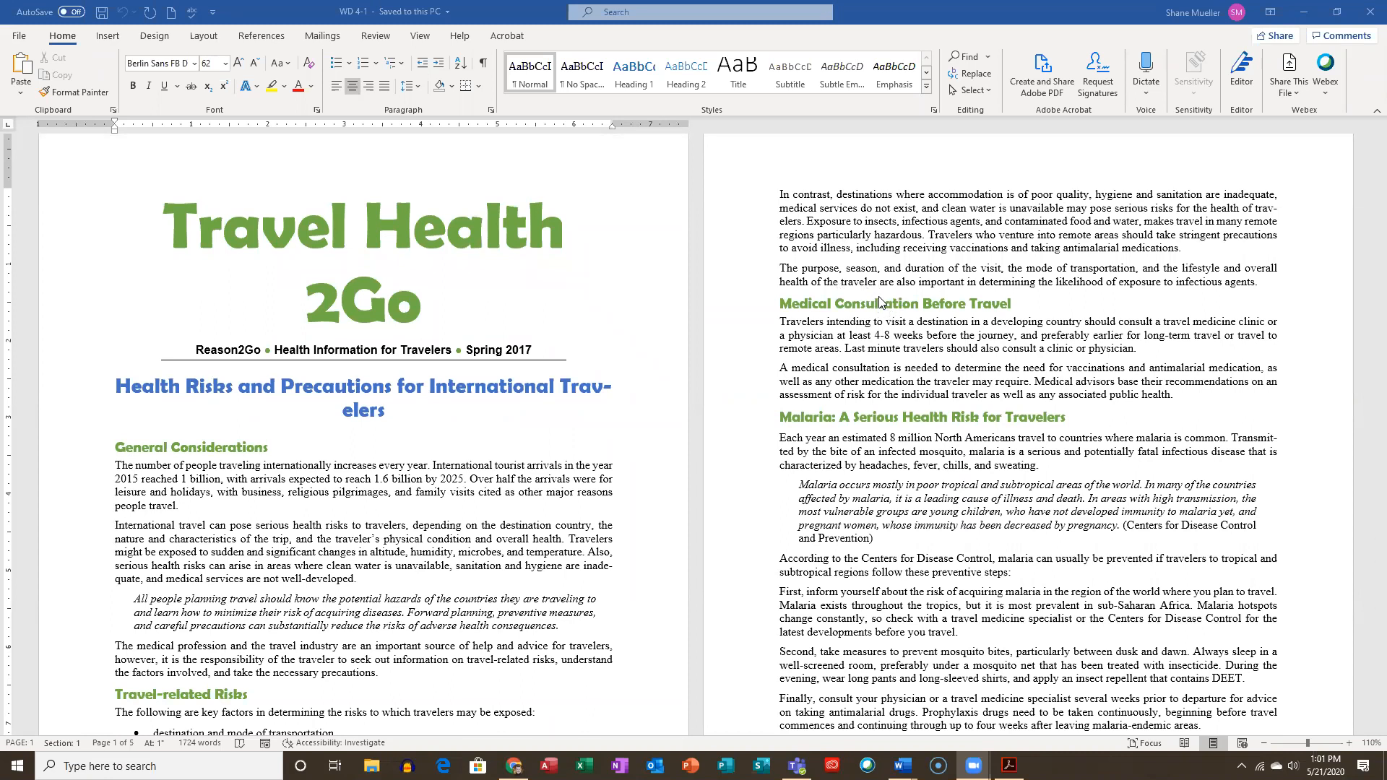
Look through the whole travel health newsletter, from the title page to the Traveler's Checklist on the last page
scroll(887, 305, down, 2)
scroll(887, 305, up, 1)
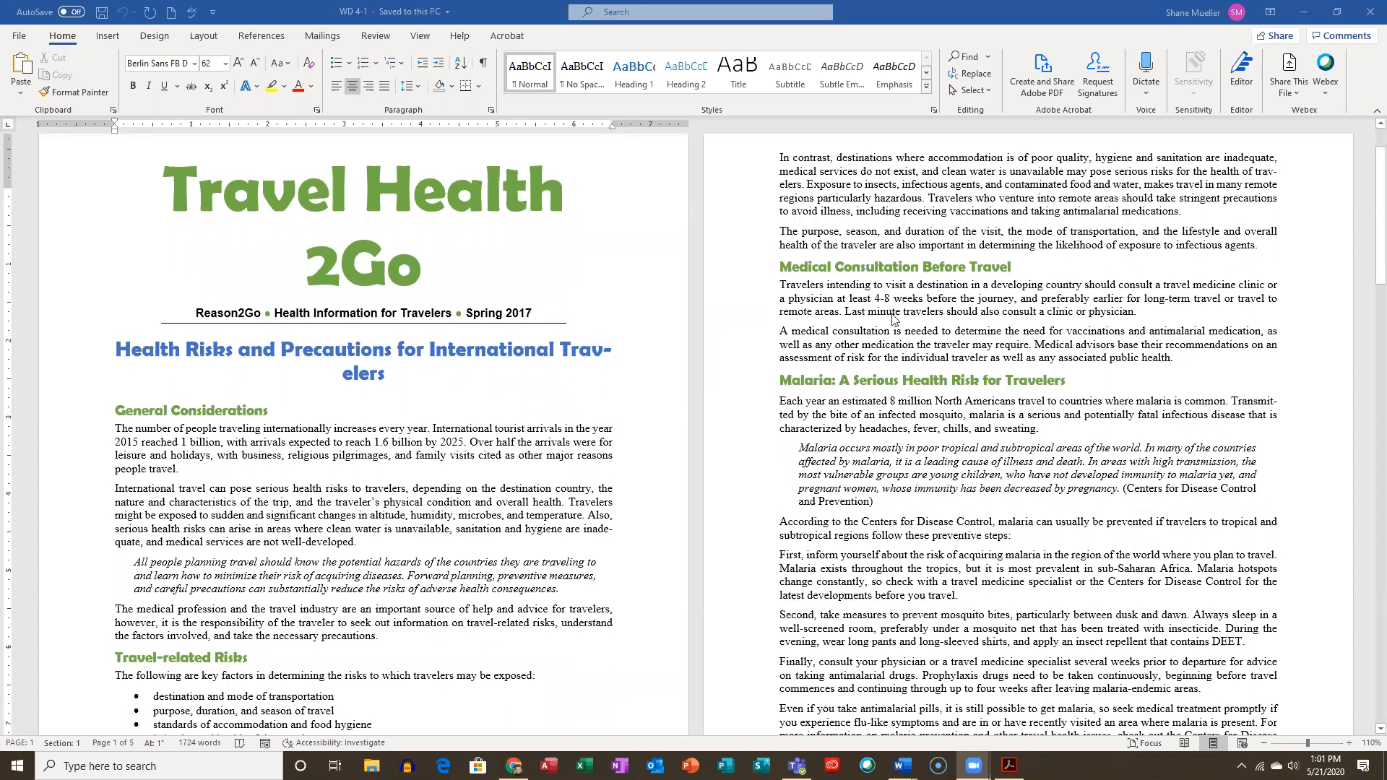
scroll(887, 305, up, 2)
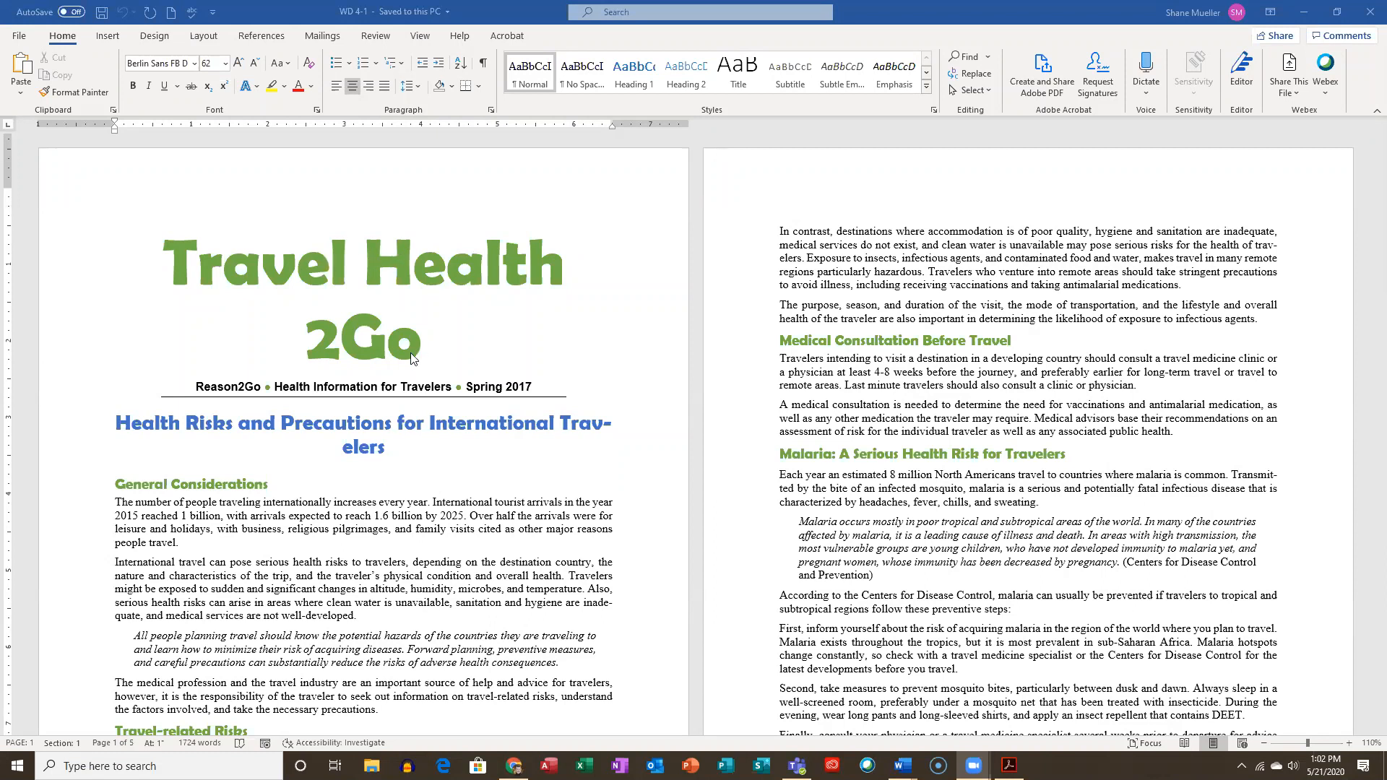
scroll(401, 329, down, 4)
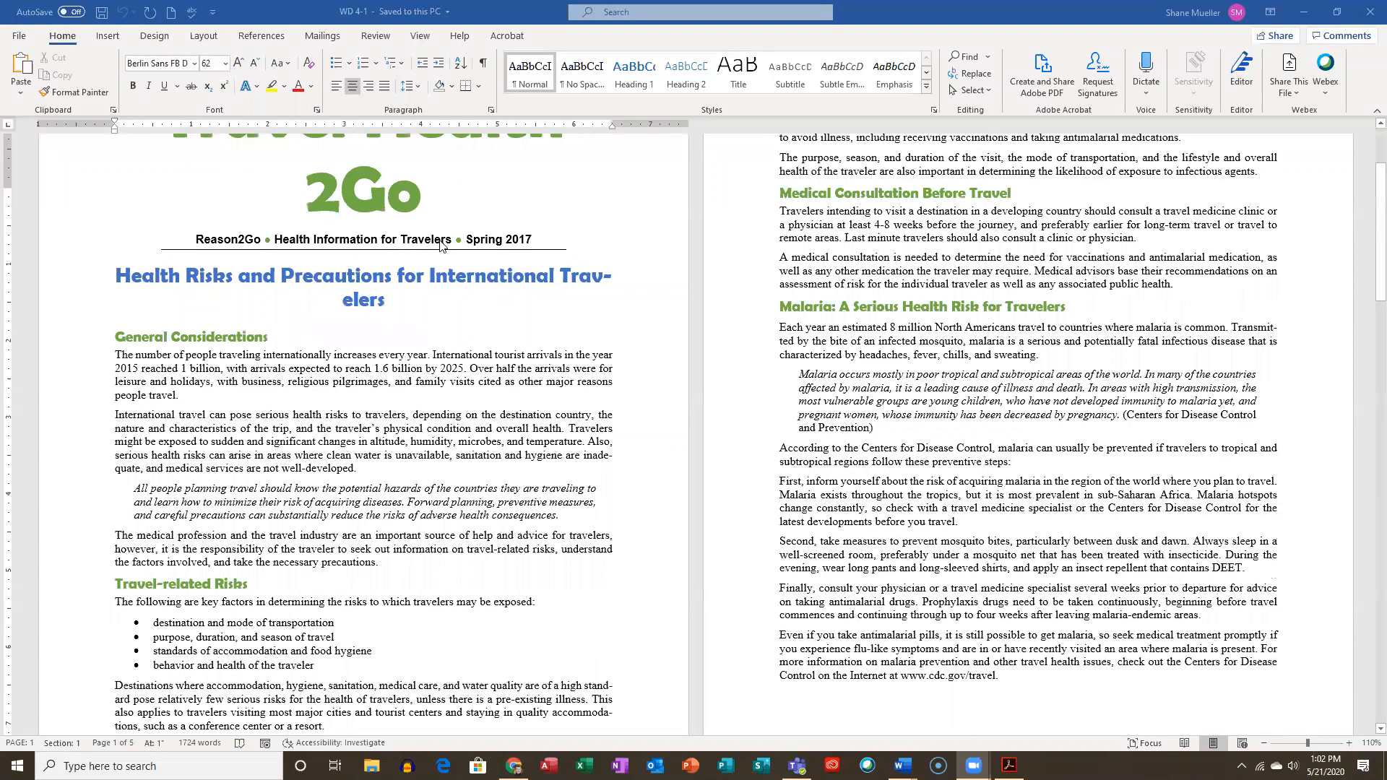
scroll(441, 244, down, 7)
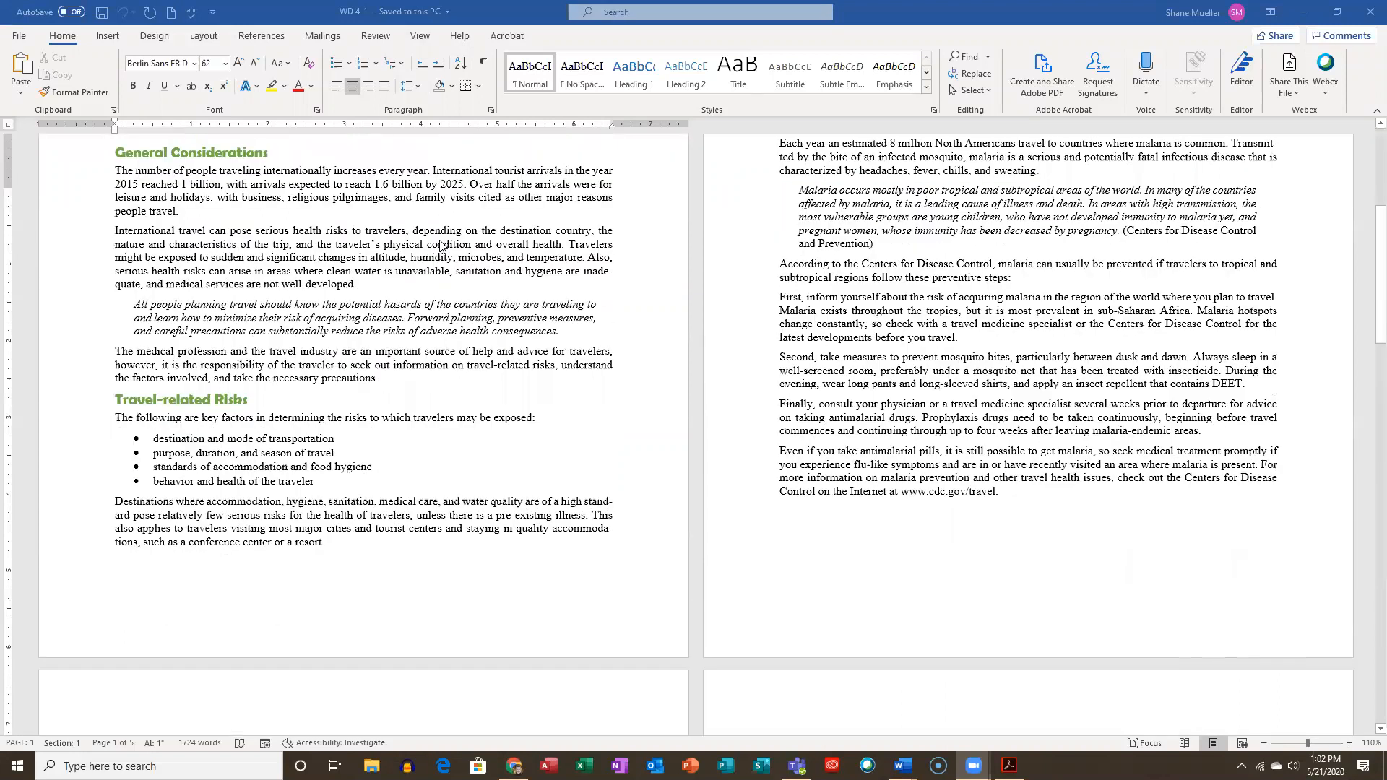
scroll(442, 244, up, 5)
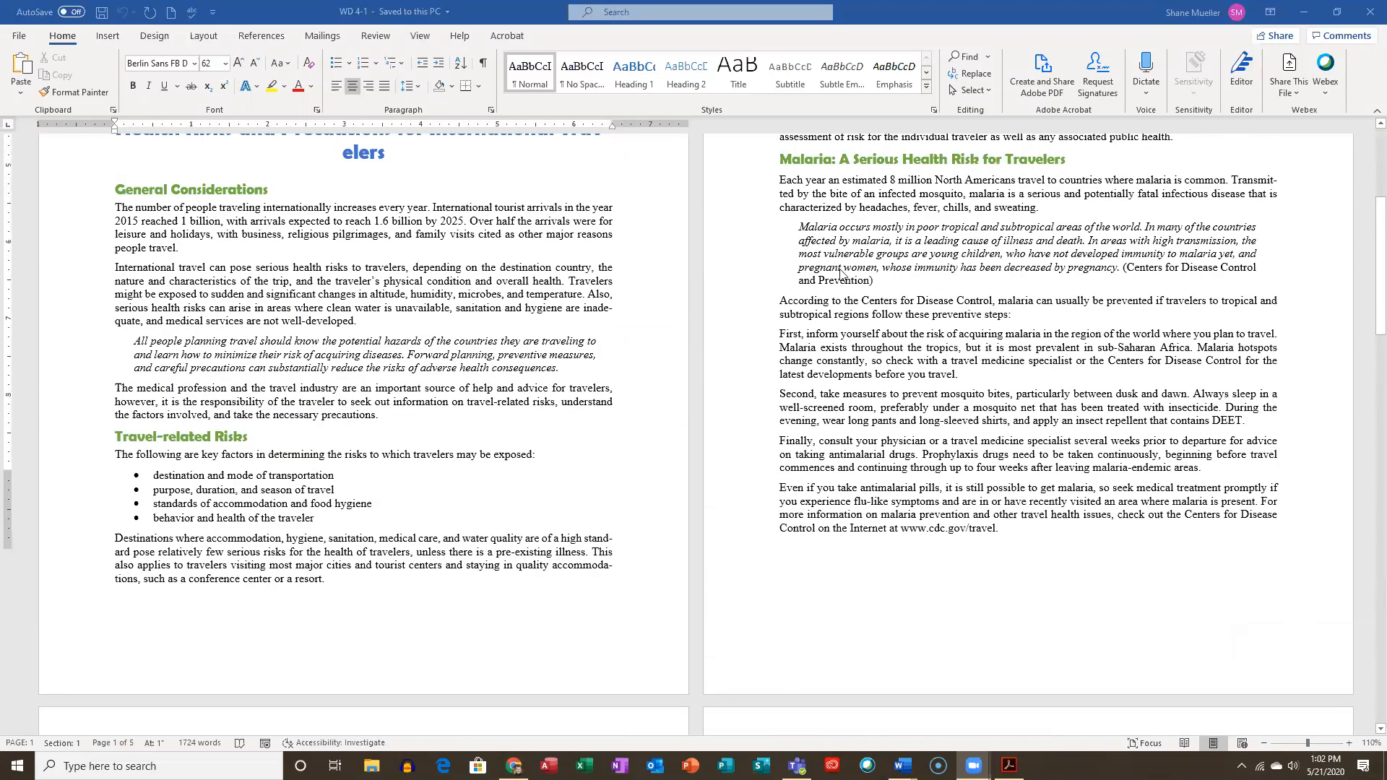
scroll(927, 318, up, 2)
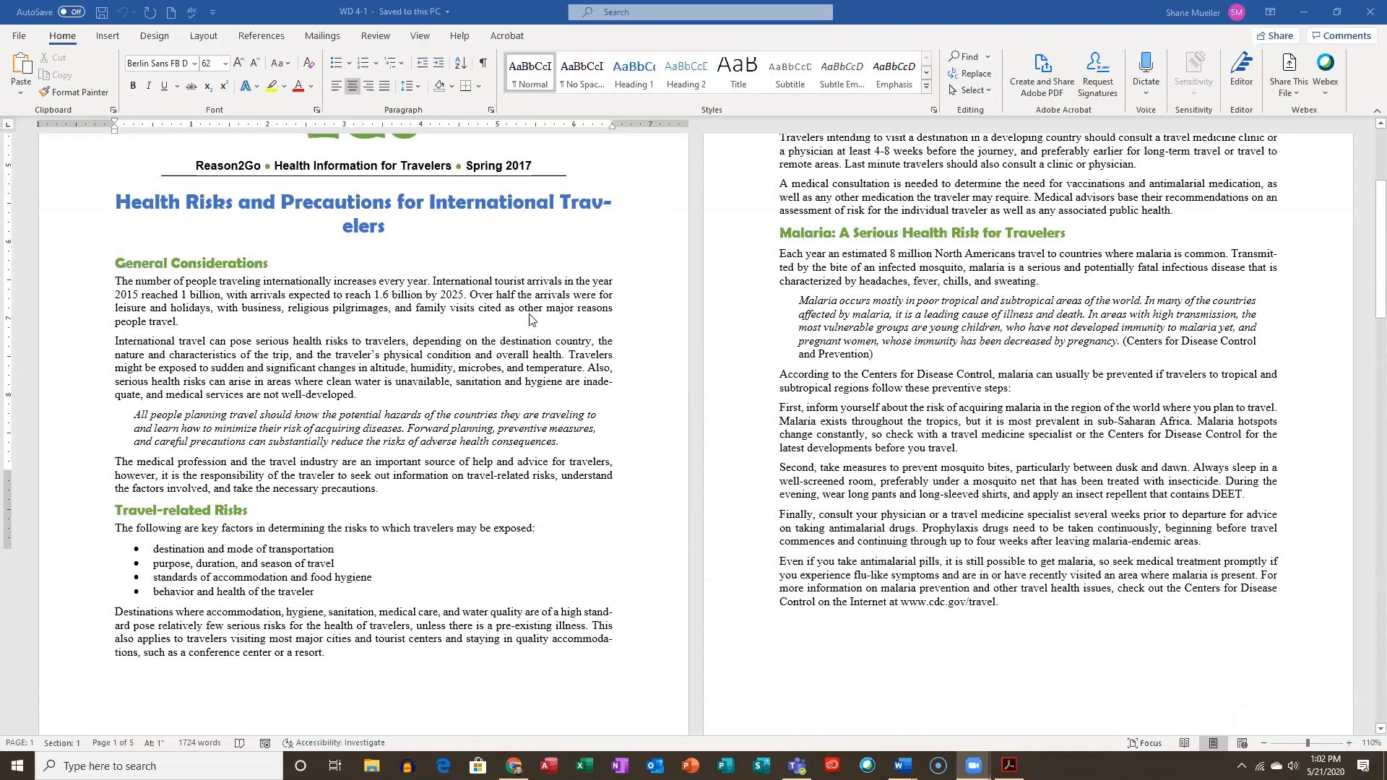
scroll(419, 365, down, 1)
scroll(549, 413, down, 7)
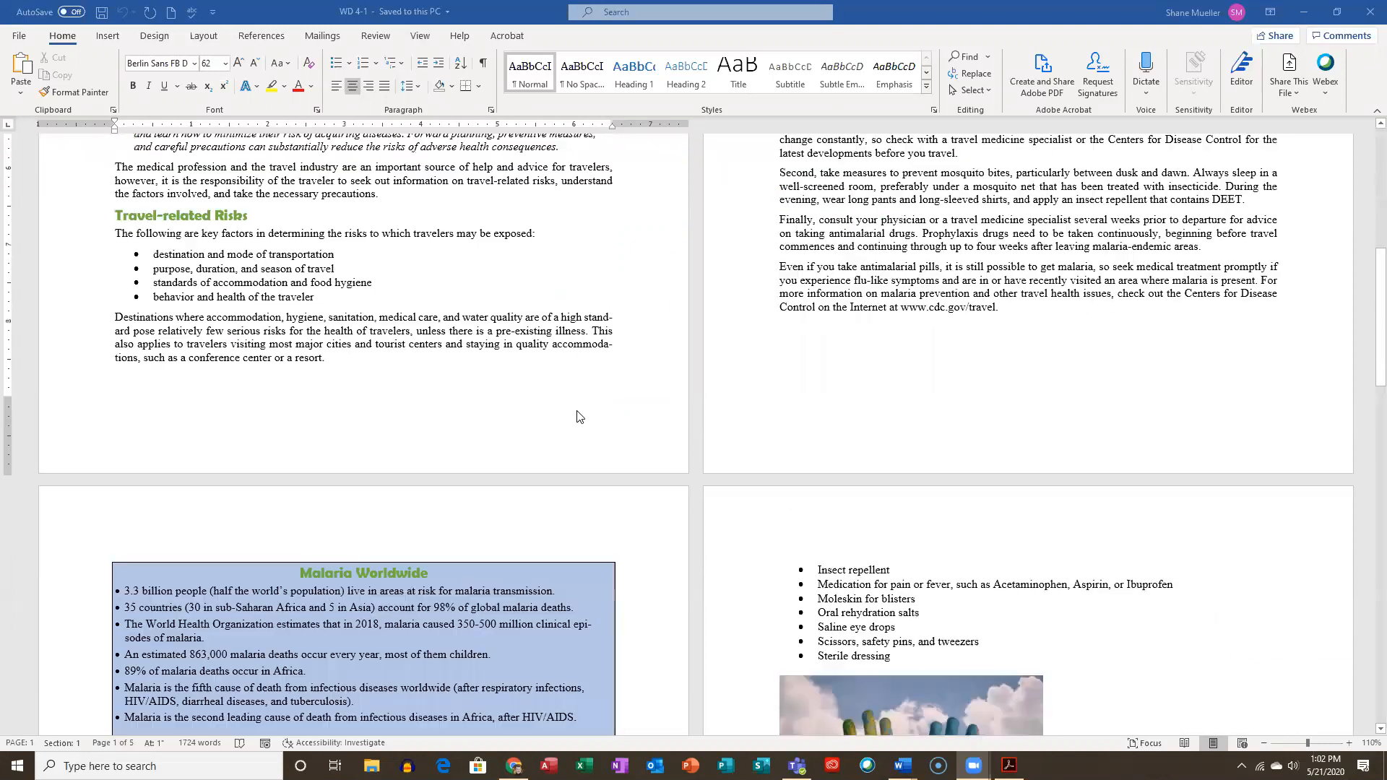
scroll(939, 404, down, 8)
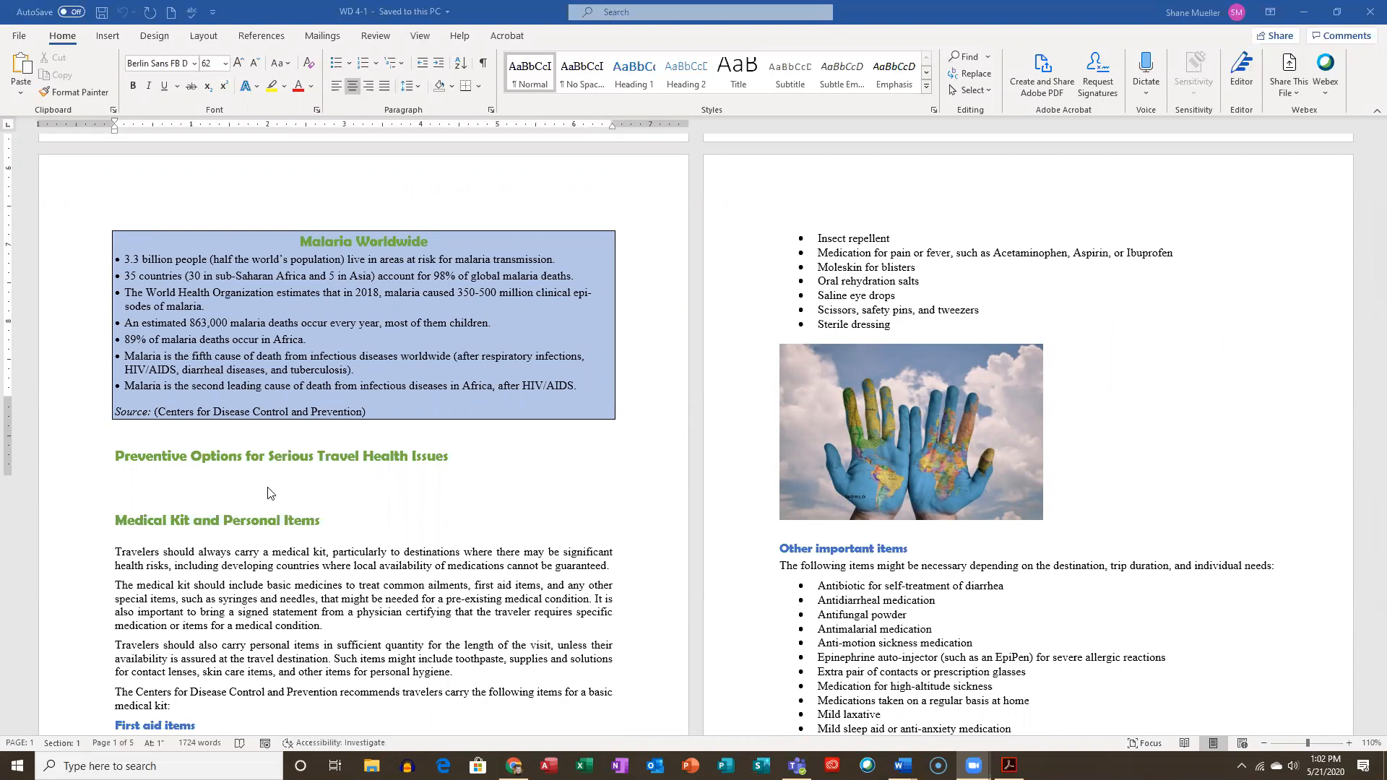
scroll(429, 454, down, 3)
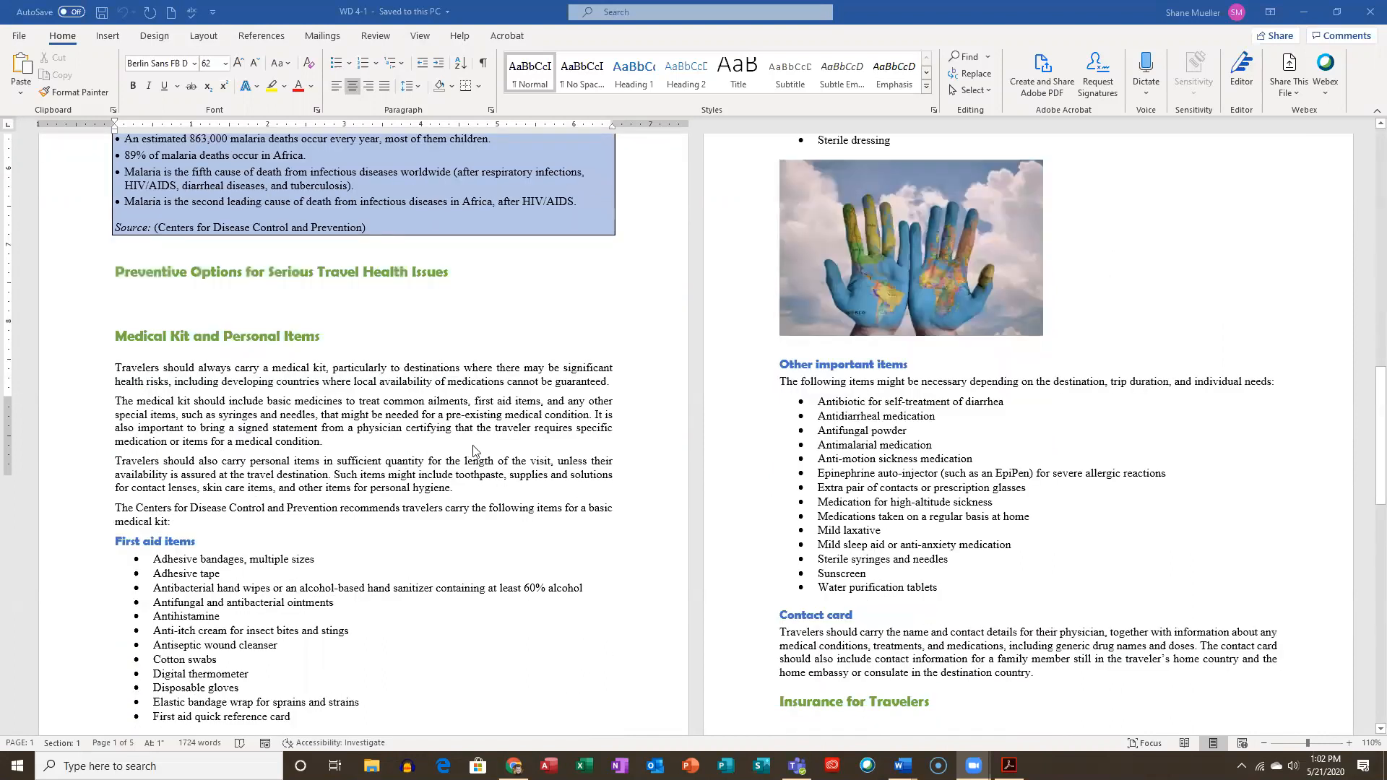
scroll(476, 452, down, 3)
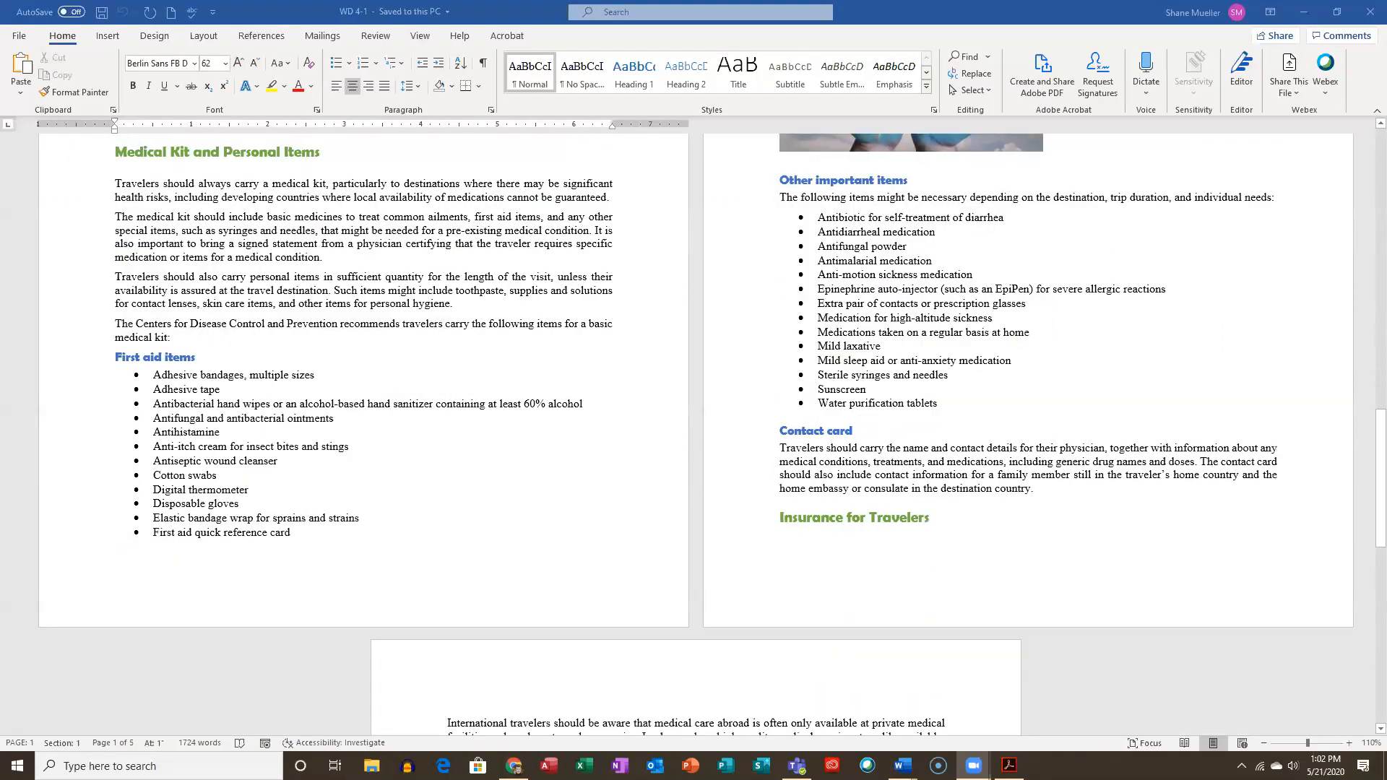
scroll(831, 315, down, 3)
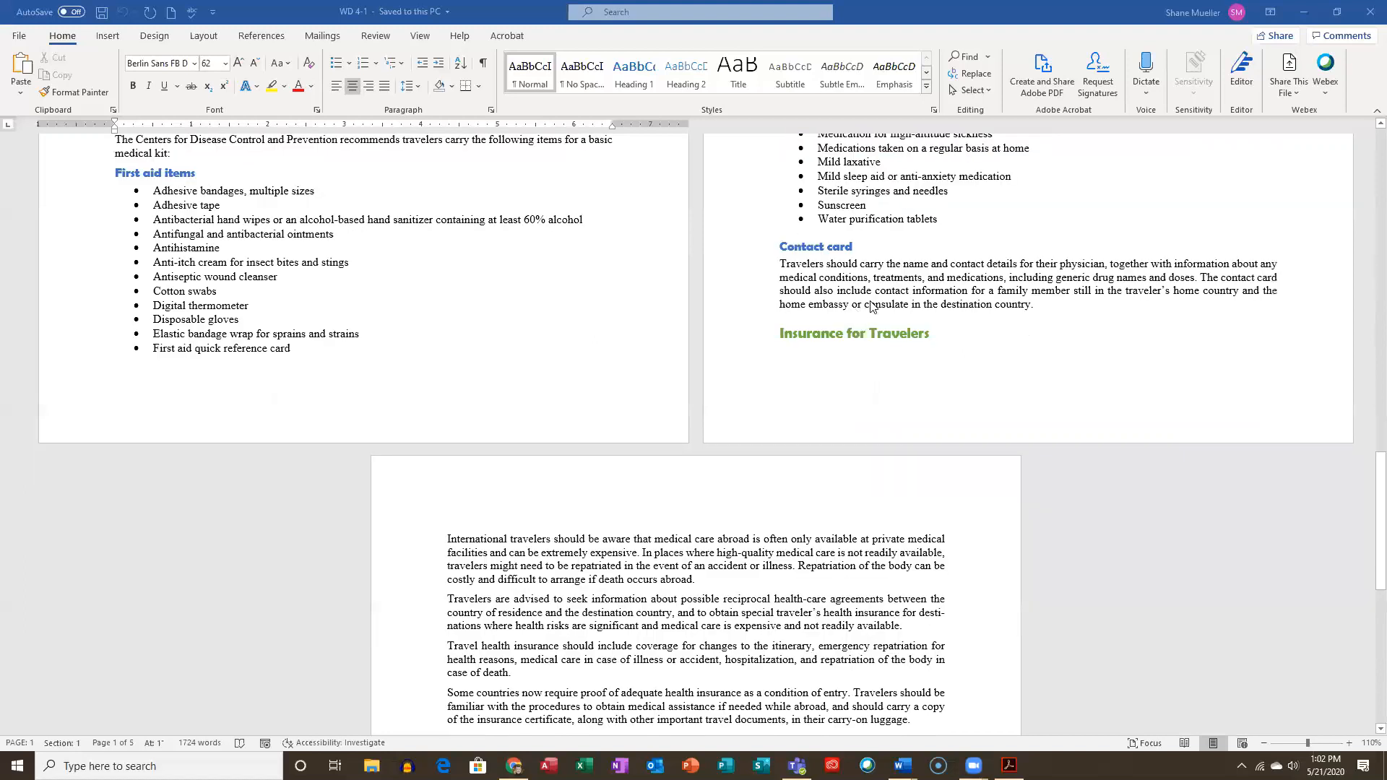
scroll(872, 307, down, 8)
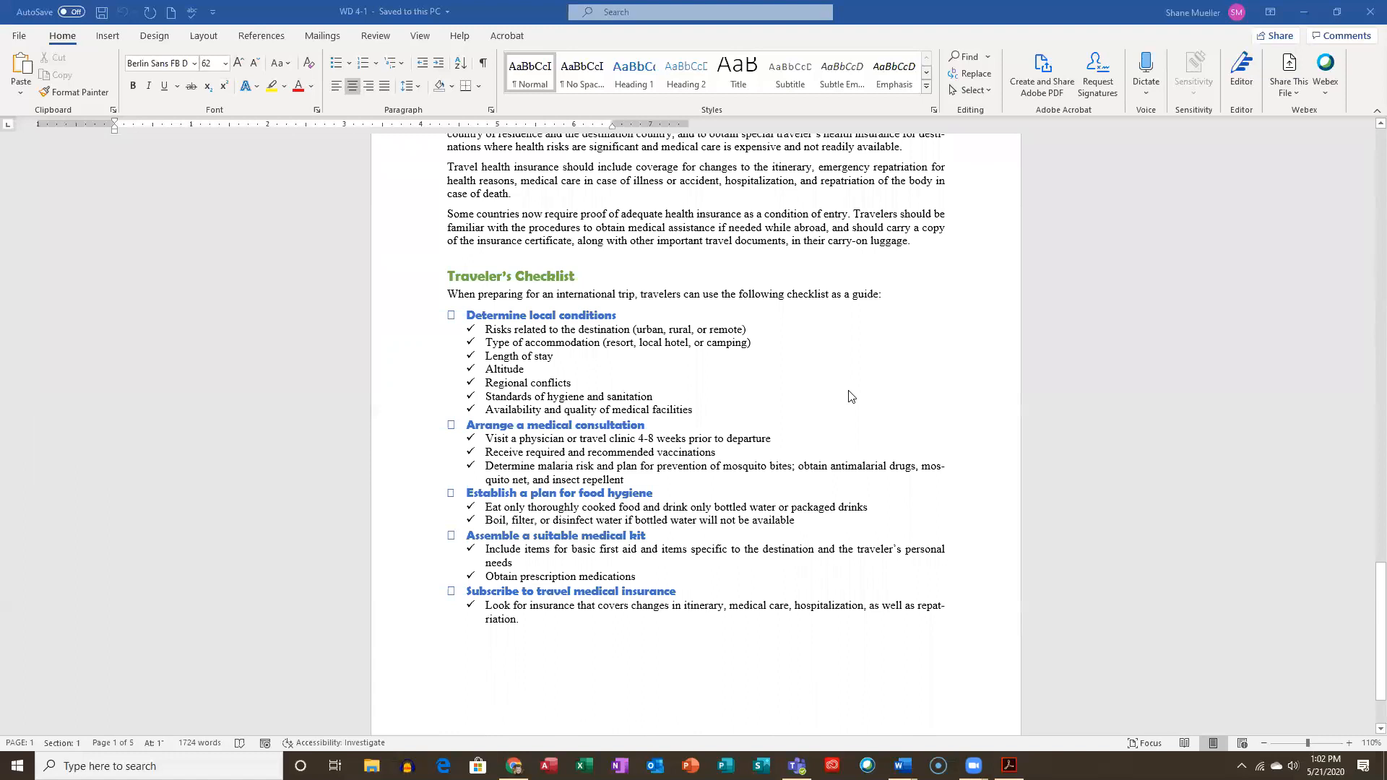
Re-examine the layout of the Malaria Worldwide box, hands picture, medical kit lists and insurance section, ending back at the newsletter title
scroll(850, 396, up, 2)
scroll(858, 372, up, 13)
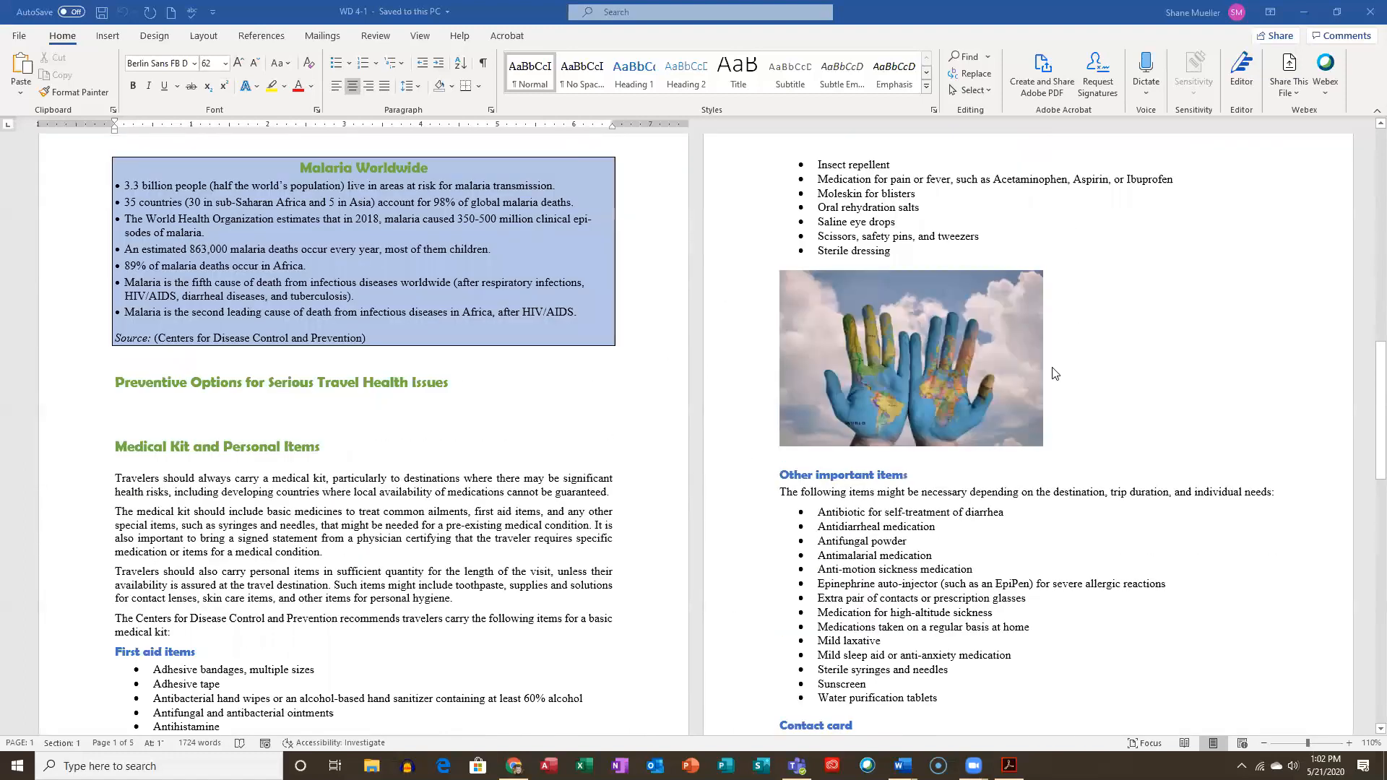
scroll(1040, 343, up, 7)
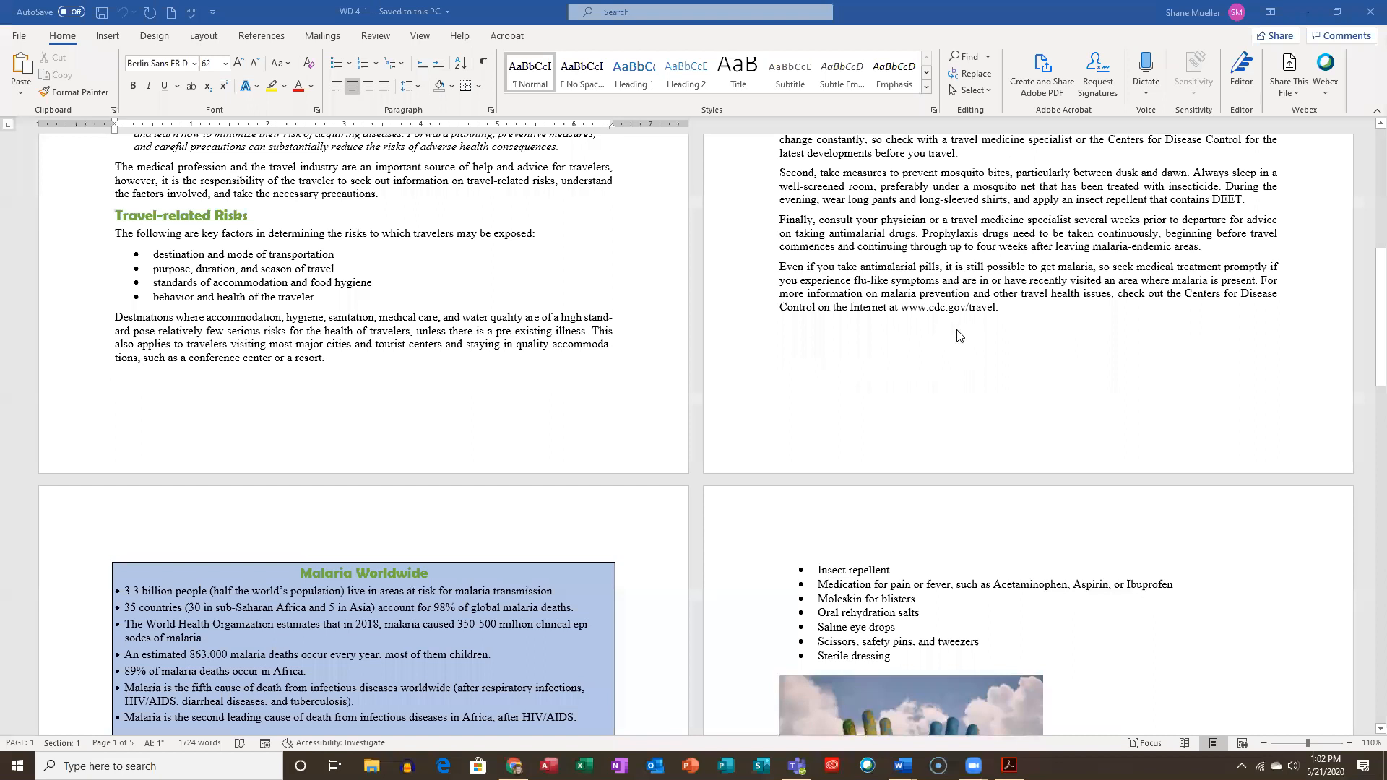
scroll(1011, 282, down, 6)
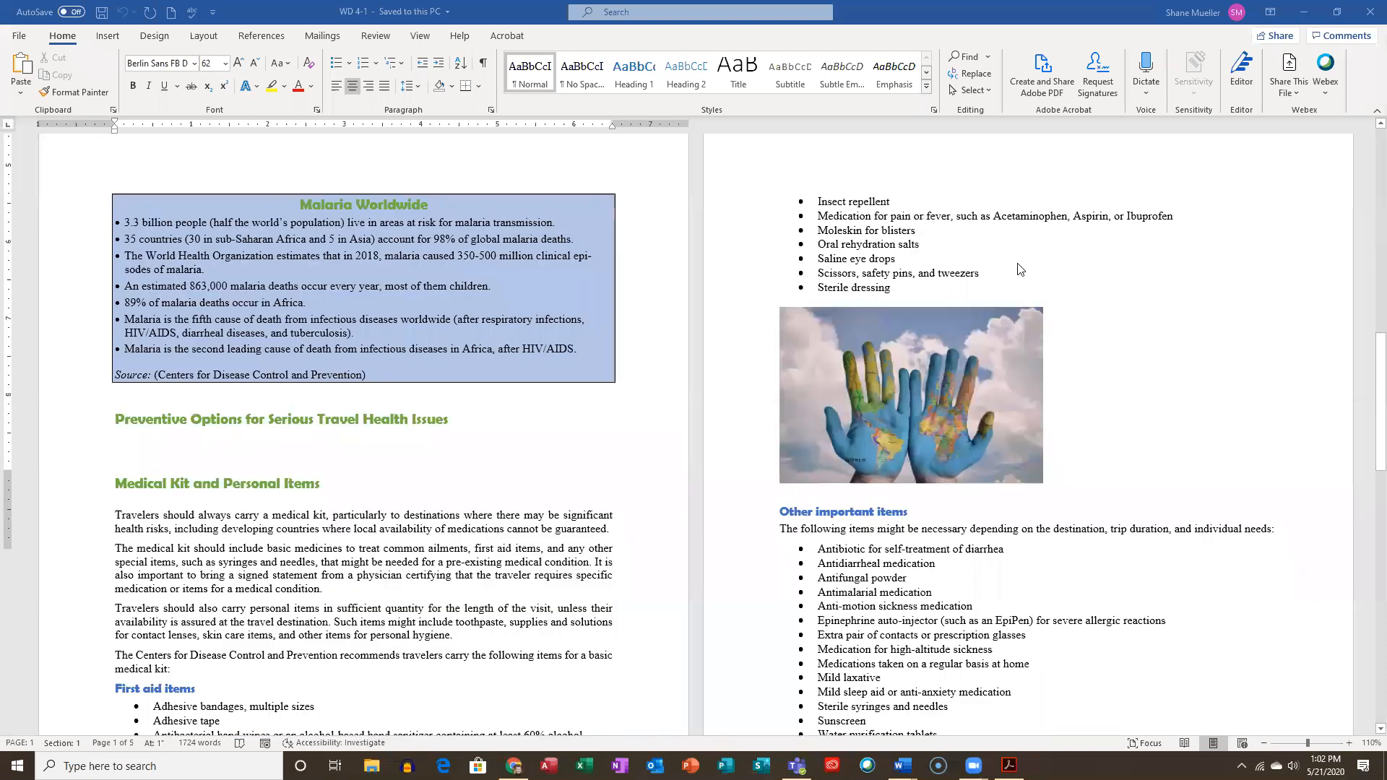
scroll(1062, 264, down, 3)
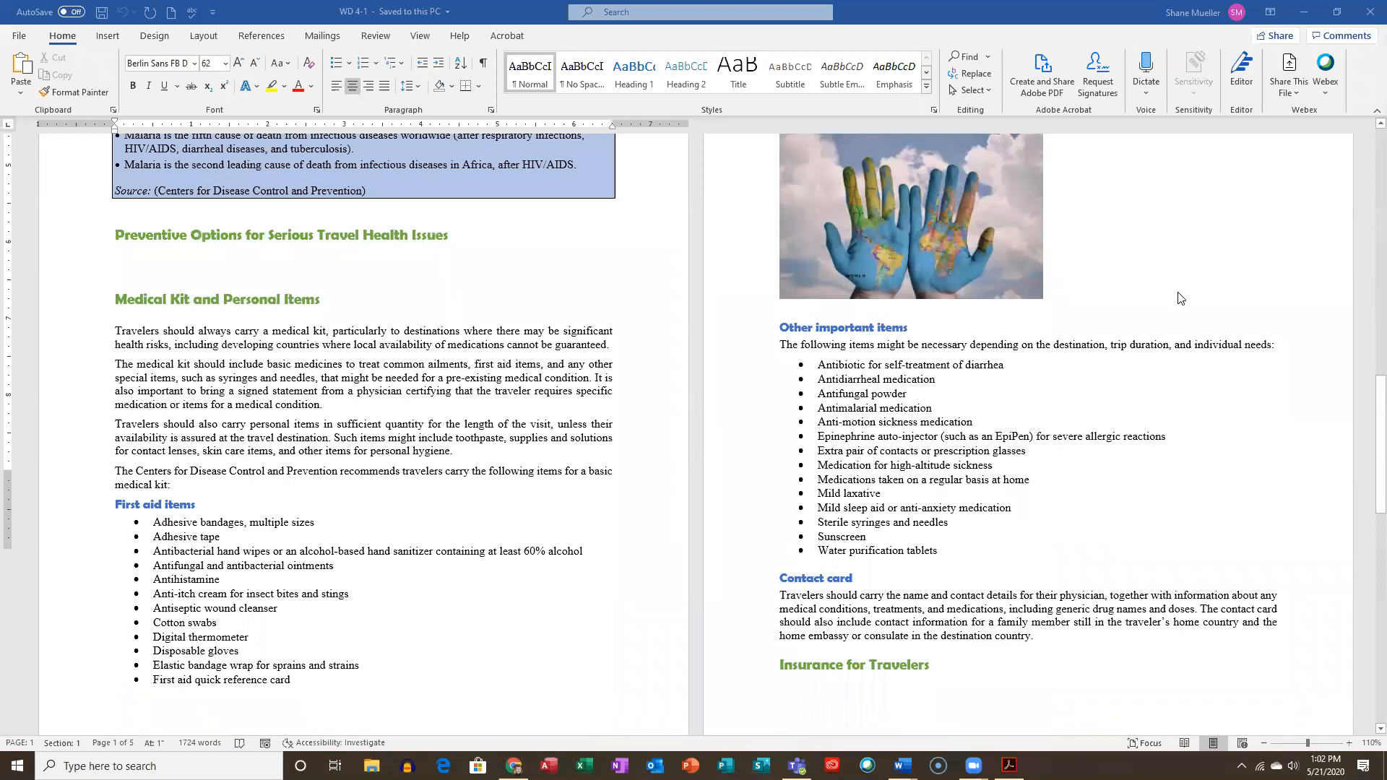
scroll(1179, 312, up, 2)
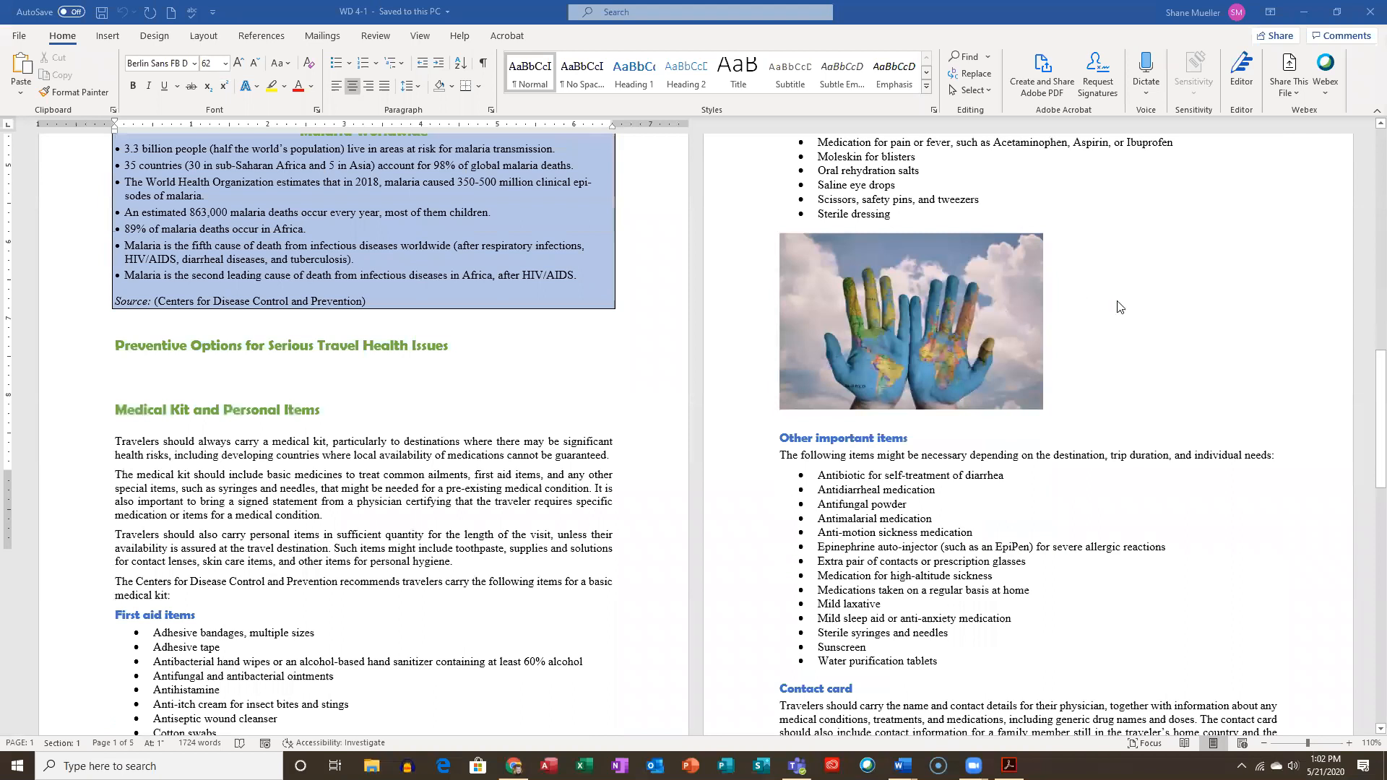
scroll(1156, 307, down, 8)
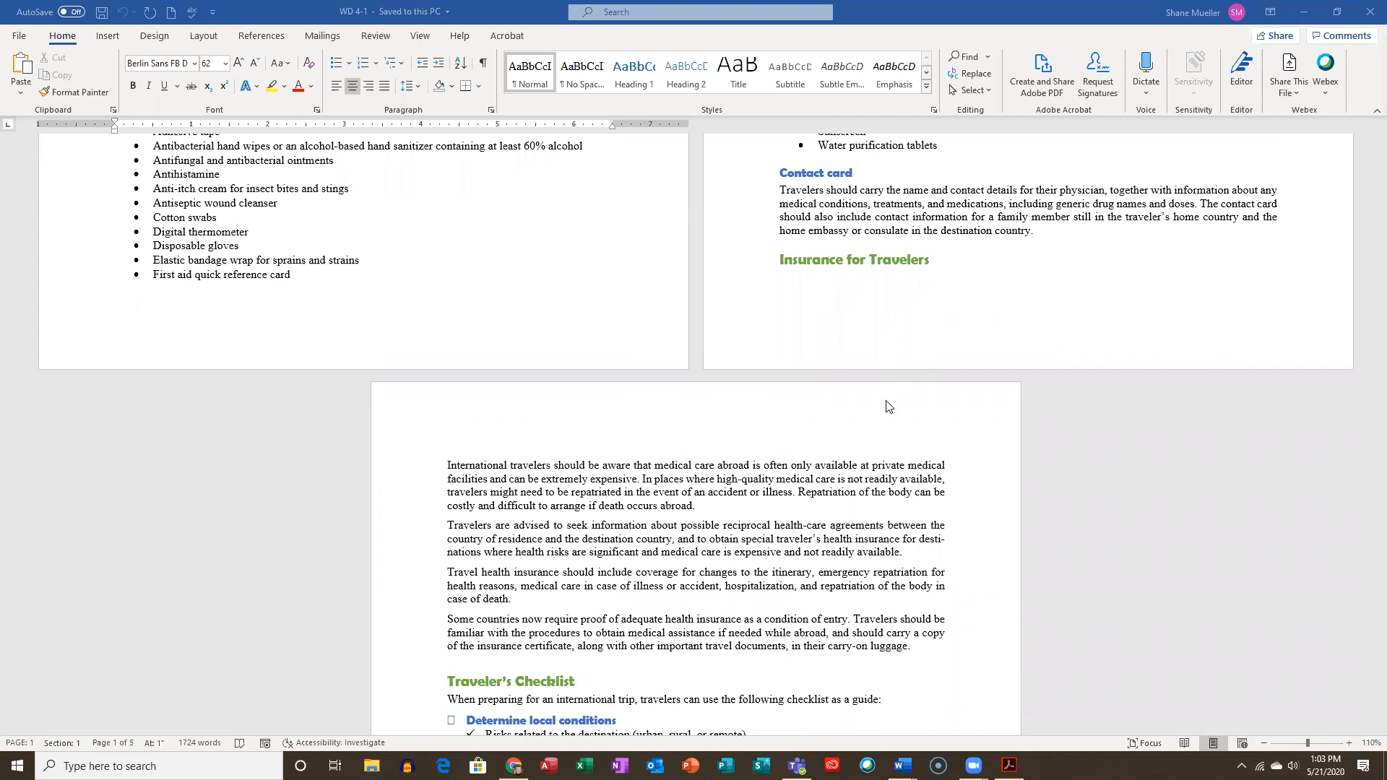
scroll(810, 253, down, 3)
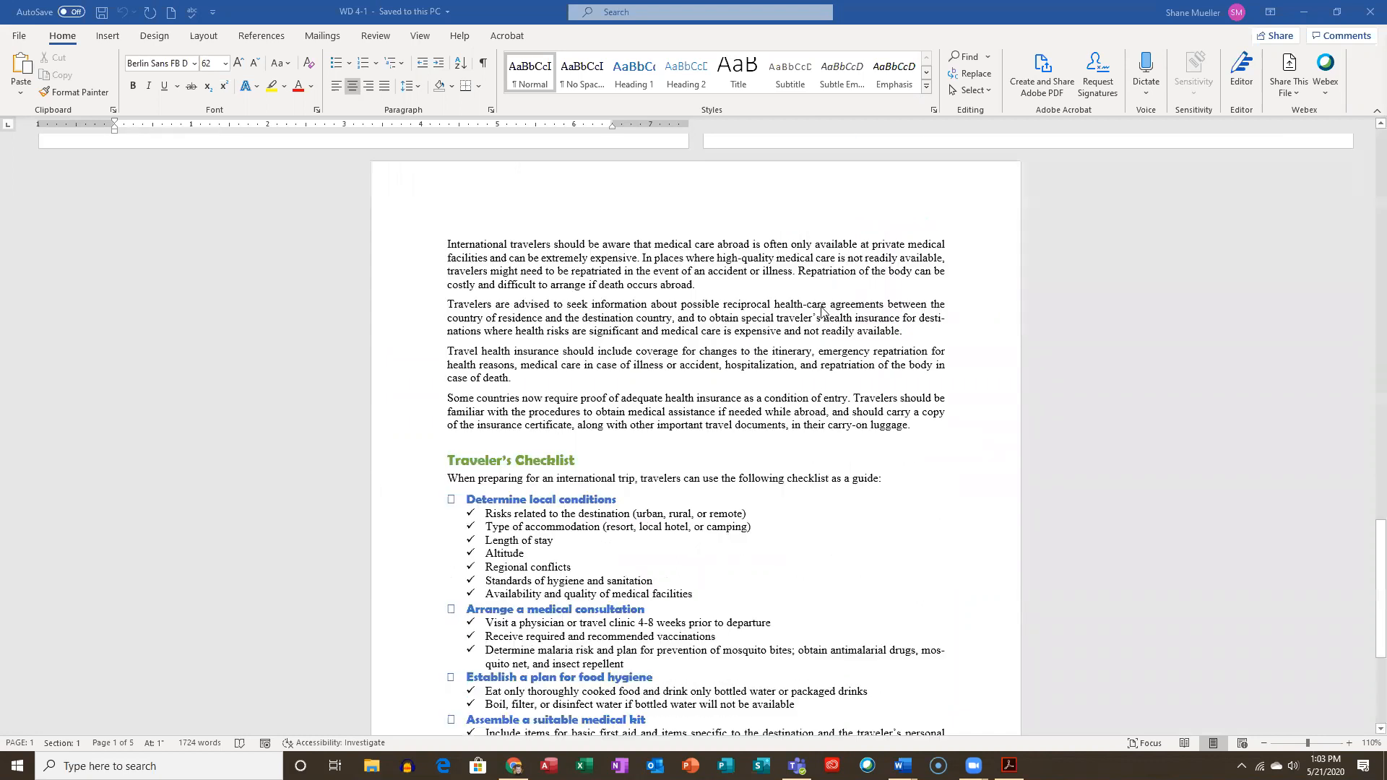
scroll(841, 273, up, 2)
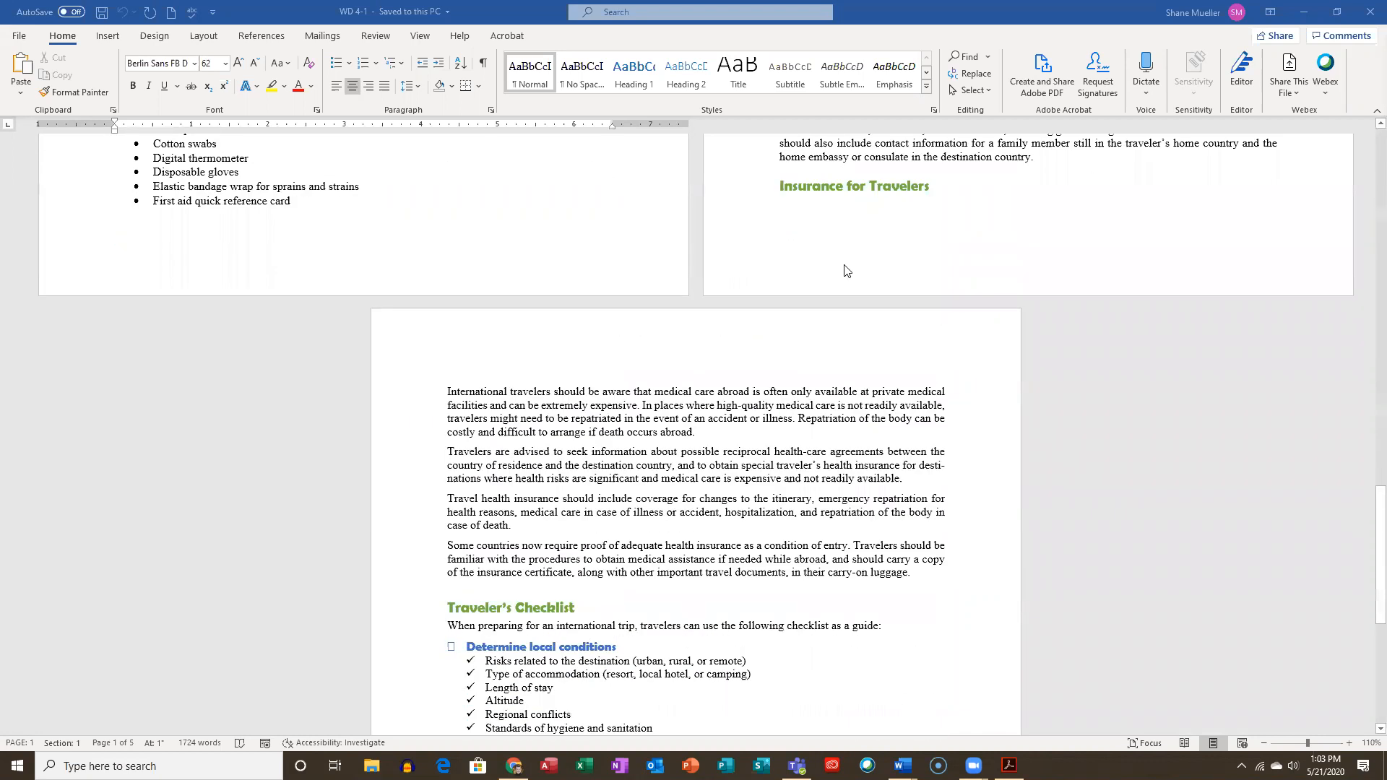
scroll(867, 256, down, 3)
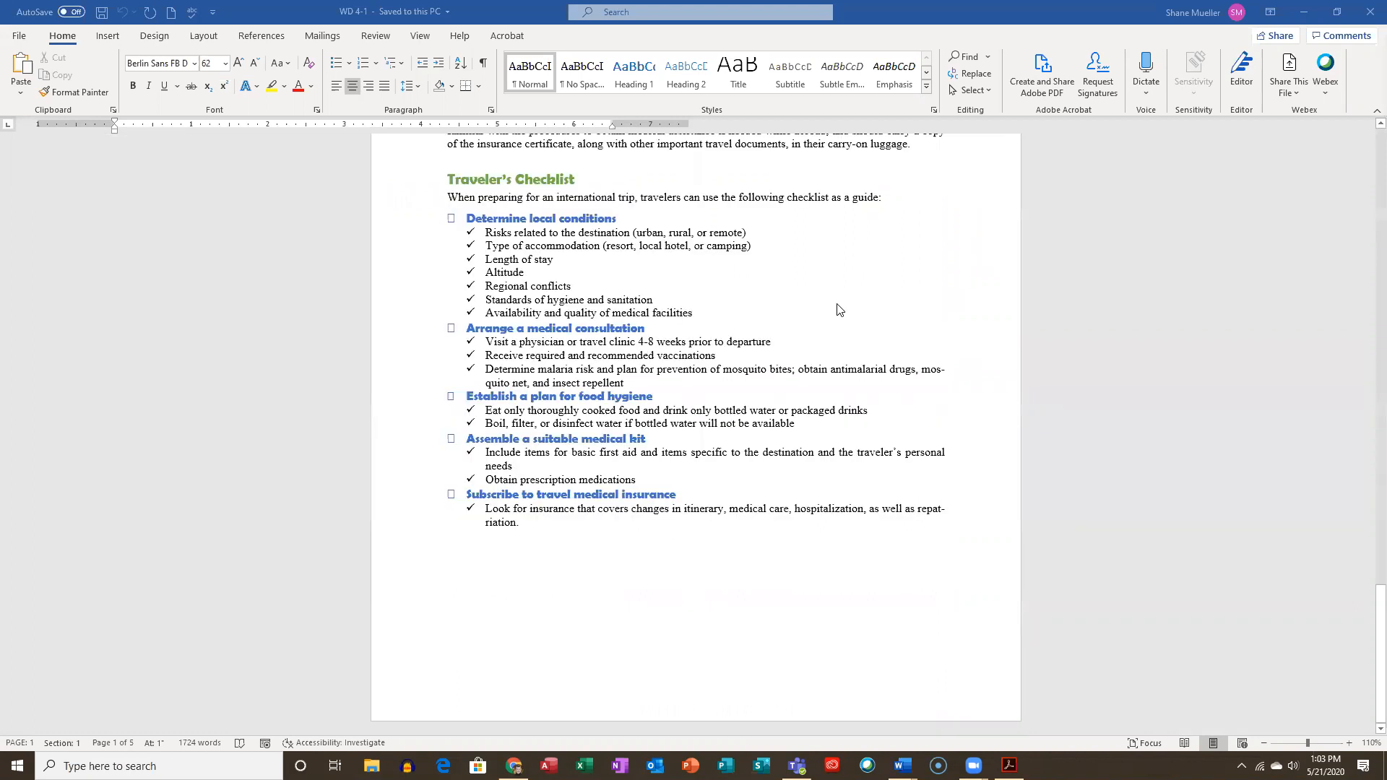
scroll(840, 296, up, 2)
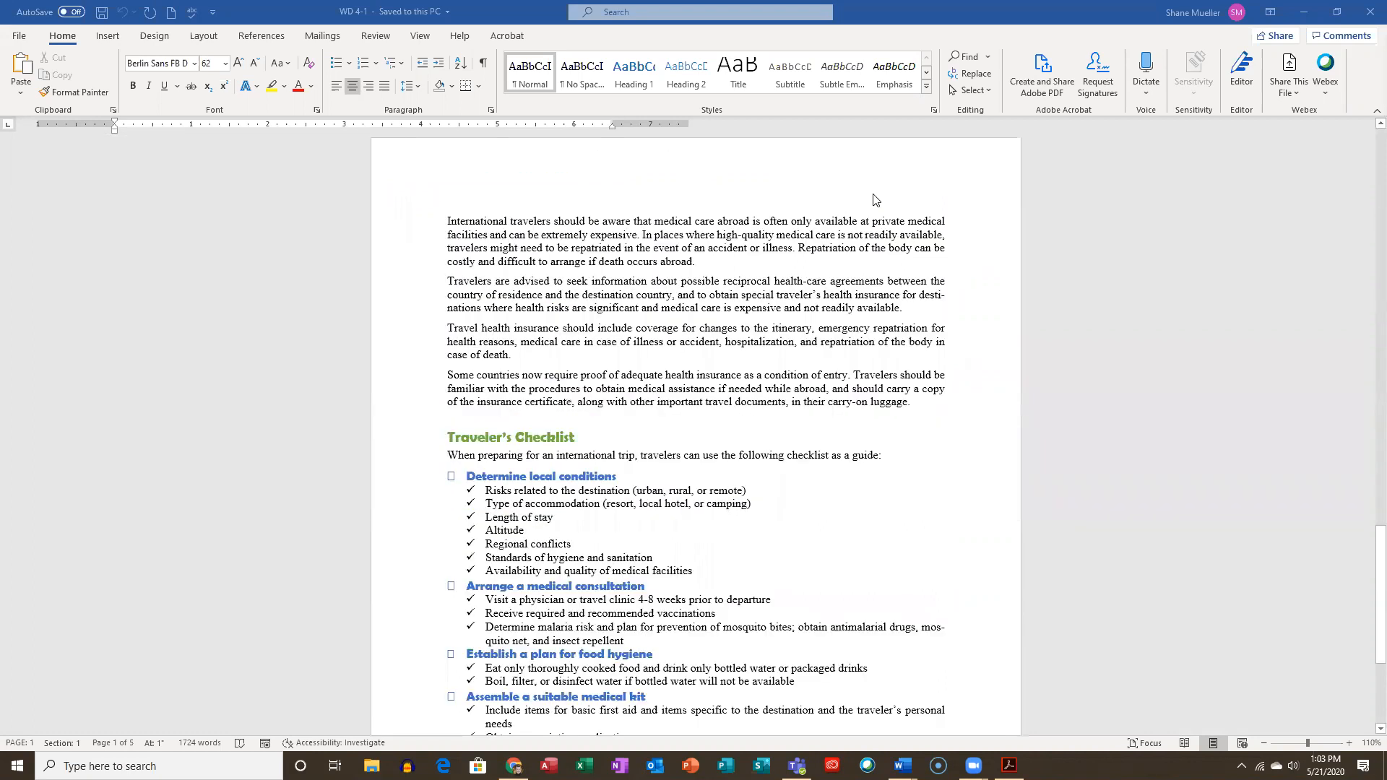
scroll(870, 217, up, 3)
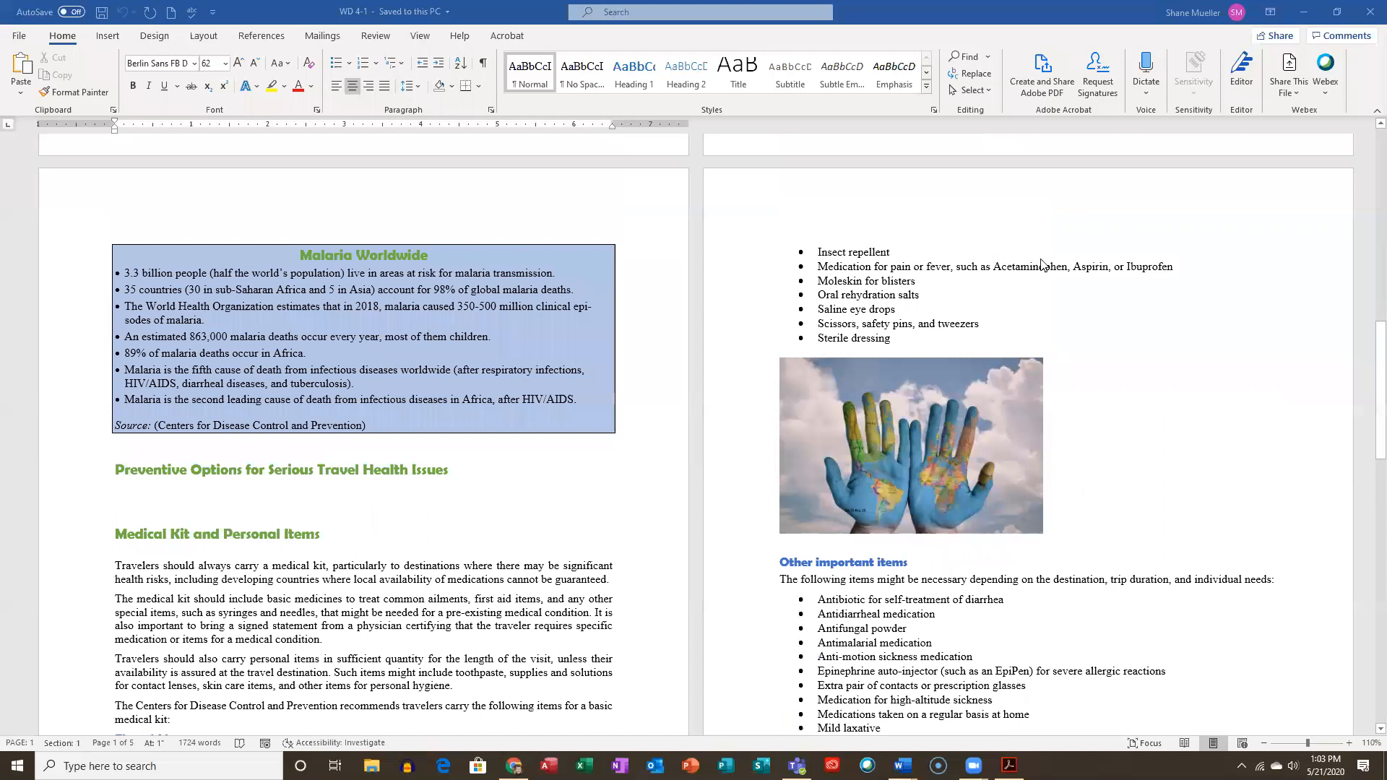
scroll(1069, 202, down, 5)
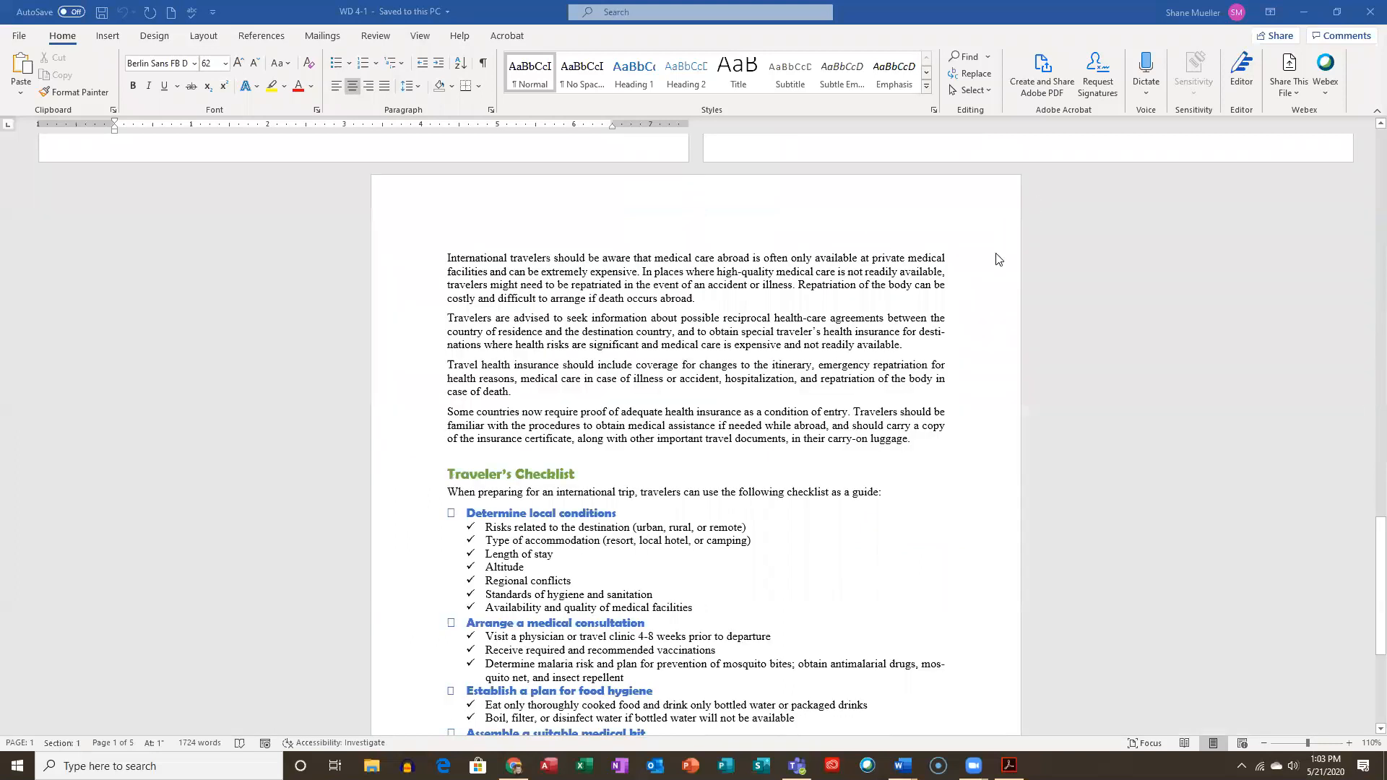
scroll(976, 188, up, 5)
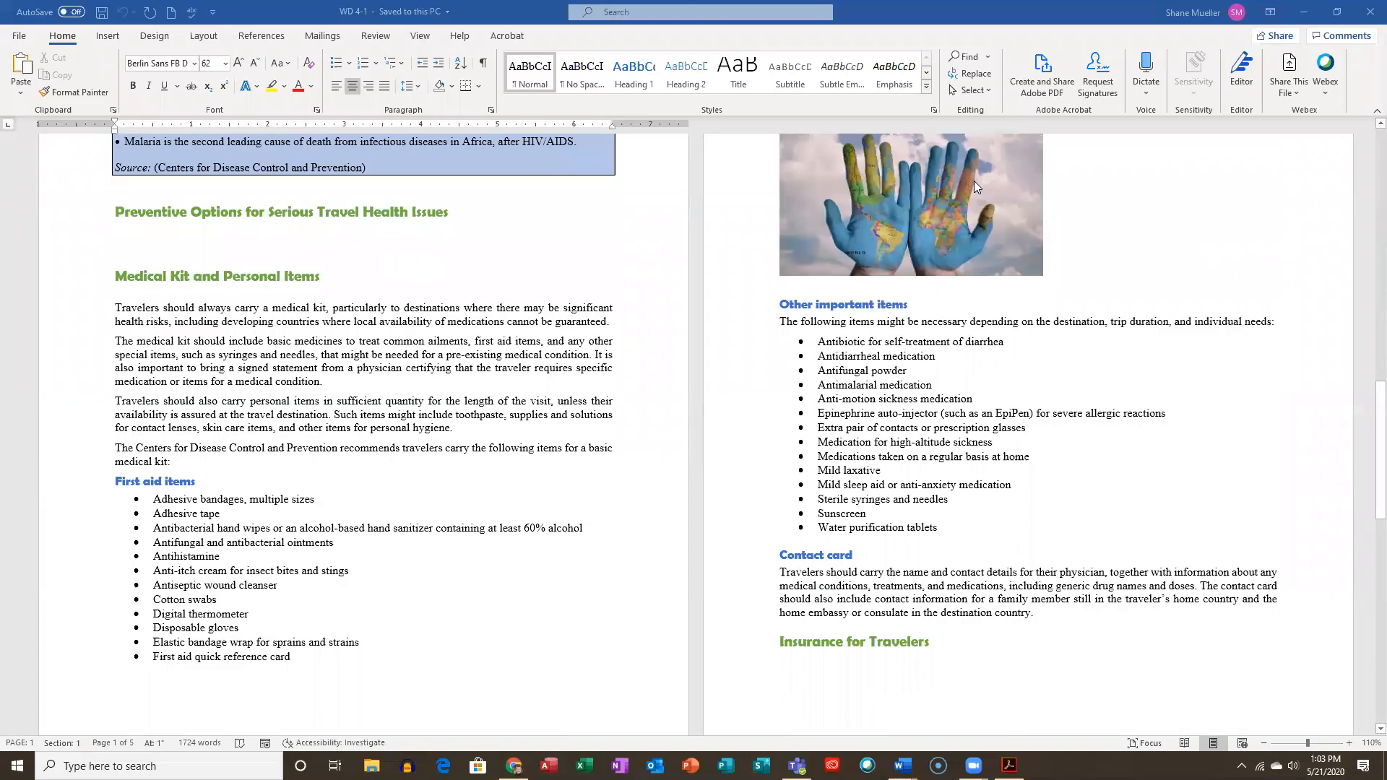
scroll(1074, 217, up, 5)
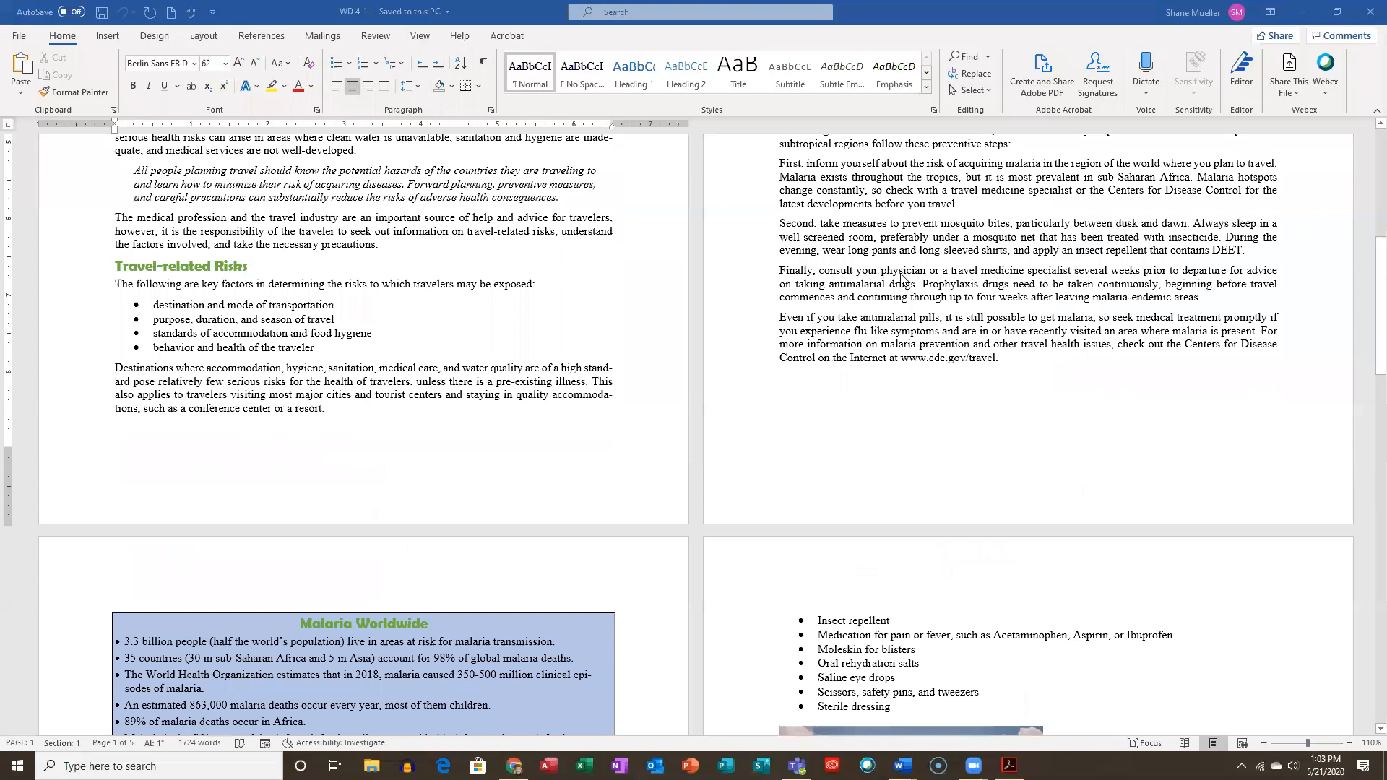
scroll(962, 265, up, 5)
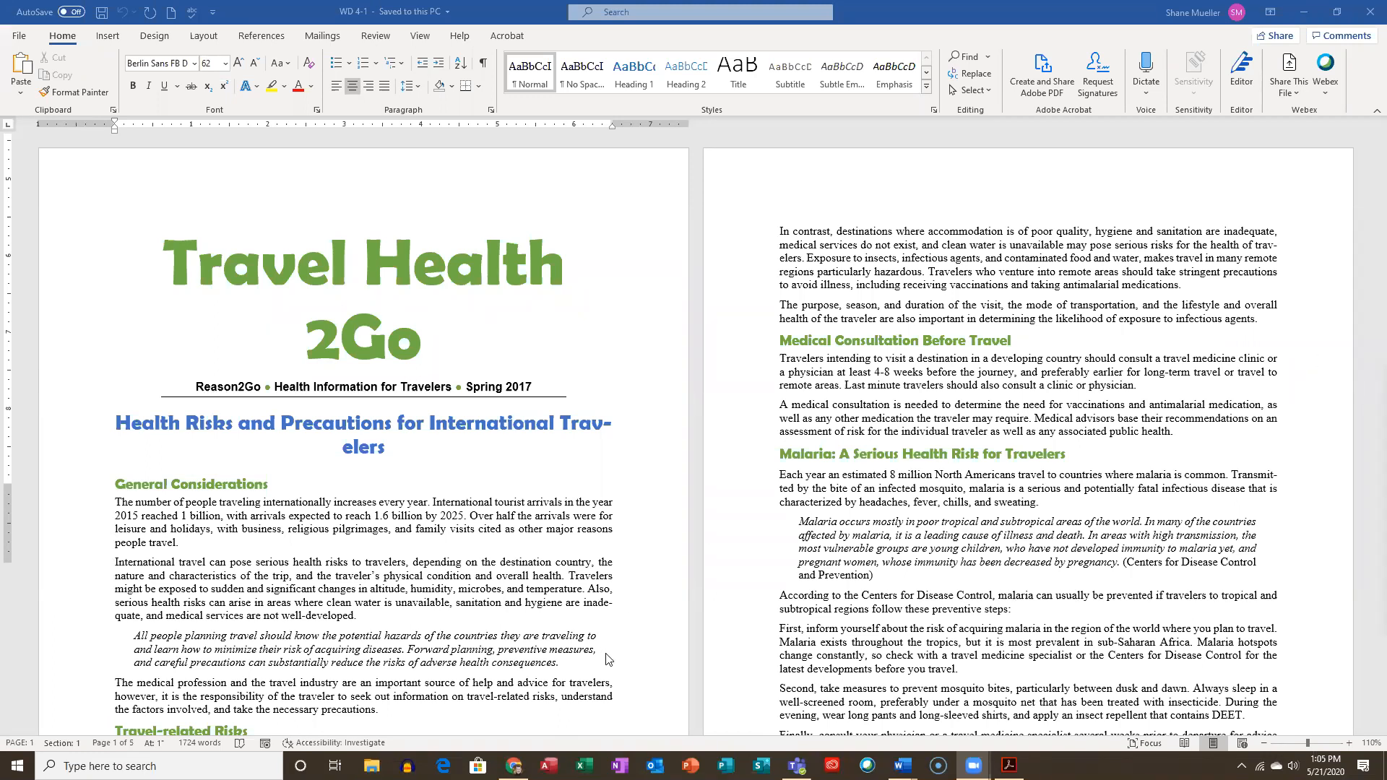
Switch to Outlook and view the sent message "Today's Word Class" with its WD 4-1 and WD 4-3 attachments
click(654, 766)
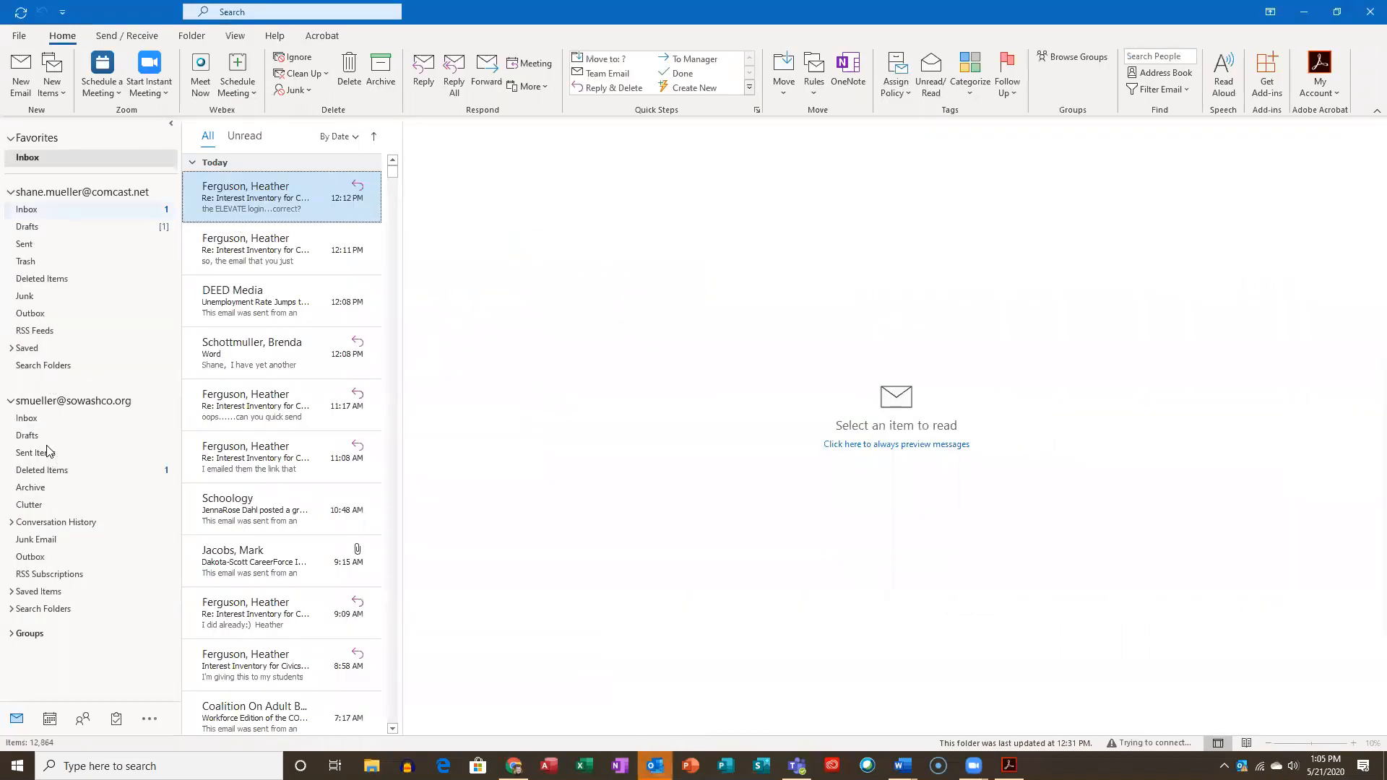
click(56, 454)
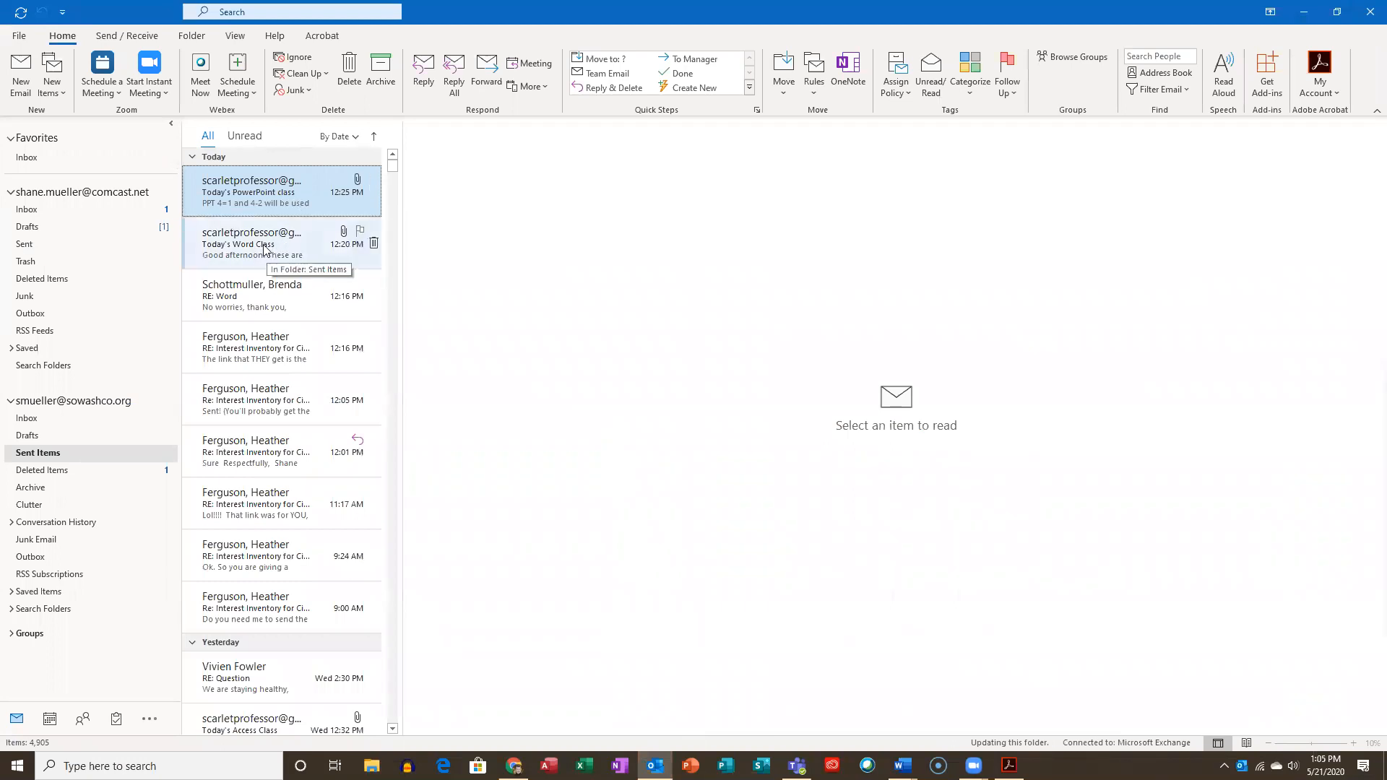
click(265, 249)
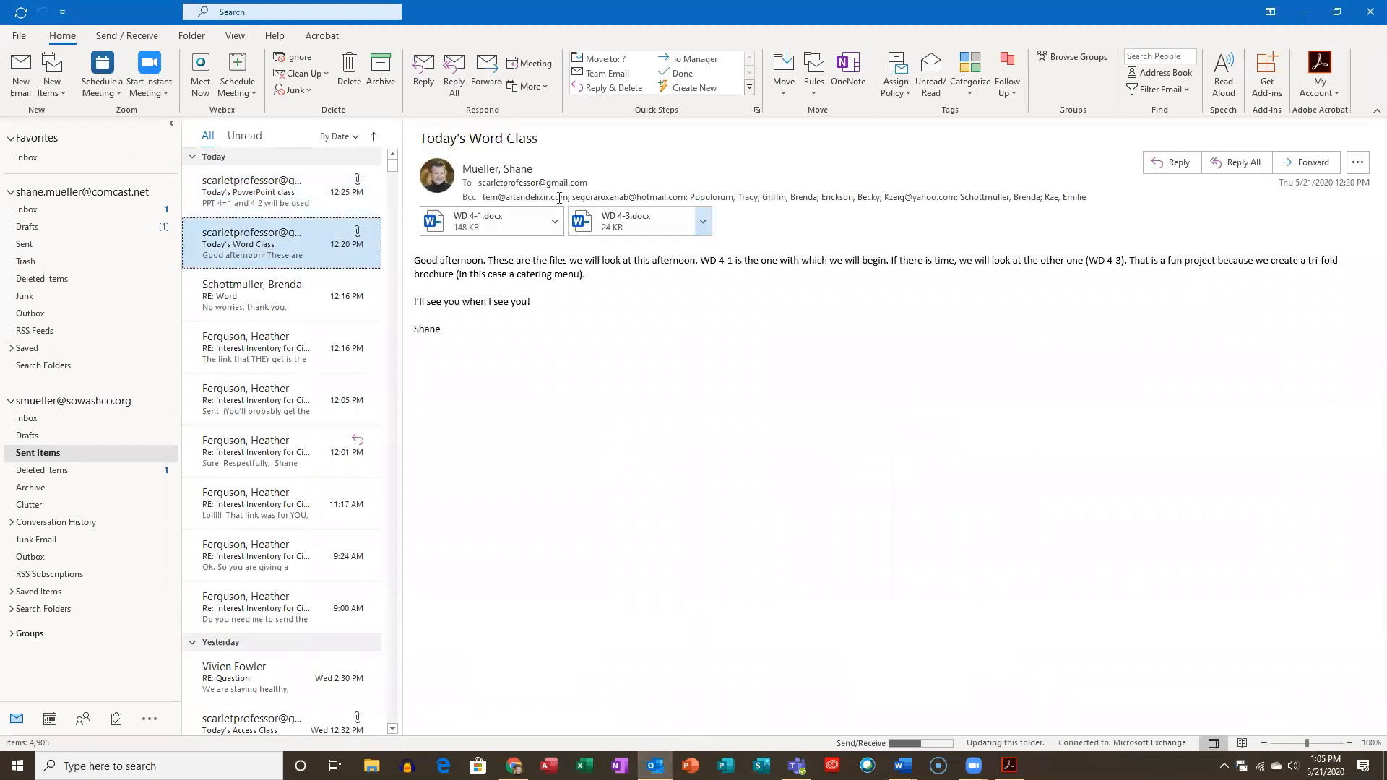
click(1013, 221)
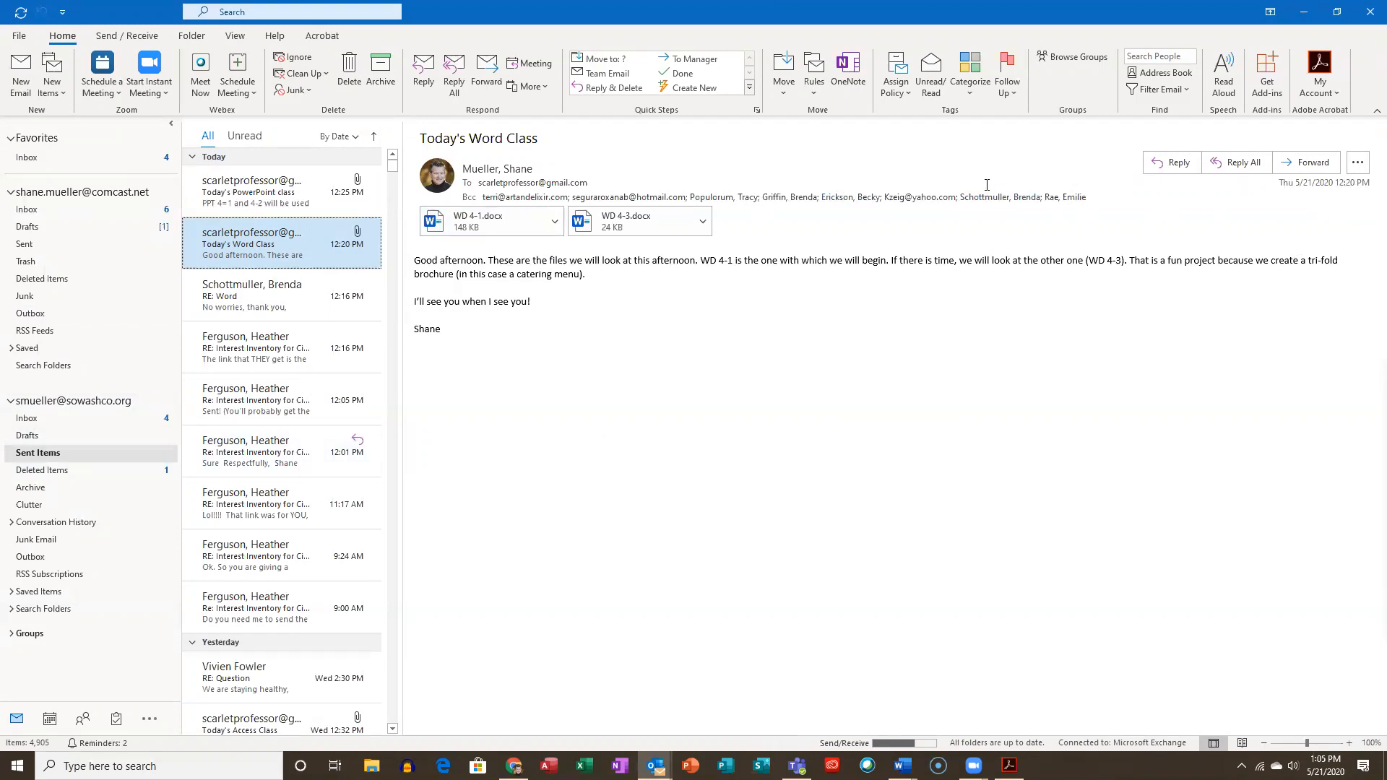
Return to the WD 4-1 document in Word and close the reminders window covering it
click(1314, 22)
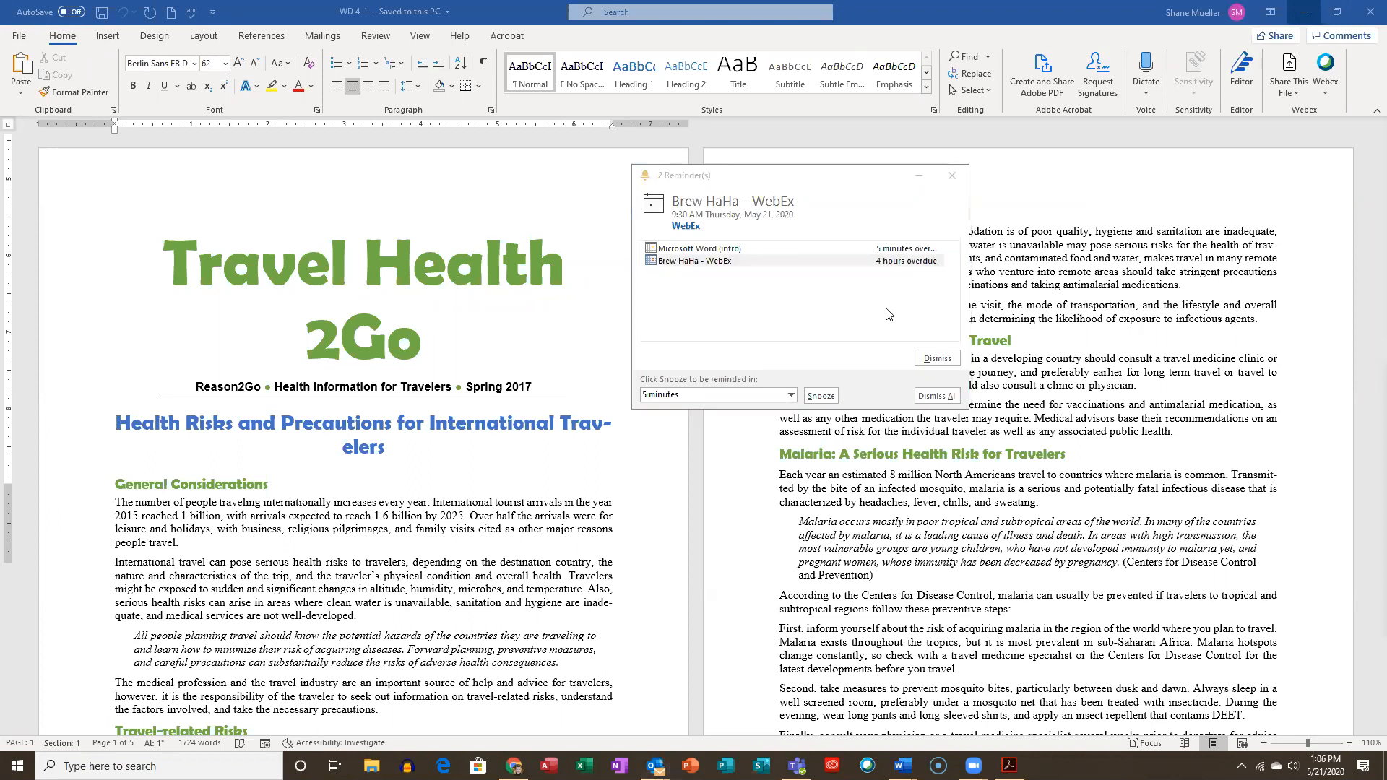
click(952, 175)
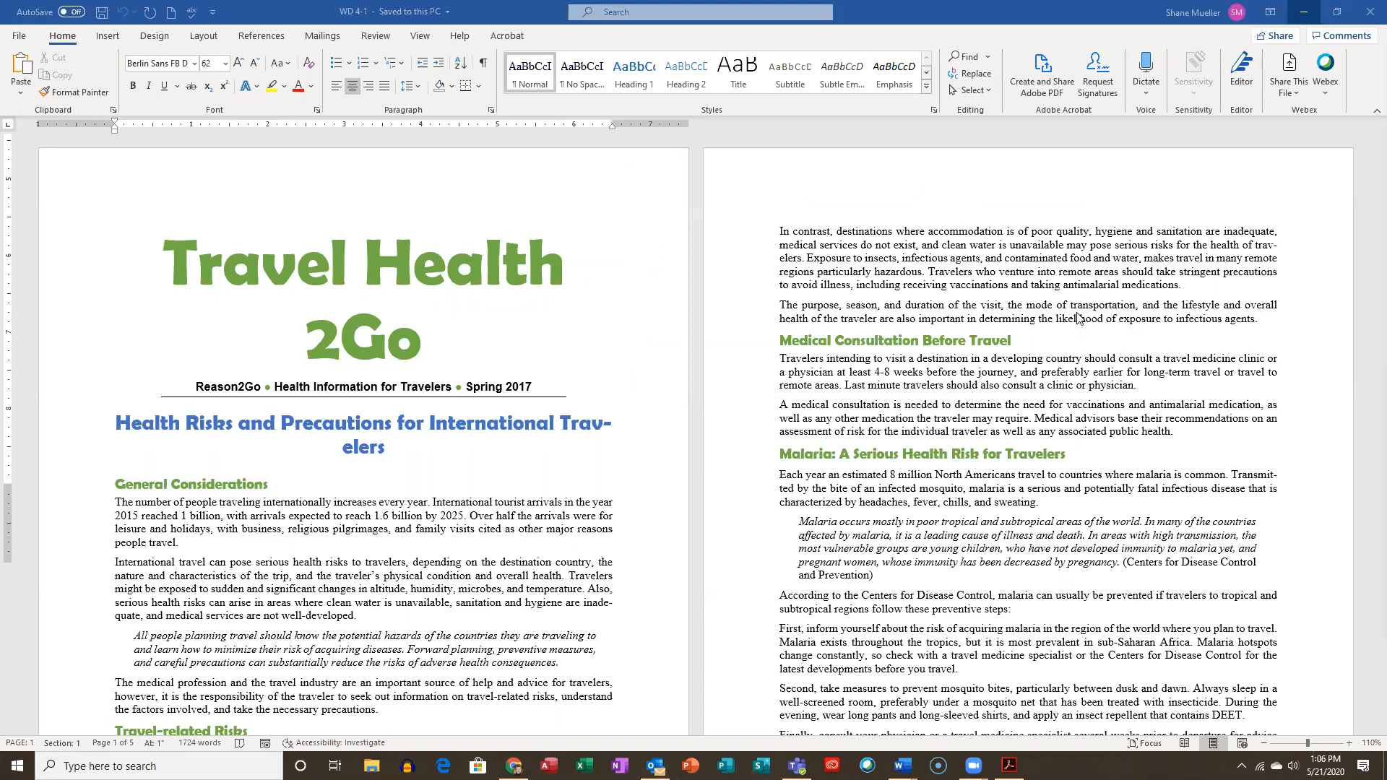
scroll(1076, 328, down, 1)
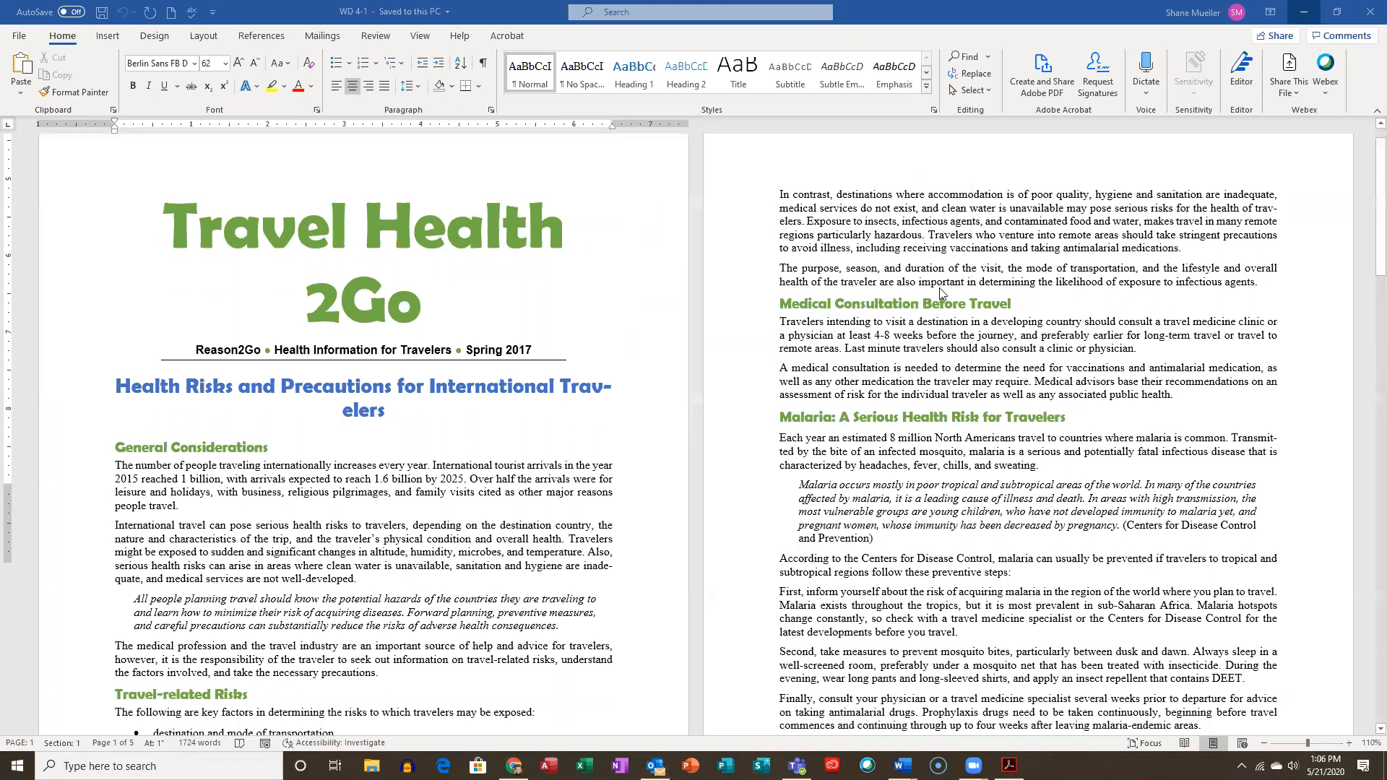
scroll(940, 293, up, 1)
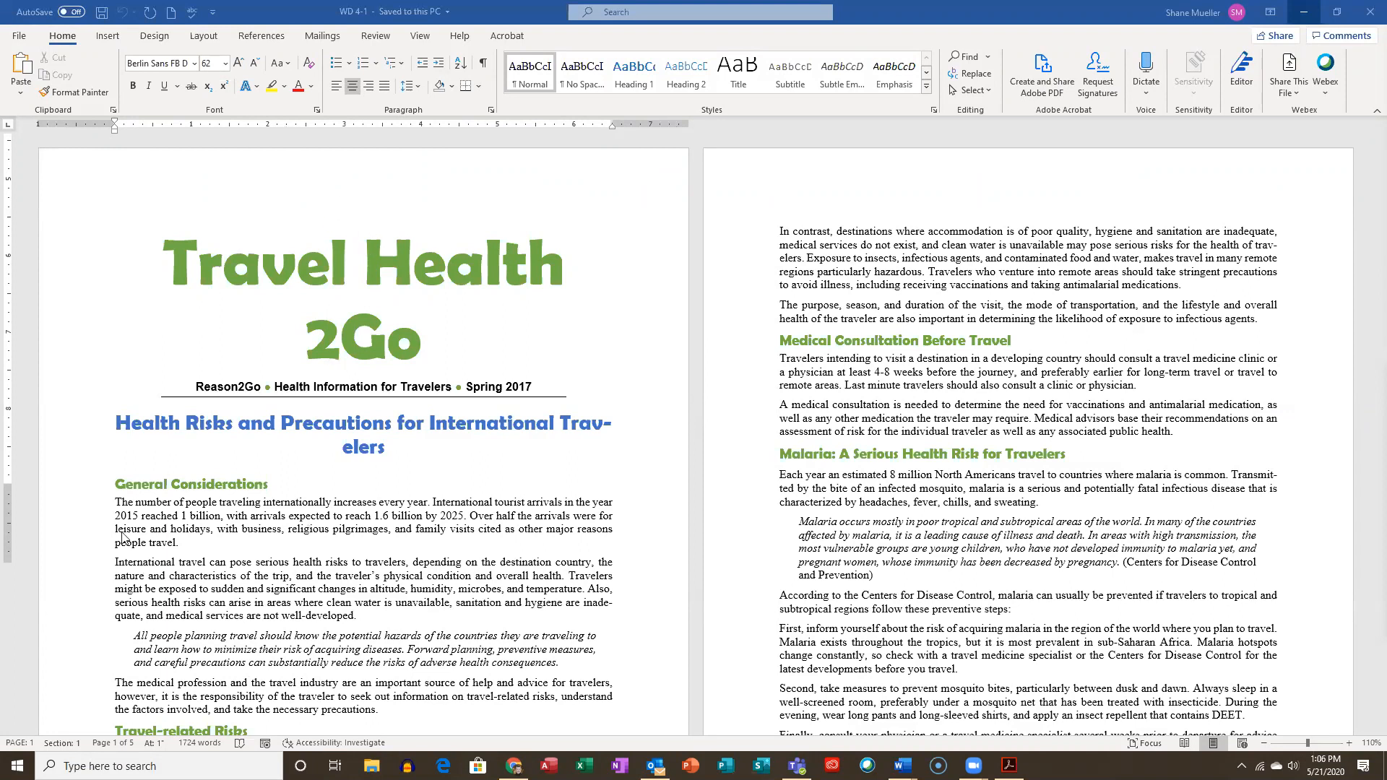
Skim the newsletter down to the Traveler's Checklist and come back to its first page
scroll(72, 419, down, 1)
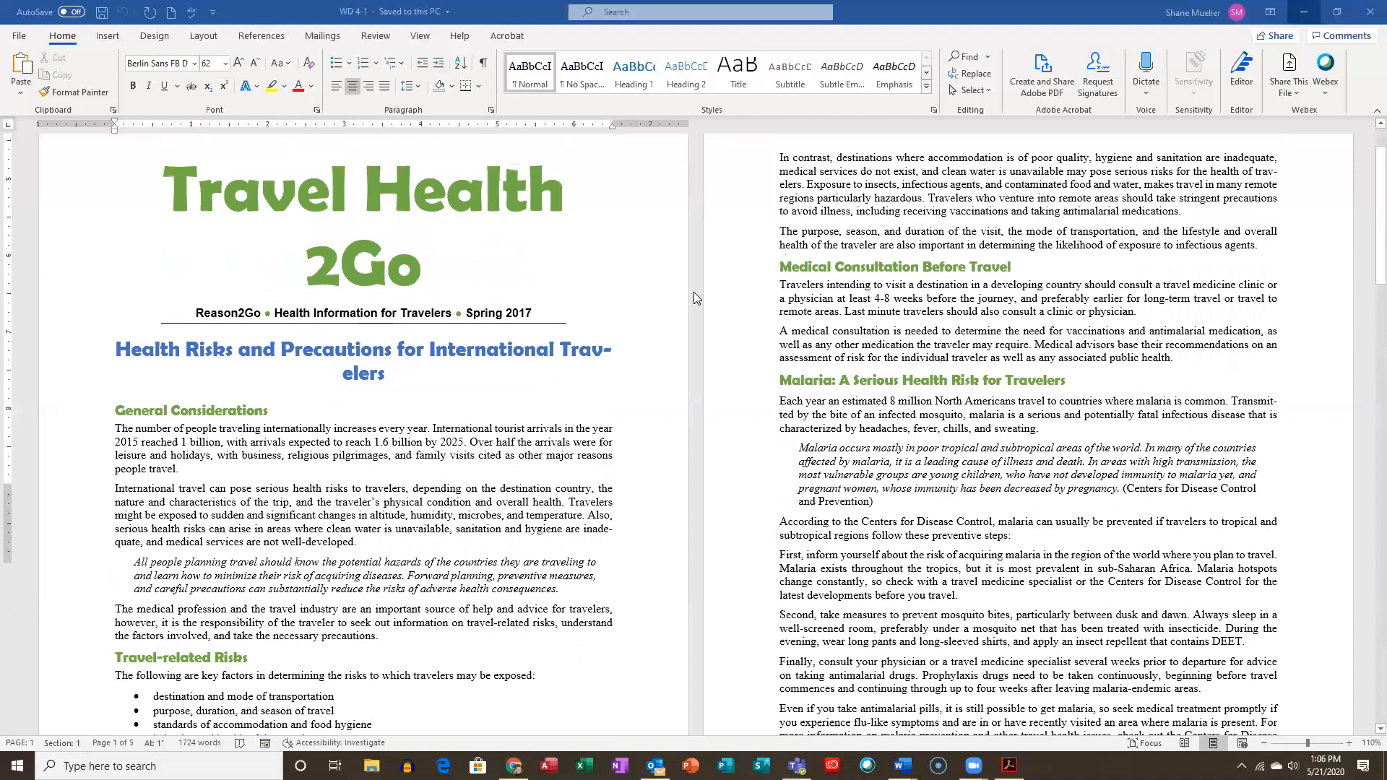
scroll(686, 299, up, 1)
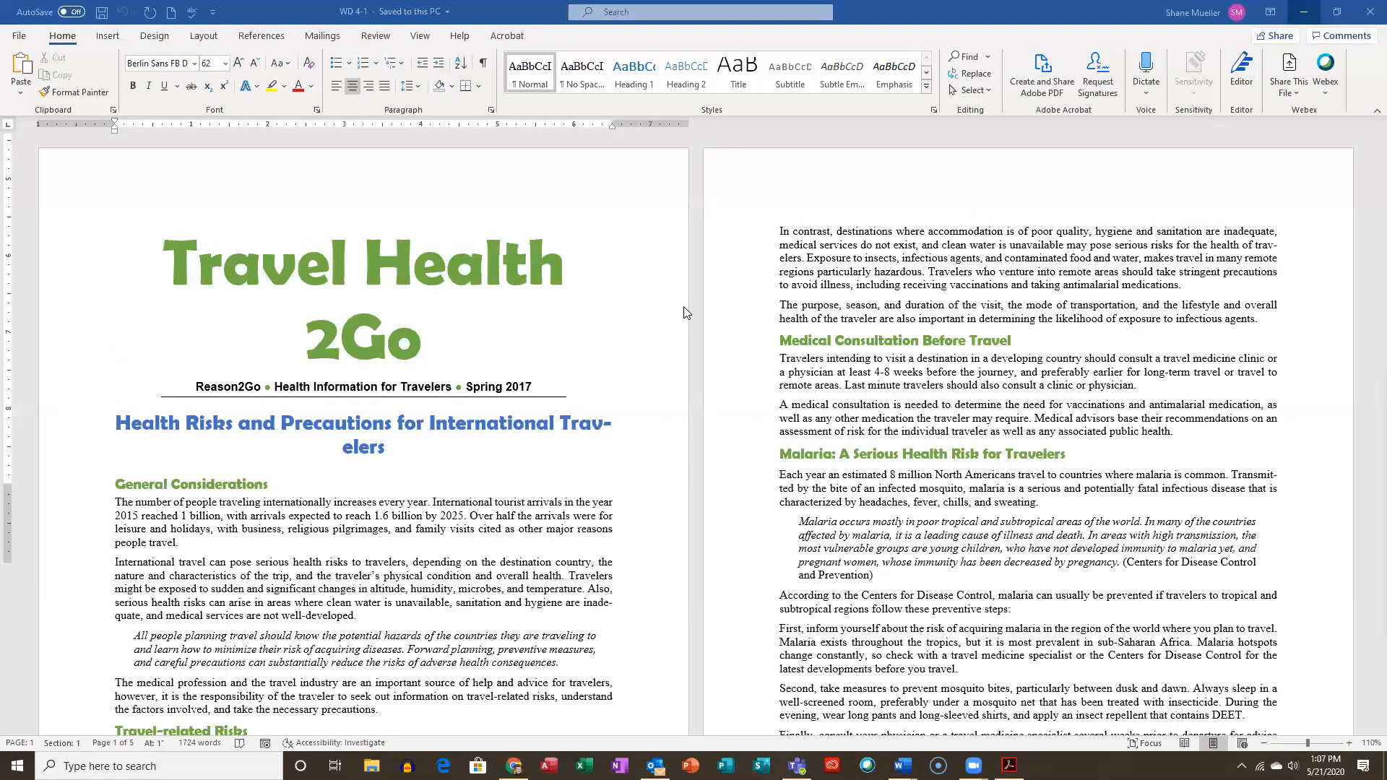
scroll(827, 368, down, 7)
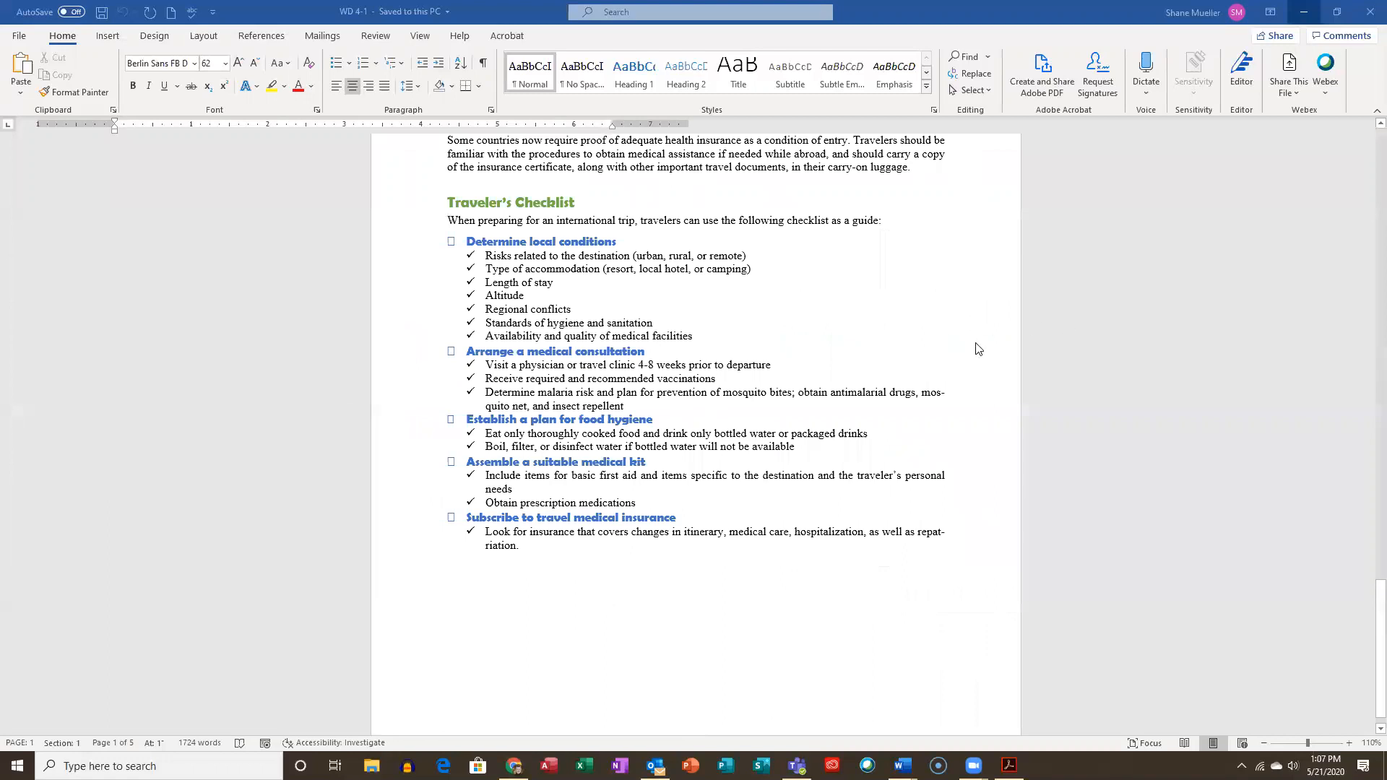
scroll(979, 352, up, 5)
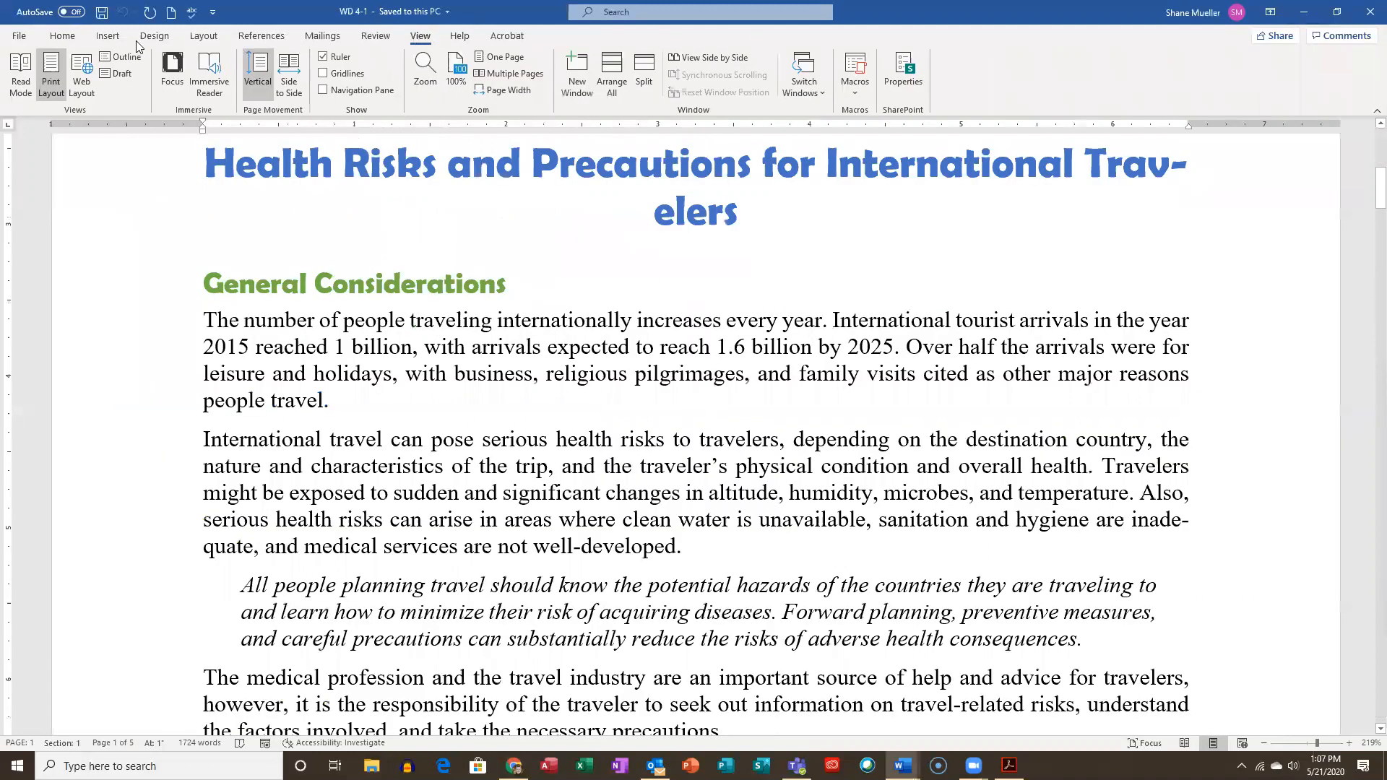
Open the custom margin settings for the newsletter and set the top margin to 0.7"
click(206, 36)
key(ctrl+Home)
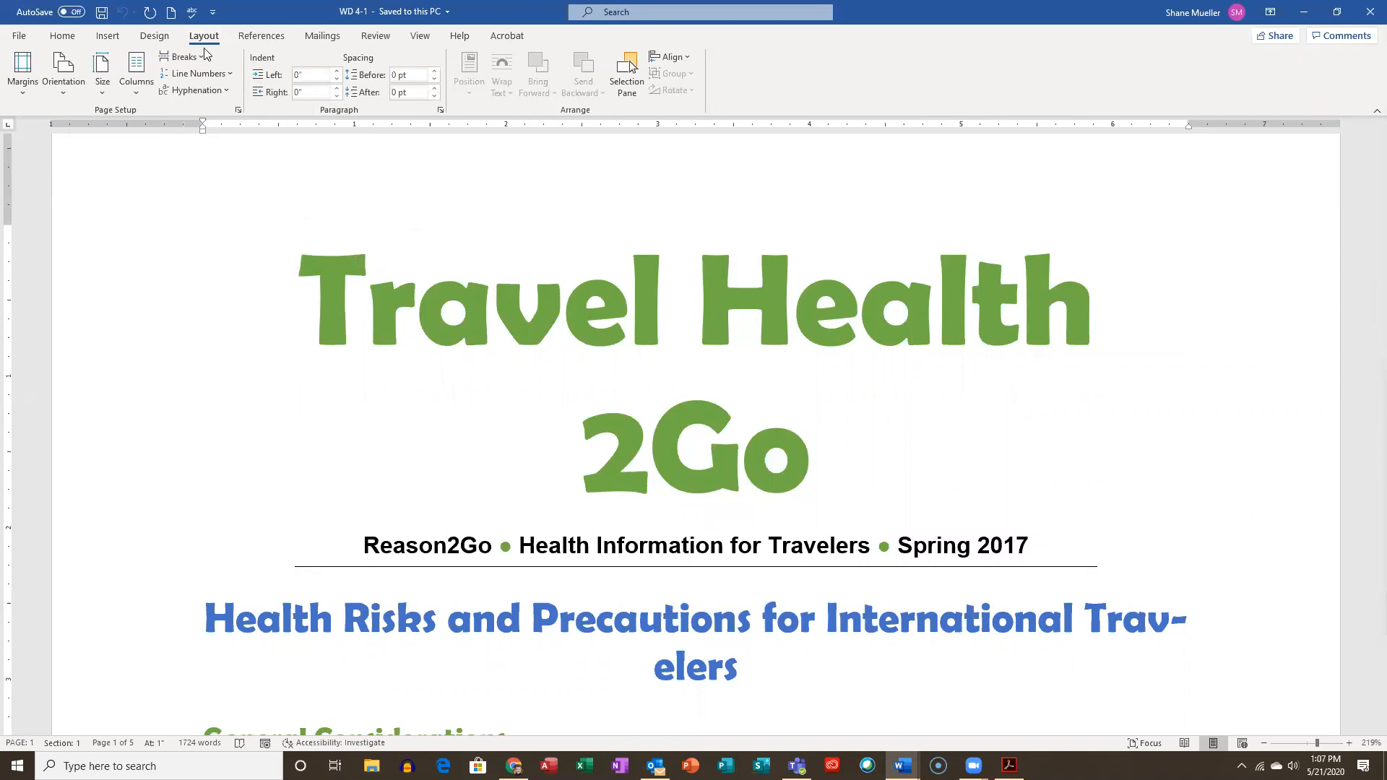
click(24, 97)
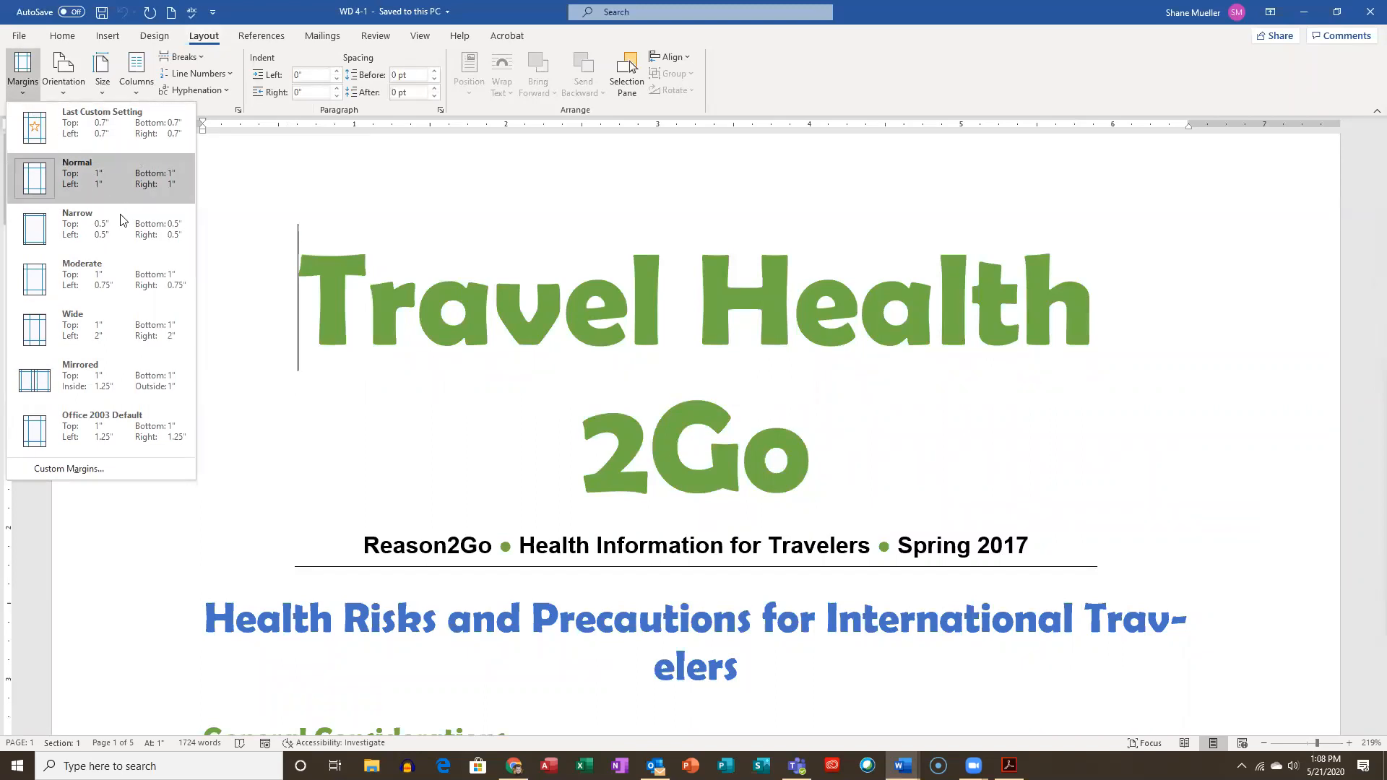
click(85, 472)
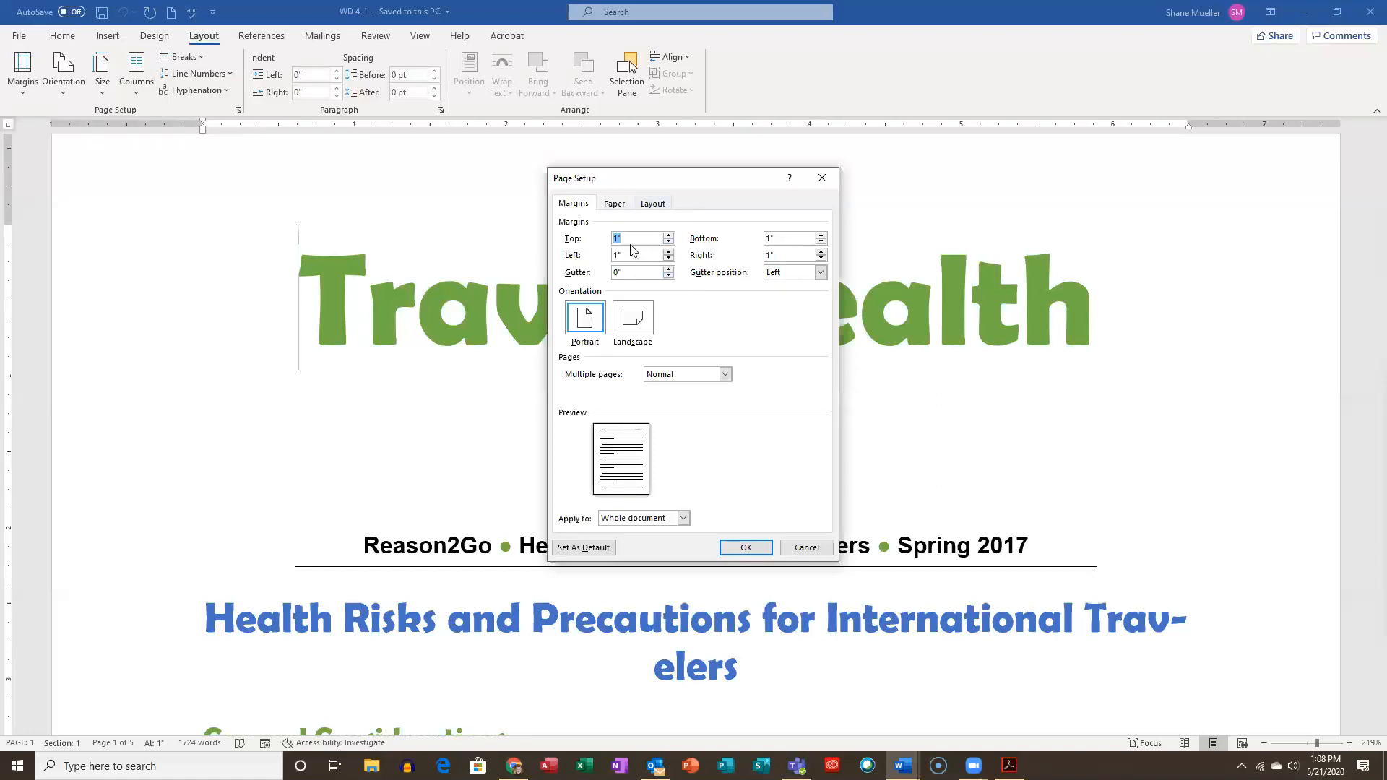
click(669, 243)
click(668, 243)
click(669, 244)
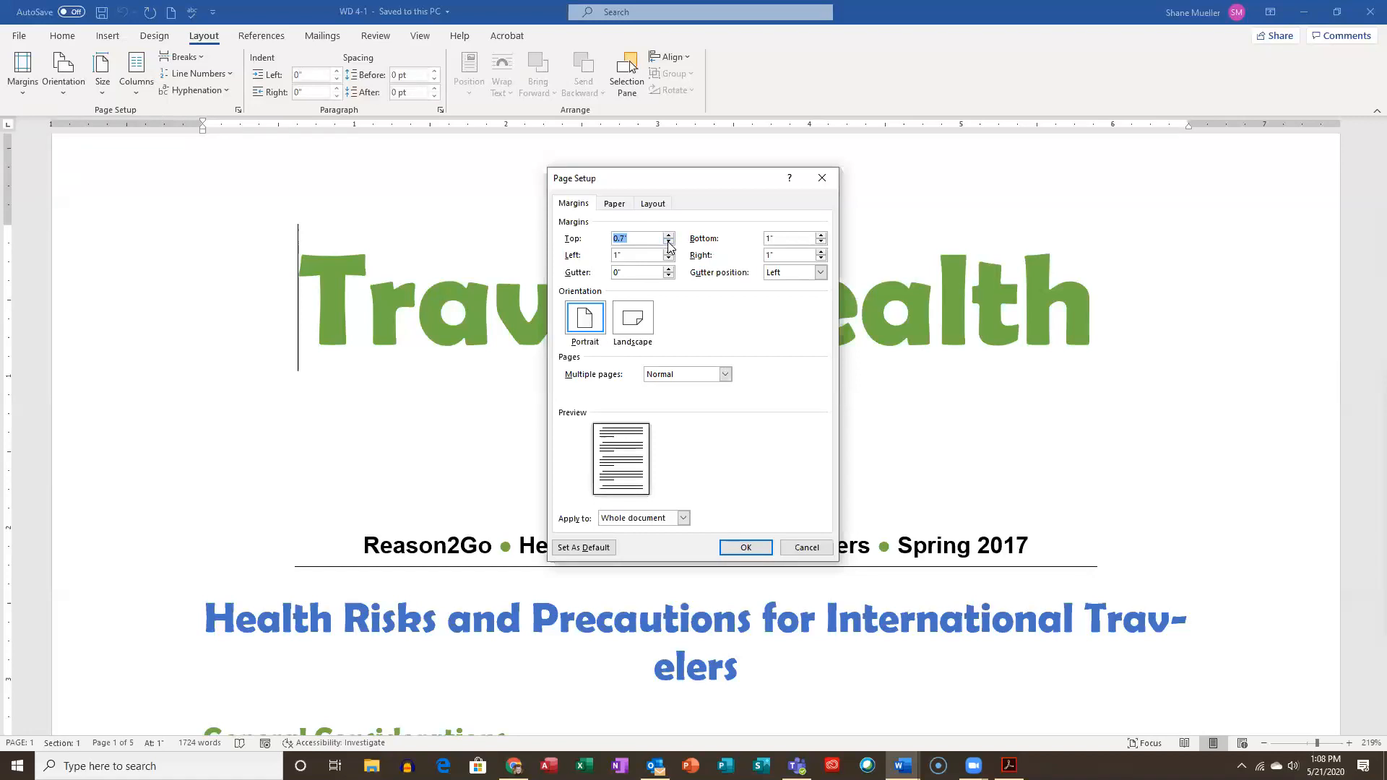
Set the left, bottom and right margins to 0.7" and apply the margins to the whole document
click(637, 256)
click(567, 253)
text(.7)
click(788, 238)
click(821, 241)
click(821, 242)
click(821, 241)
click(821, 259)
click(822, 259)
click(821, 259)
click(821, 260)
click(747, 546)
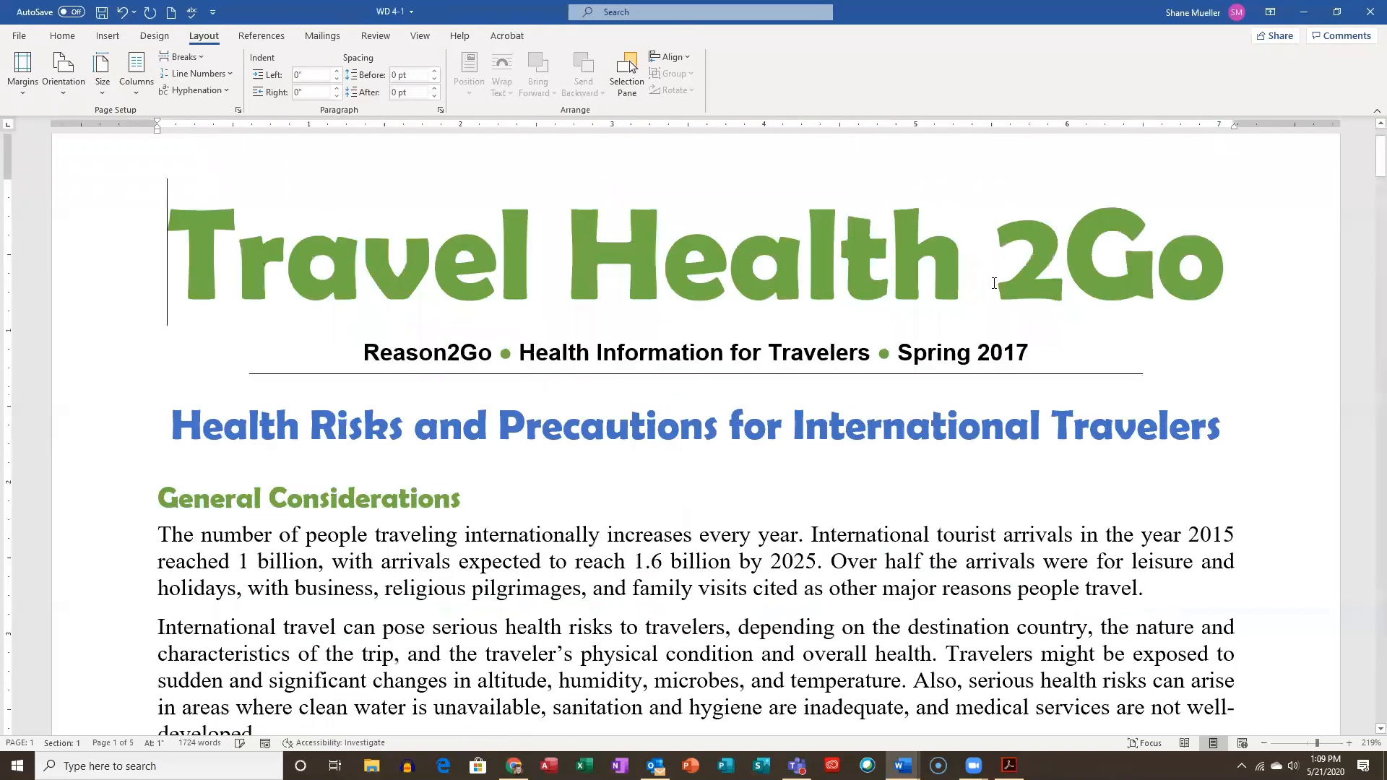
Review the newsletter with its new margins from the title to the Traveler's Checklist and save the document
scroll(830, 267, up, 2)
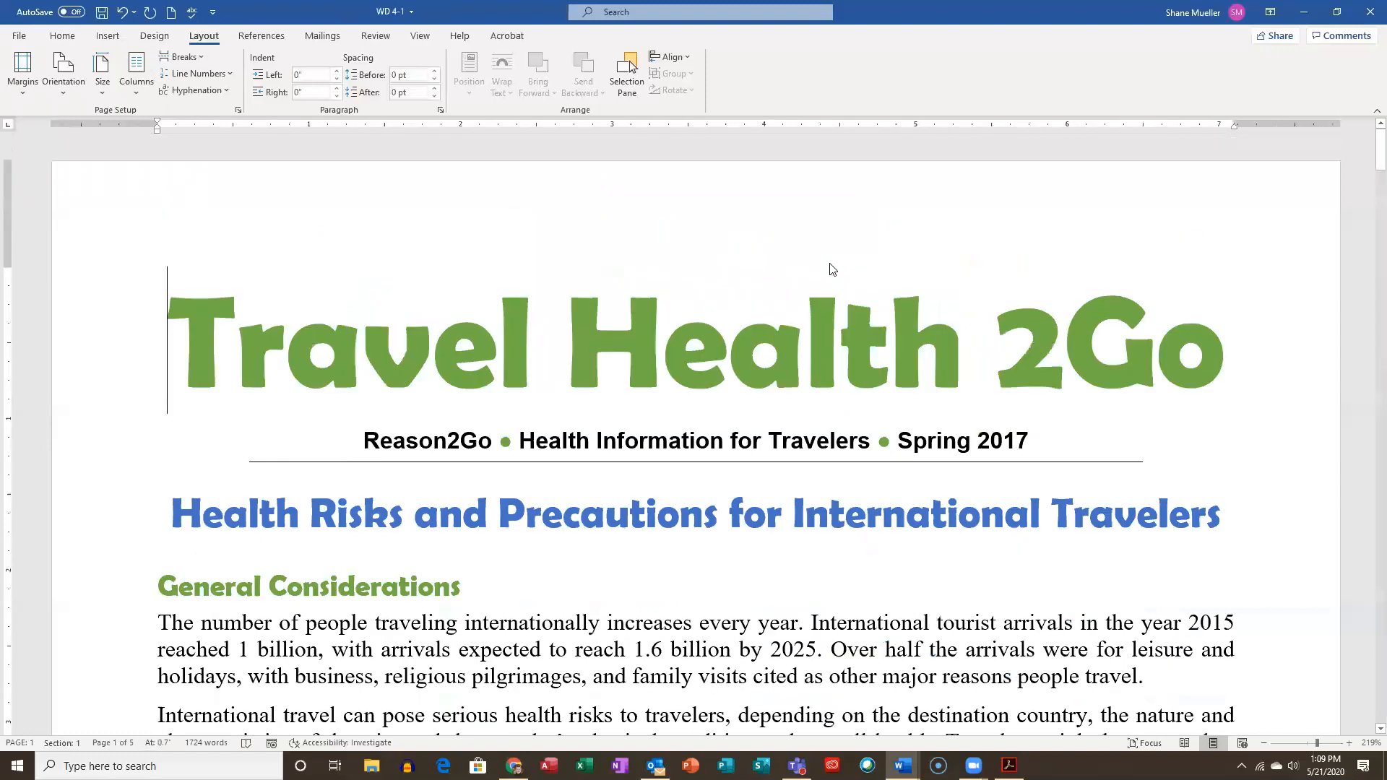
scroll(805, 276, down, 5)
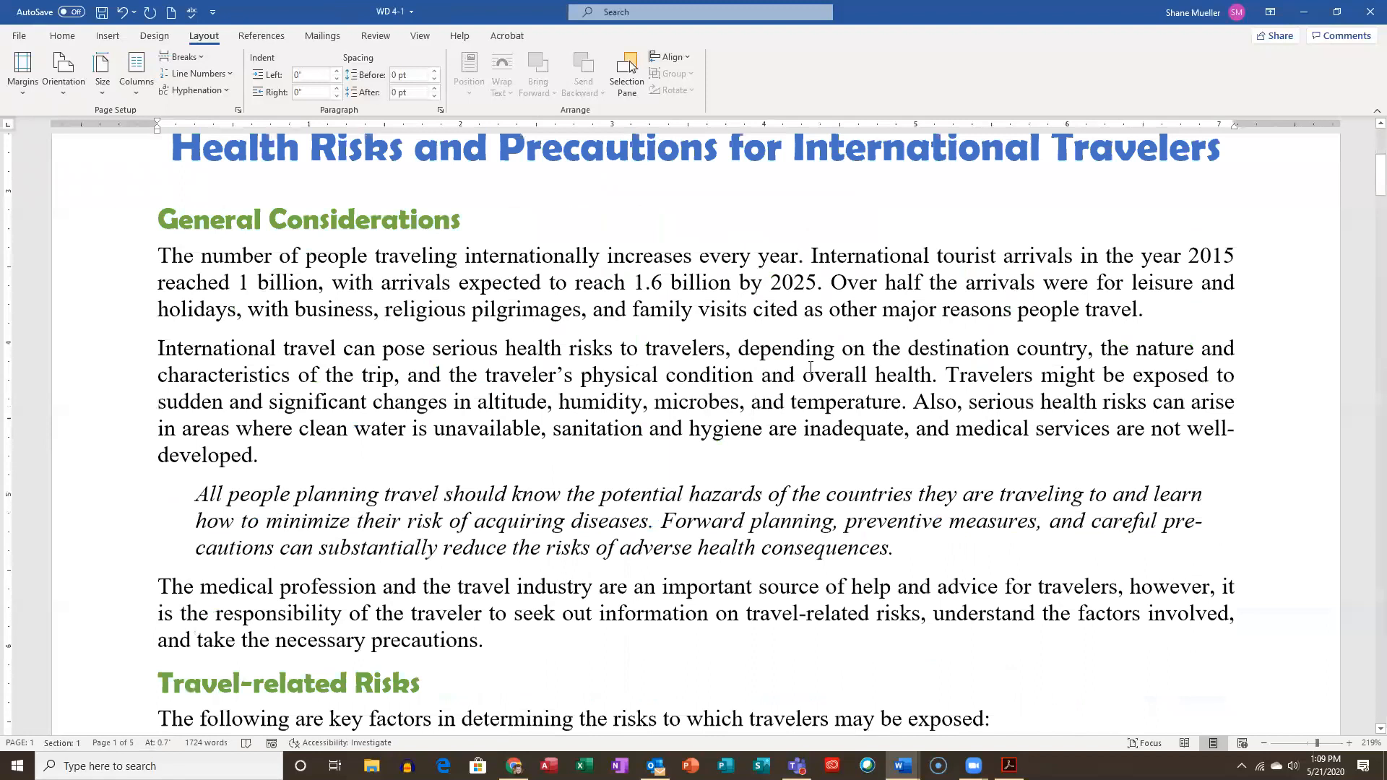
key(ctrl+End)
scroll(809, 375, up, 8)
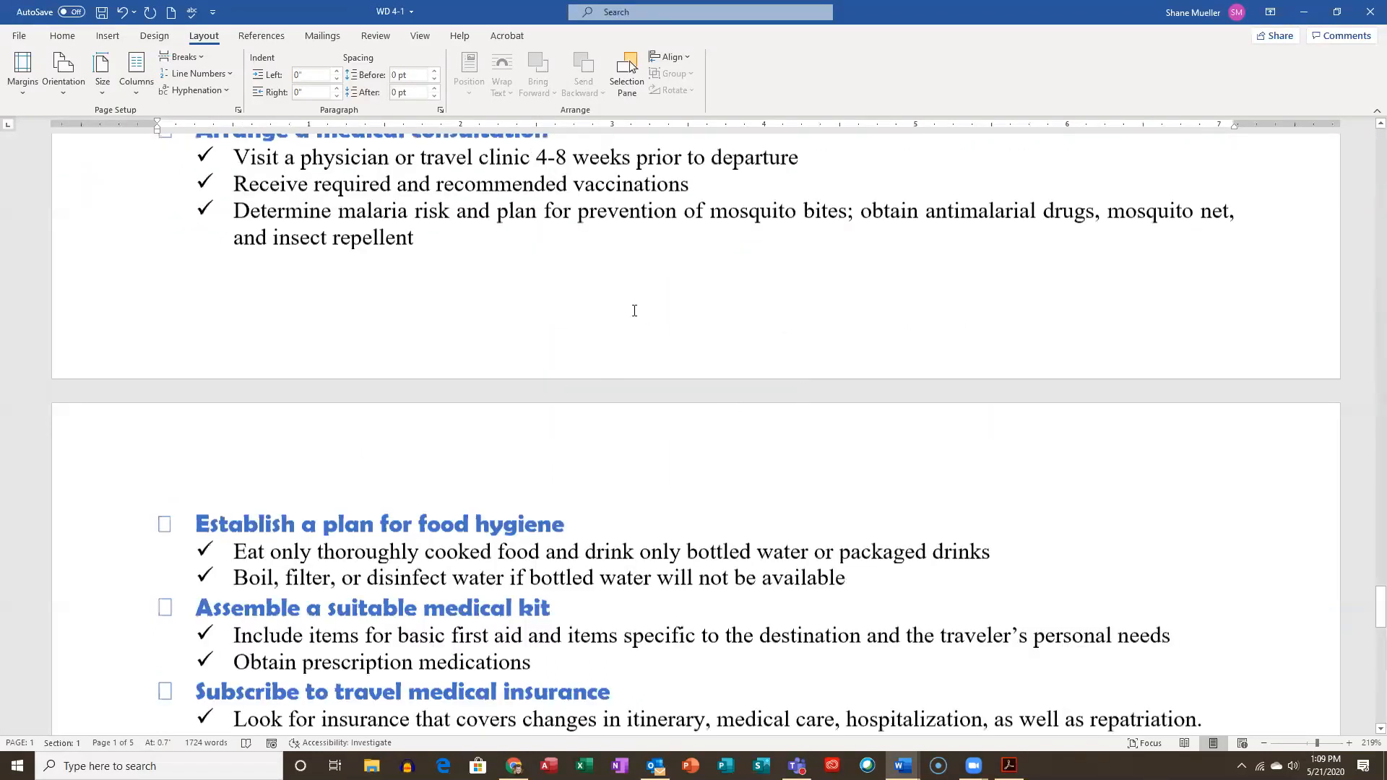
scroll(731, 293, down, 4)
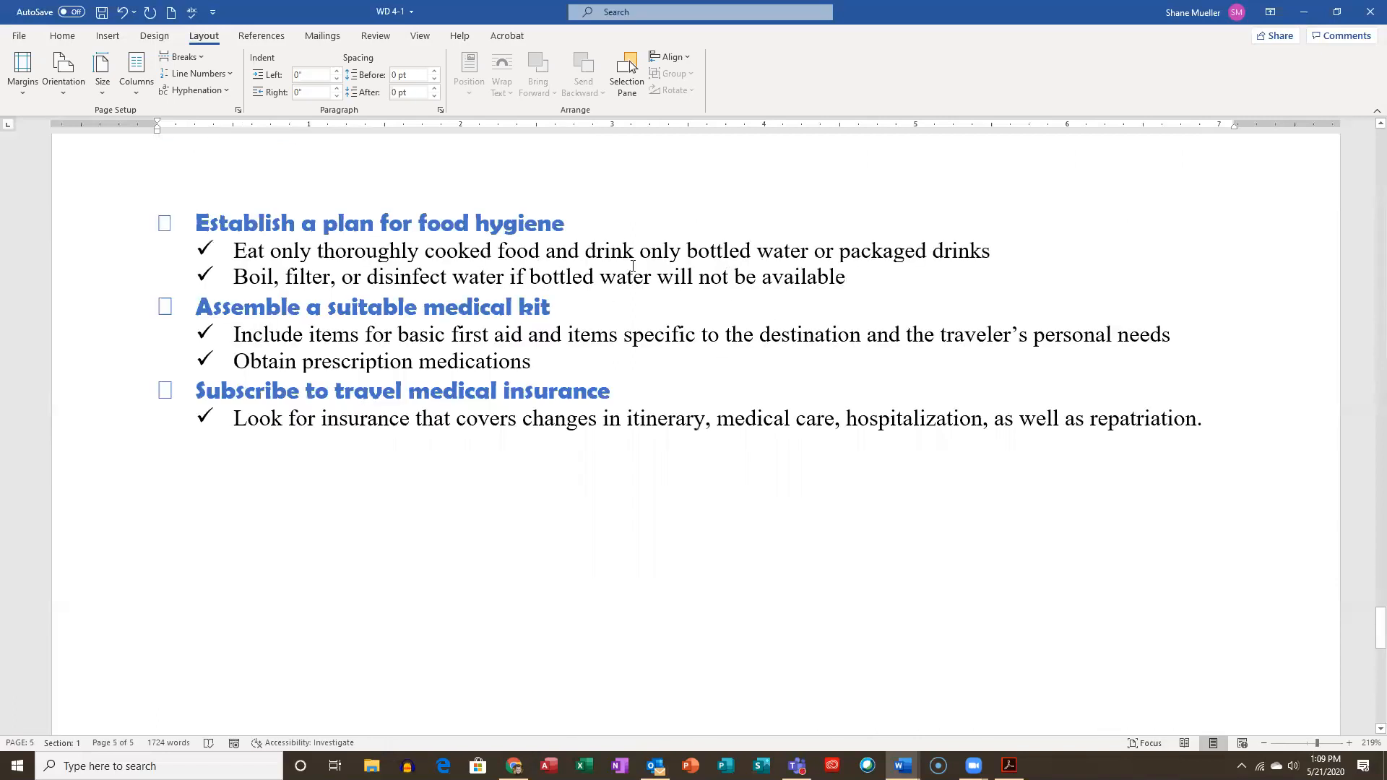
scroll(801, 299, up, 3)
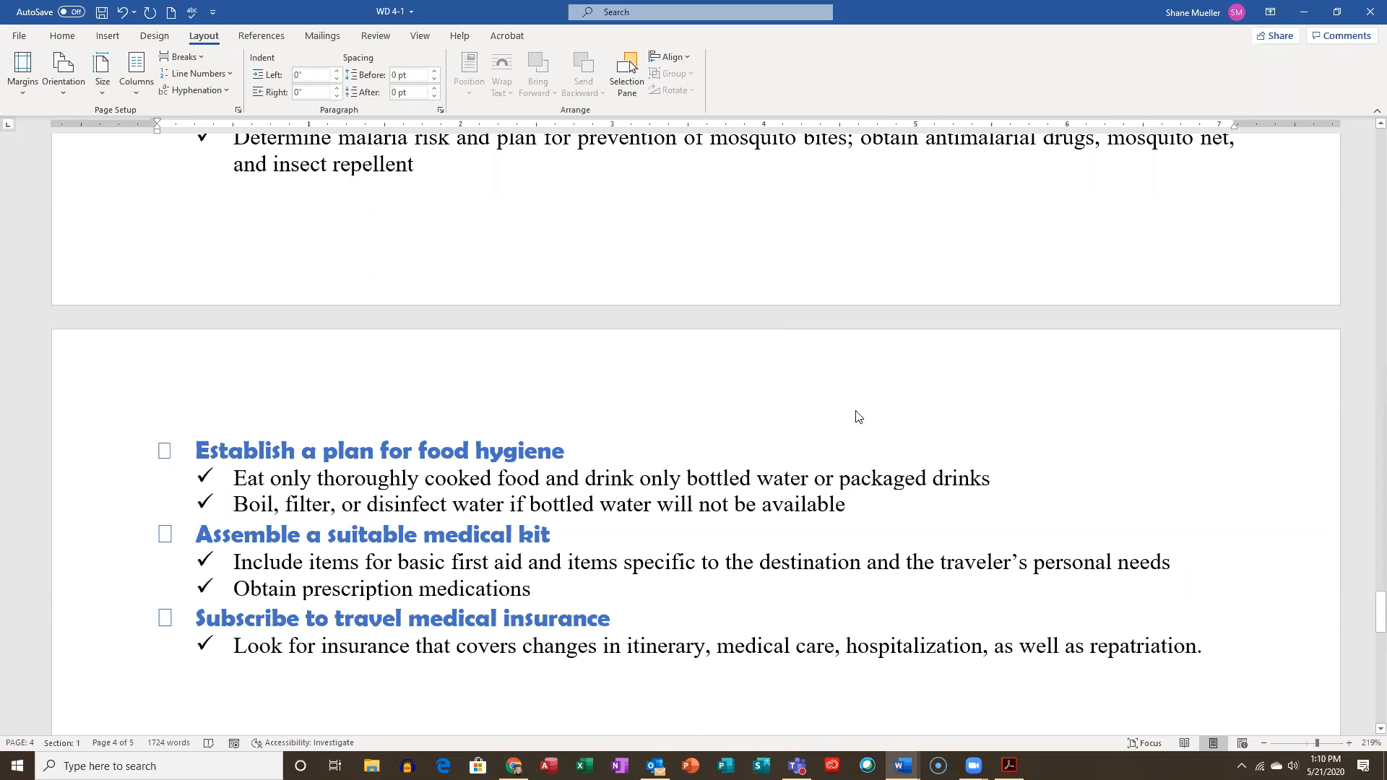
scroll(727, 240, up, 4)
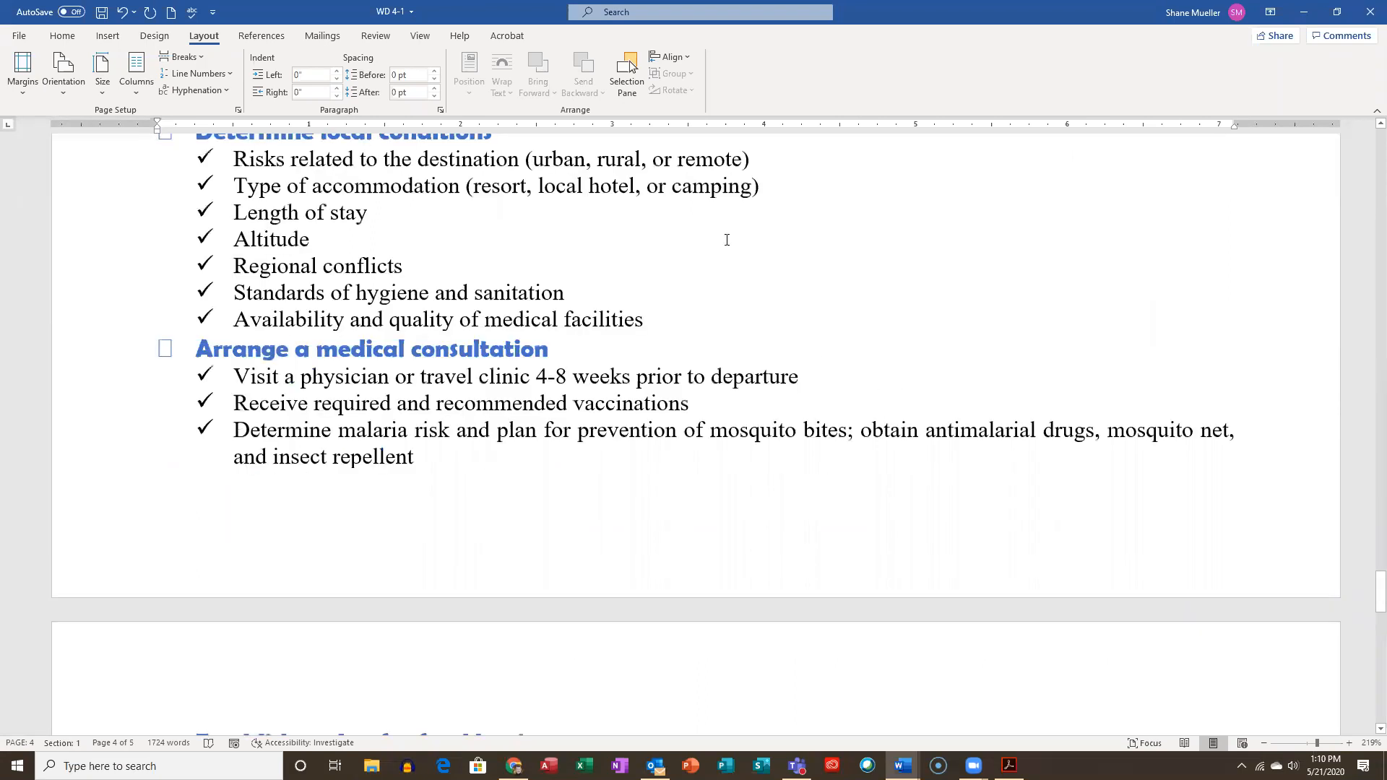
scroll(639, 176, up, 8)
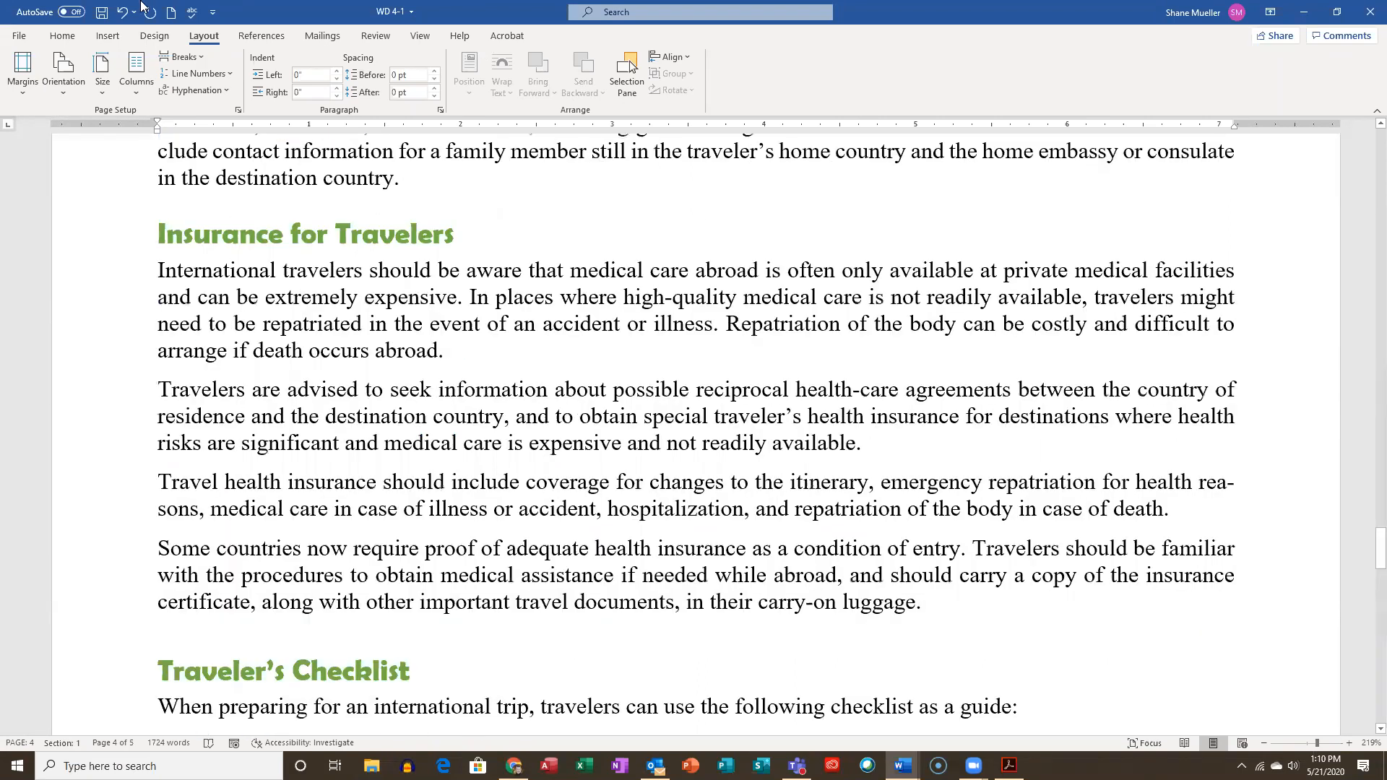
click(102, 13)
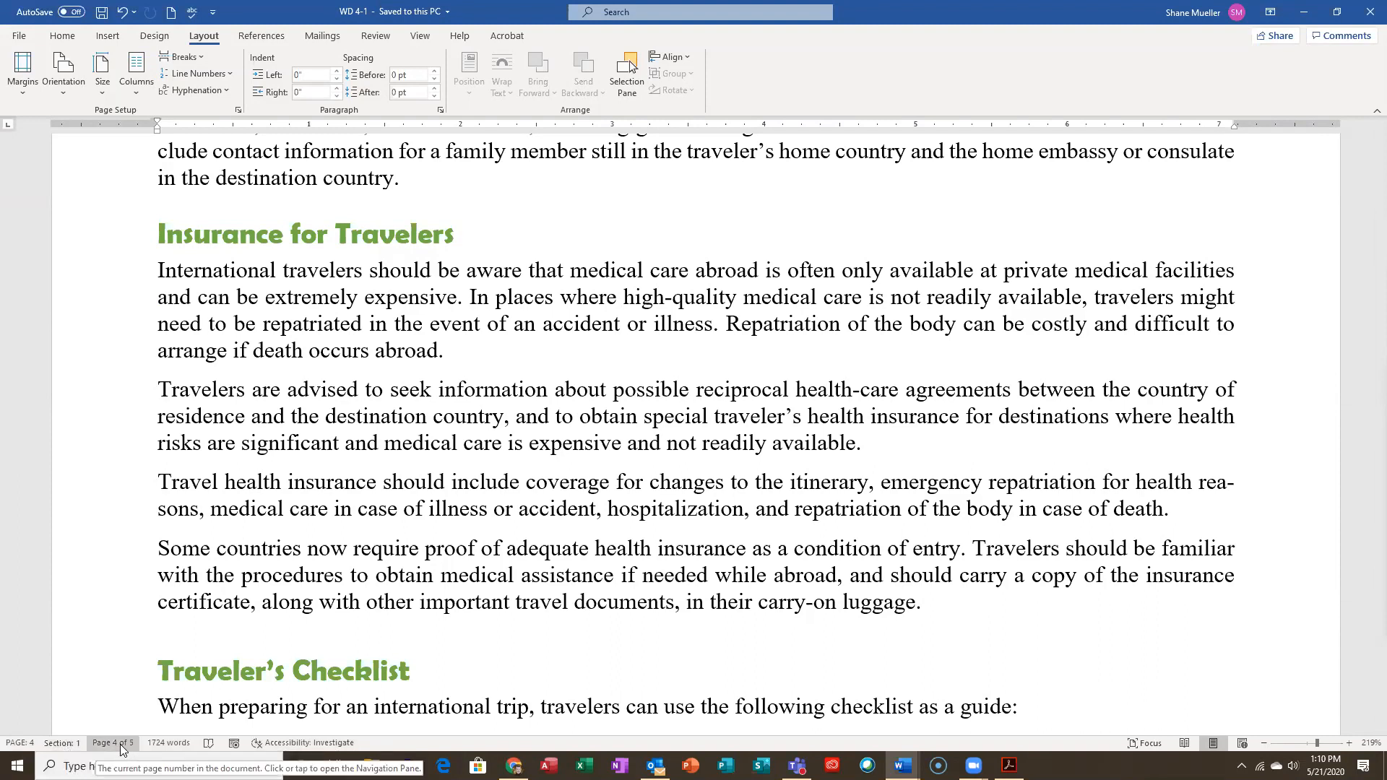
View the status bar customization options and close the list without changing any of them
scroll(577, 540, up, 3)
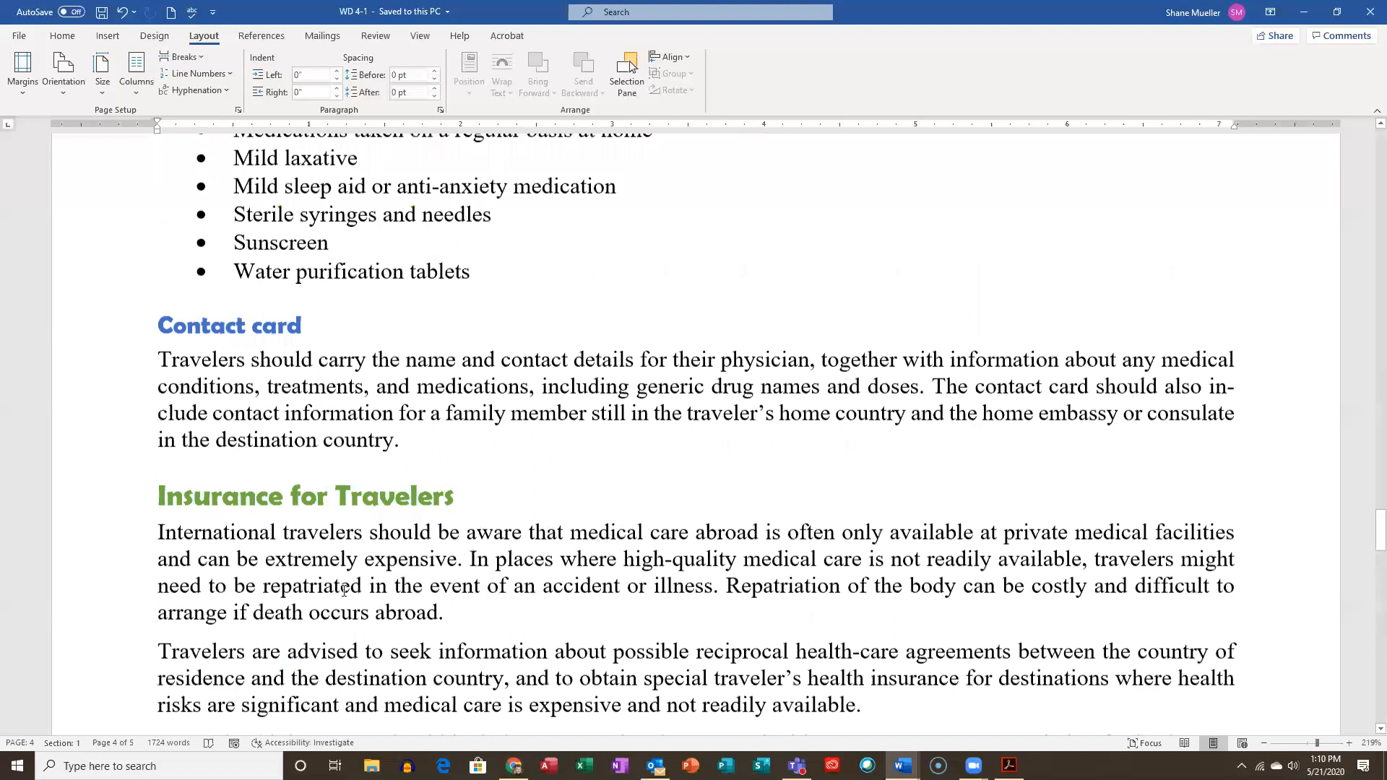
scroll(304, 686, up, 8)
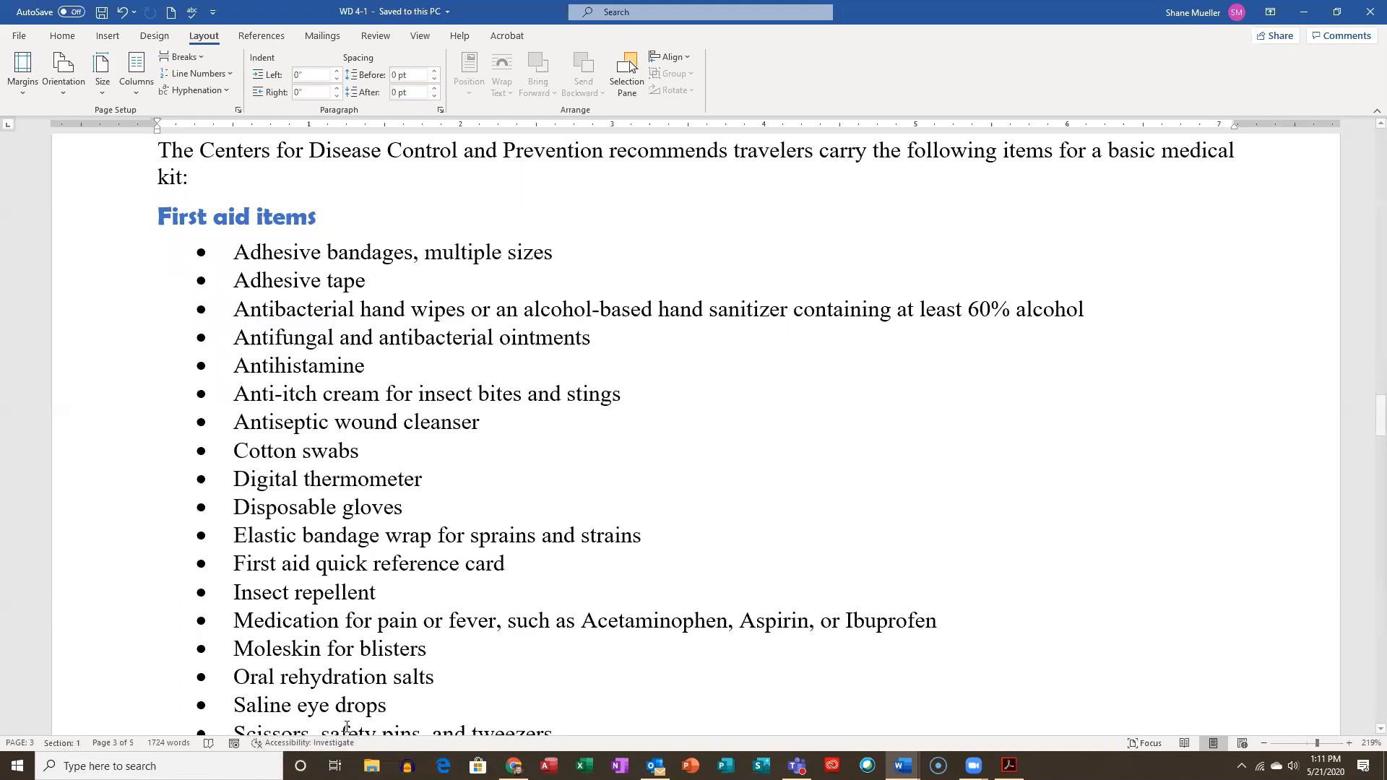
right_click(446, 743)
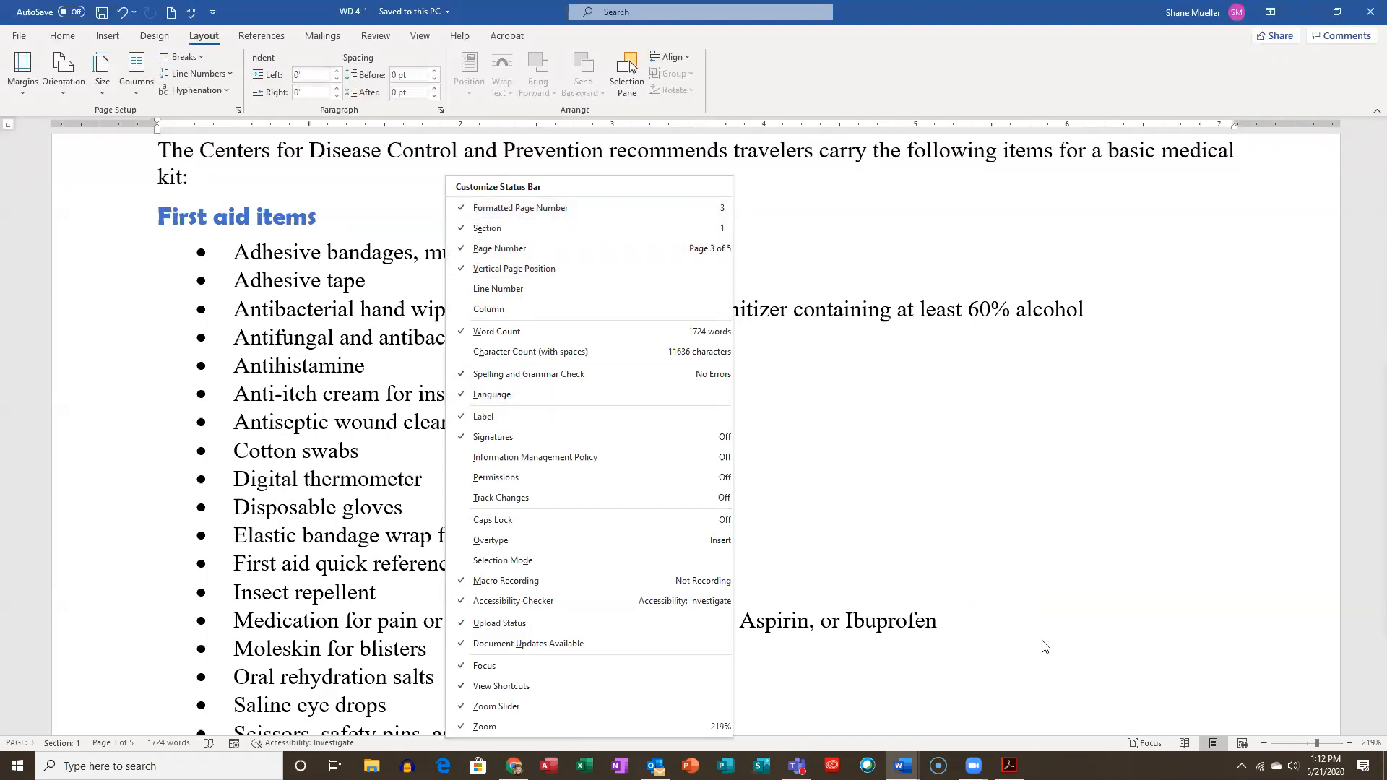
click(870, 424)
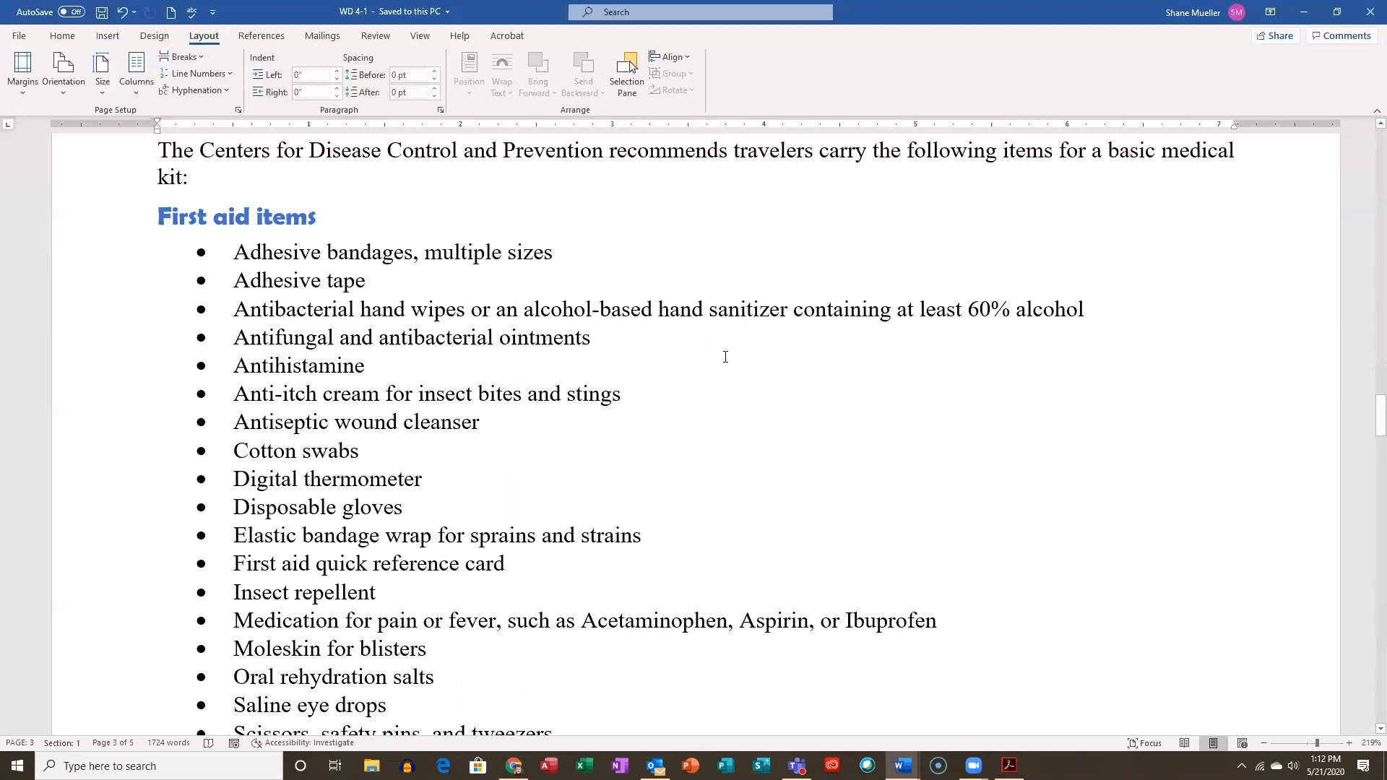
Show the nonprinting formatting marks and view them from the first aid list back up to the newsletter title
click(64, 37)
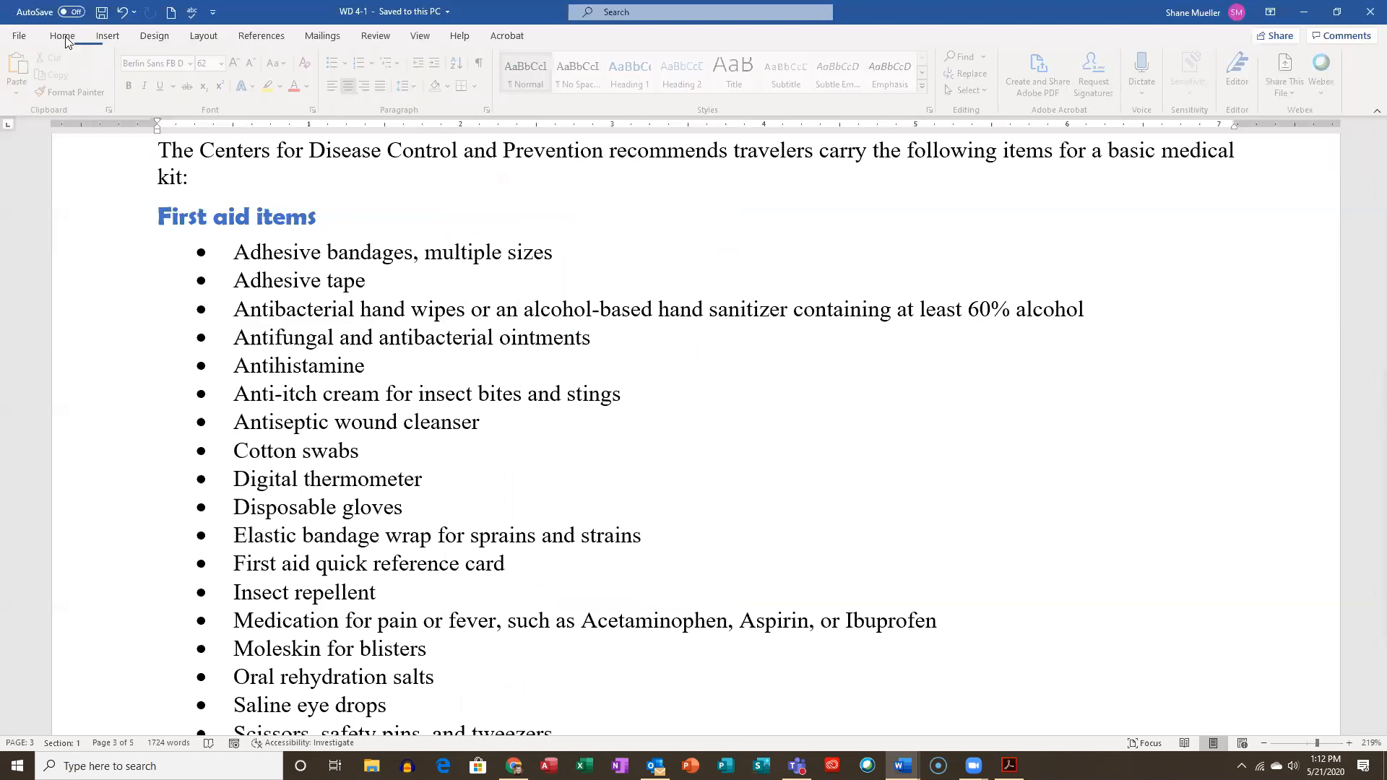
click(482, 64)
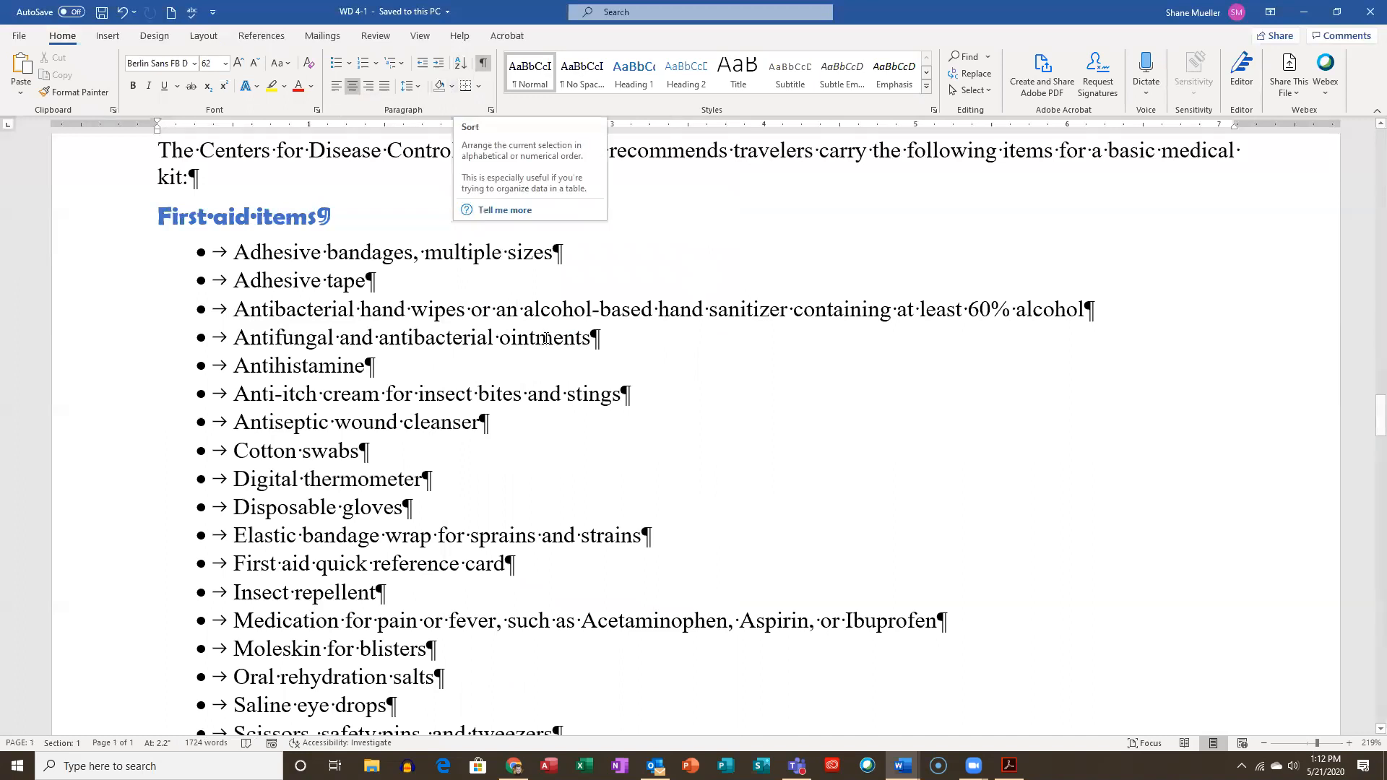
scroll(665, 410, up, 3)
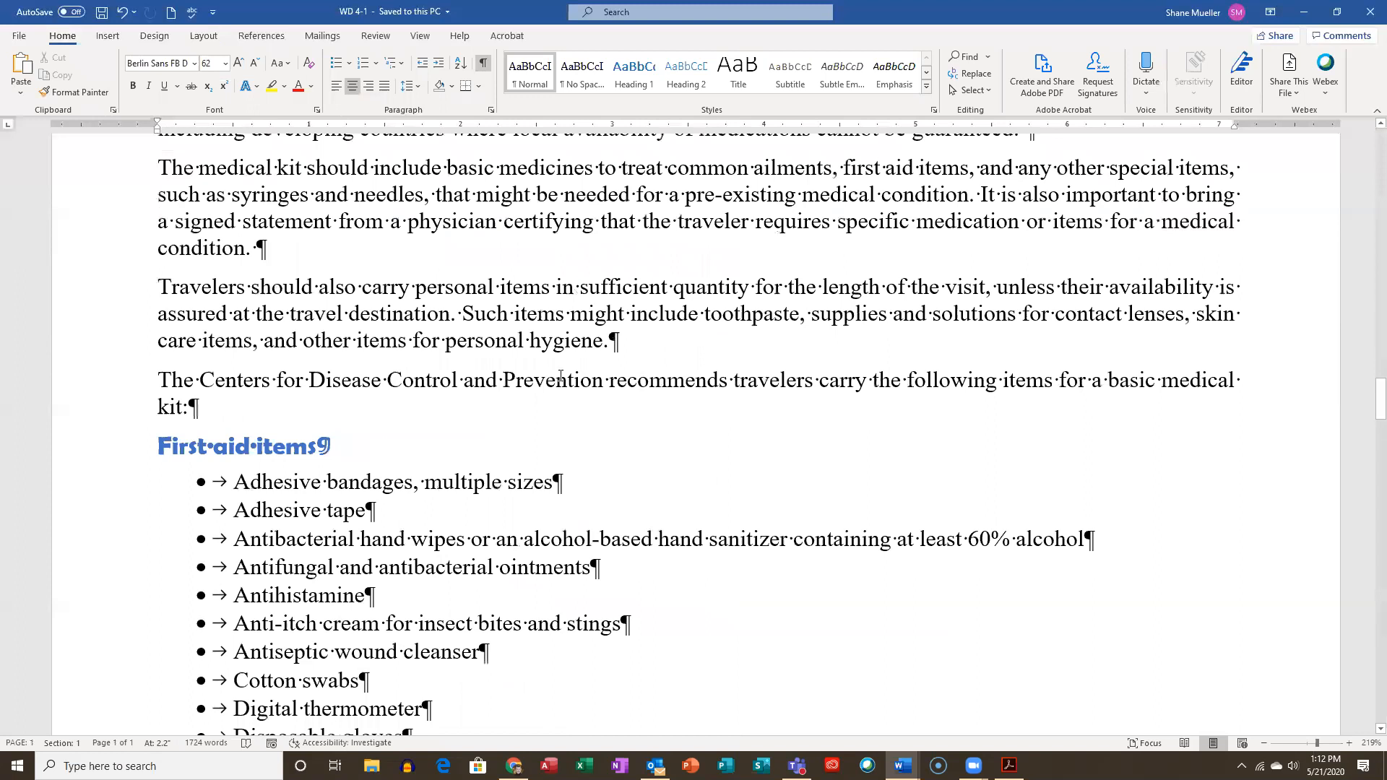
scroll(600, 404, up, 10)
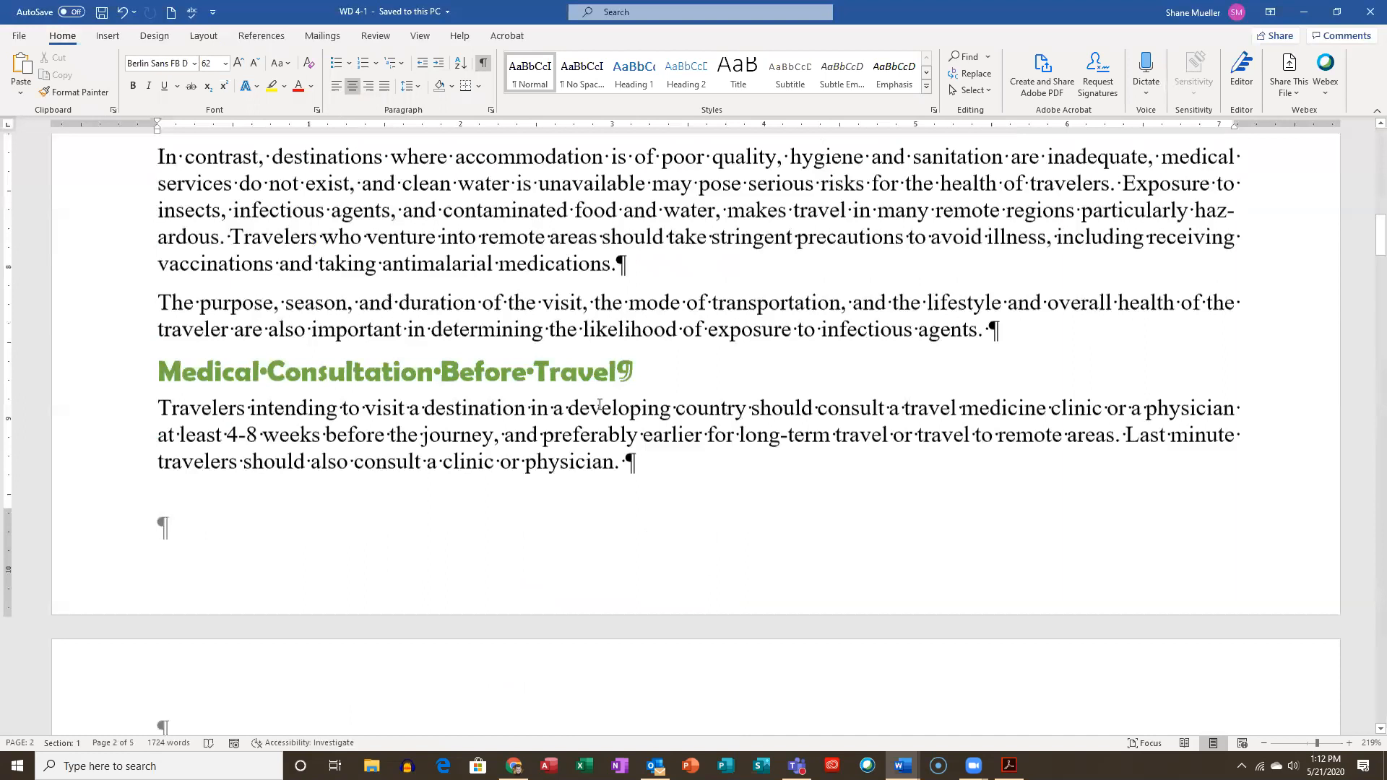
scroll(599, 404, up, 15)
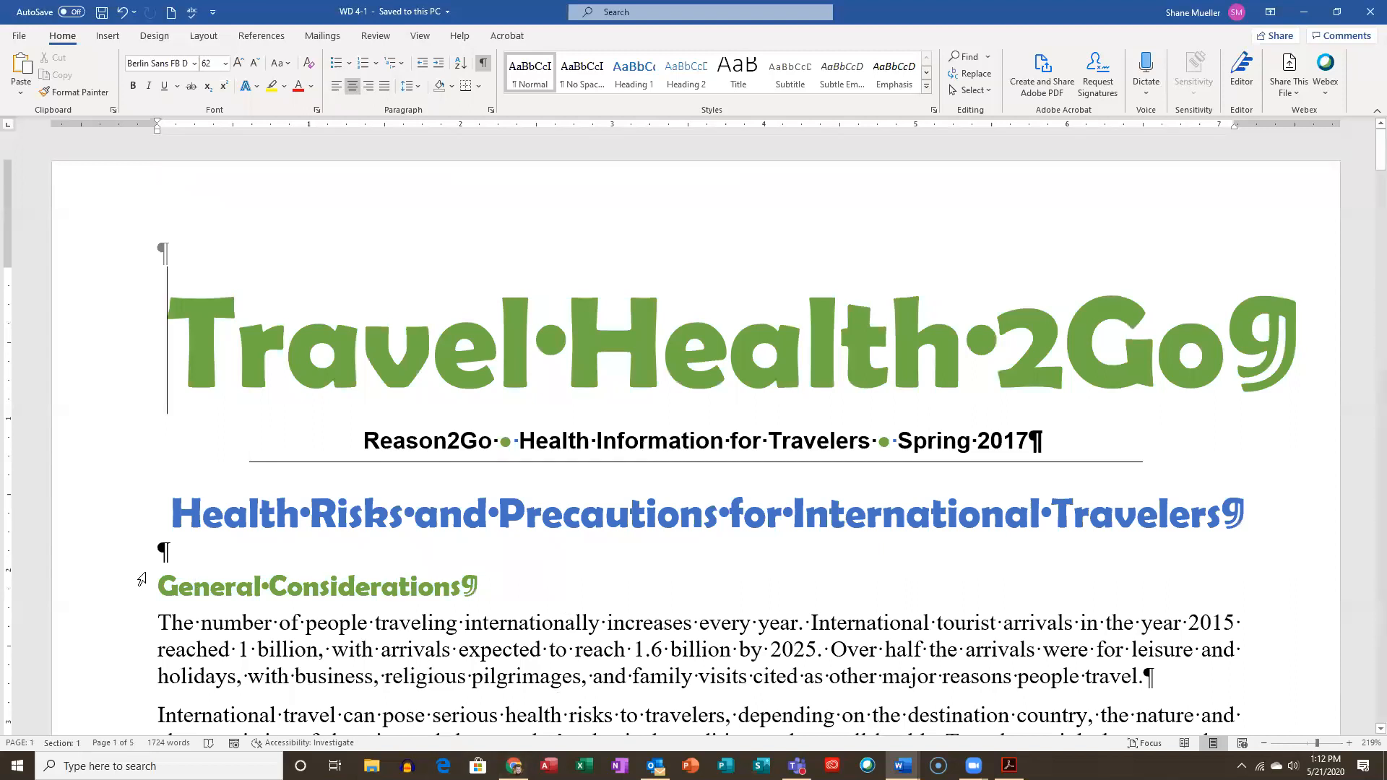
Insert a continuous section break directly before the "General Considerations" heading
click(167, 591)
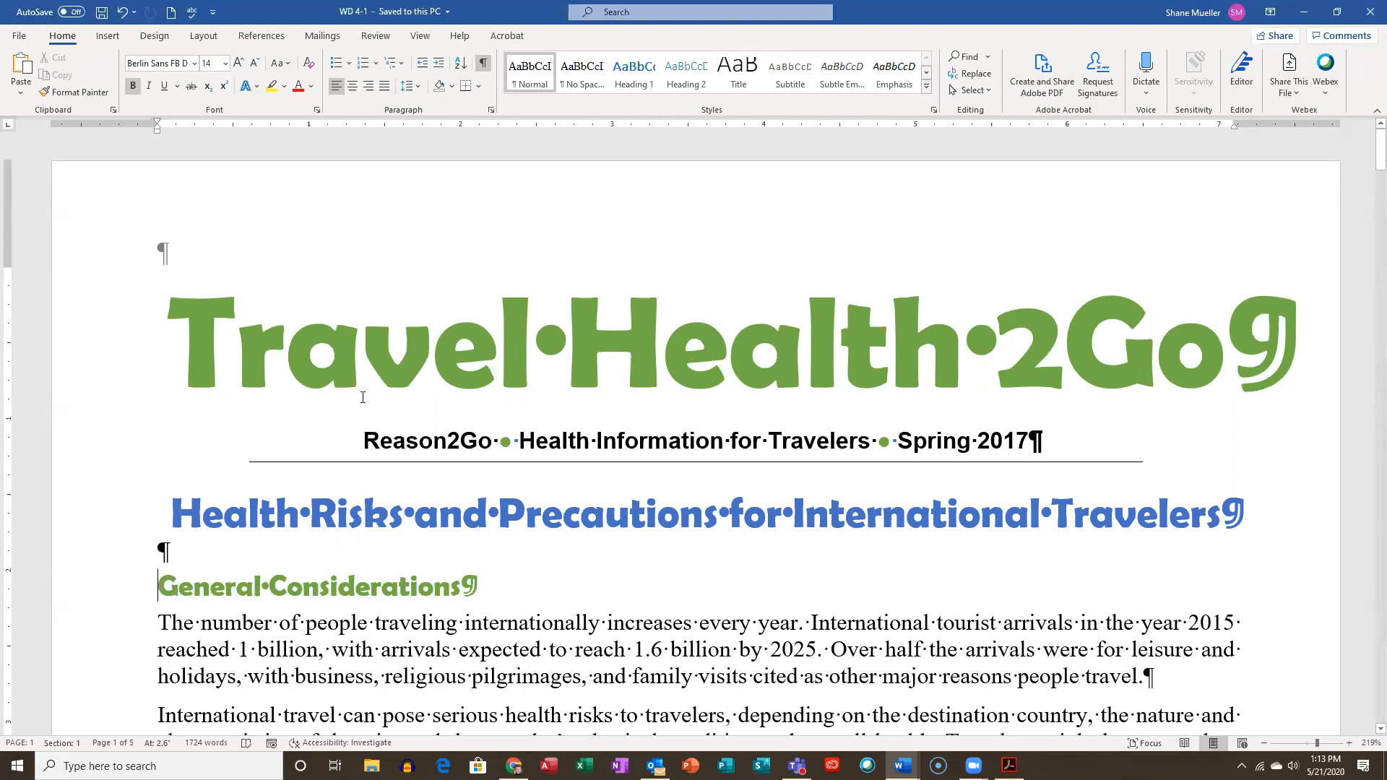
click(204, 36)
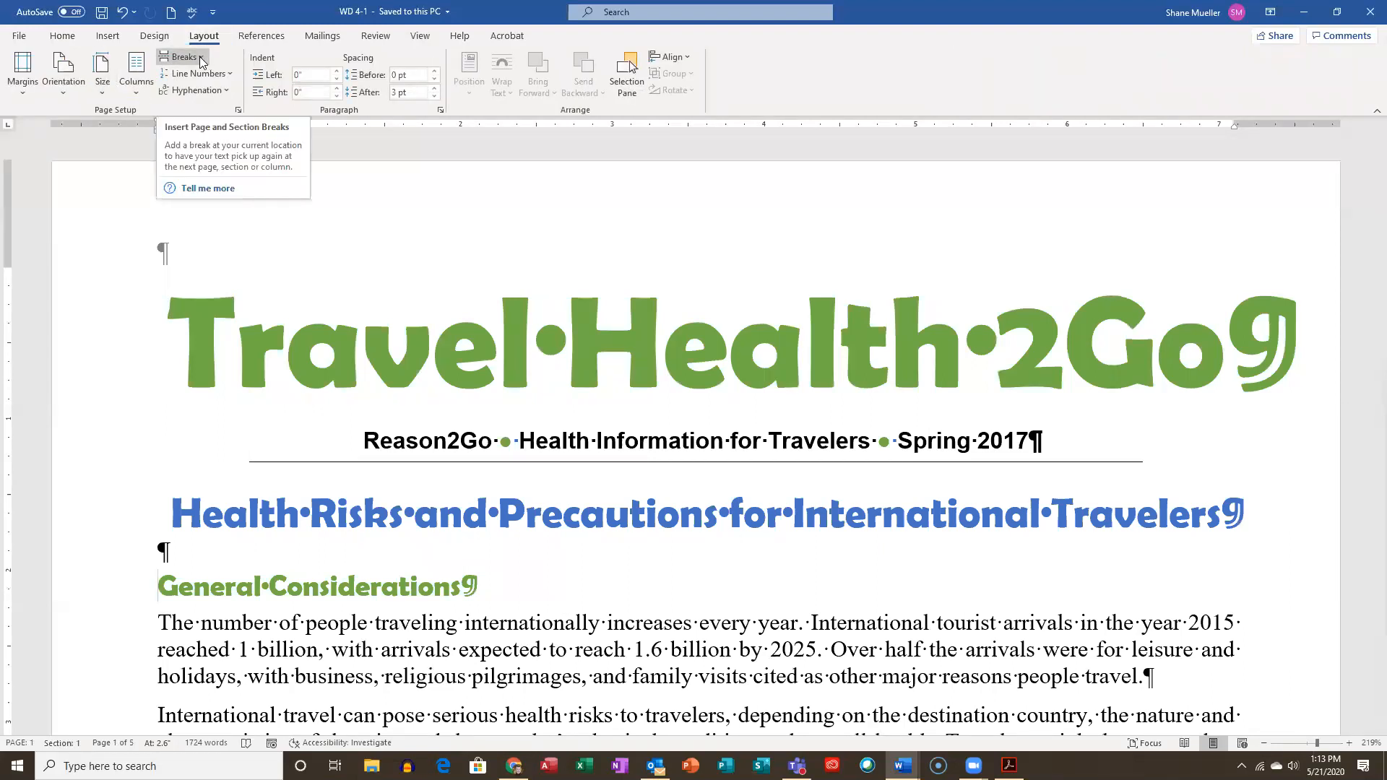
click(201, 61)
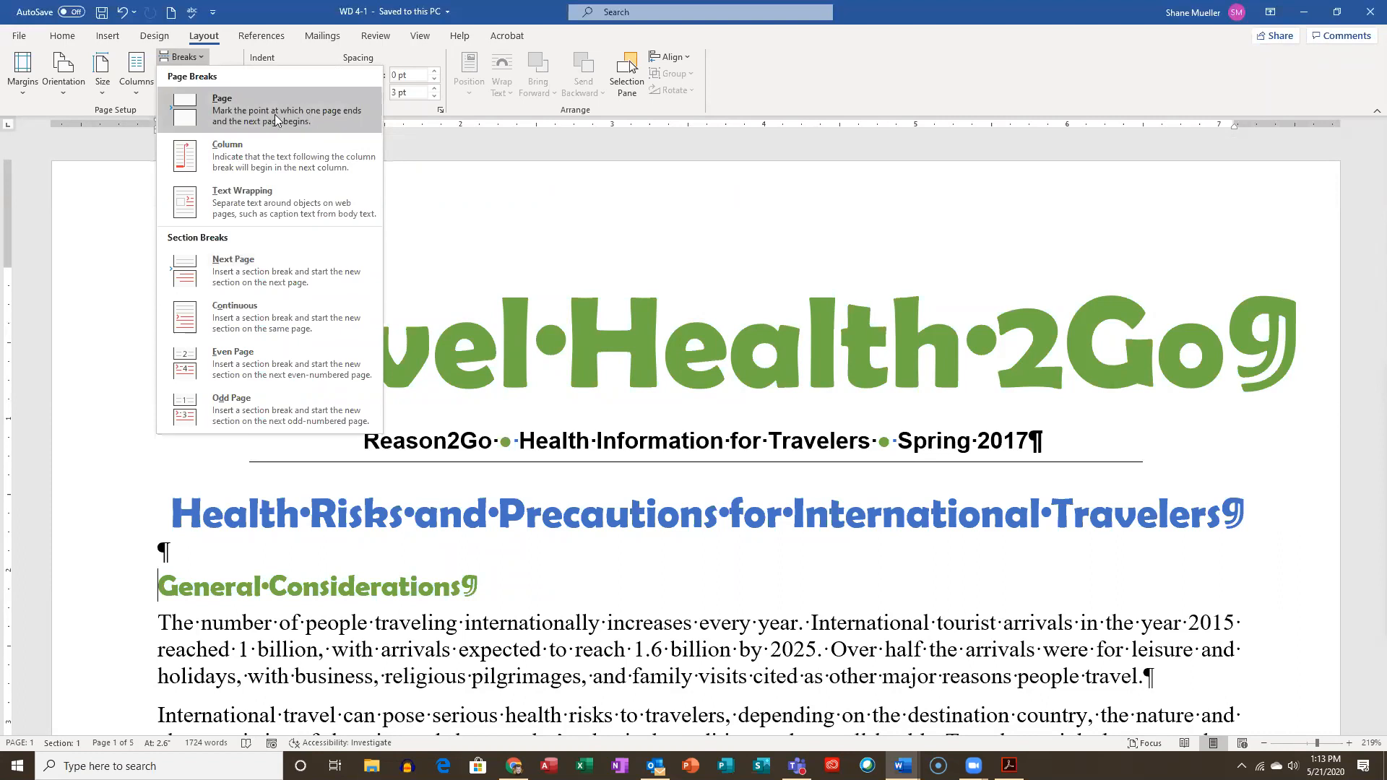
click(250, 316)
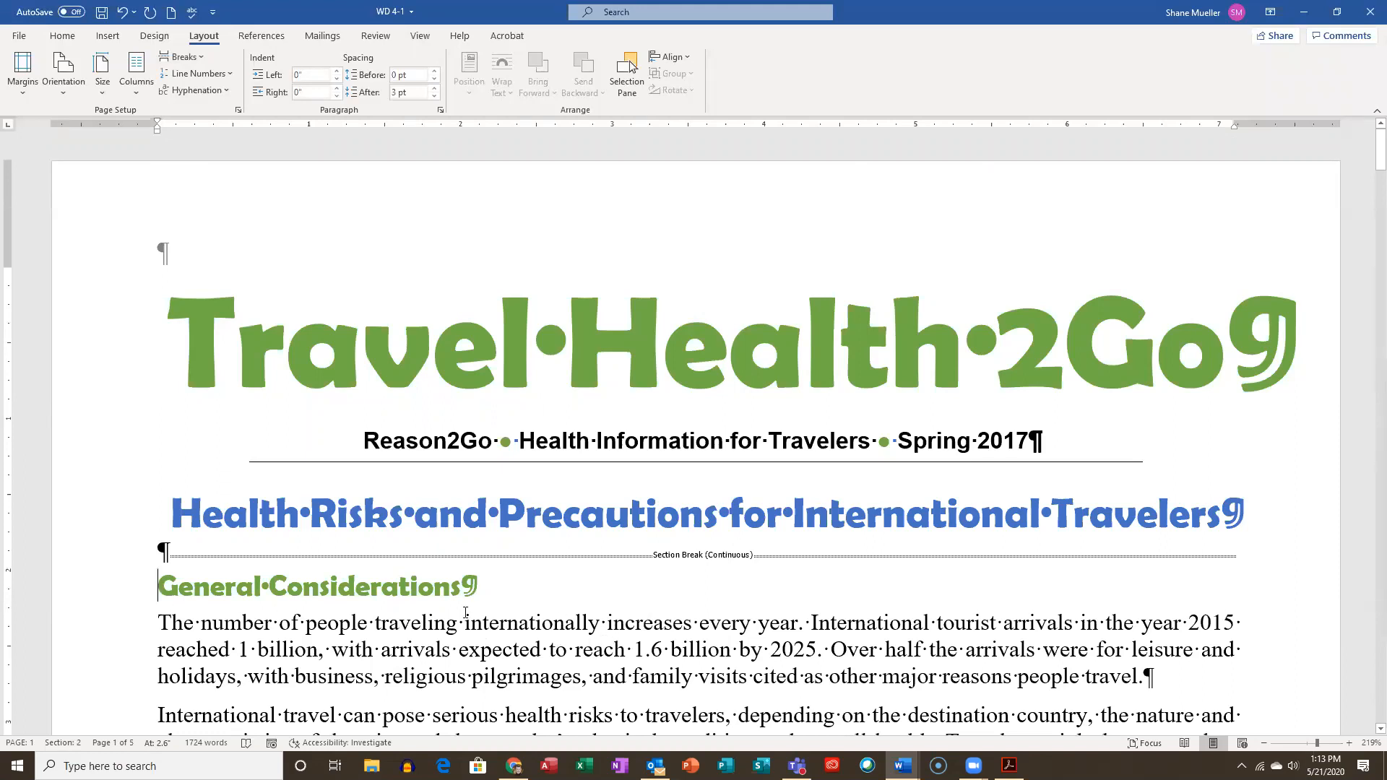
Check which section number is reported below the section break and in the "Health Risks and Precautions" heading above it
scroll(465, 613, down, 2)
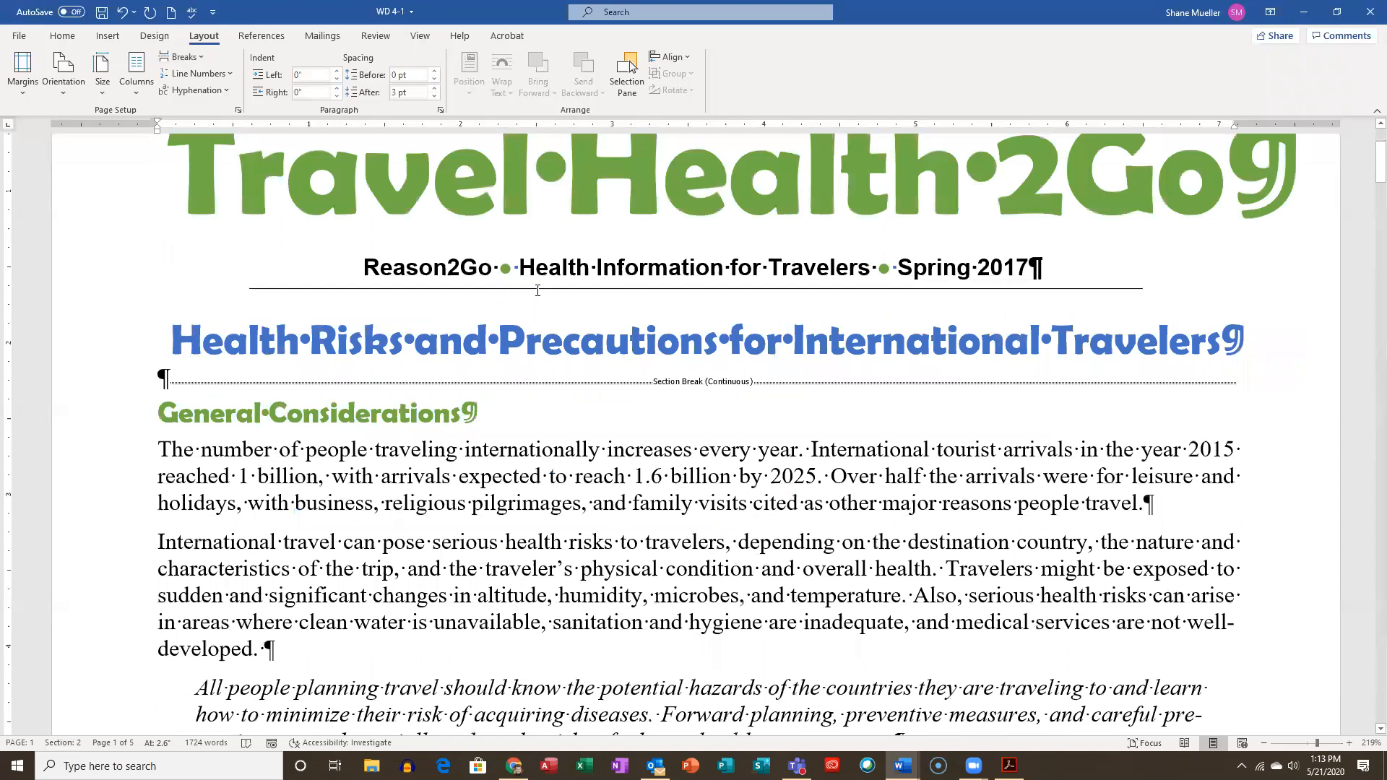
click(228, 361)
scroll(192, 360, down, 1)
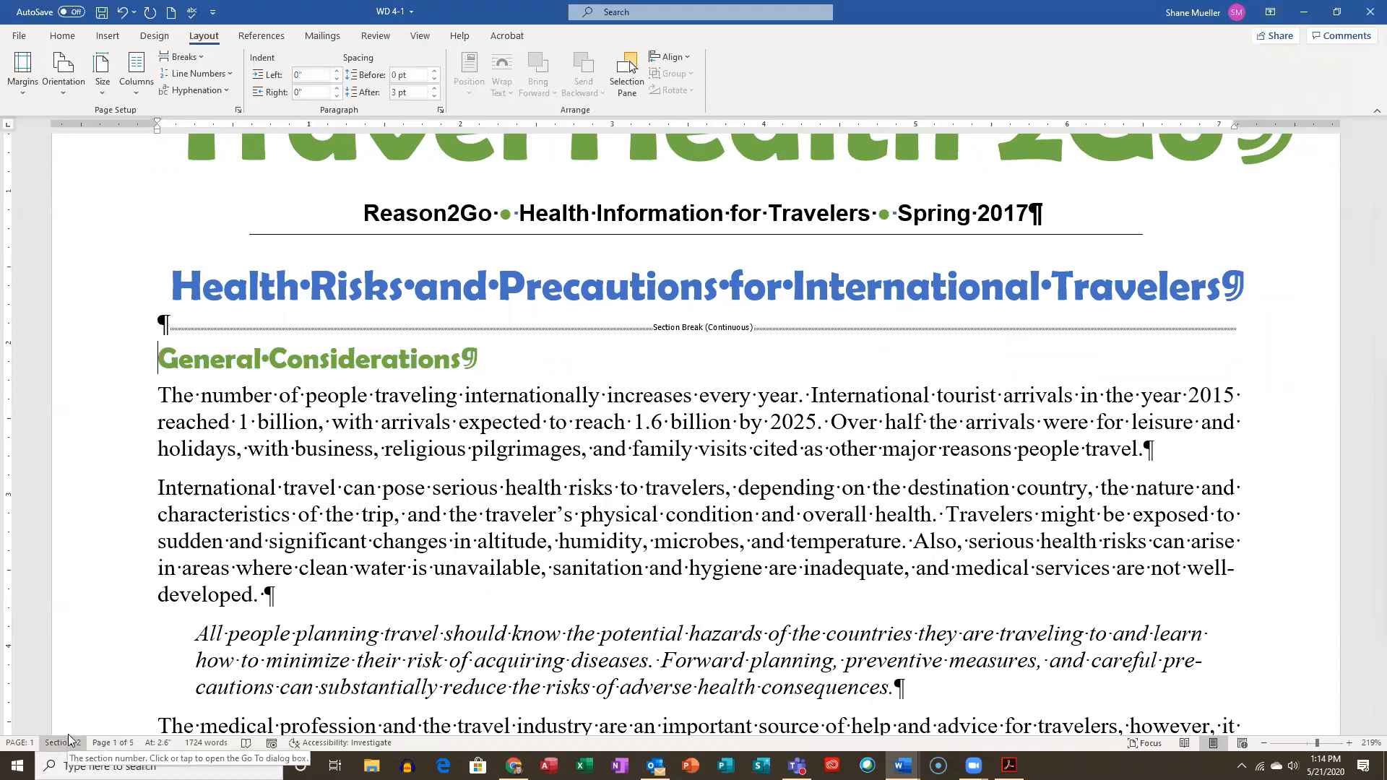
click(597, 287)
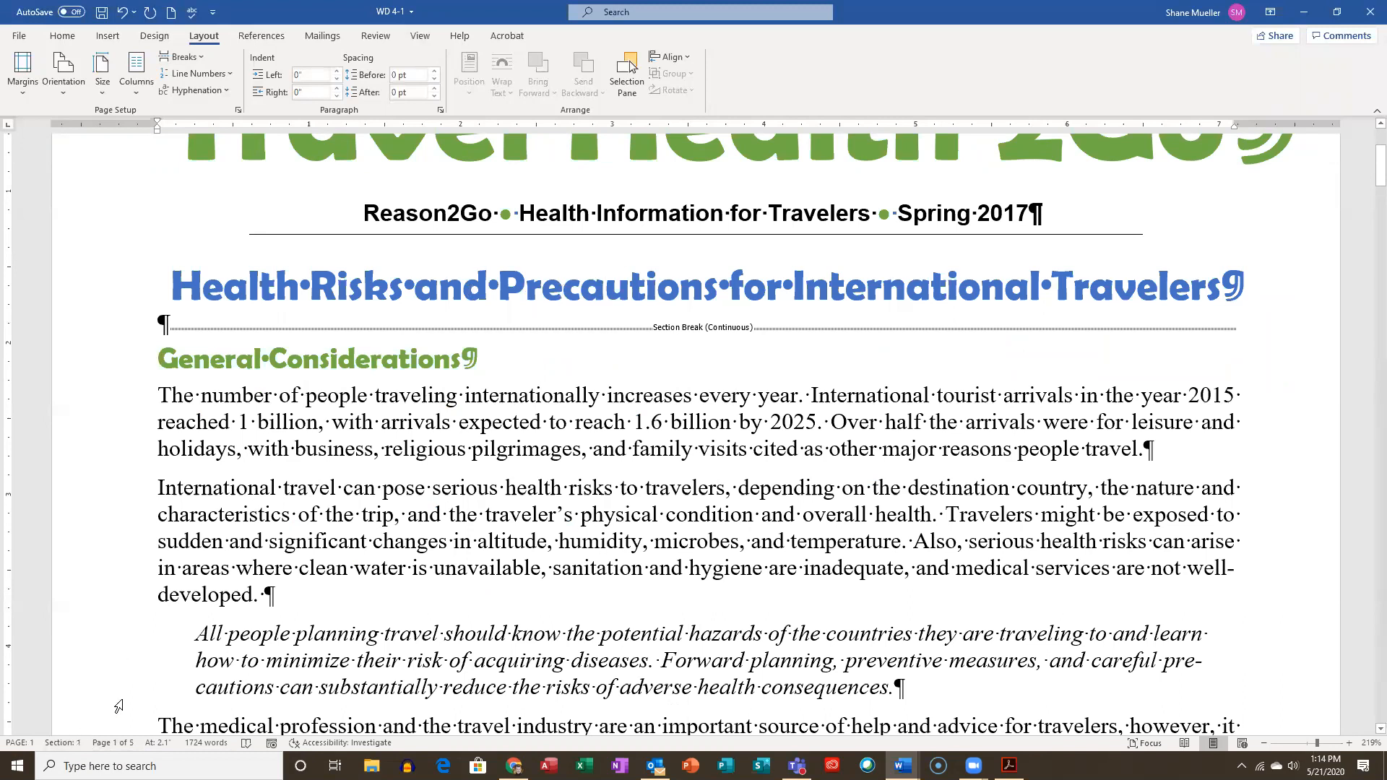
Lay out the section that starts at the "General Considerations" heading in two columns
click(163, 357)
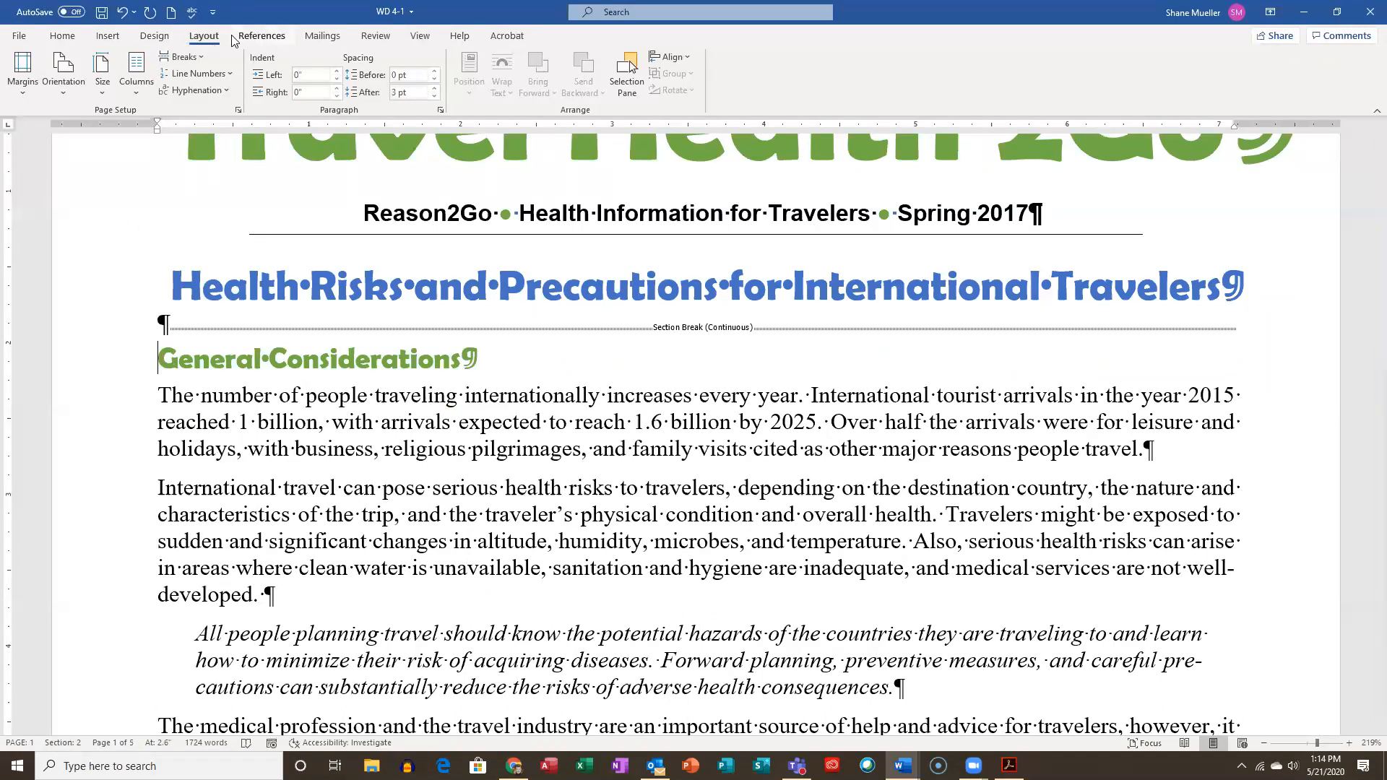
click(137, 95)
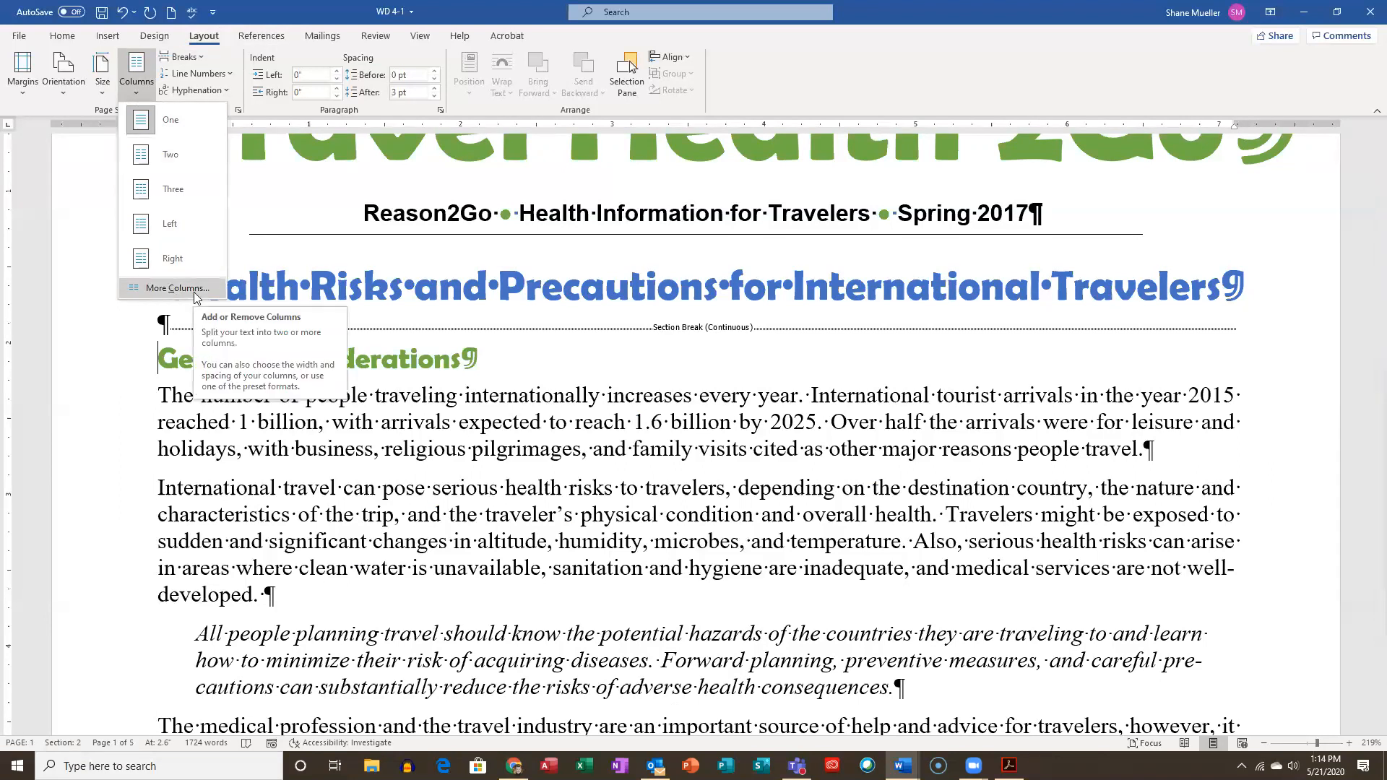
click(189, 162)
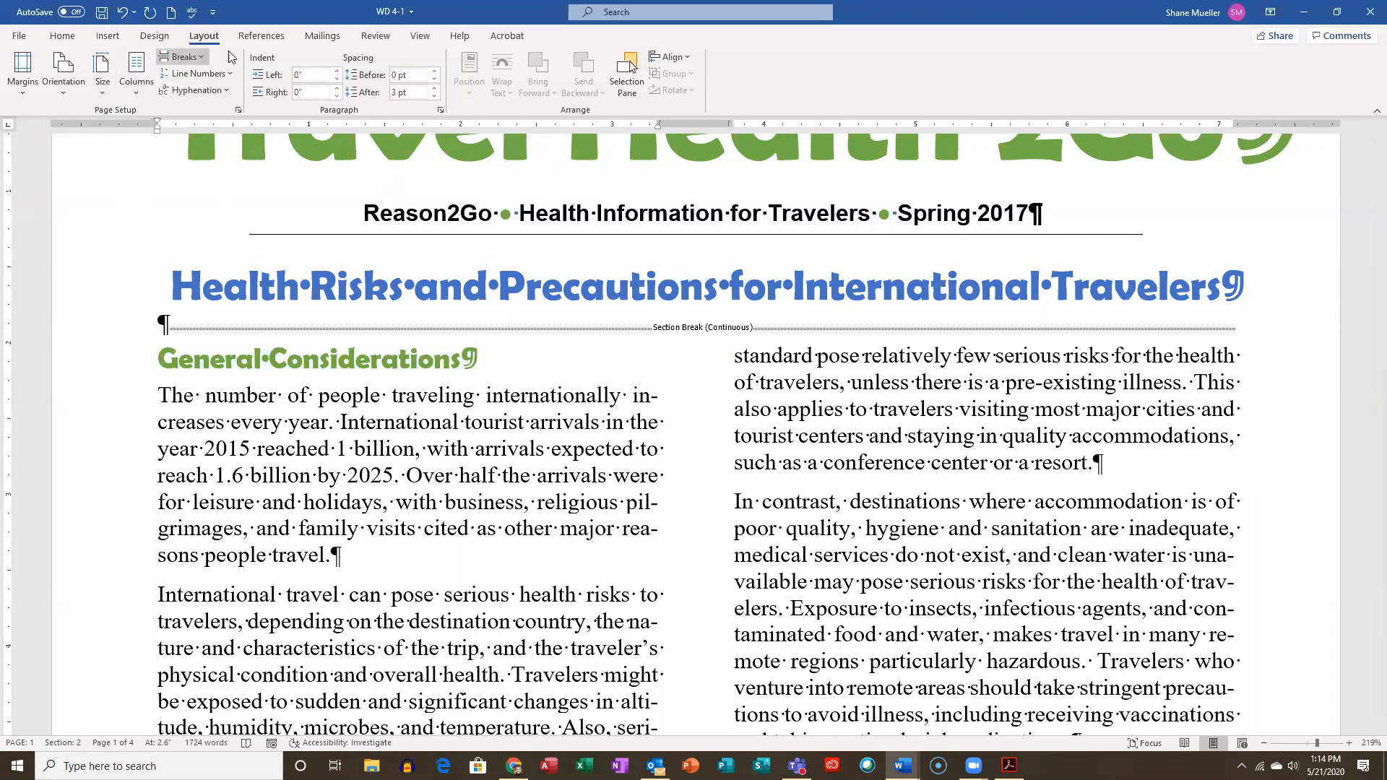
Set the spacing between the section's two equal-width columns to 0.3", applied to this section only
click(136, 81)
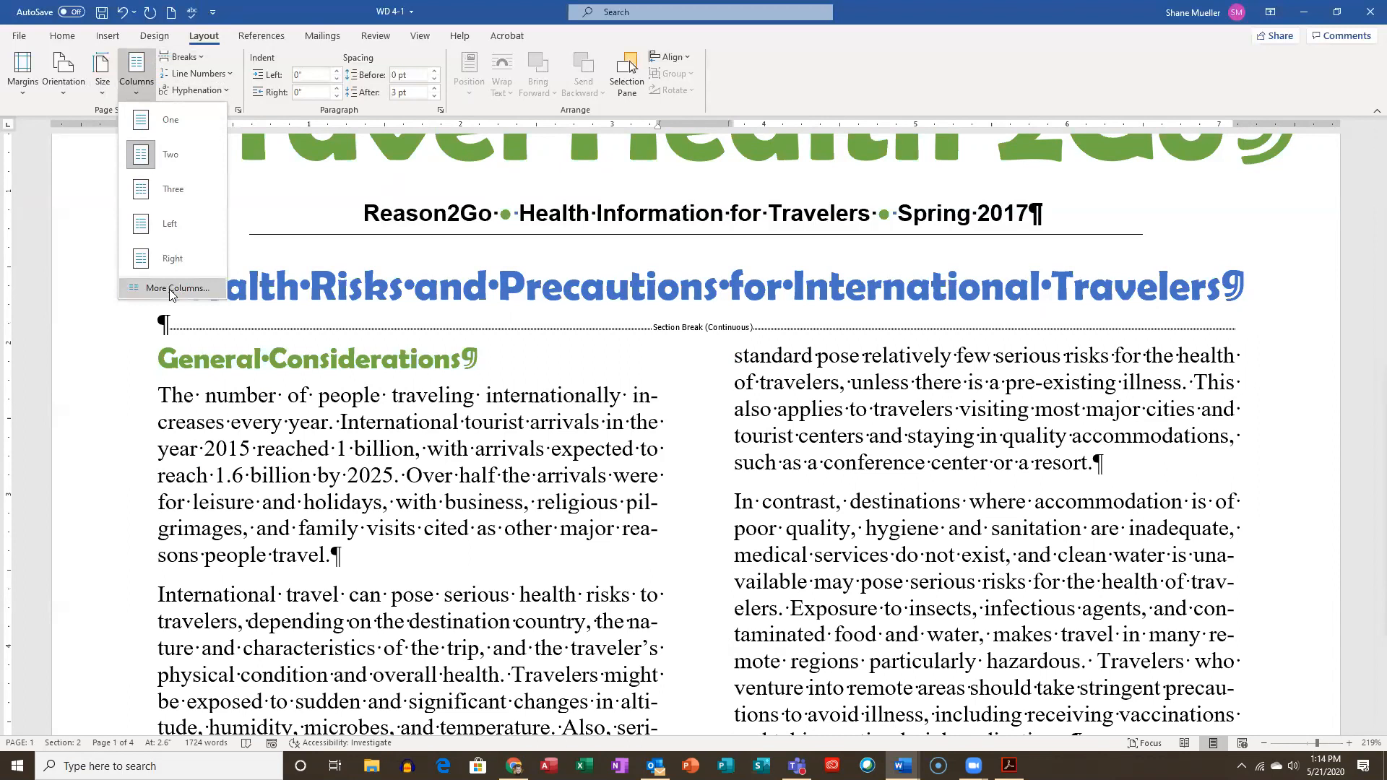
click(177, 292)
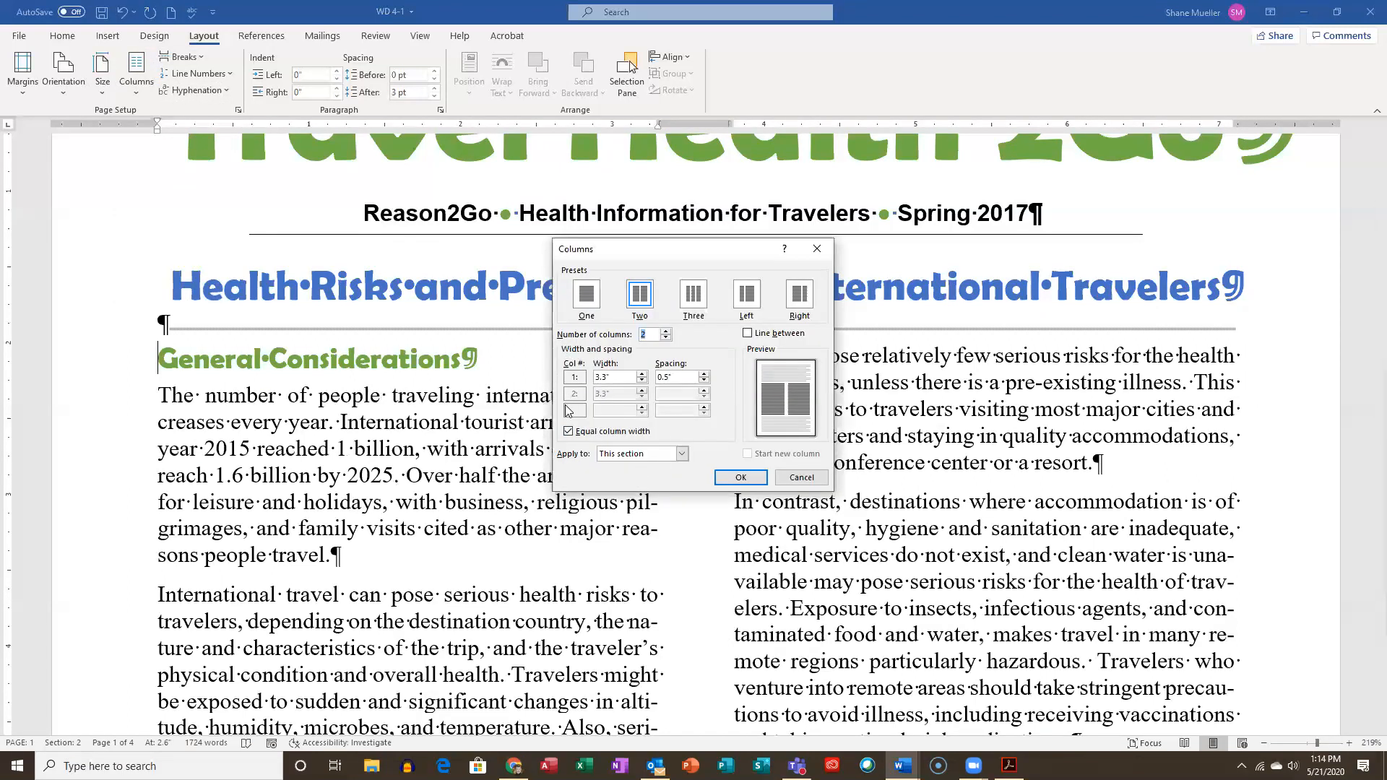
click(639, 302)
click(704, 381)
click(705, 380)
click(705, 374)
click(704, 375)
click(704, 381)
click(704, 381)
click(749, 481)
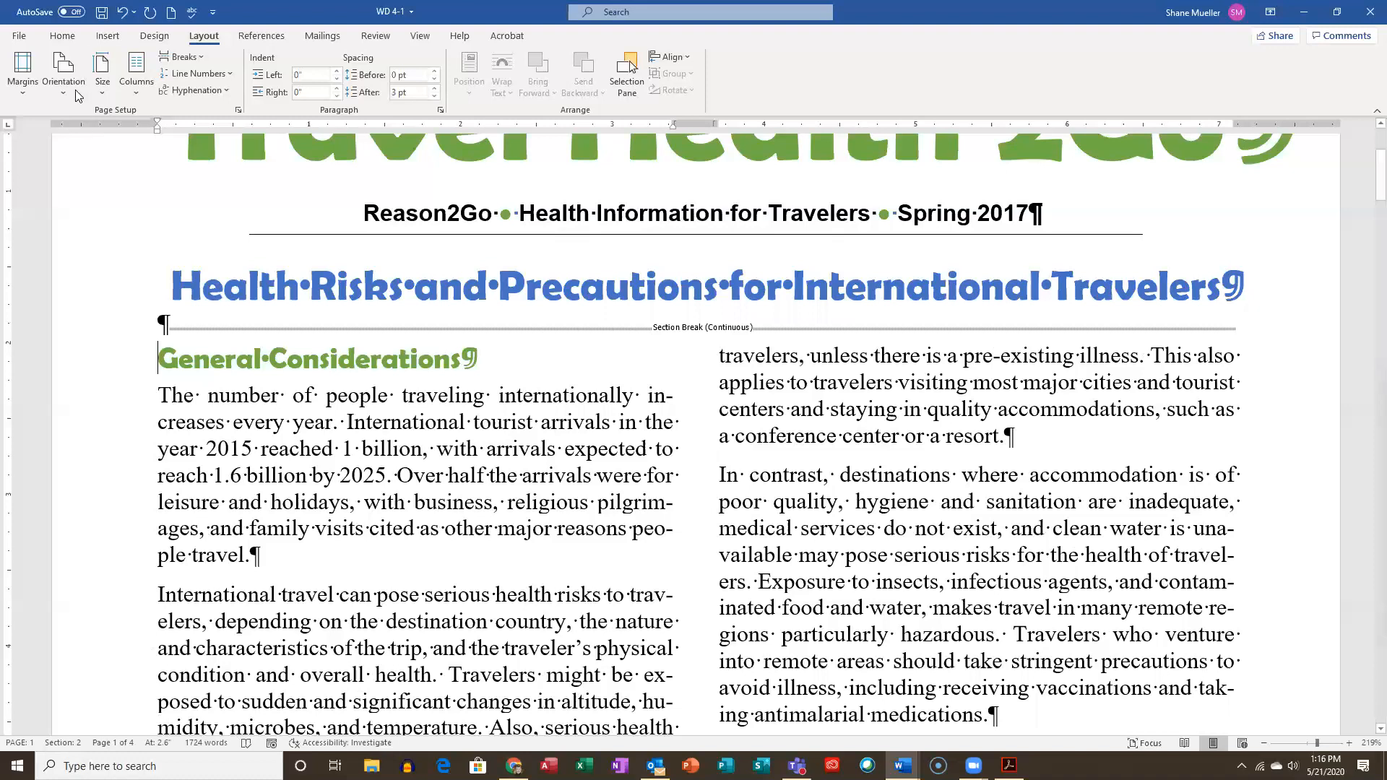
View all the newsletter's pages side by side at 50% zoom to check the two-column layout
click(421, 37)
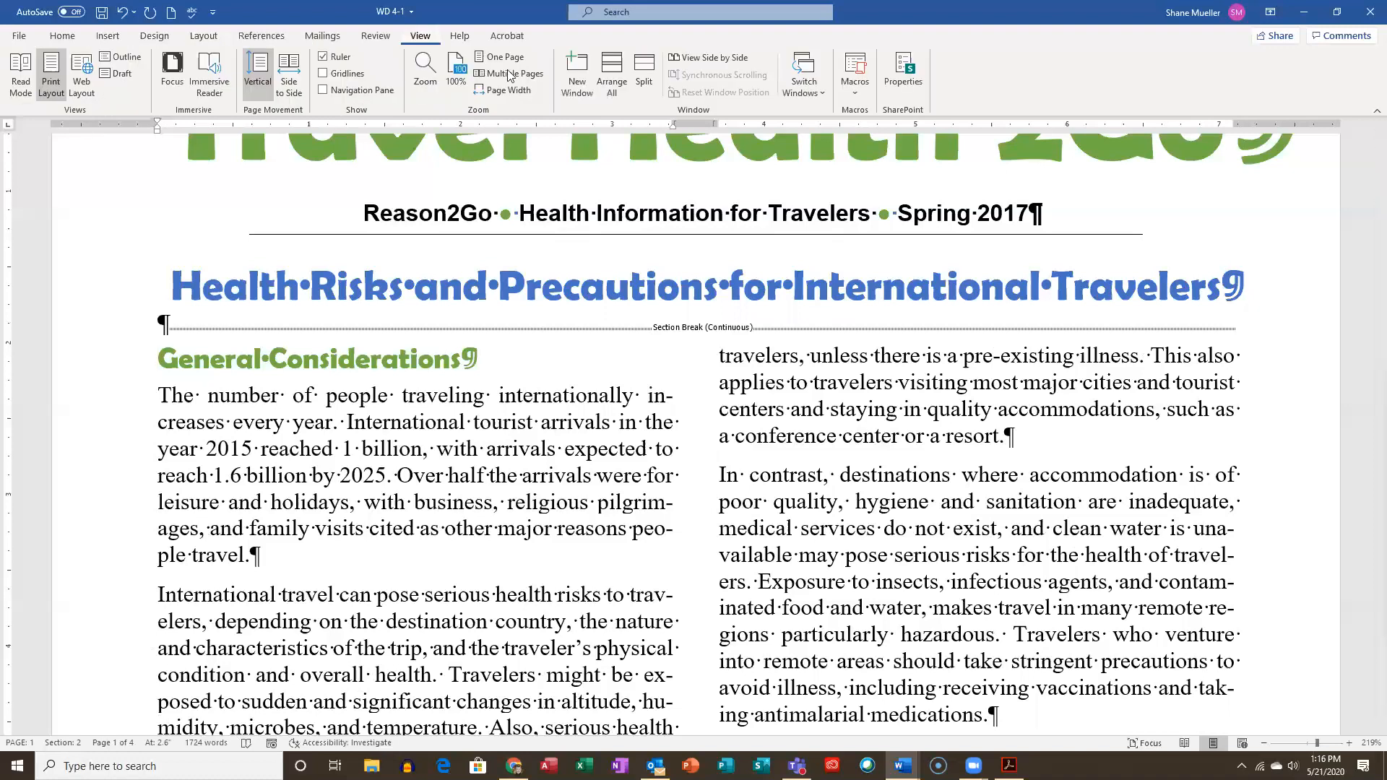
click(536, 75)
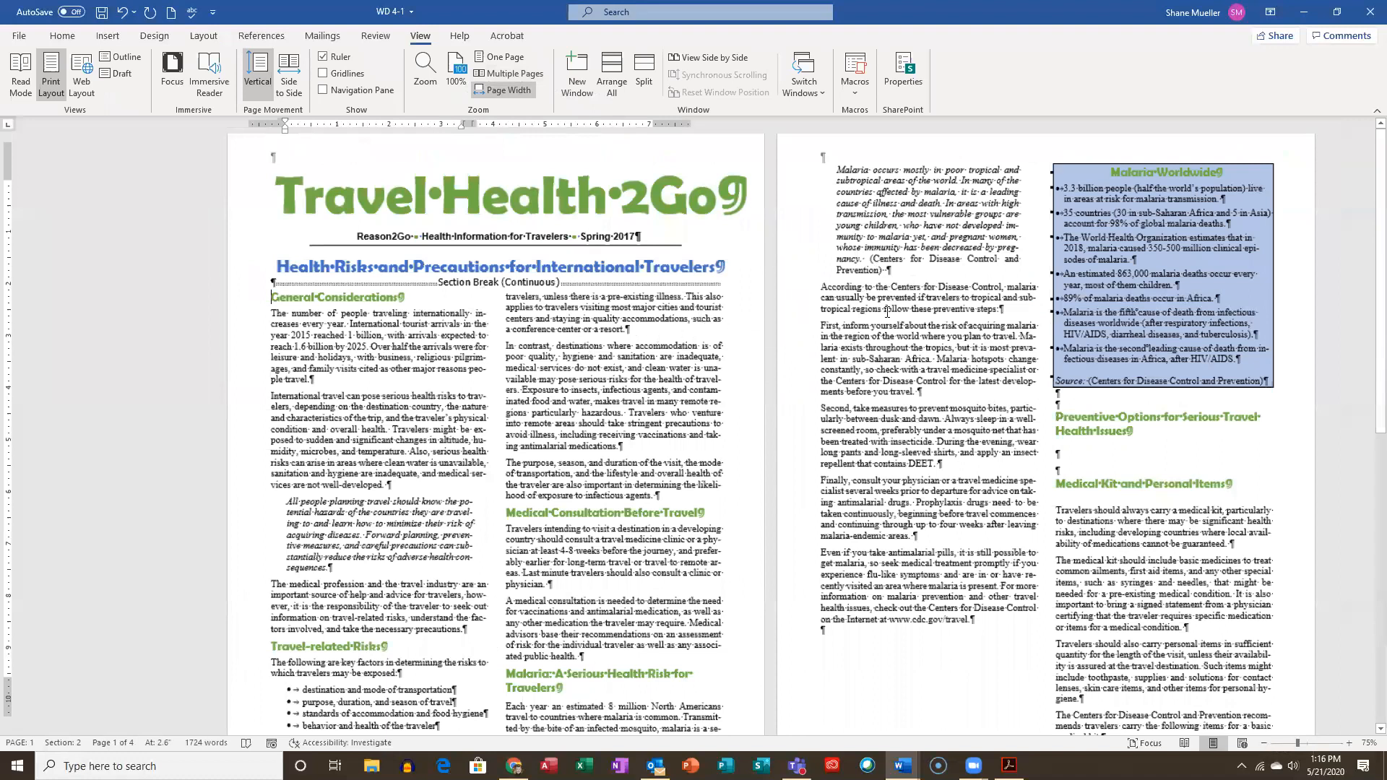
ctrl+scroll(235, 276, down, 3)
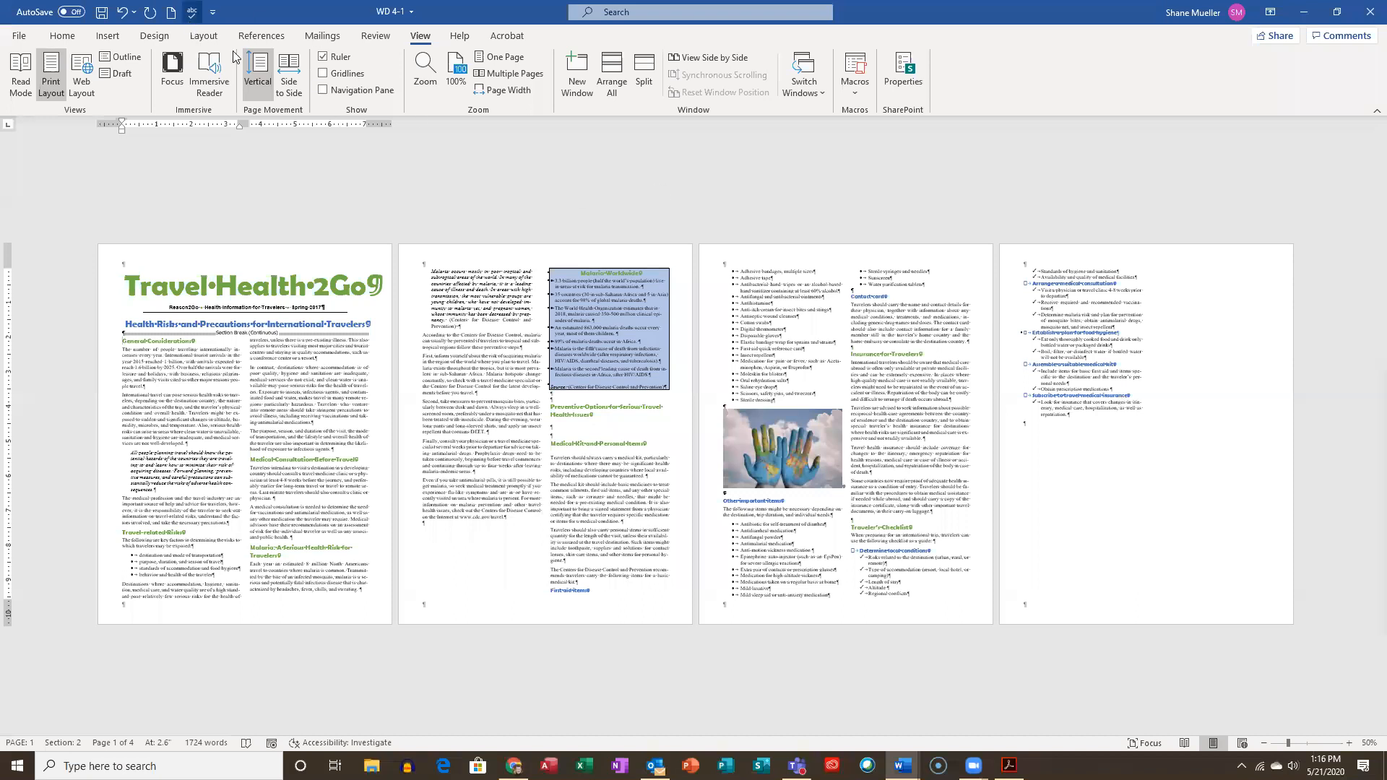
Return to page-width zoom at the start of the document and save the newsletter
click(518, 92)
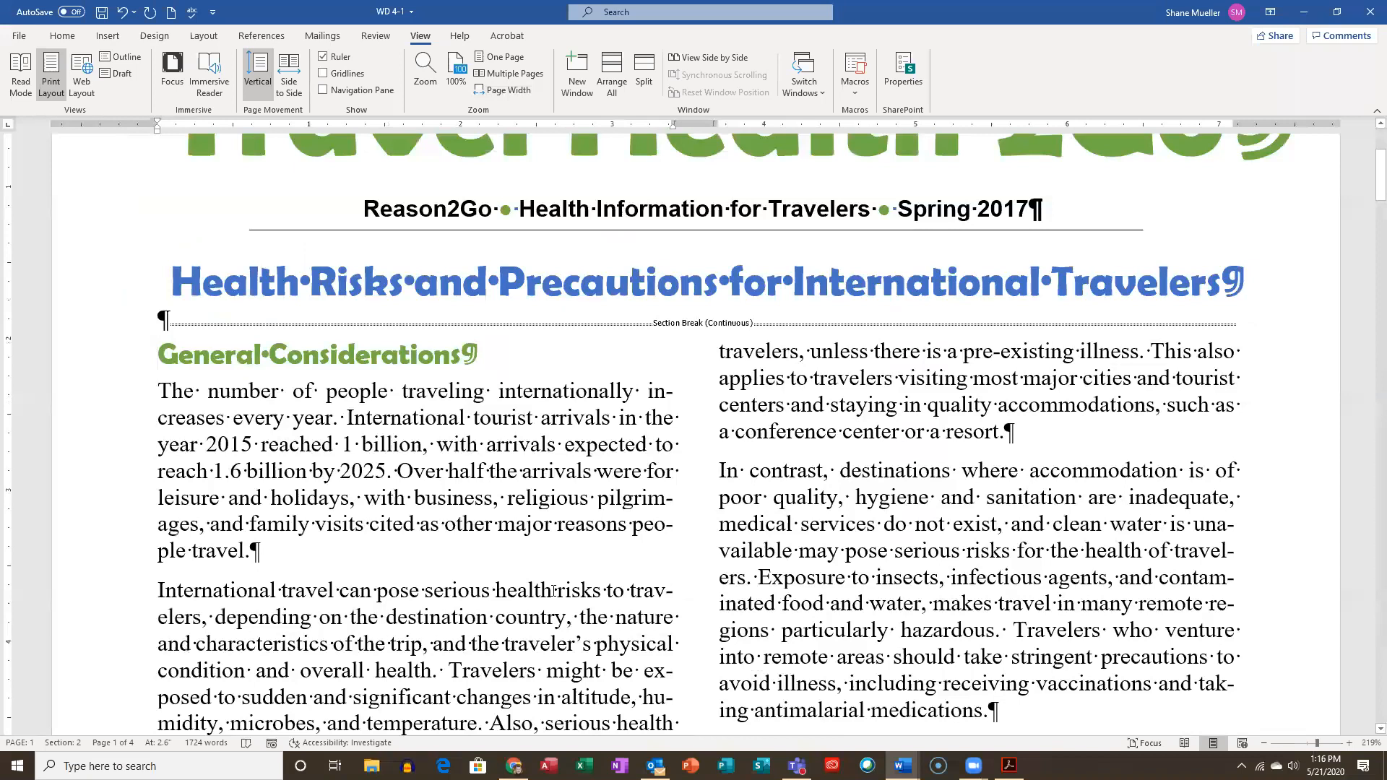
key(ctrl+Home)
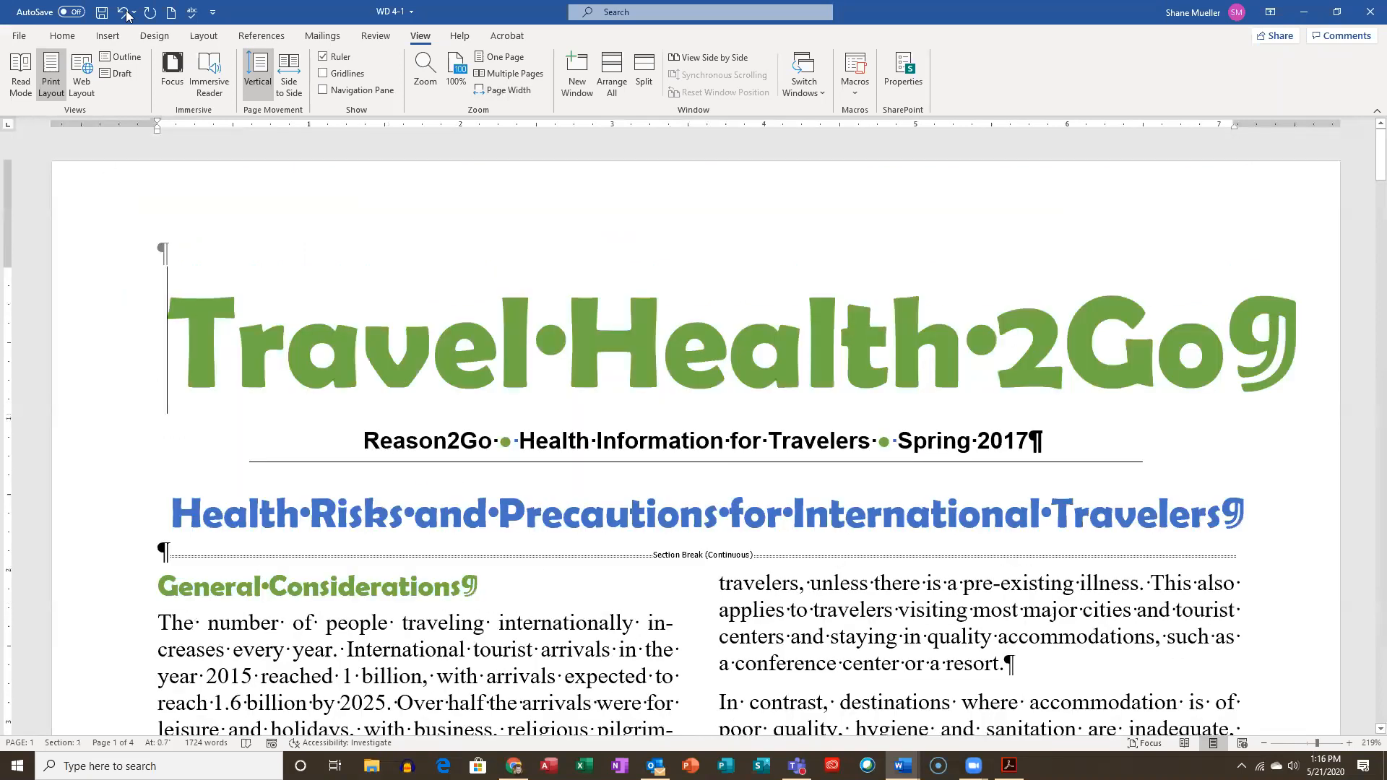
key(ctrl+s)
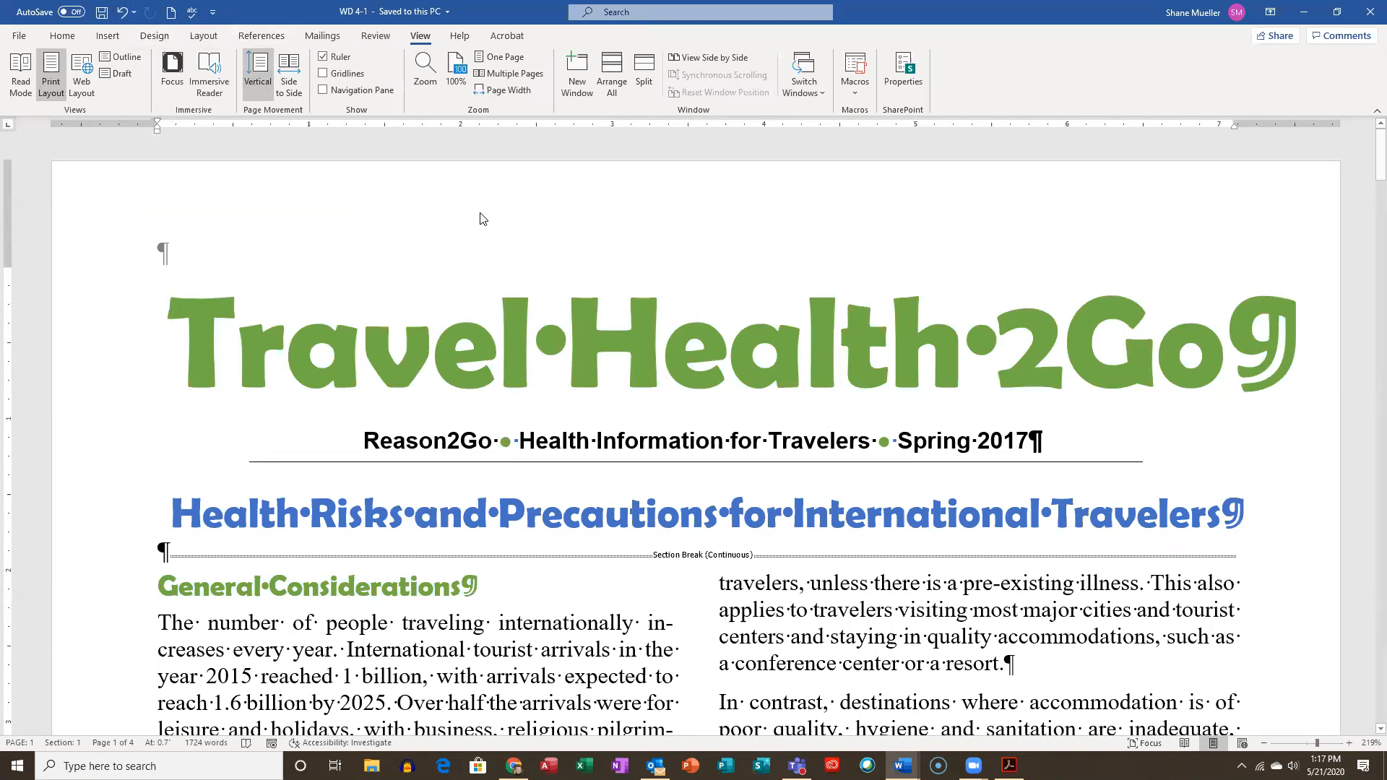
Examine how the malaria heading and text fall across the end of page 1 and the start of page 2
scroll(523, 242, down, 1)
scroll(525, 242, down, 2)
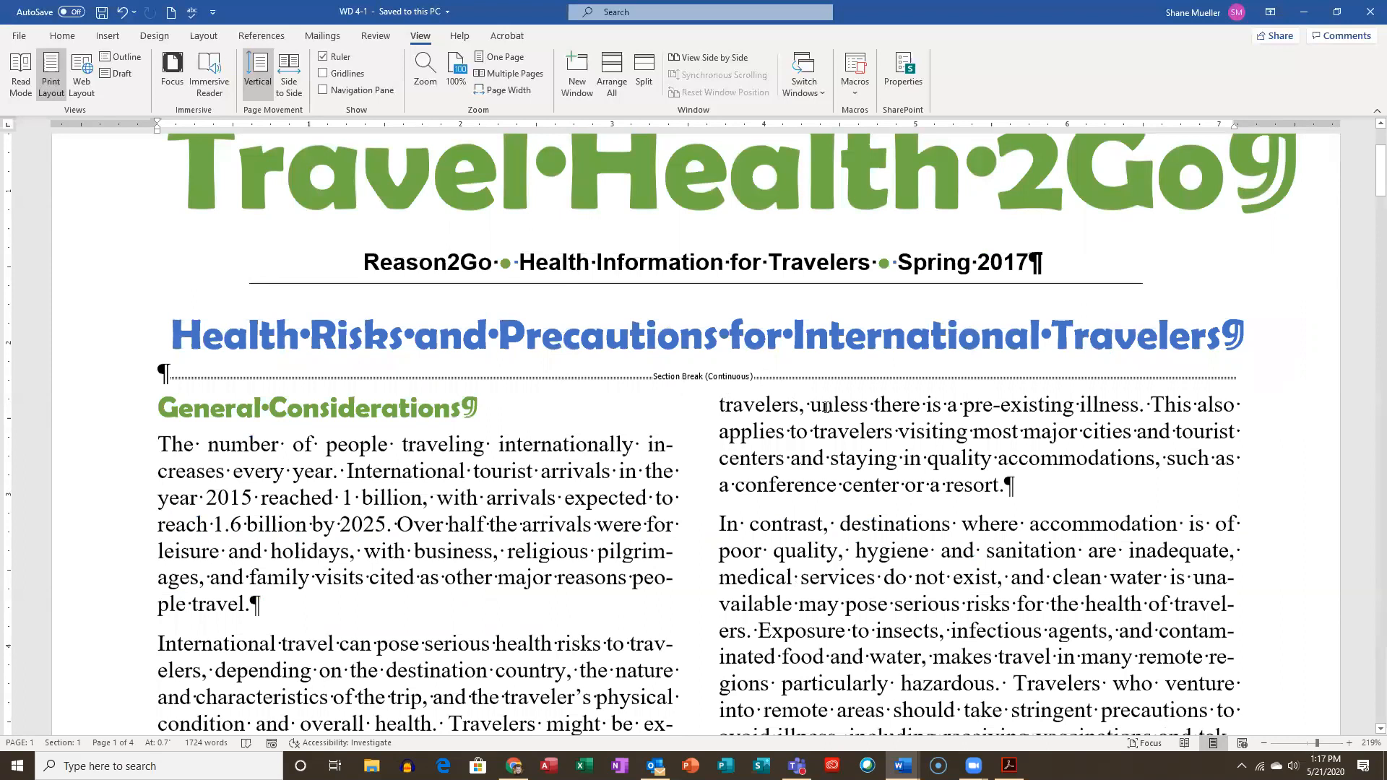
scroll(828, 510, down, 15)
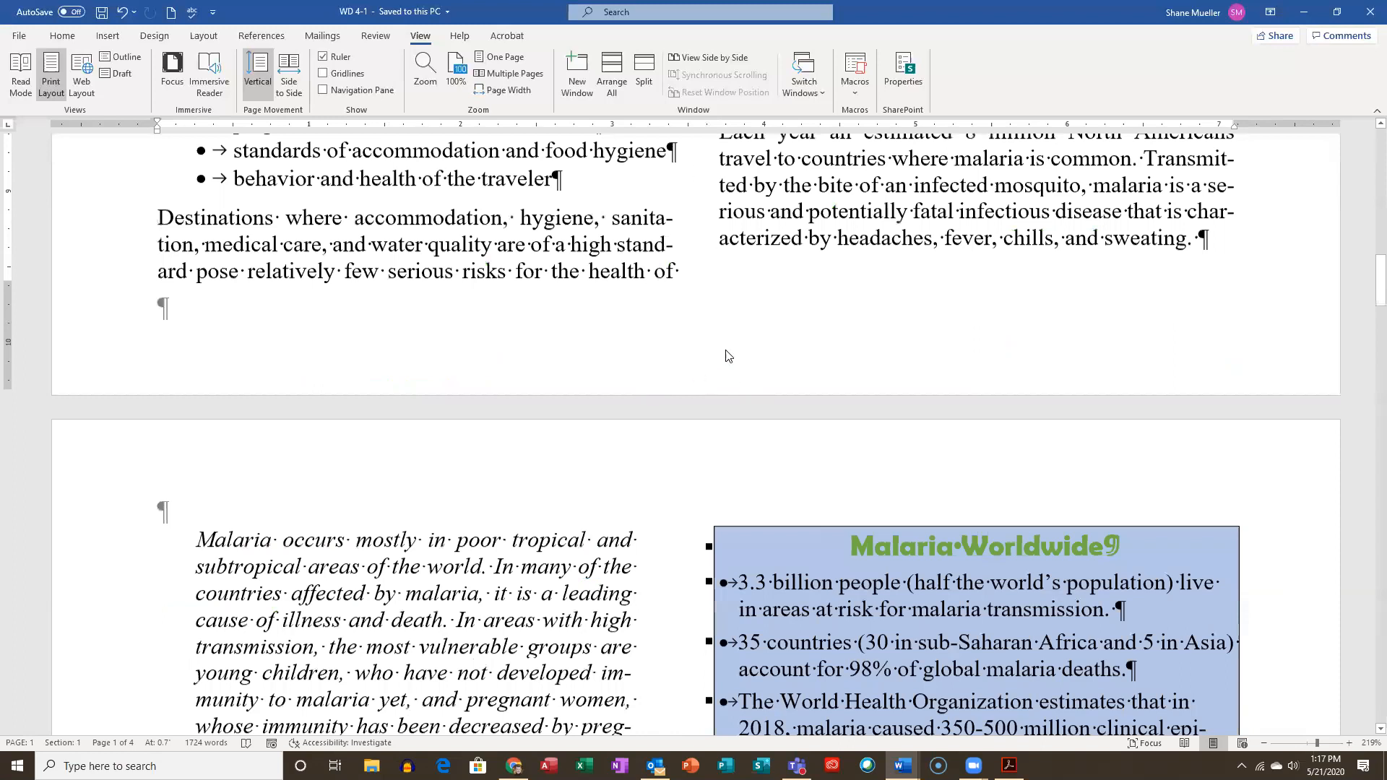
scroll(722, 340, down, 1)
scroll(686, 320, up, 3)
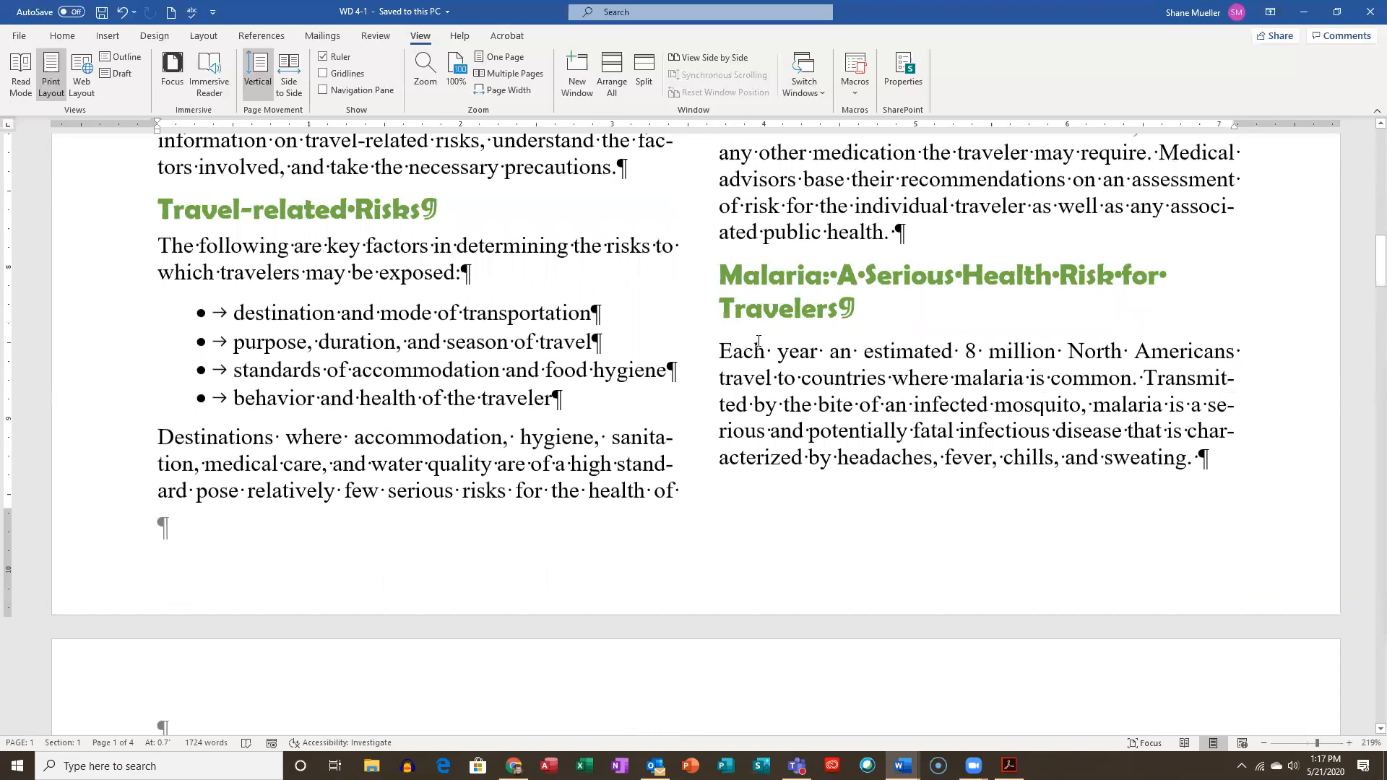
scroll(871, 379, up, 1)
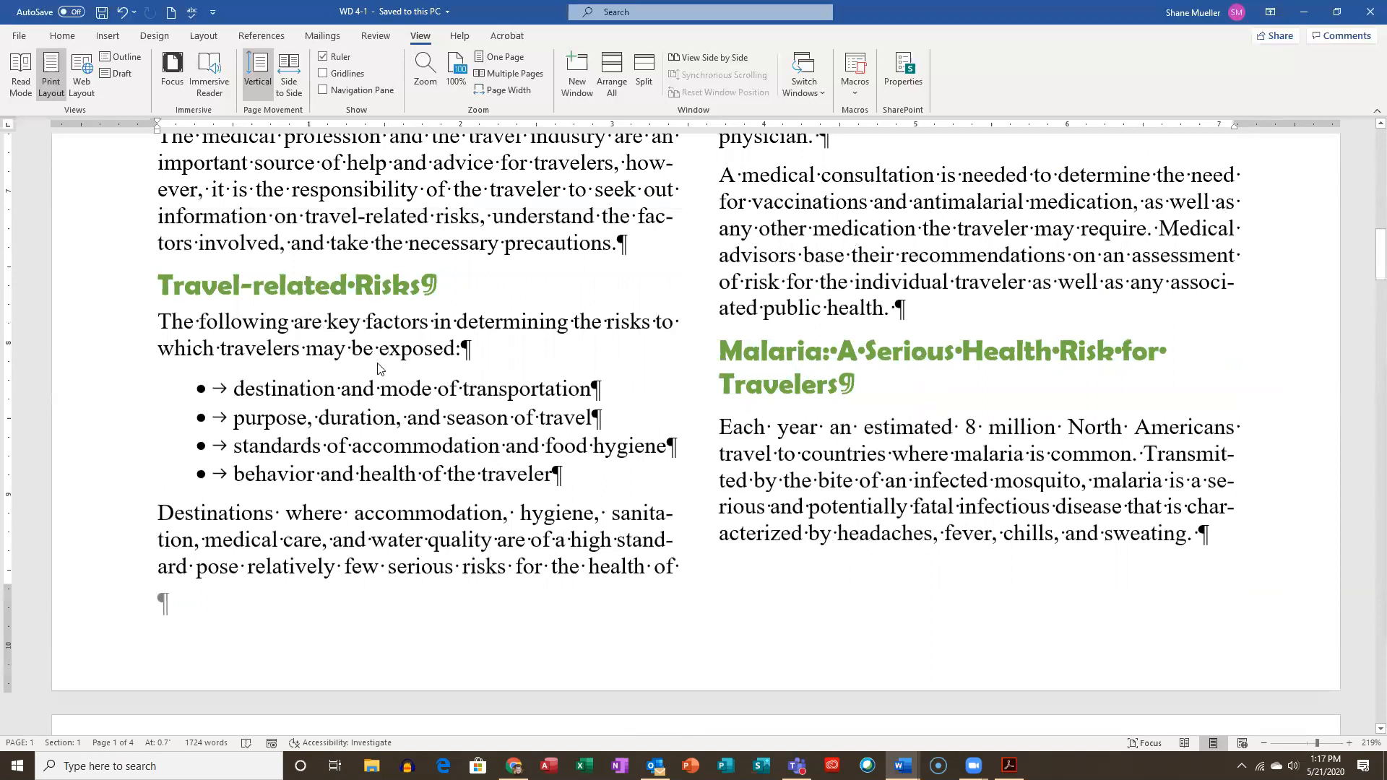
scroll(382, 370, down, 6)
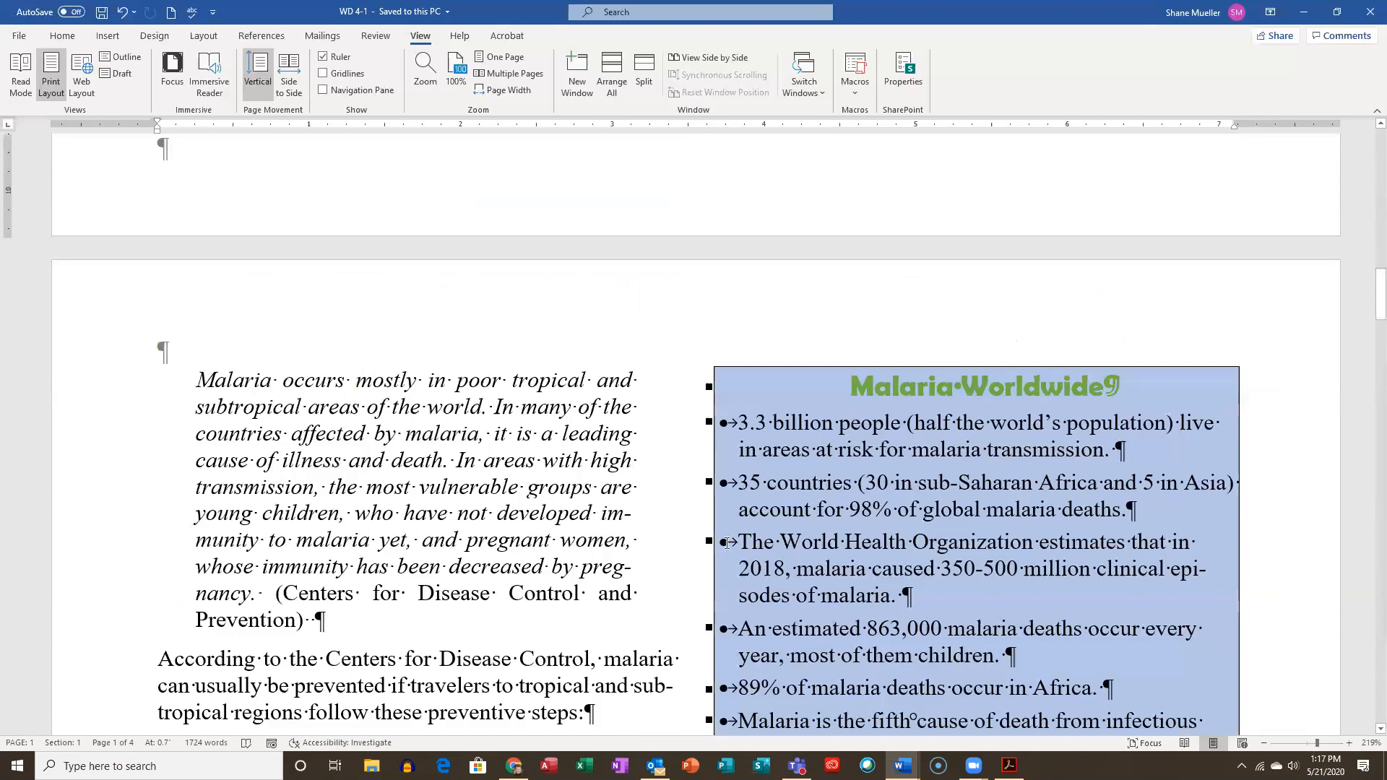
scroll(943, 581, up, 5)
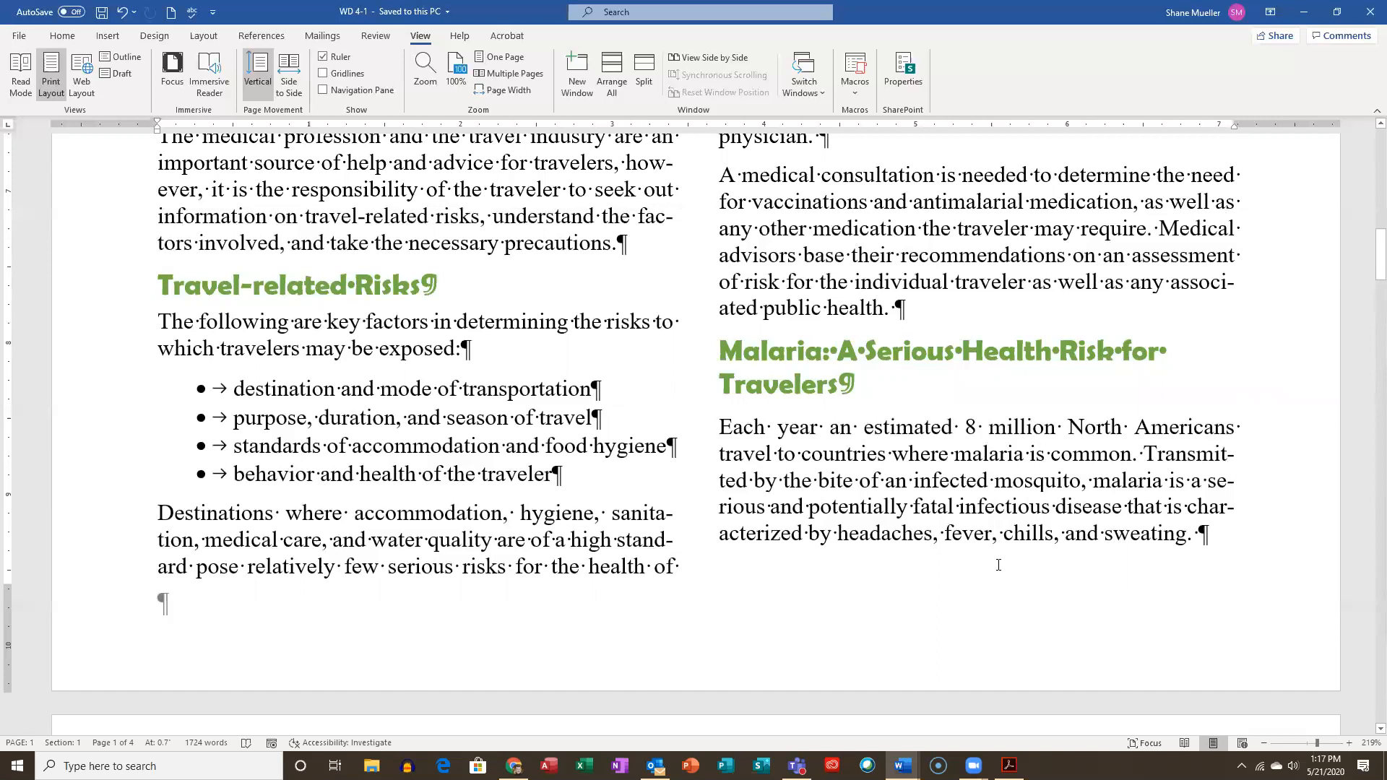
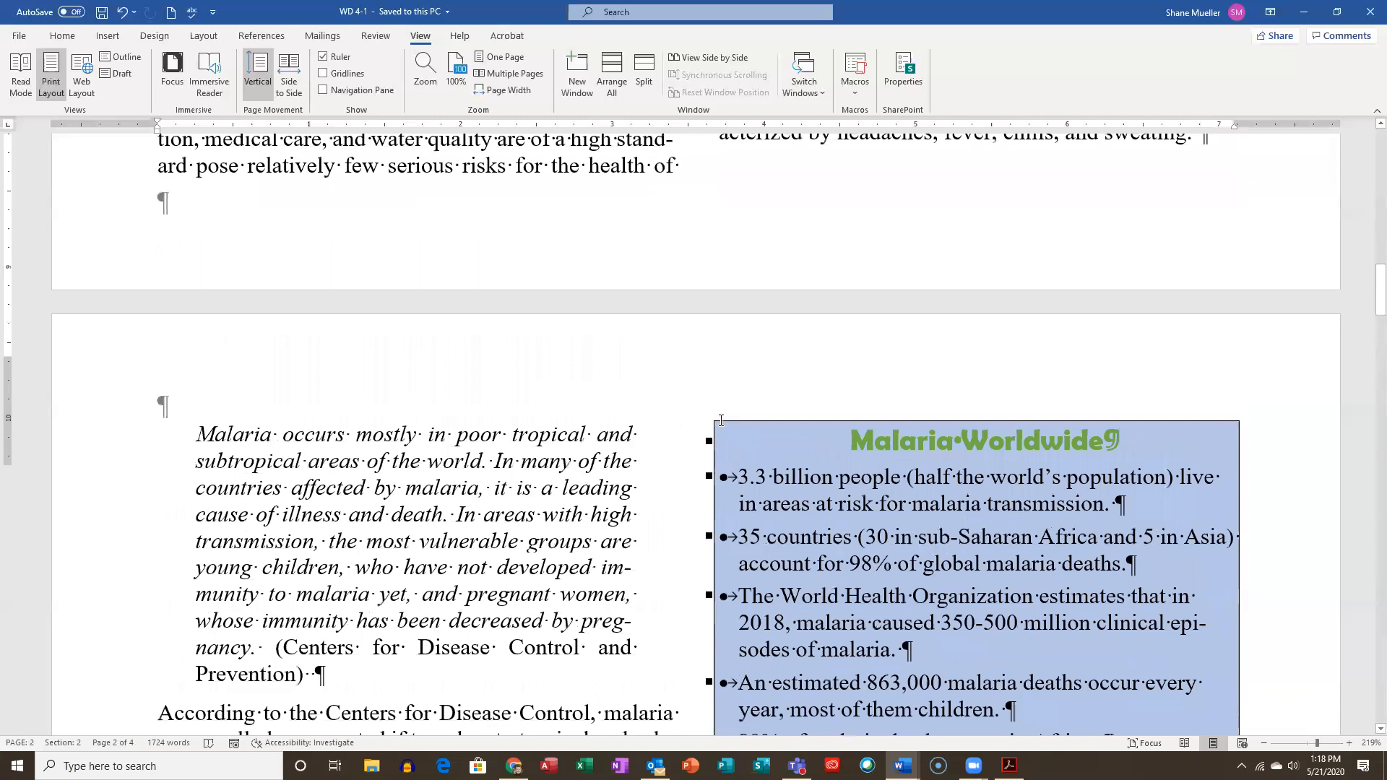
Insert a page break directly before the "Malaria: A Serious Health Risk for Travelers" heading
scroll(720, 420, up, 6)
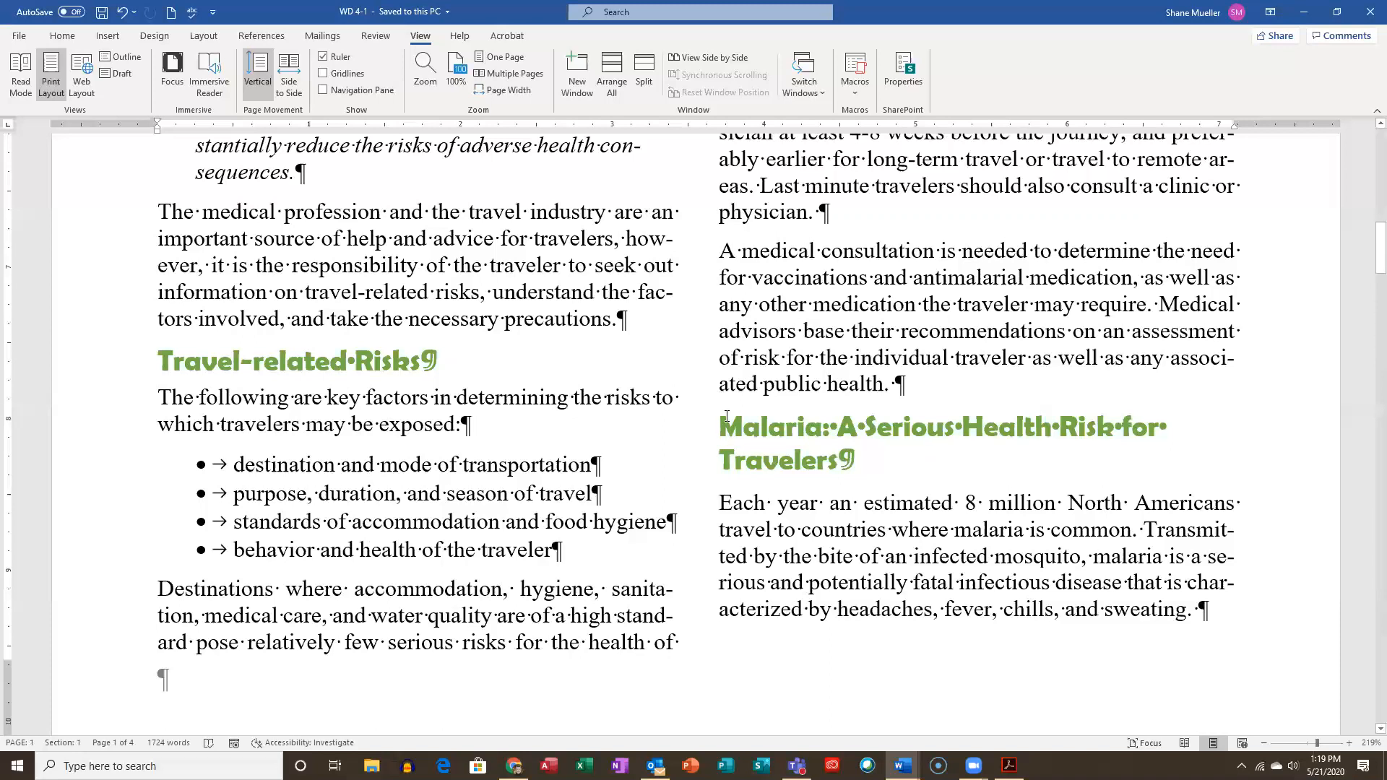
click(724, 418)
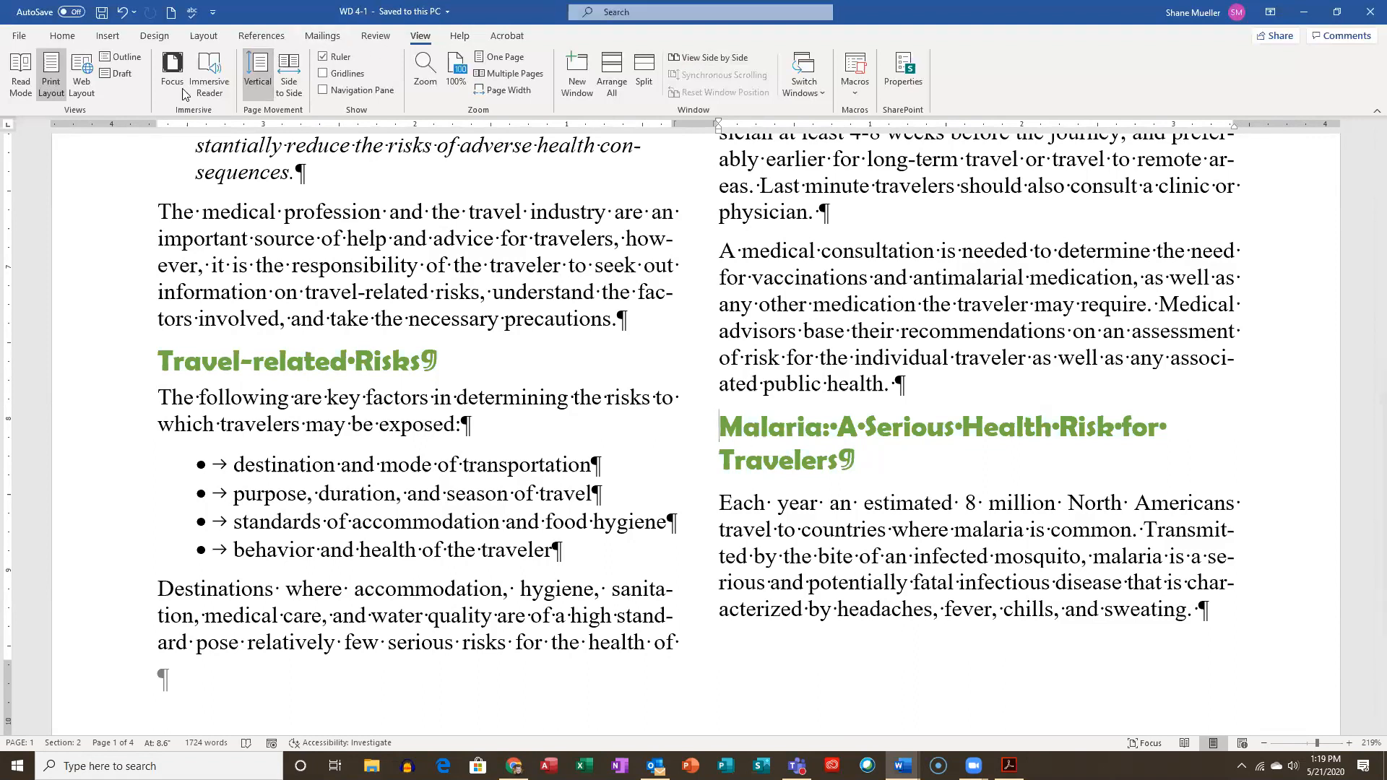
click(210, 38)
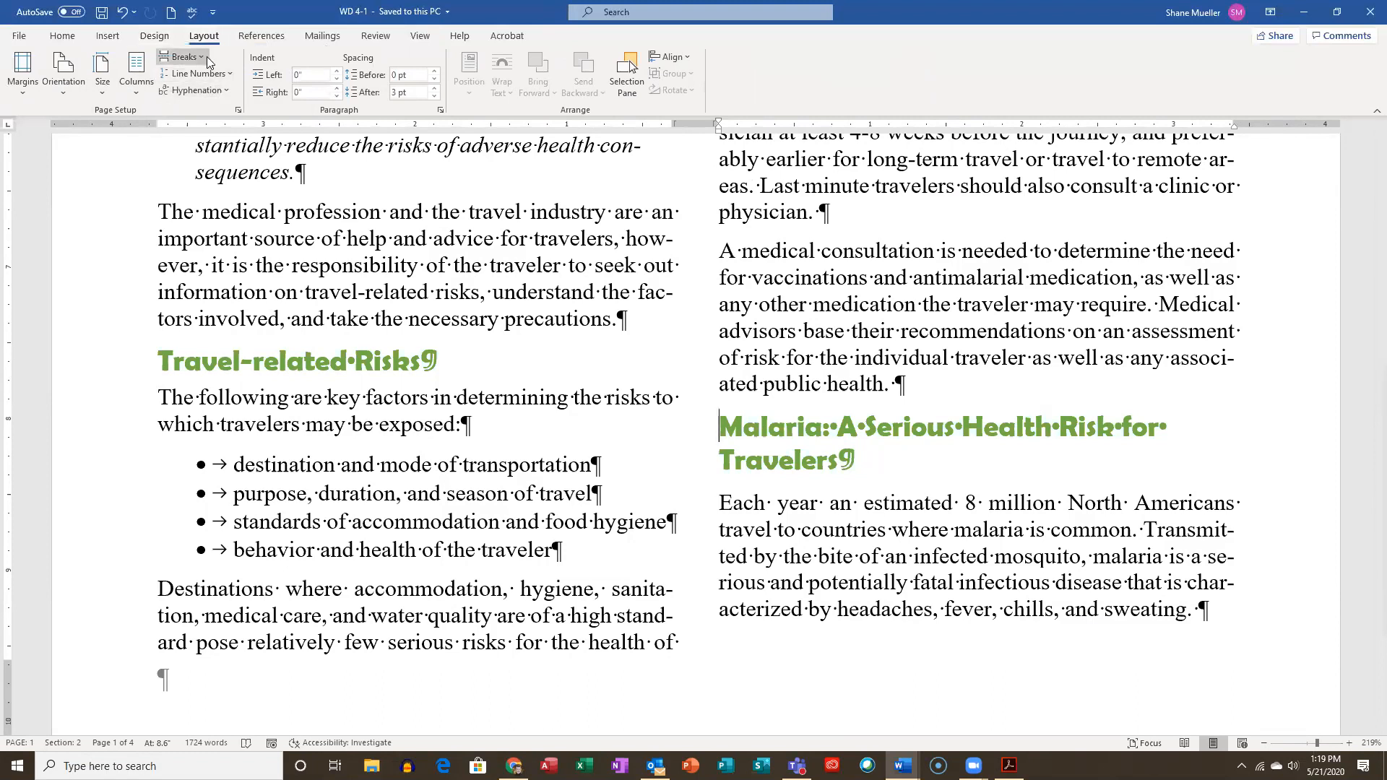
click(206, 59)
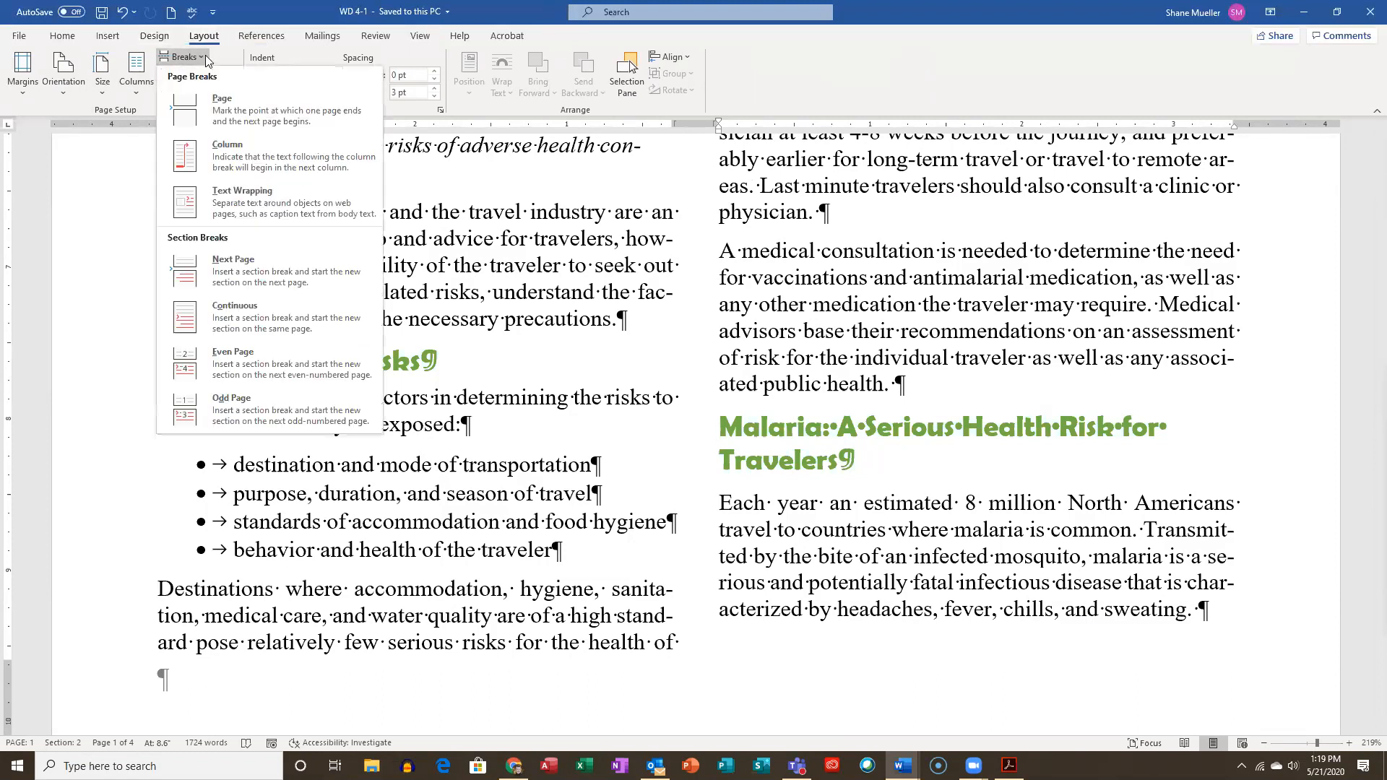
click(264, 116)
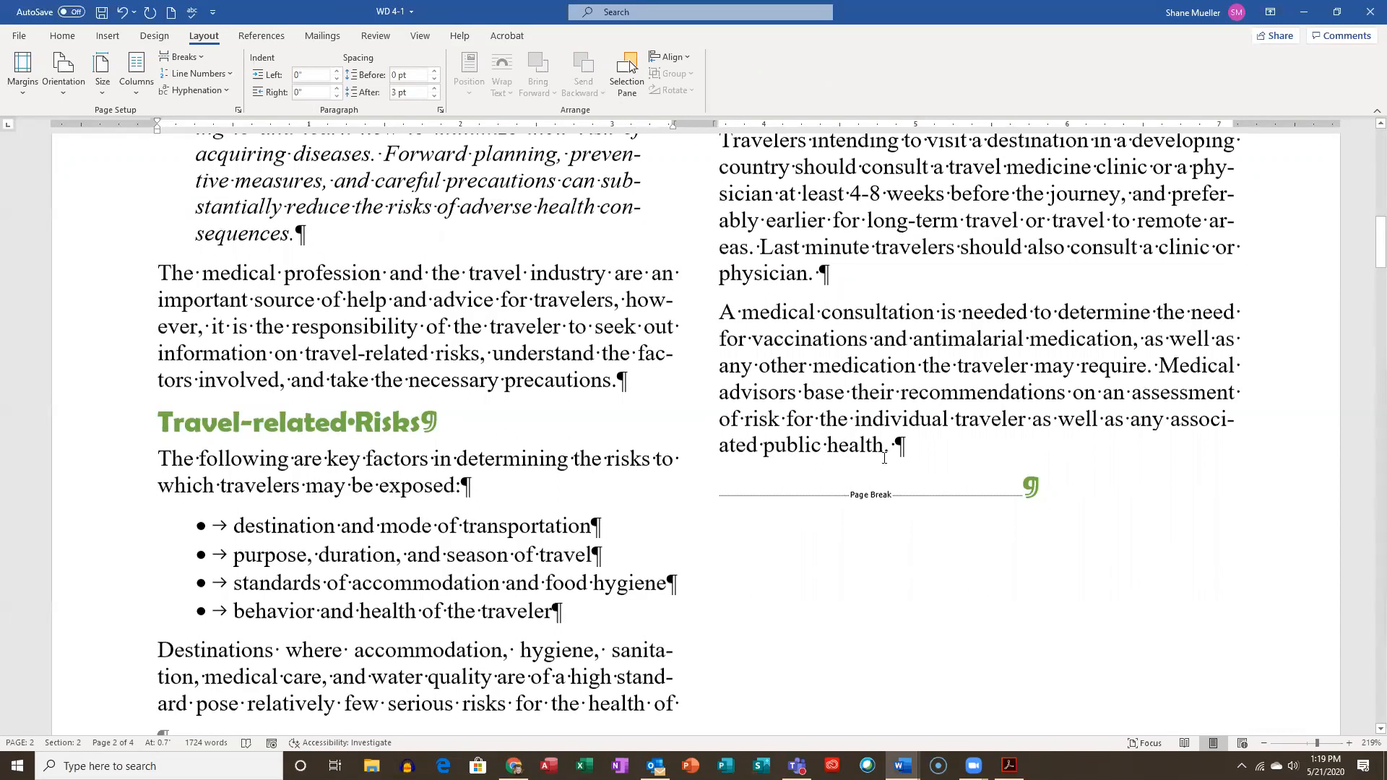
Insert a page break directly before the "Preventive Options for Serious Travel Health Issues" heading
scroll(1062, 407, down, 2)
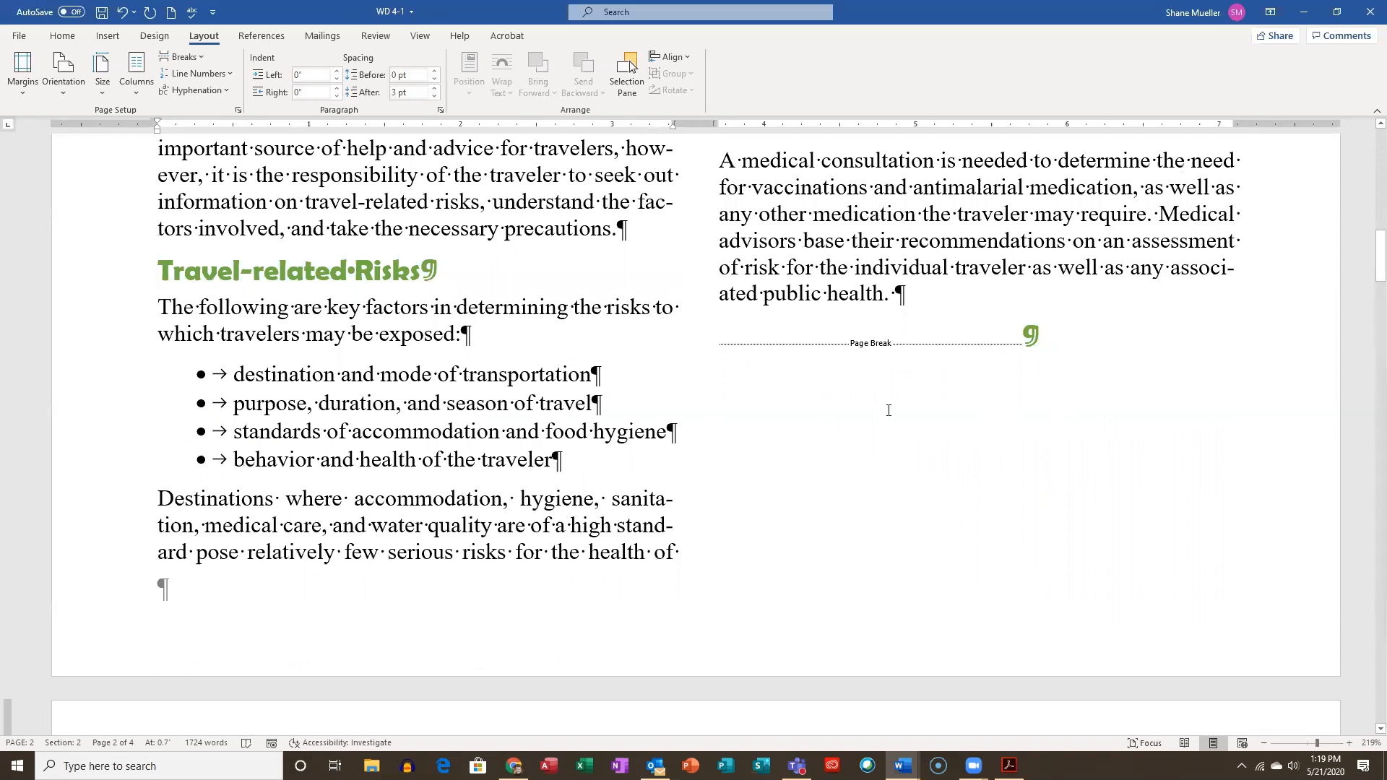
scroll(887, 380, down, 1)
scroll(802, 309, down, 3)
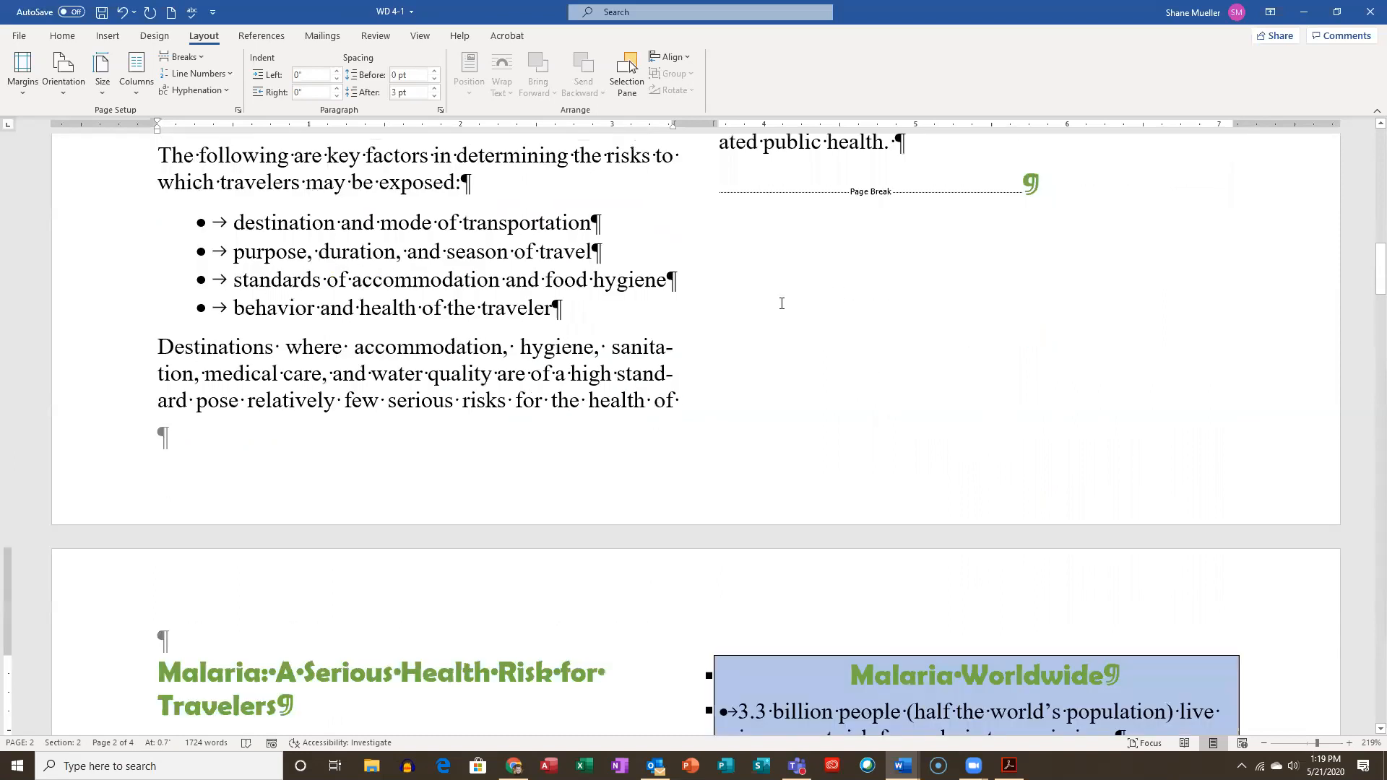
scroll(764, 292, up, 6)
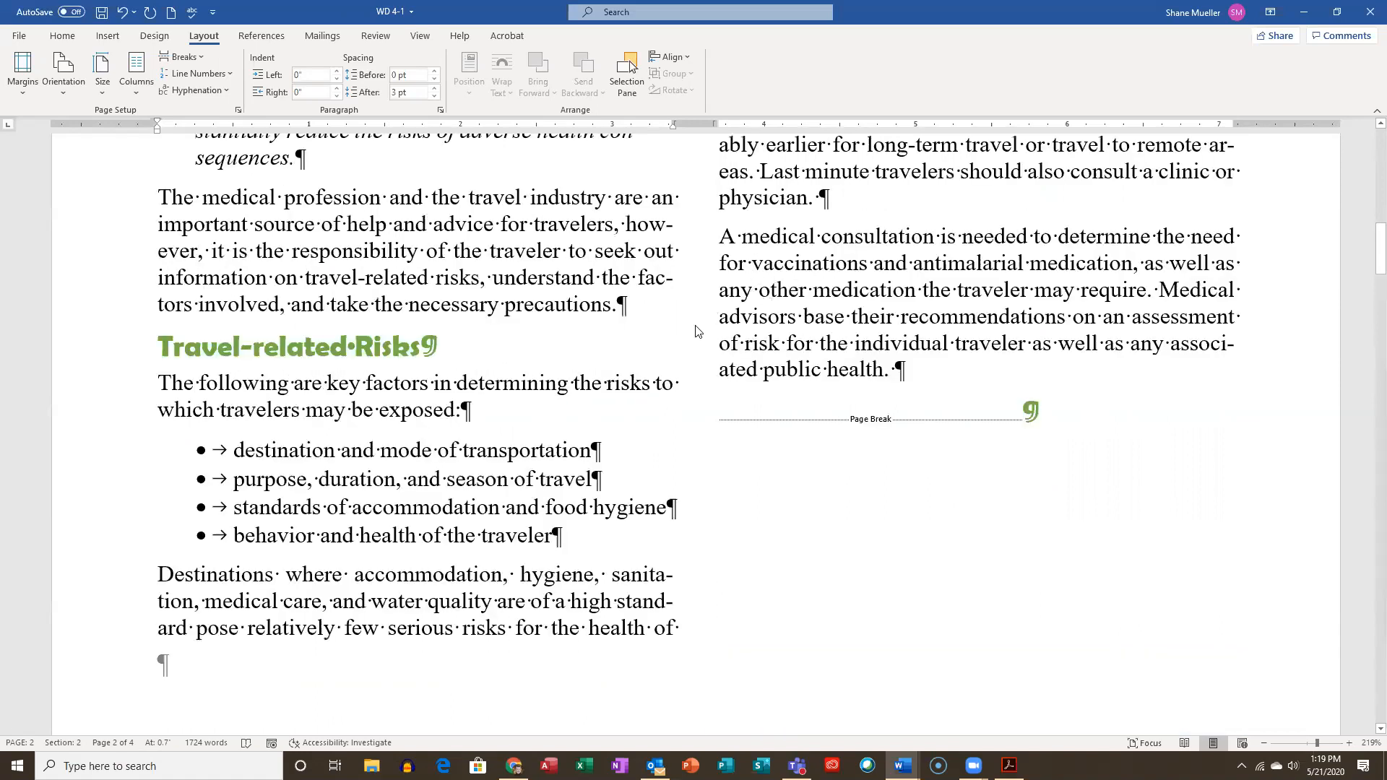
scroll(372, 439, down, 12)
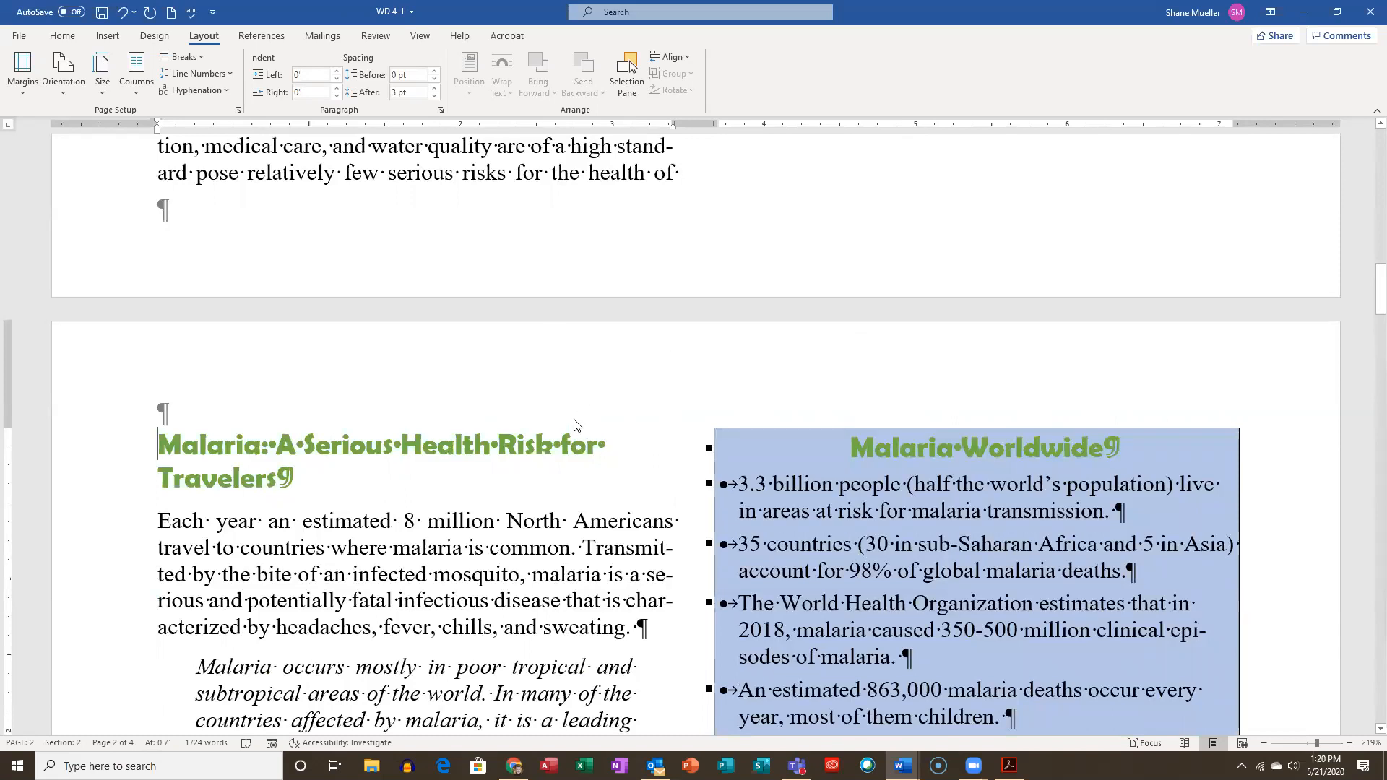
scroll(727, 478, down, 1)
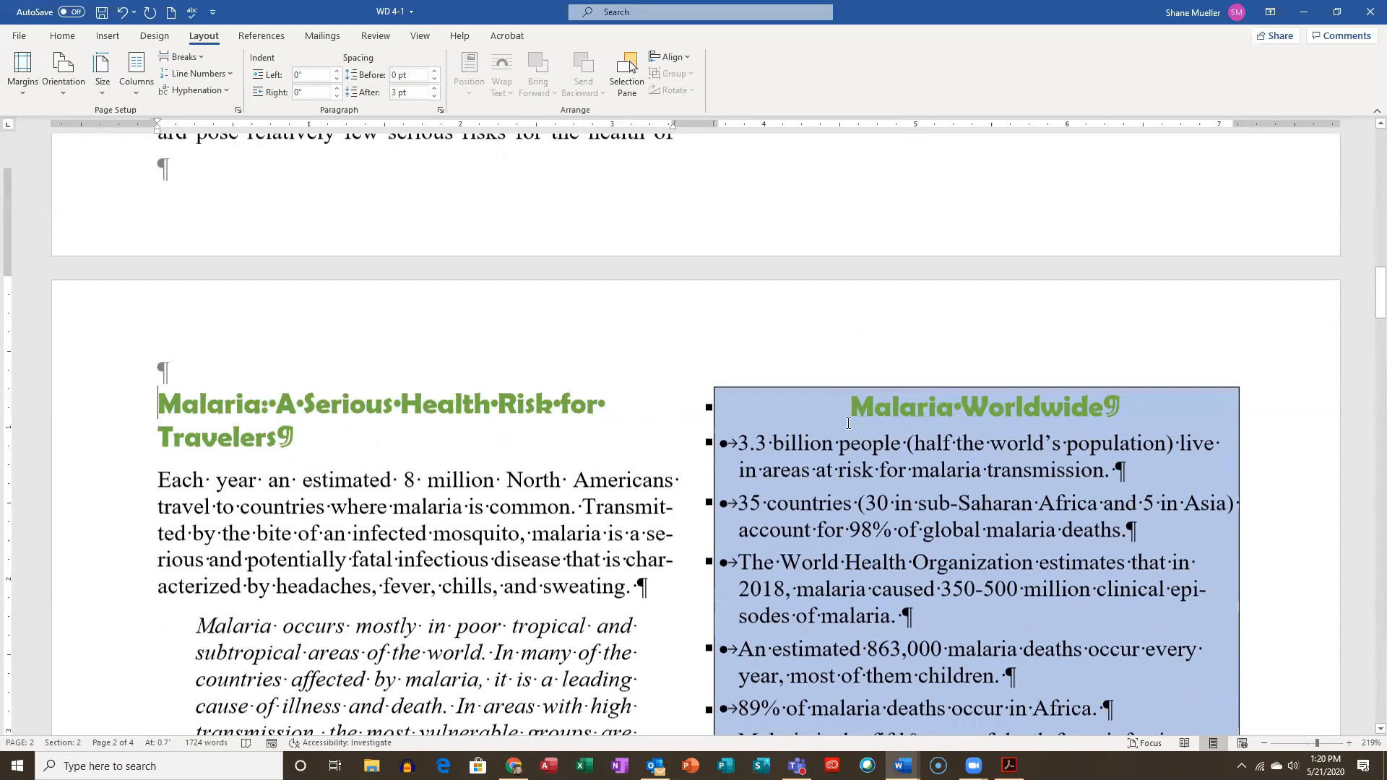
scroll(831, 390, down, 10)
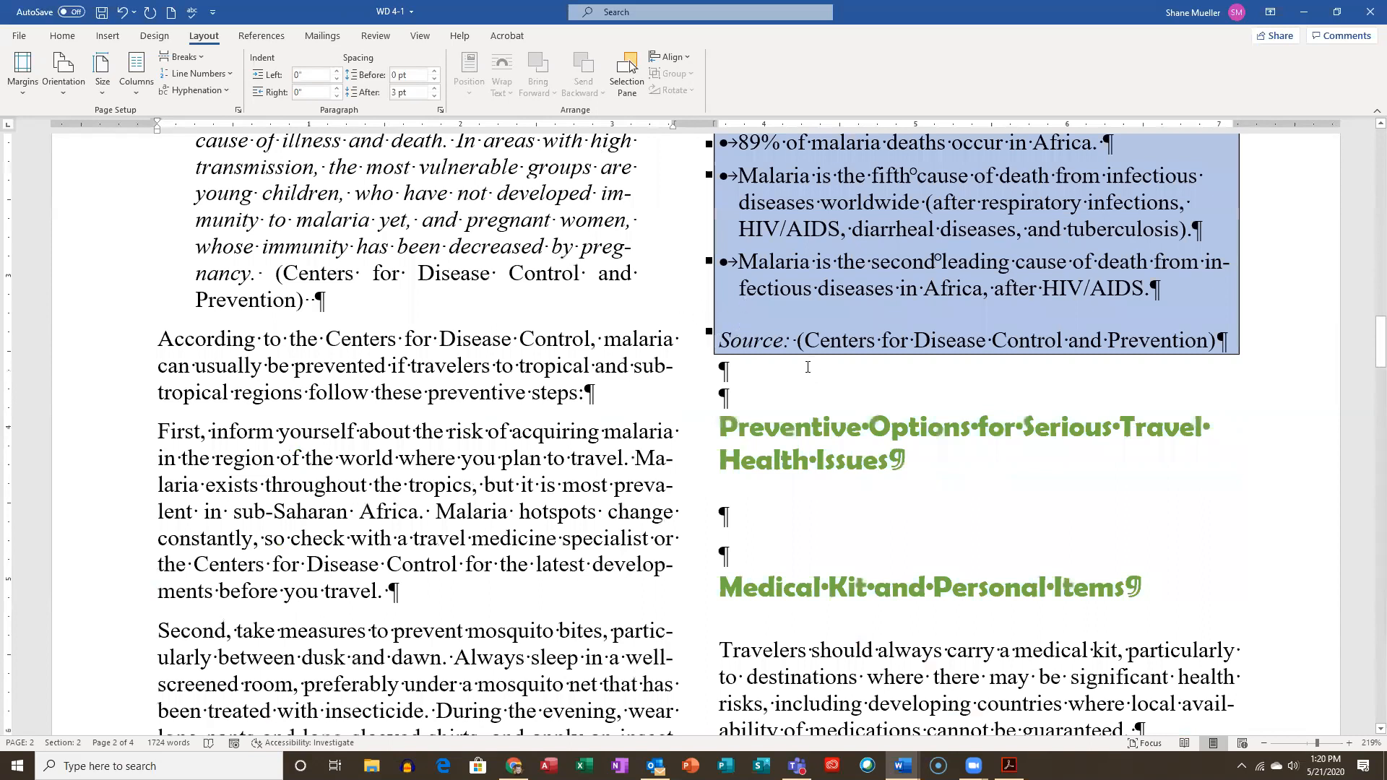
click(728, 424)
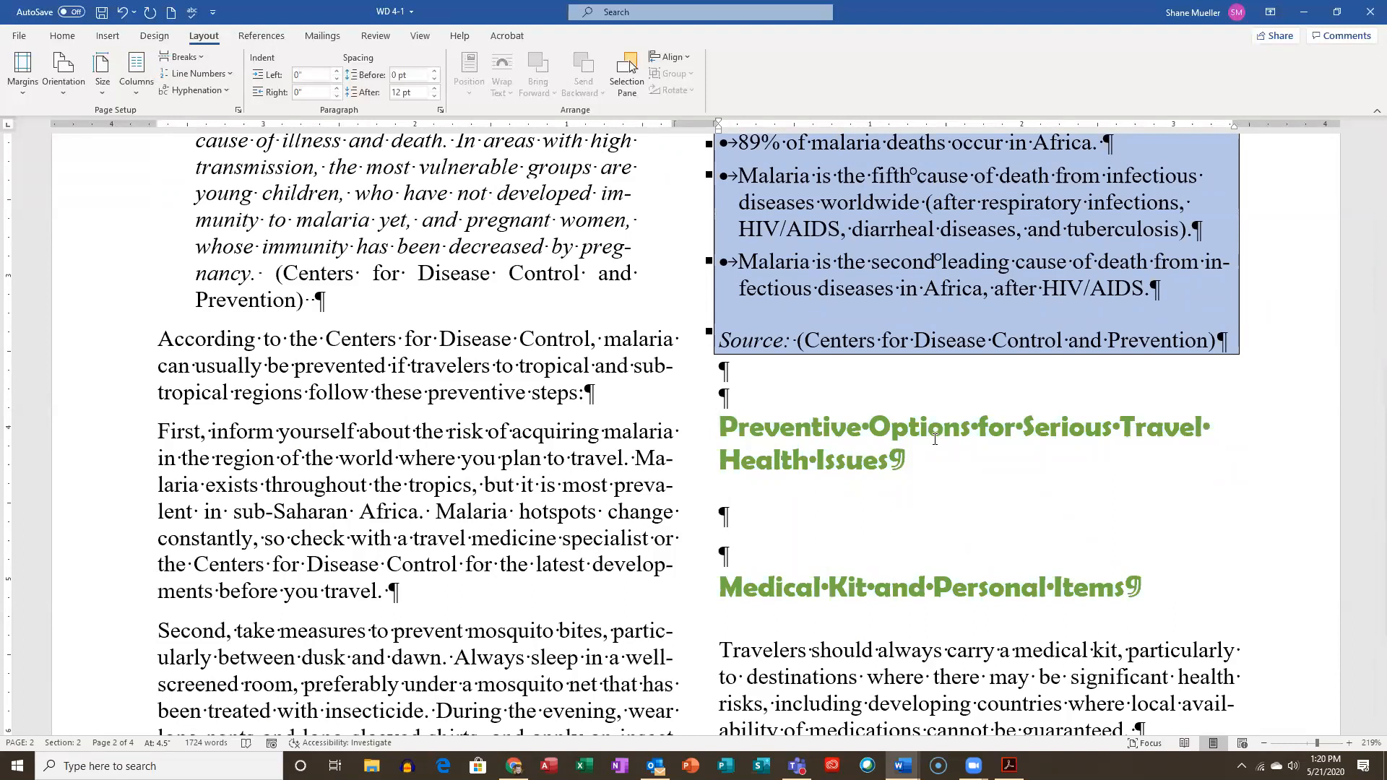
key(ctrl+Return)
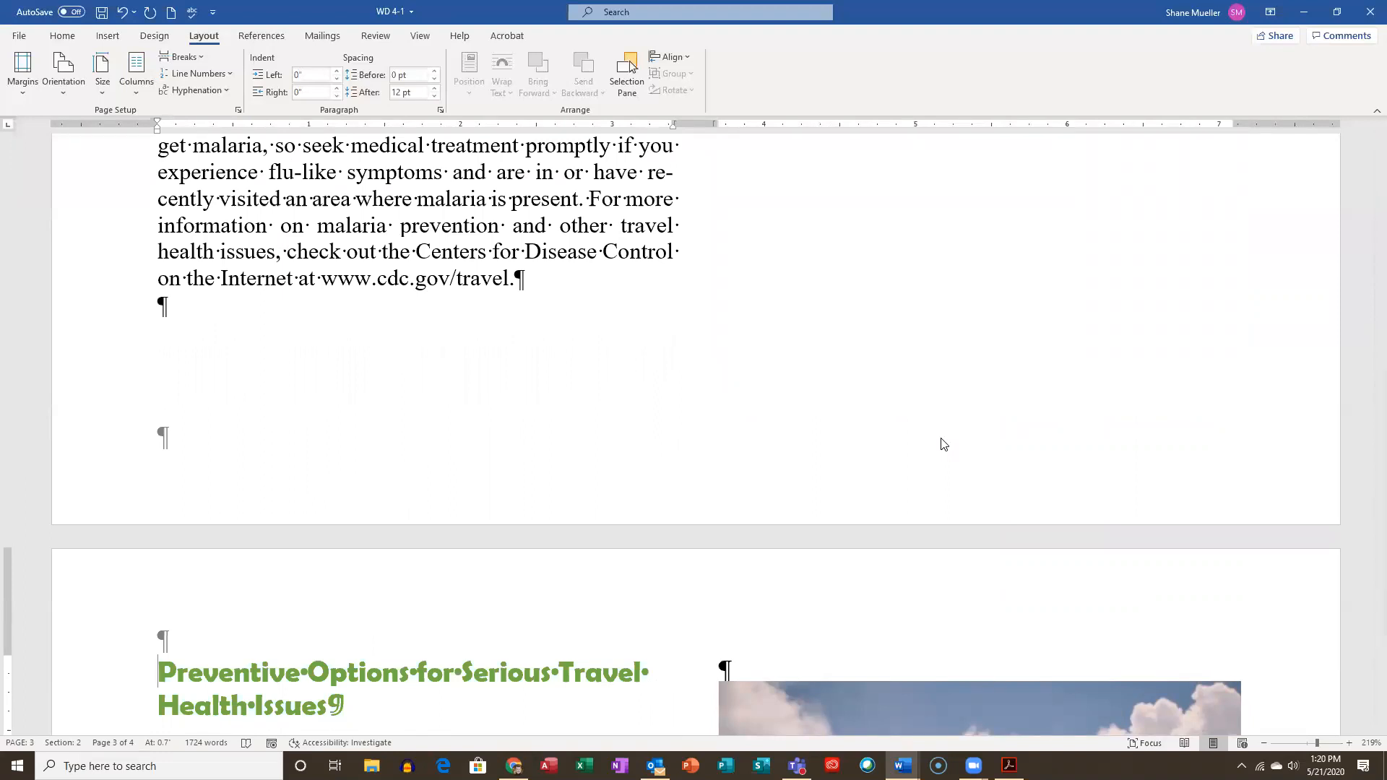
scroll(943, 444, up, 5)
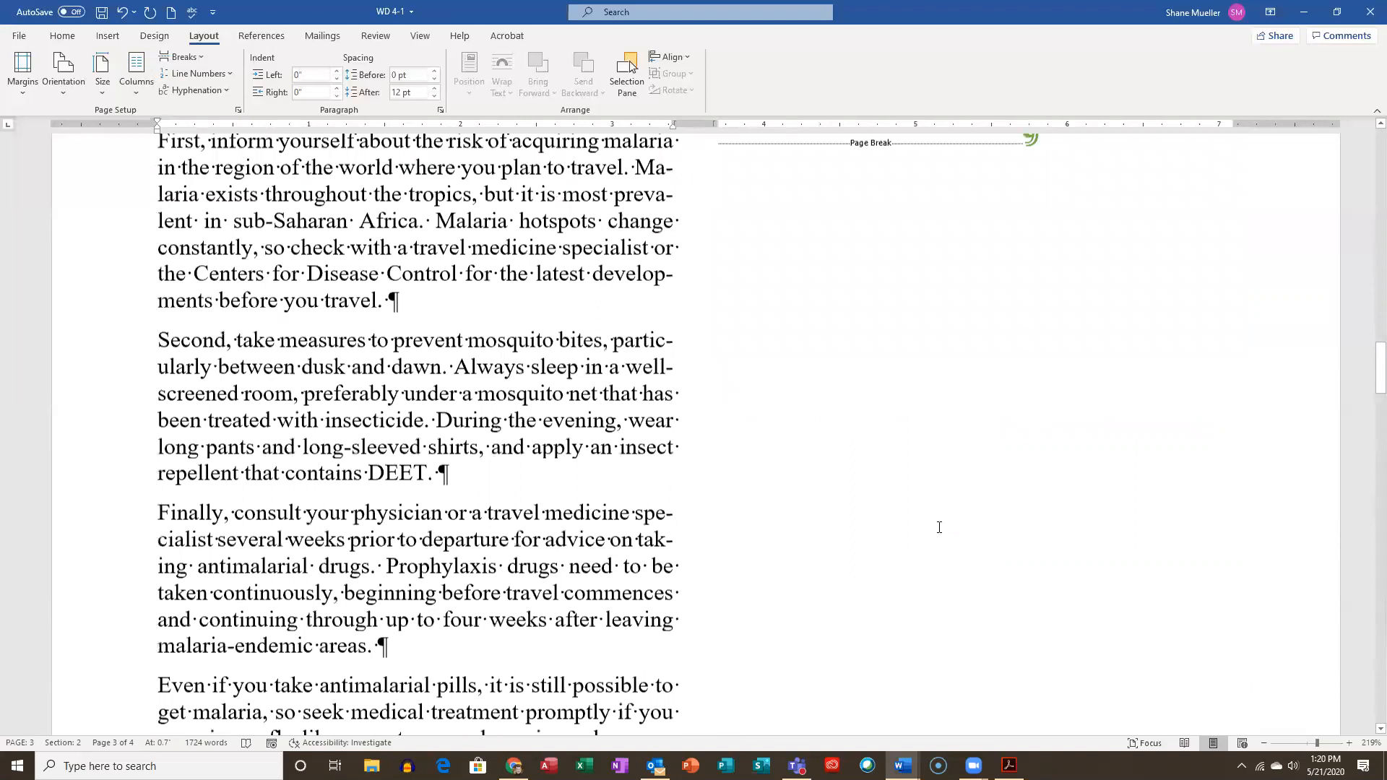
scroll(937, 527, up, 1)
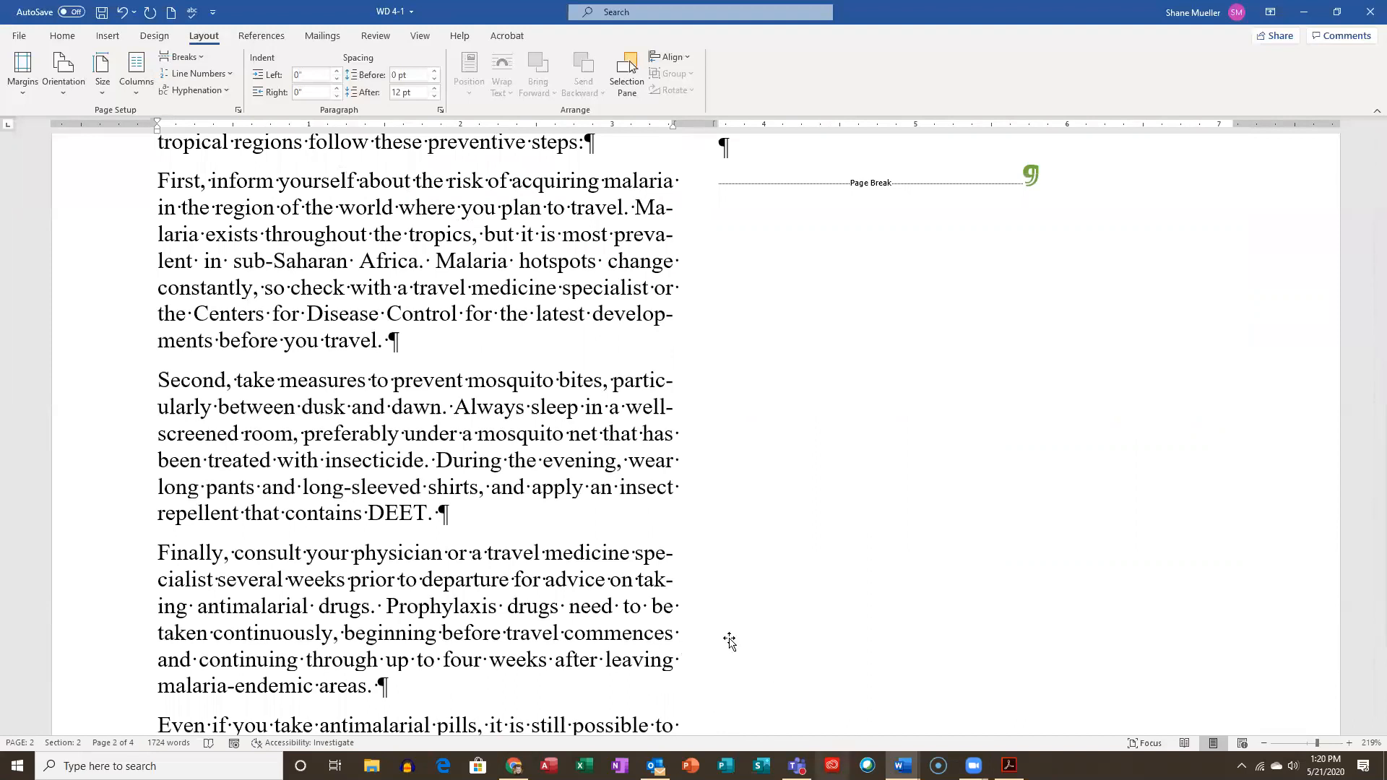
scroll(716, 638, up, 5)
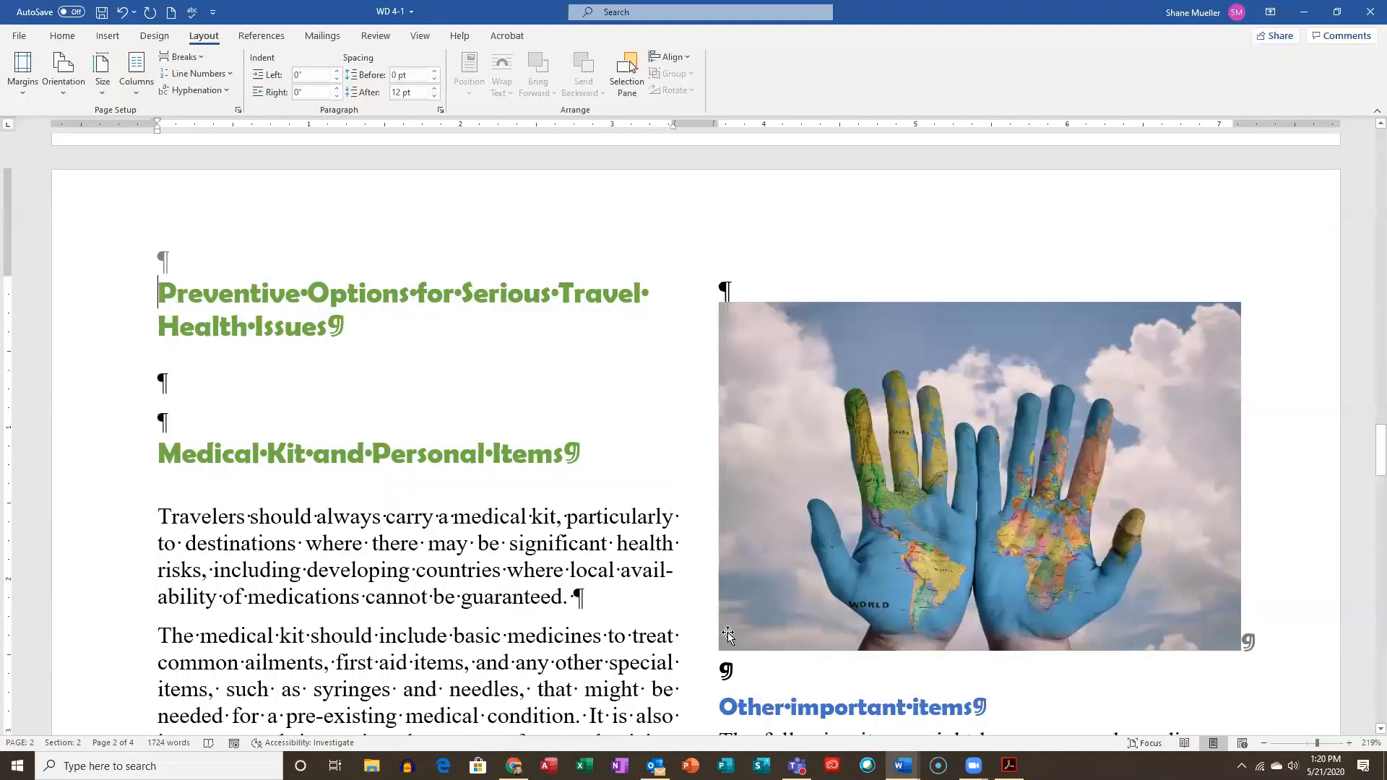
Insert a page break directly before the "Insurance for Travelers" heading
scroll(686, 650, up, 3)
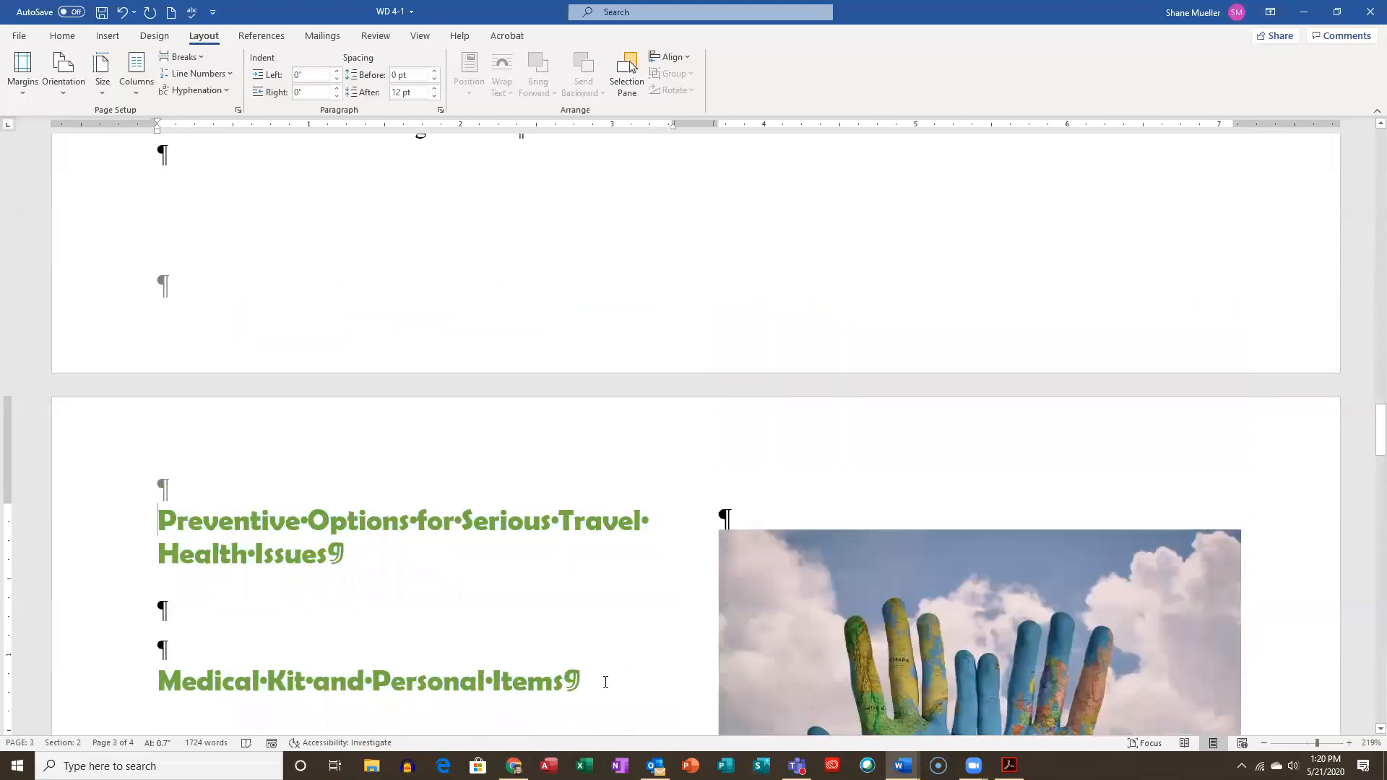
scroll(641, 664, down, 3)
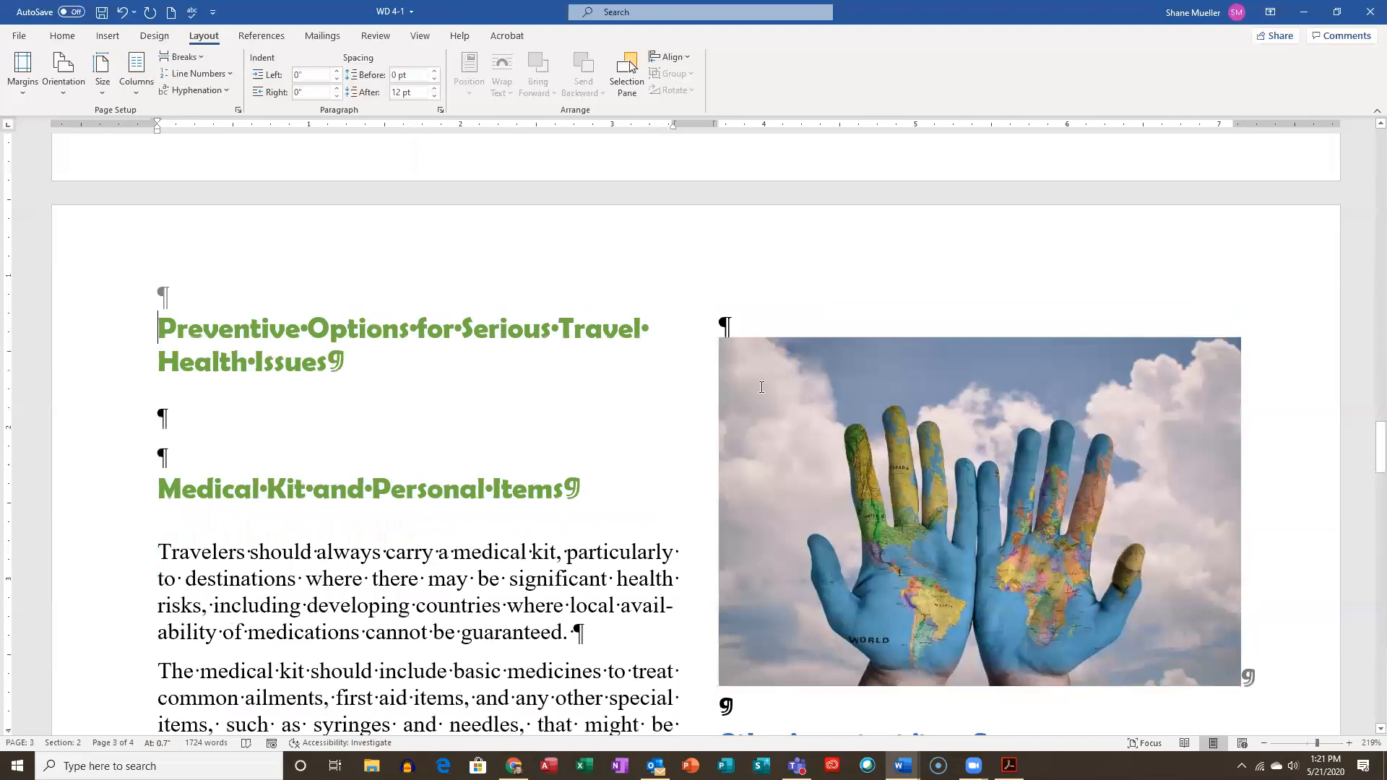
scroll(722, 294, down, 15)
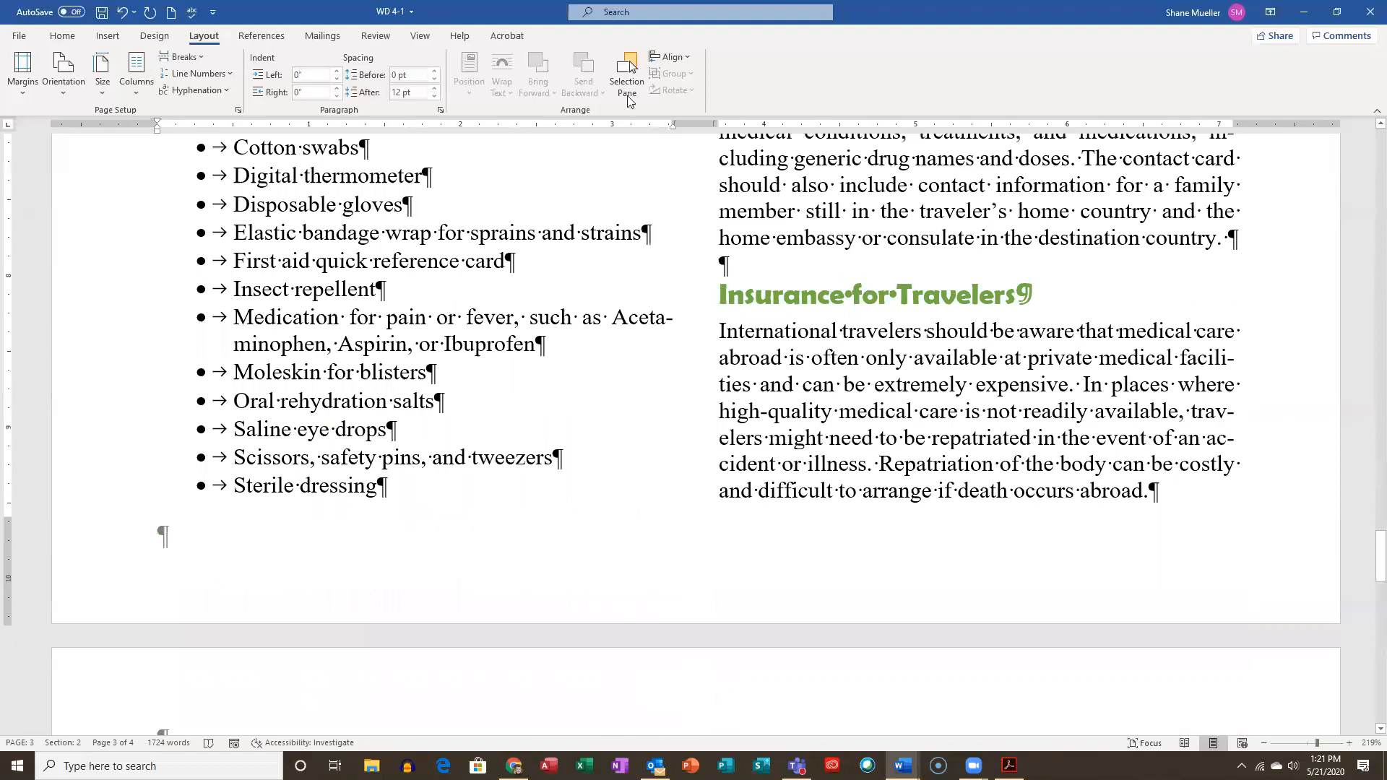
click(204, 64)
click(217, 94)
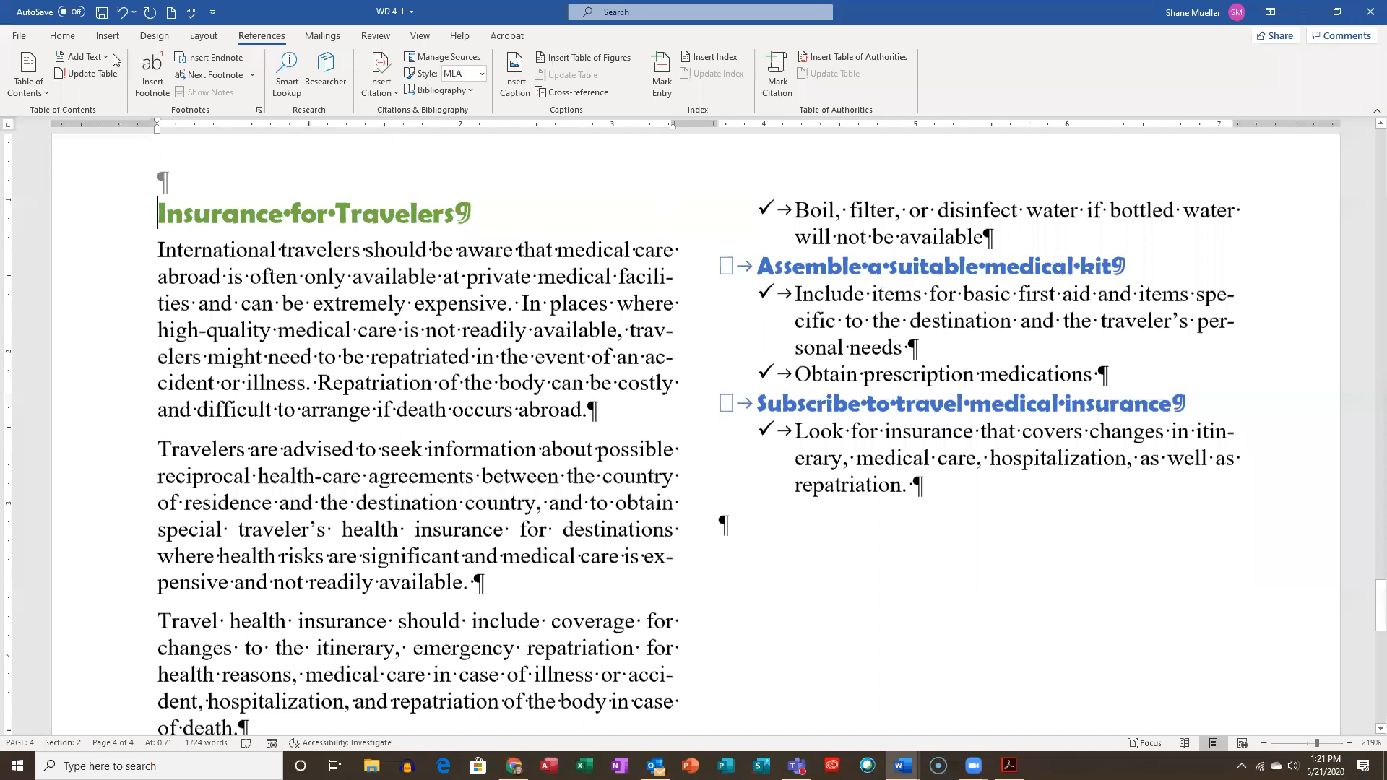
Show multiple pages side by side and examine where the page breaks fall across the newsletter
click(235, 77)
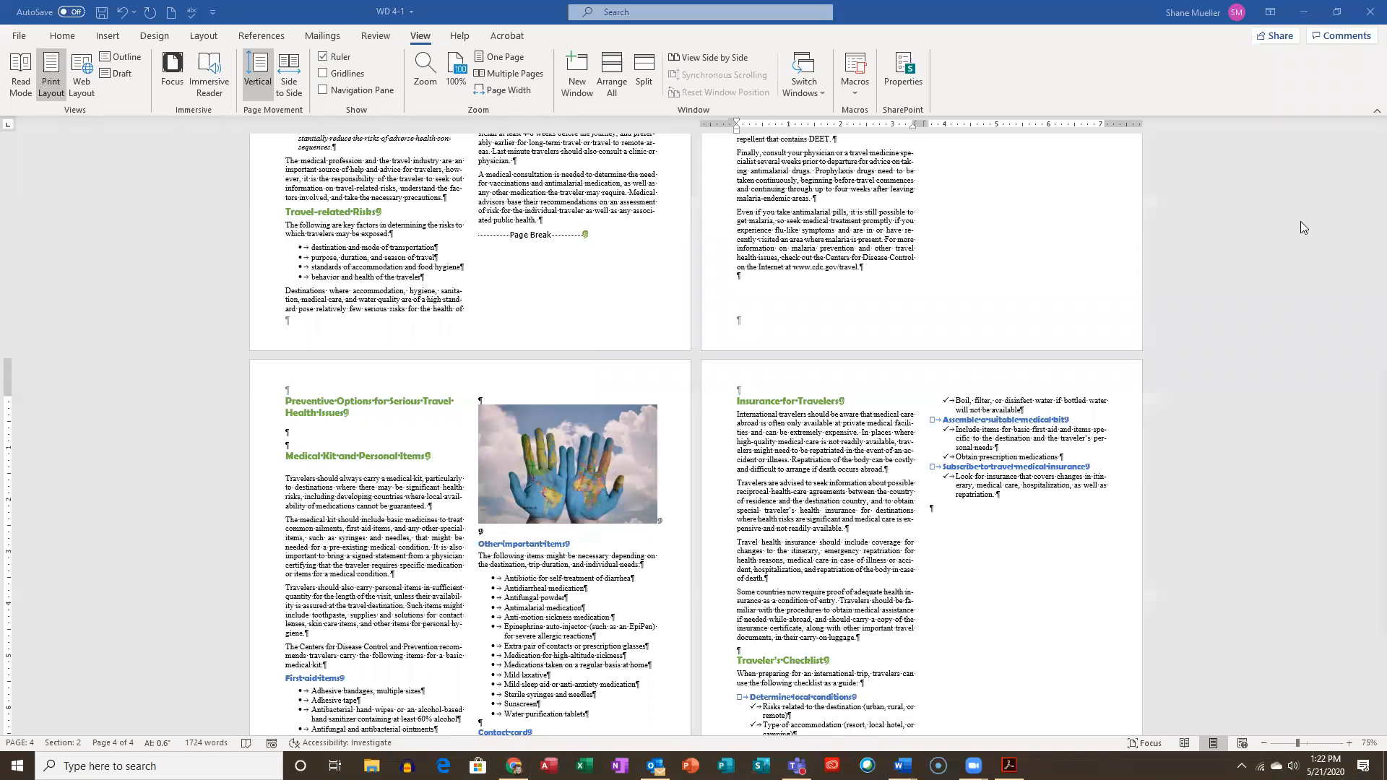
scroll(867, 377, down, 1)
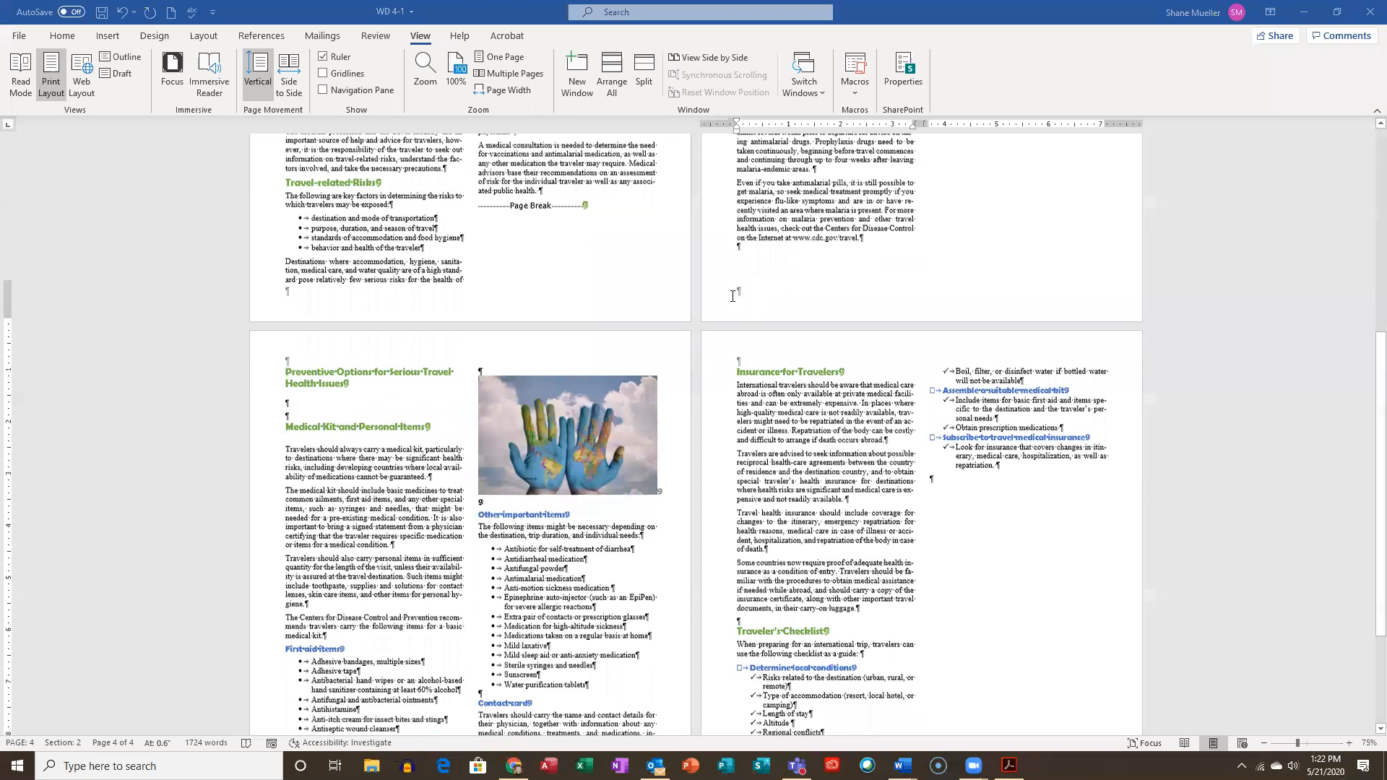
scroll(744, 337, down, 2)
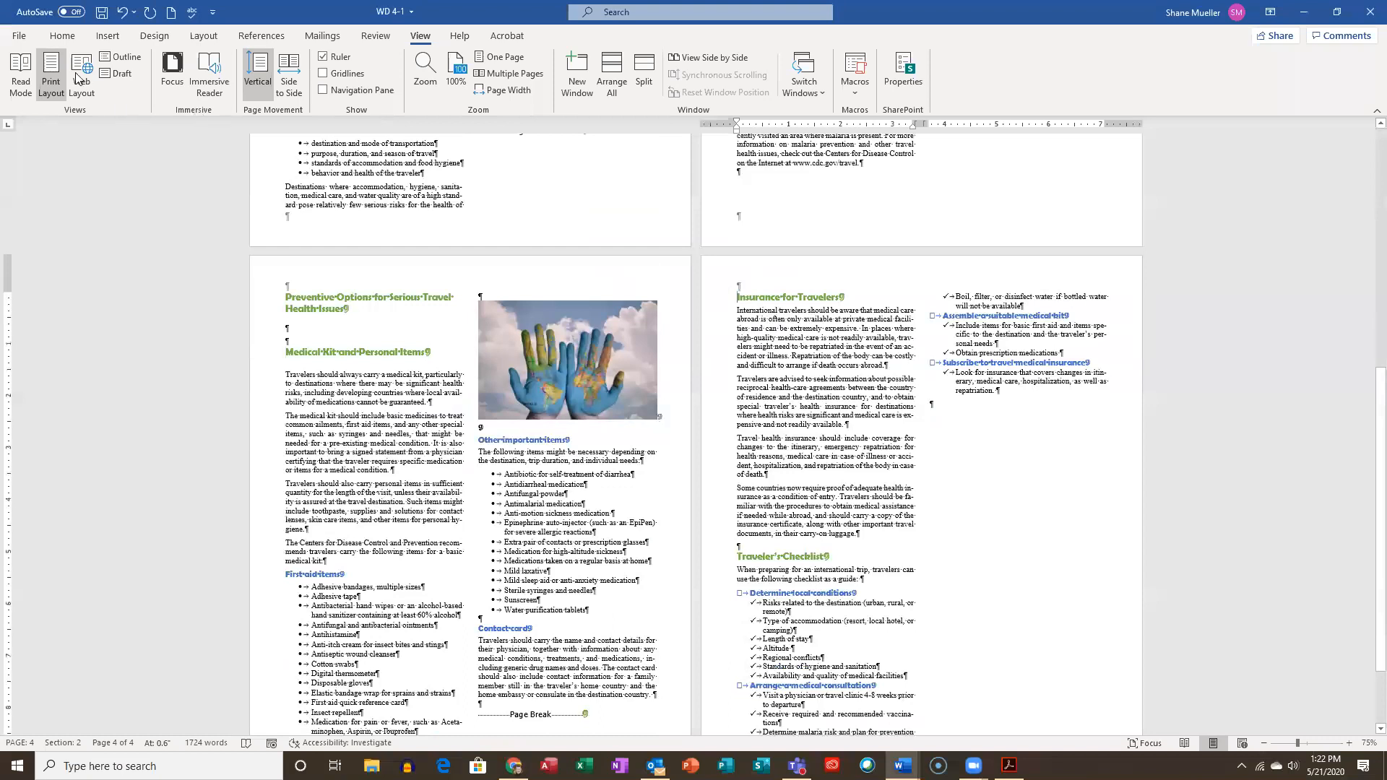
Delete the page break before the "Preventive Options for Serious Travel Health Issues" heading
click(203, 35)
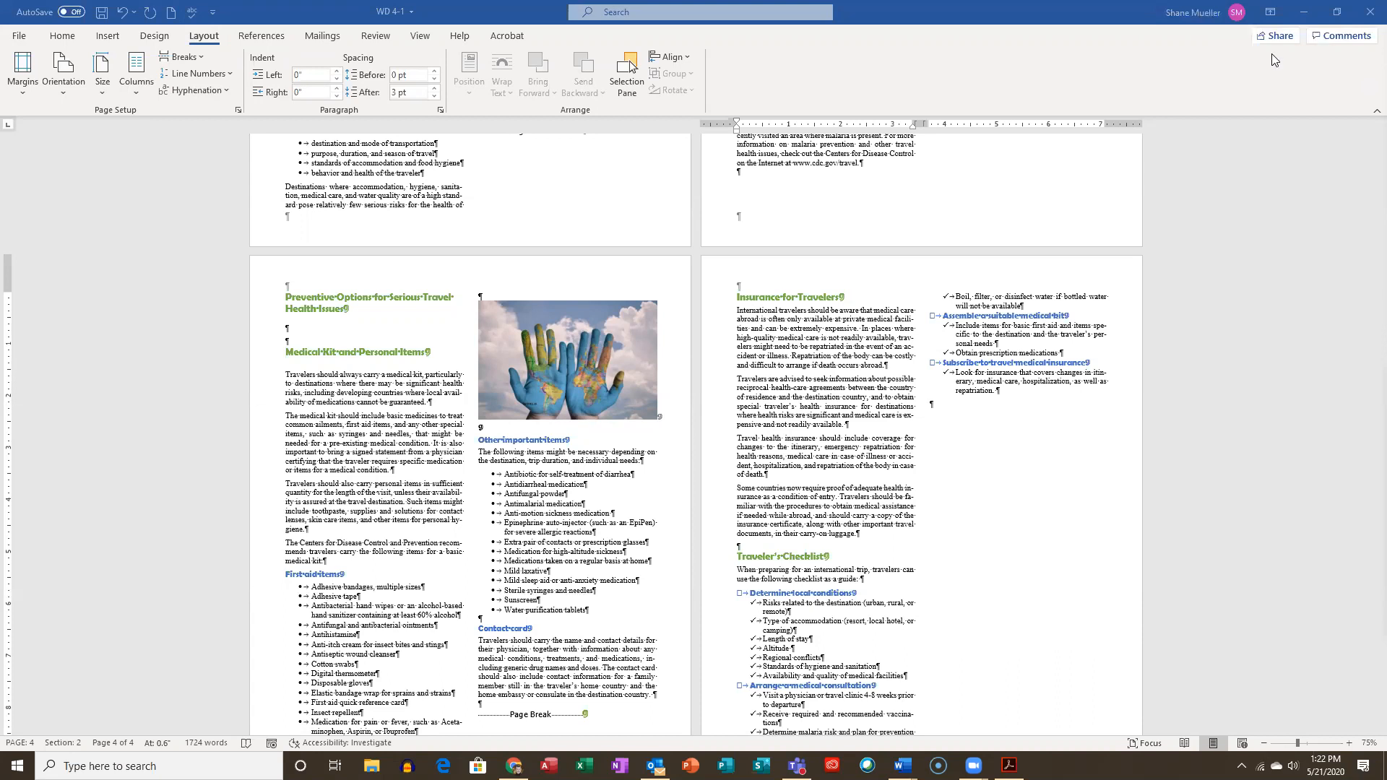
scroll(953, 238, up, 1)
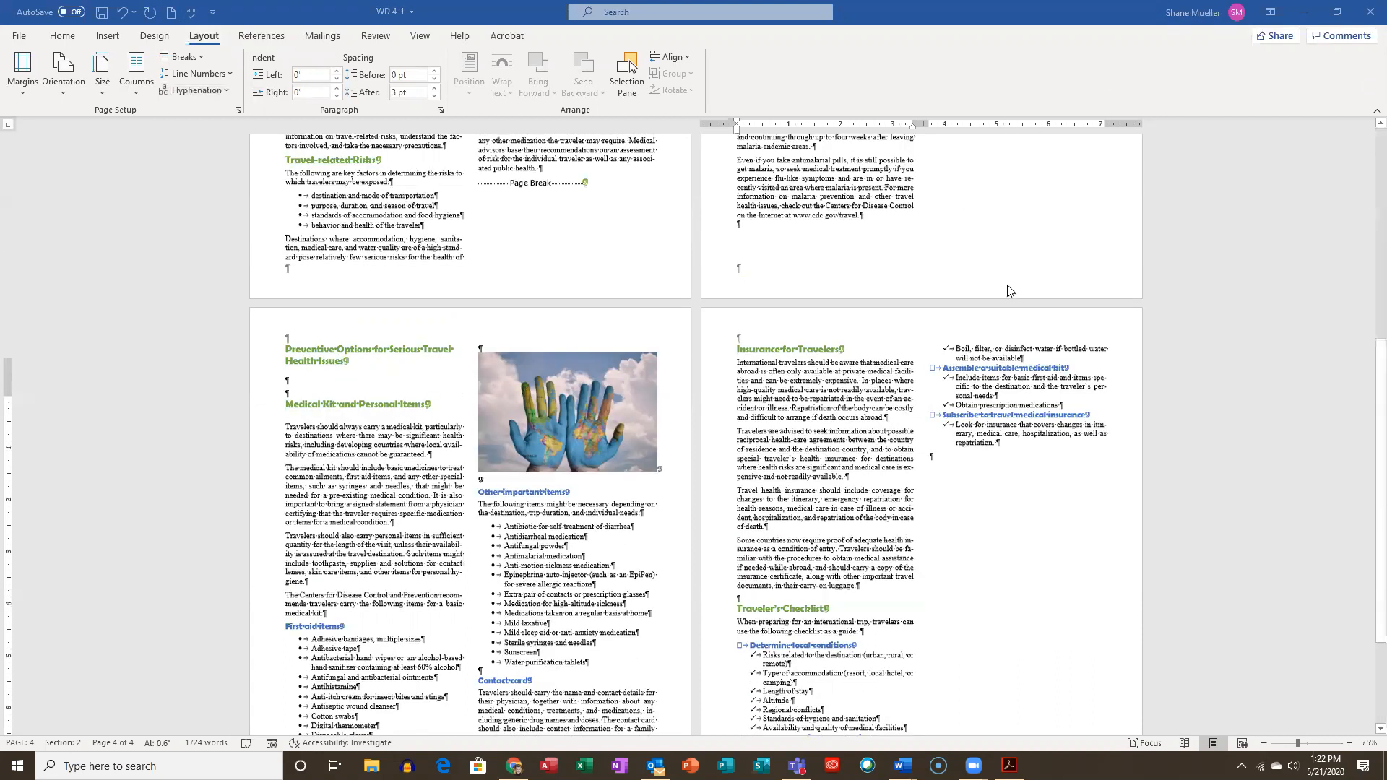
scroll(971, 346, up, 5)
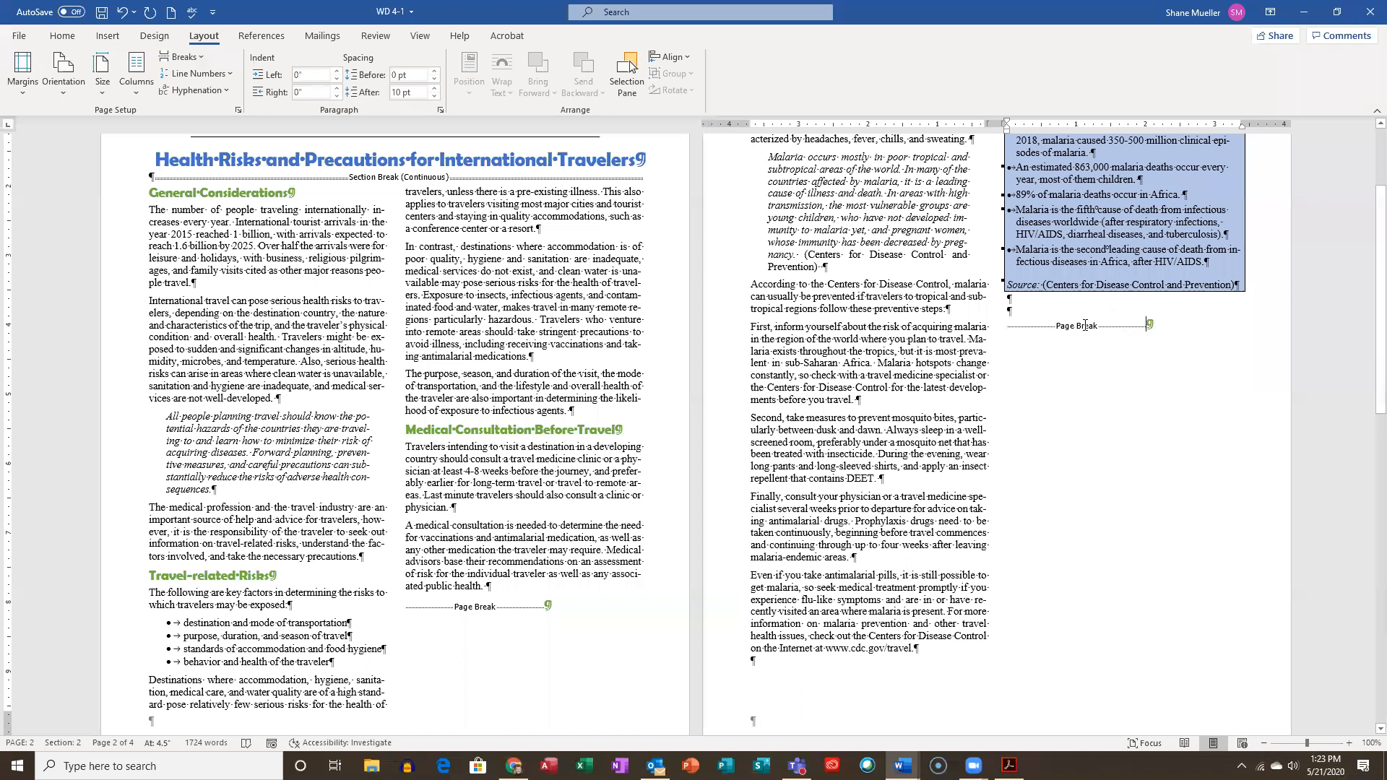
key(BackSpace)
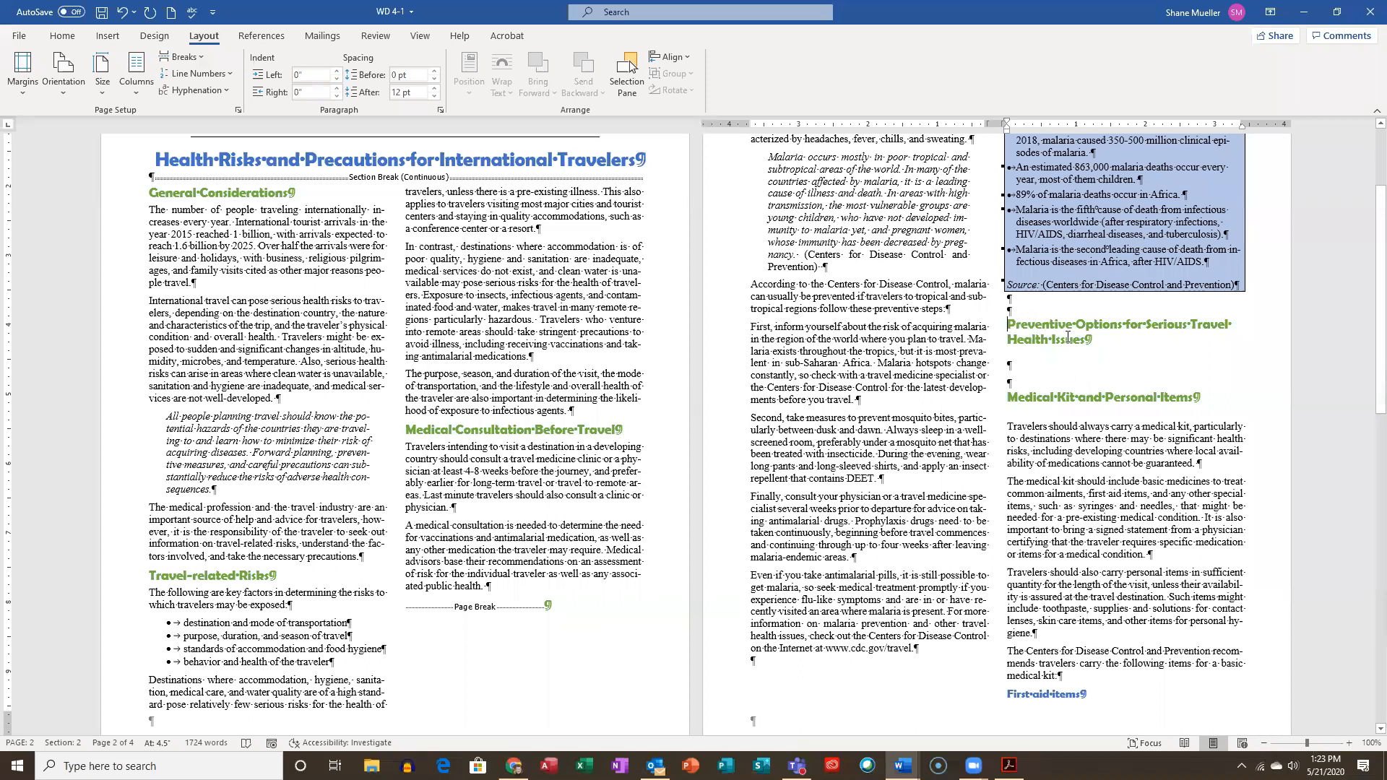
Insert a page break directly before the "Medical Kit and Personal Items" heading
click(1008, 397)
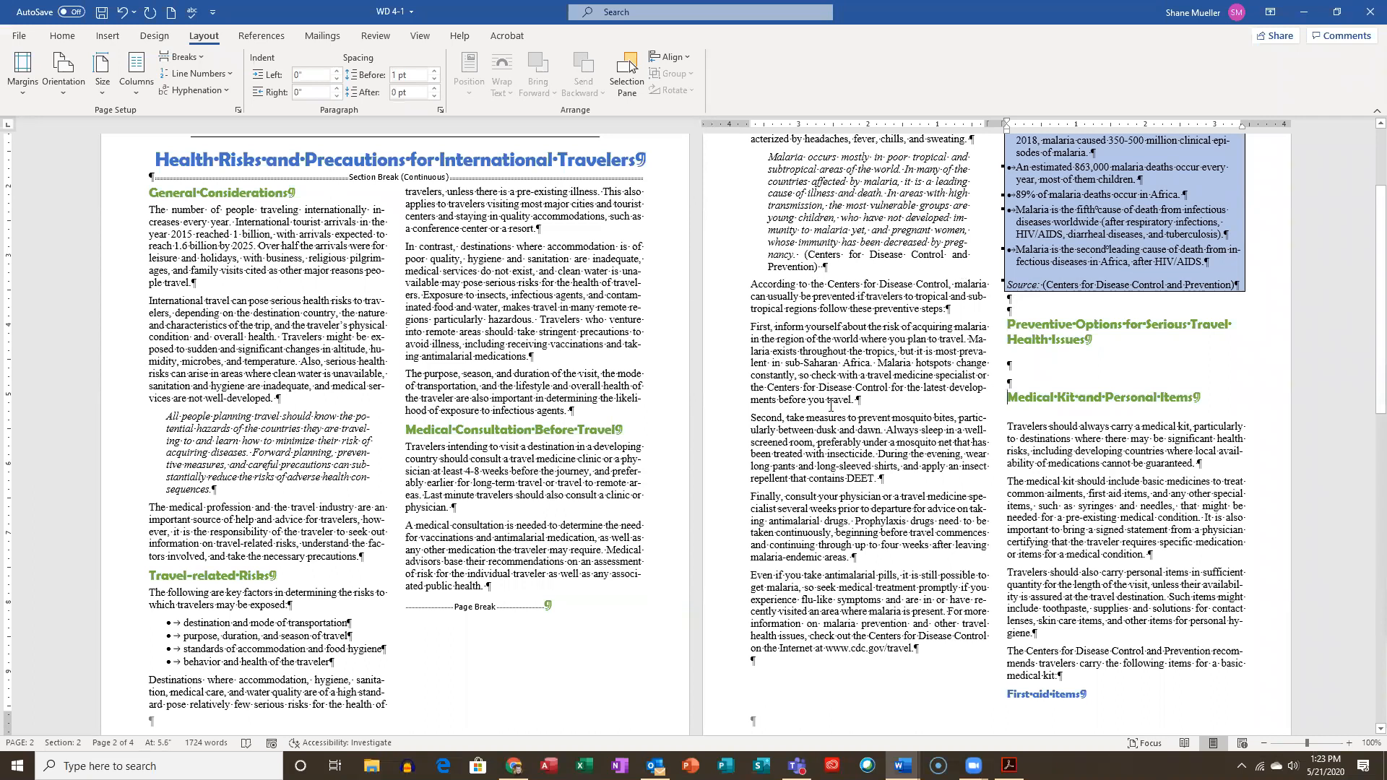
click(200, 61)
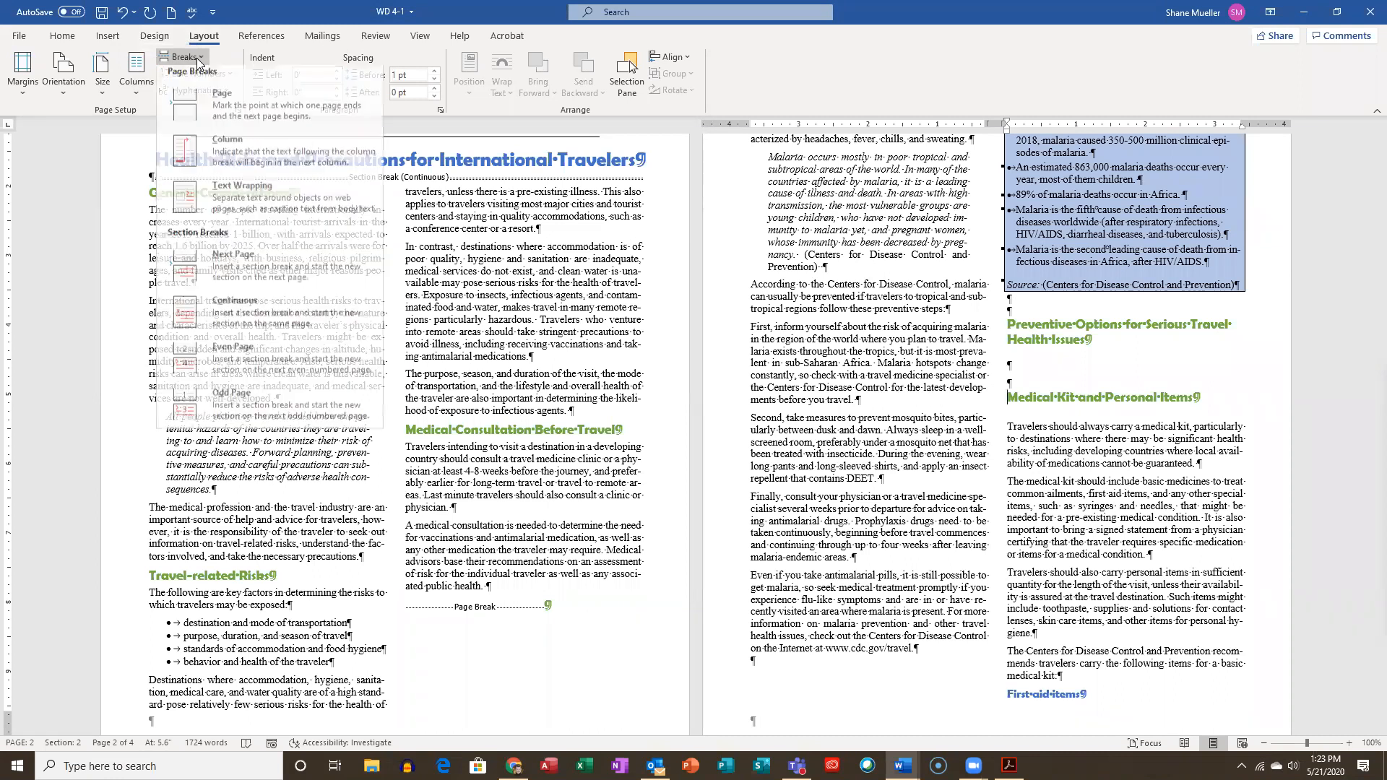
click(233, 111)
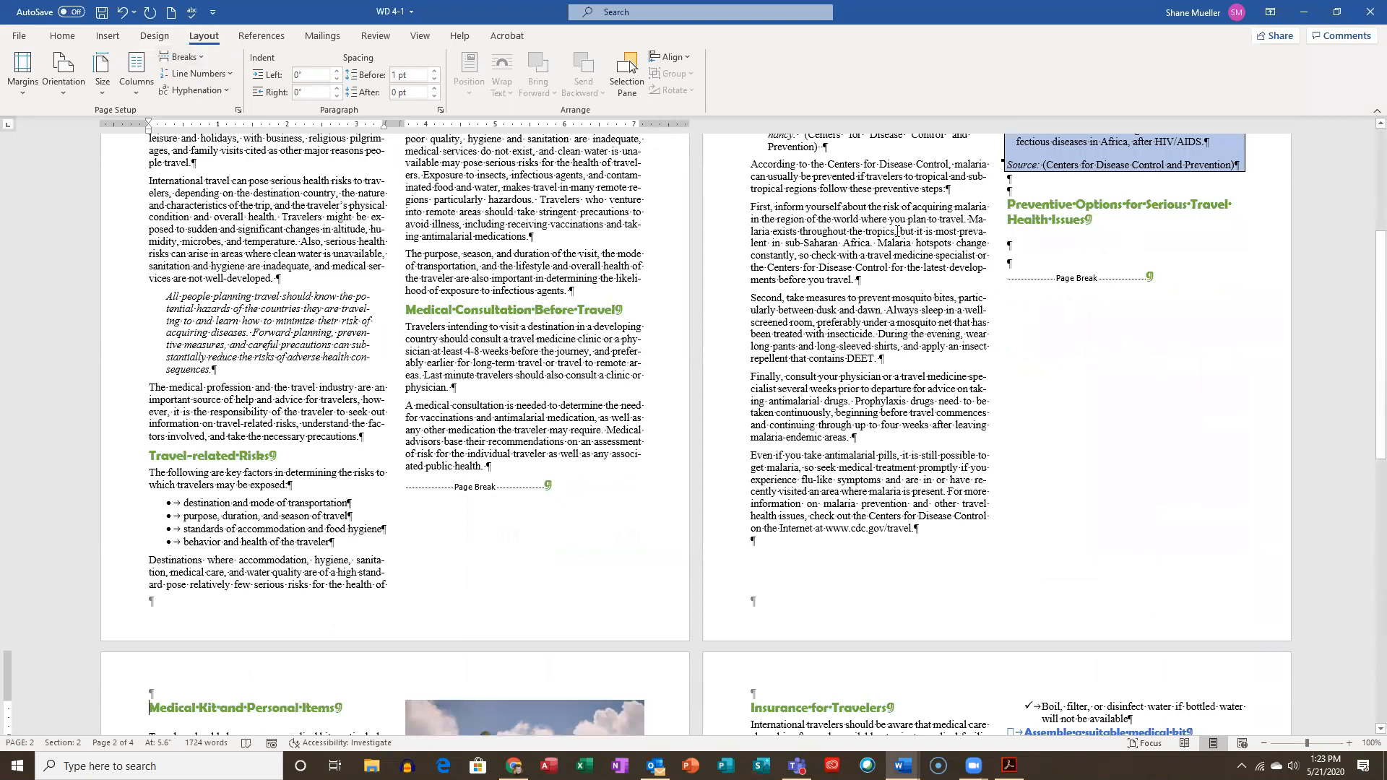
Review the page layout from the start of the document and save the newsletter
key(ctrl+Home)
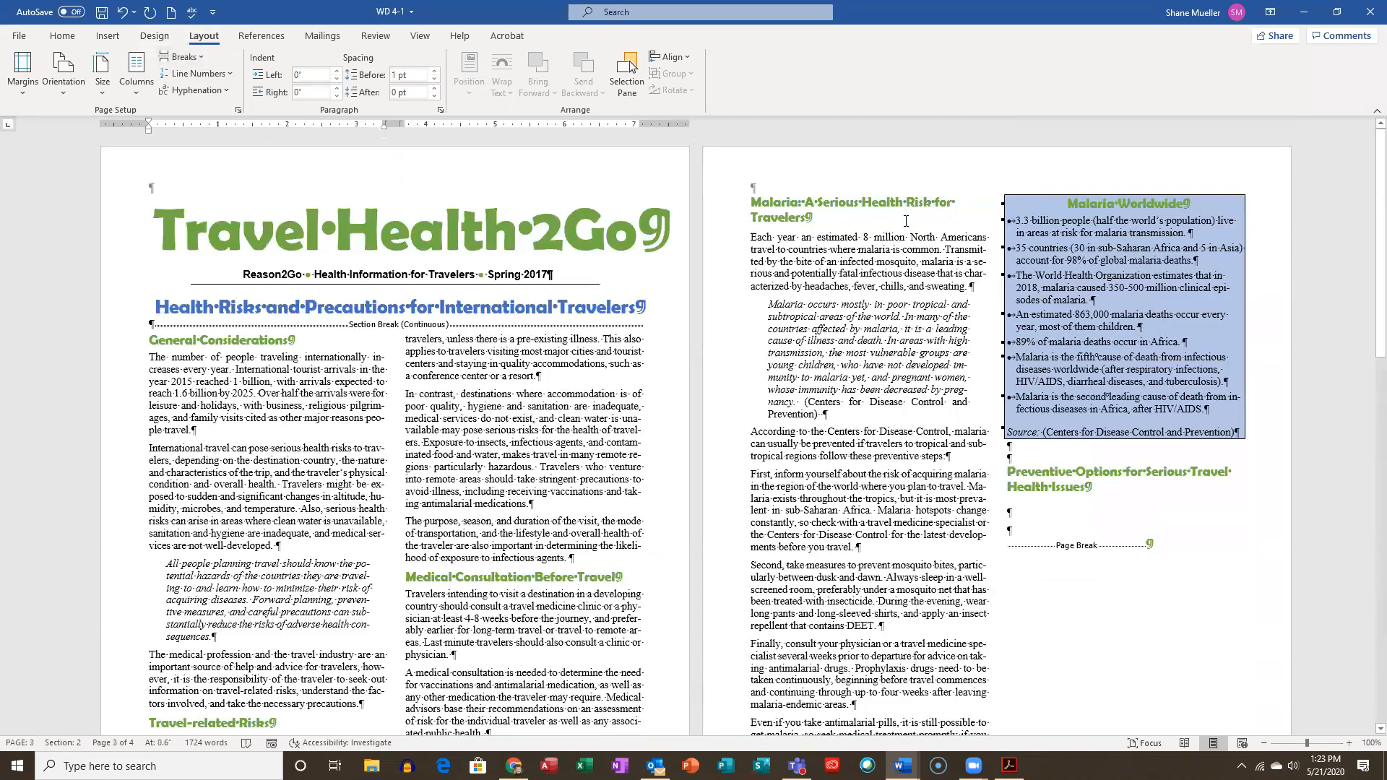
scroll(578, 340, down, 5)
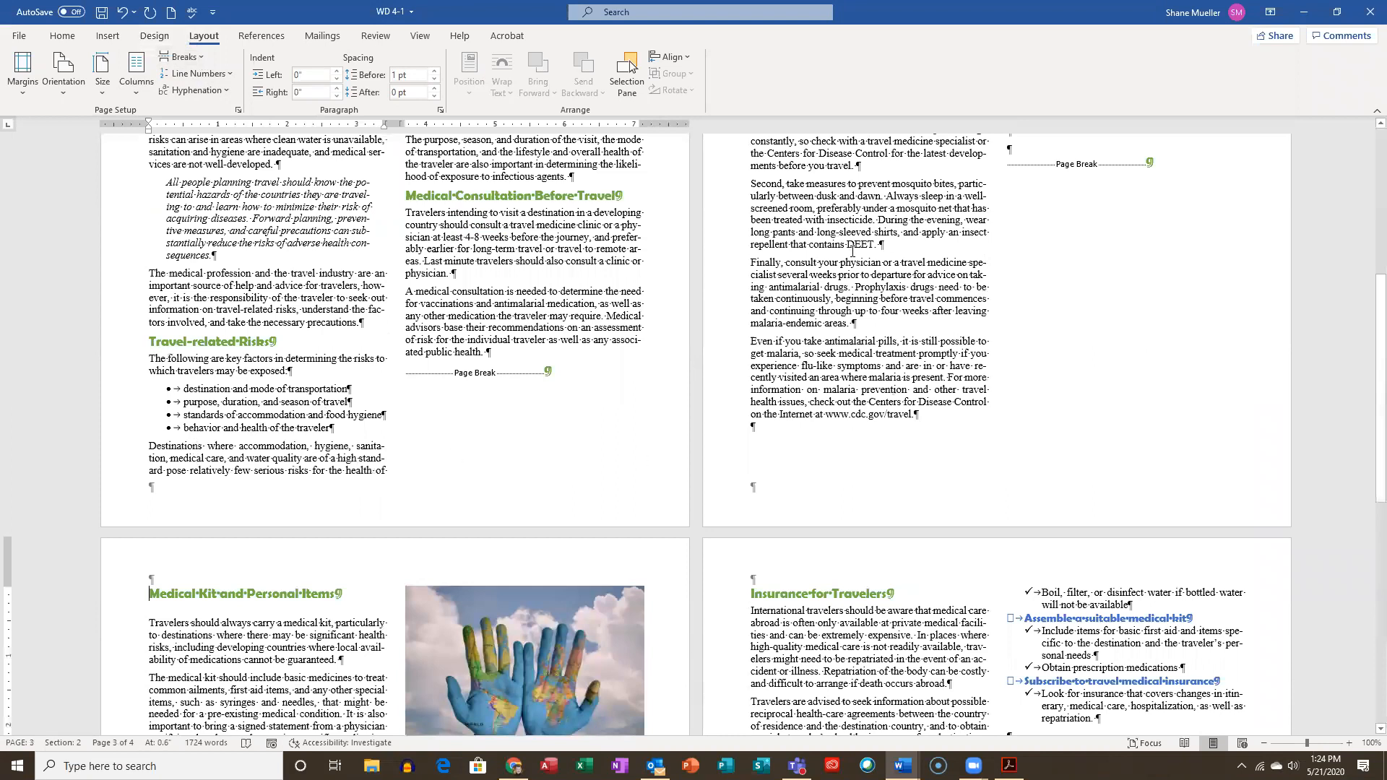
scroll(896, 271, down, 5)
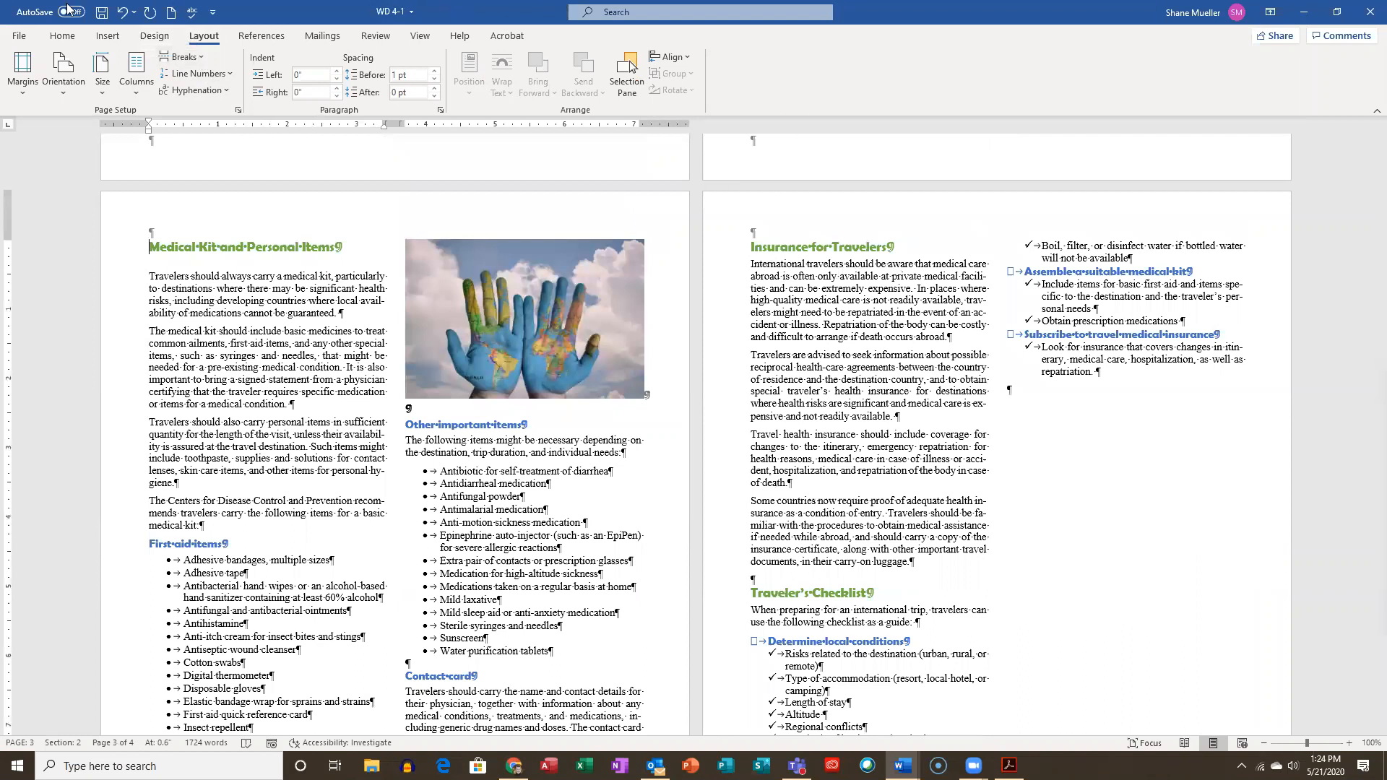
click(101, 13)
Add page numbers at the bottom of the pages using the centered Plain Number 2 style
click(107, 38)
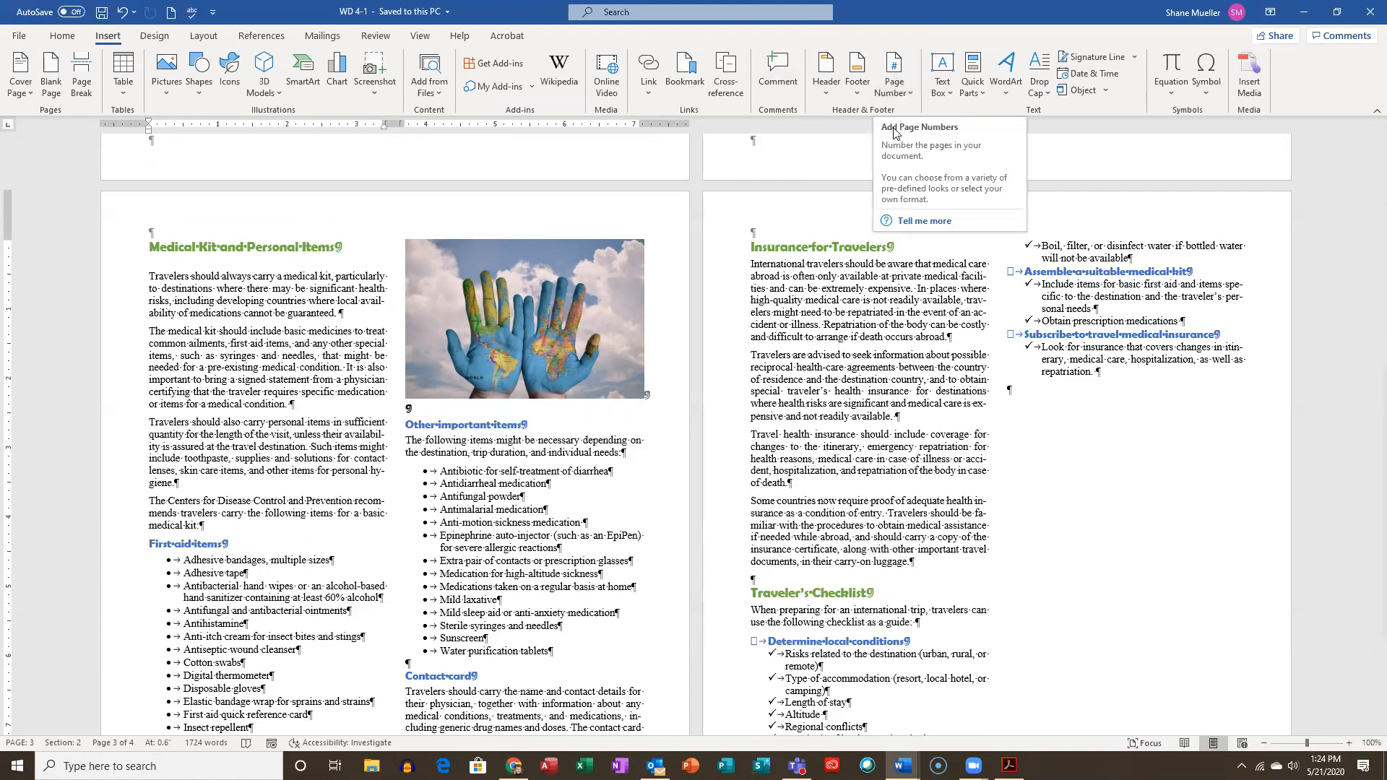
click(911, 95)
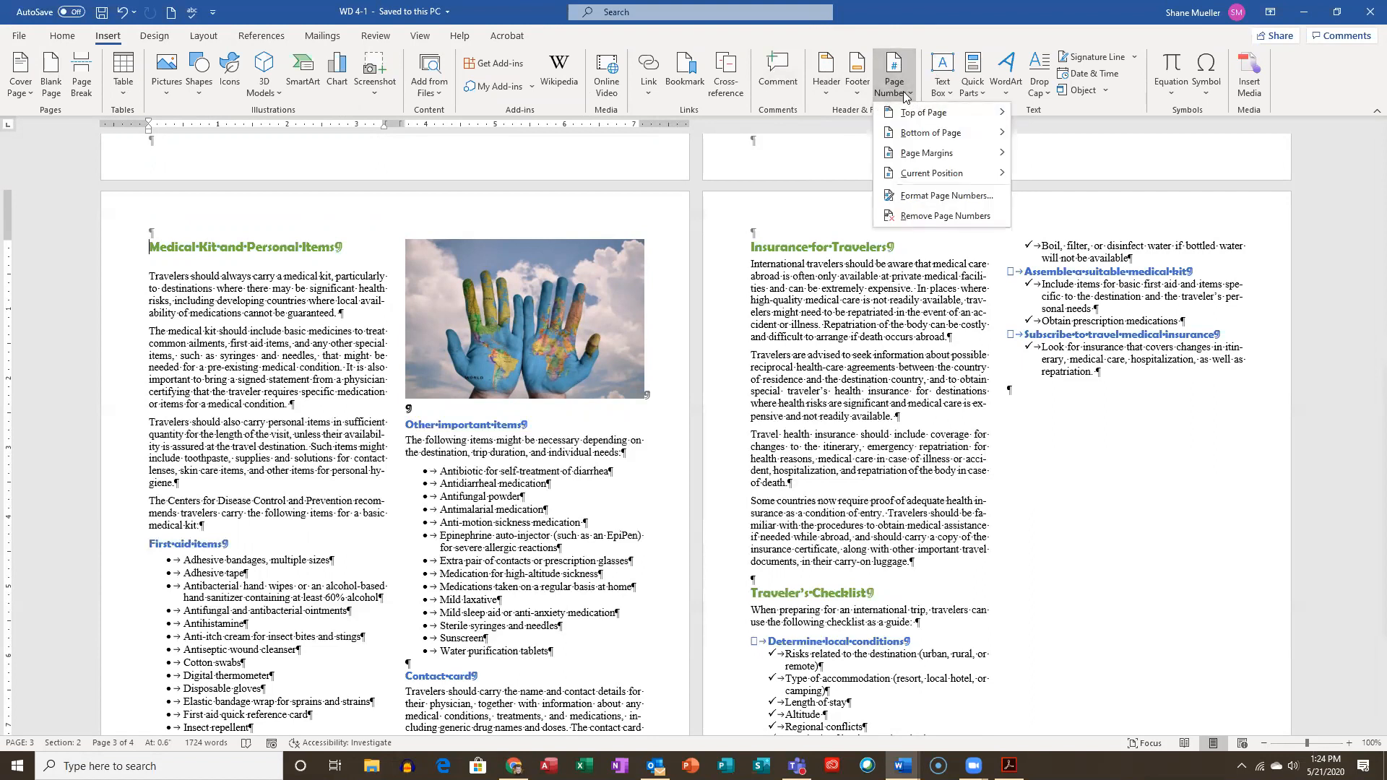
mouse_move(910, 117)
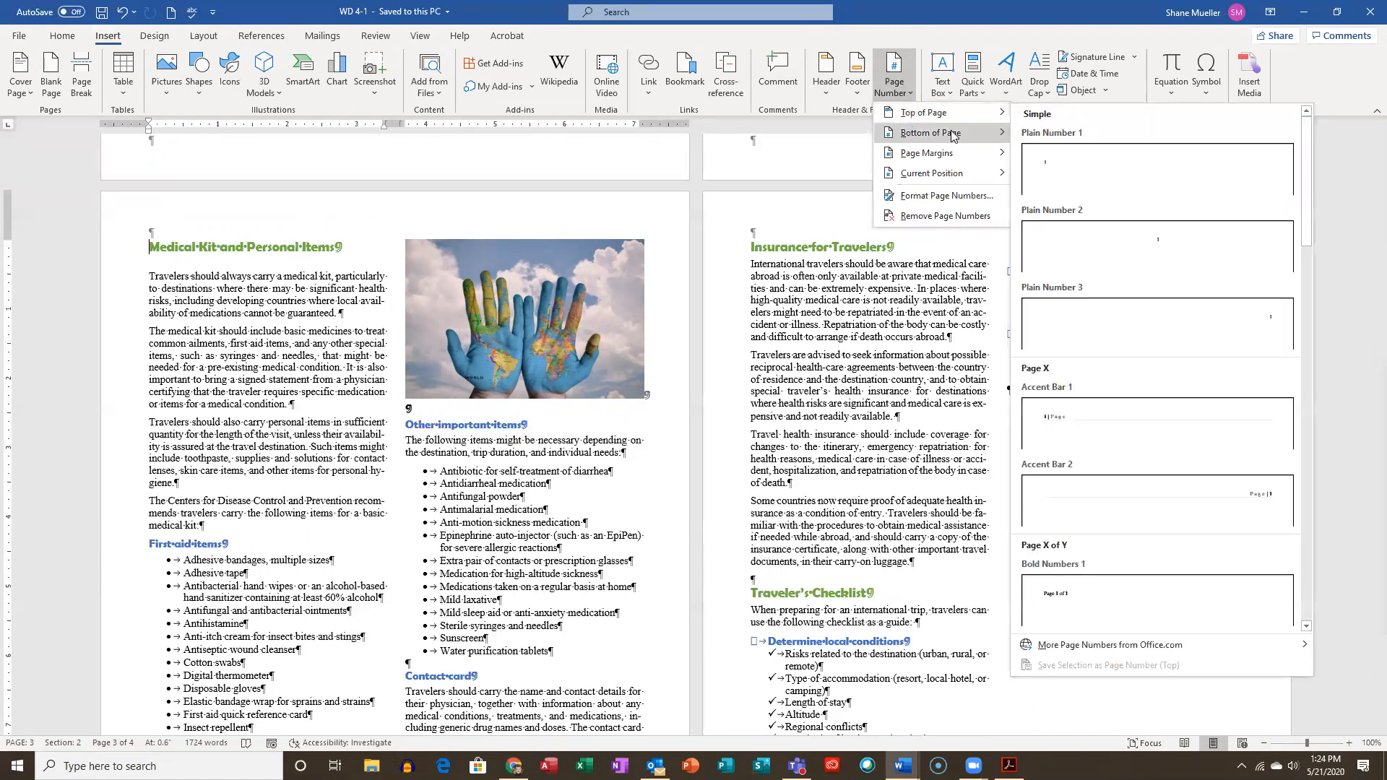
mouse_move(952, 160)
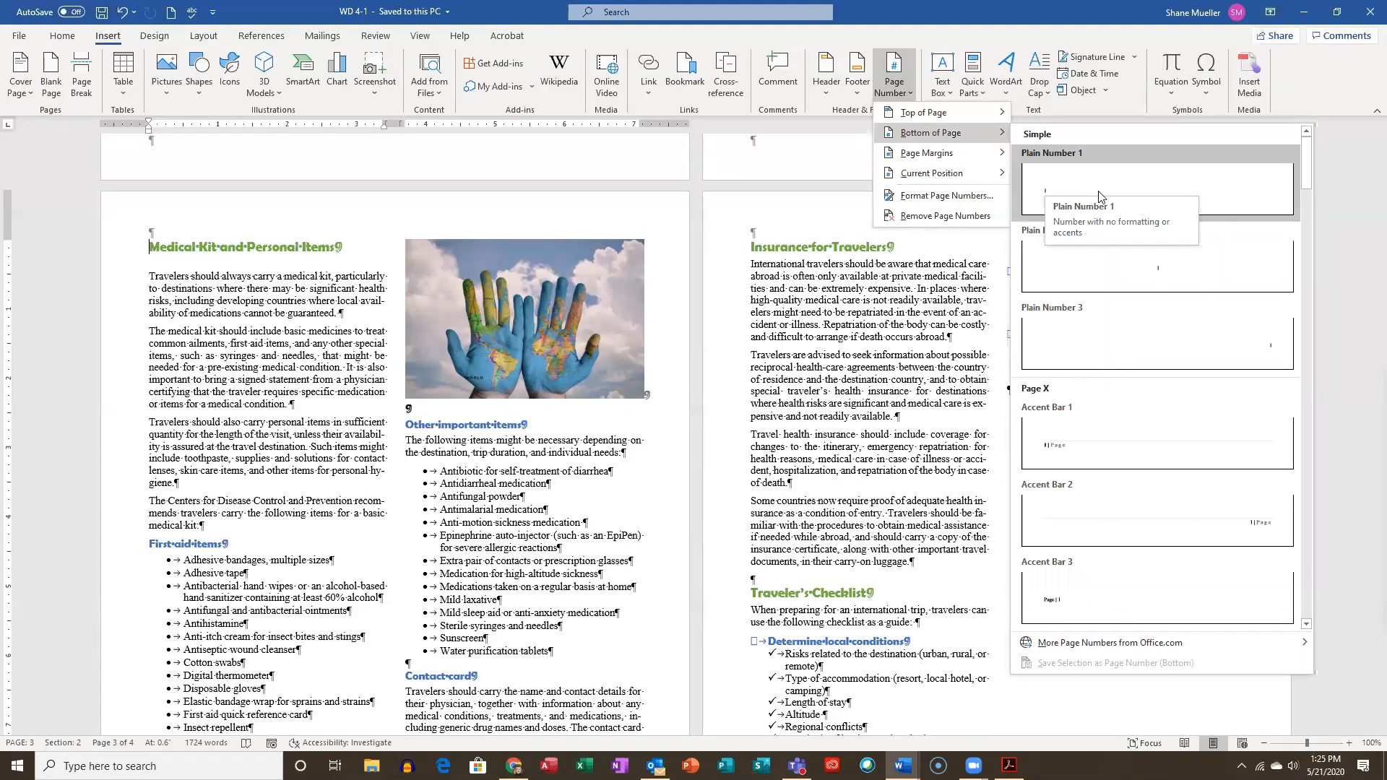
click(1164, 280)
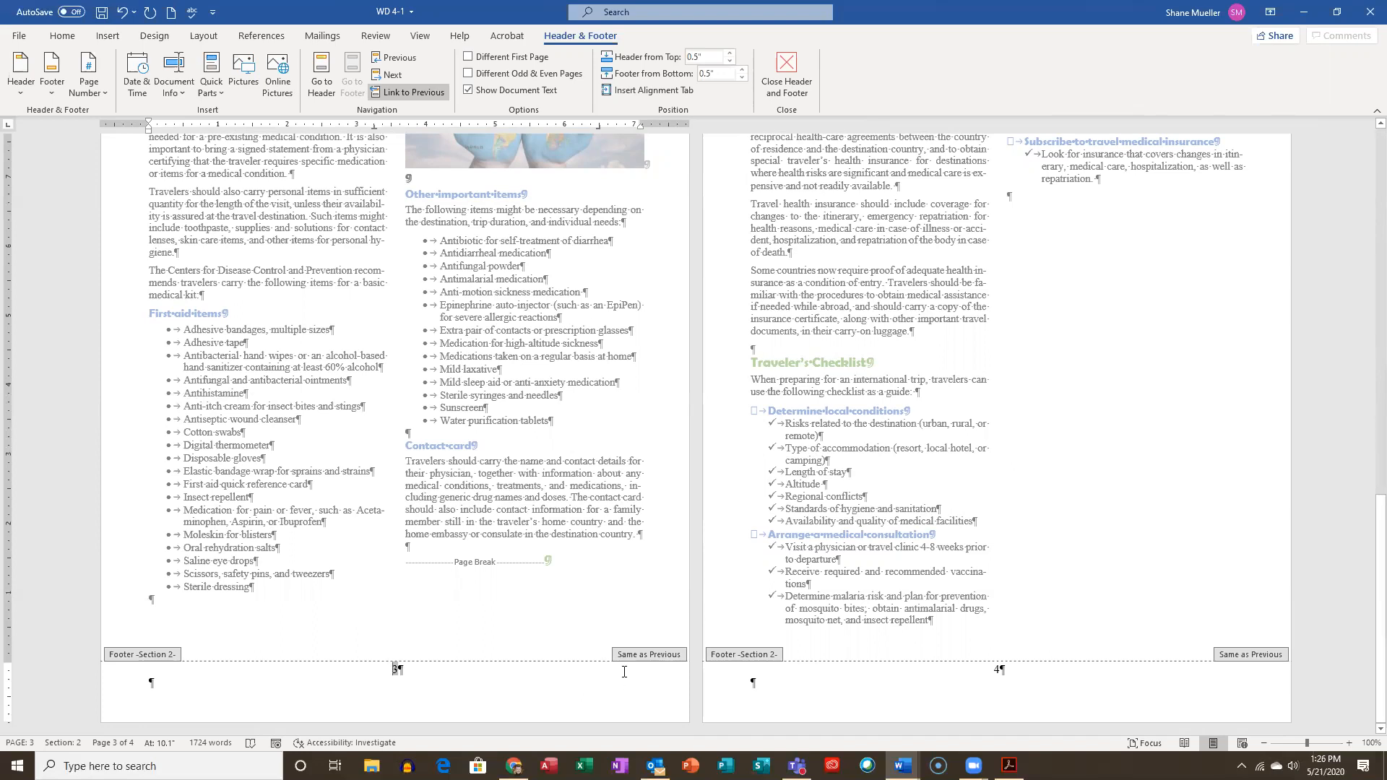
Turn on Different First Page for the Section 1 footer to leave the page number off page 1
scroll(744, 637, up, 5)
scroll(726, 520, up, 10)
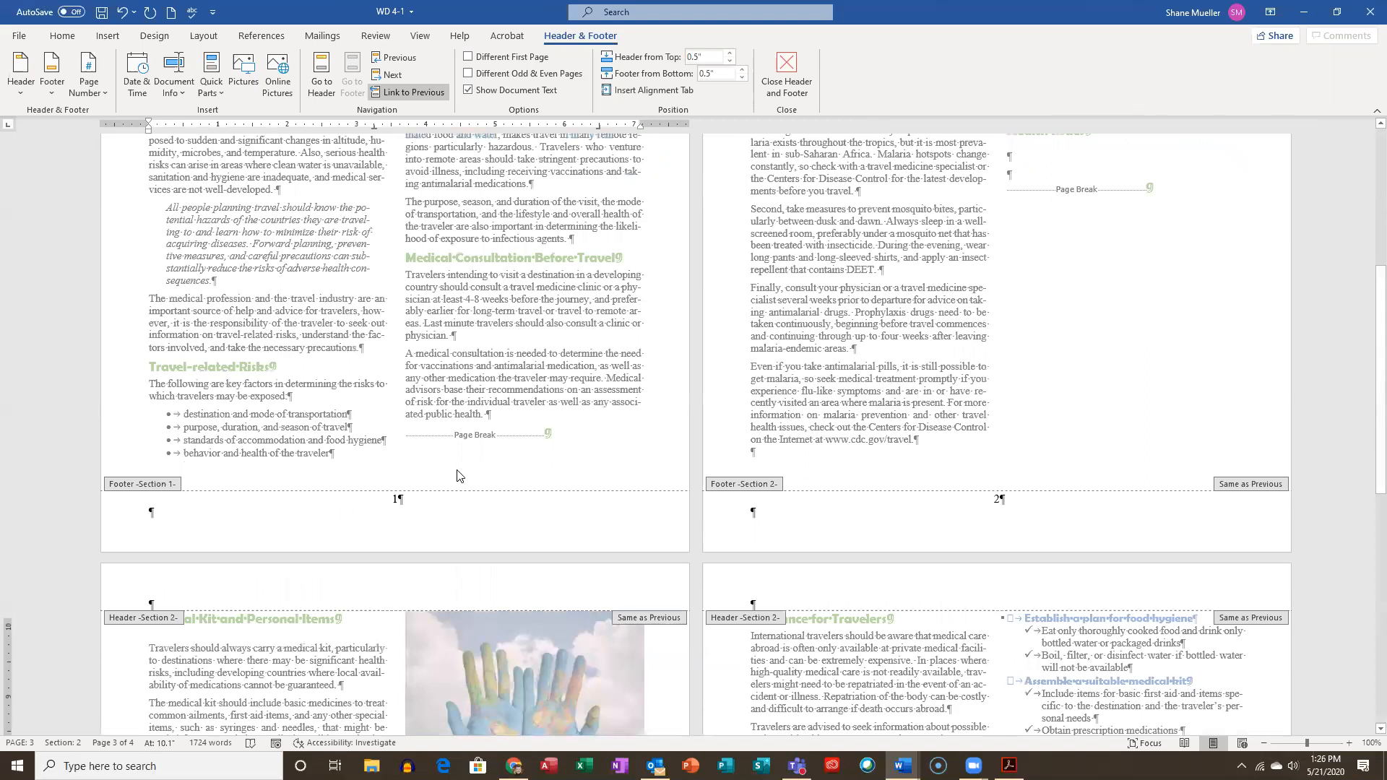
scroll(461, 480, up, 6)
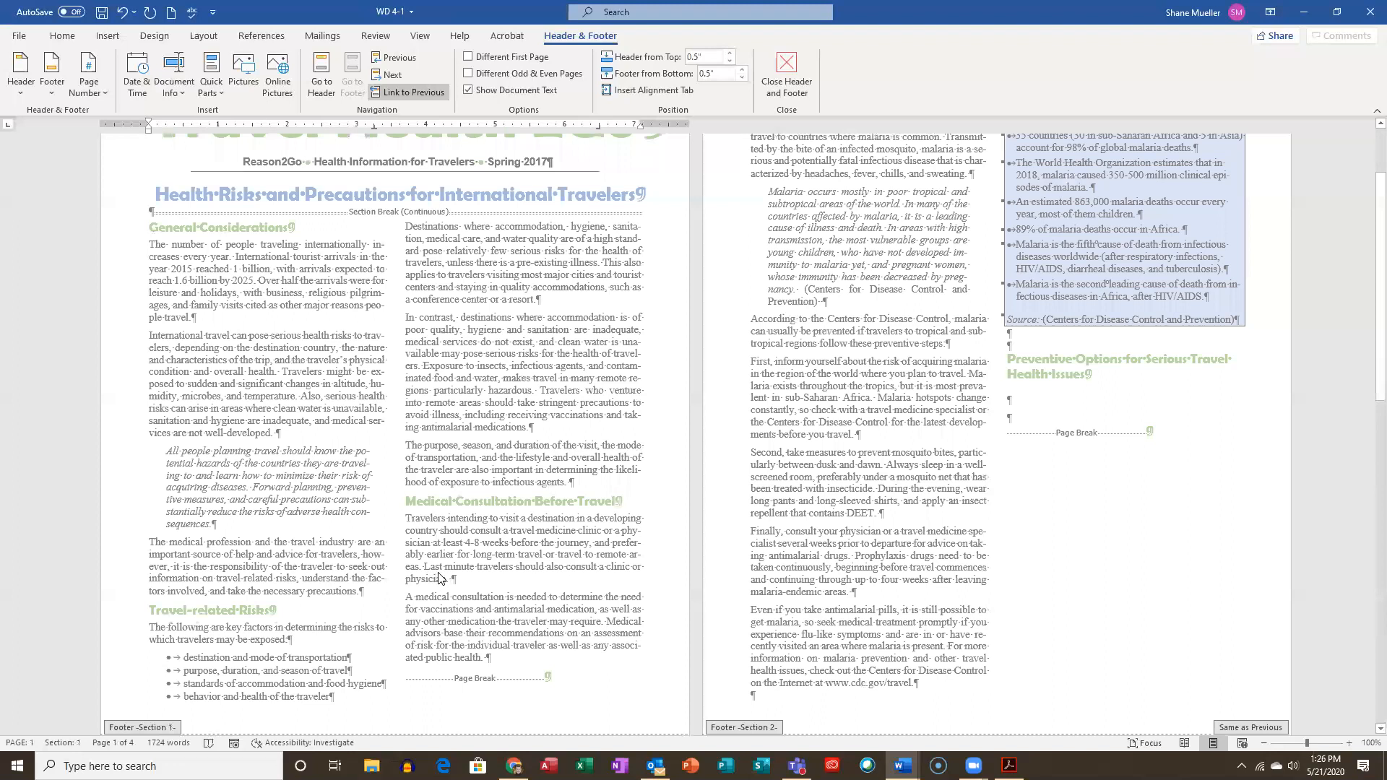
scroll(437, 577, down, 3)
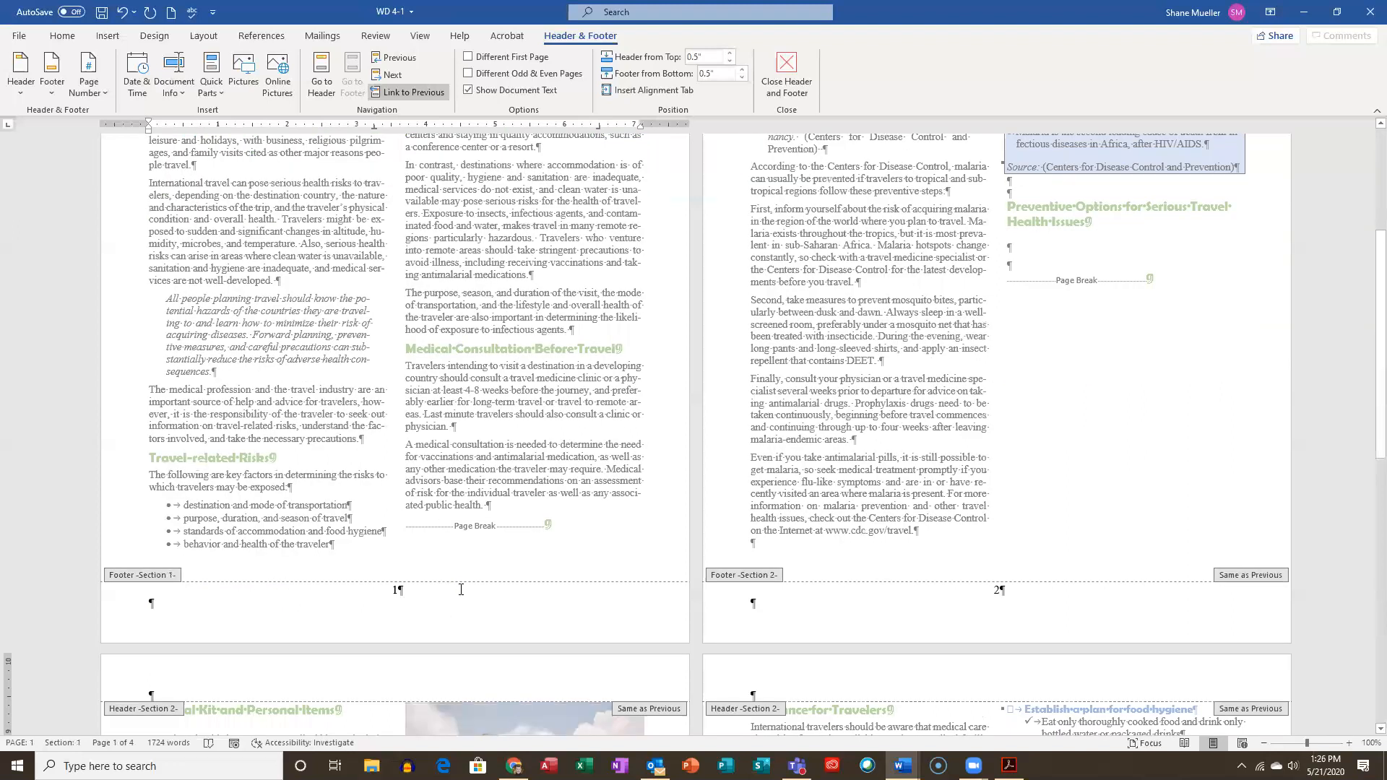
scroll(442, 606, up, 3)
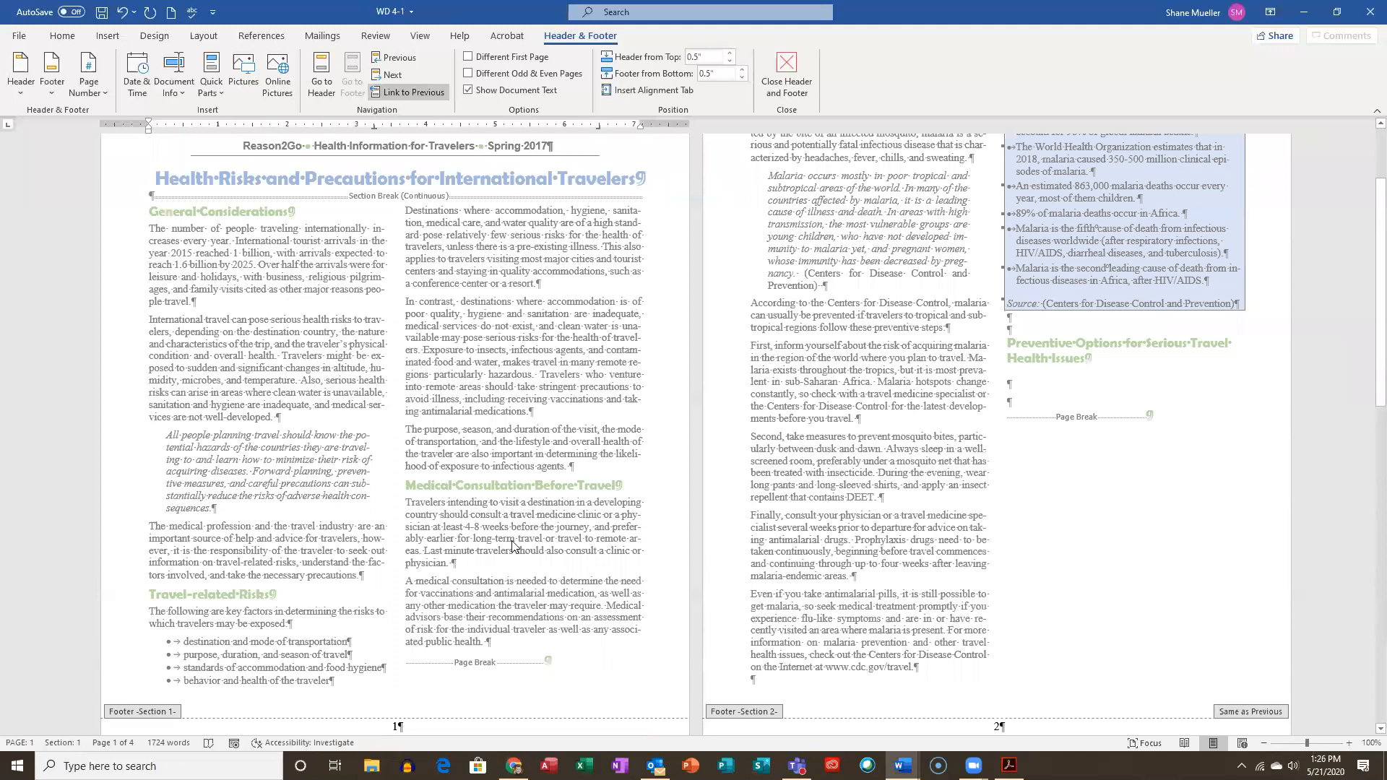
scroll(469, 477, down, 6)
click(462, 484)
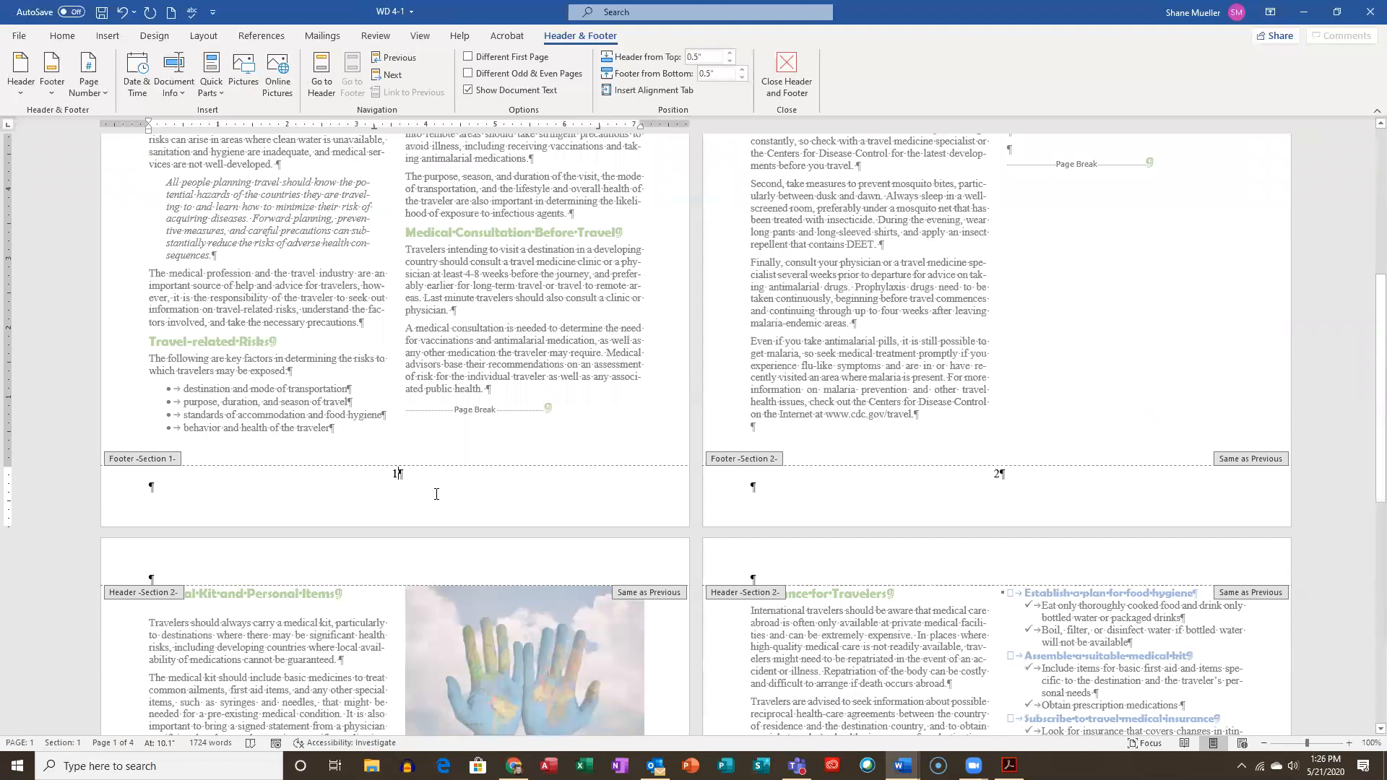
click(468, 57)
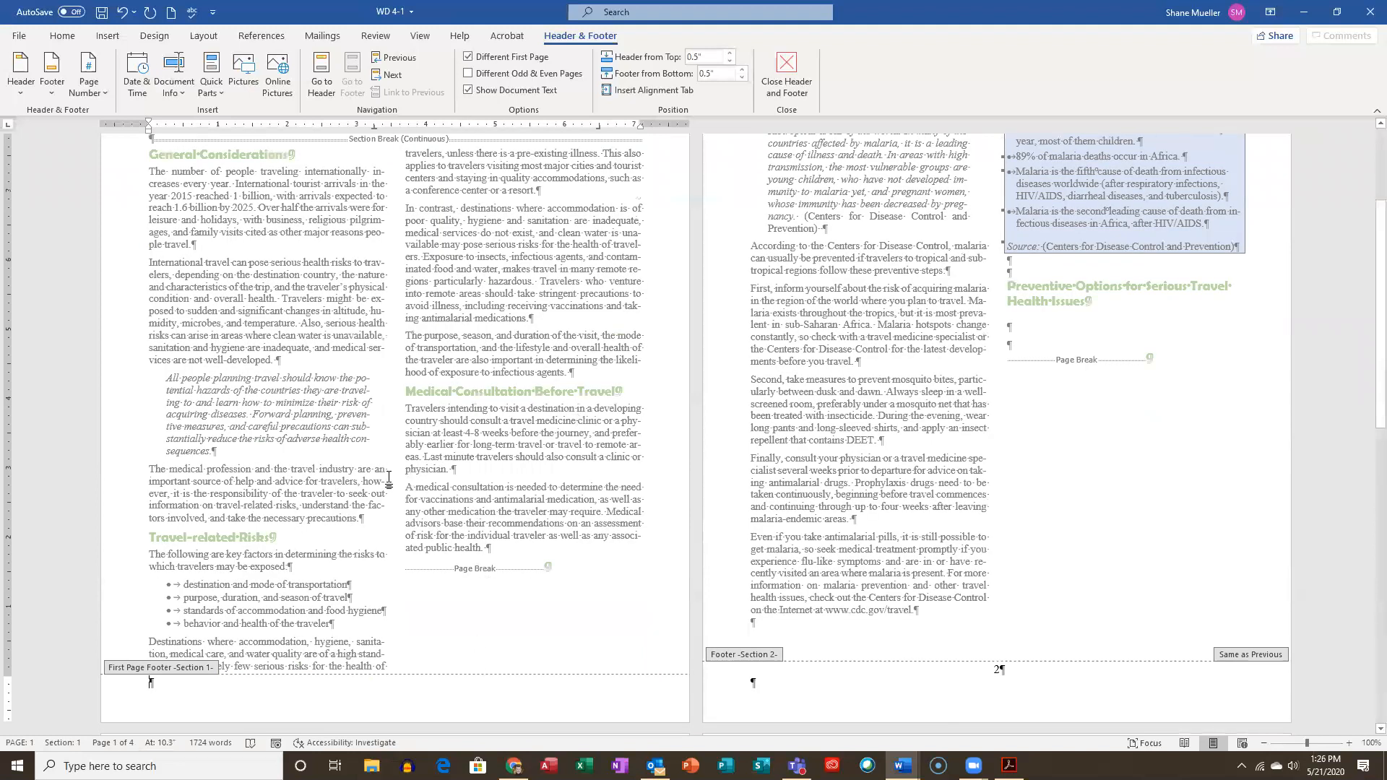
Insert the built-in Blank header in the first page header of Section 1
scroll(598, 482, down, 5)
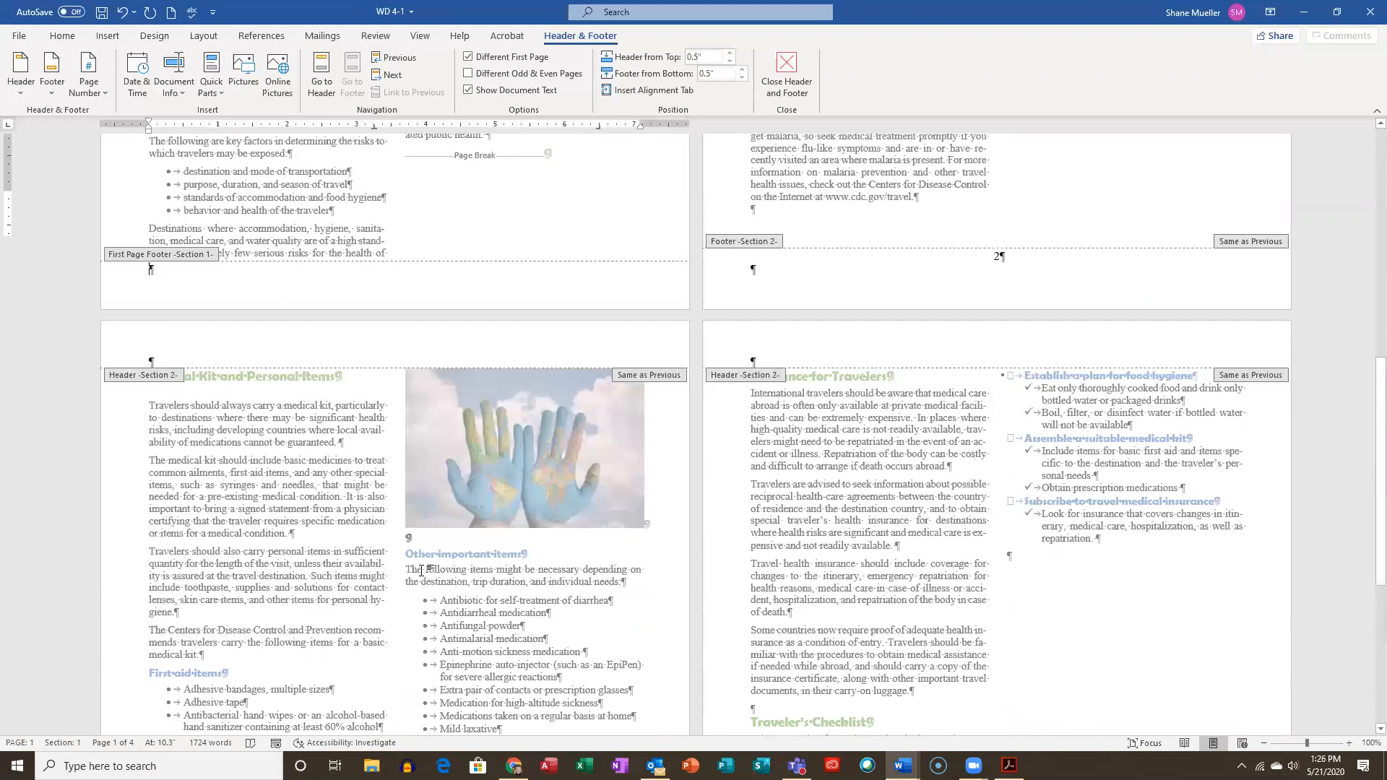
scroll(448, 563, up, 4)
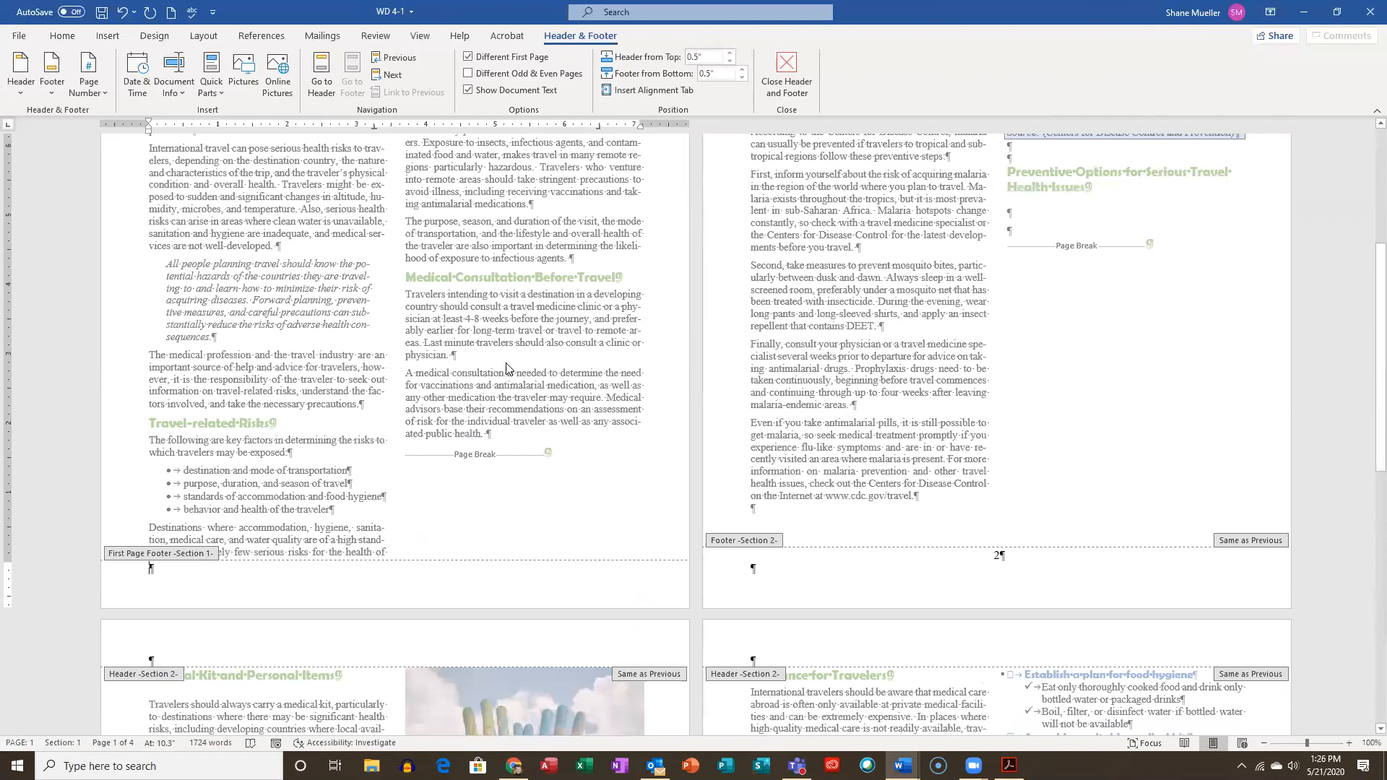
scroll(409, 408, up, 1)
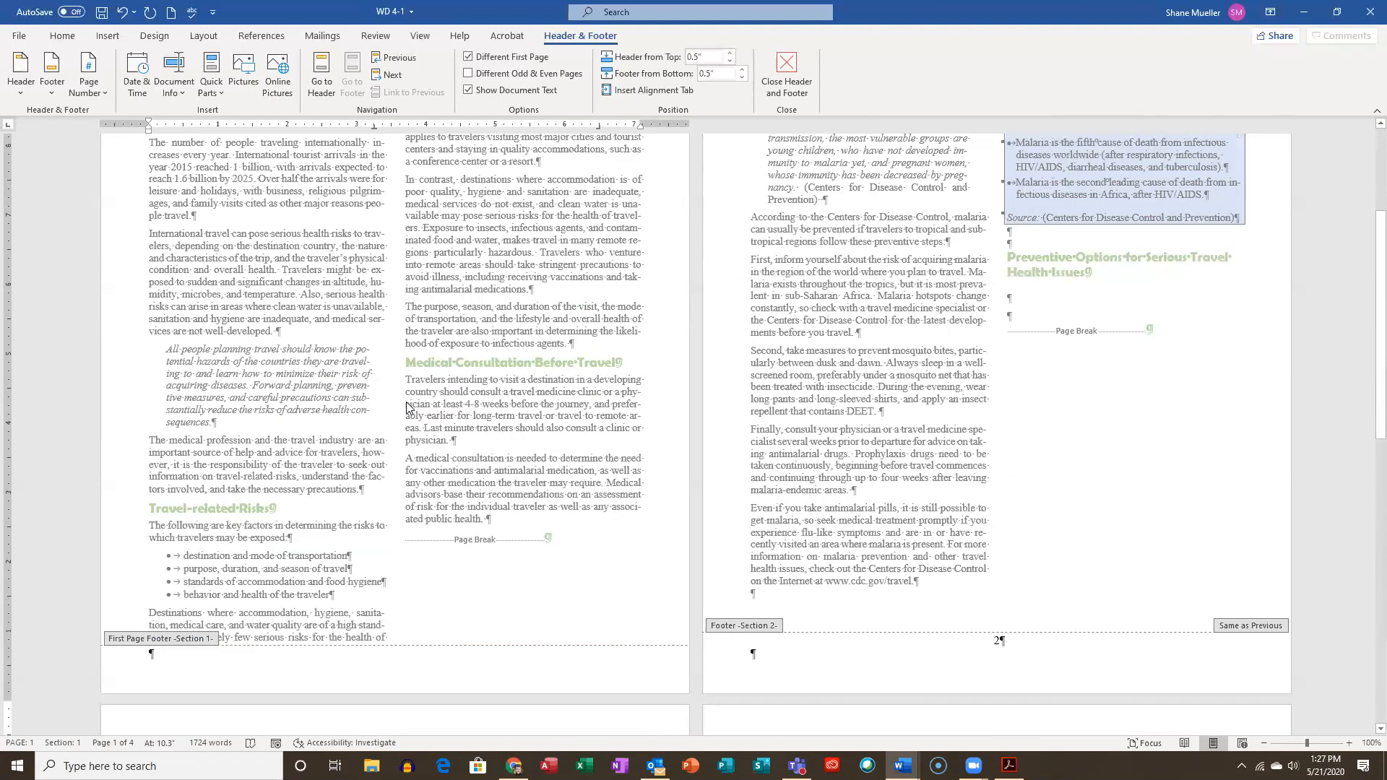
scroll(407, 408, up, 3)
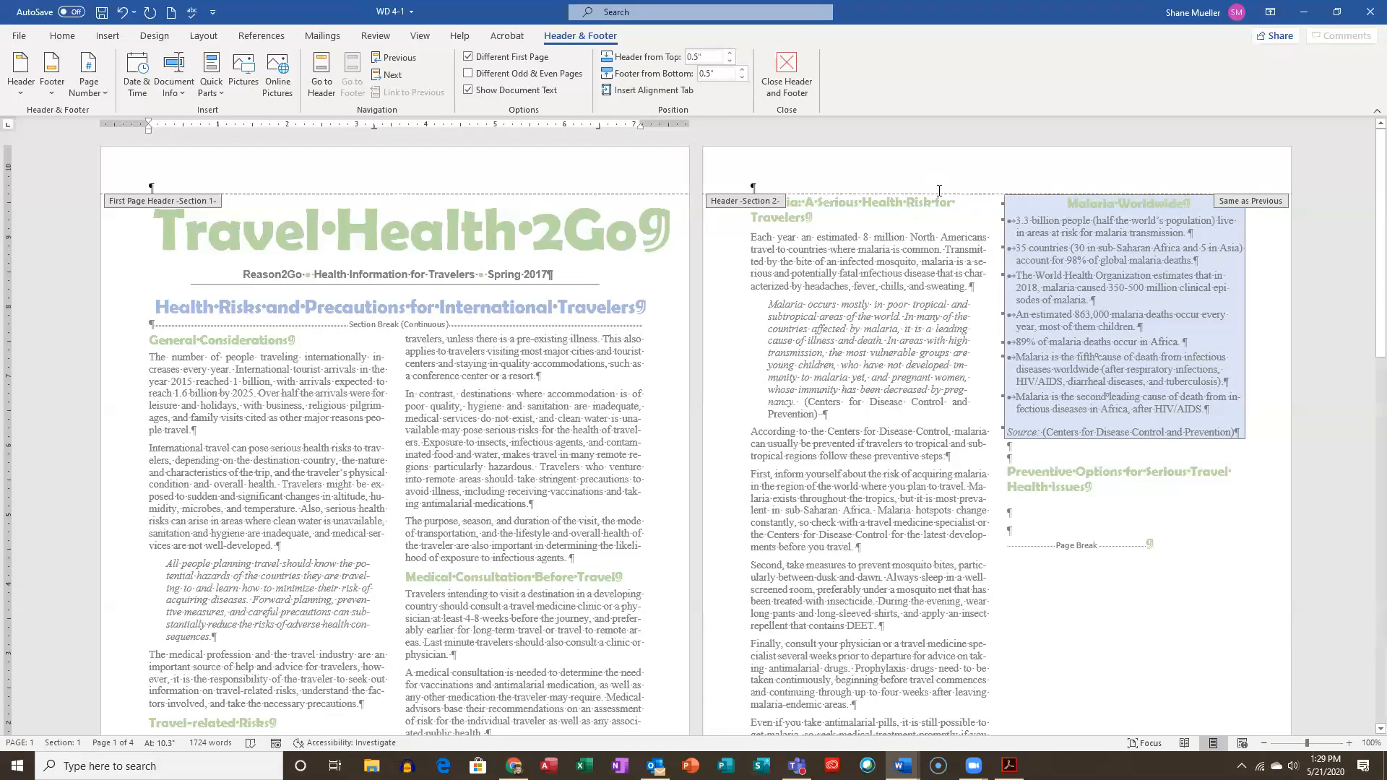
click(480, 169)
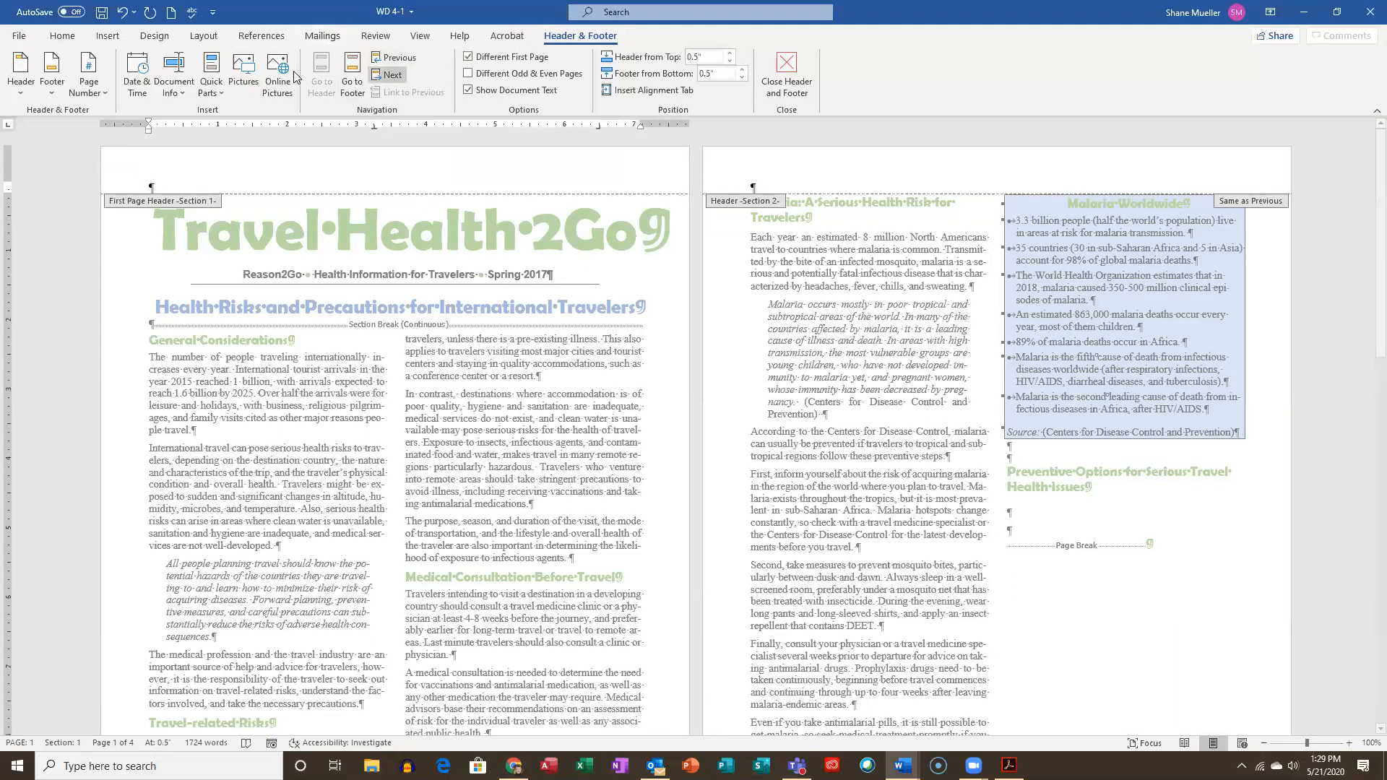
click(22, 85)
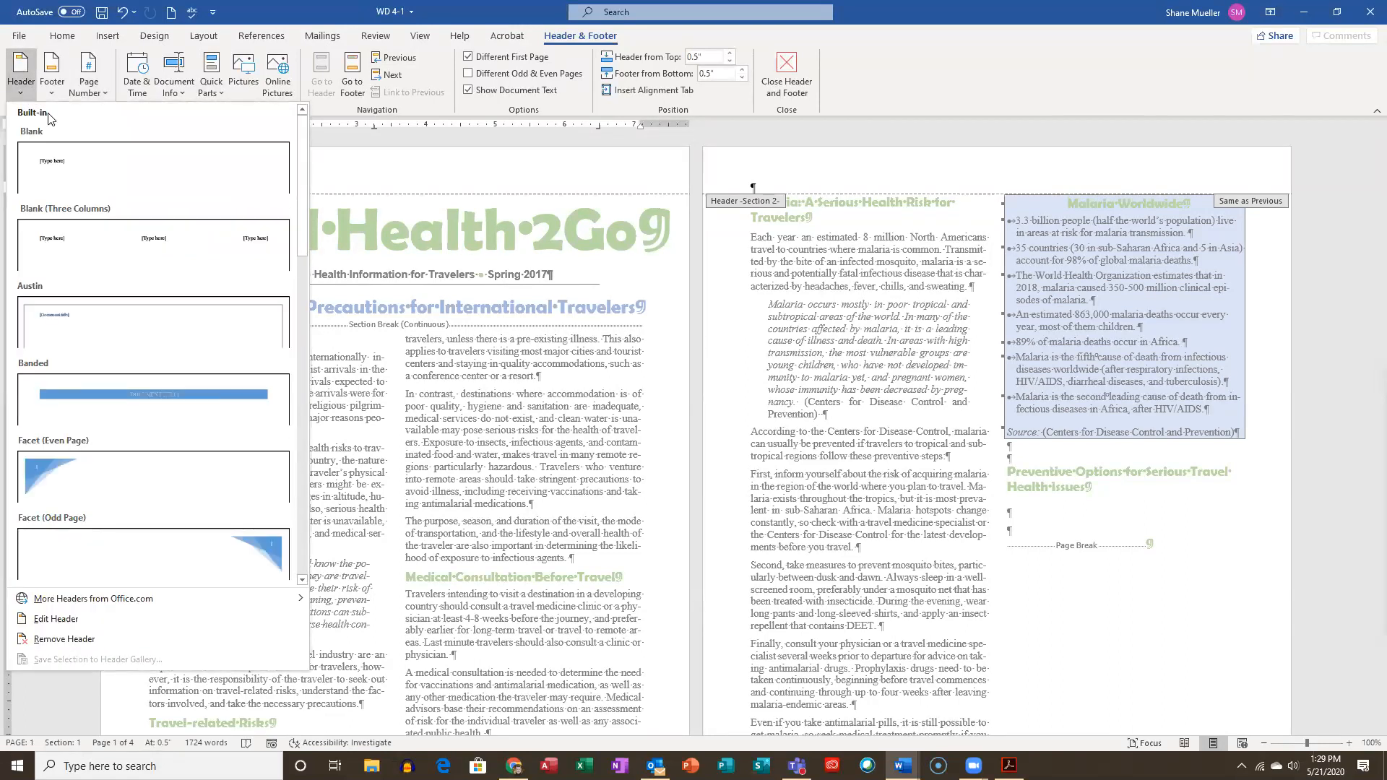
click(102, 165)
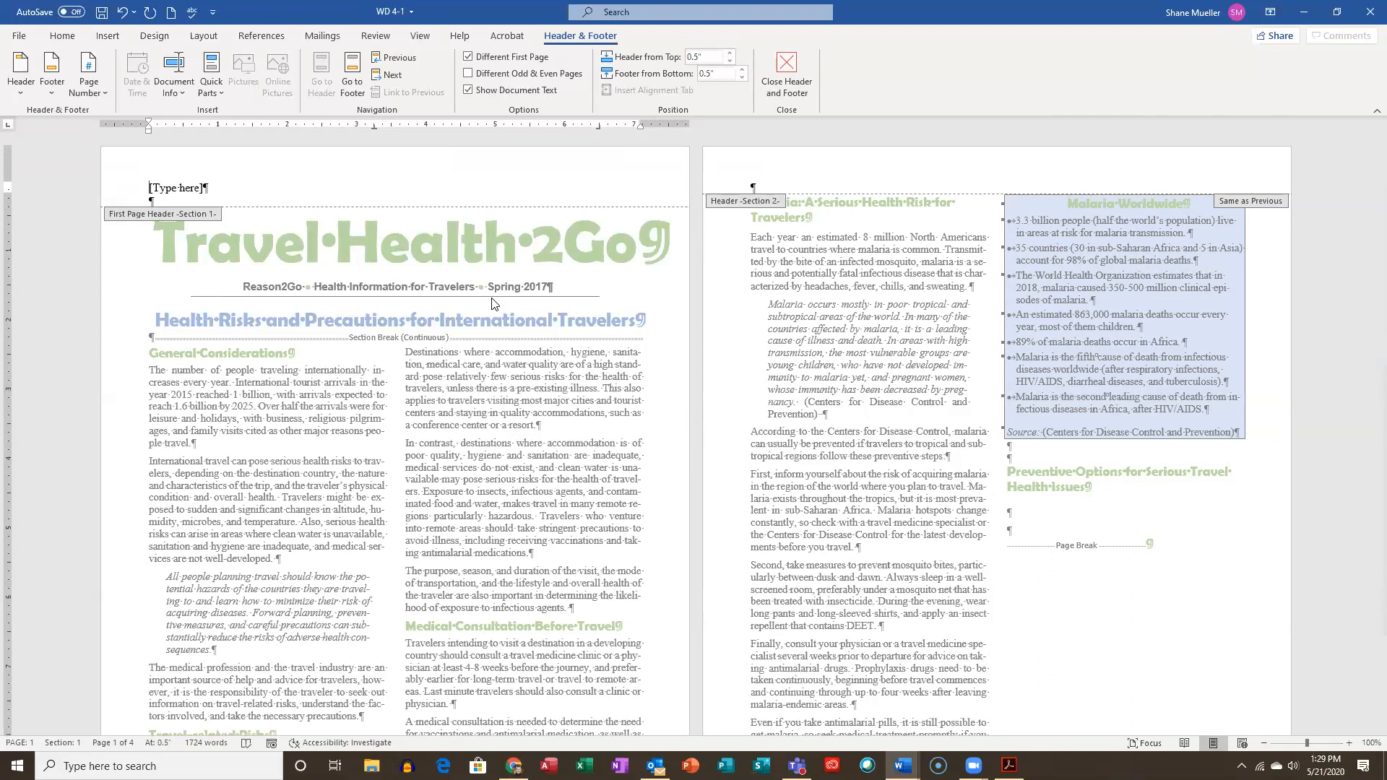
text(Reas)
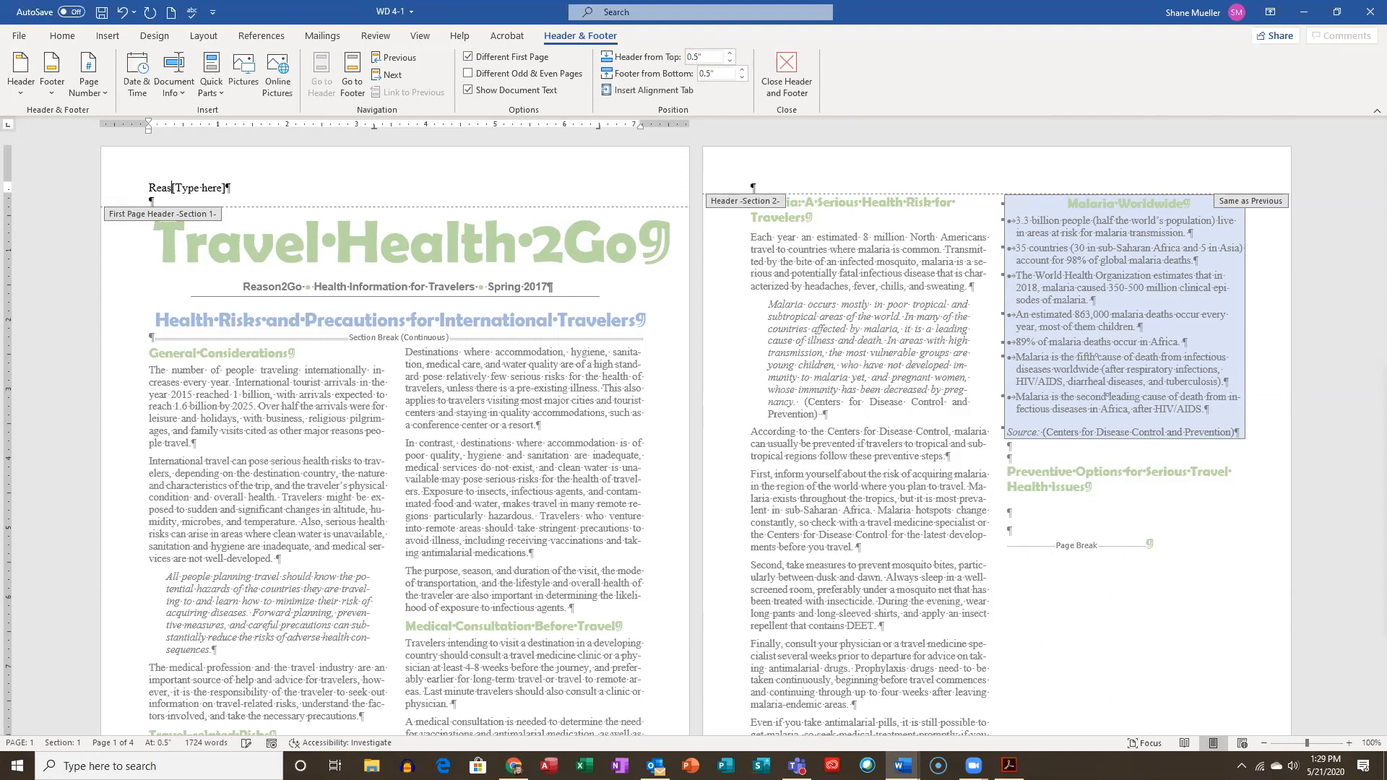
text(on2Go Healt)
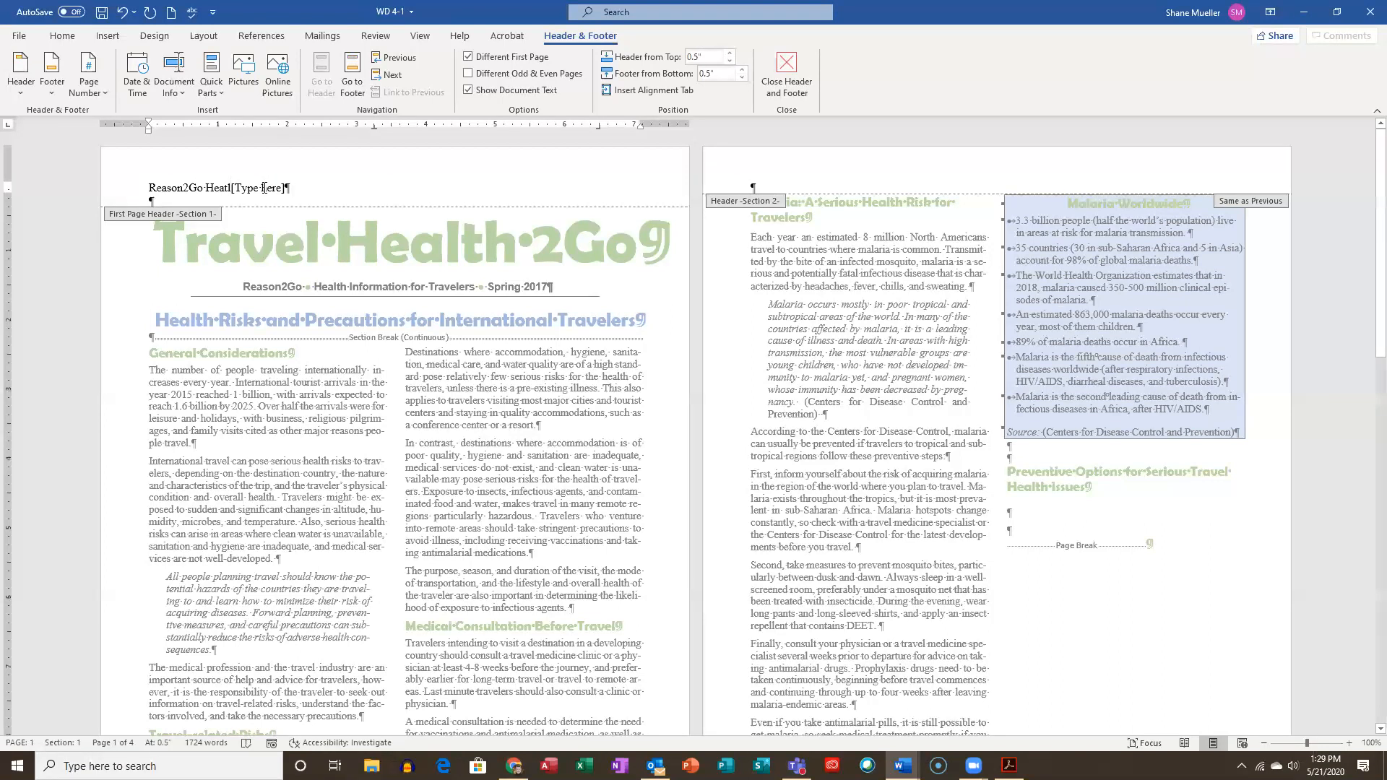
click(162, 188)
key(Delete)
key(Delete)
key(Delete)
key(Delete)
key(Delete)
key(Delete)
key(Delete)
key(Delete)
key(Delete)
key(Delete)
key(Delete)
key(Delete)
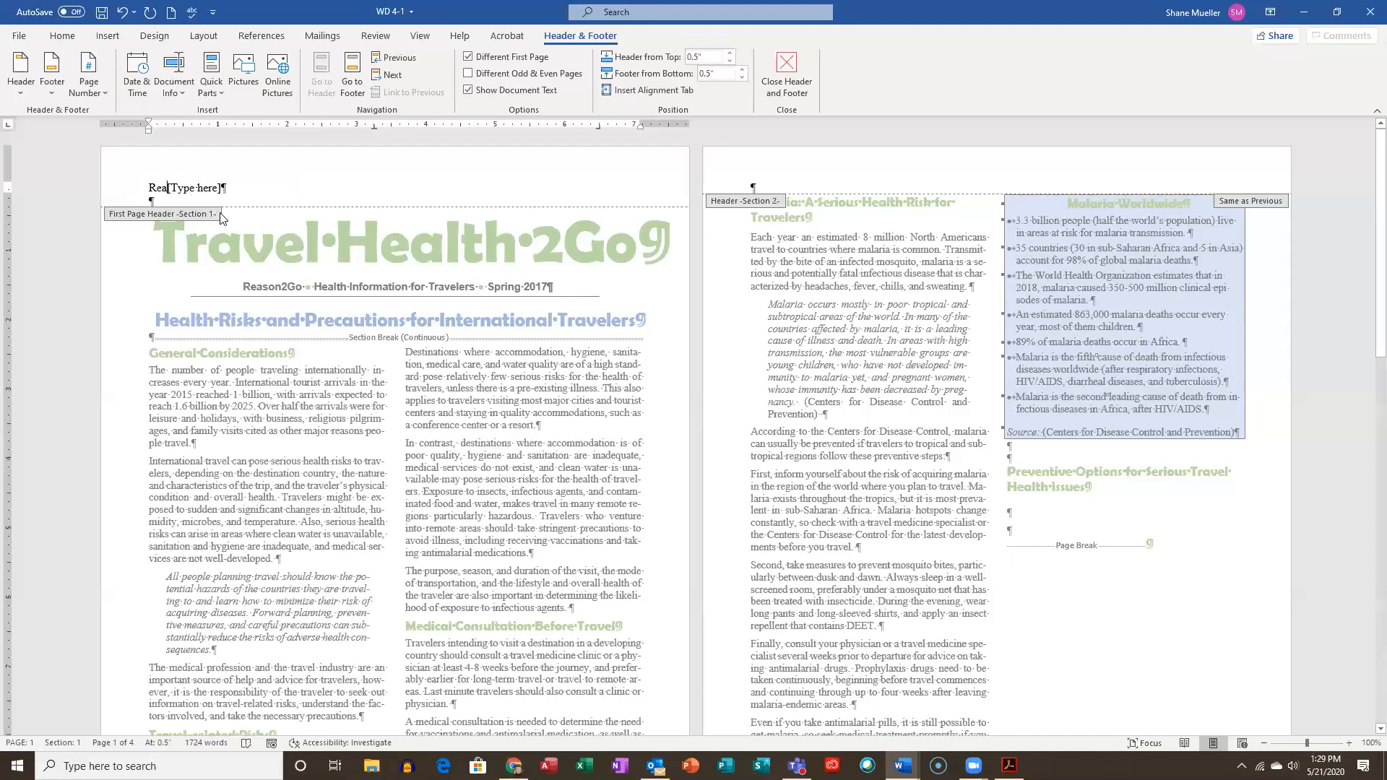
key(BackSpace)
key(BackSpace)
key(BackSpace)
Replace the placeholder in the first page header with "Reason2Go Health Information for Travelers" and center it
click(182, 187)
text(Reas)
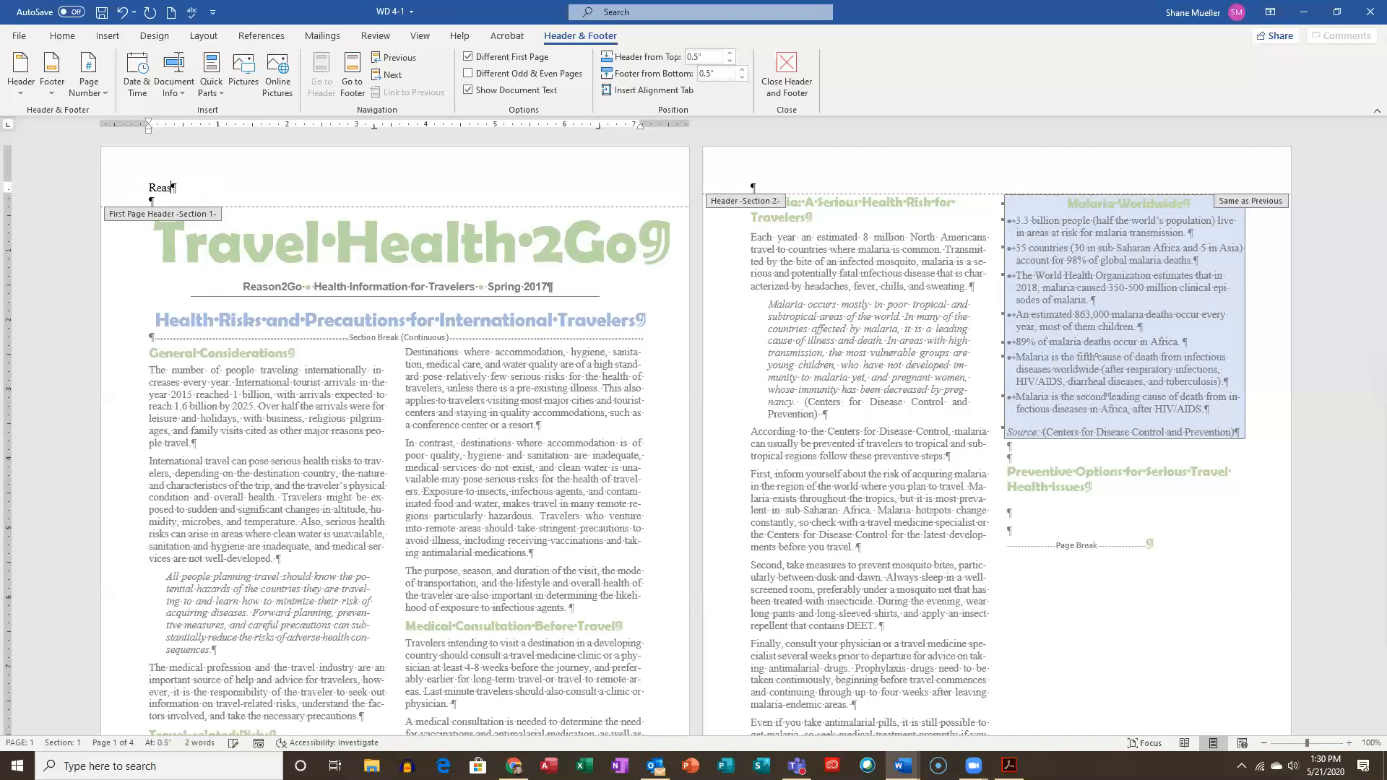
text(on2Go )
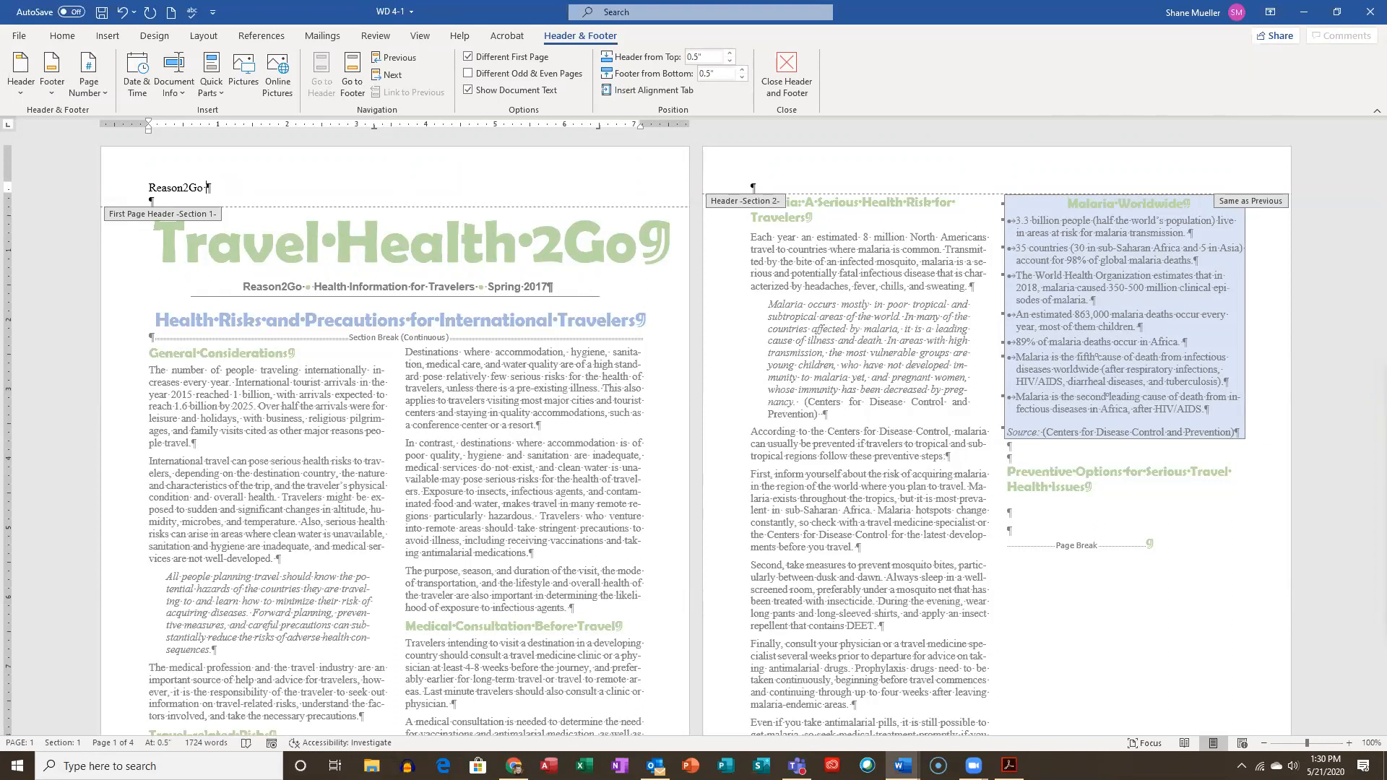
text(Health Information for Travelers)
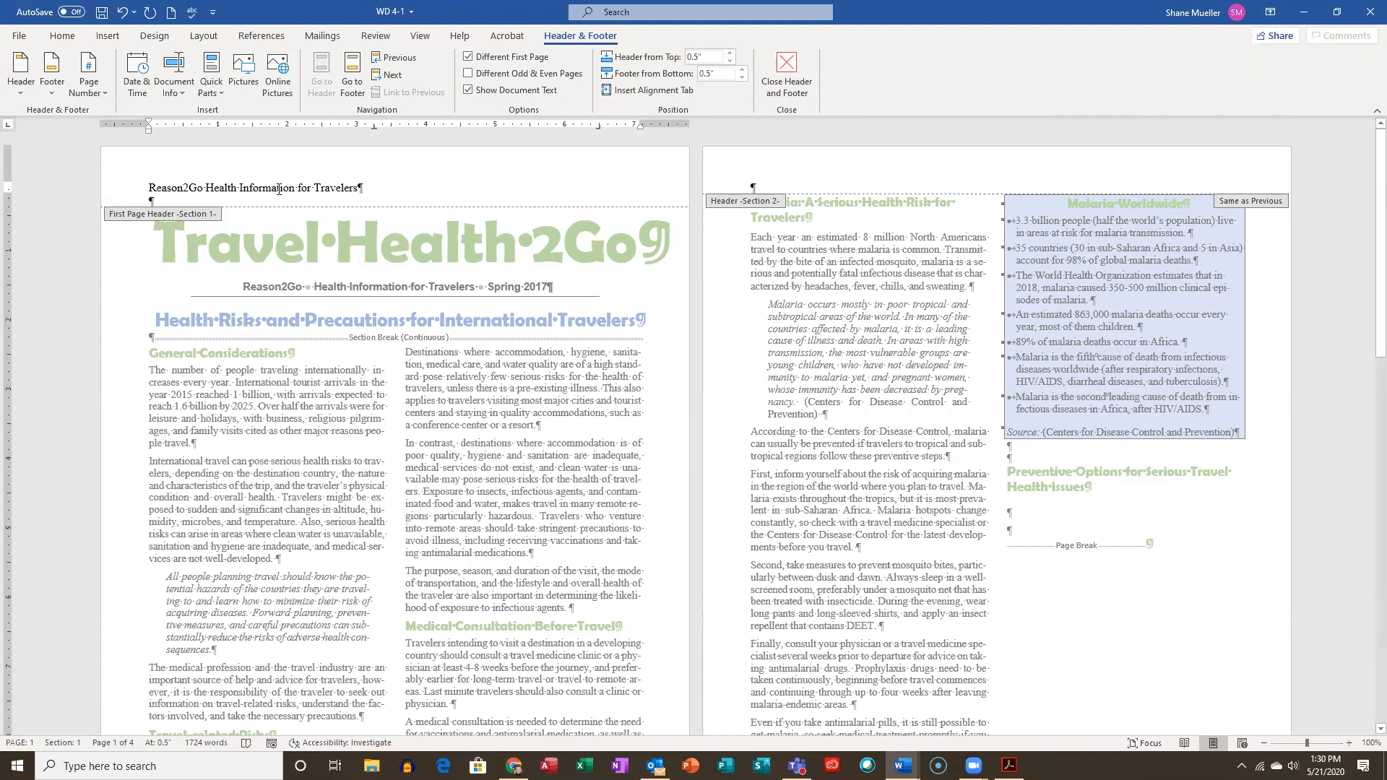
key(ctrl+e)
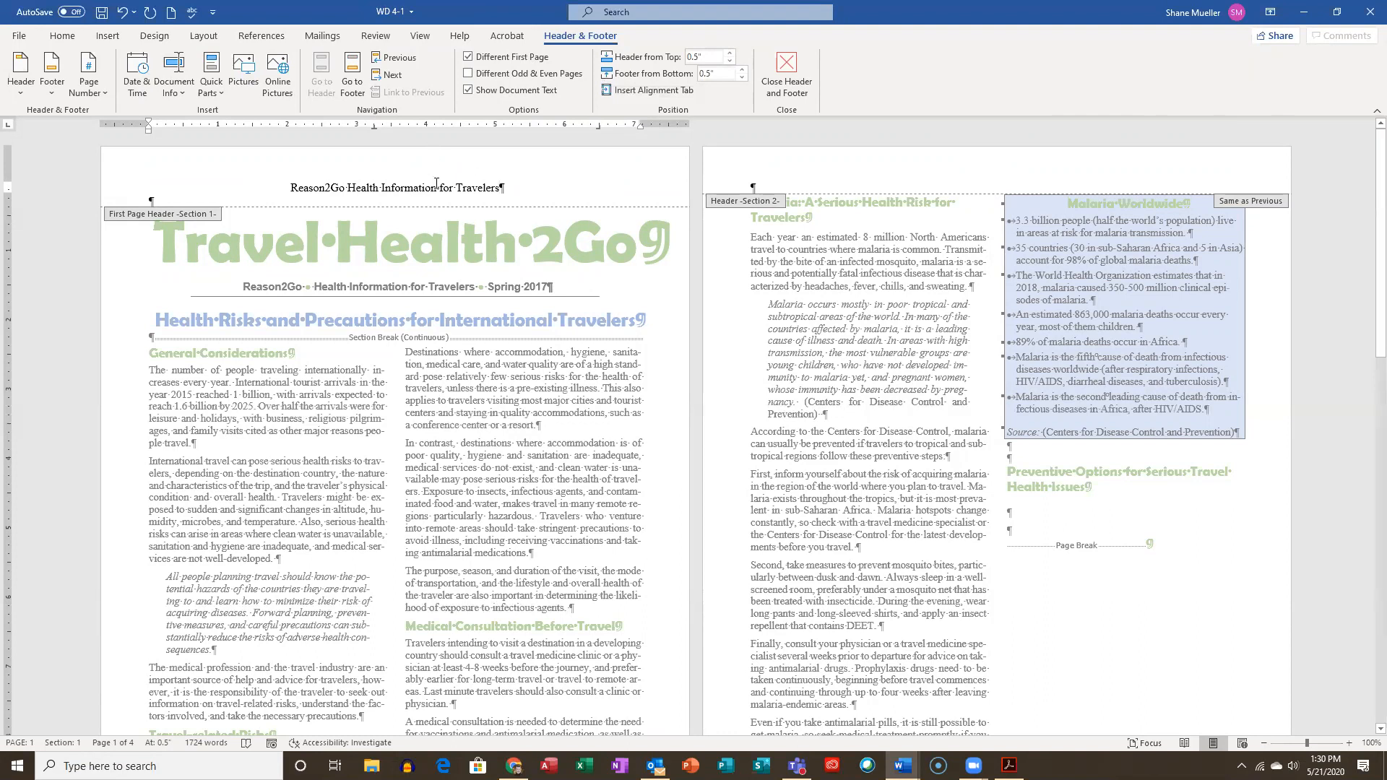
Format the first page header text in Berlin Sans FB Demi with the blue theme font color
drag(515, 186, 276, 182)
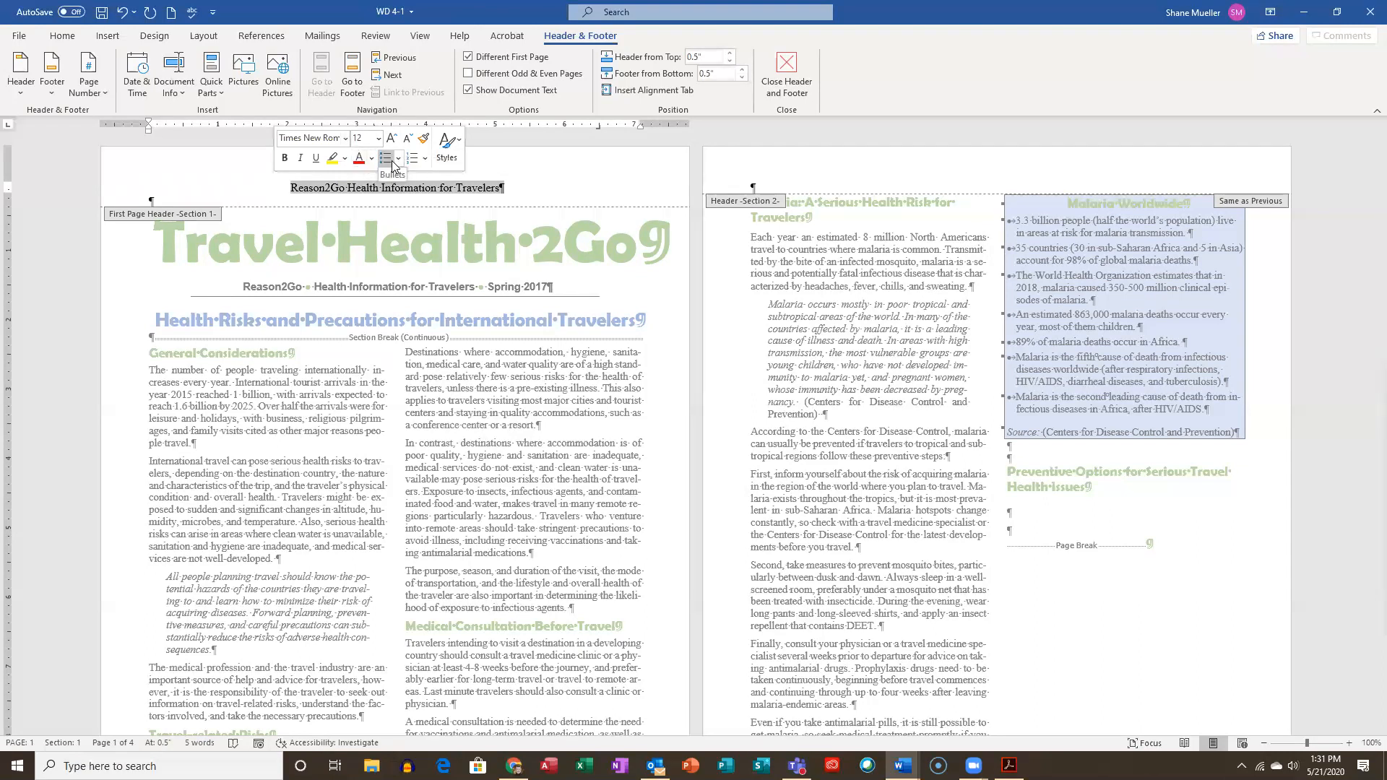
click(345, 139)
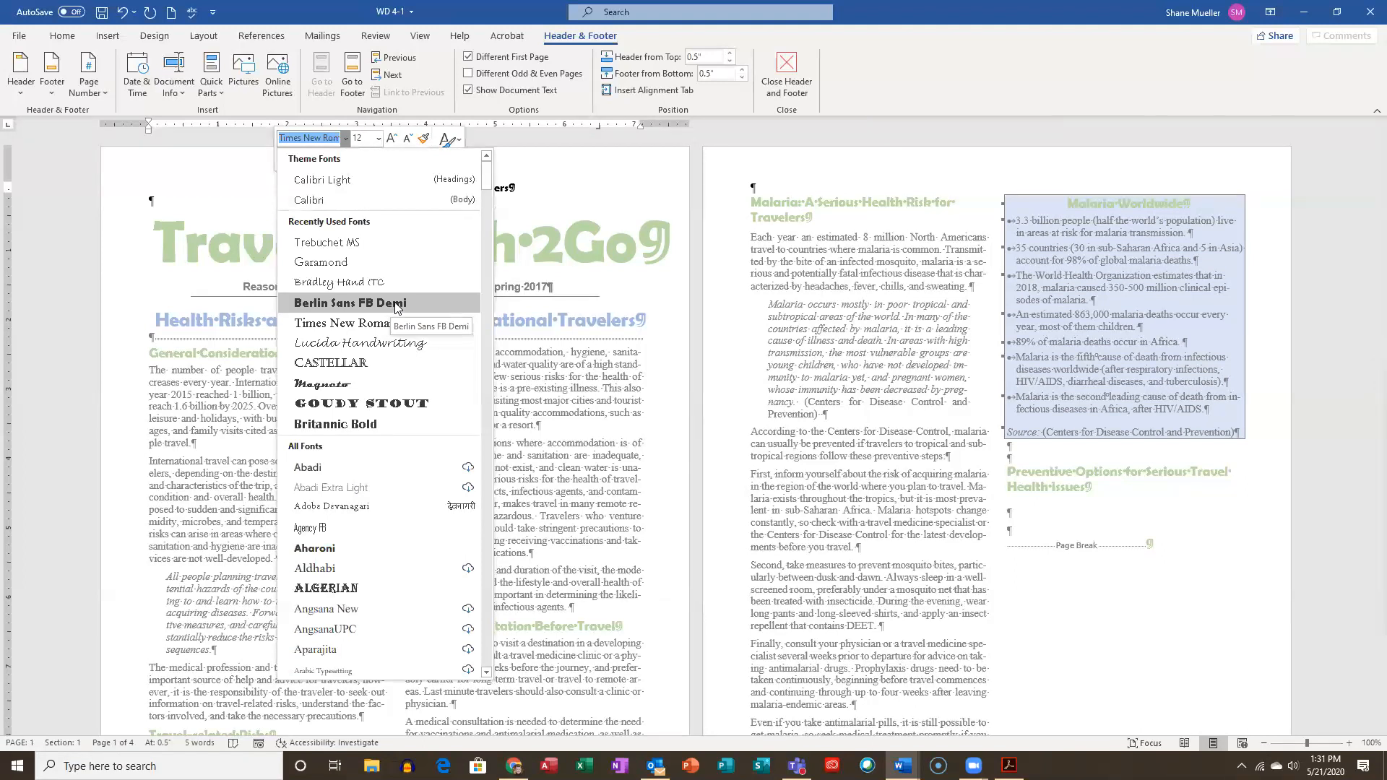
click(396, 303)
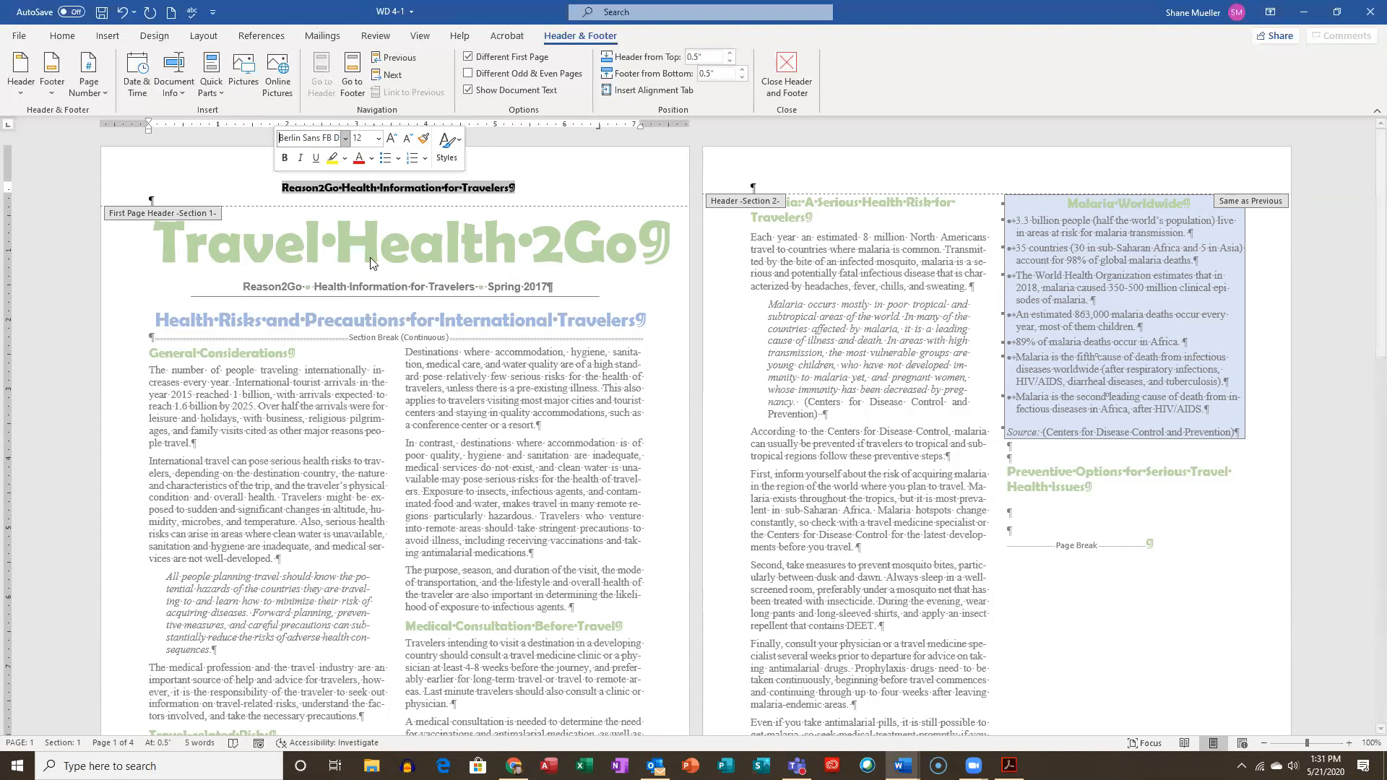
click(371, 159)
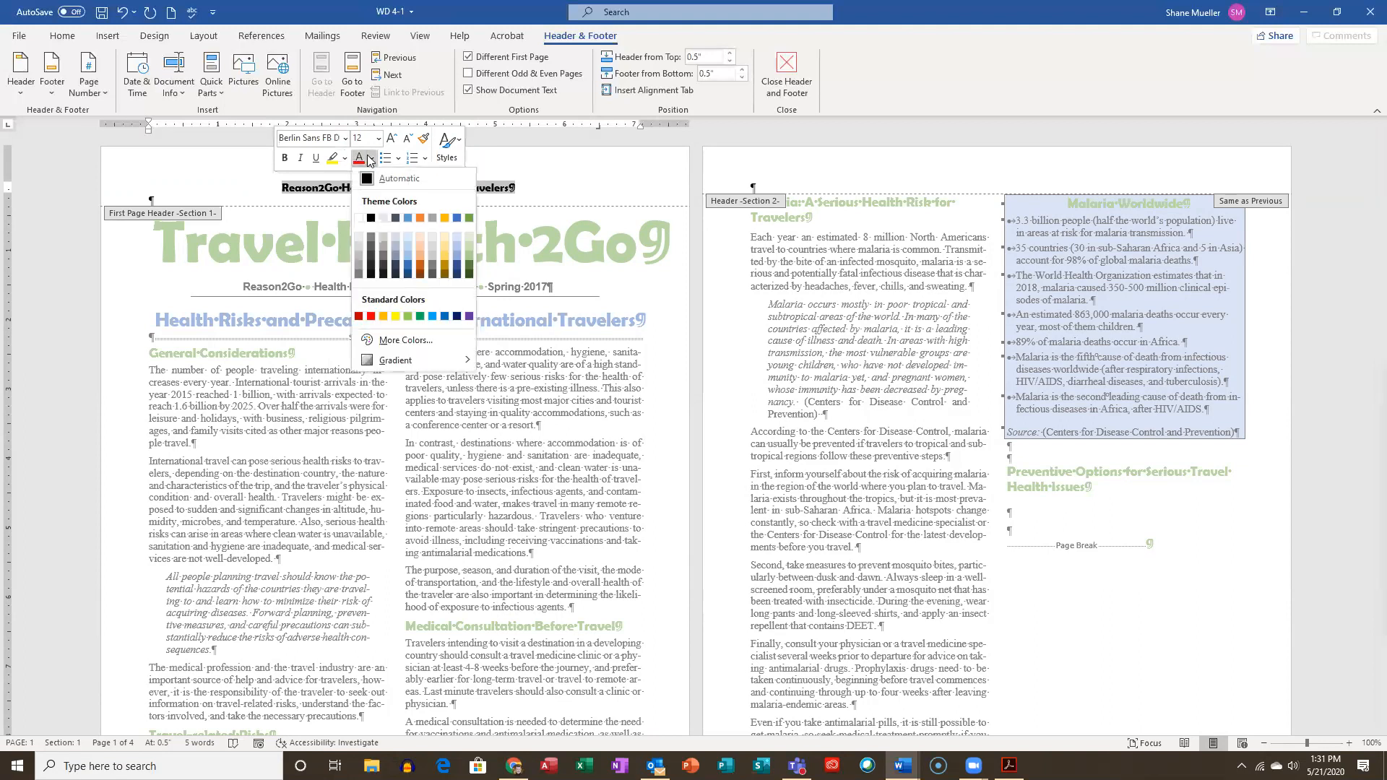
click(457, 217)
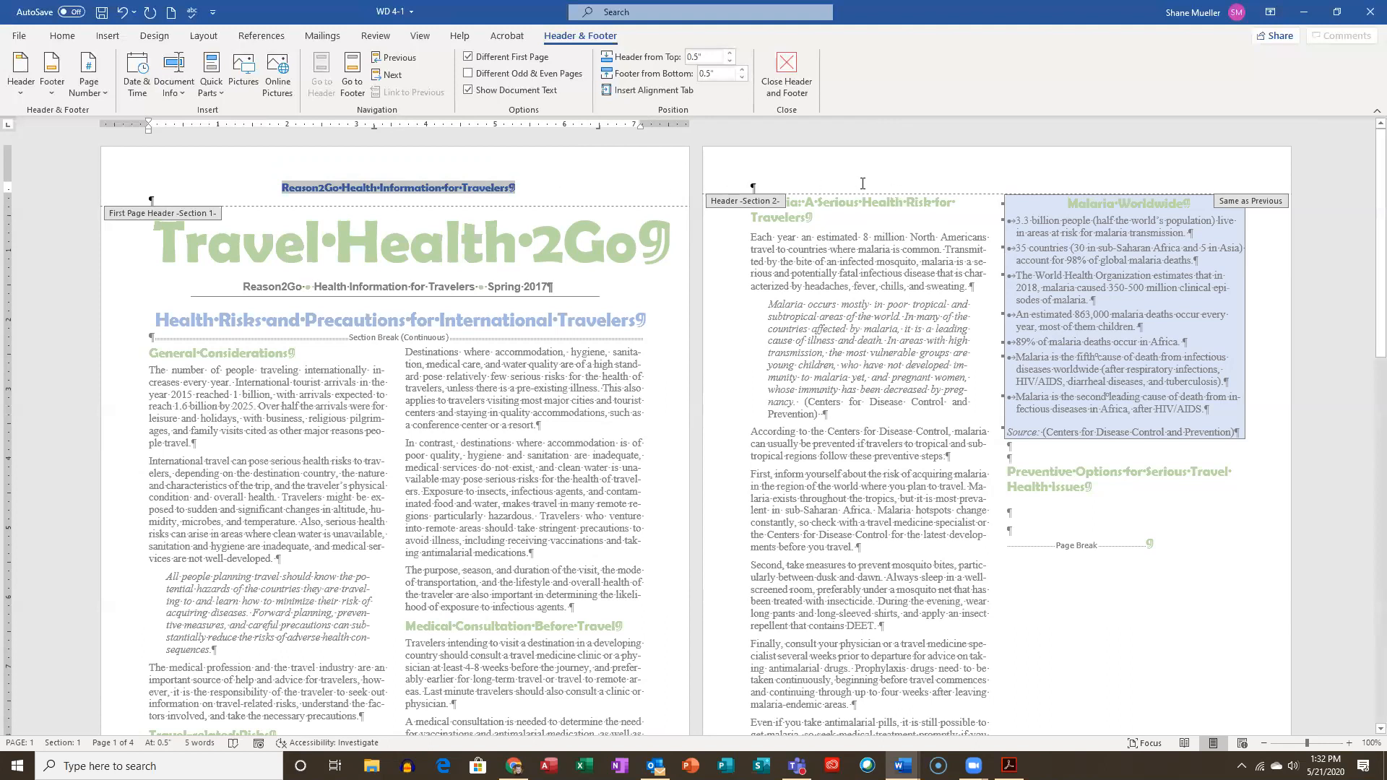
Insert the built-in Blank header in the Section 2 header on page 2 with the centered text "Reason2Go Health Information for Travelers"
click(883, 178)
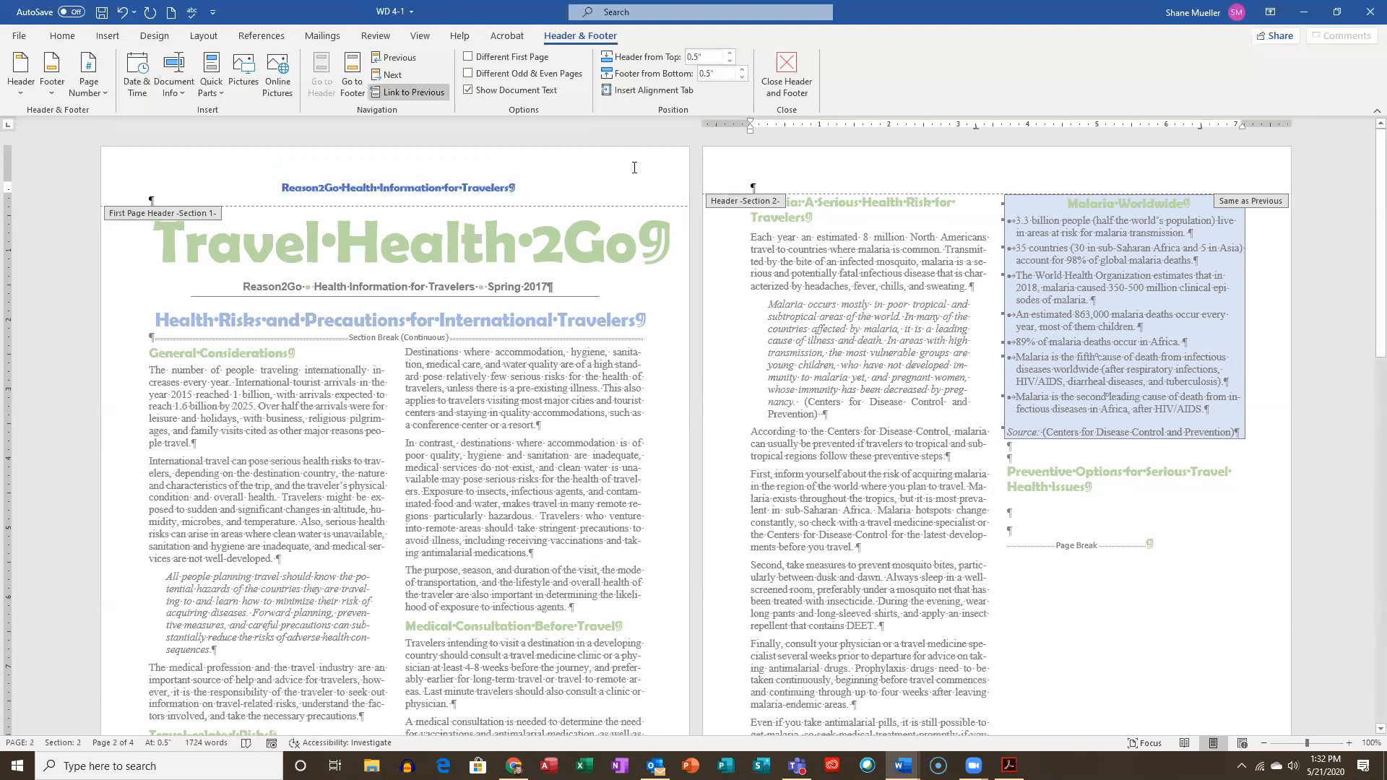
click(20, 68)
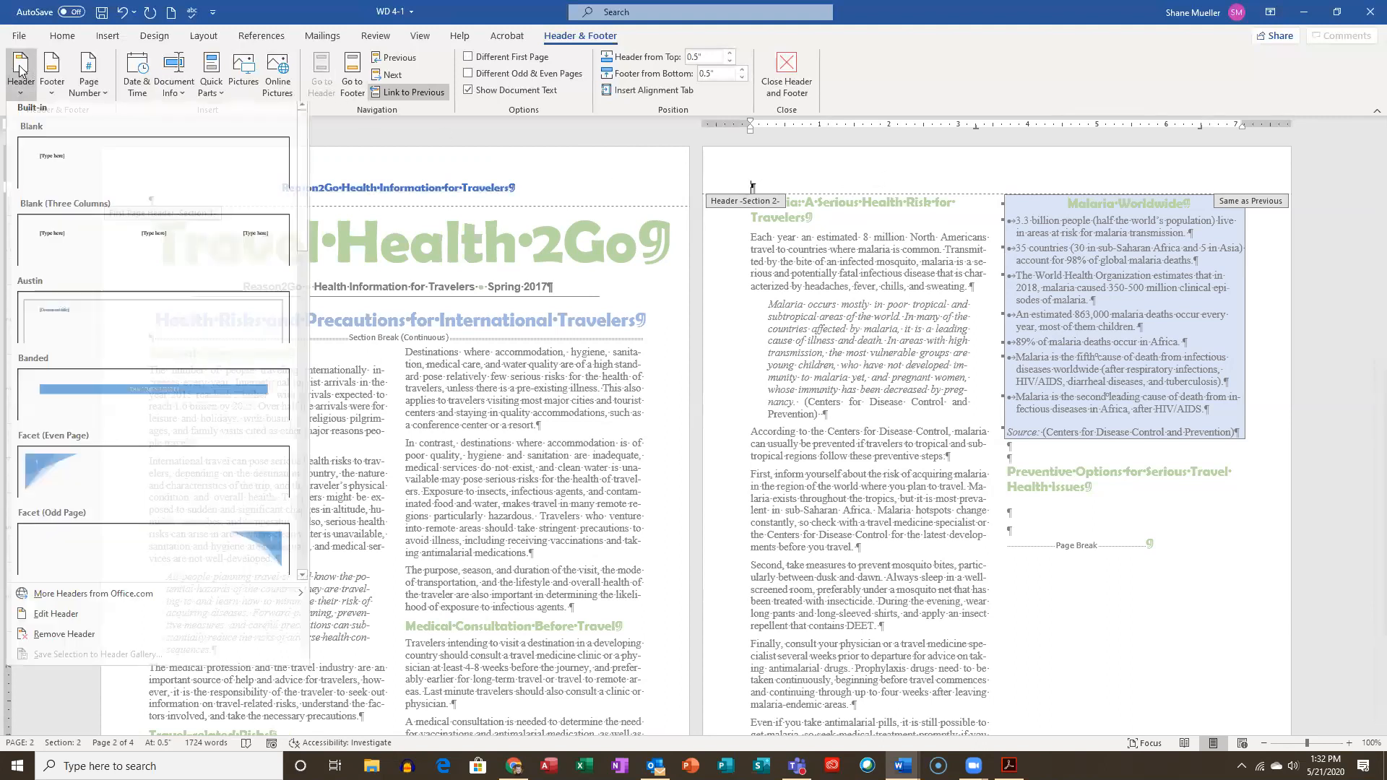
click(64, 162)
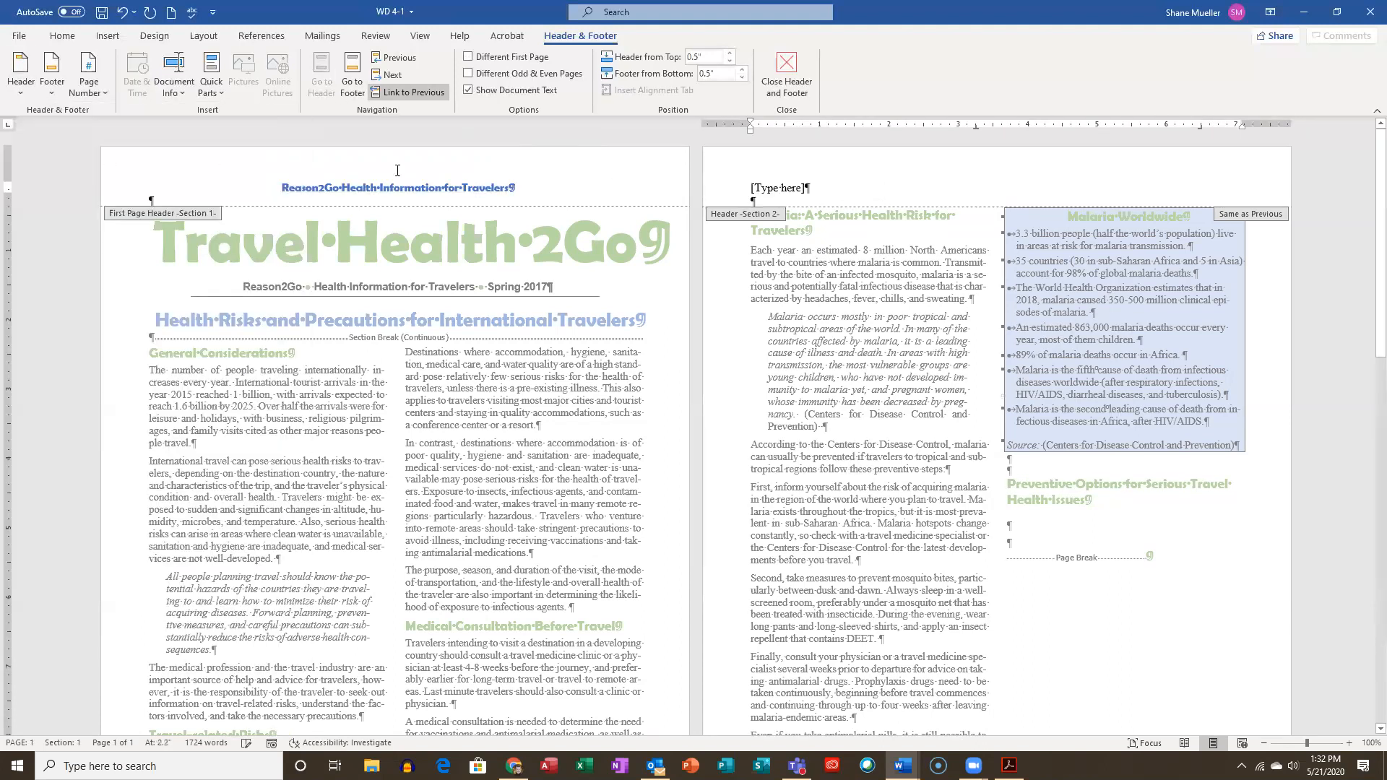
click(783, 186)
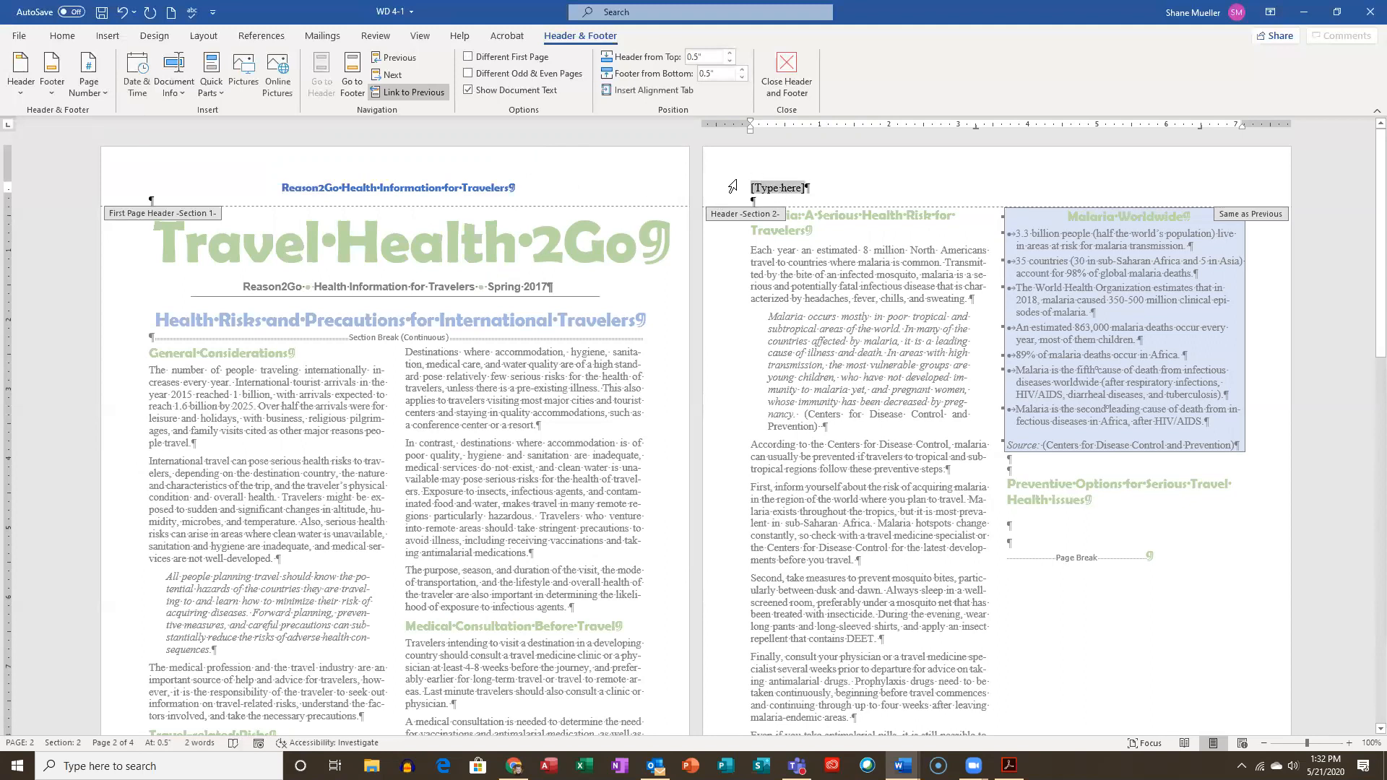
text(Reason)
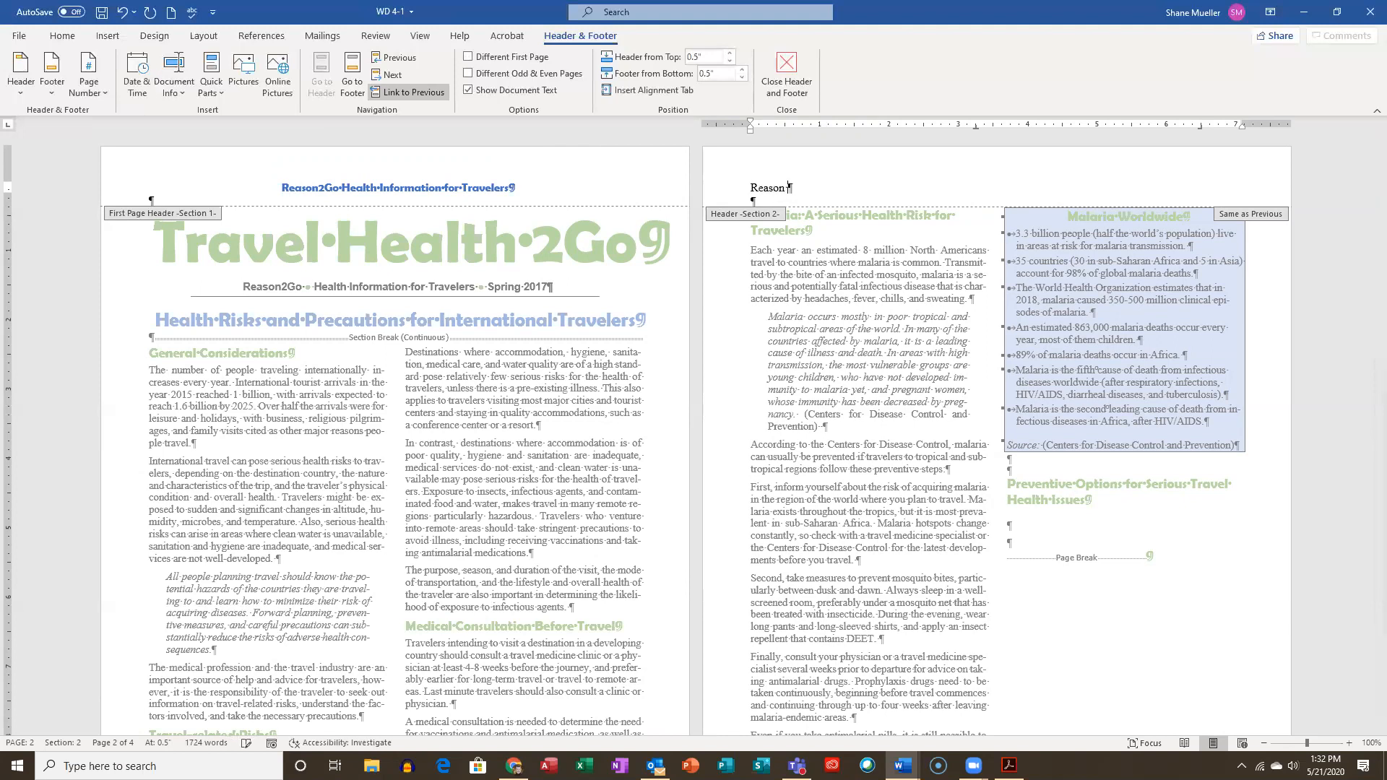
text(2Go Health Informa)
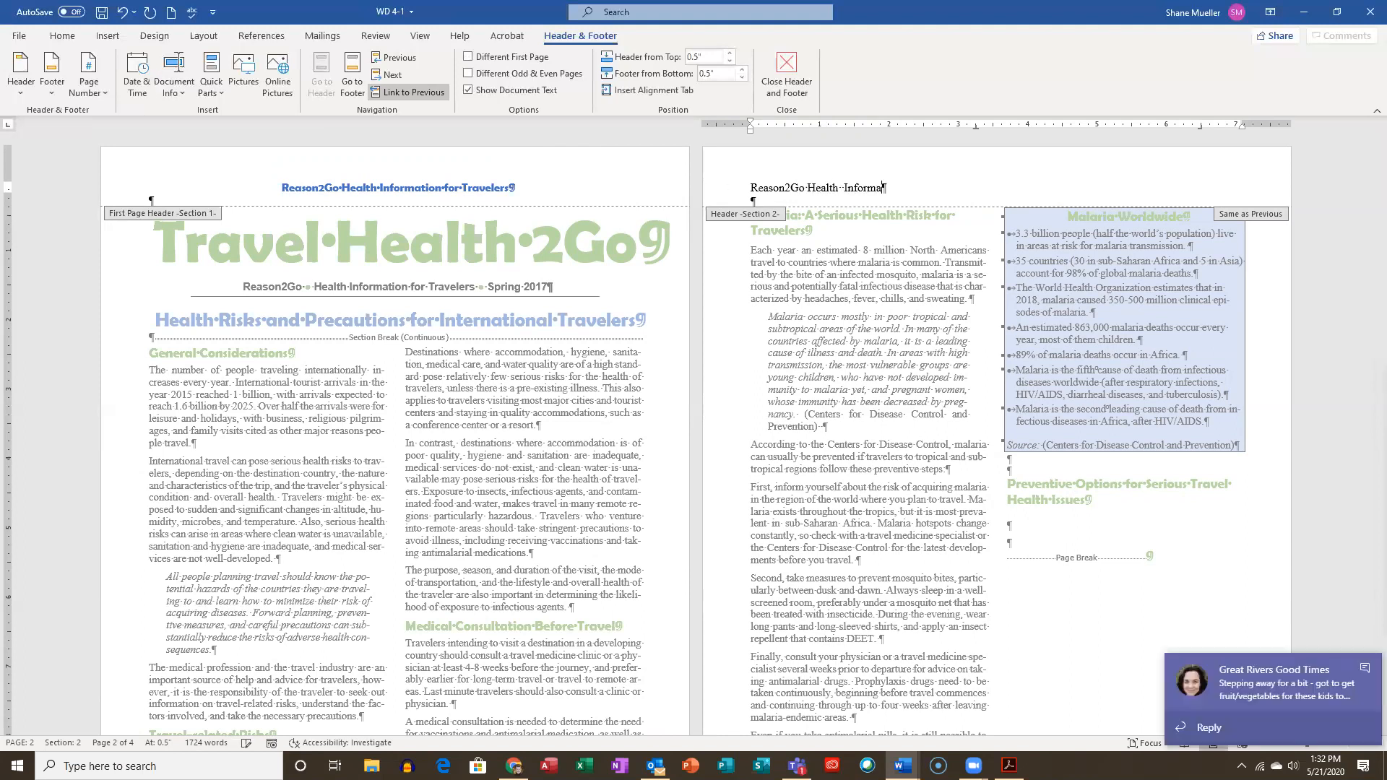
text(tion for Travelers)
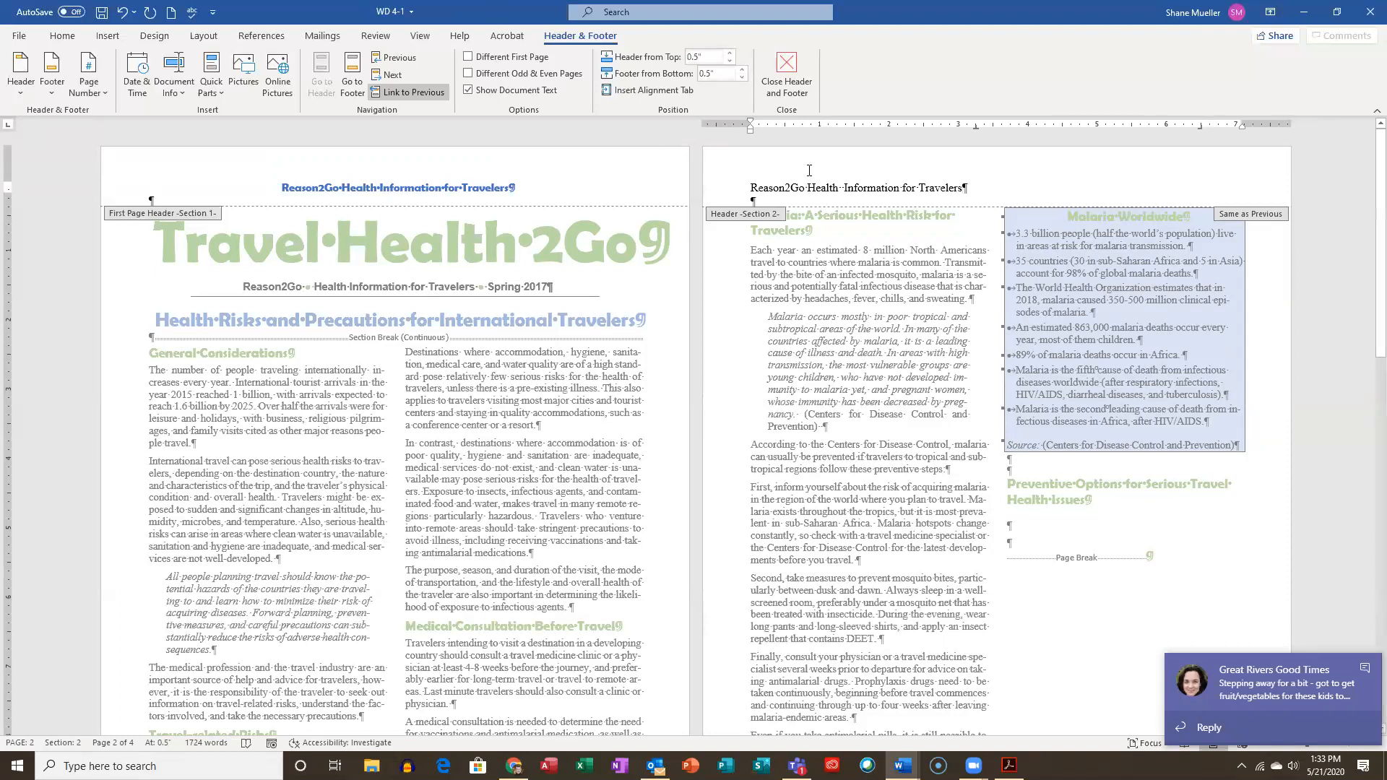
key(ctrl+r)
Format the Section 2 header text in blue Berlin Sans FB Demi to match the first page header
drag(882, 185, 1103, 190)
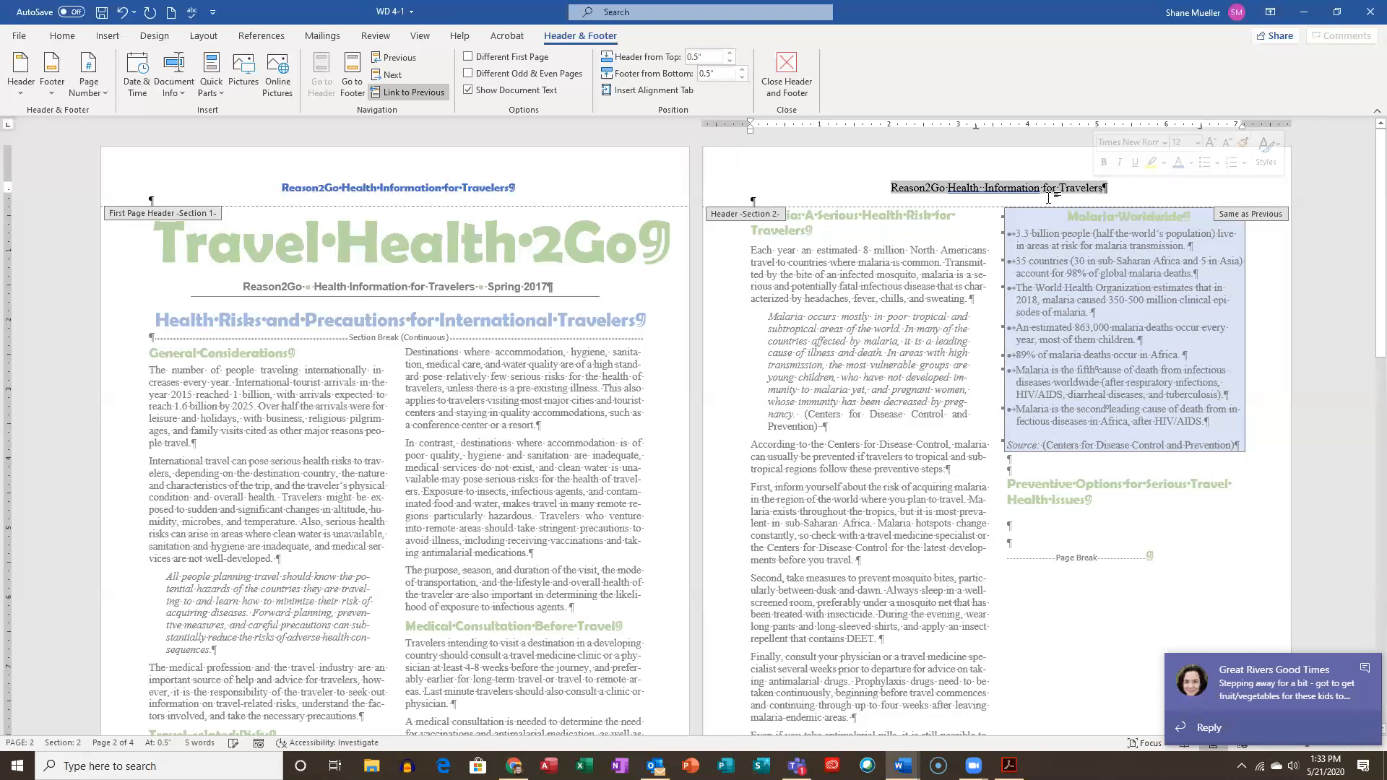
click(1180, 163)
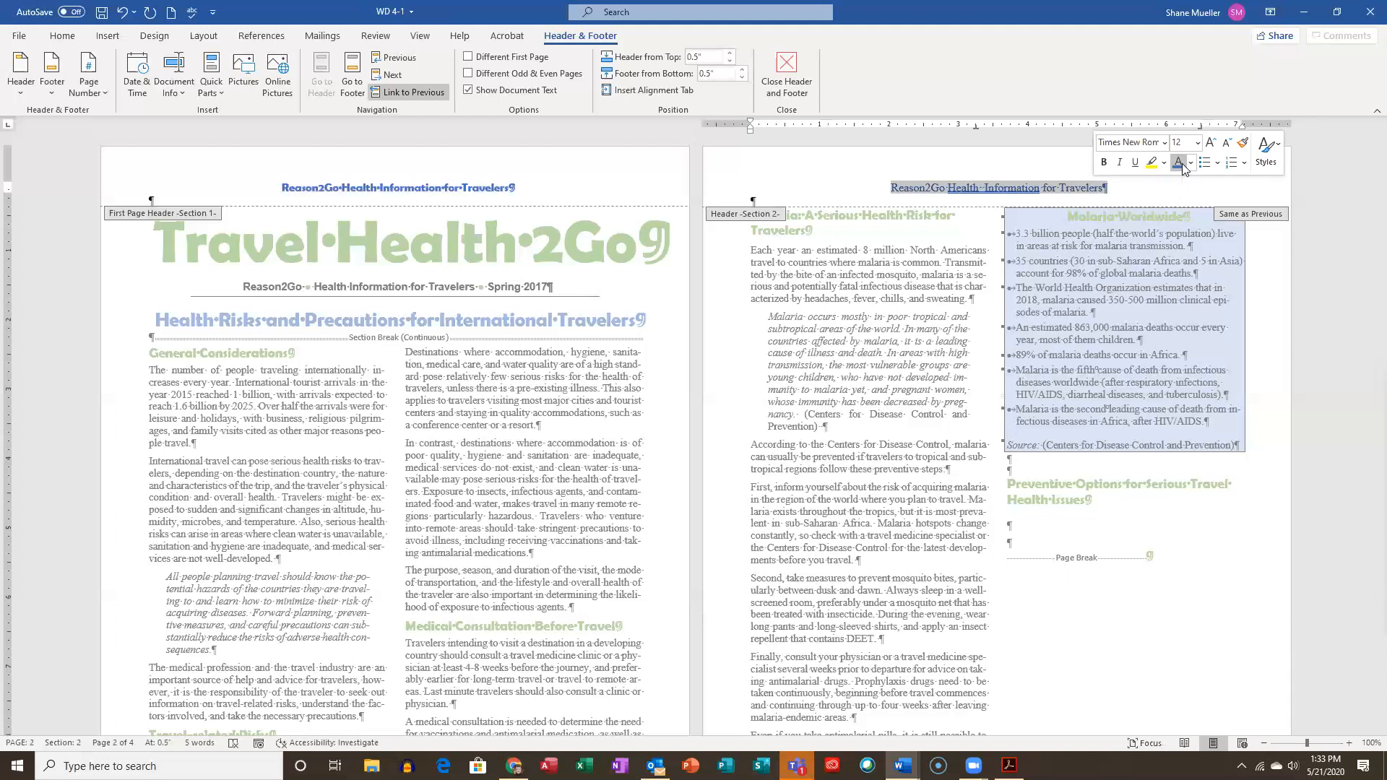
click(1163, 143)
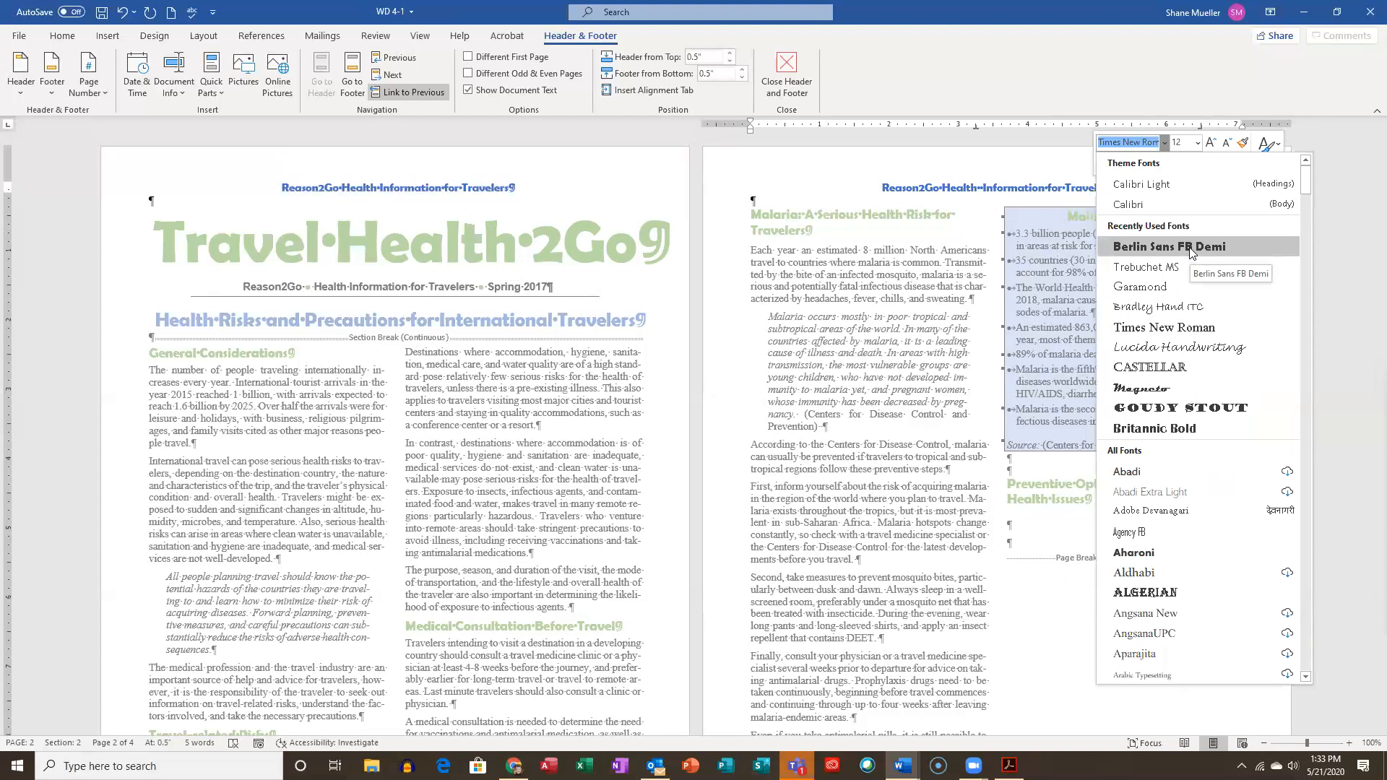
click(1189, 248)
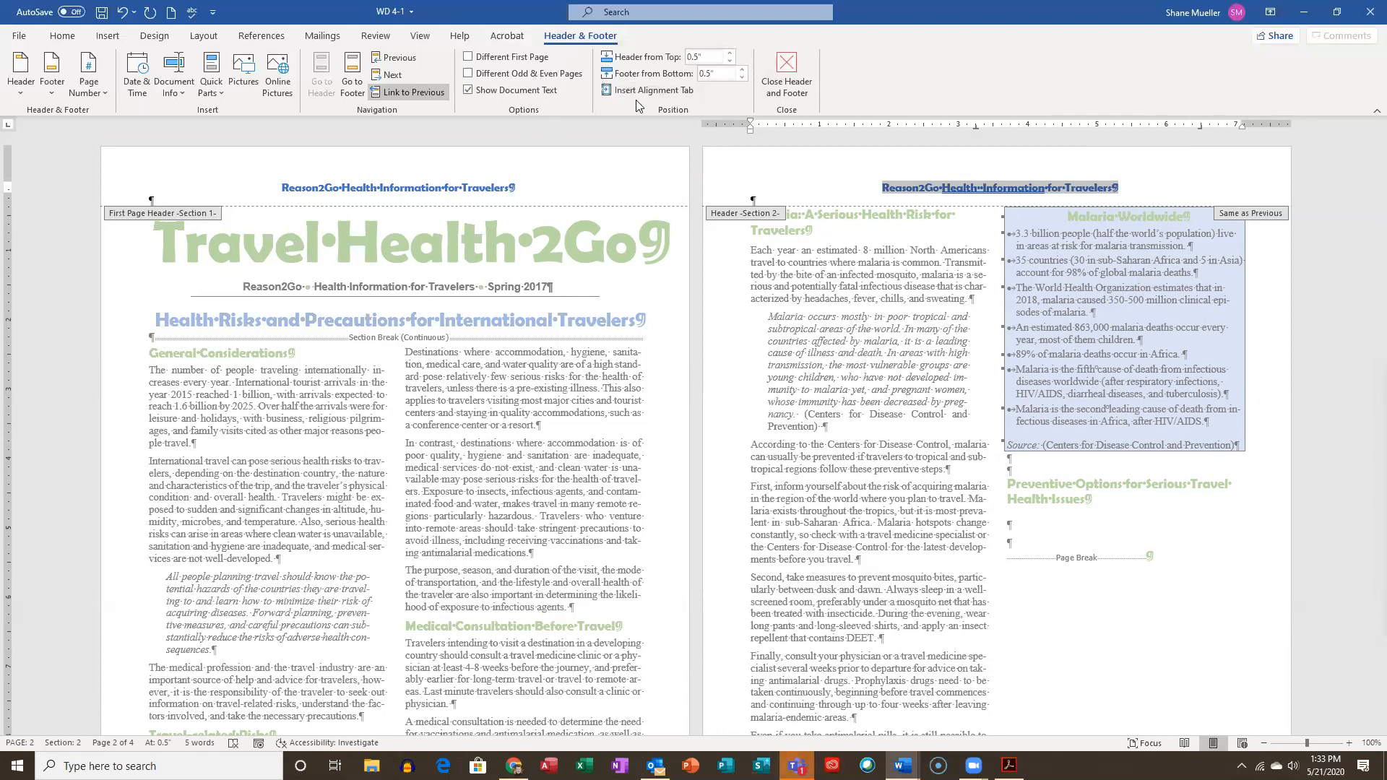
Format the page number in the Section 2 footer in blue Berlin Sans FB Demi
click(351, 67)
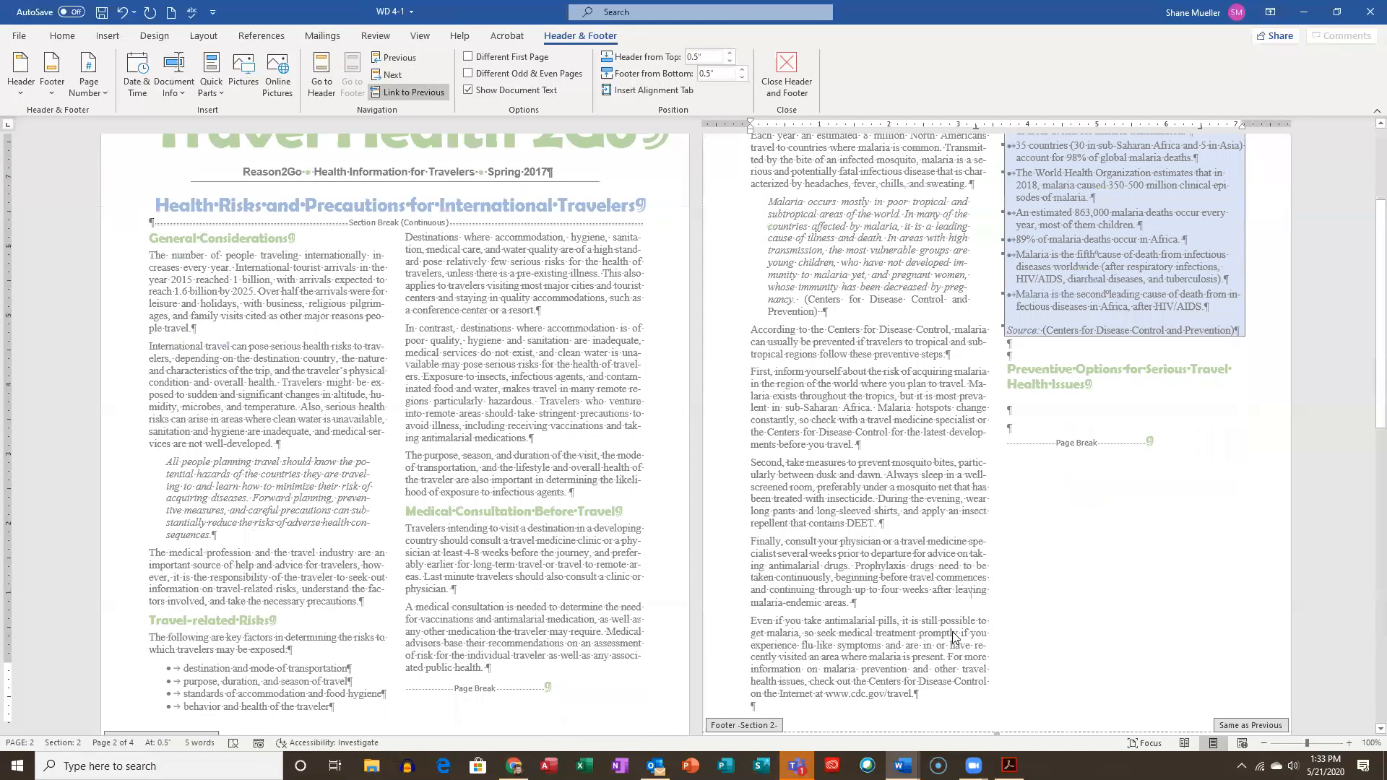
scroll(1003, 681, down, 2)
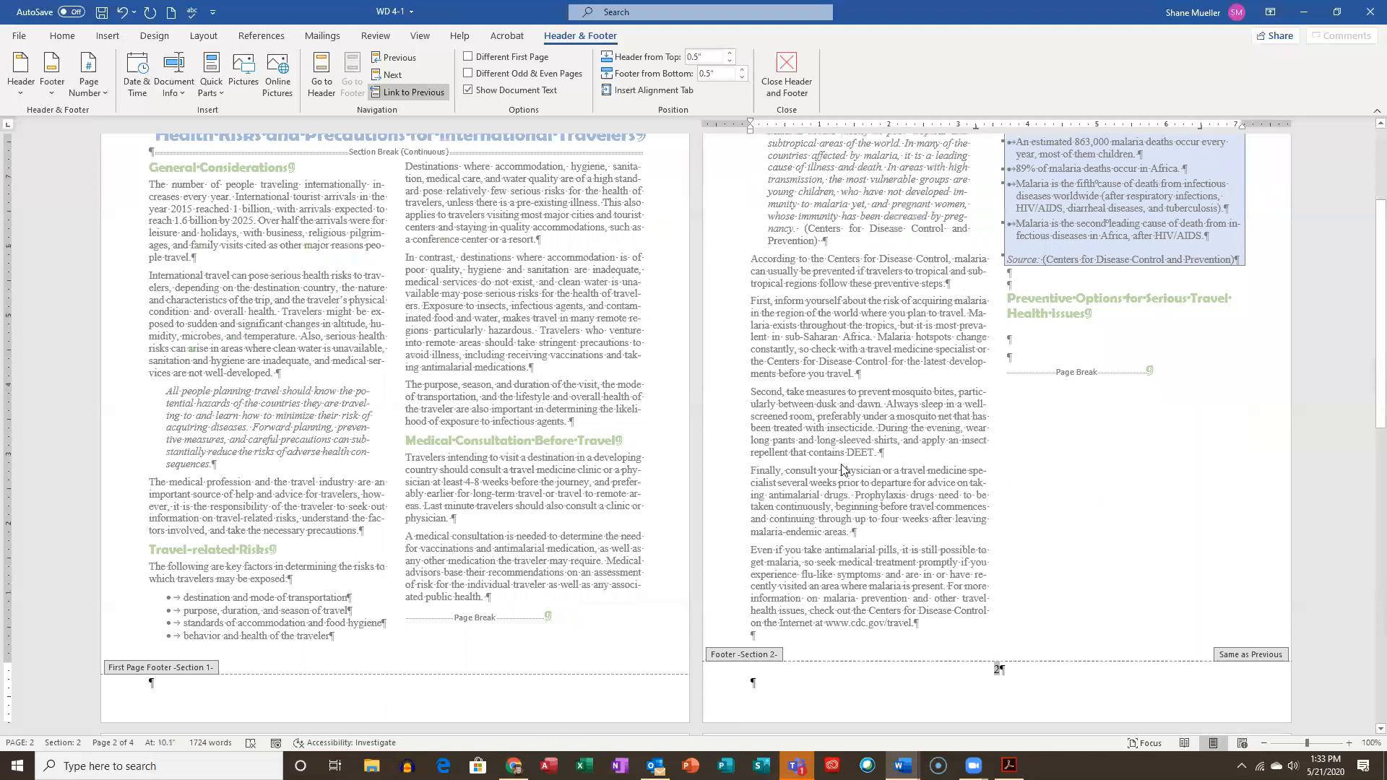
click(330, 82)
click(64, 36)
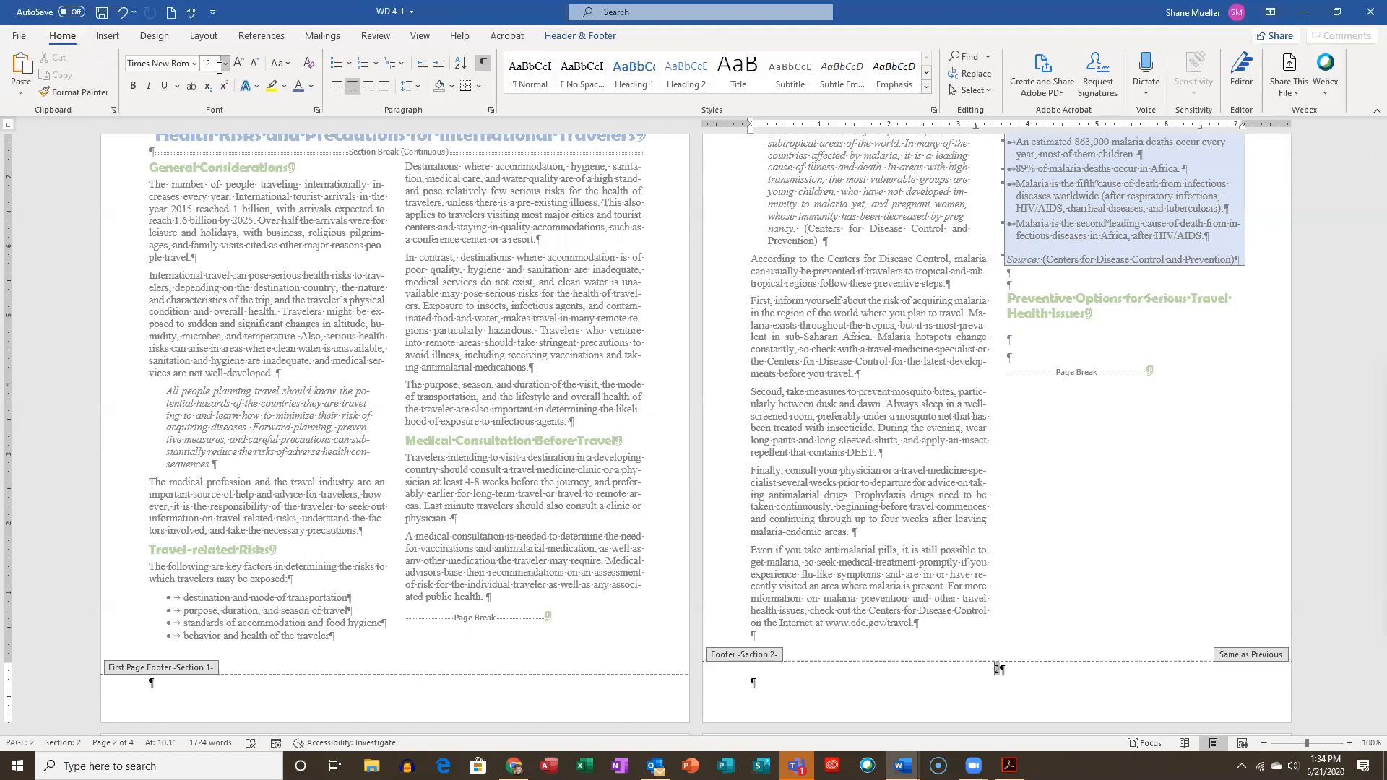
click(194, 63)
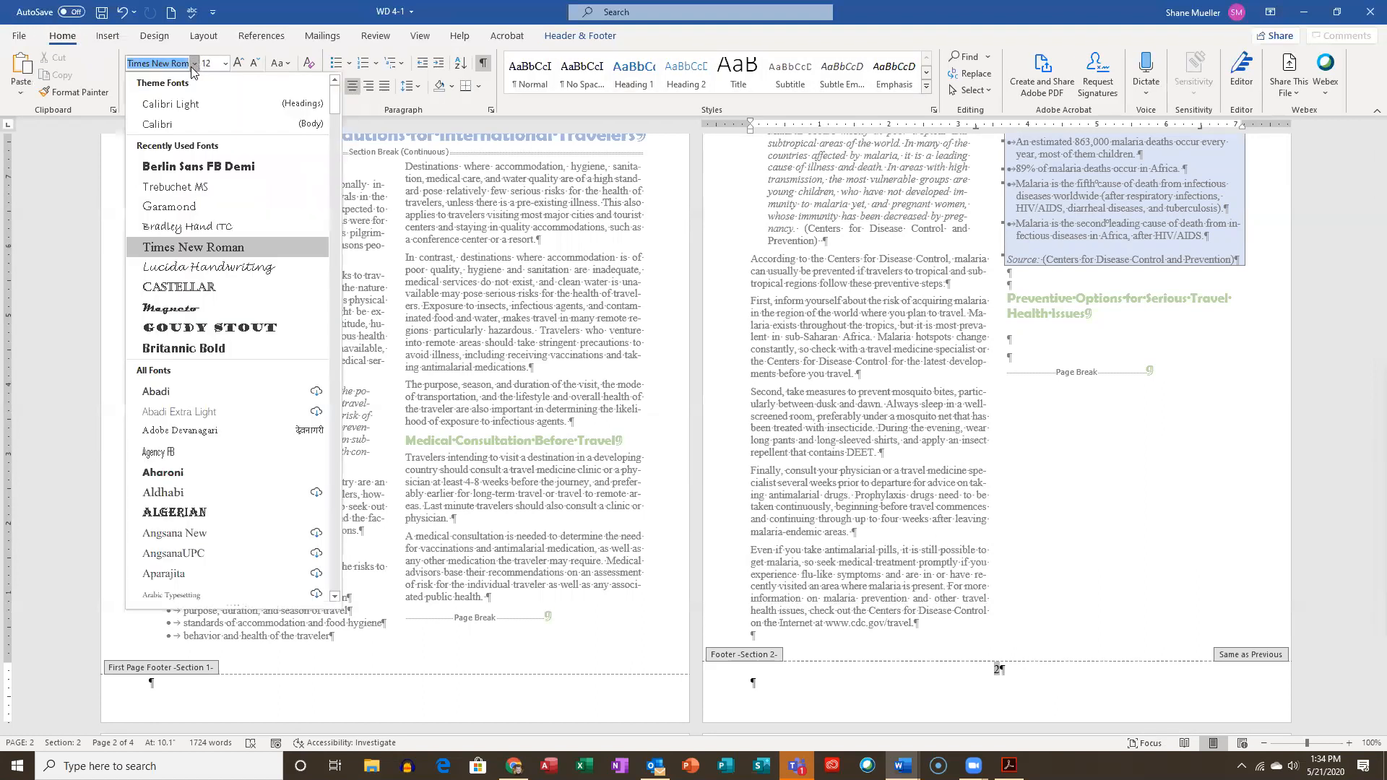
click(207, 167)
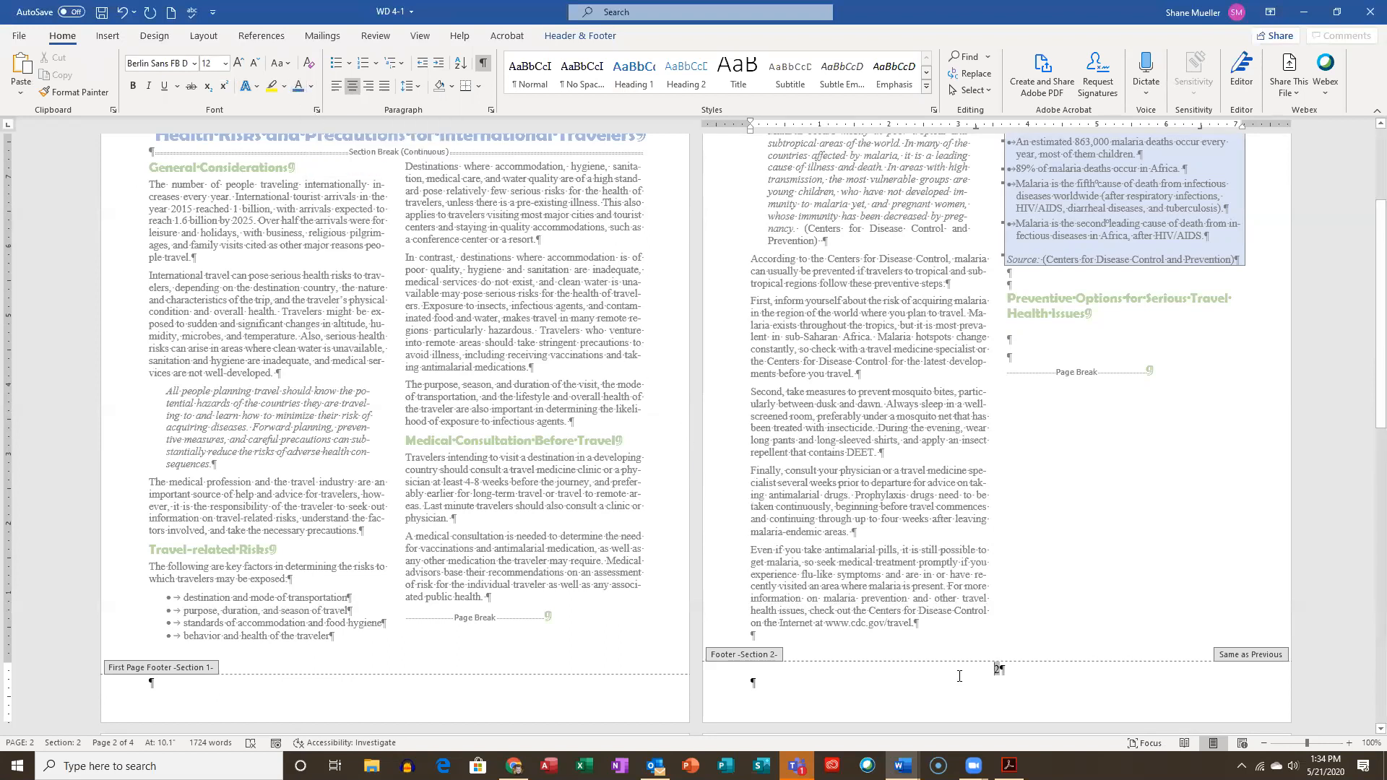
drag(990, 669, 1005, 669)
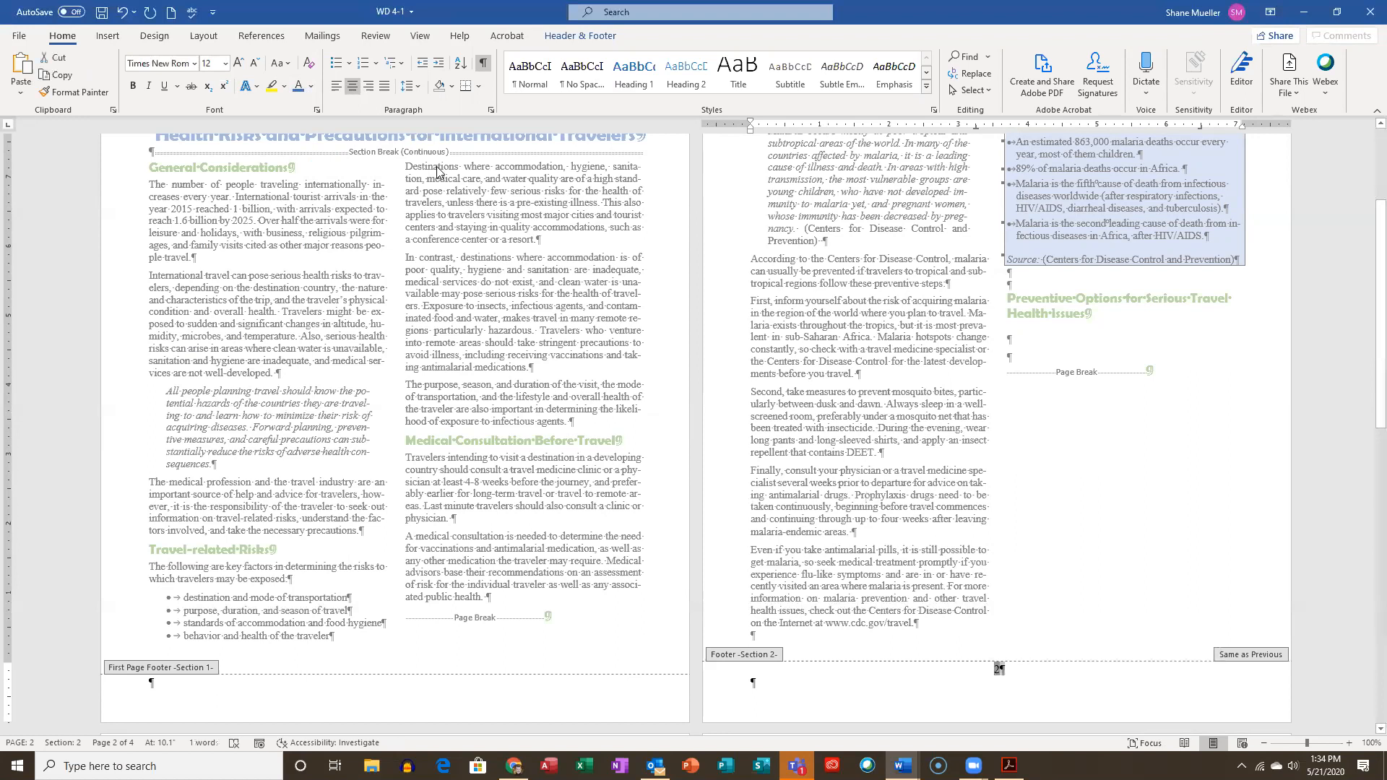
click(193, 63)
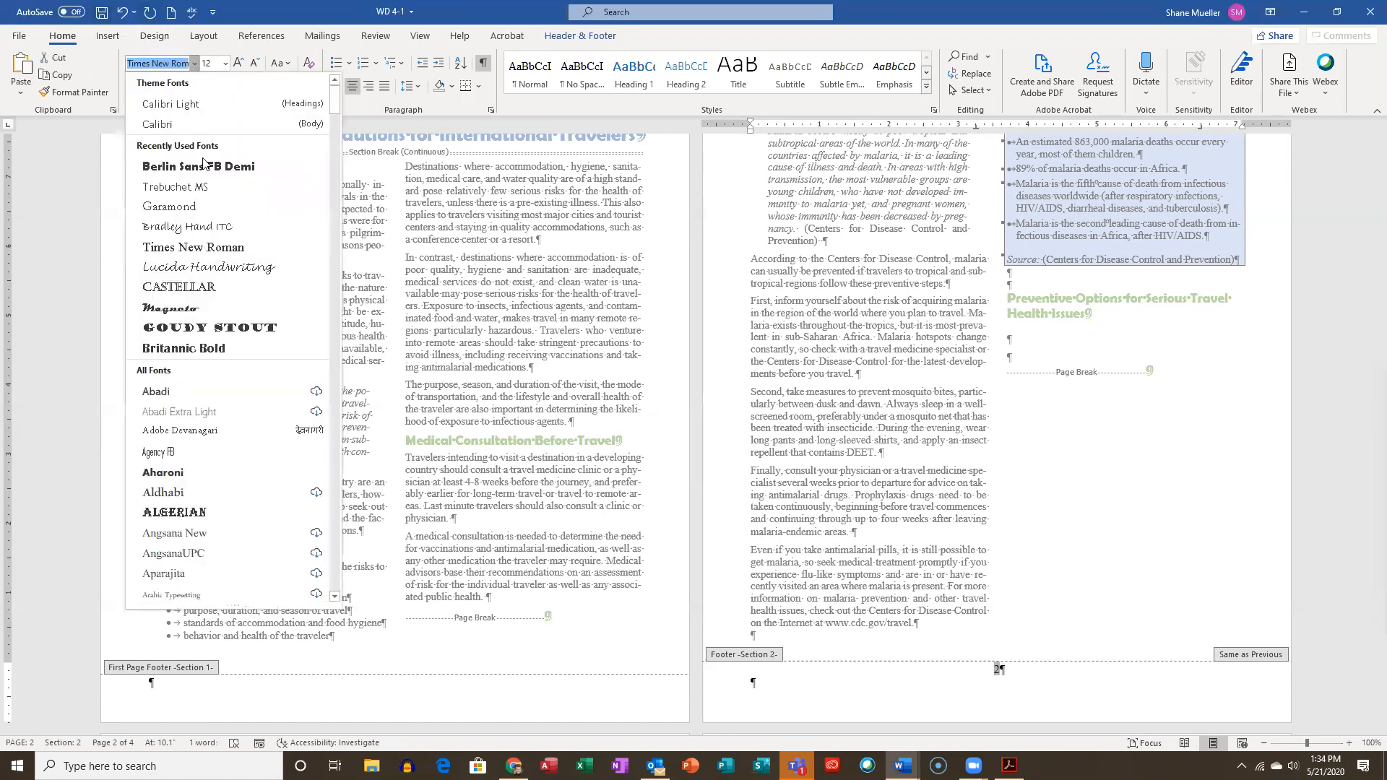
click(267, 113)
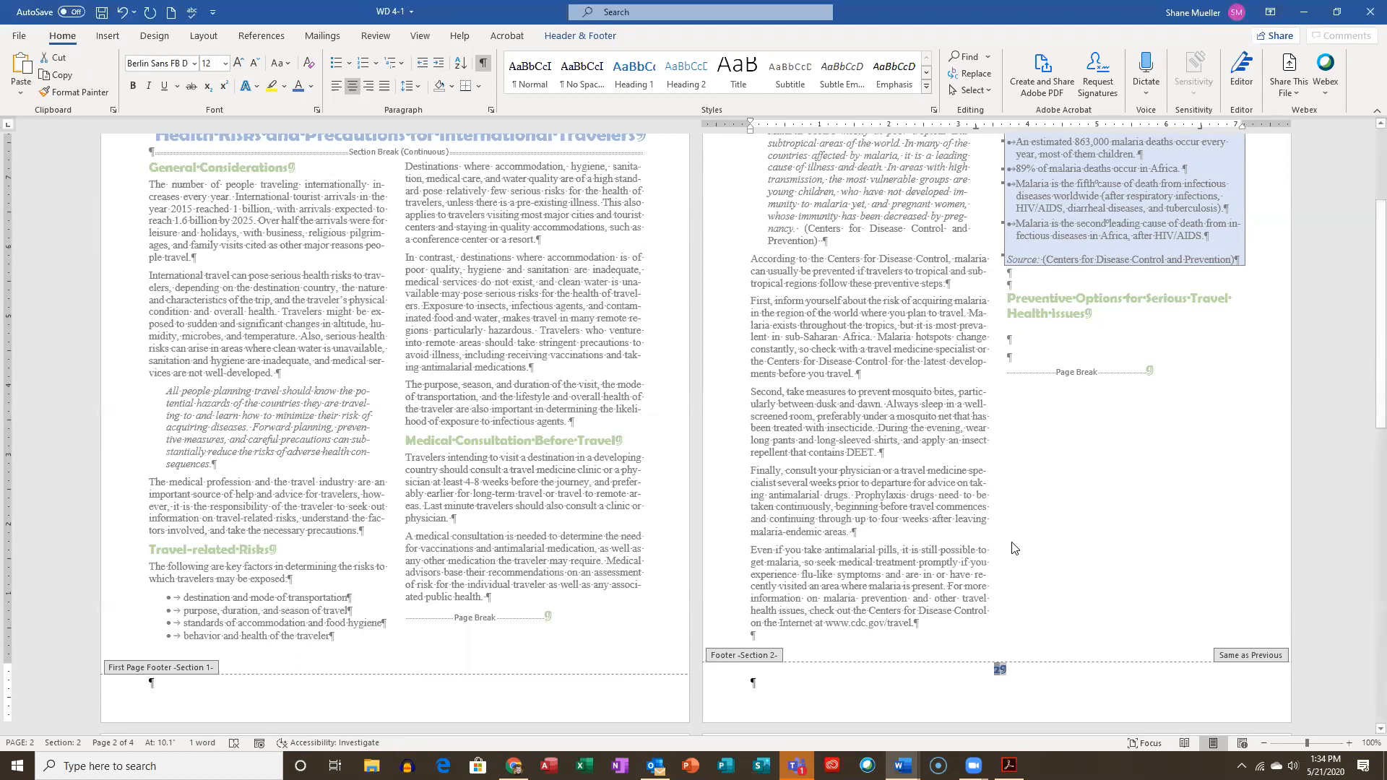
Leave header and footer editing and review the headers and page numbers across the newsletter's pages
scroll(965, 593, up, 1)
scroll(965, 592, up, 3)
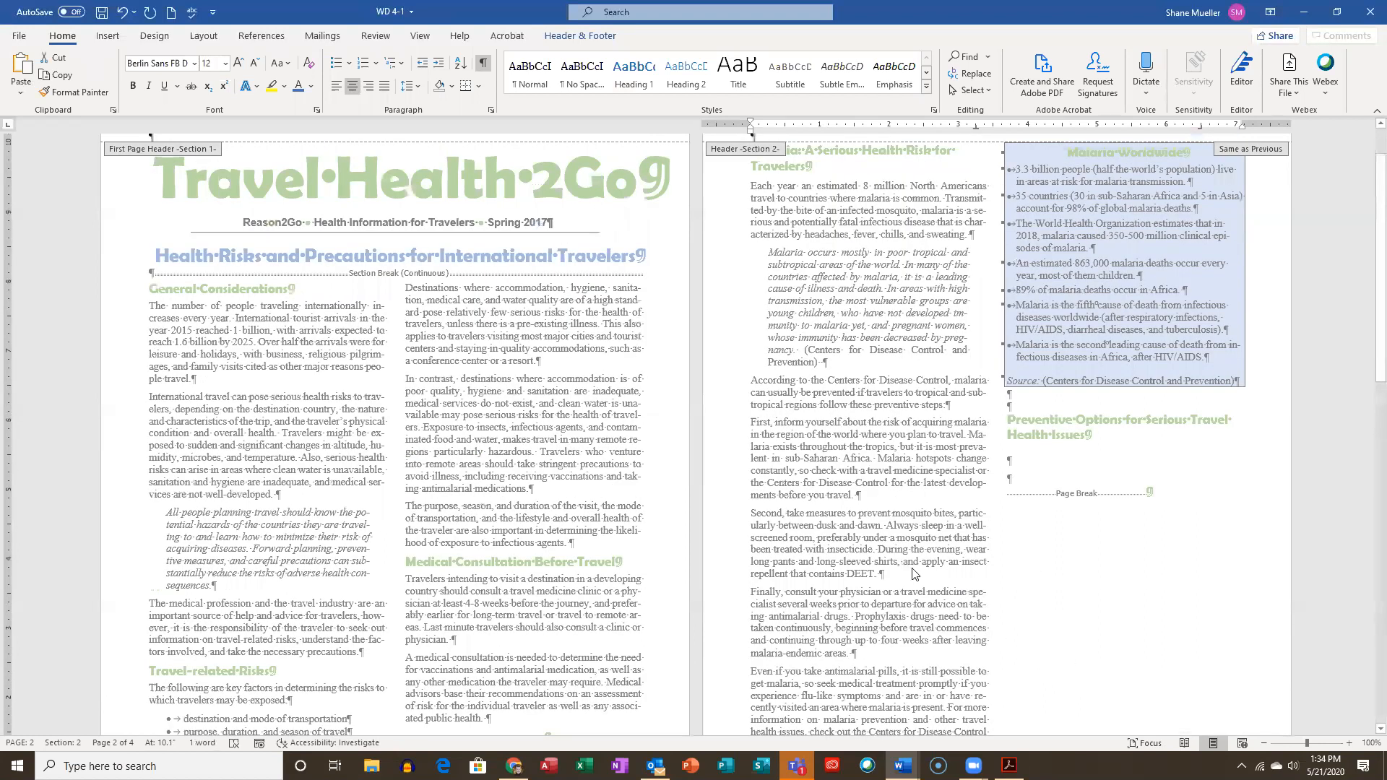
scroll(837, 428, up, 2)
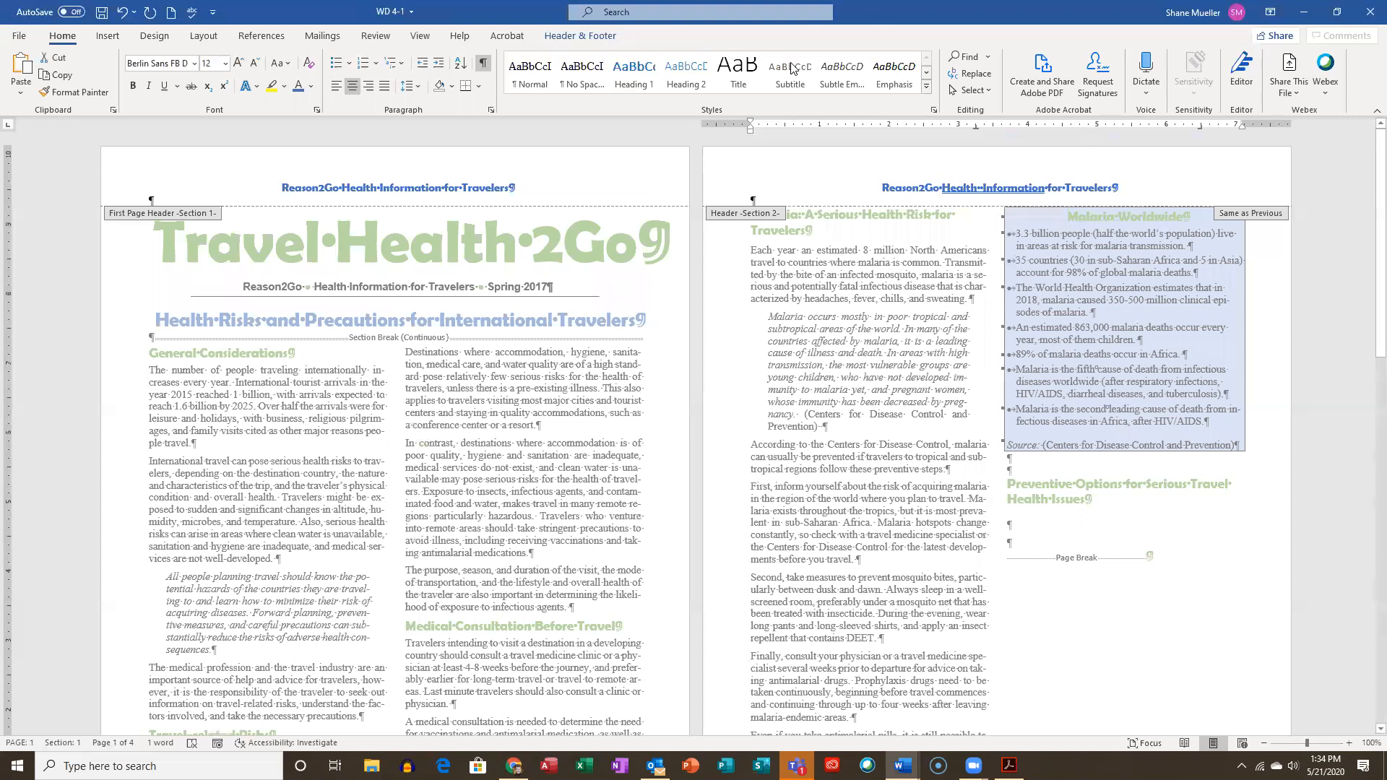
key(Escape)
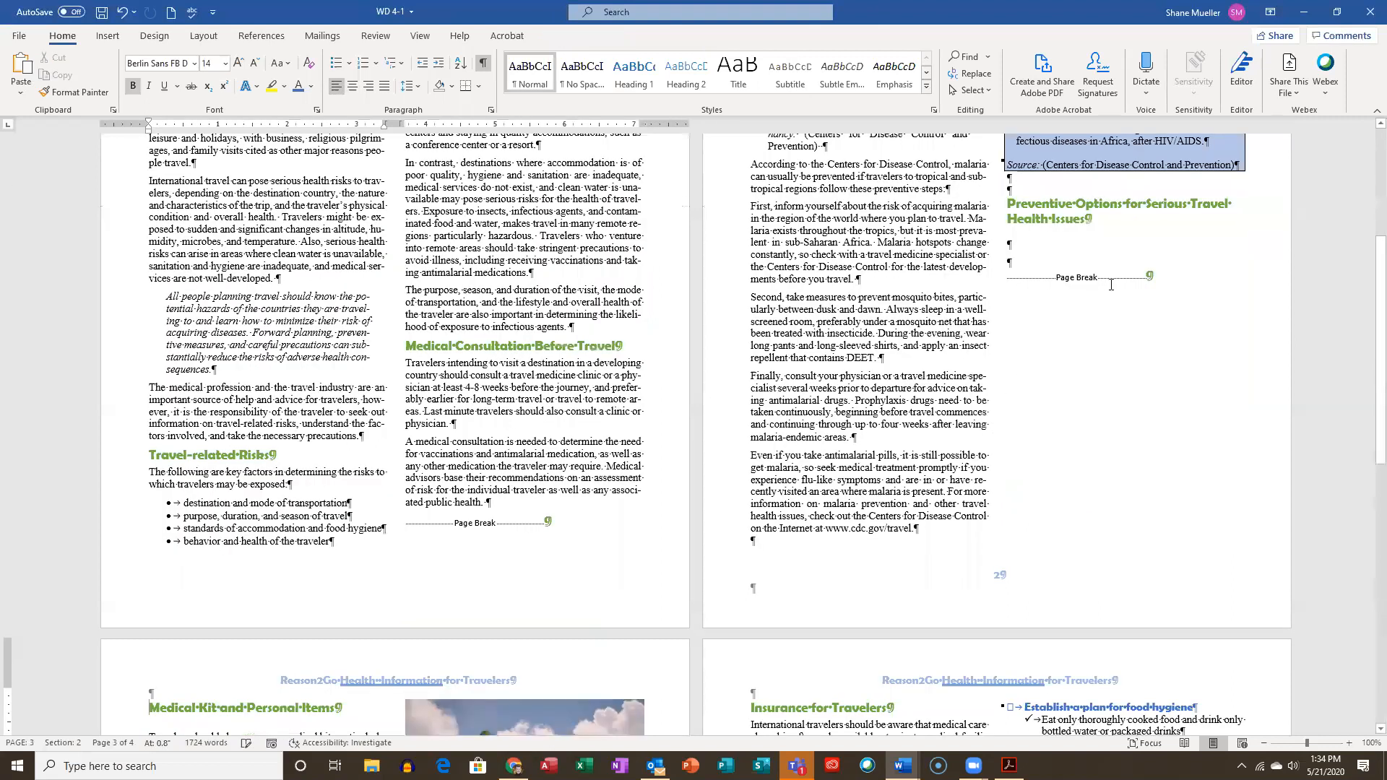
scroll(985, 188, up, 5)
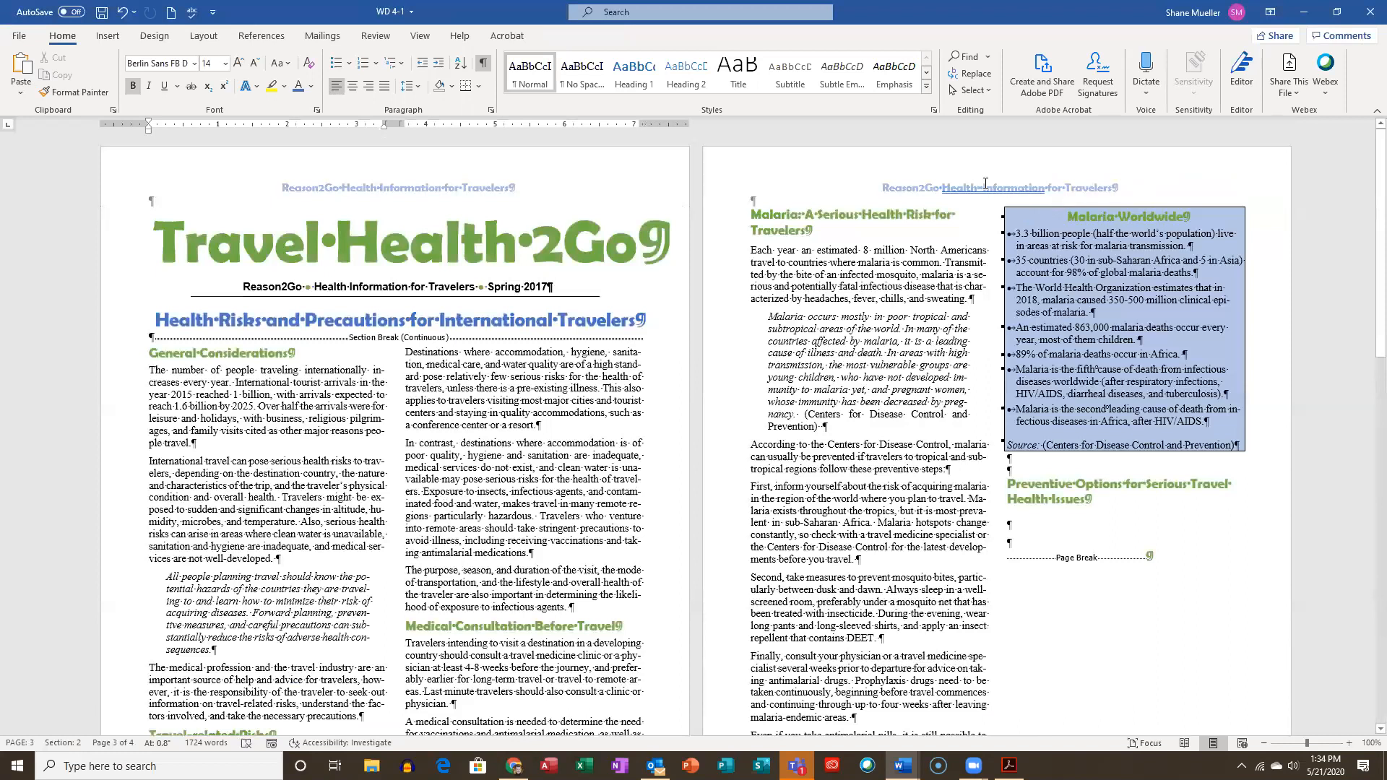
Return from the page headers to the newsletter's body text and save the document
right_click(1025, 186)
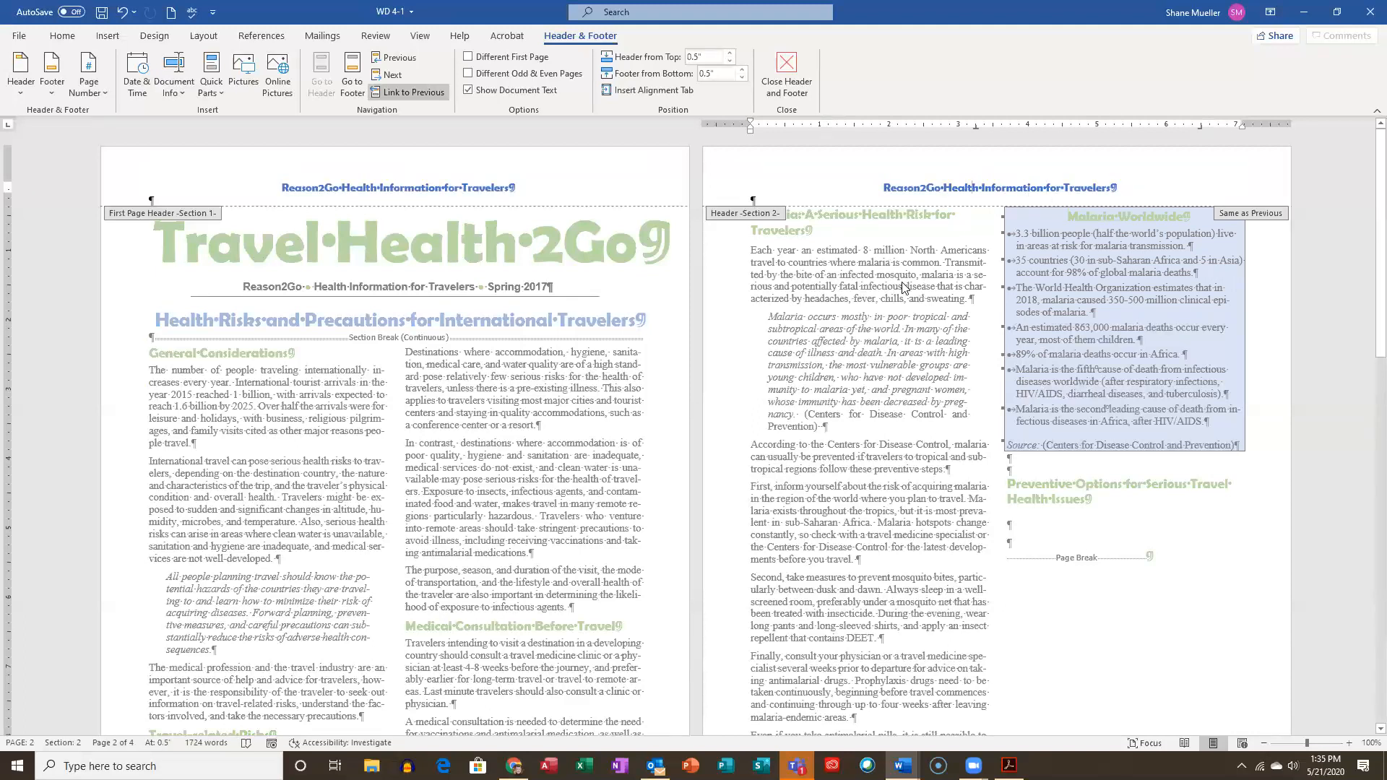
double_click(890, 275)
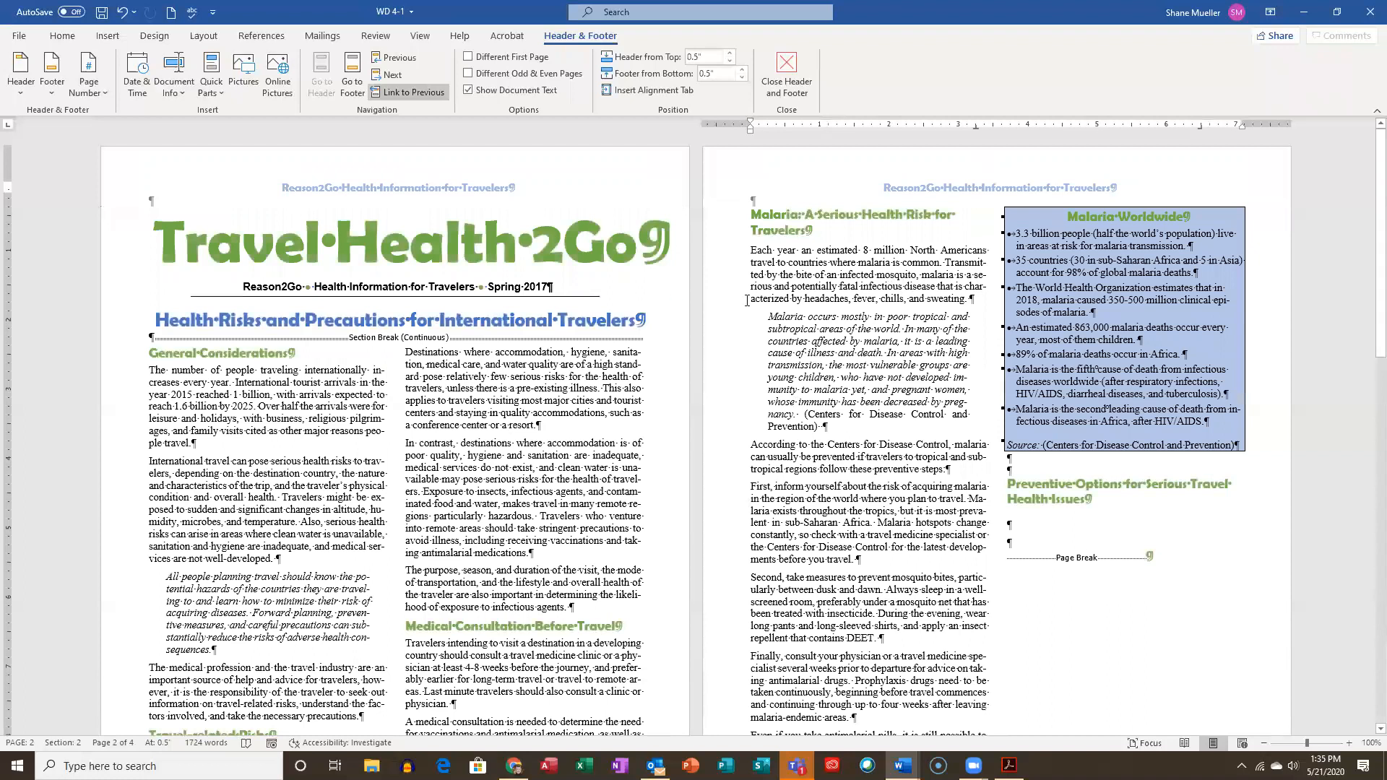
click(580, 272)
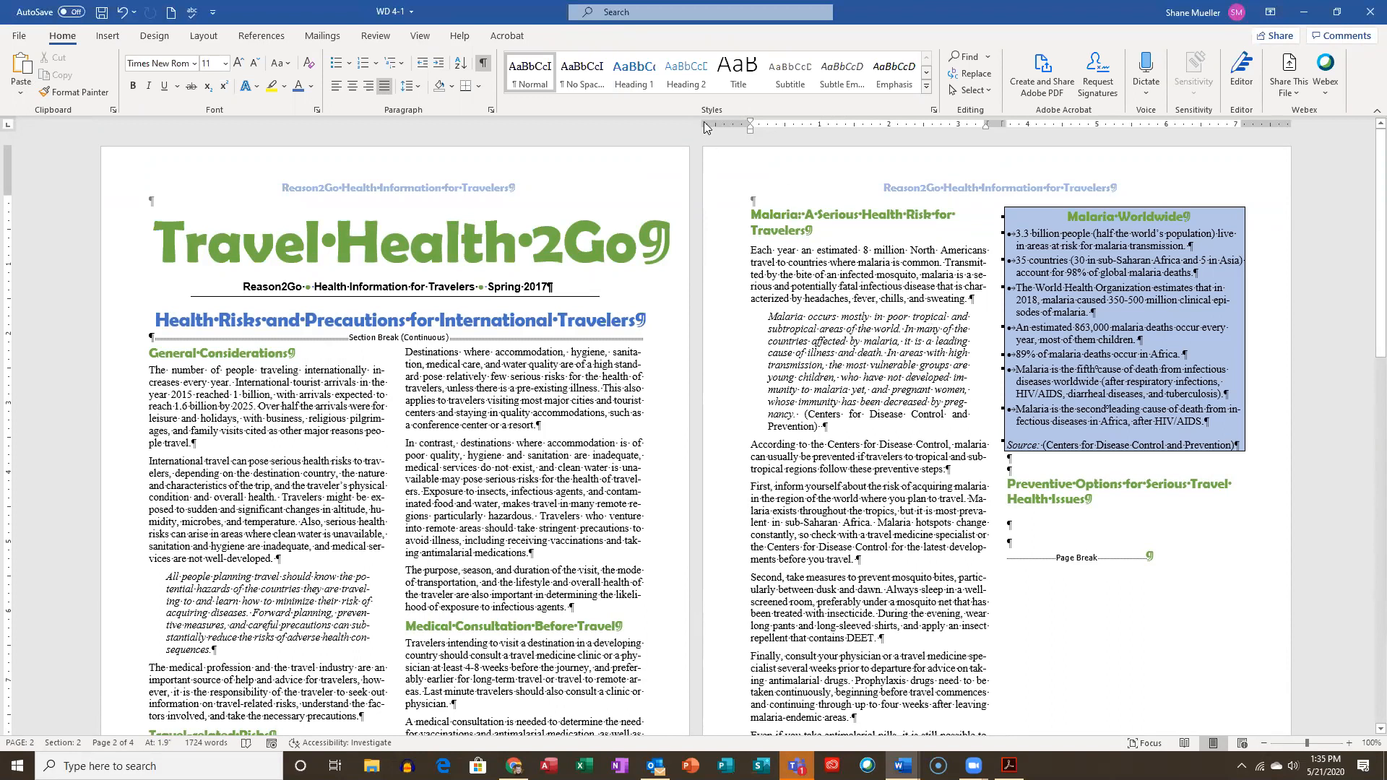
click(102, 13)
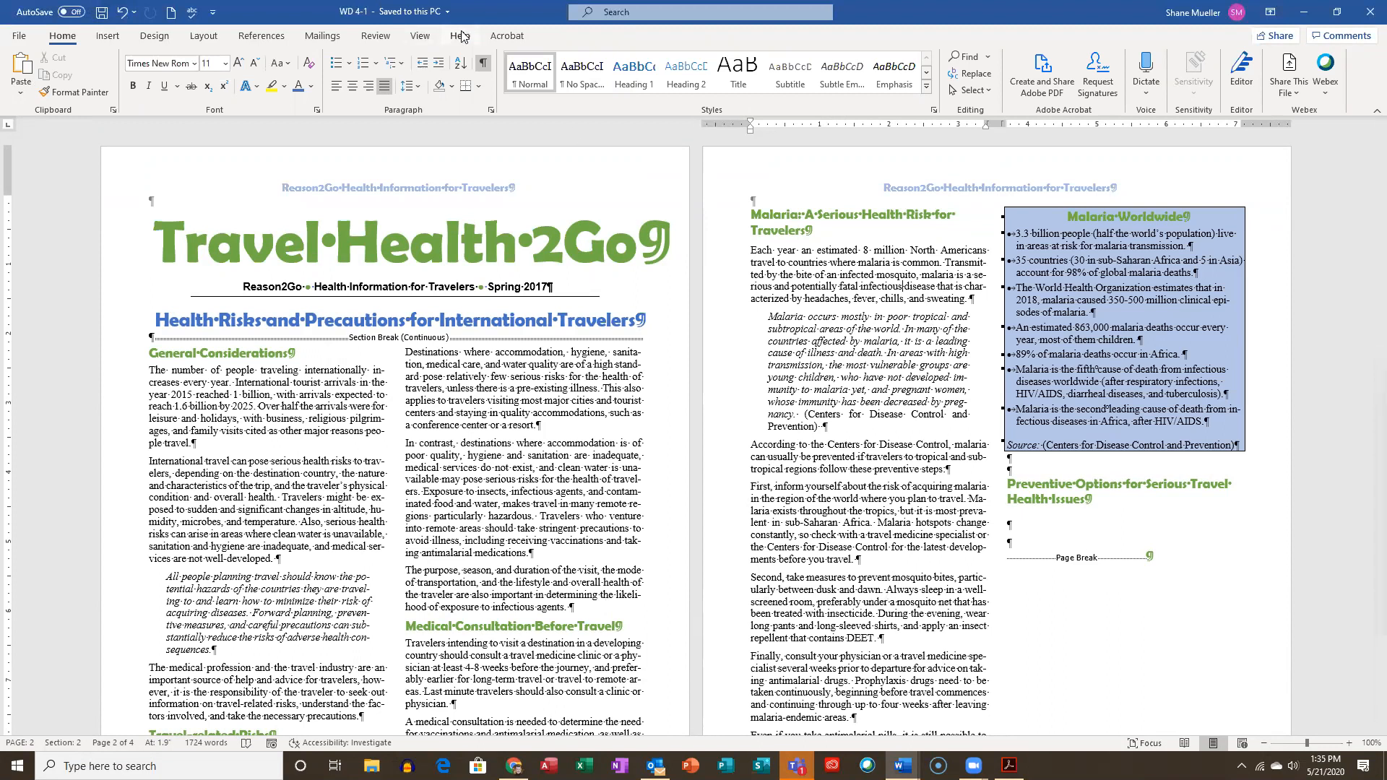
Set the "Preventive Options for Serious Travel Health Issues" heading and the two blank paragraphs below it in one column
click(425, 37)
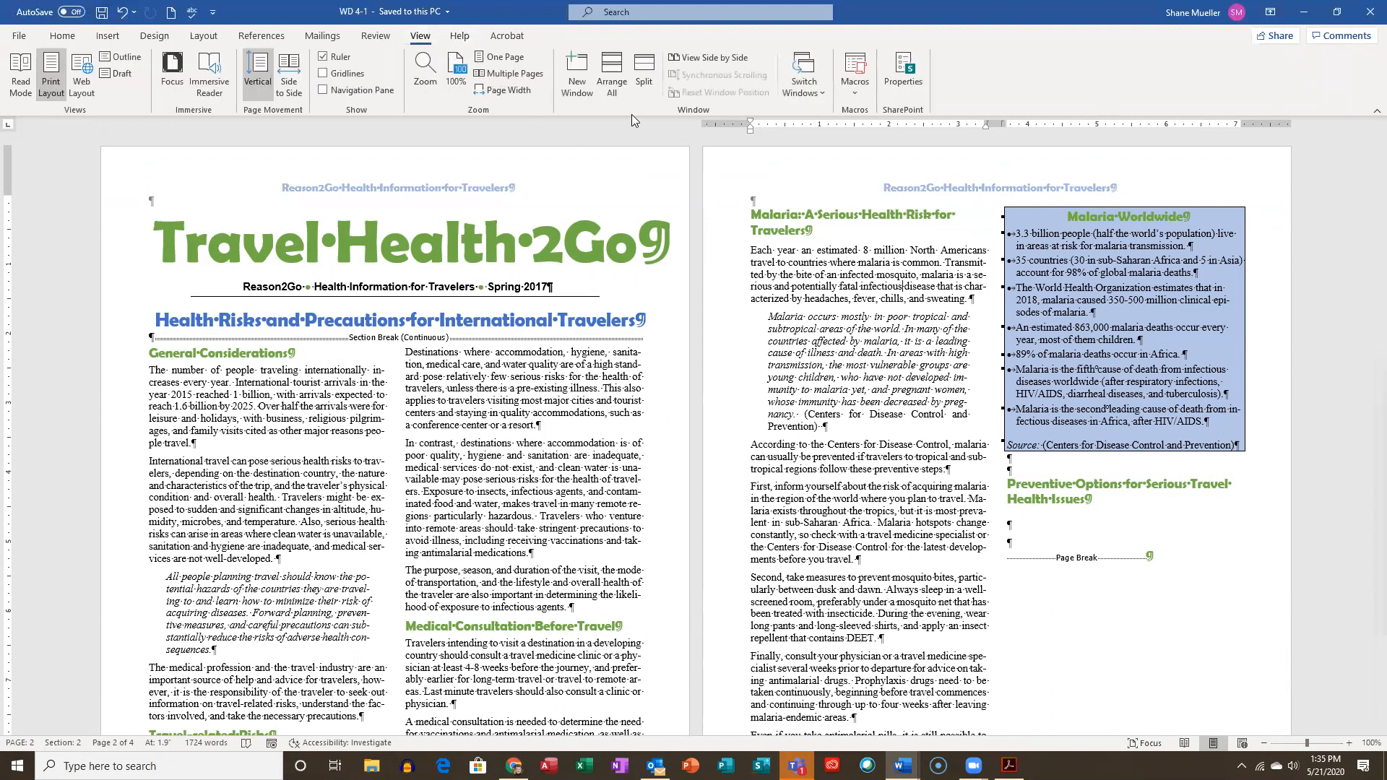
click(514, 92)
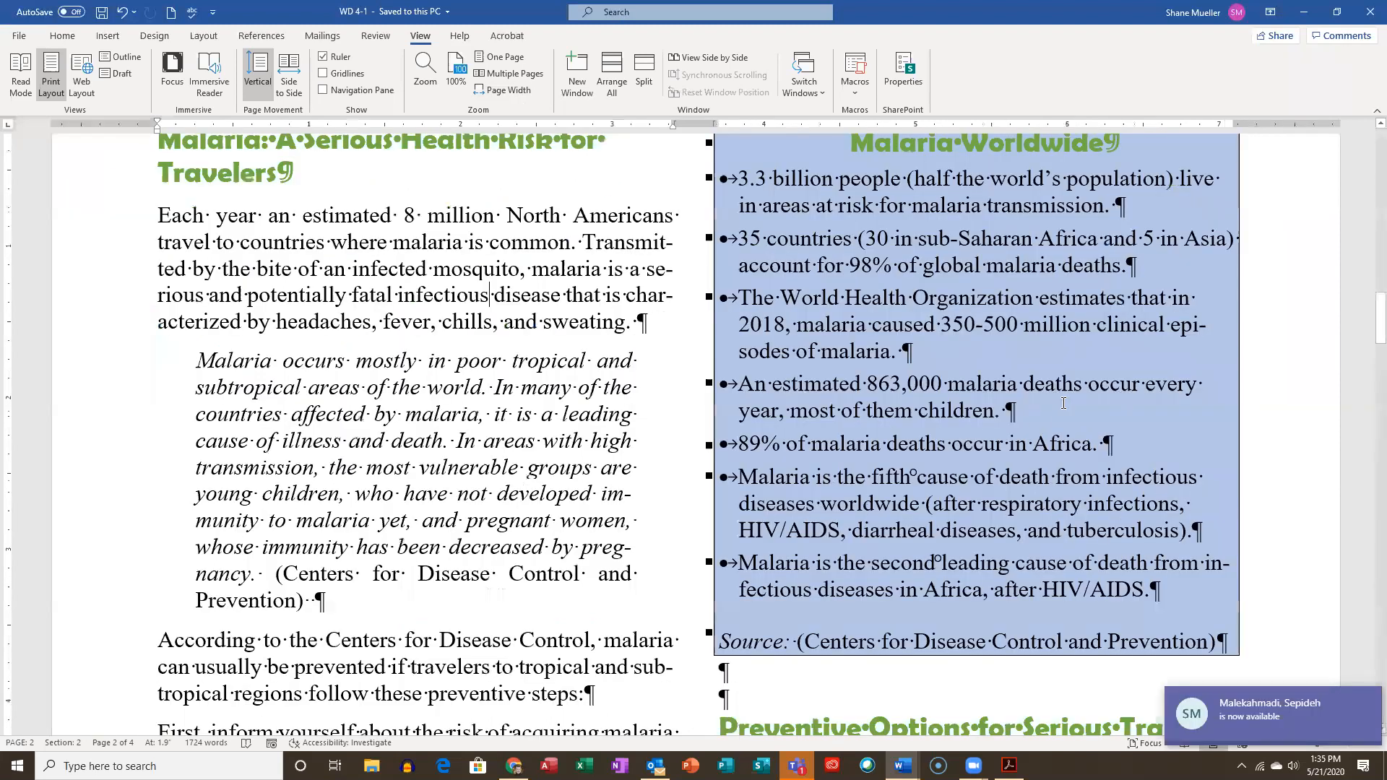
scroll(1165, 393, down, 5)
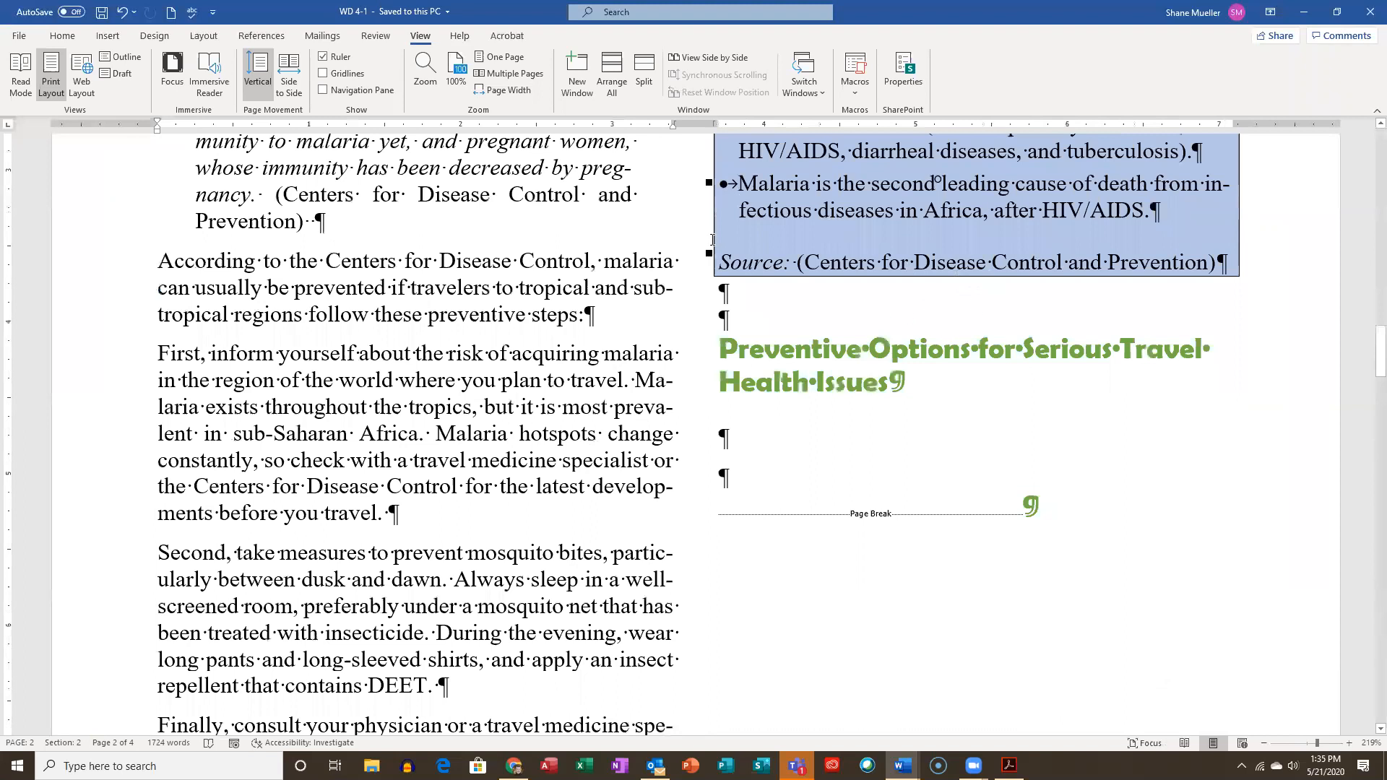
scroll(892, 306, down, 1)
triple_click(910, 313)
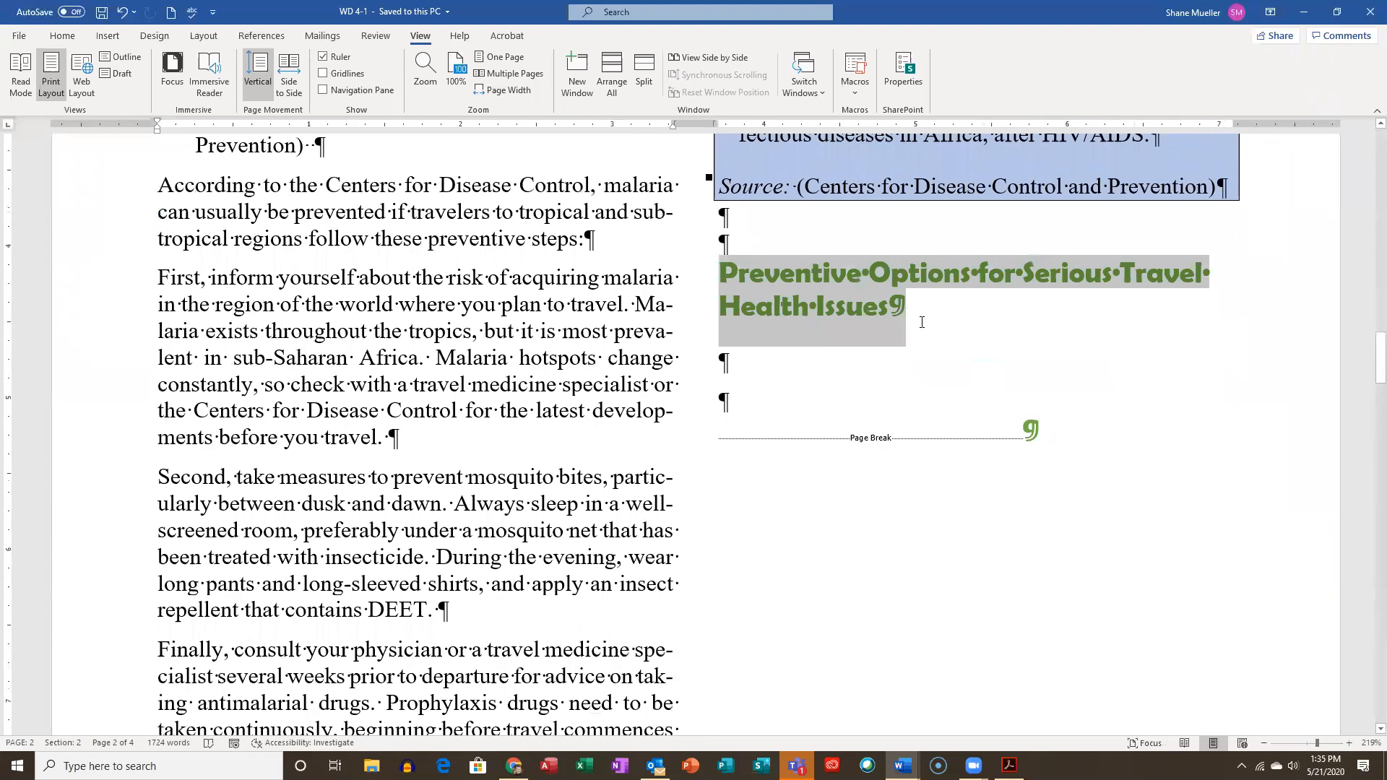
shift+click(922, 396)
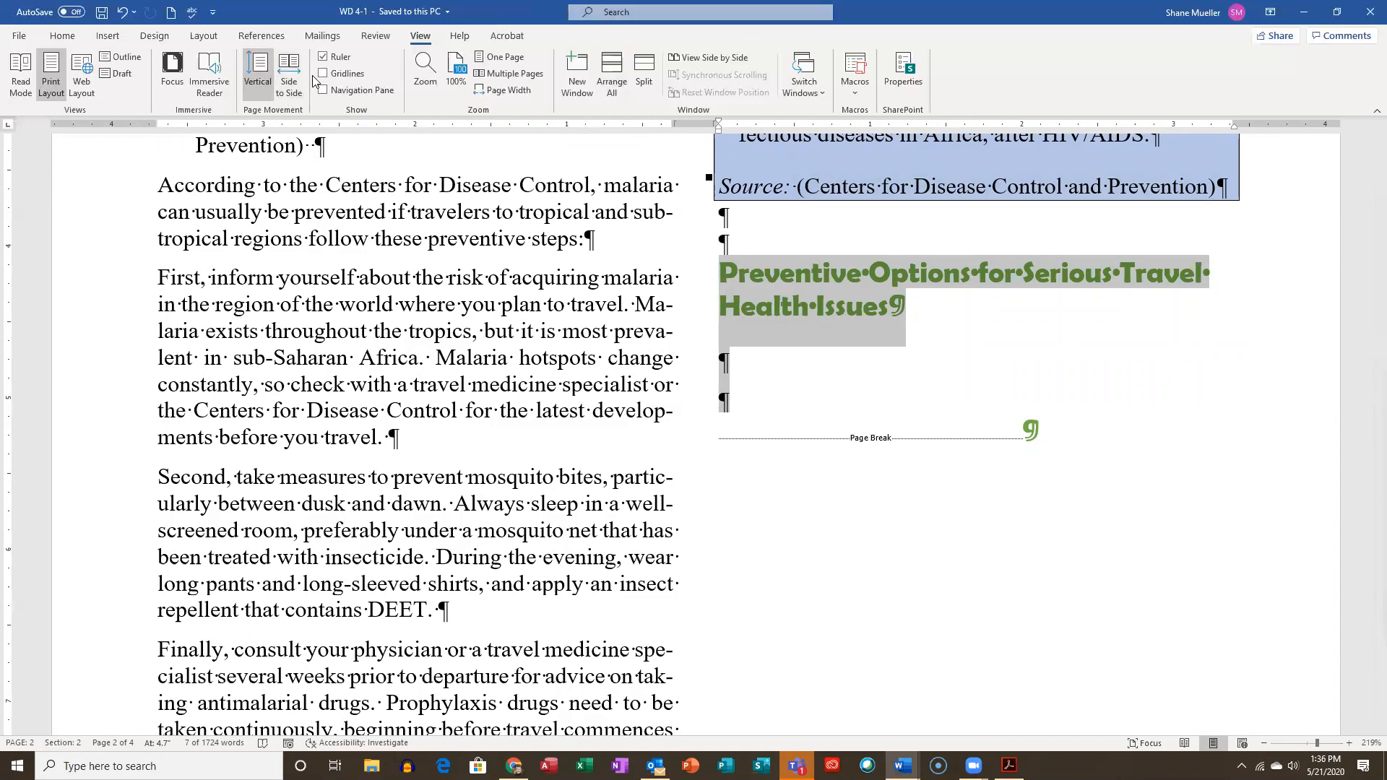
click(206, 38)
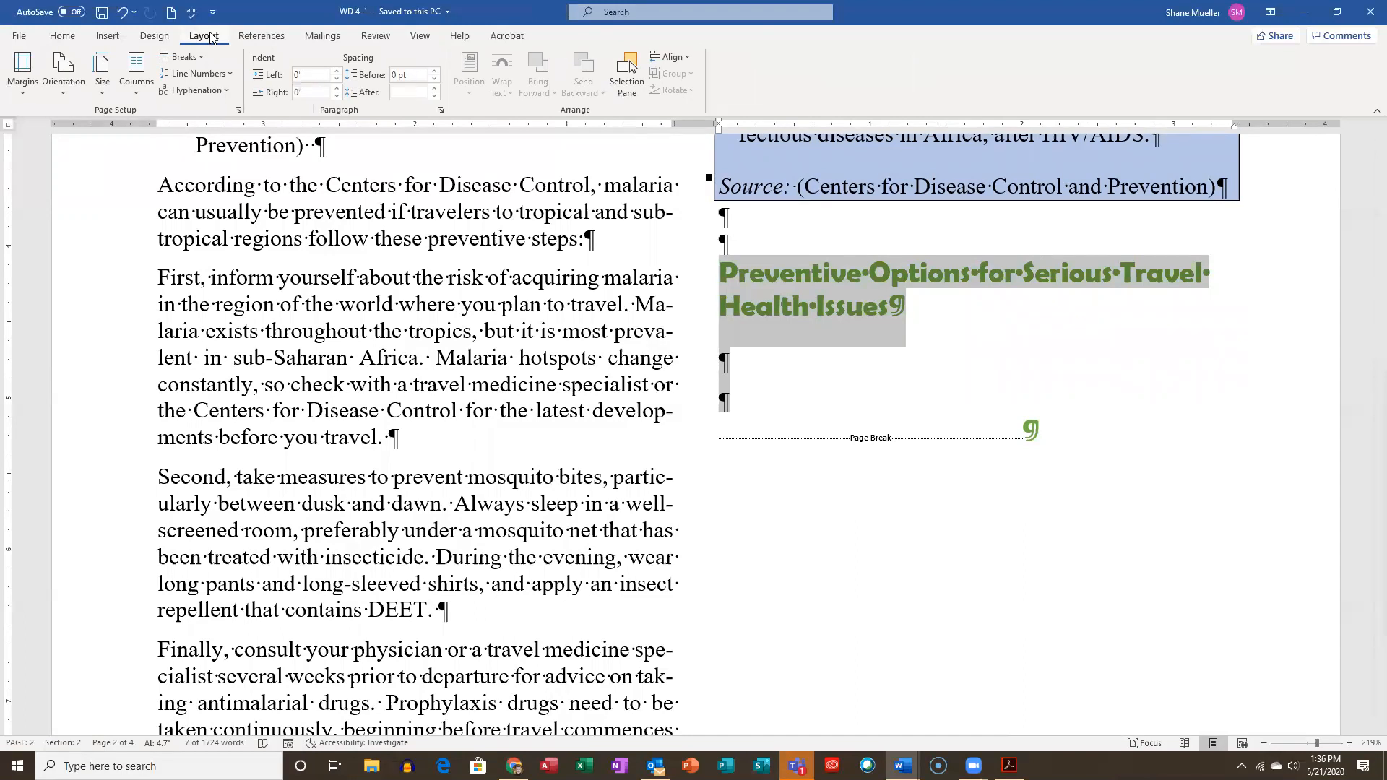
click(141, 98)
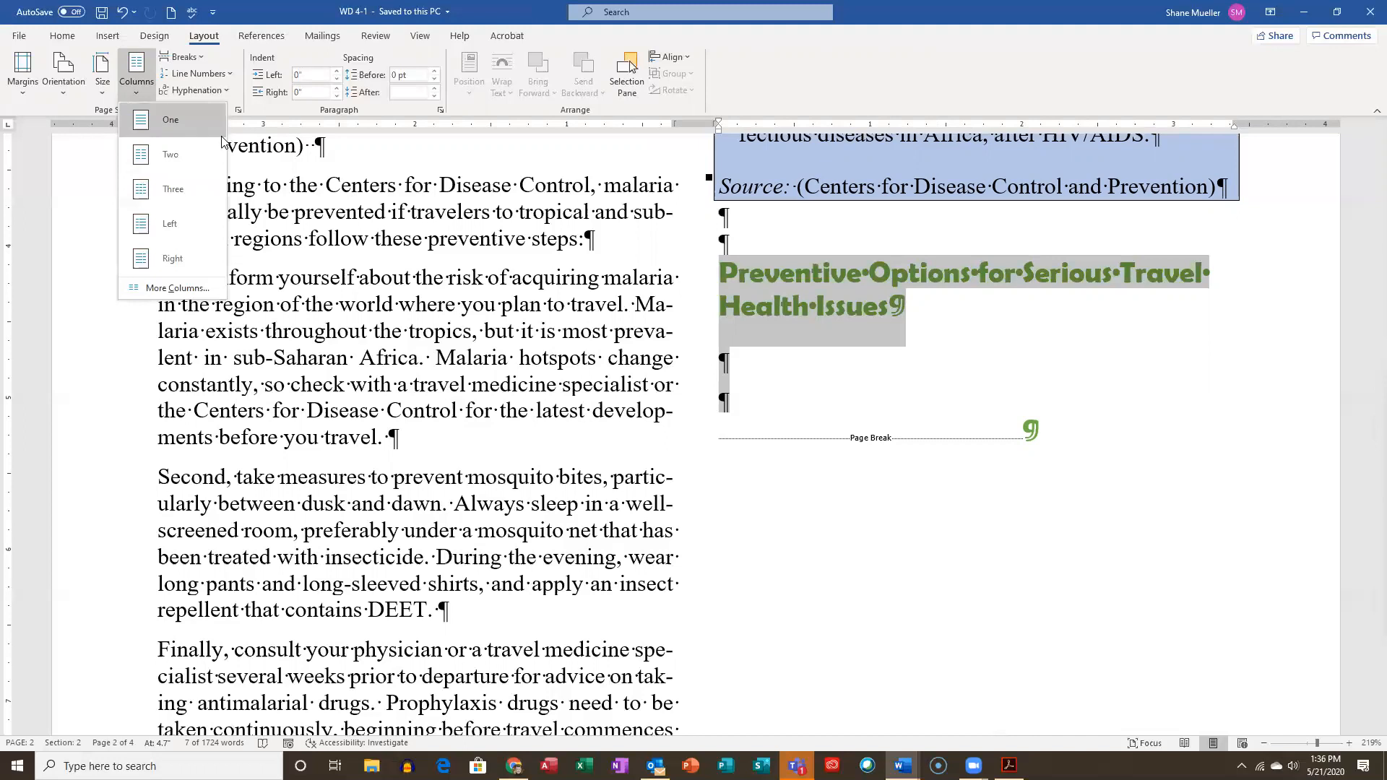
click(169, 121)
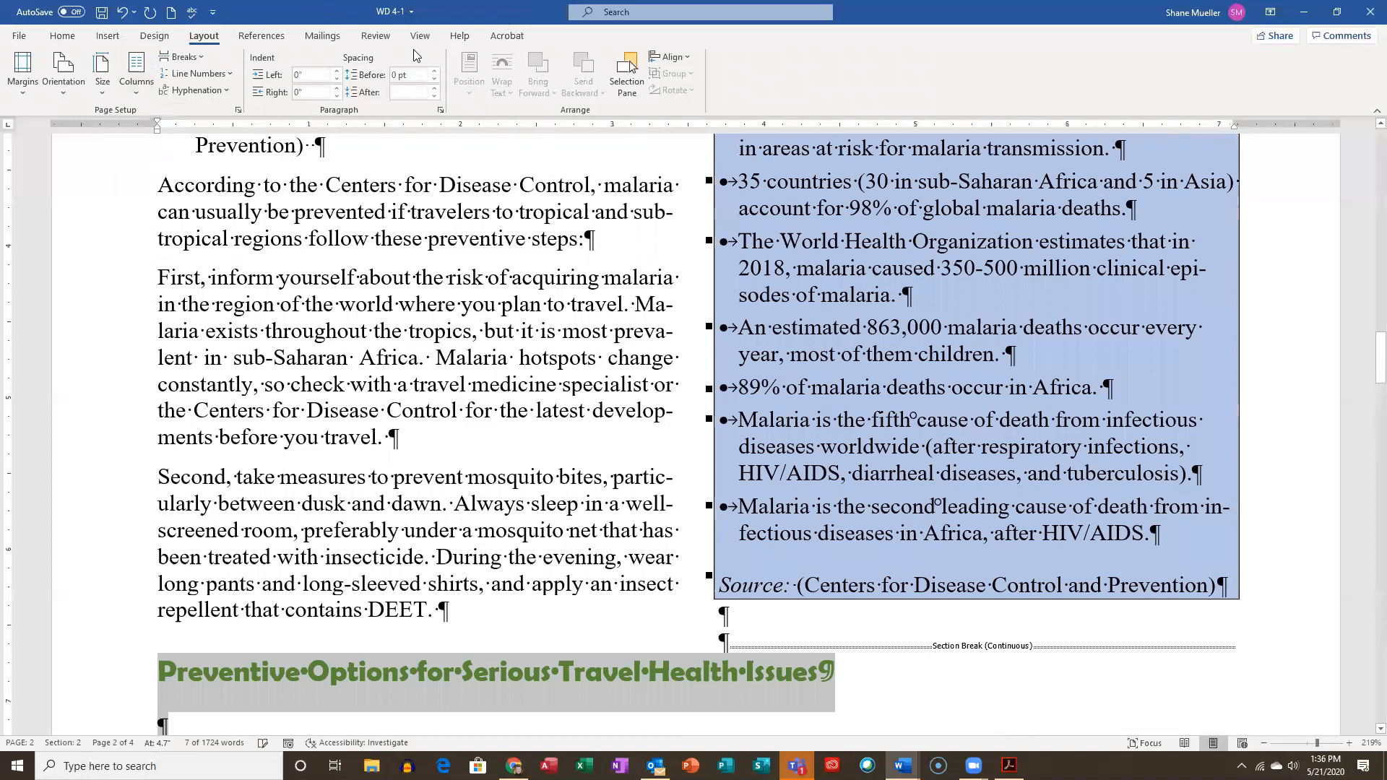
Insert a table of five columns and six rows below the "Preventive Options for Serious Travel Health Issues" heading
click(427, 37)
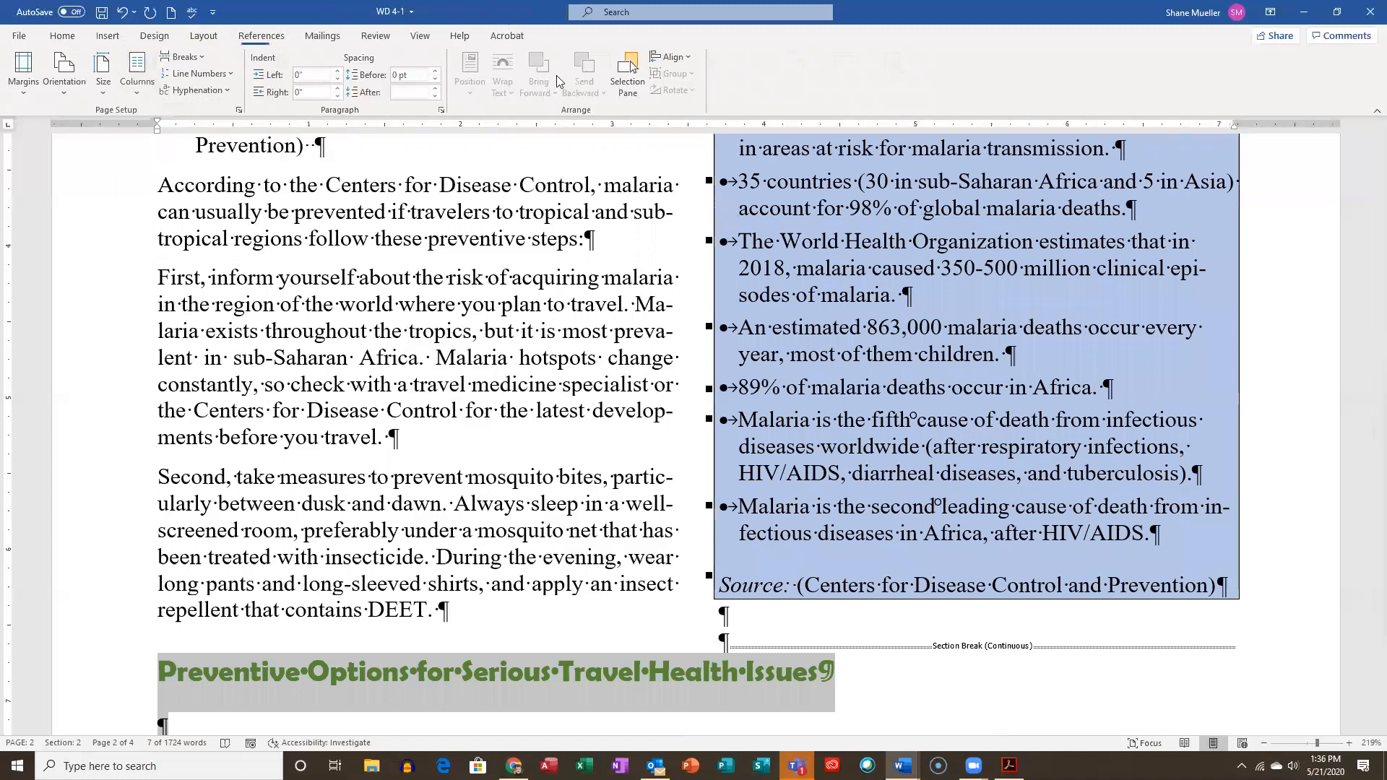
ctrl+scroll(903, 354, down, 14)
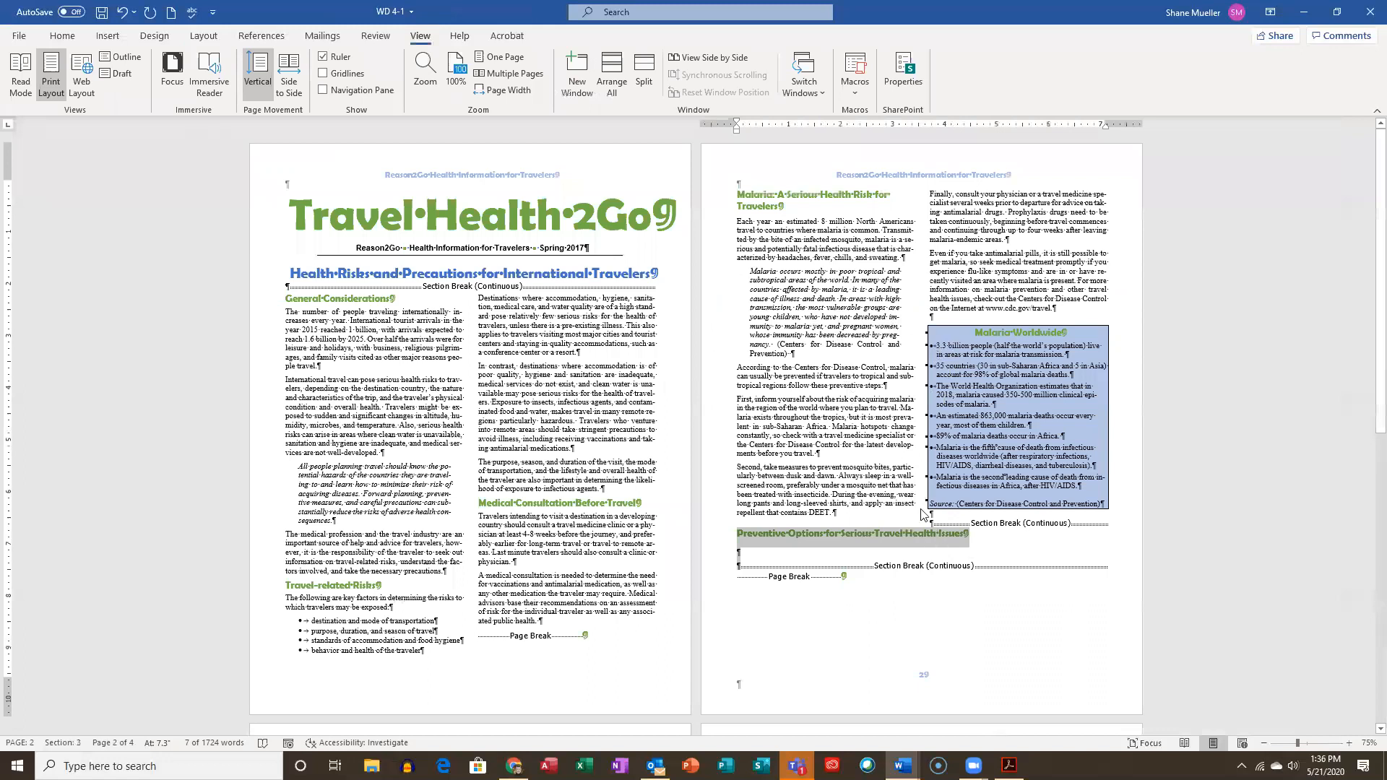
scroll(921, 514, down, 1)
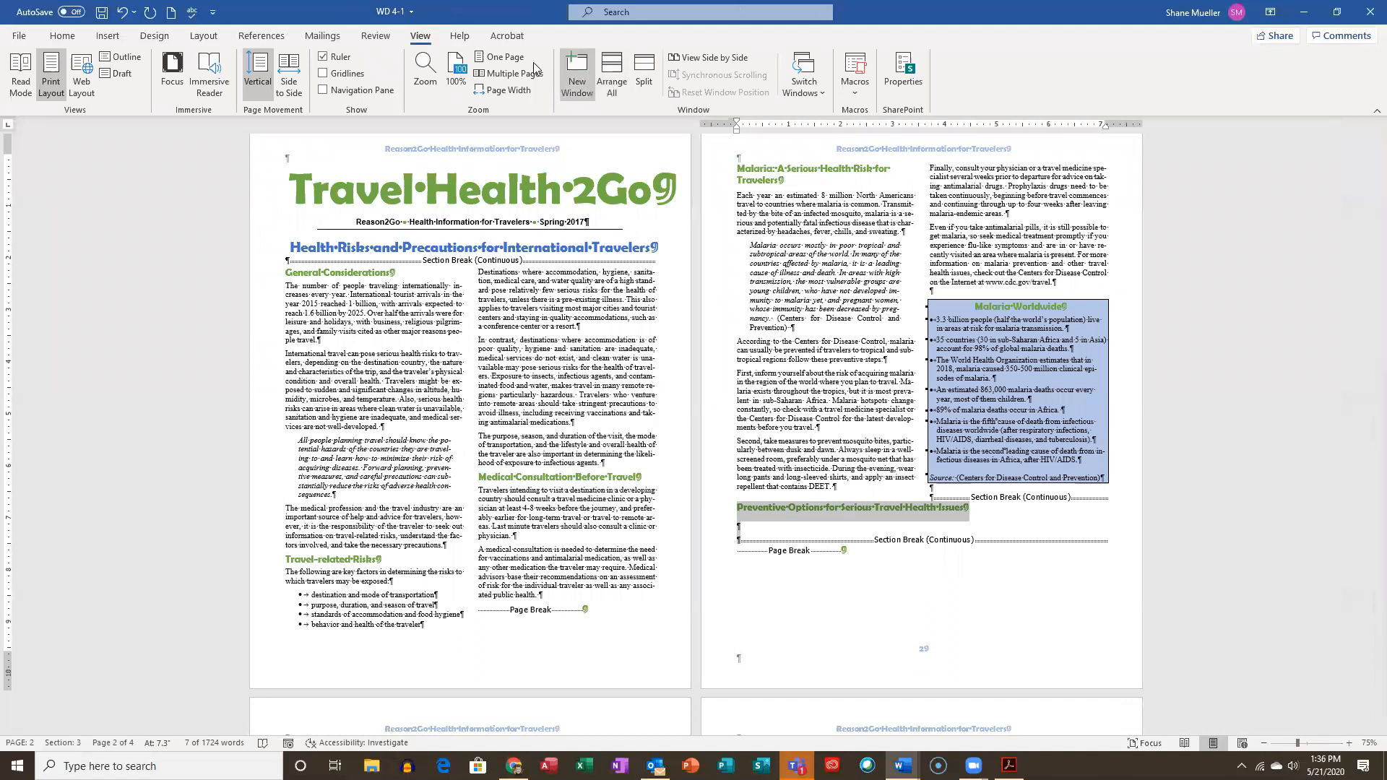
click(508, 88)
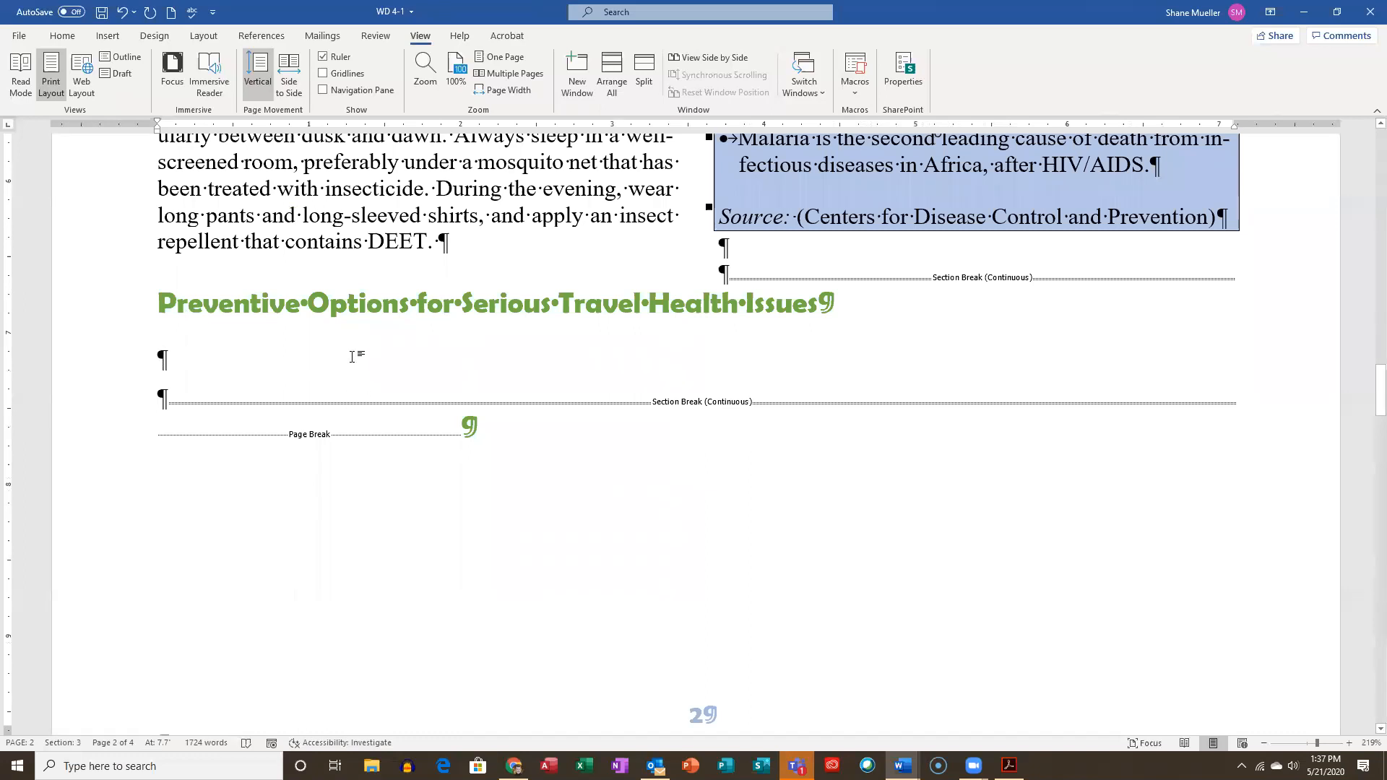
click(108, 36)
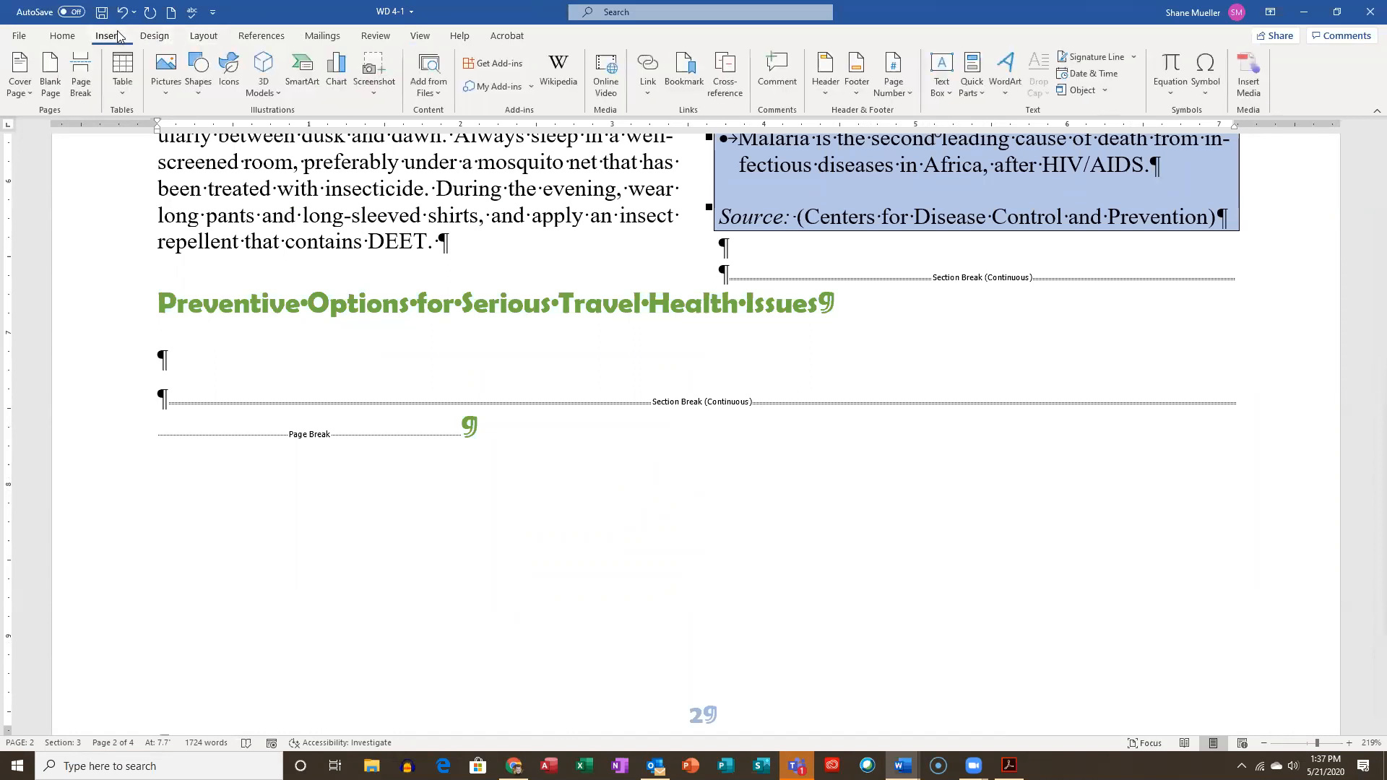
click(130, 86)
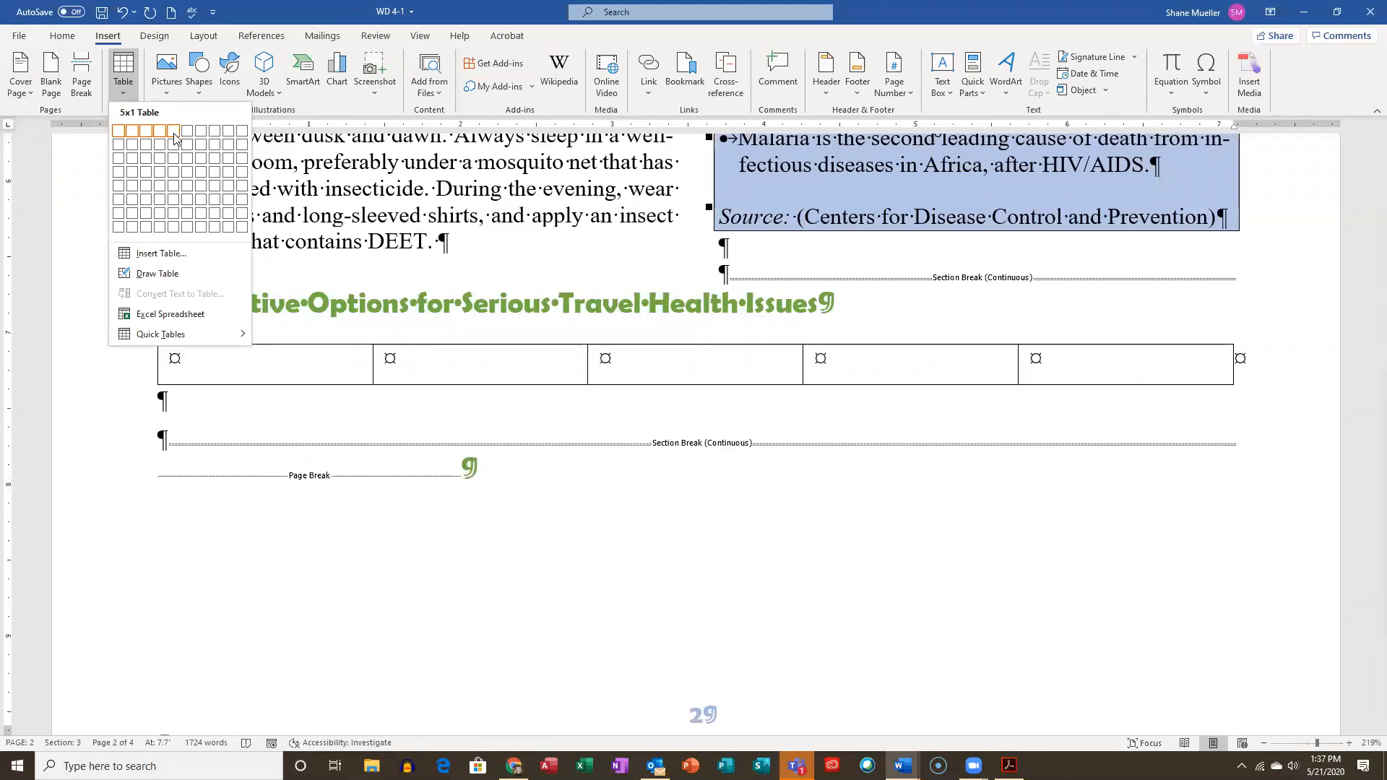
click(176, 194)
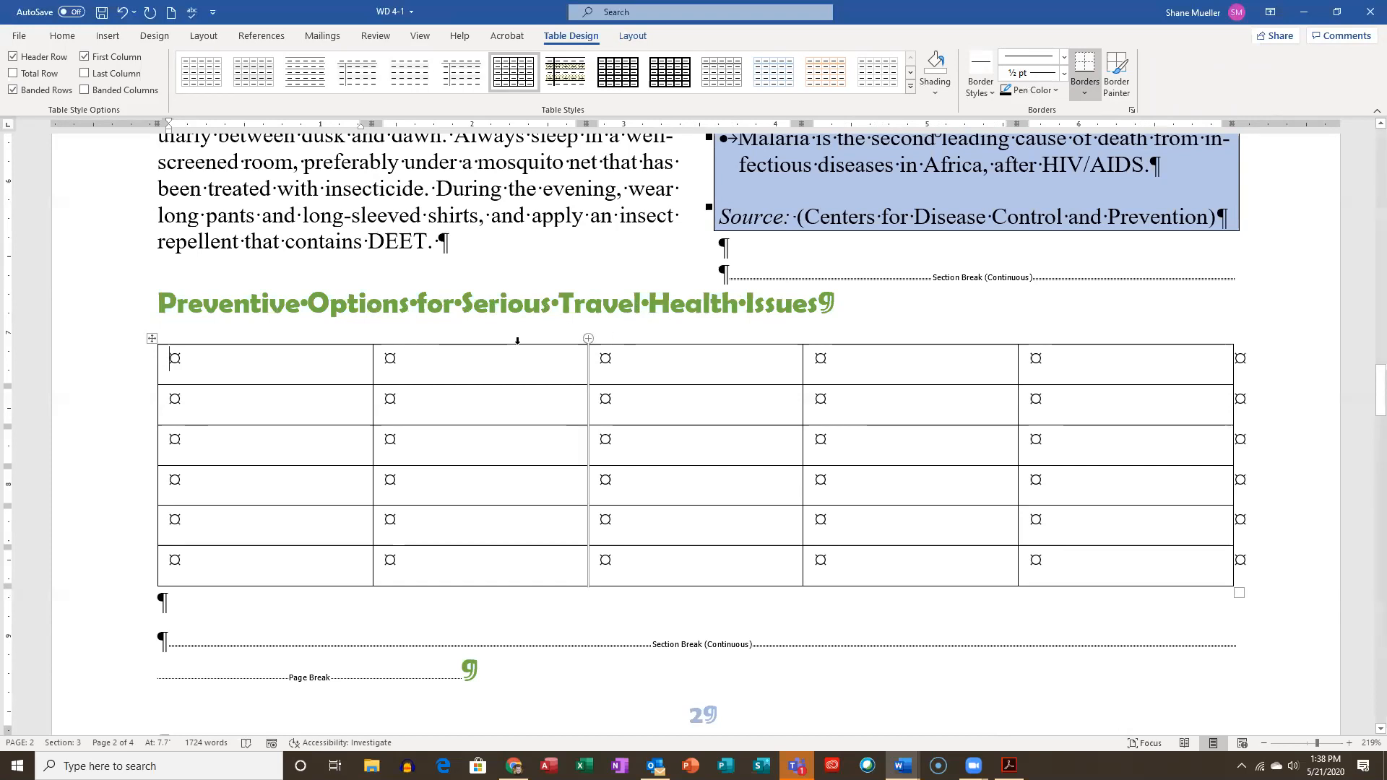
Undo the table insertion and the one-column formatting of the "Preventive Options" heading
click(710, 304)
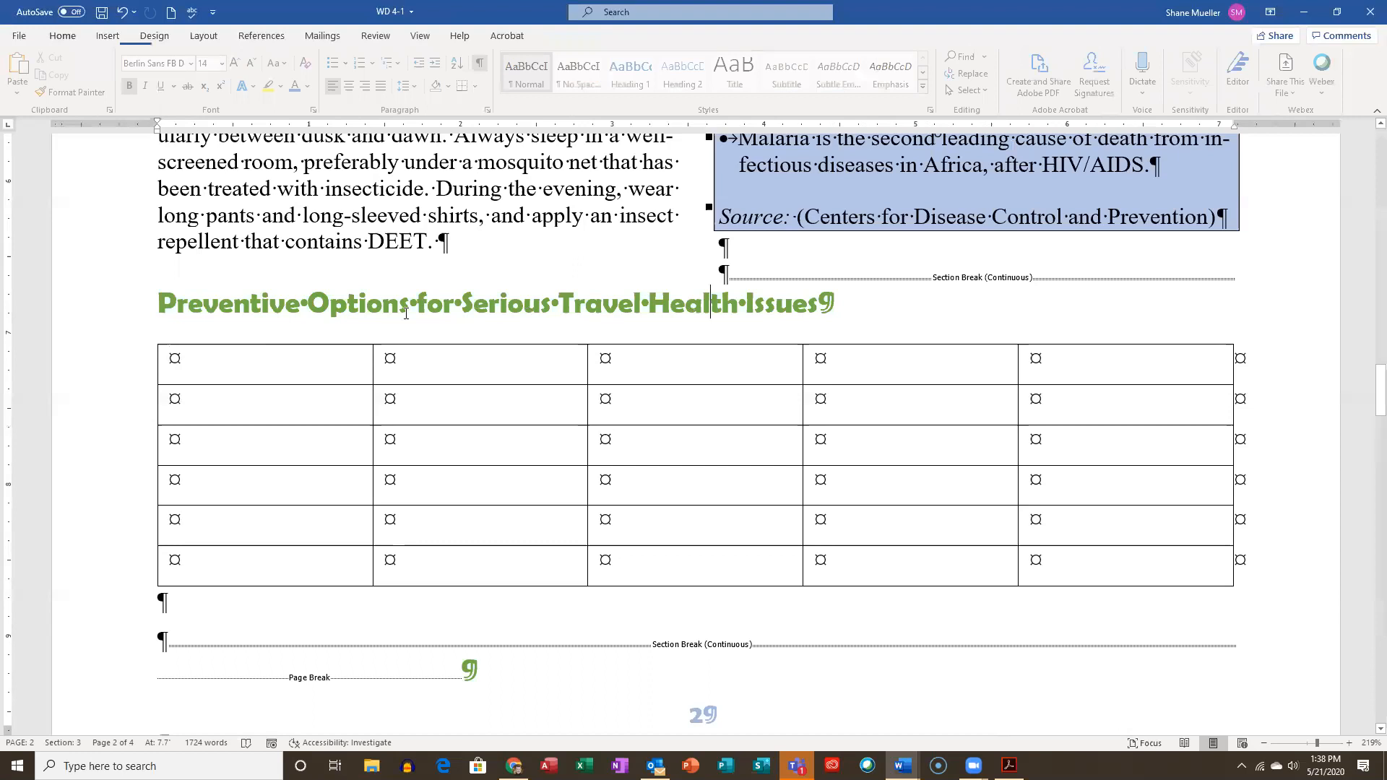
click(123, 12)
click(125, 13)
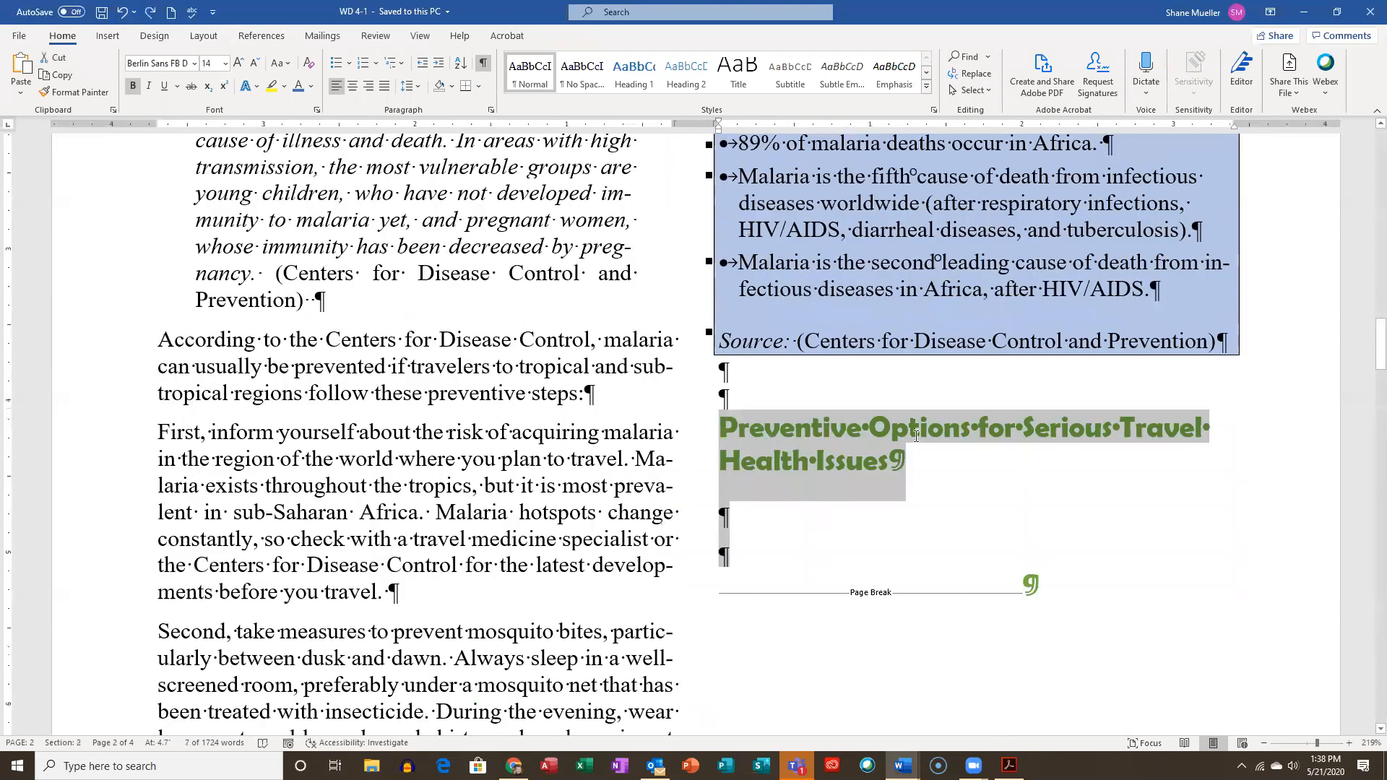
Select the "Preventive Options for Serious Travel Health Issues" heading with its two following blank paragraphs and apply one-column layout
click(1042, 453)
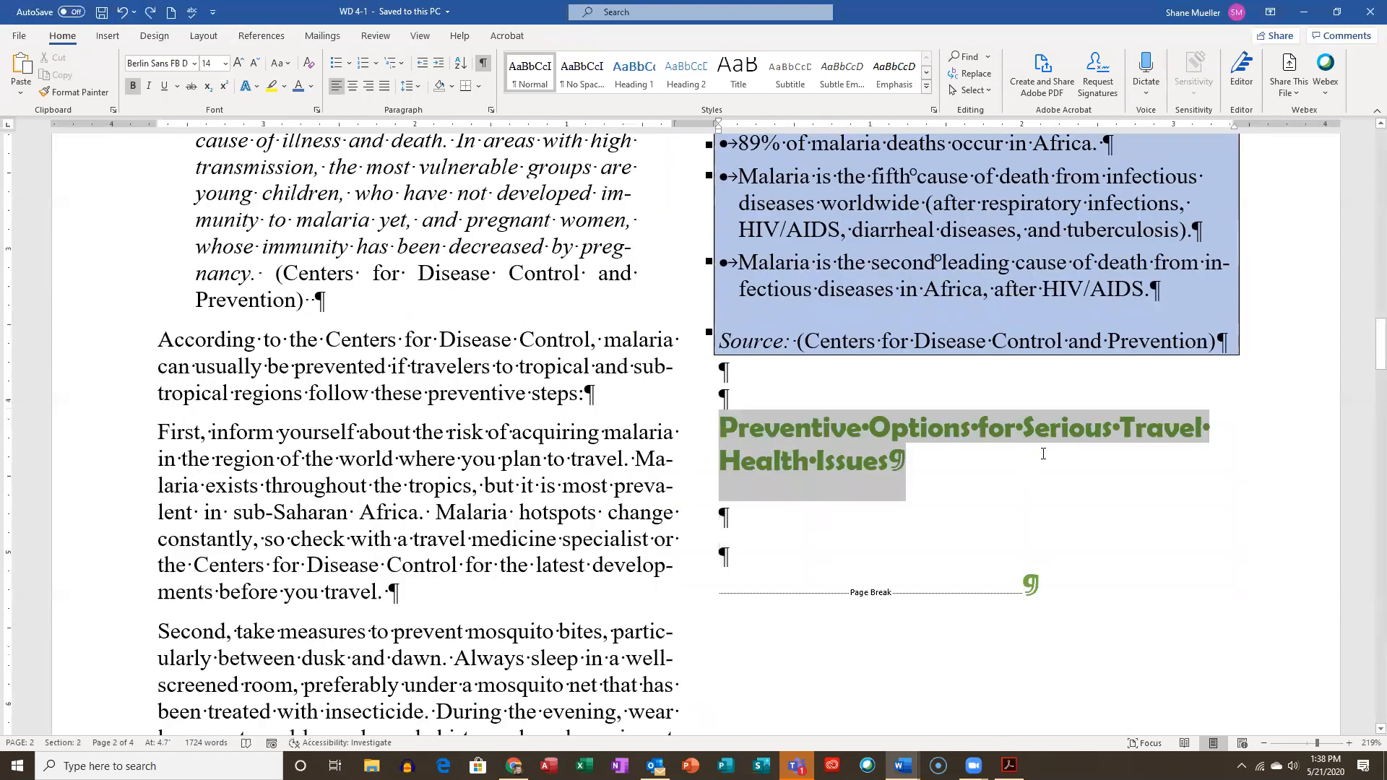
drag(1016, 503, 967, 545)
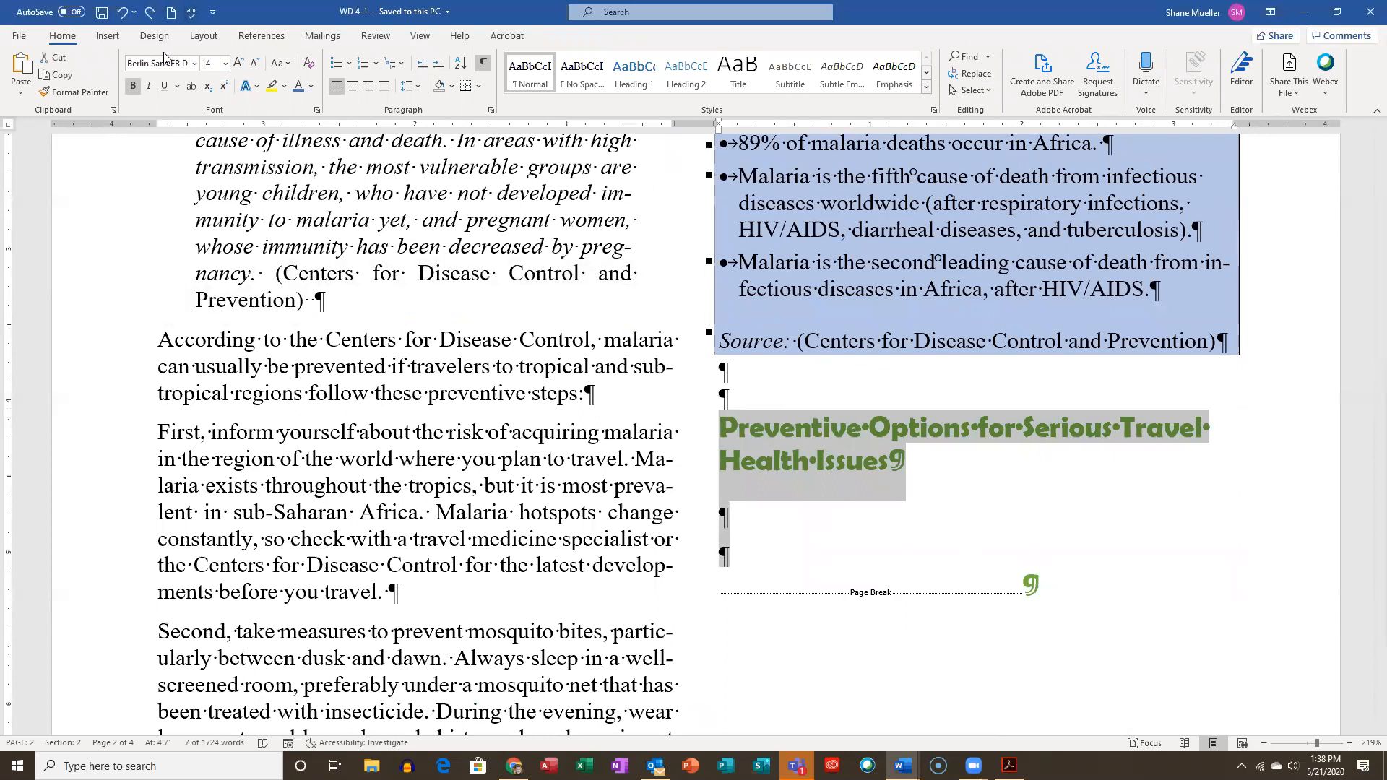
click(204, 37)
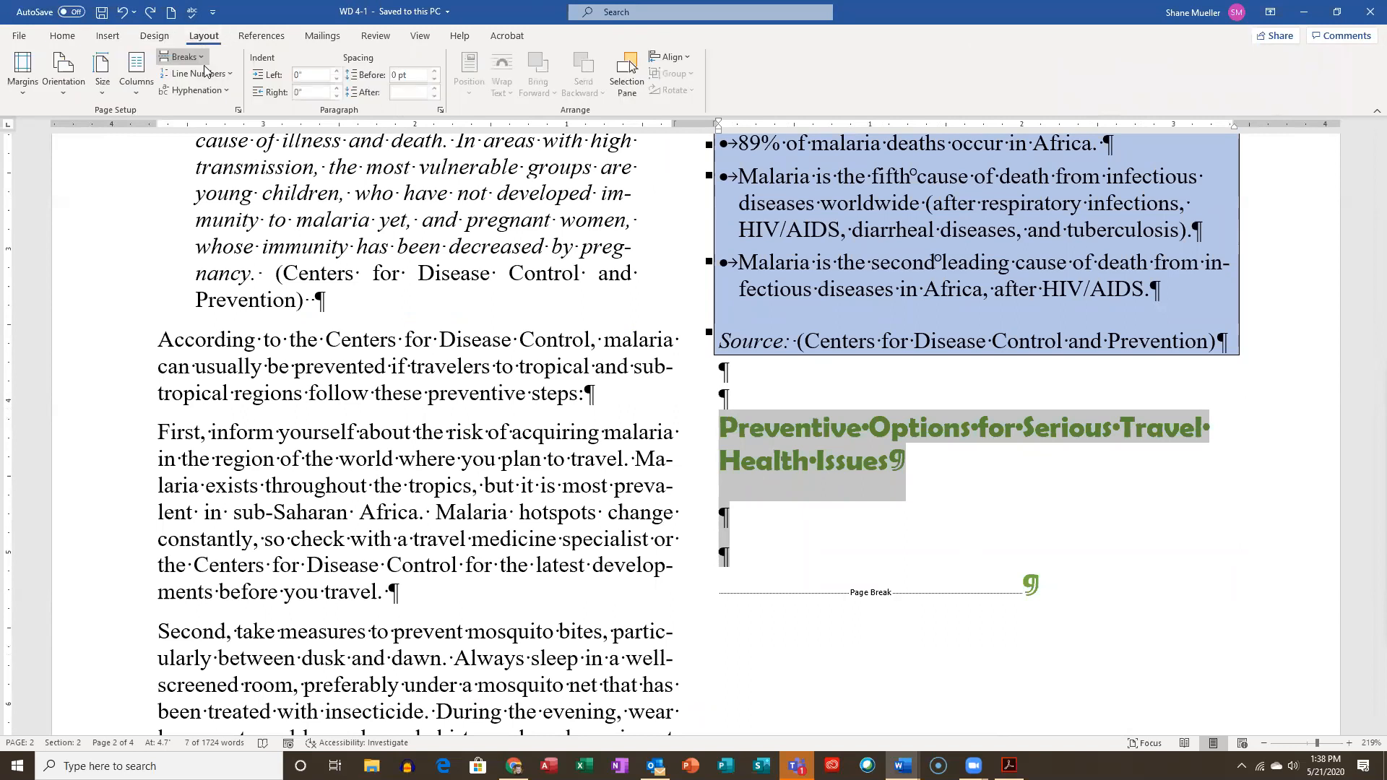
click(145, 83)
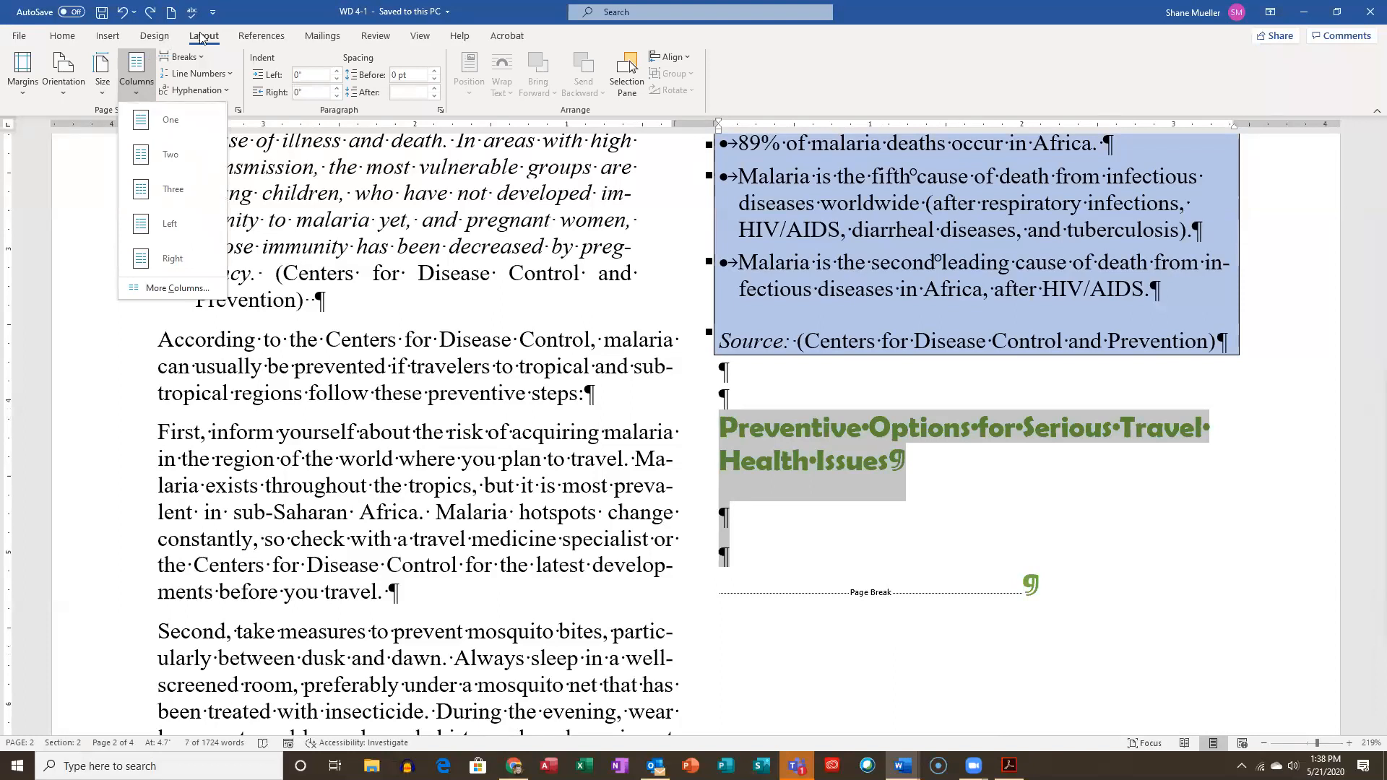
click(145, 123)
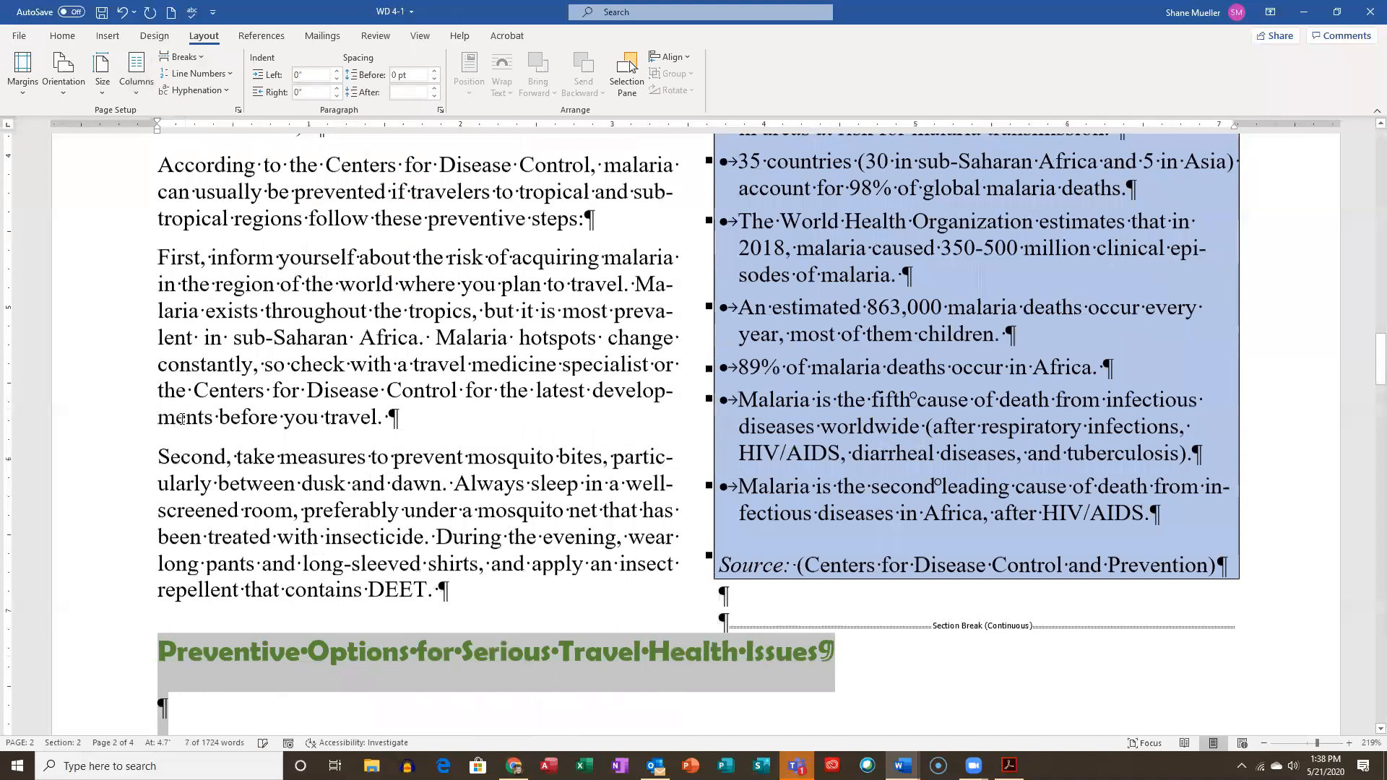
Insert a five-column, six-row table at the first blank paragraph below the "Preventive Options" heading
scroll(180, 419, down, 3)
click(157, 416)
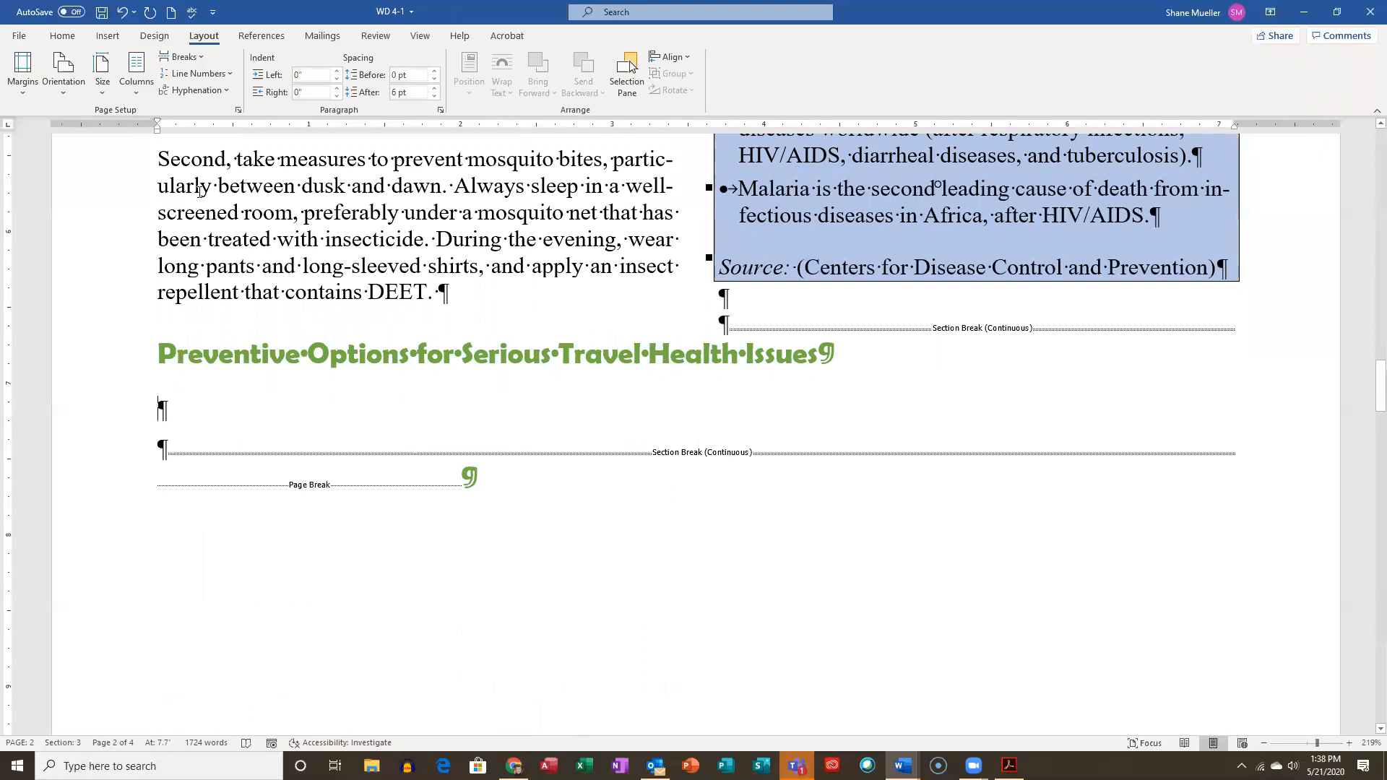
click(110, 36)
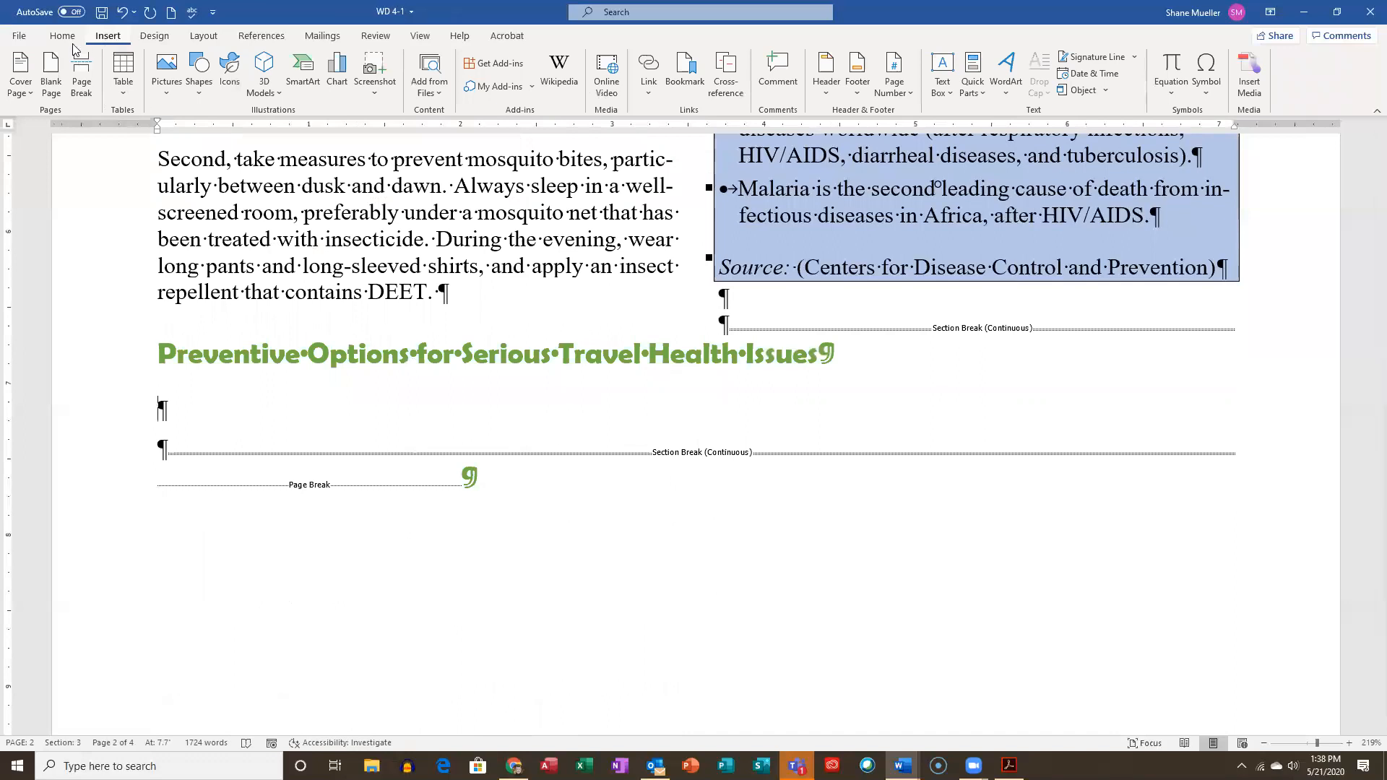
click(124, 90)
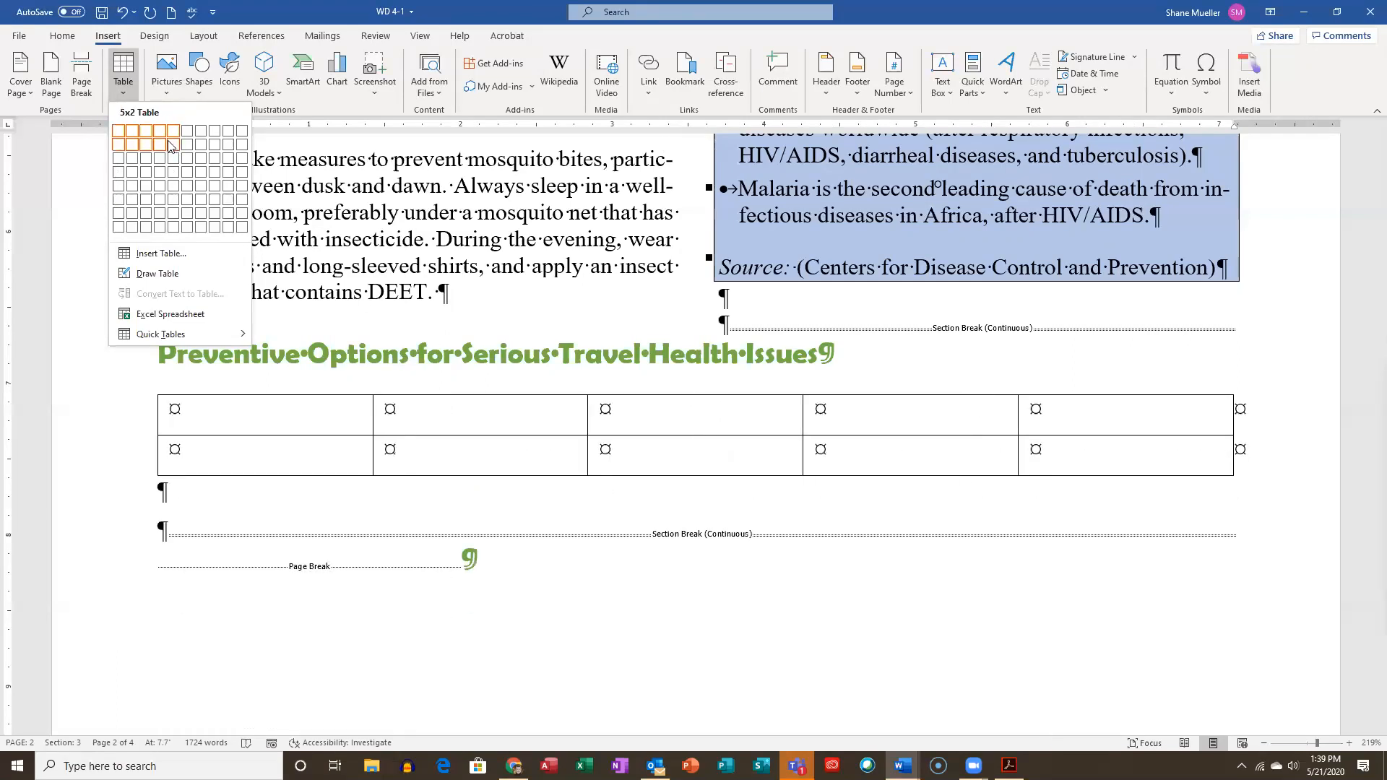
click(178, 199)
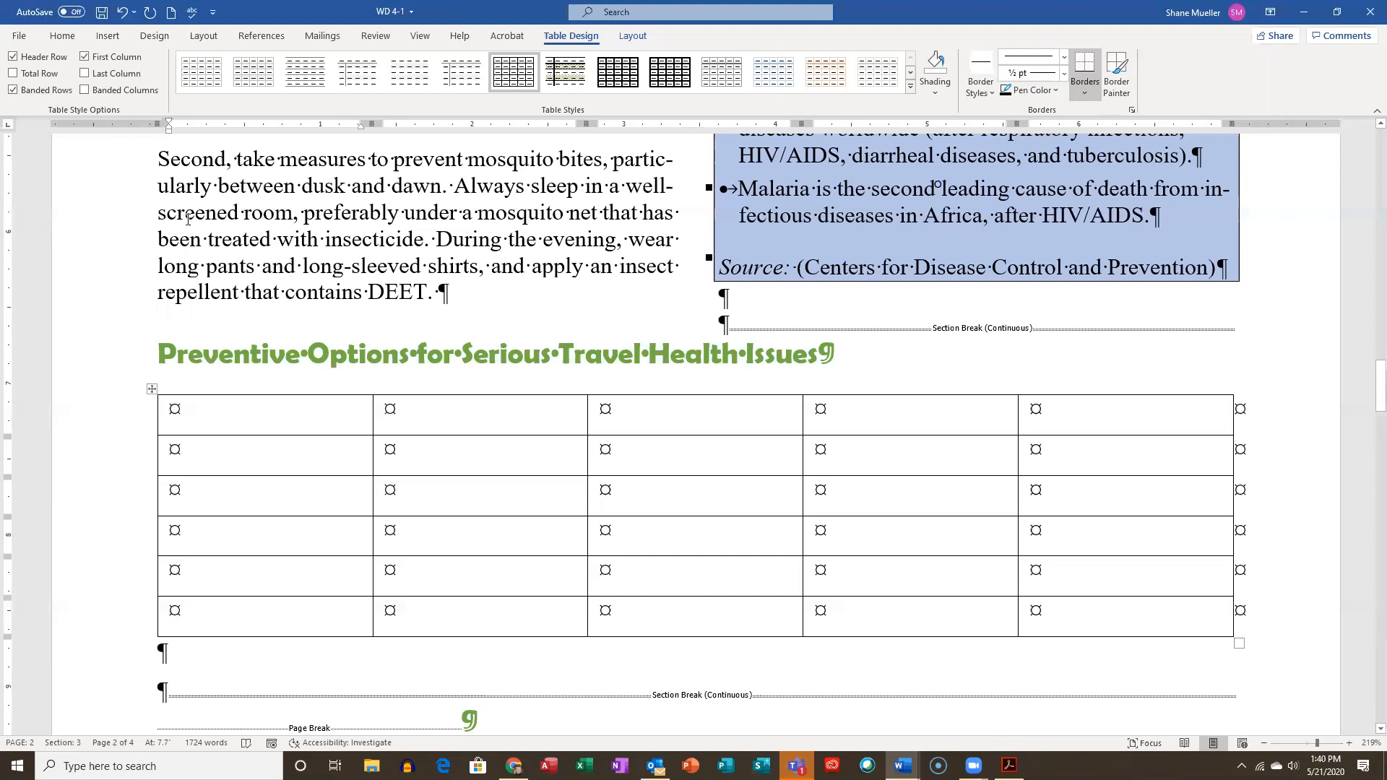
click(116, 40)
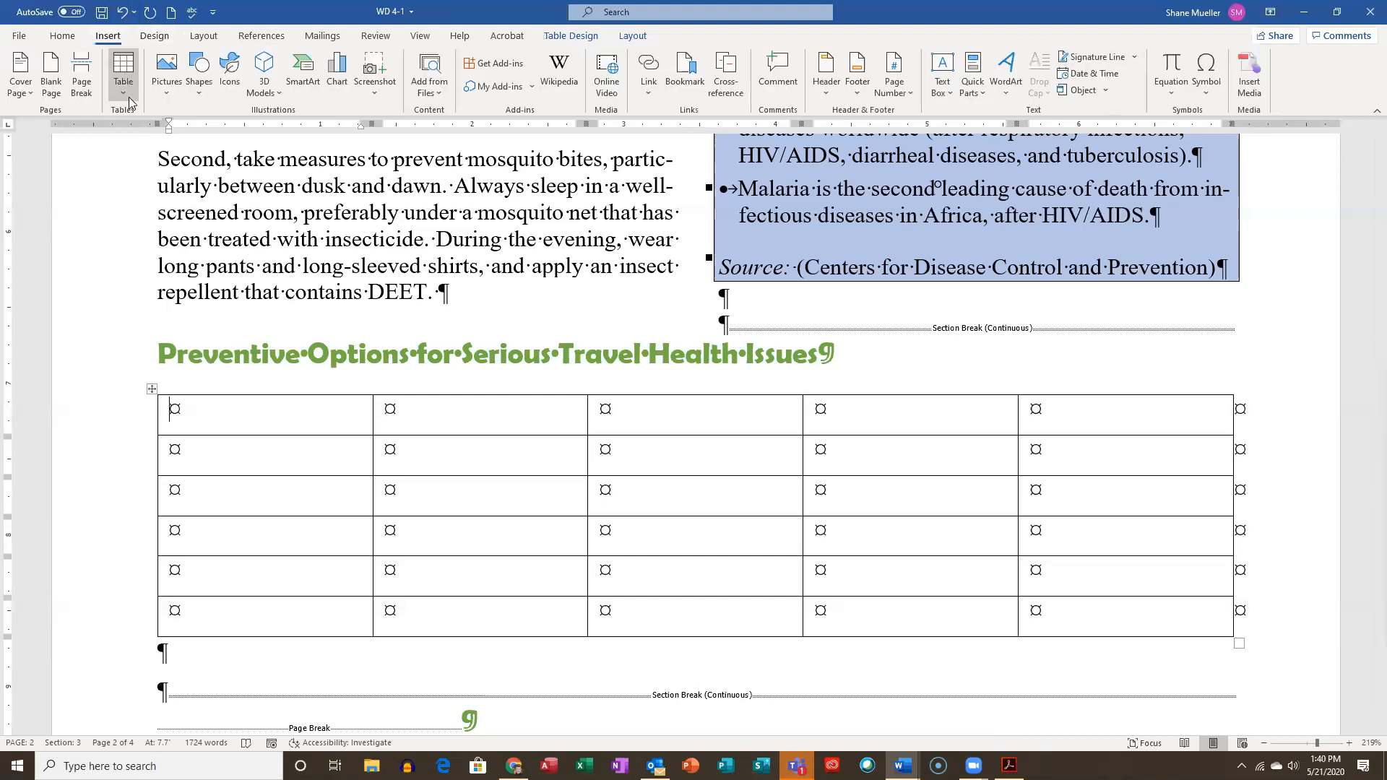
click(128, 96)
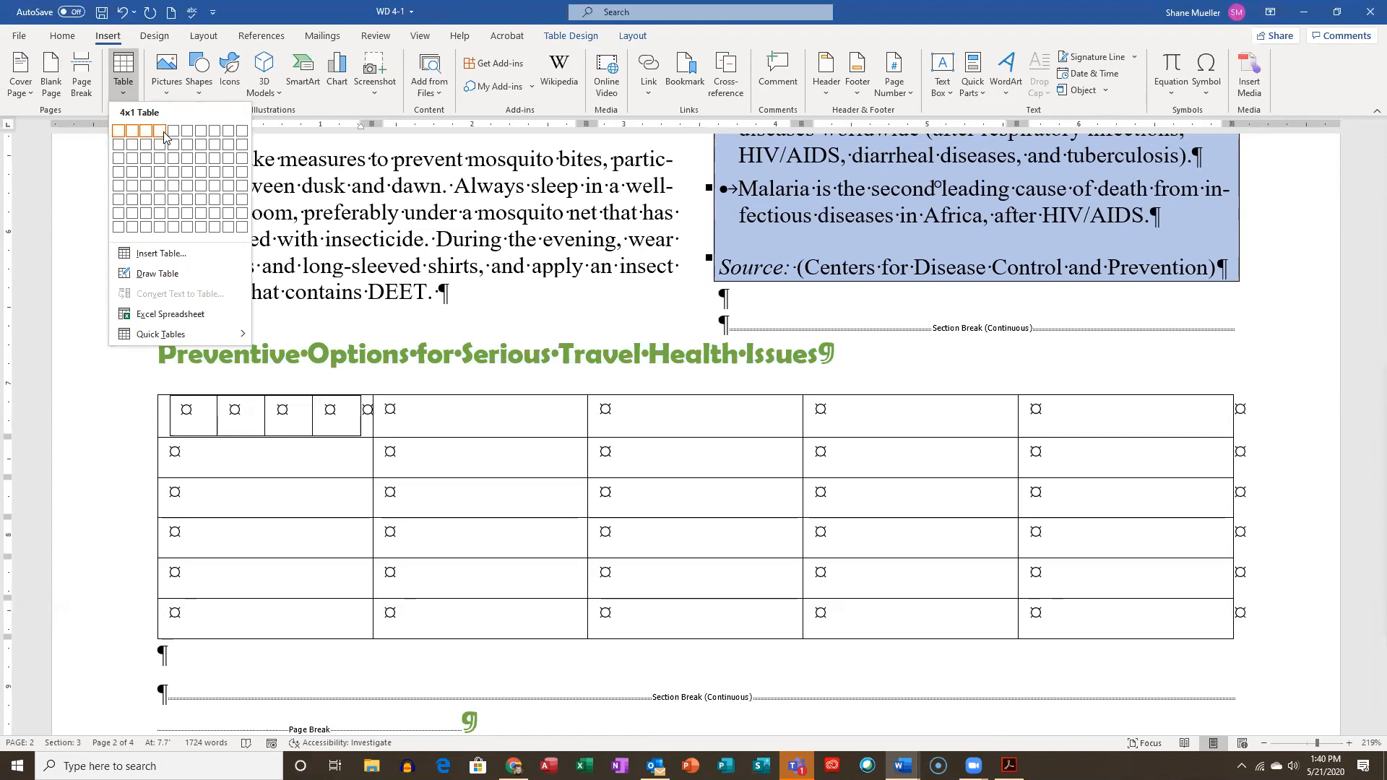
click(173, 199)
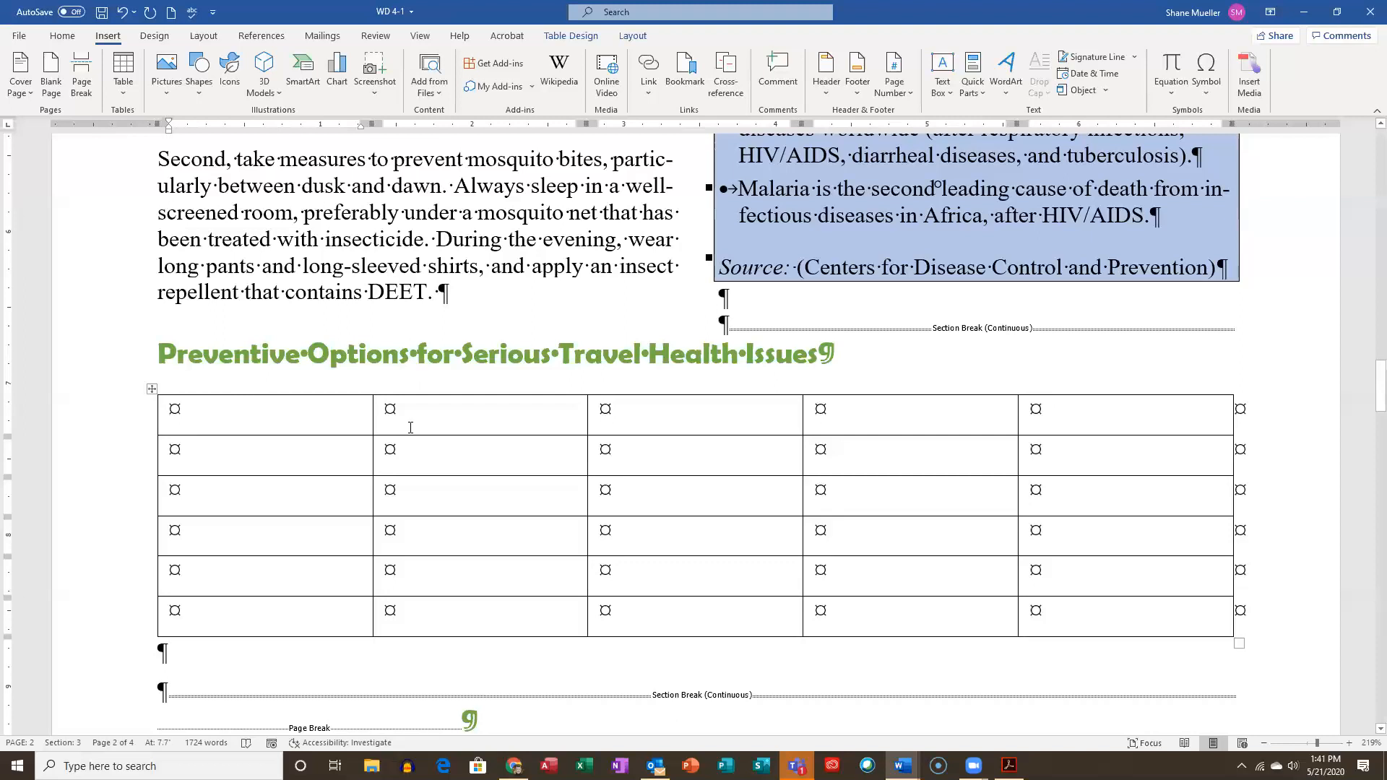
Fill the table's header row with Disease, Vaccine, Prophylaxis Drug, Eat and Drink Safely, and Avoid Insects
text(Disease)
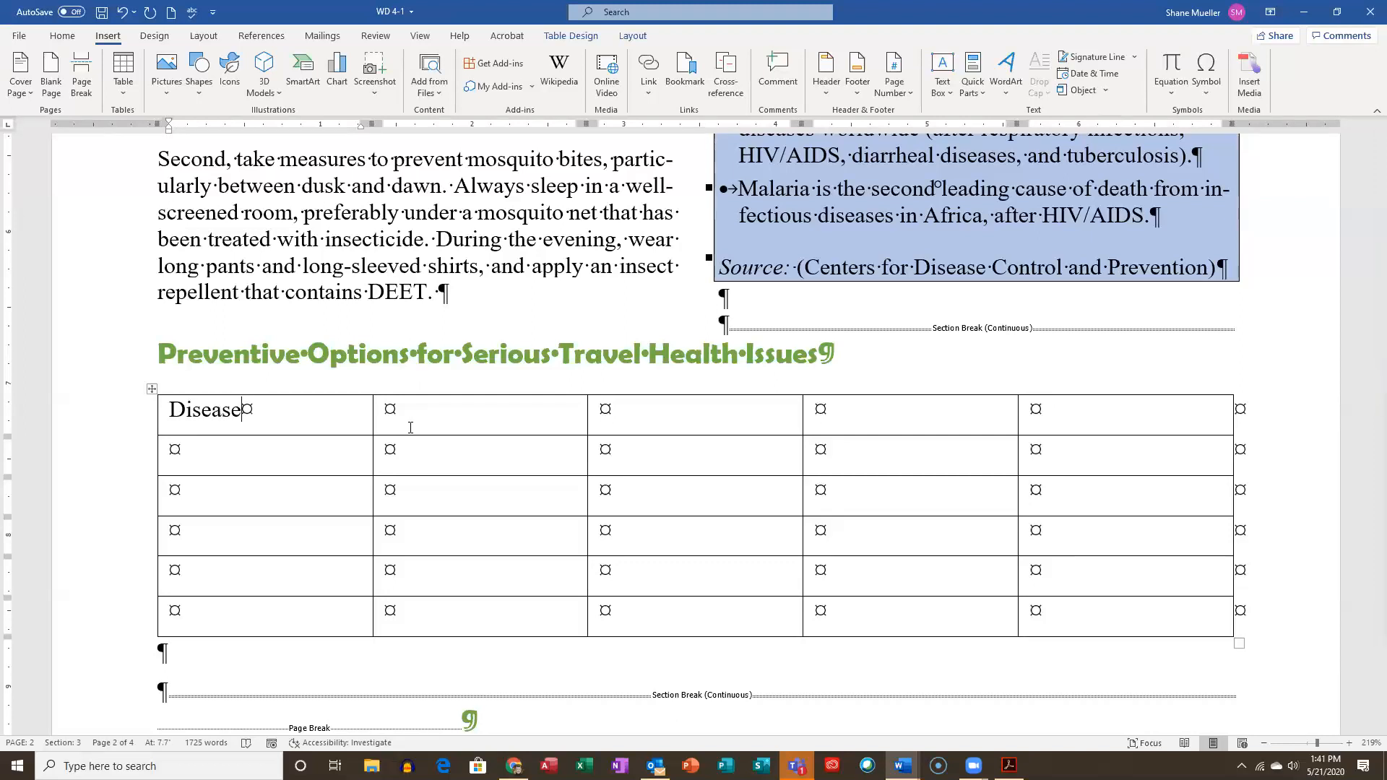
click(410, 428)
text(Vaccinr)
key(BackSpace)
text(e)
key(Tab)
text(Prophyla)
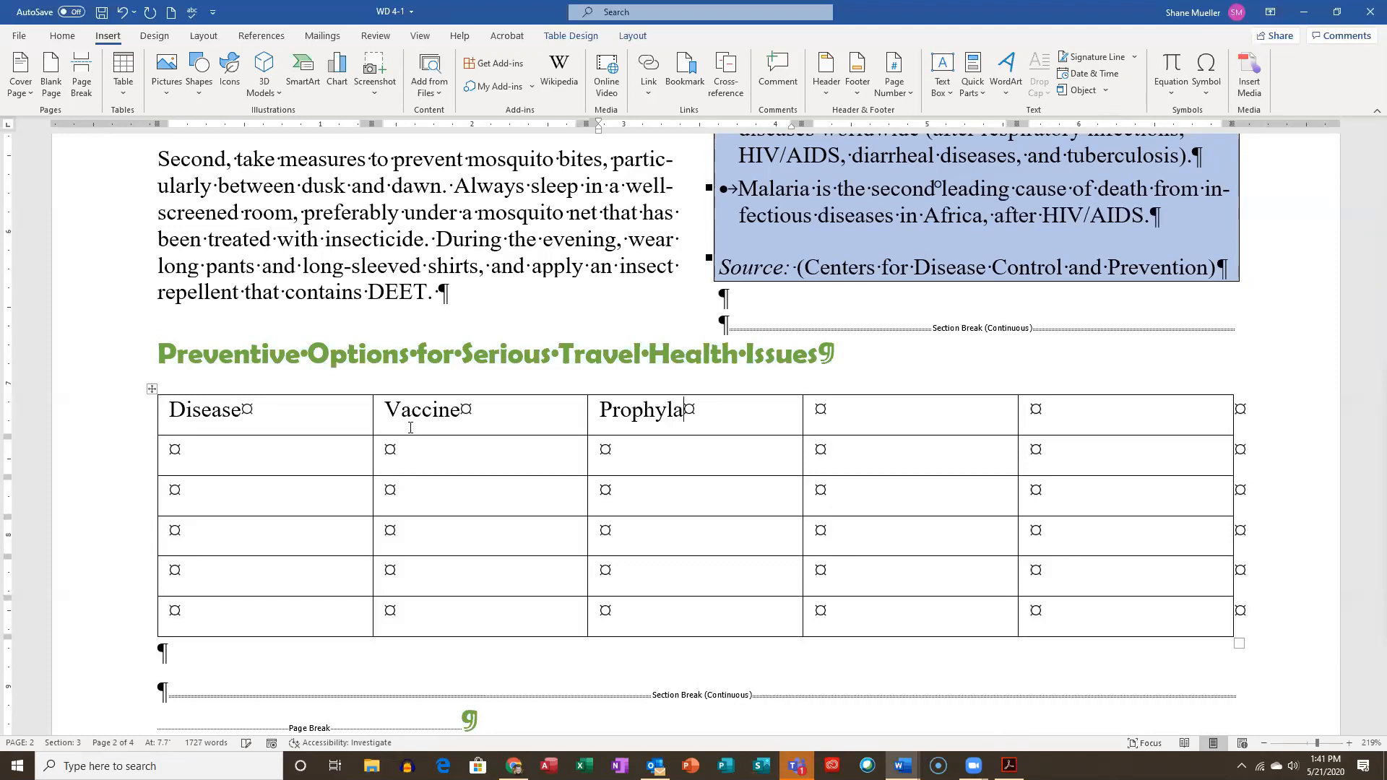
text(xis Drug)
key(Tab)
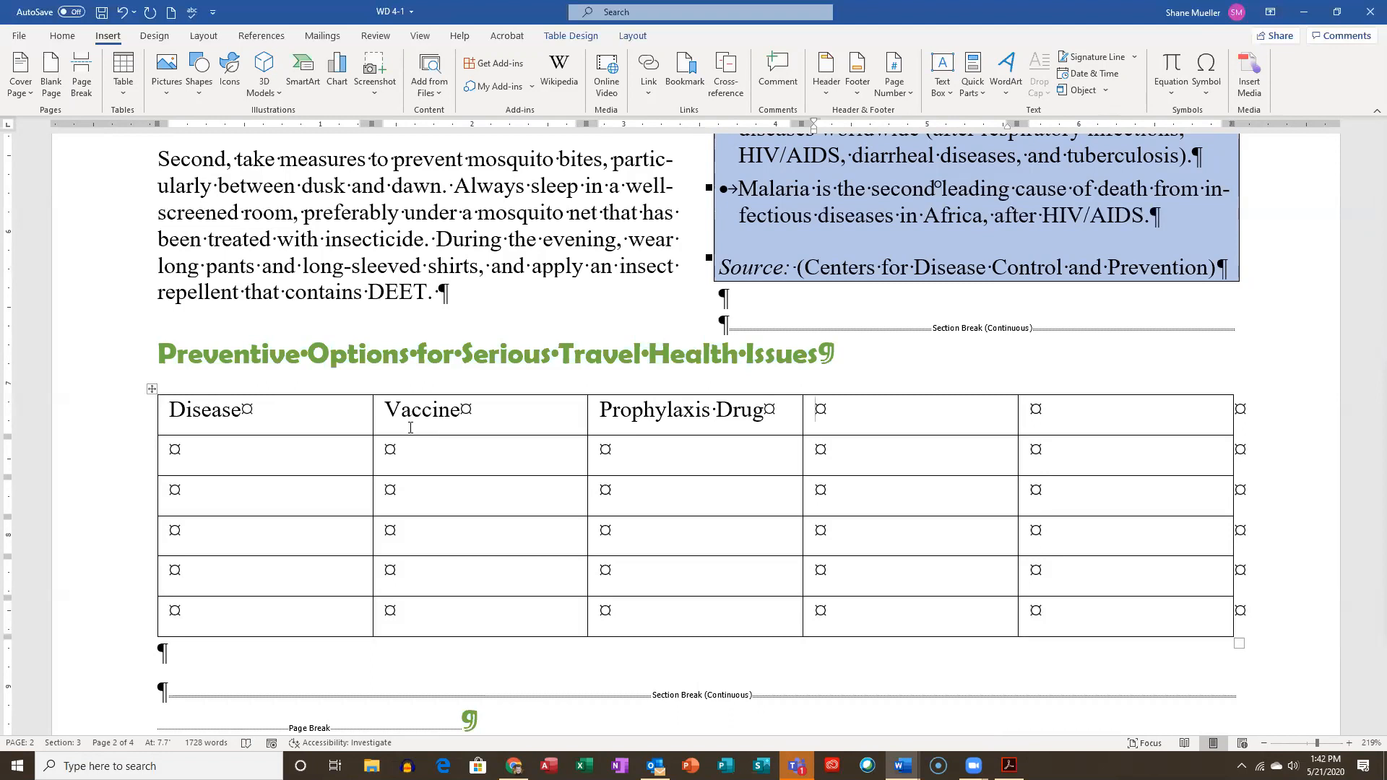
text(Eat and Drink Sa)
text(fely)
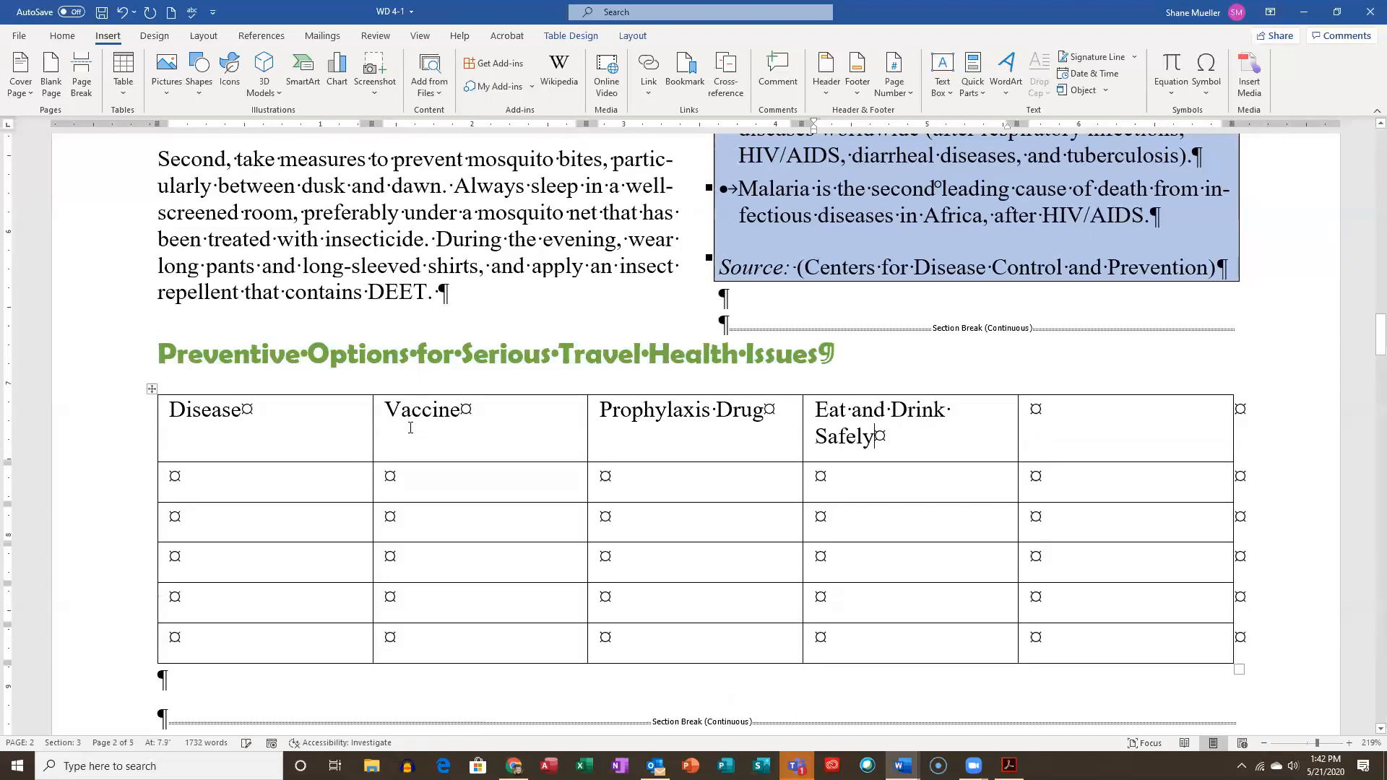
key(Tab)
text(Avoi)
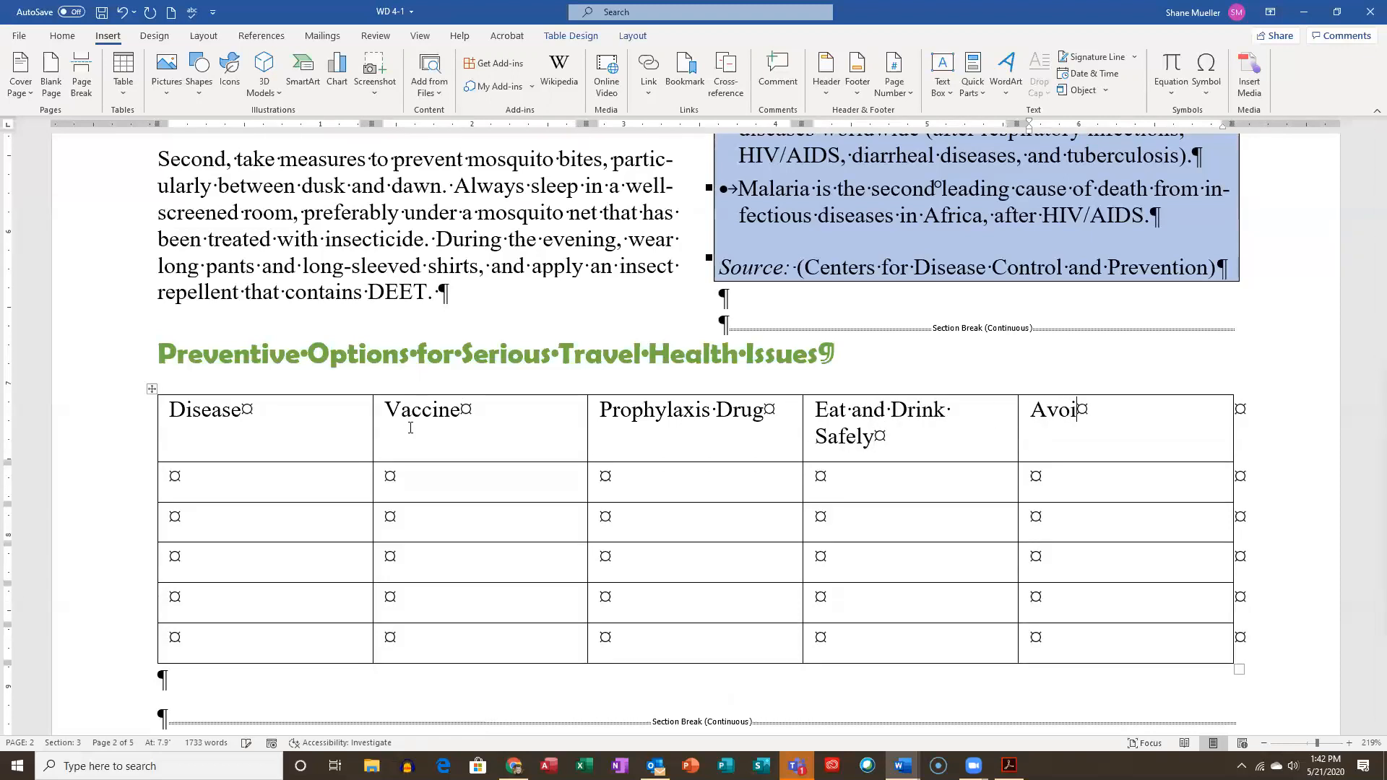
text(d Insects)
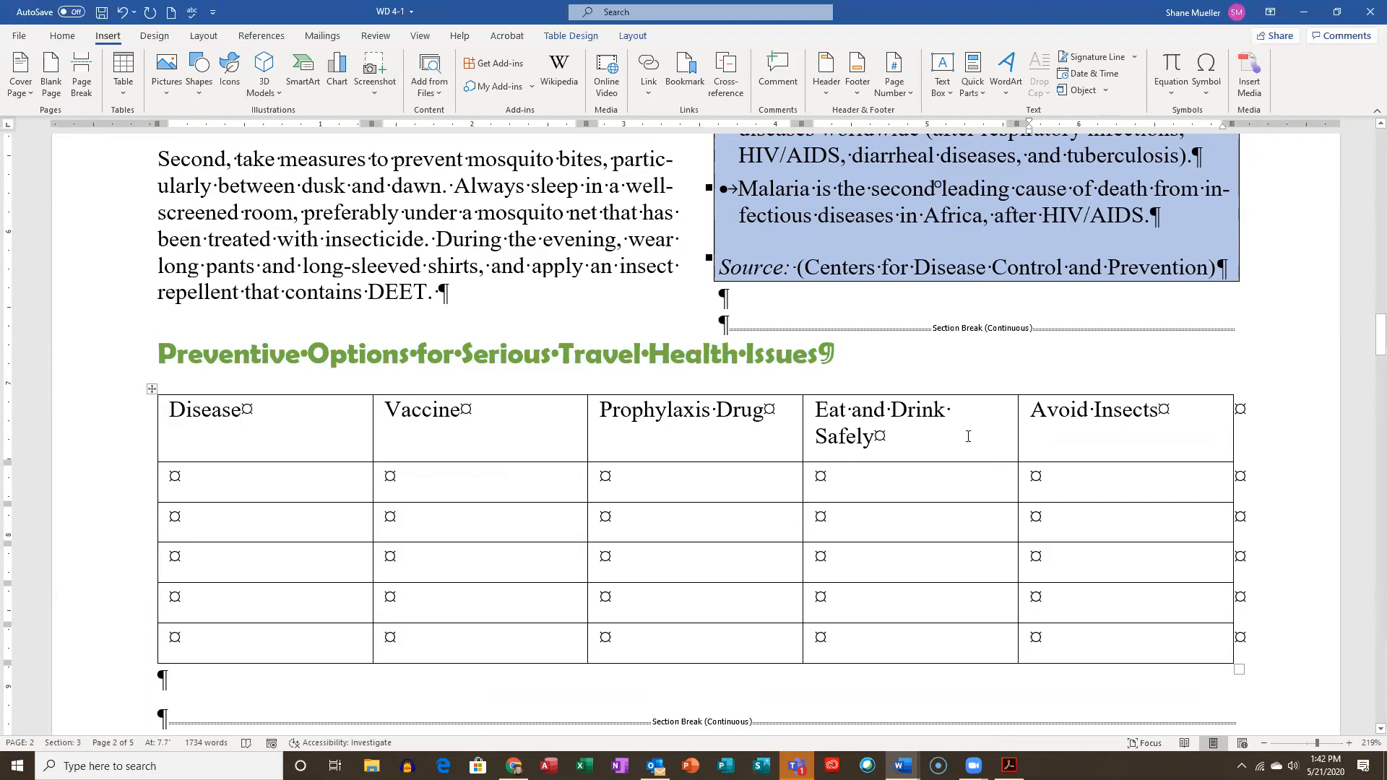
Fill the Disease column with Malaria, Typhoid, Hepatitis A, Cholera, and Japanese Encephalitis
click(238, 481)
text(Malaria)
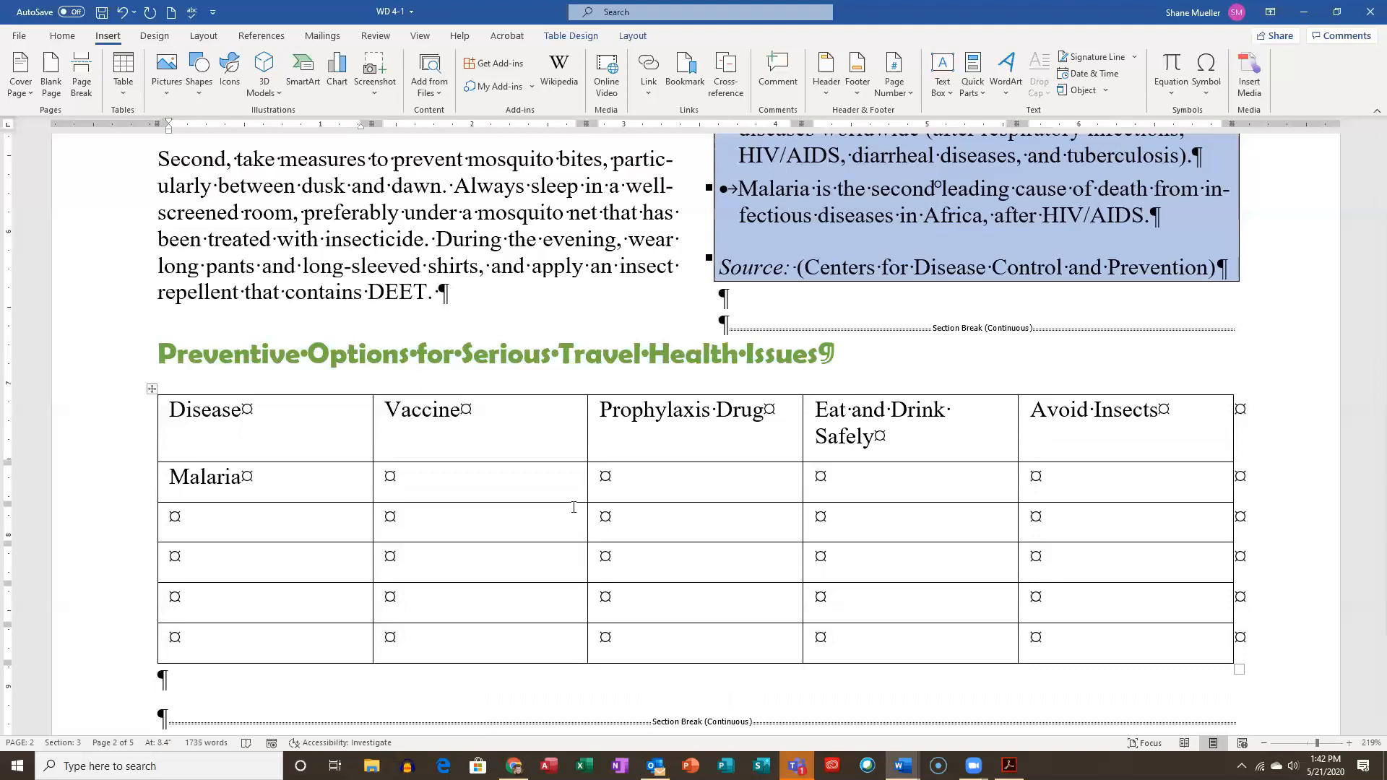
text(Typhoid)
key(Down)
text(He)
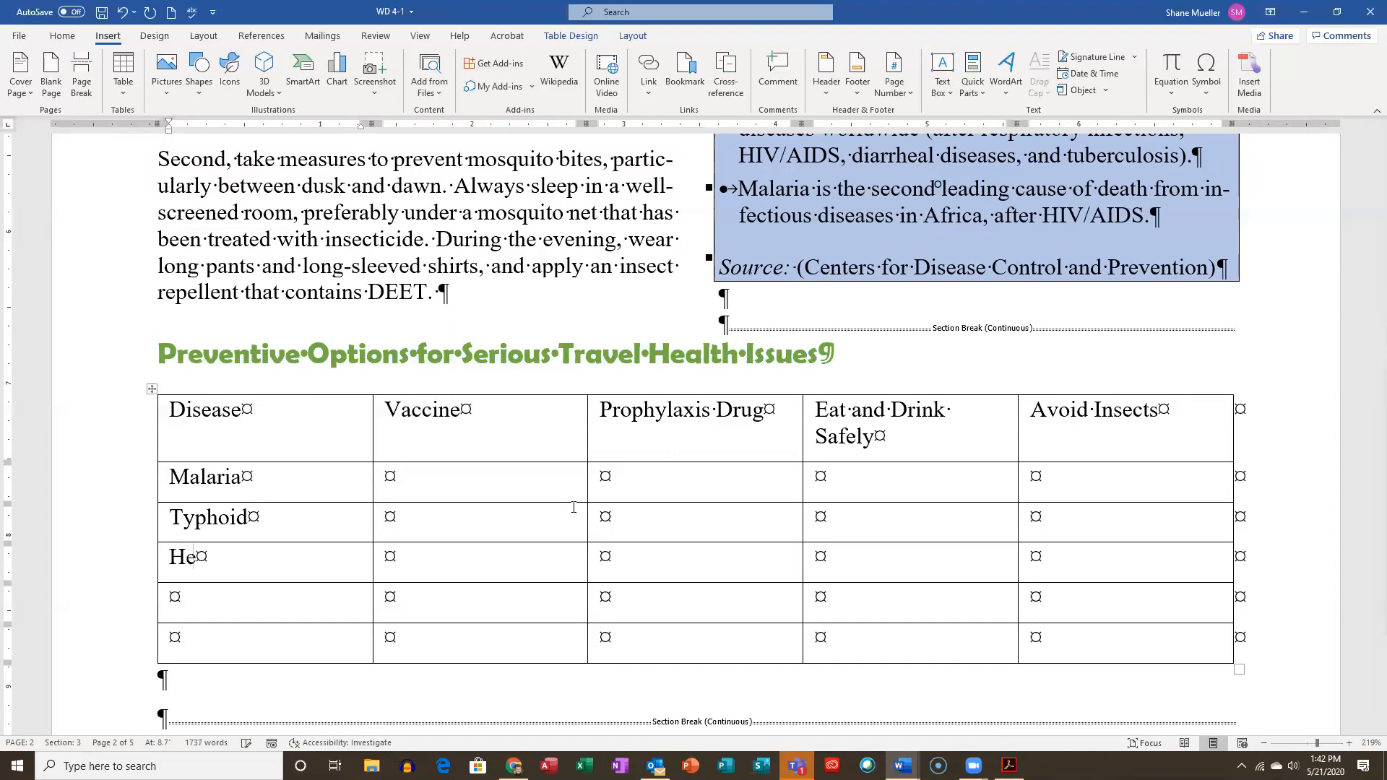
text(patitis A)
key(Down)
text(Cholera)
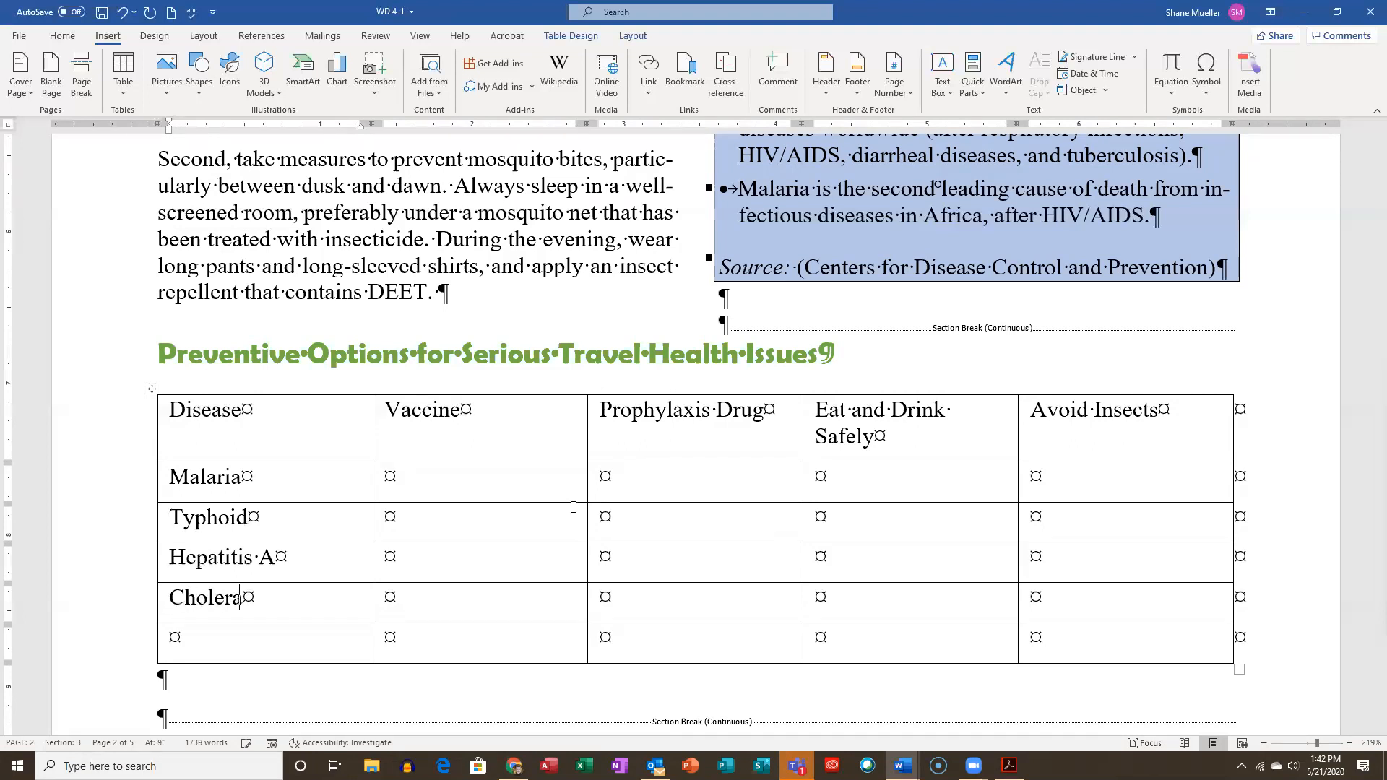
key(Tab)
text(Japanese )
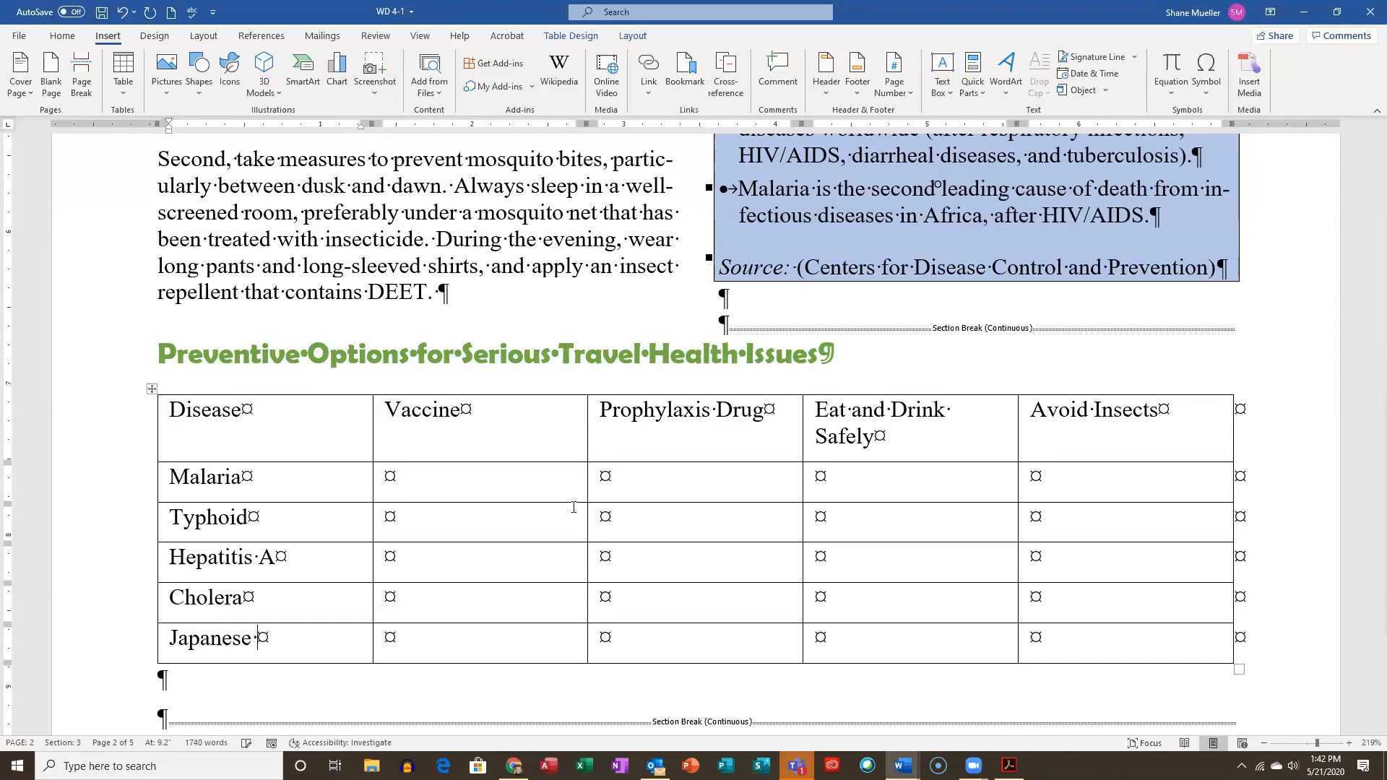
text(Encephalitis)
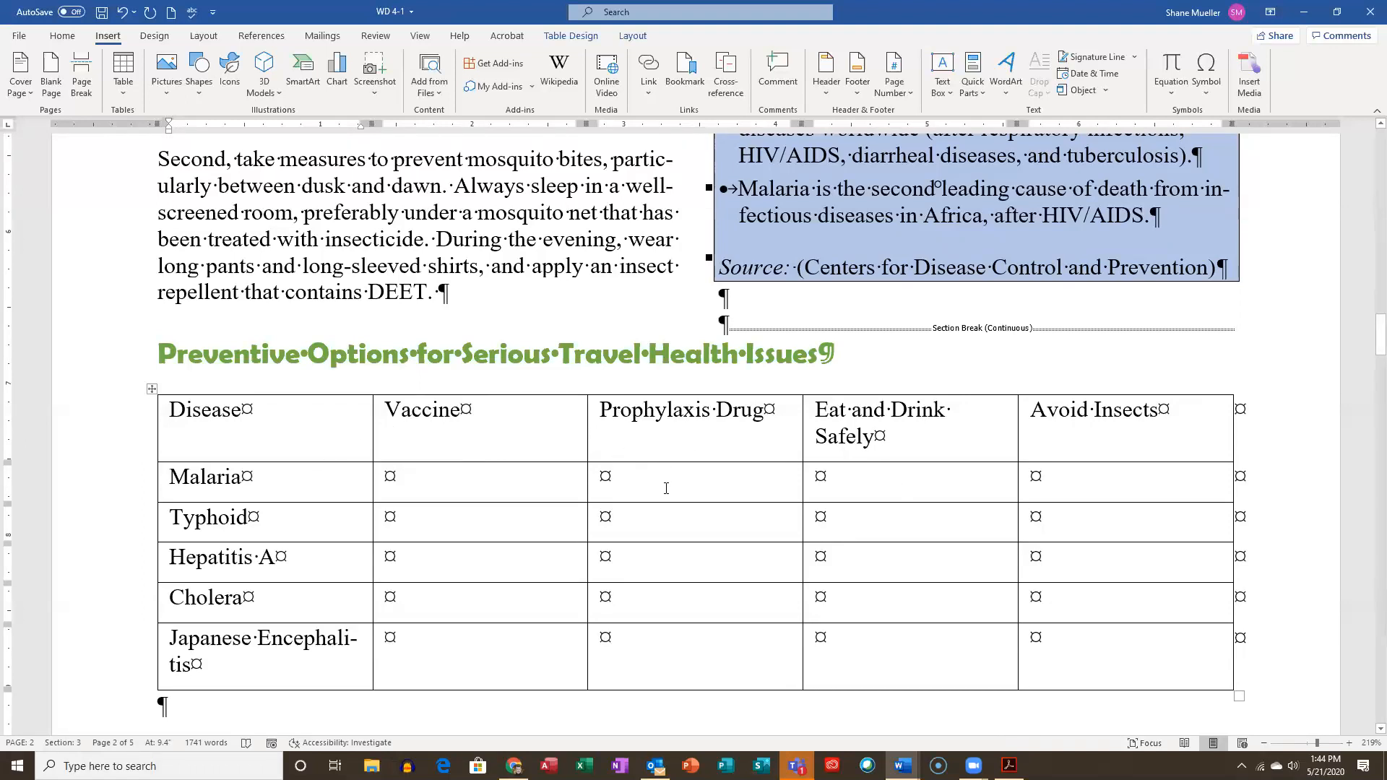
Place the cursor in the Malaria row's Prophylaxis Drug cell and open the full symbol selection
click(604, 477)
click(1208, 95)
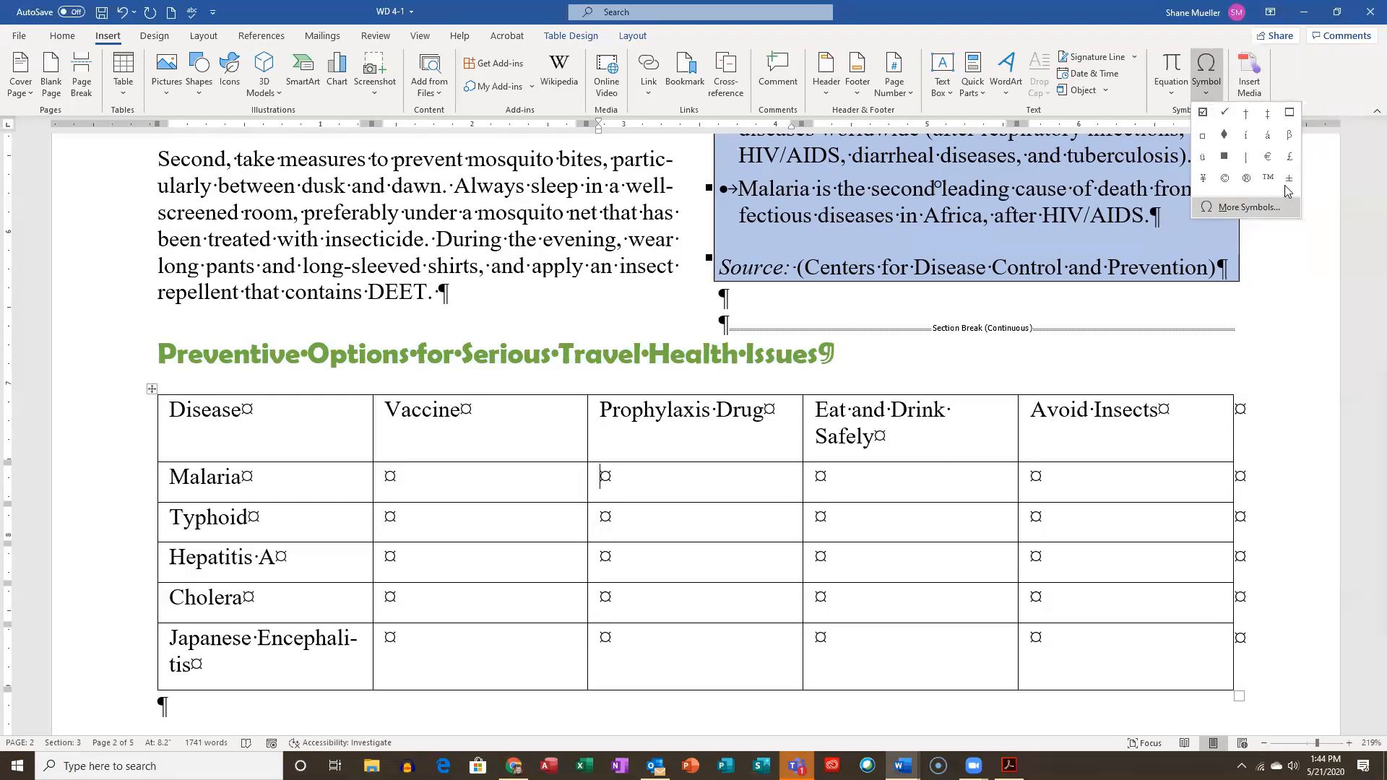
click(1240, 208)
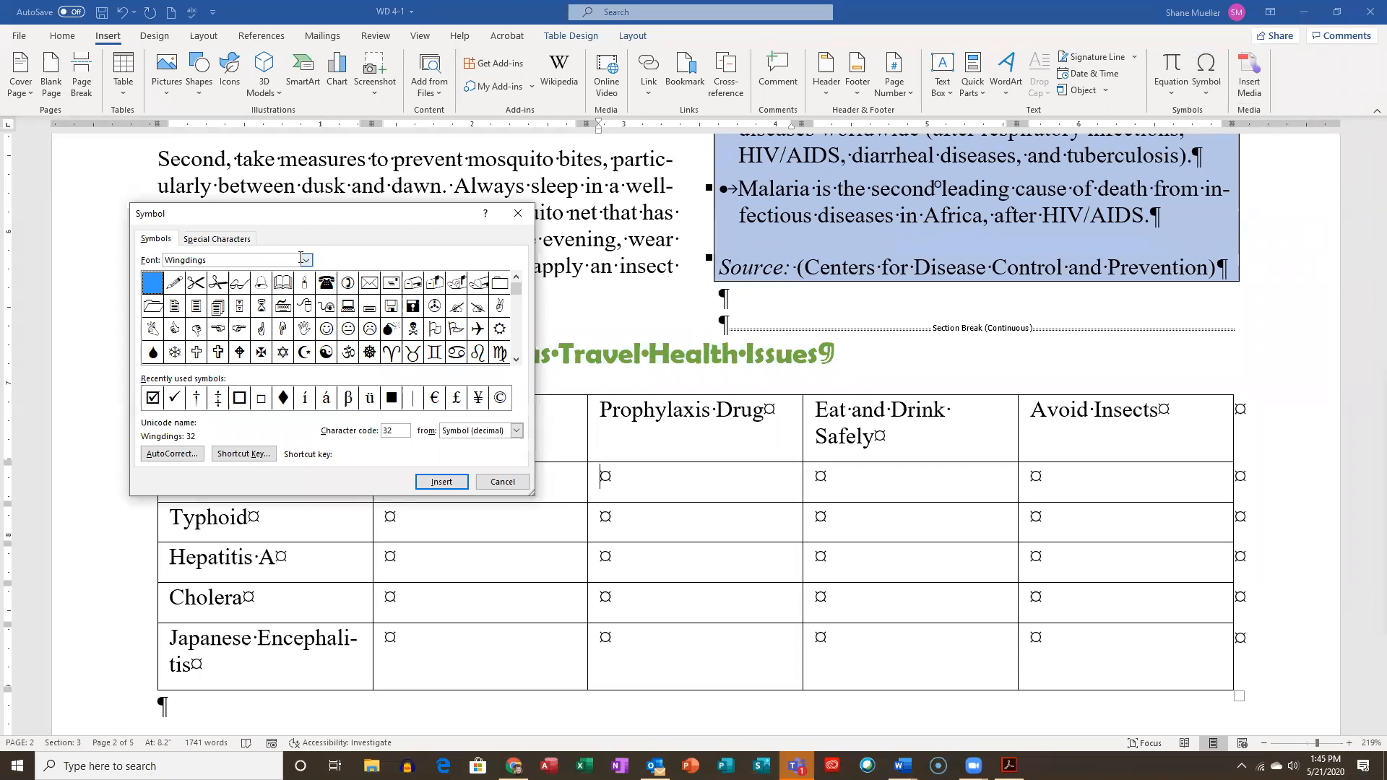
Switch the symbol selection to the Symbol font
click(306, 260)
click(307, 275)
click(307, 276)
click(308, 277)
click(308, 277)
click(308, 277)
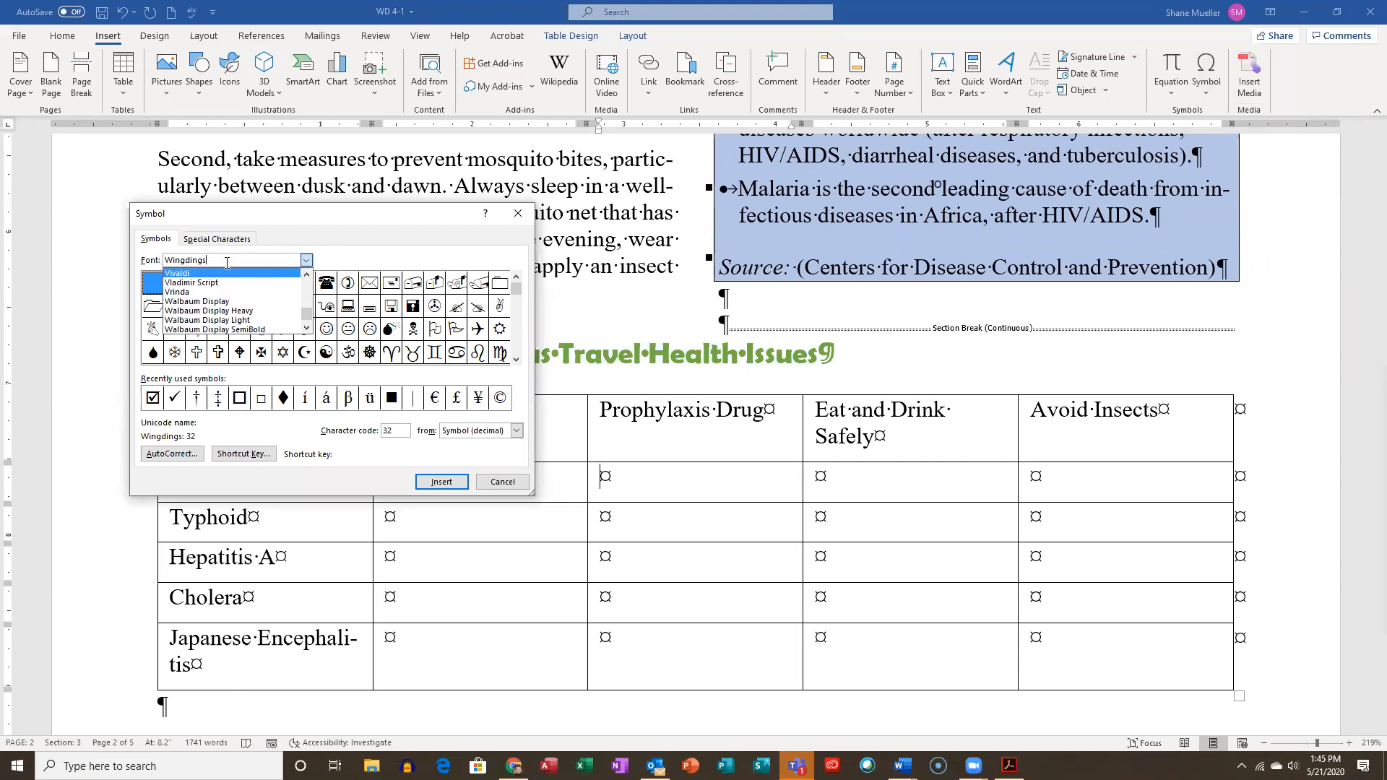
click(307, 277)
click(307, 277)
click(307, 278)
click(307, 276)
click(307, 276)
click(307, 276)
click(307, 276)
click(307, 276)
click(307, 276)
click(307, 276)
click(307, 276)
drag(307, 278, 307, 279)
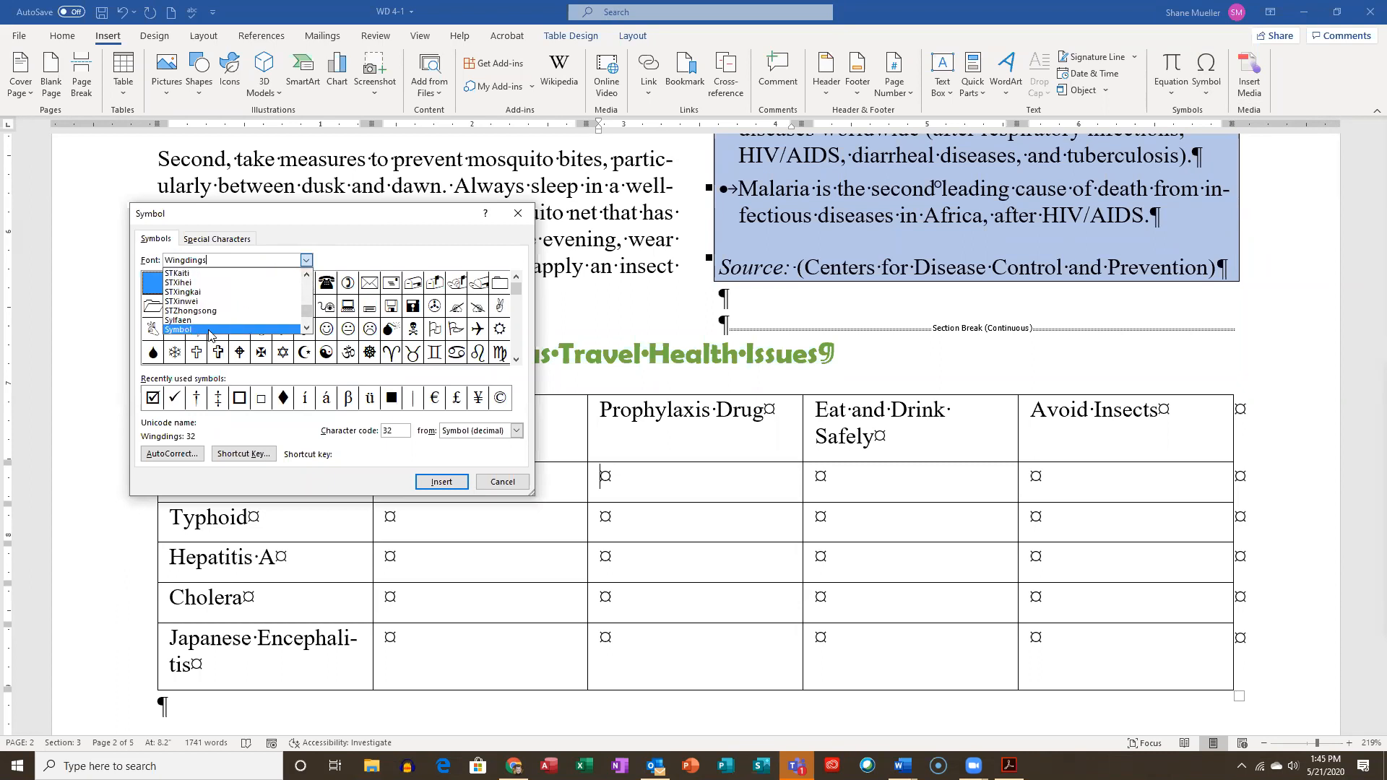
click(211, 330)
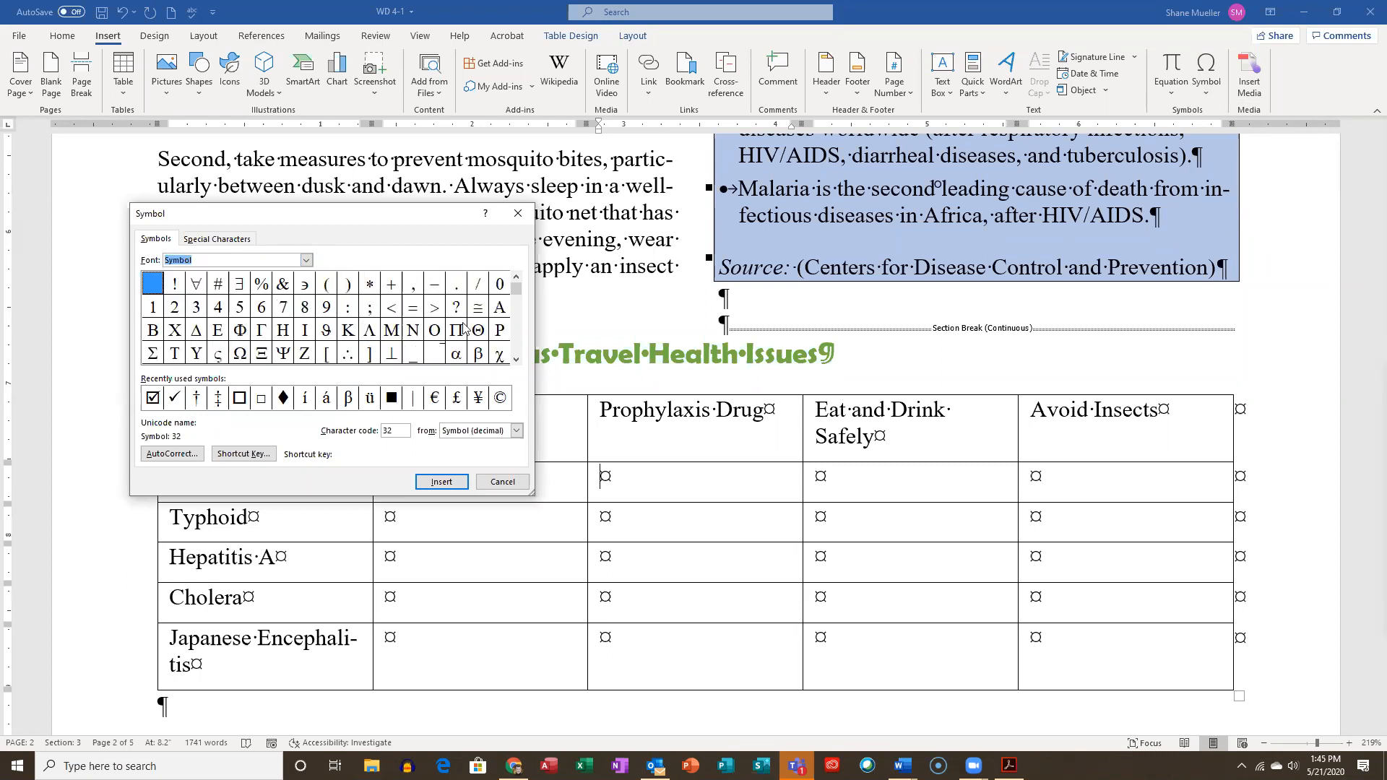
Look through the Symbol font's characters for a check mark and select the recently used check mark
click(516, 359)
click(517, 359)
click(516, 359)
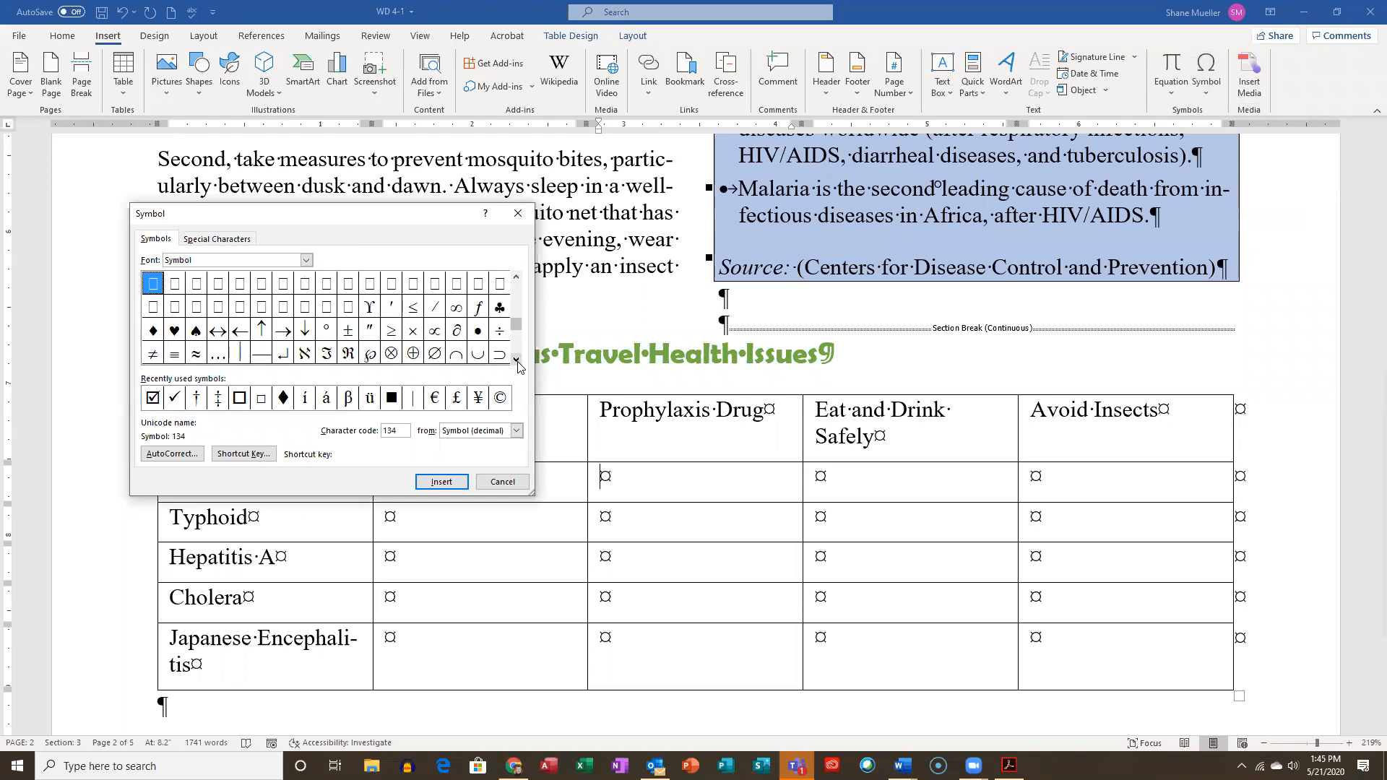
click(517, 360)
double_click(517, 360)
click(517, 361)
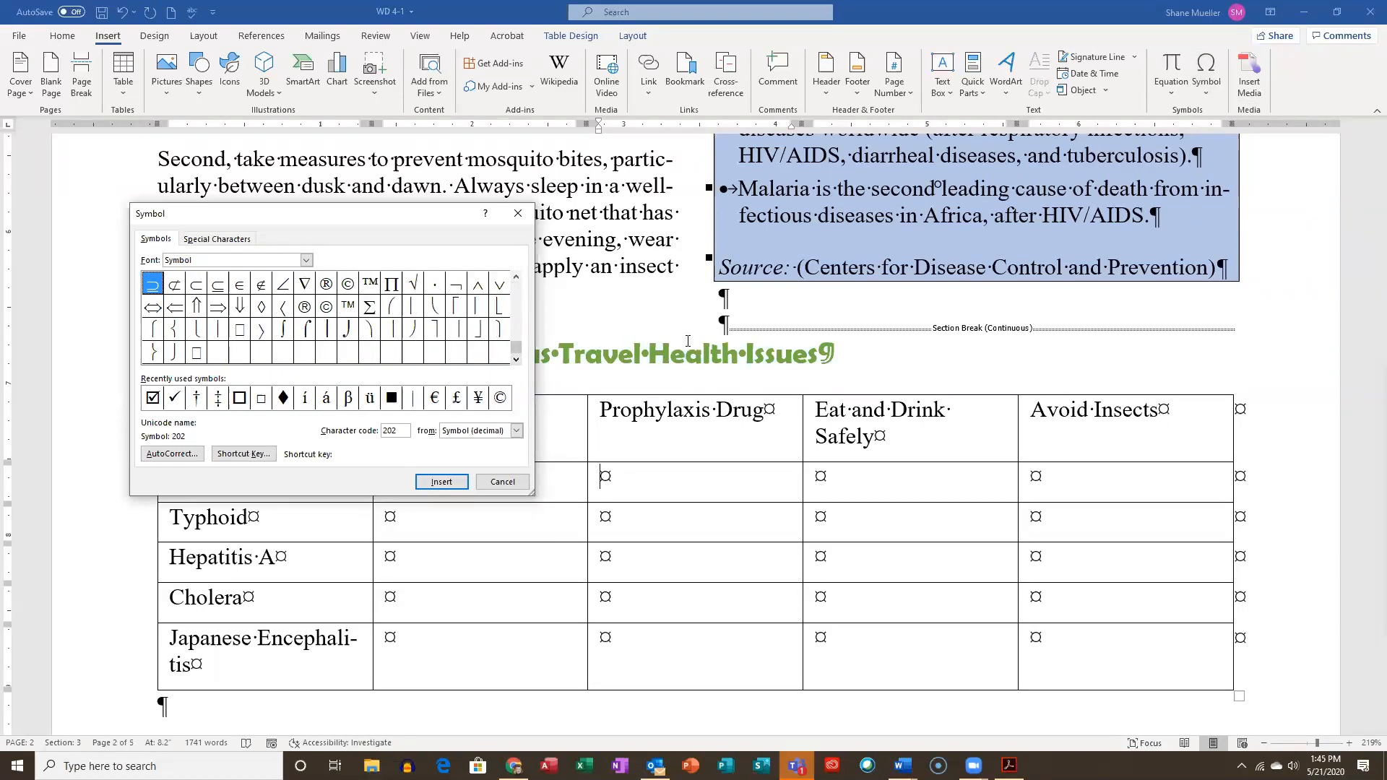
click(517, 278)
click(517, 277)
click(517, 278)
click(518, 277)
double_click(517, 277)
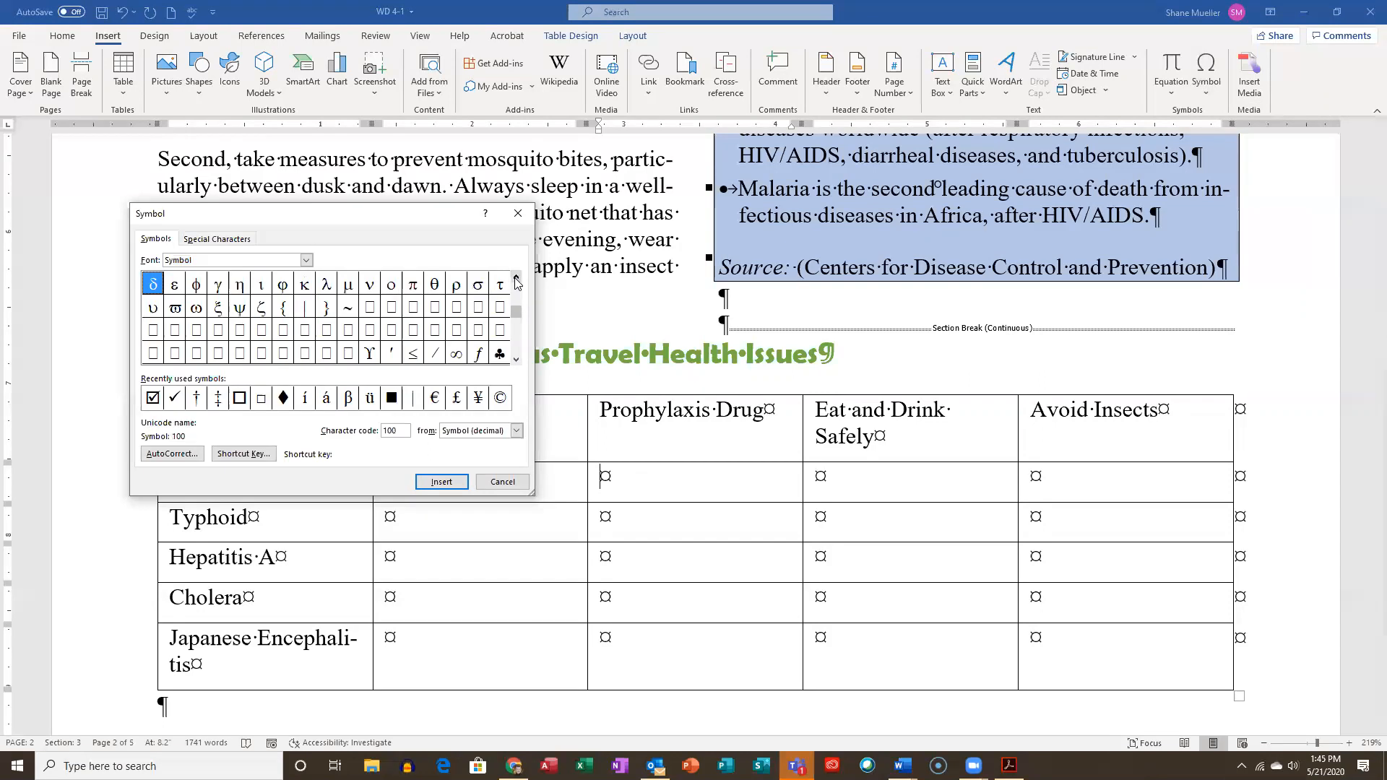
click(517, 281)
triple_click(518, 280)
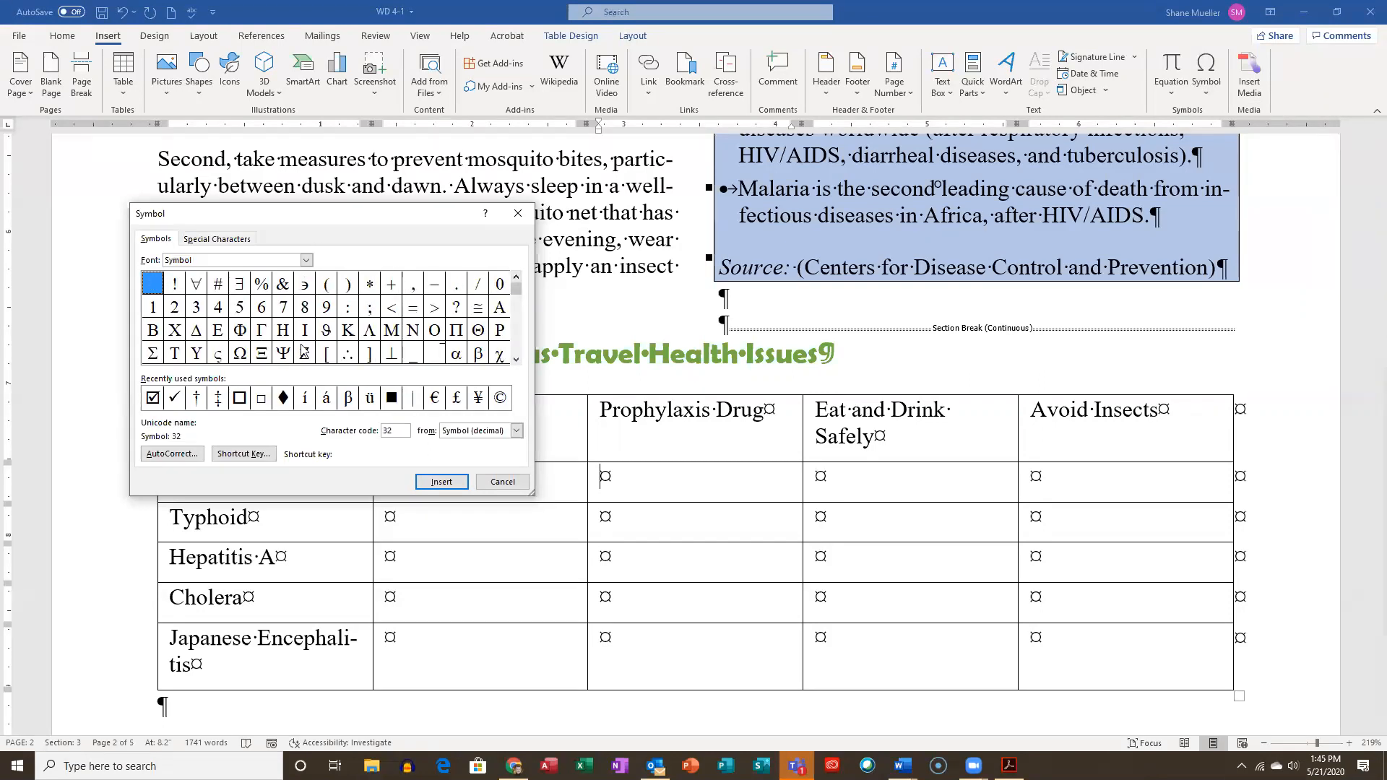
click(174, 397)
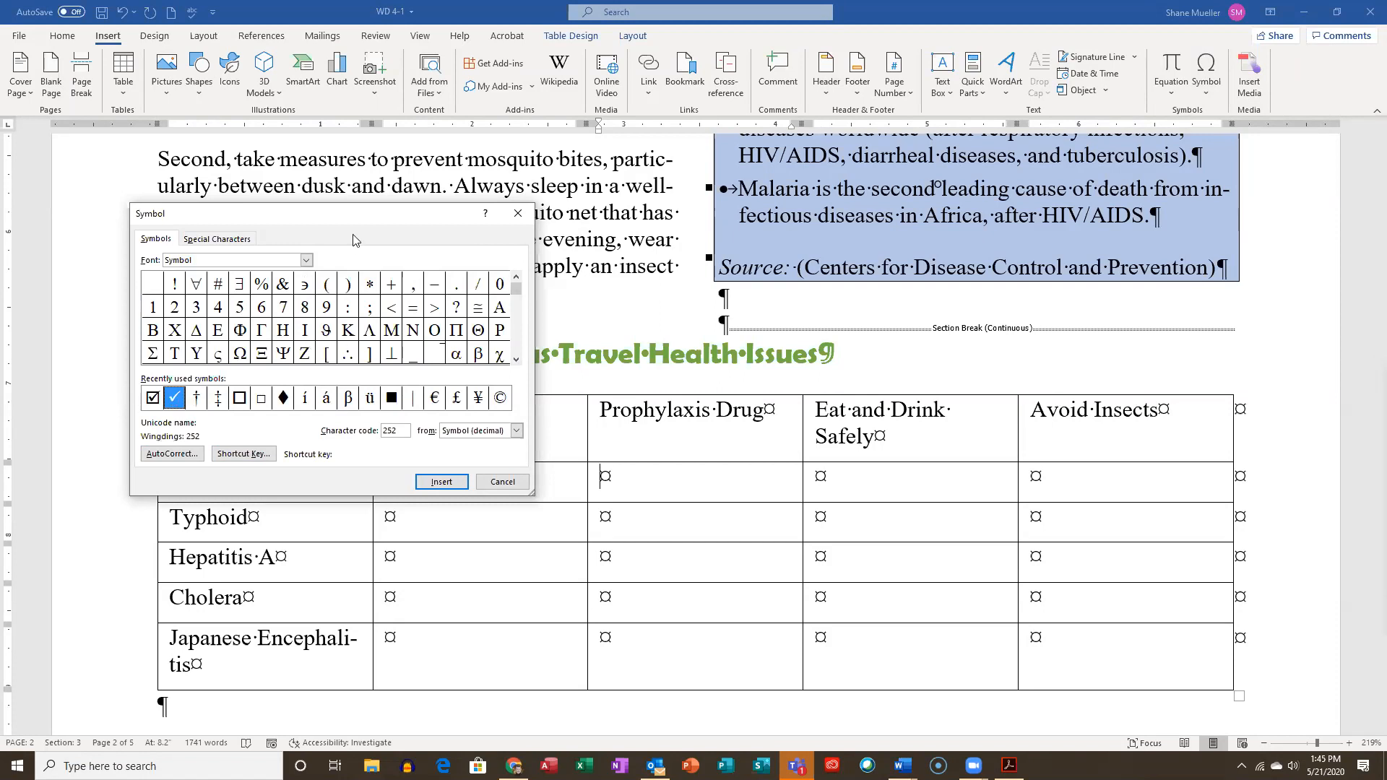
Set the font of the symbol selection to Wingdings
click(307, 260)
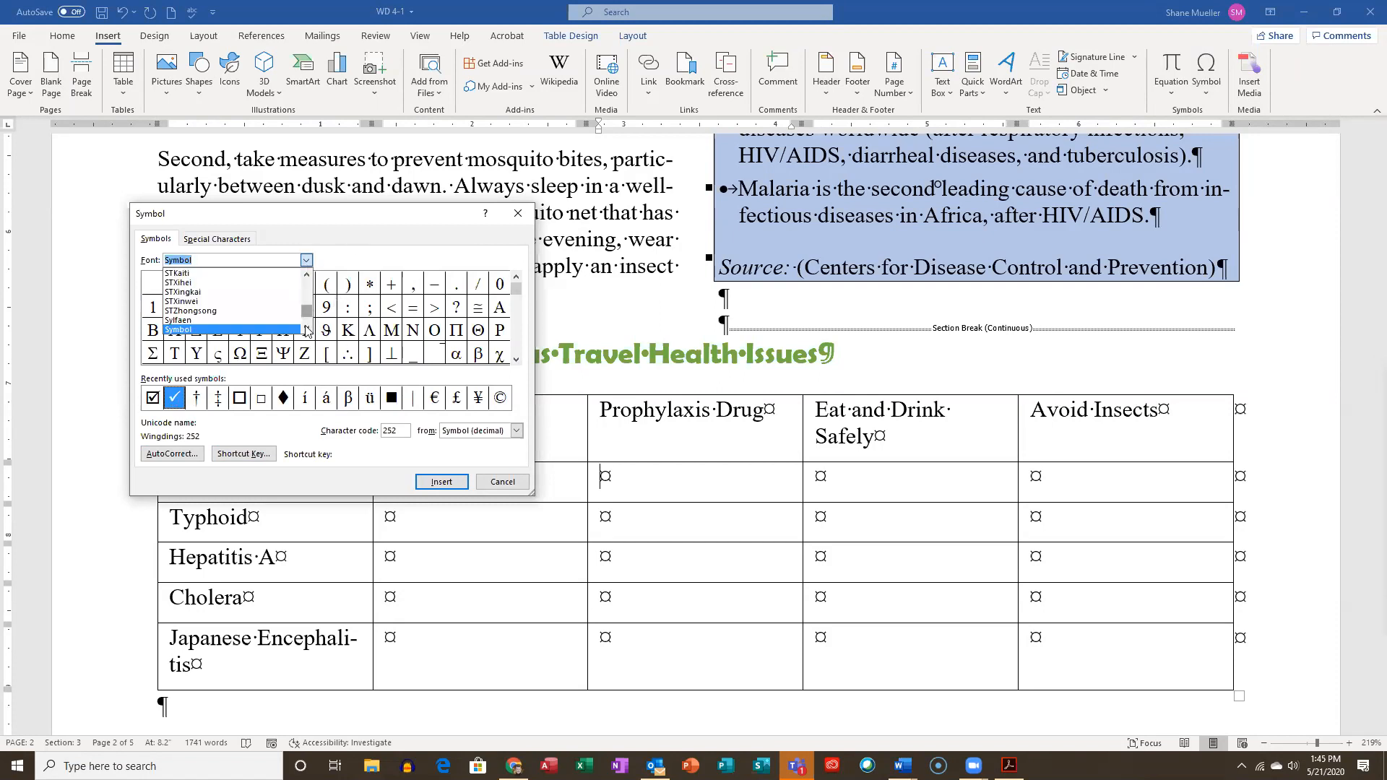
click(308, 329)
click(307, 329)
click(308, 329)
click(308, 329)
click(308, 328)
click(308, 328)
click(308, 328)
click(308, 328)
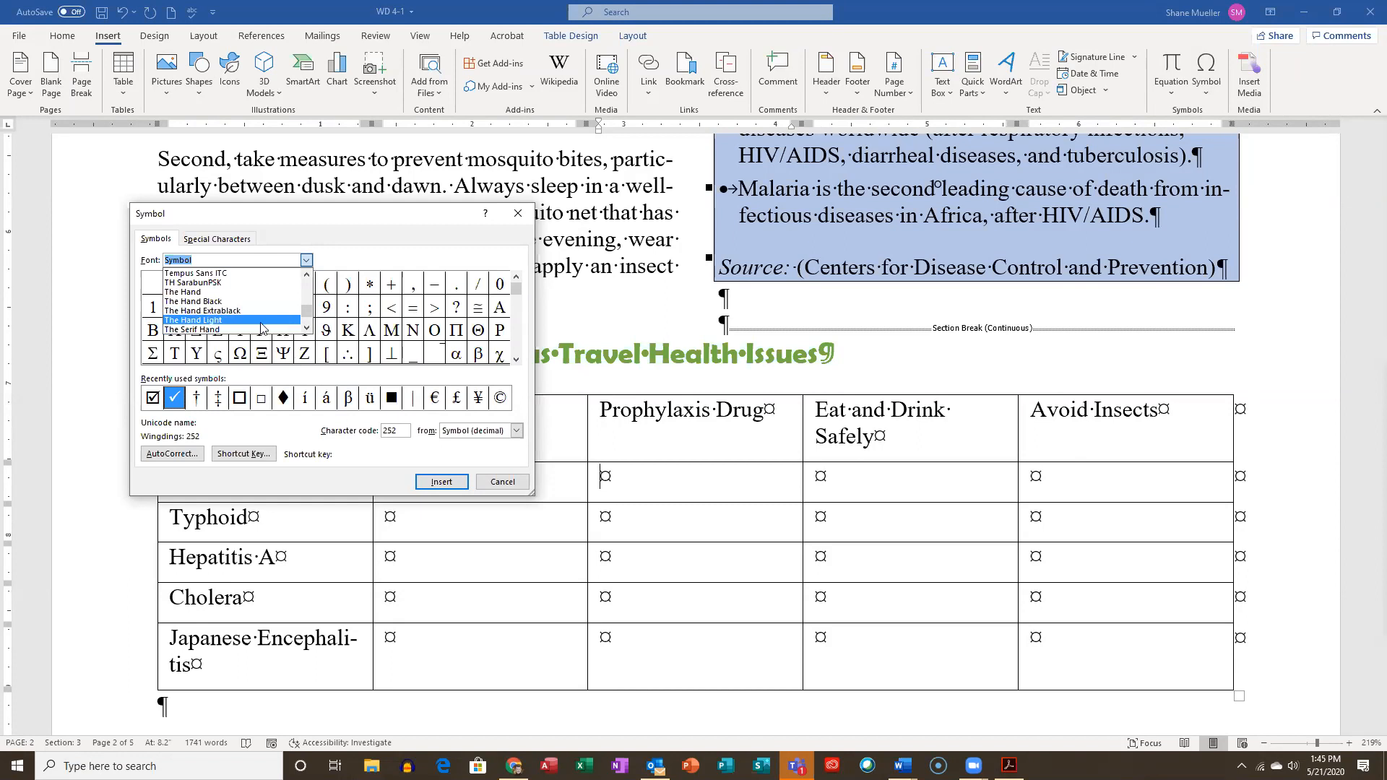
click(307, 331)
click(309, 330)
click(309, 330)
click(308, 330)
click(308, 331)
click(308, 330)
click(308, 329)
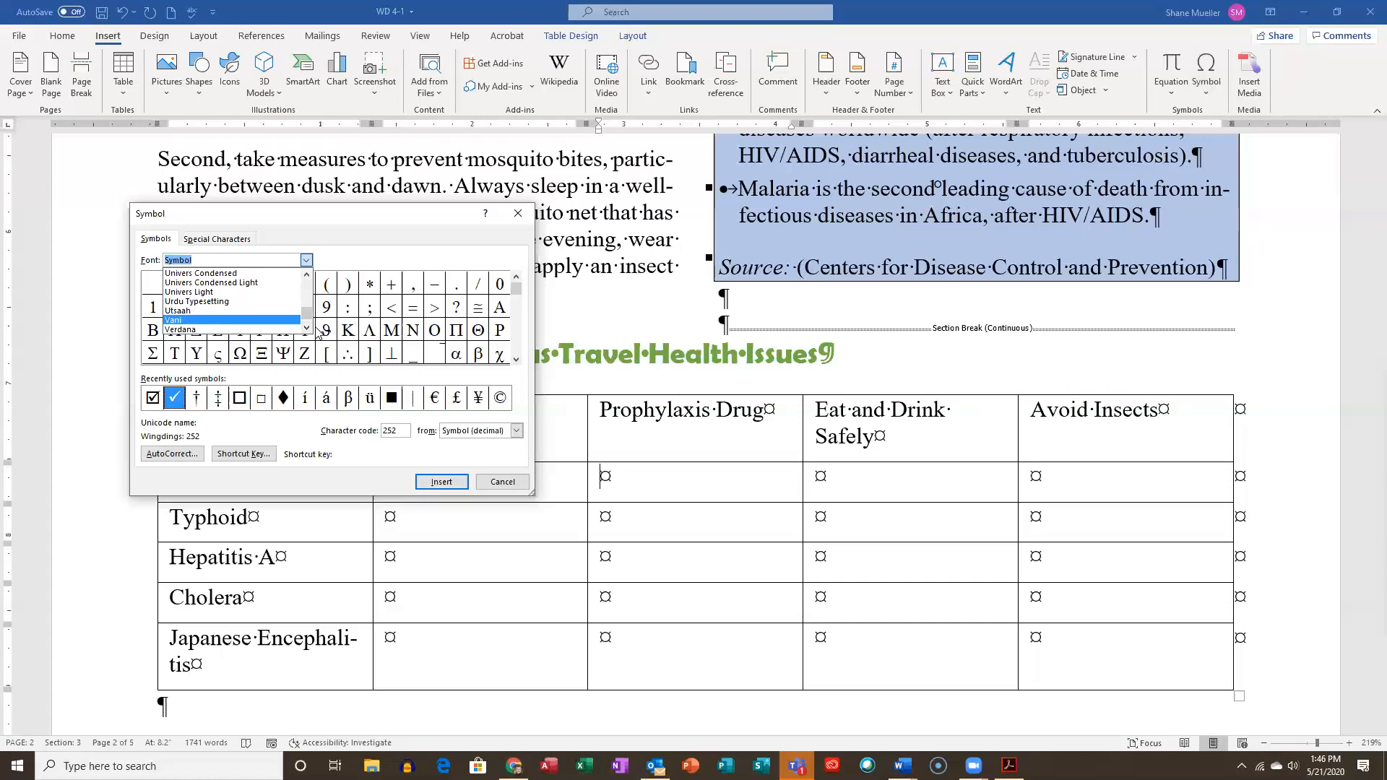
click(308, 331)
click(308, 330)
click(309, 330)
click(308, 330)
click(308, 330)
click(309, 330)
click(309, 330)
click(308, 330)
click(308, 330)
click(309, 330)
click(309, 330)
click(308, 330)
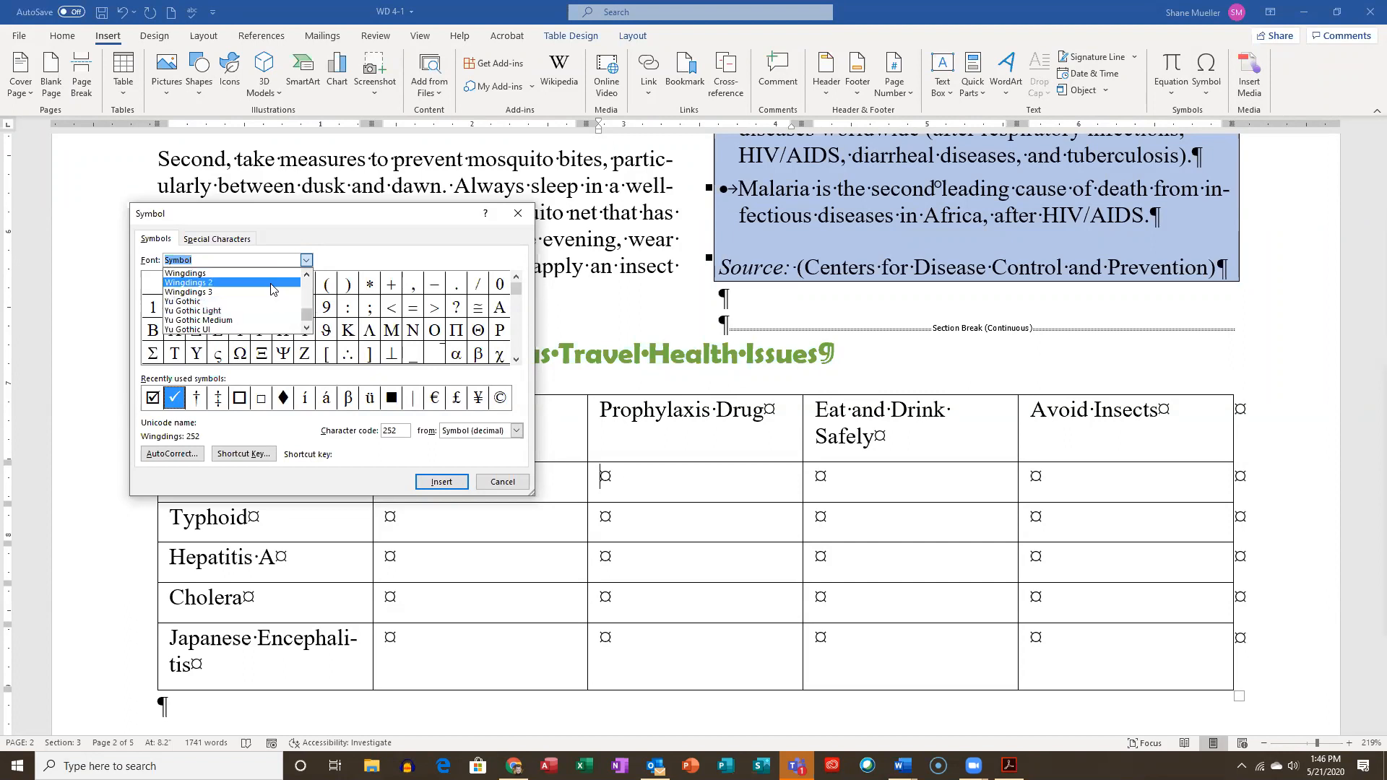
click(308, 276)
click(222, 284)
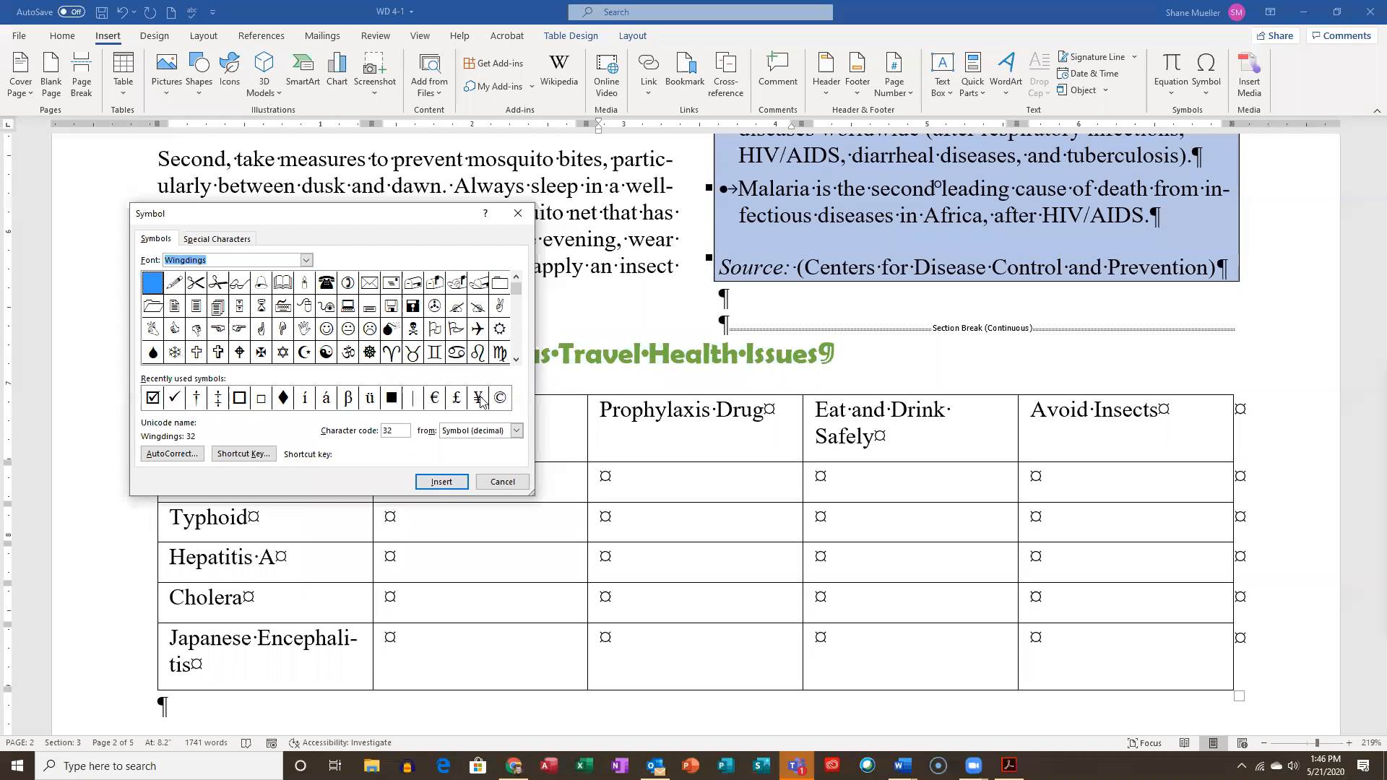
Select the Wingdings check mark with character code 252 from Symbol (decimal)
click(516, 361)
click(516, 361)
click(516, 362)
click(516, 361)
click(517, 361)
click(516, 362)
click(516, 361)
click(516, 361)
click(516, 360)
click(516, 361)
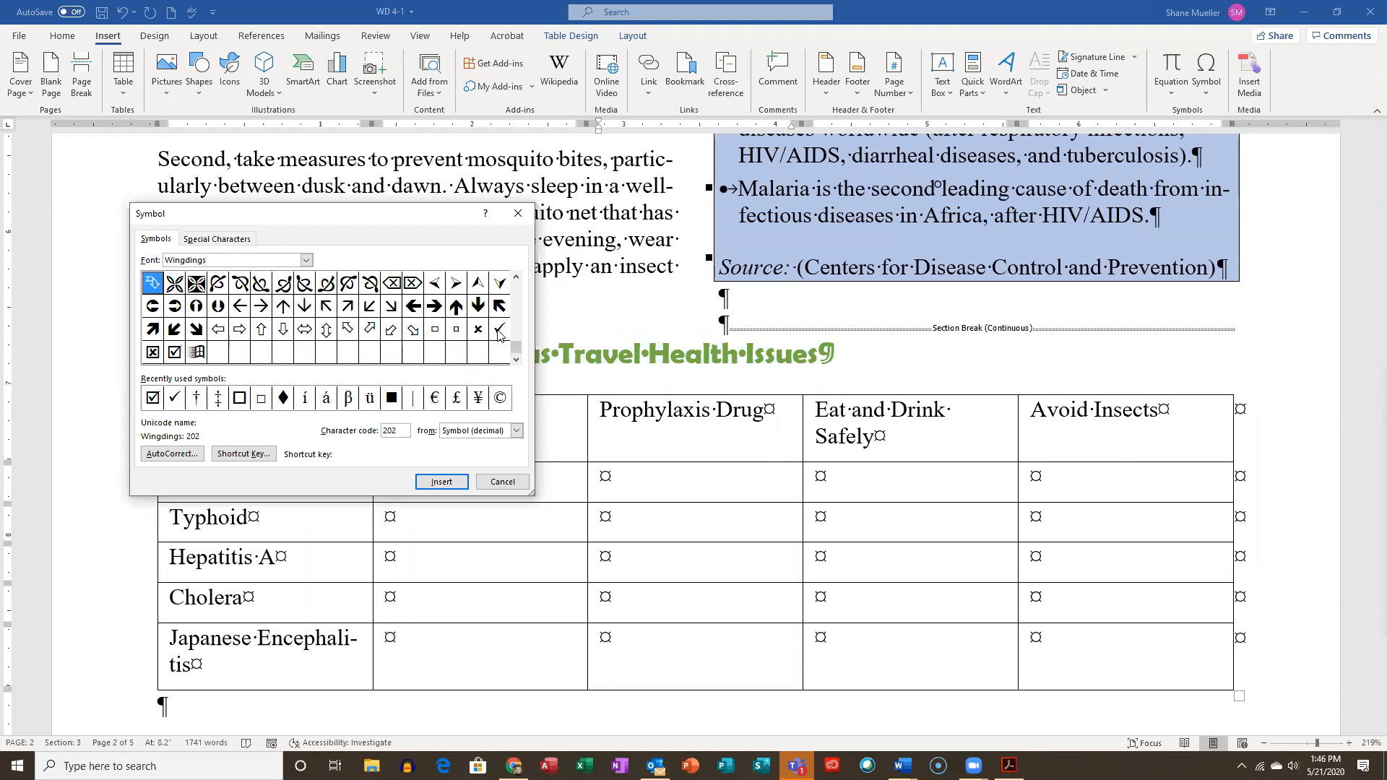
click(501, 331)
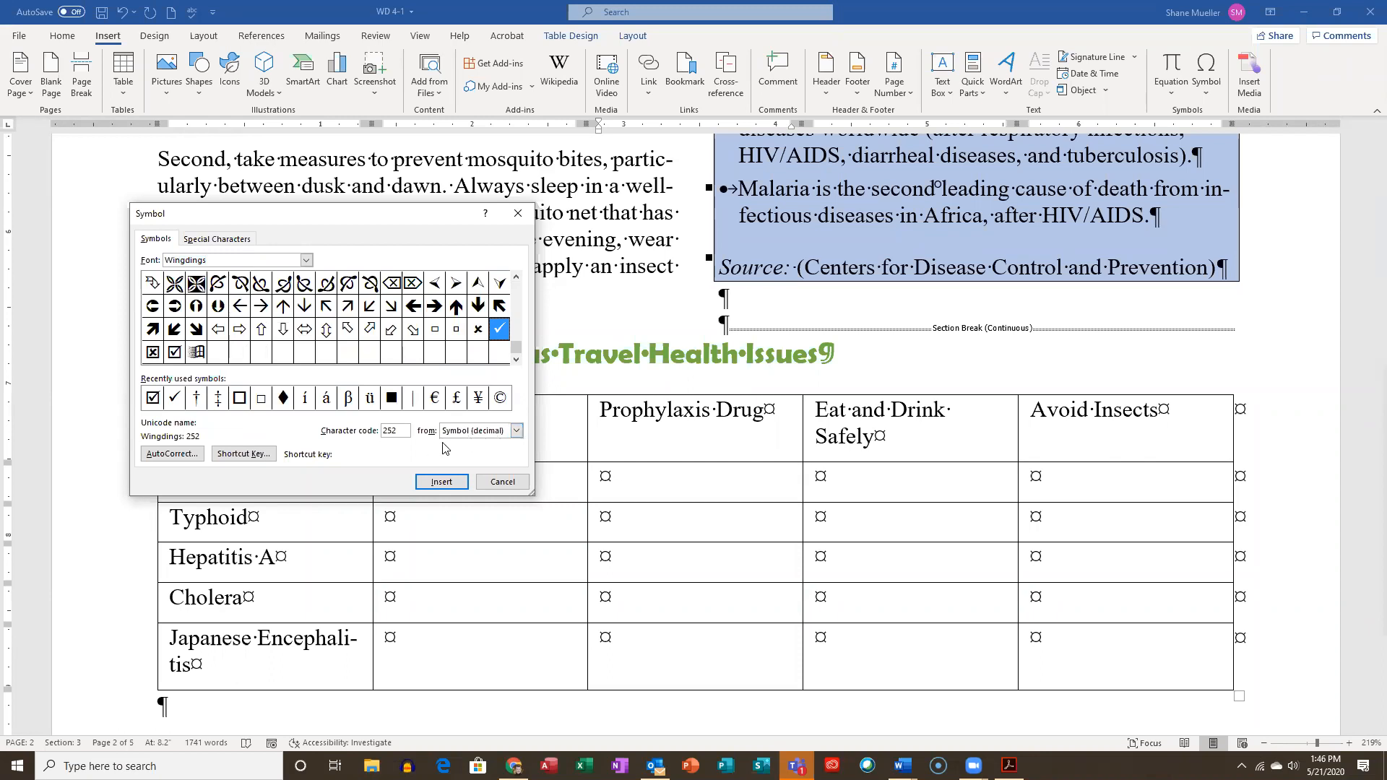
click(518, 431)
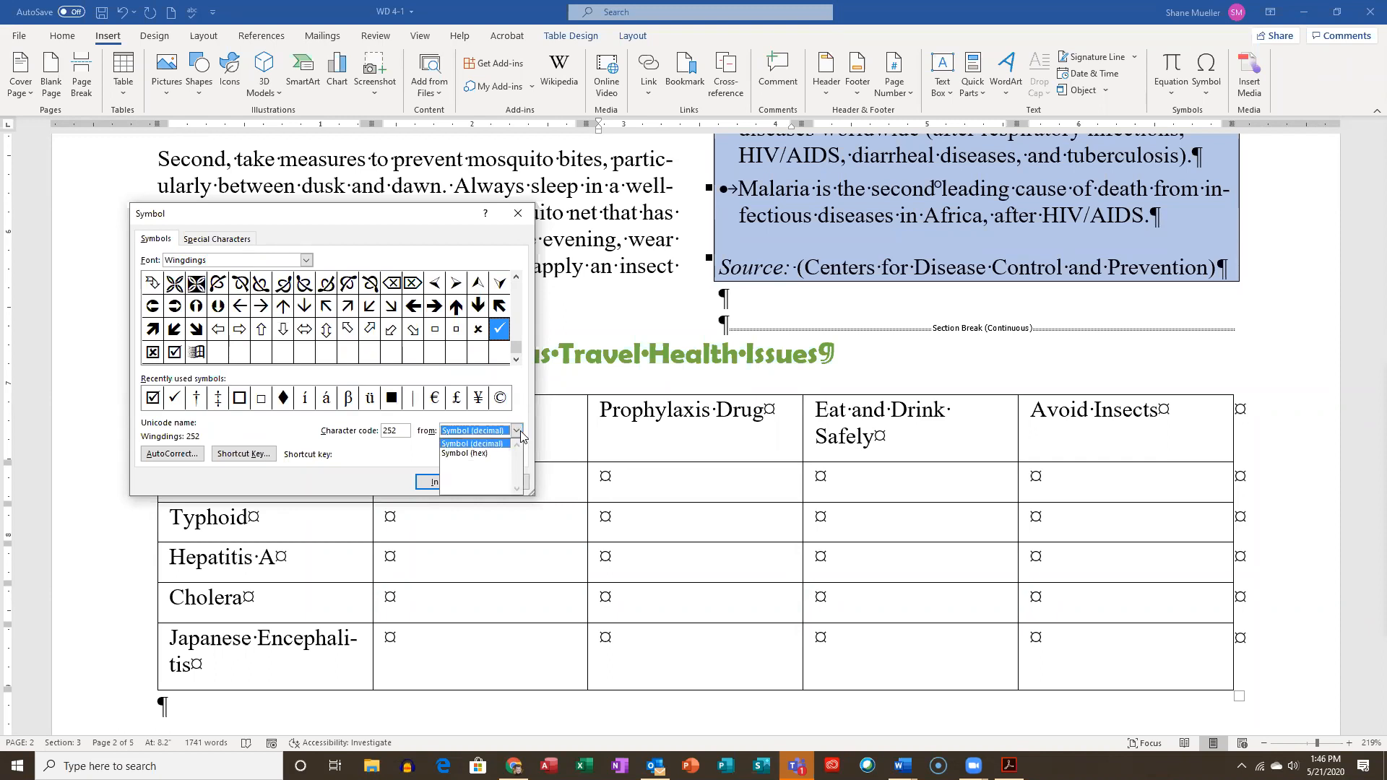
click(517, 431)
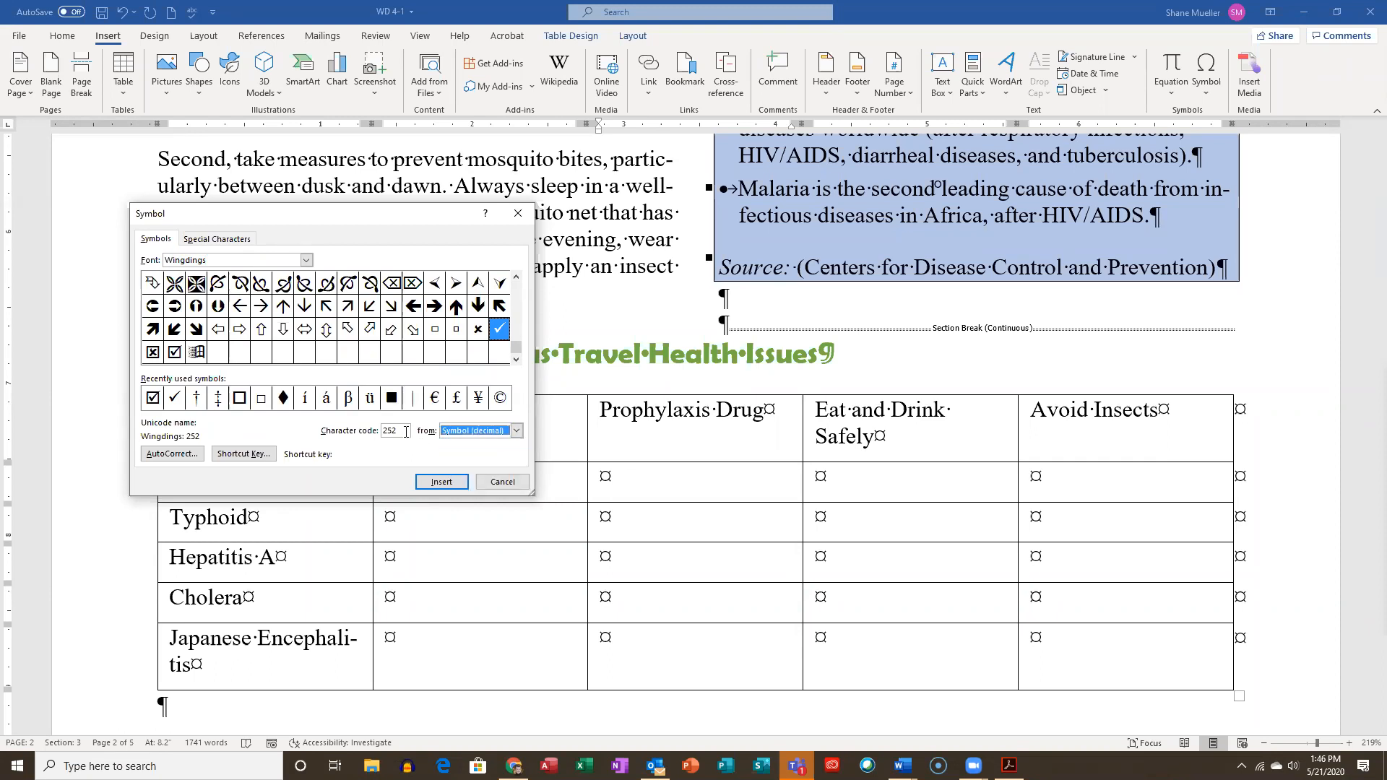
click(405, 431)
Insert the check mark in the Malaria row's Prophylaxis Drug cell, close the symbol selection, and delete the duplicate check mark
click(441, 482)
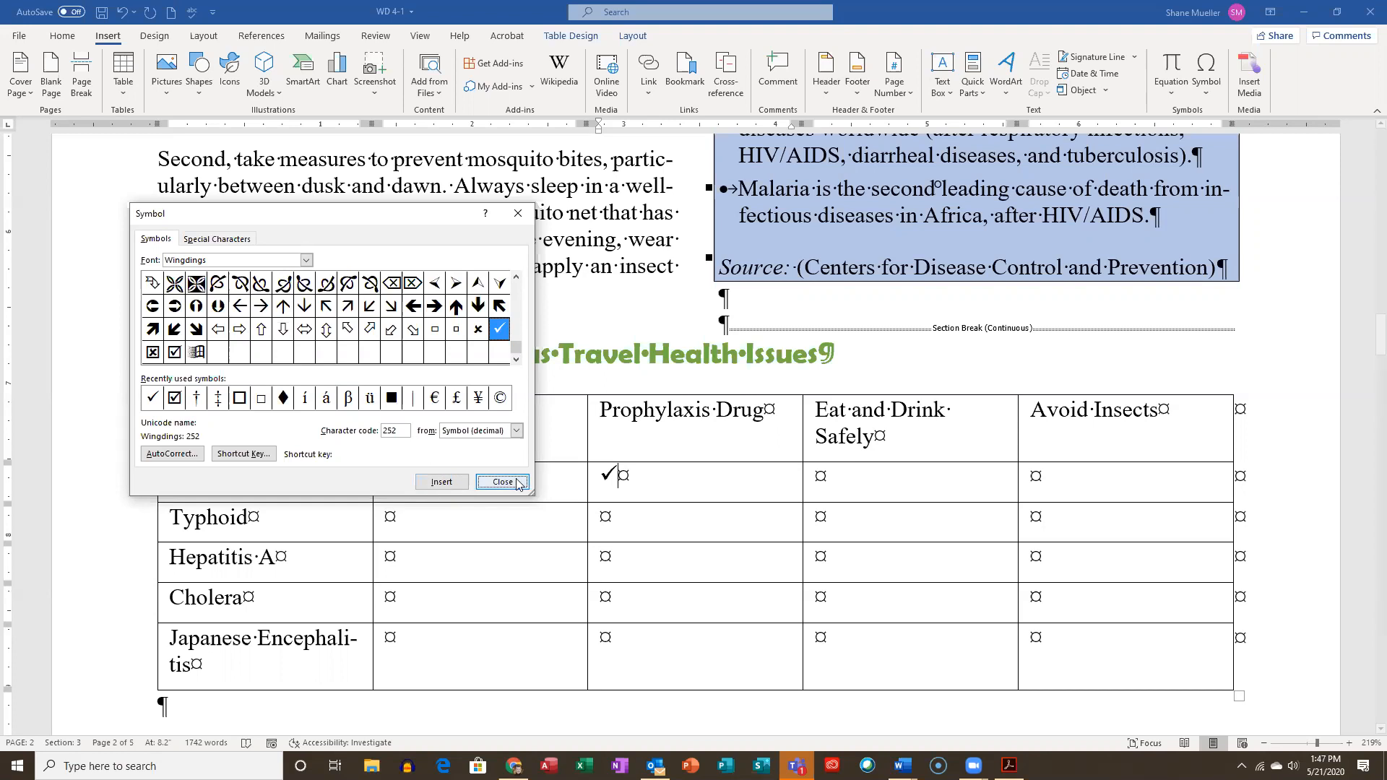
click(441, 482)
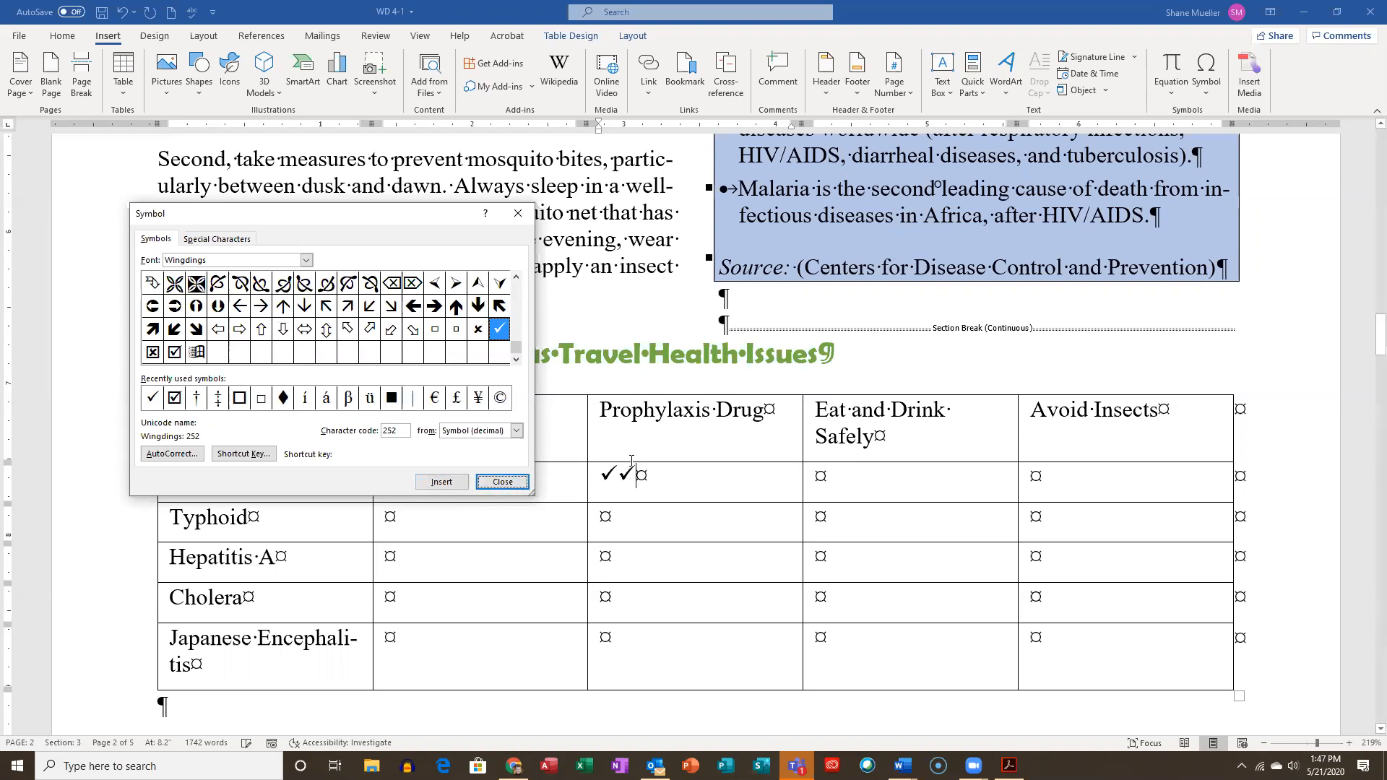
click(501, 482)
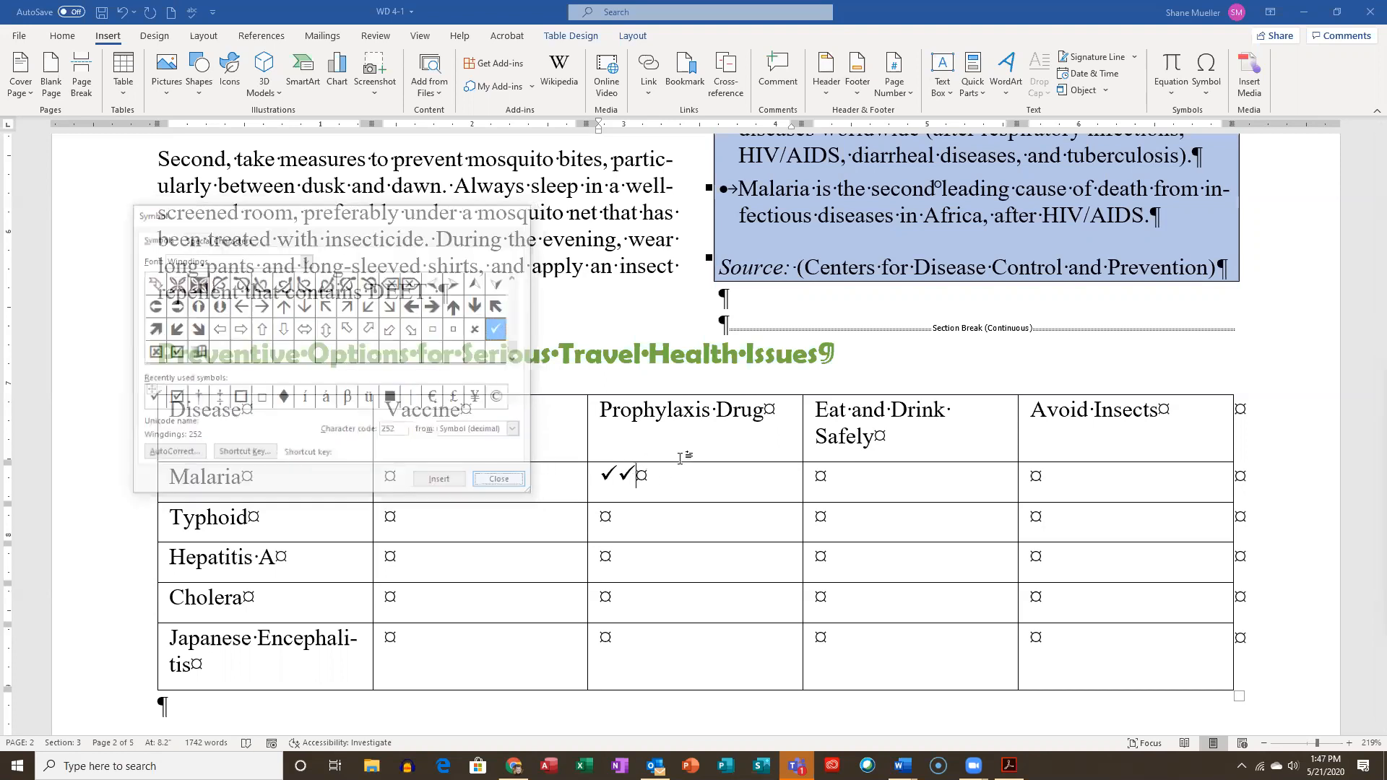
key(BackSpace)
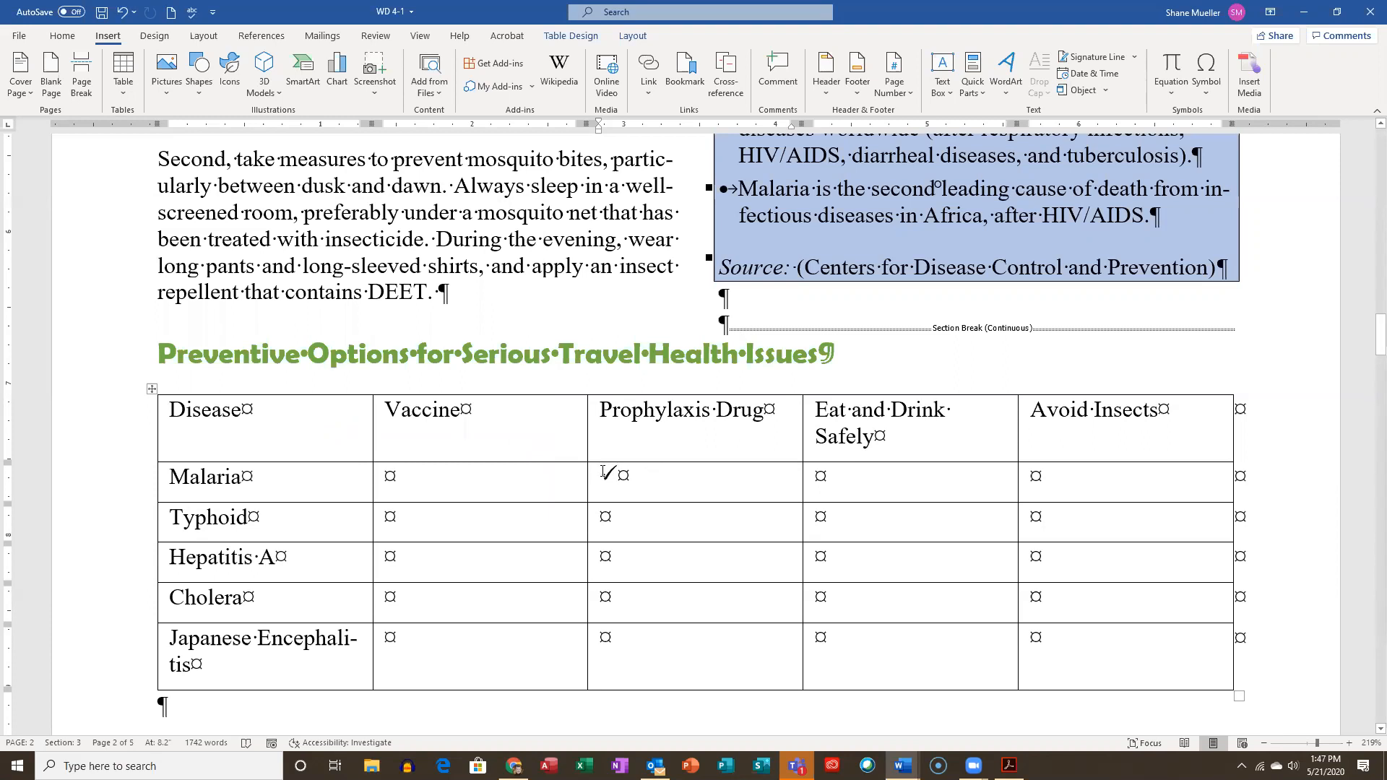
Copy the Malaria row's check mark into its Avoid Insects cell and the Vaccine cells from Typhoid through Japanese Encephalitis
drag(601, 474, 617, 477)
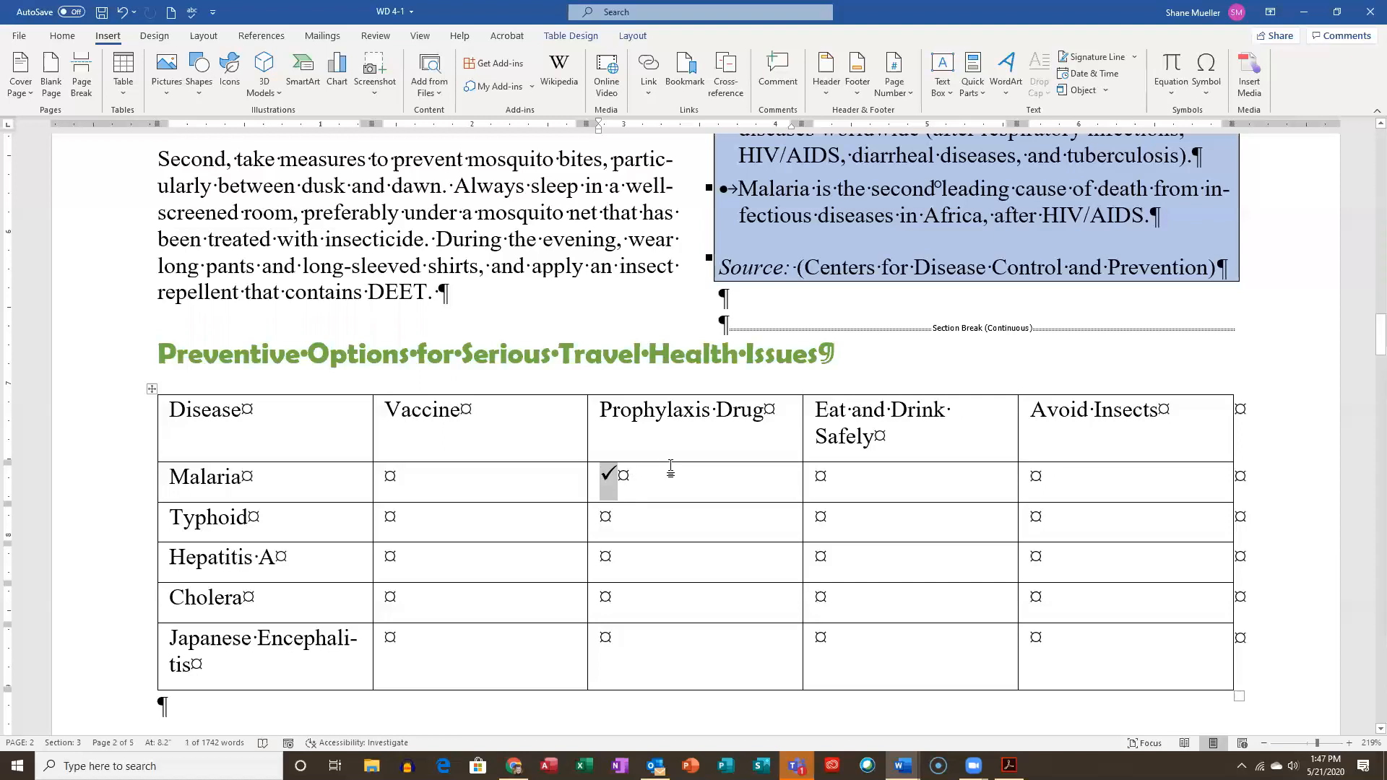
key(ctrl+c)
click(1056, 477)
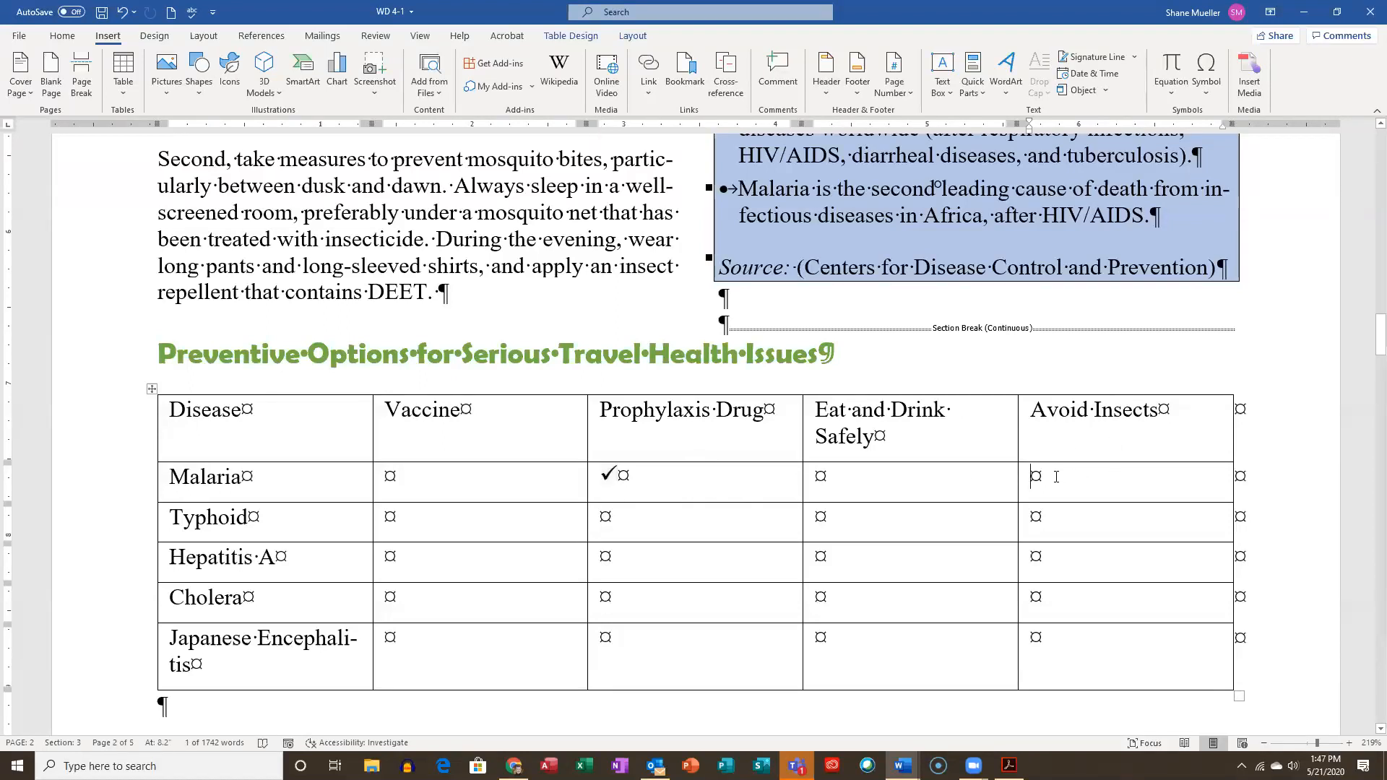
key(ctrl+v)
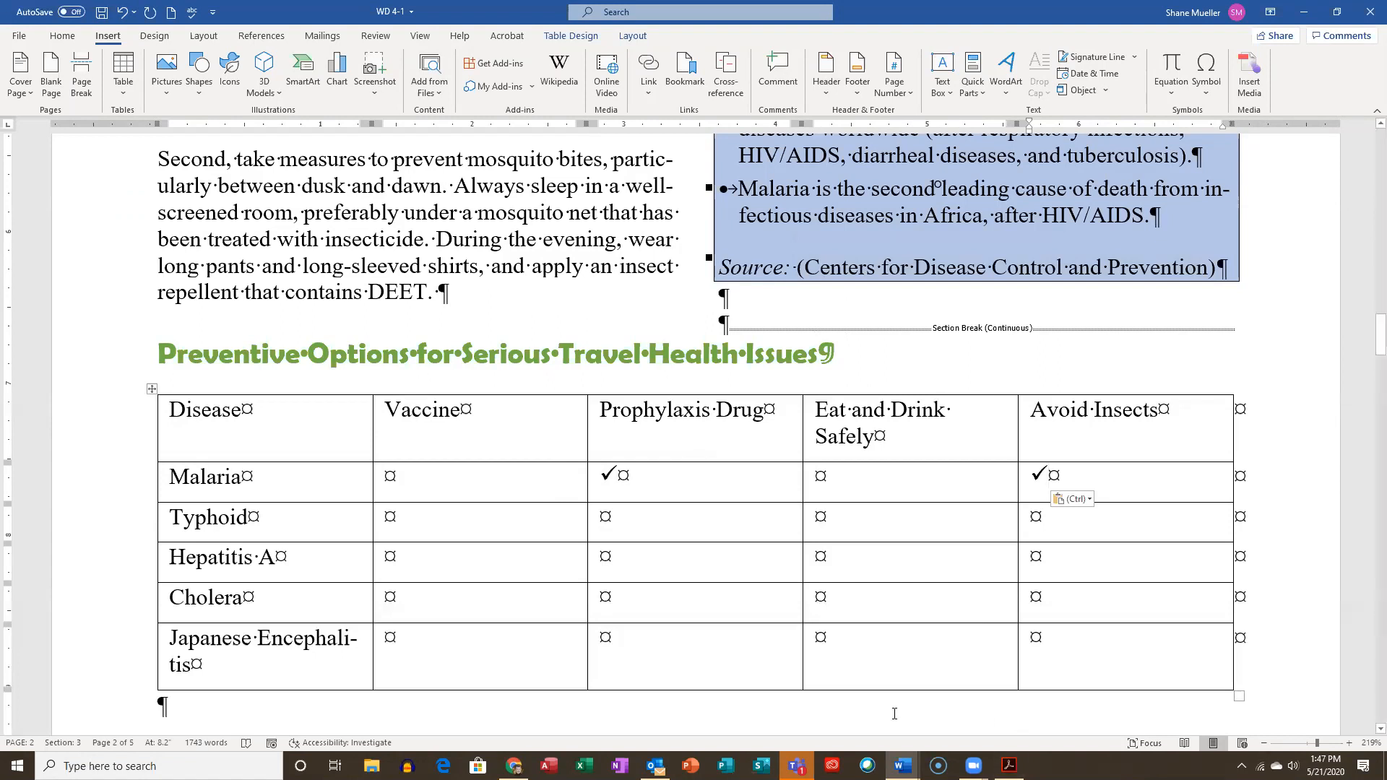
mouse_move(388, 515)
mouse_down()
mouse_move(421, 557)
mouse_move(446, 649)
mouse_up()
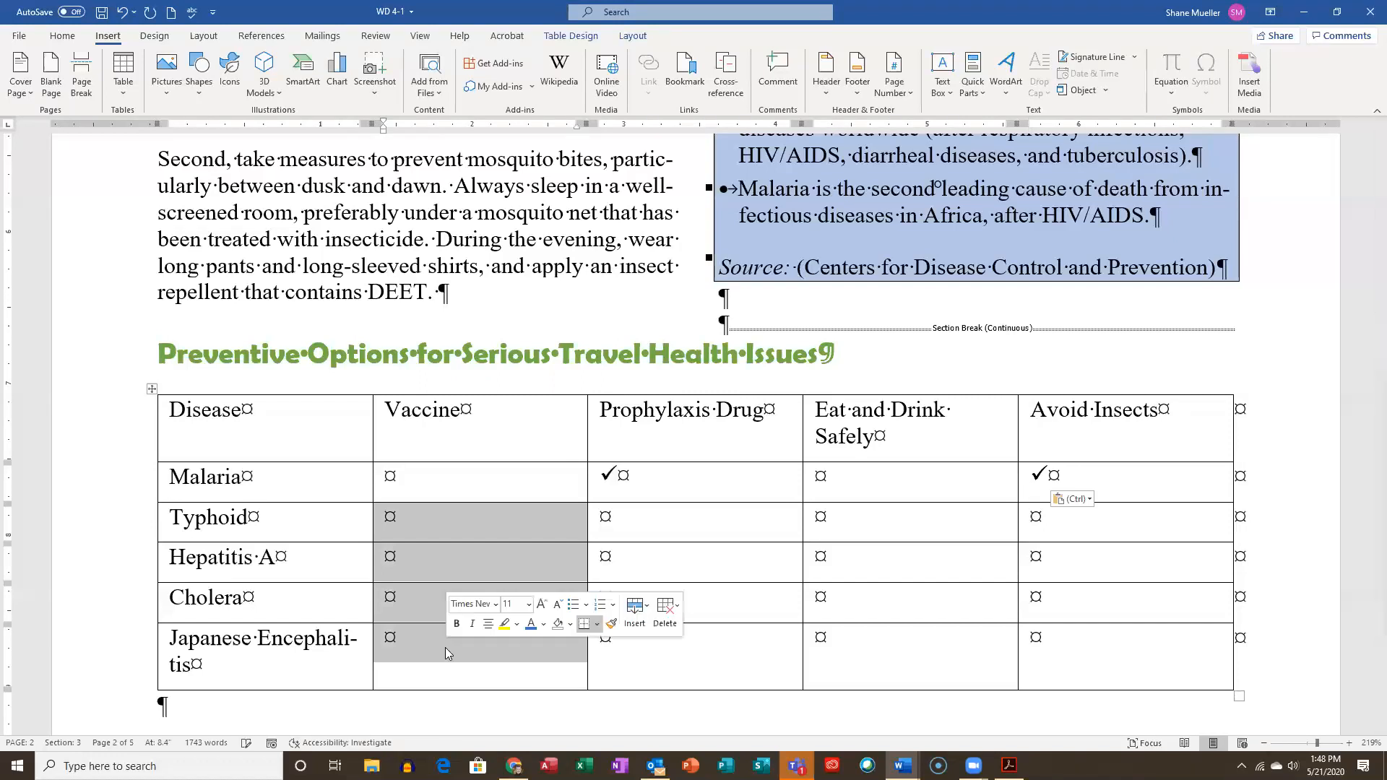
key(ctrl+v)
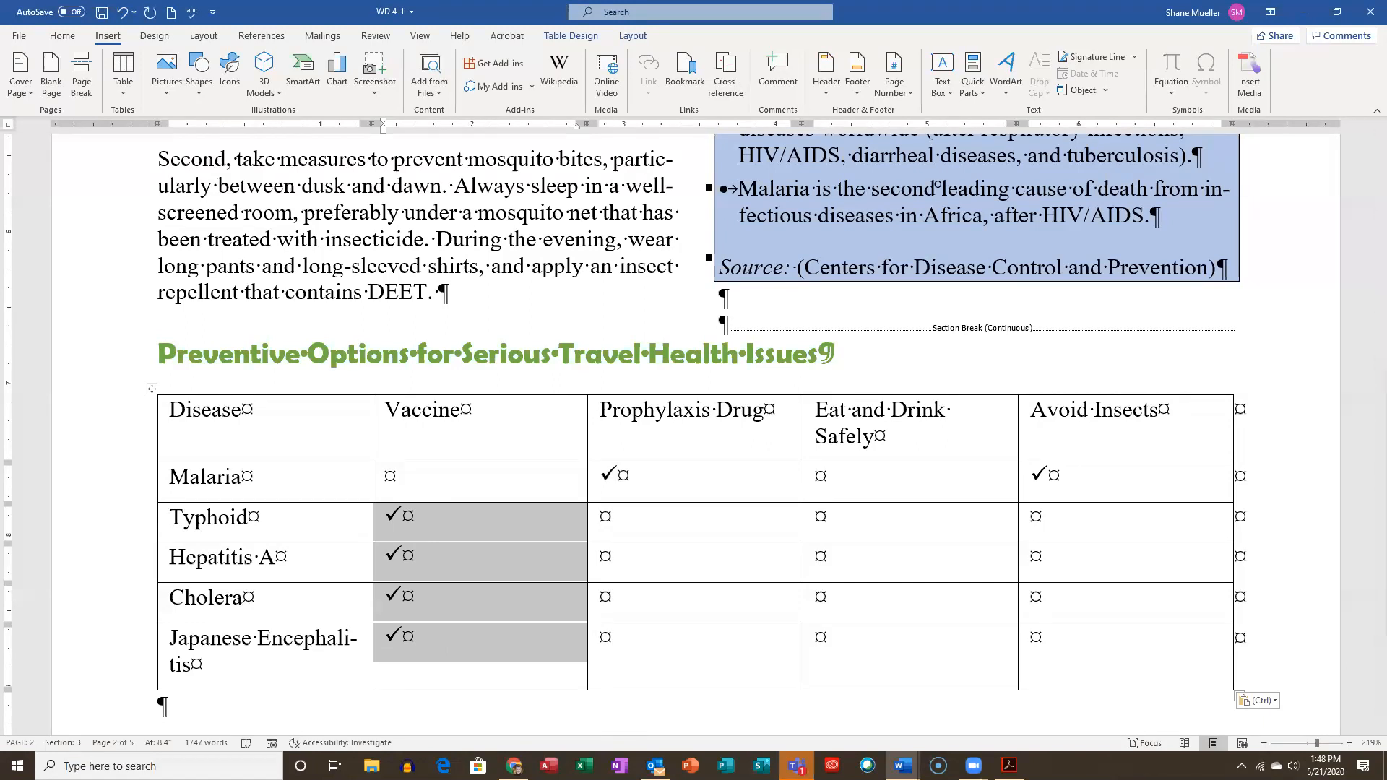
Paste check marks in the Eat and Drink Safely cells for Typhoid and Cholera and the Avoid Insects cell for Japanese Encephalitis
click(895, 540)
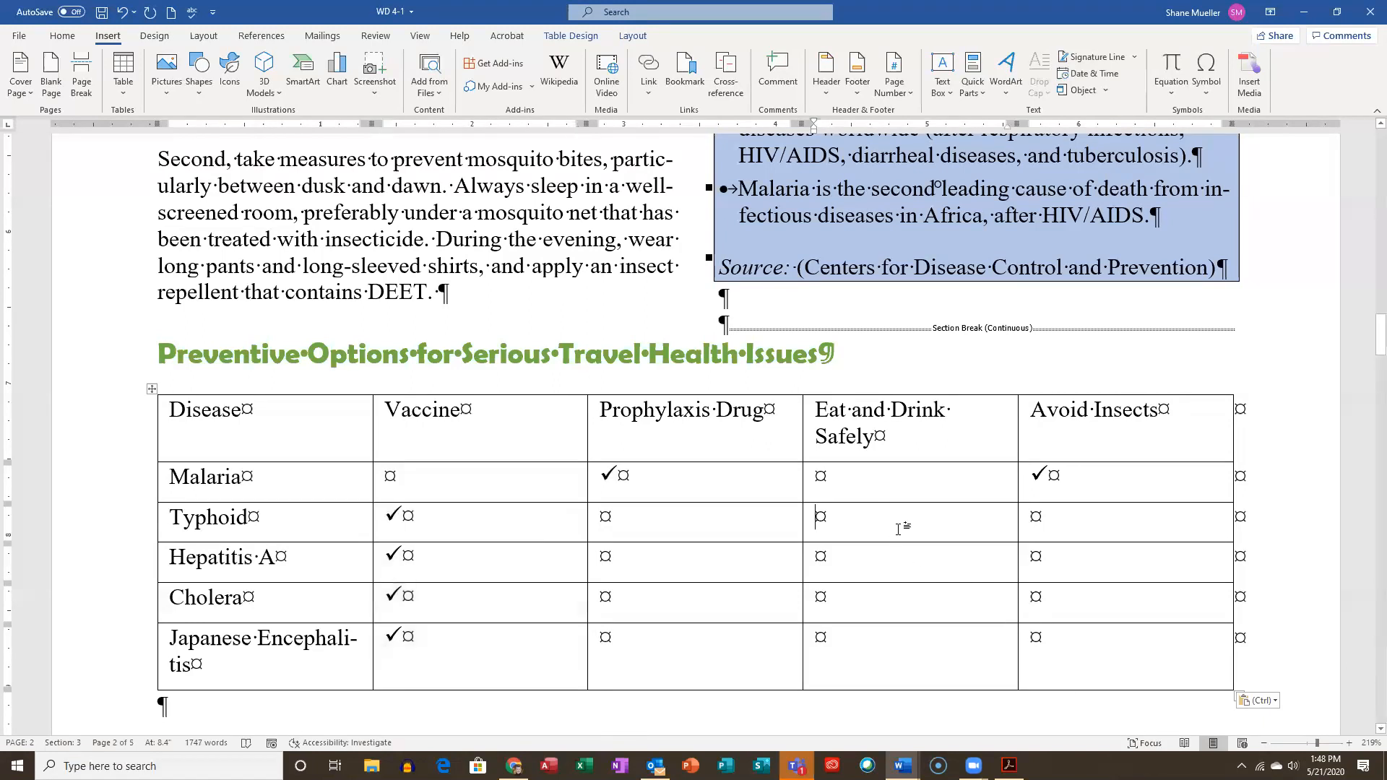
key(ctrl+v)
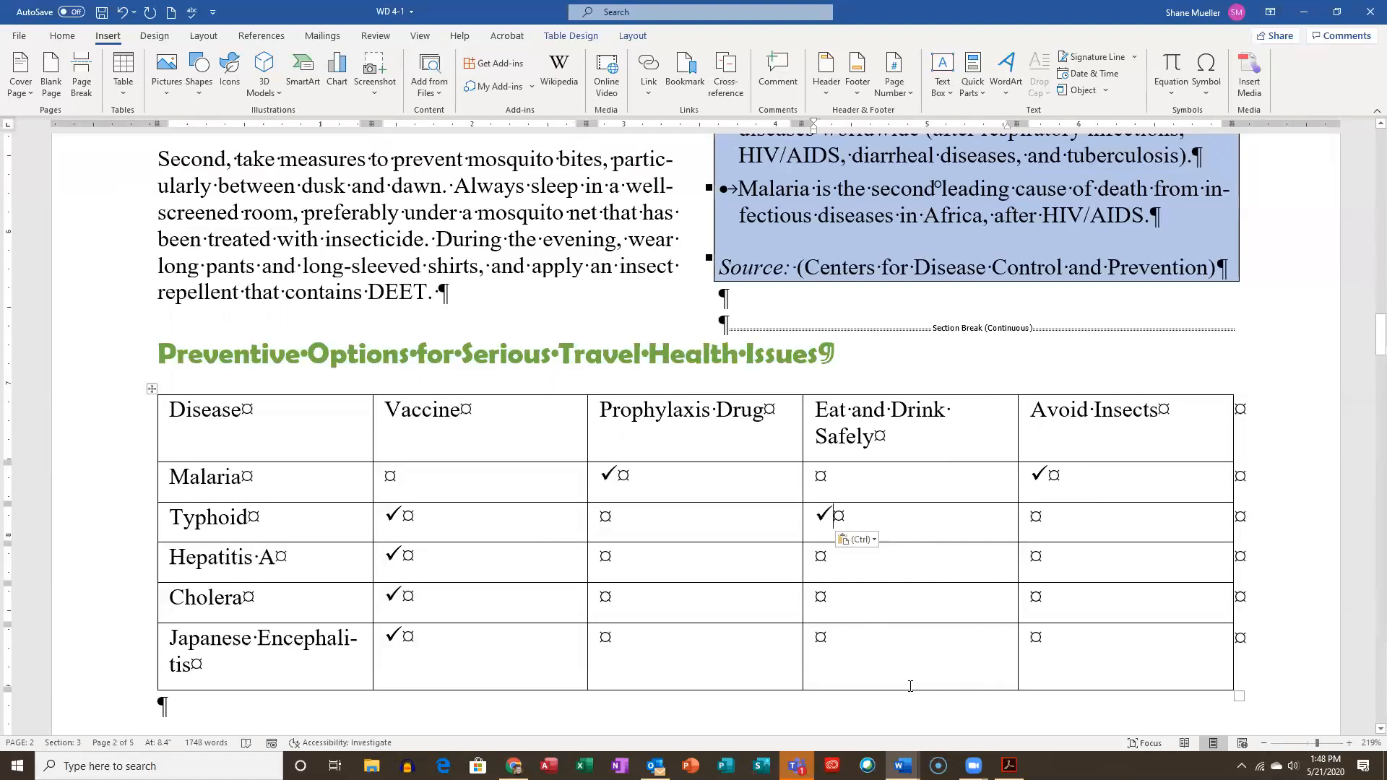
click(863, 599)
key(ctrl+v)
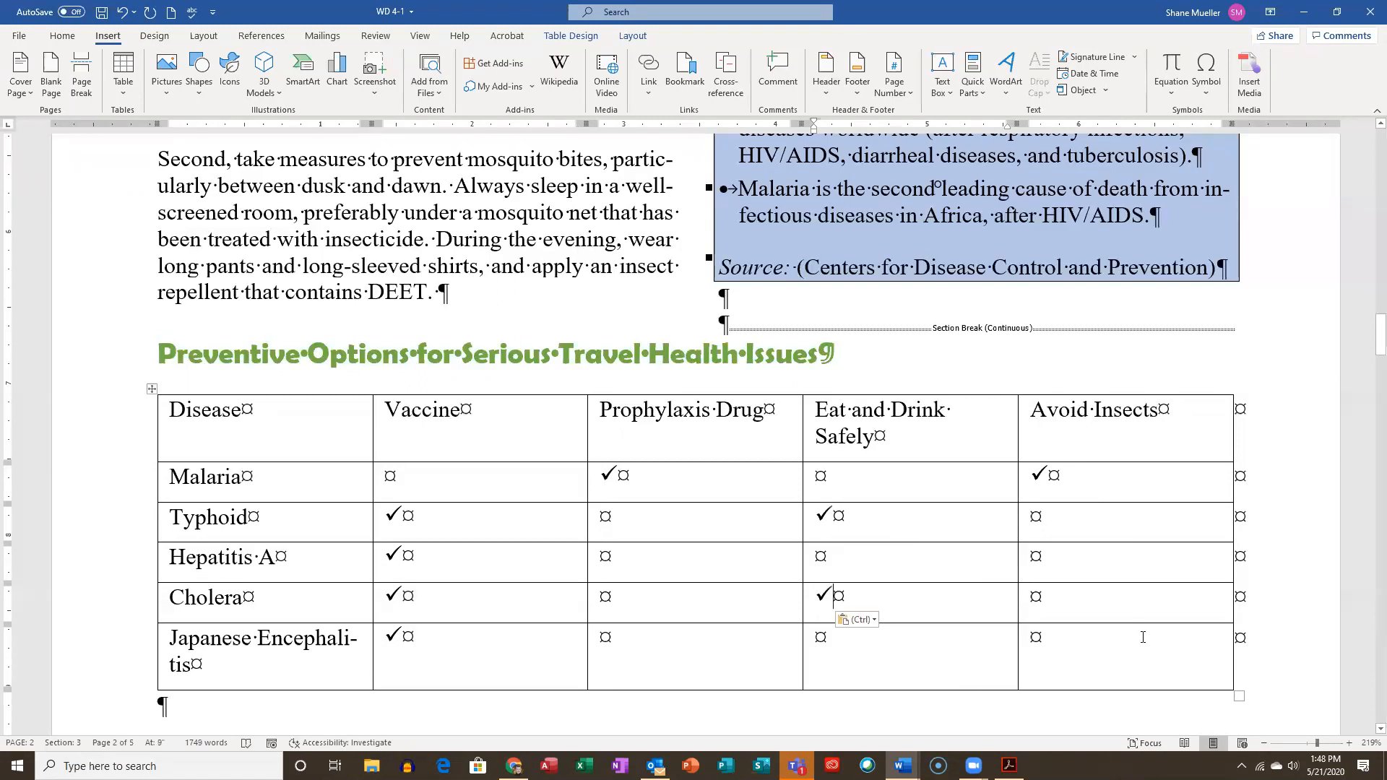
click(1138, 660)
key(ctrl+v)
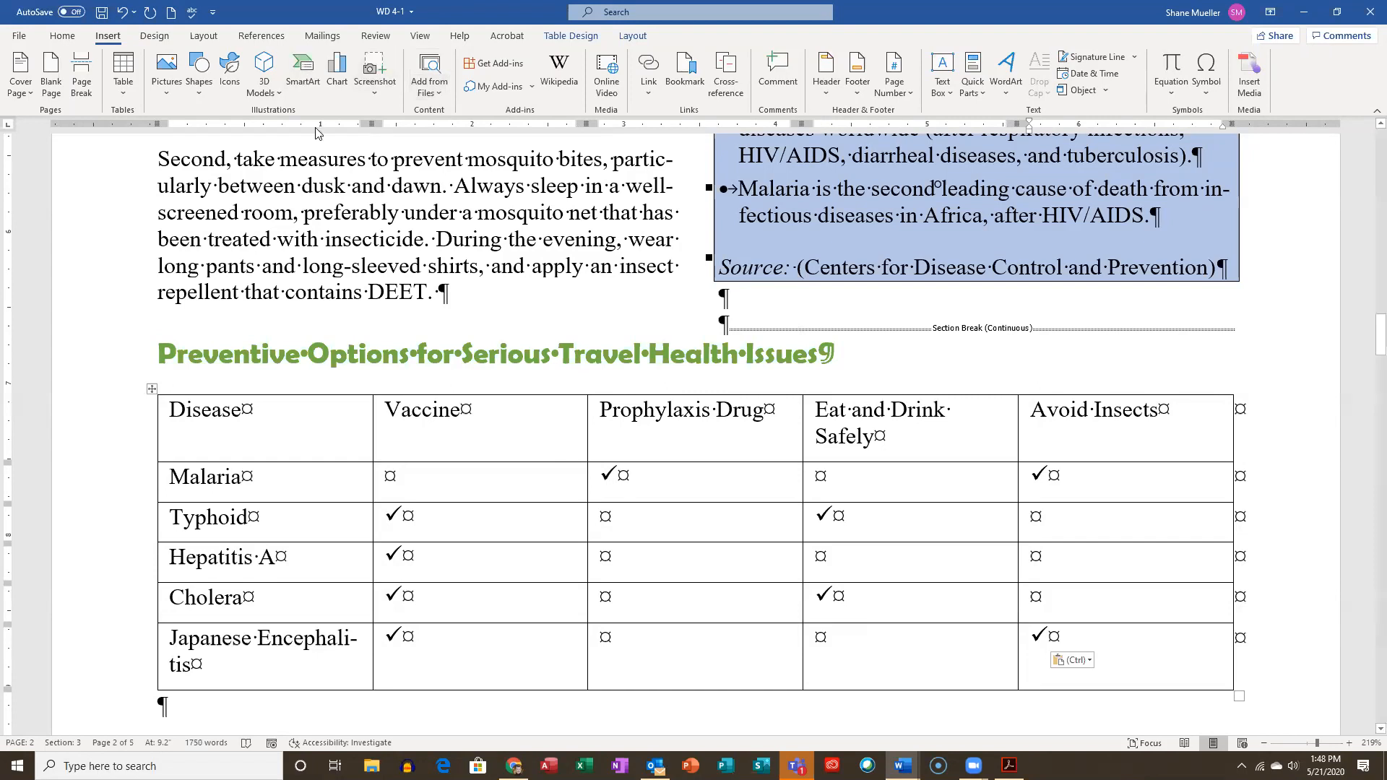
Hide the document's formatting marks
click(63, 36)
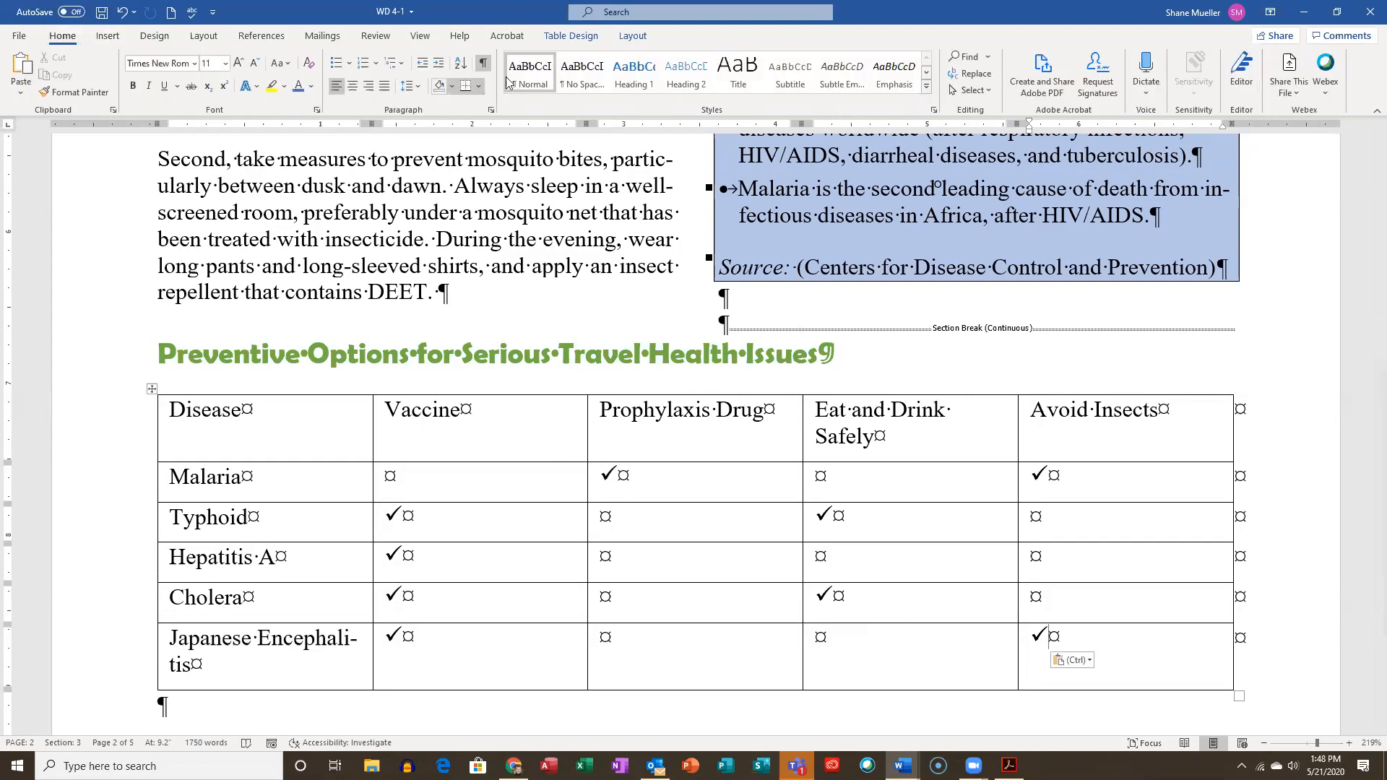
click(483, 63)
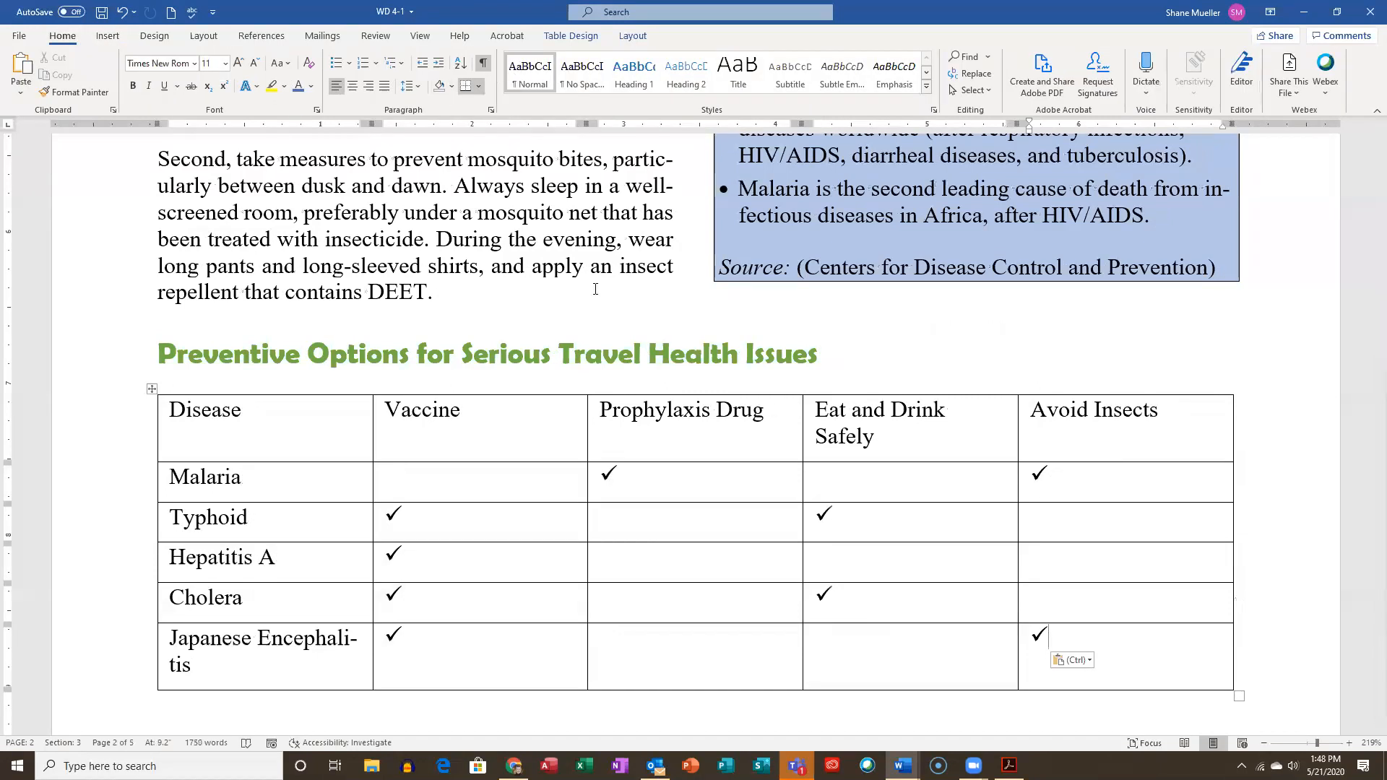
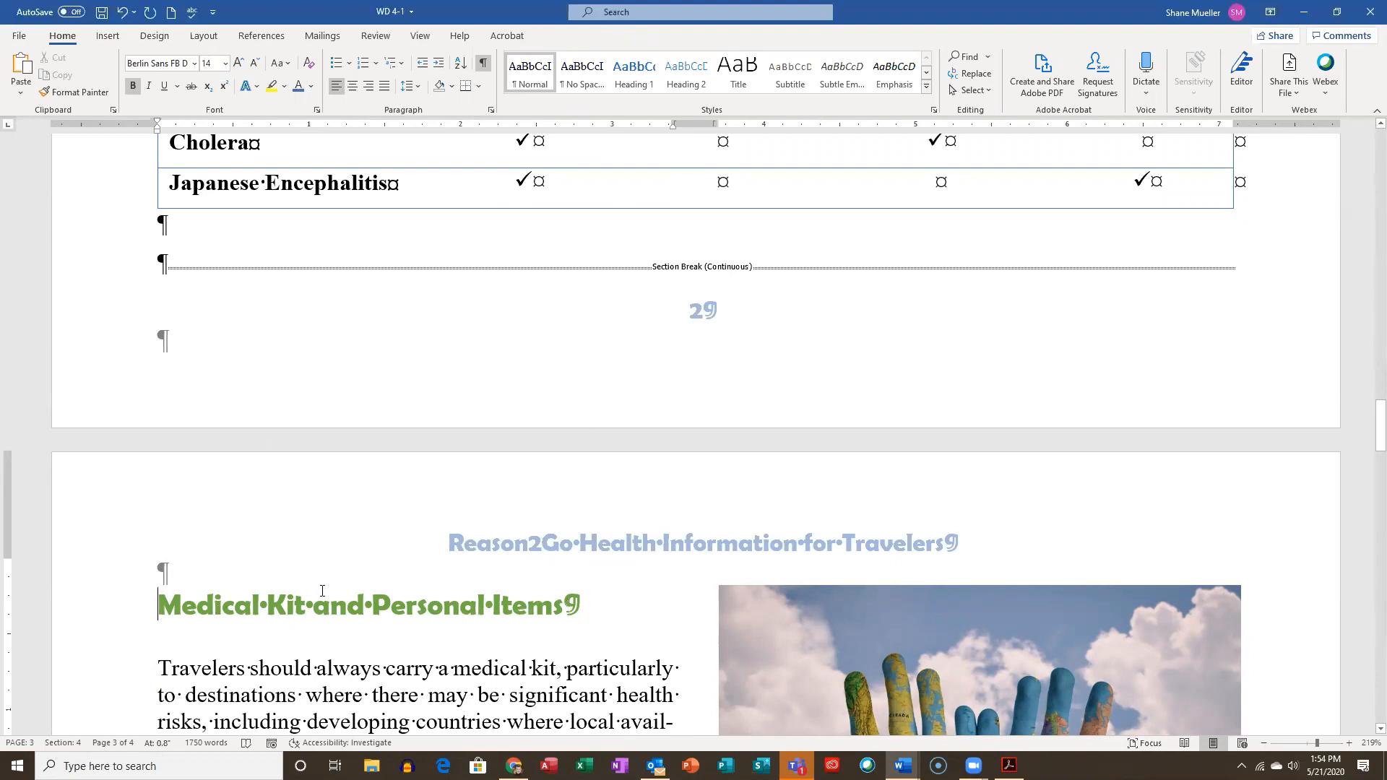
Turn off the display of paragraph marks and other nonprinting characters and return to the start of the newsletter
scroll(421, 397, up, 5)
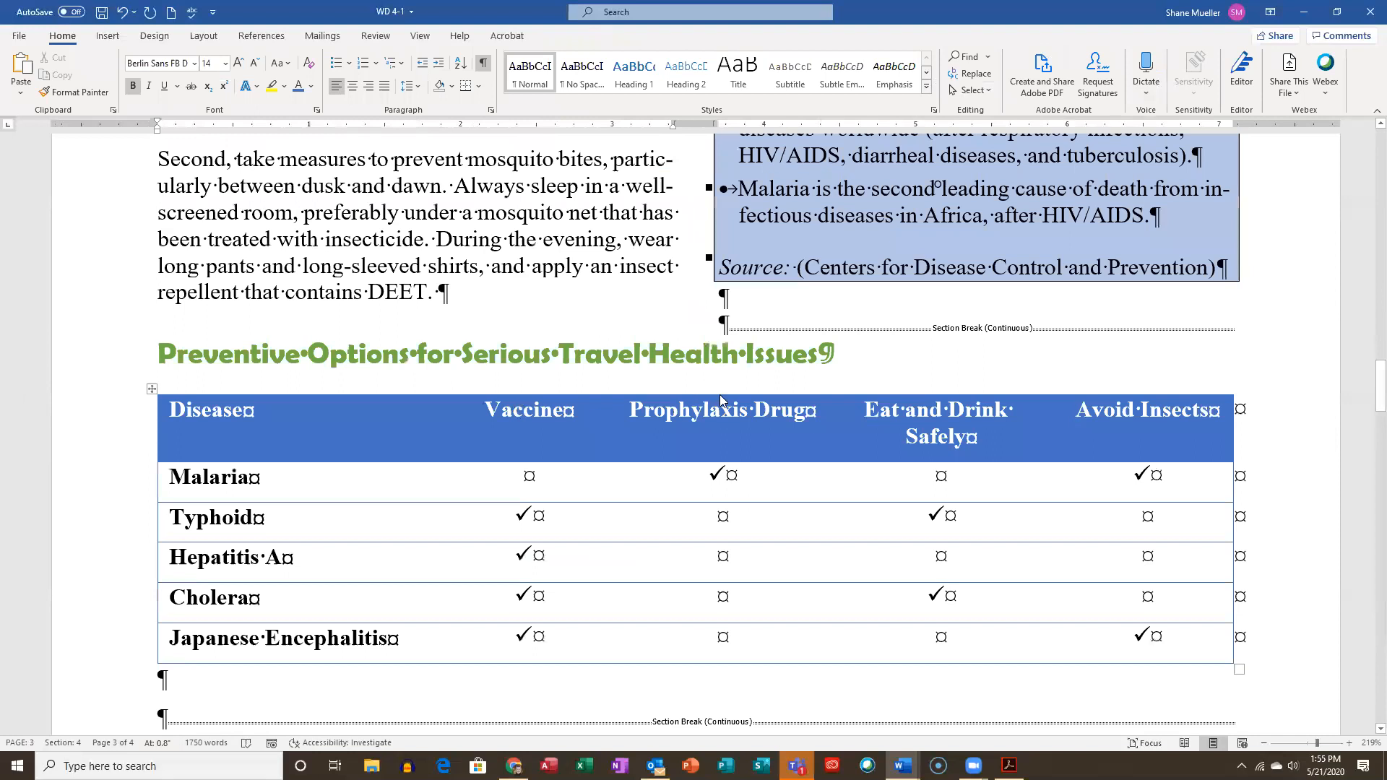
scroll(505, 325, down, 6)
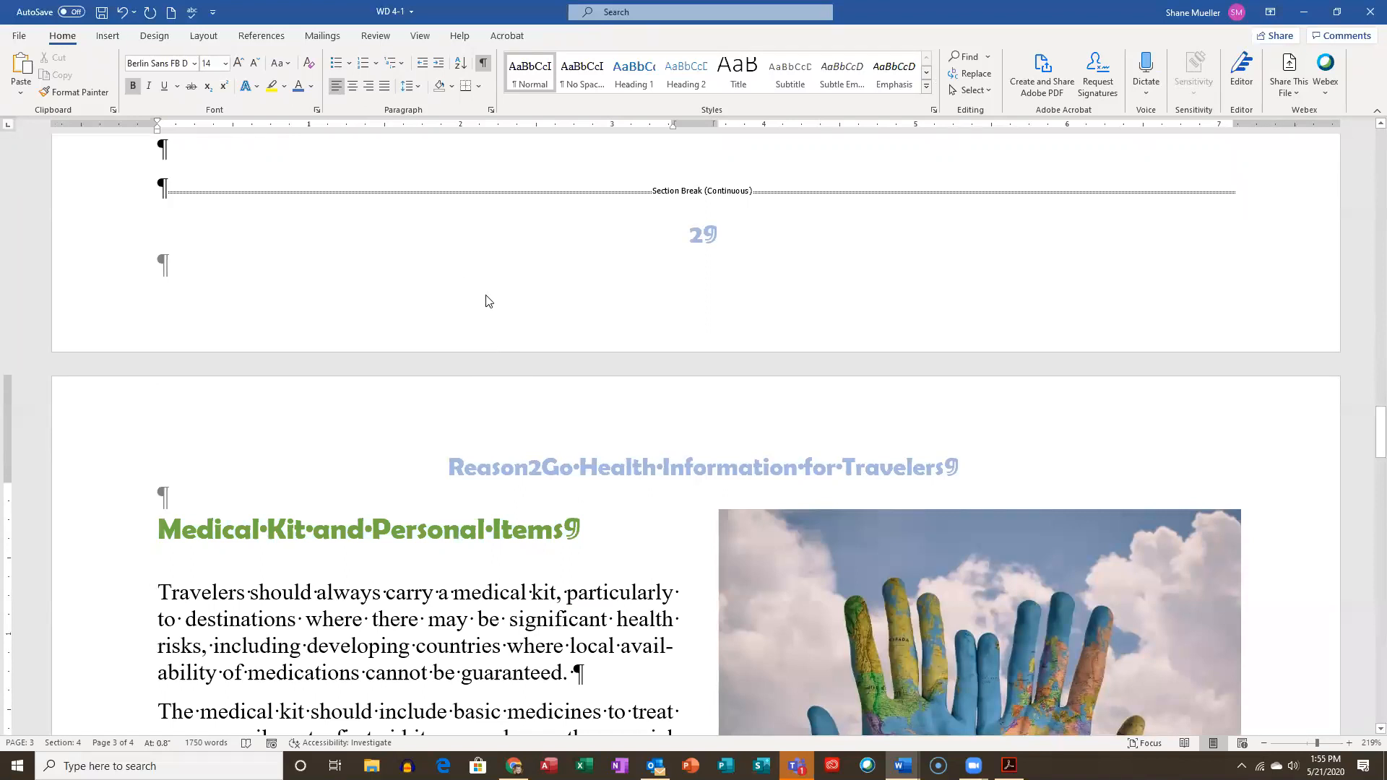
scroll(552, 340, up, 1)
scroll(567, 328, down, 7)
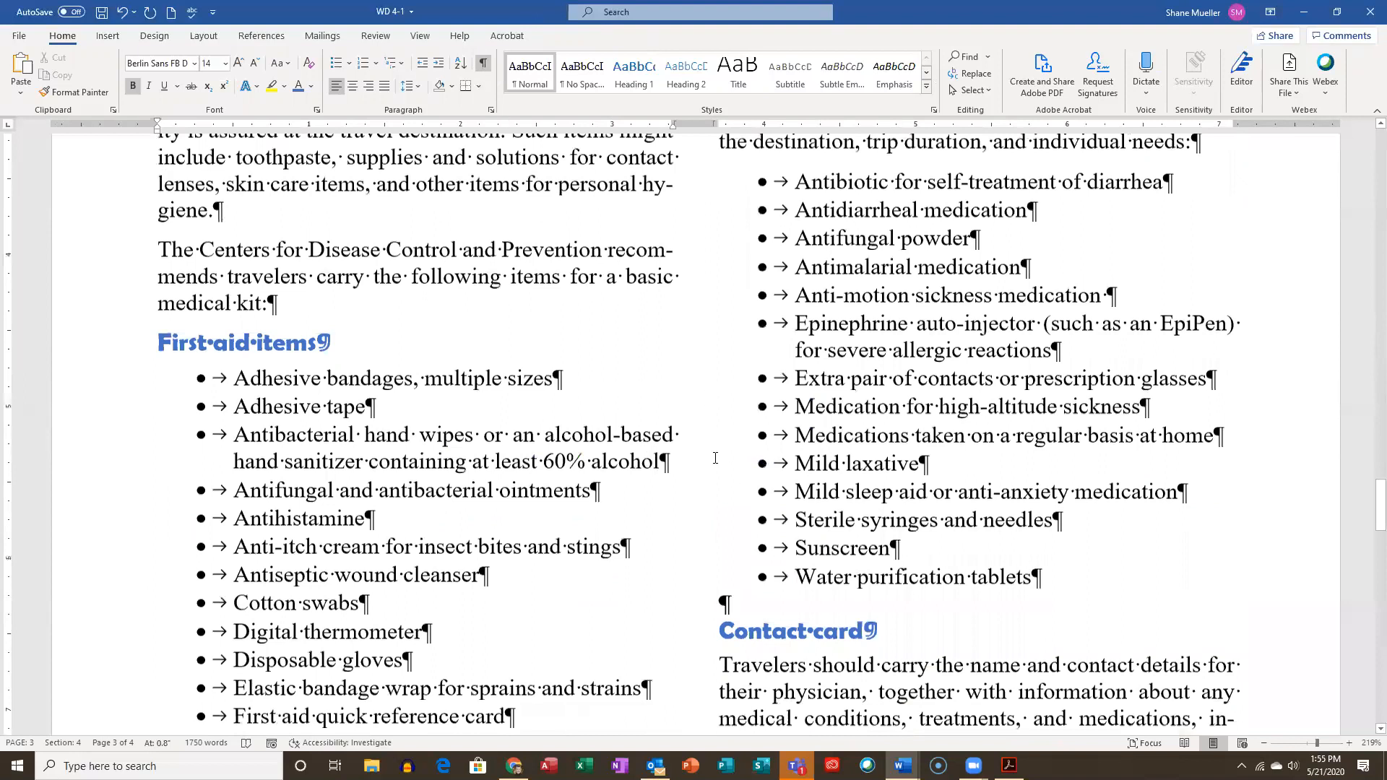
key(ctrl+shift+8)
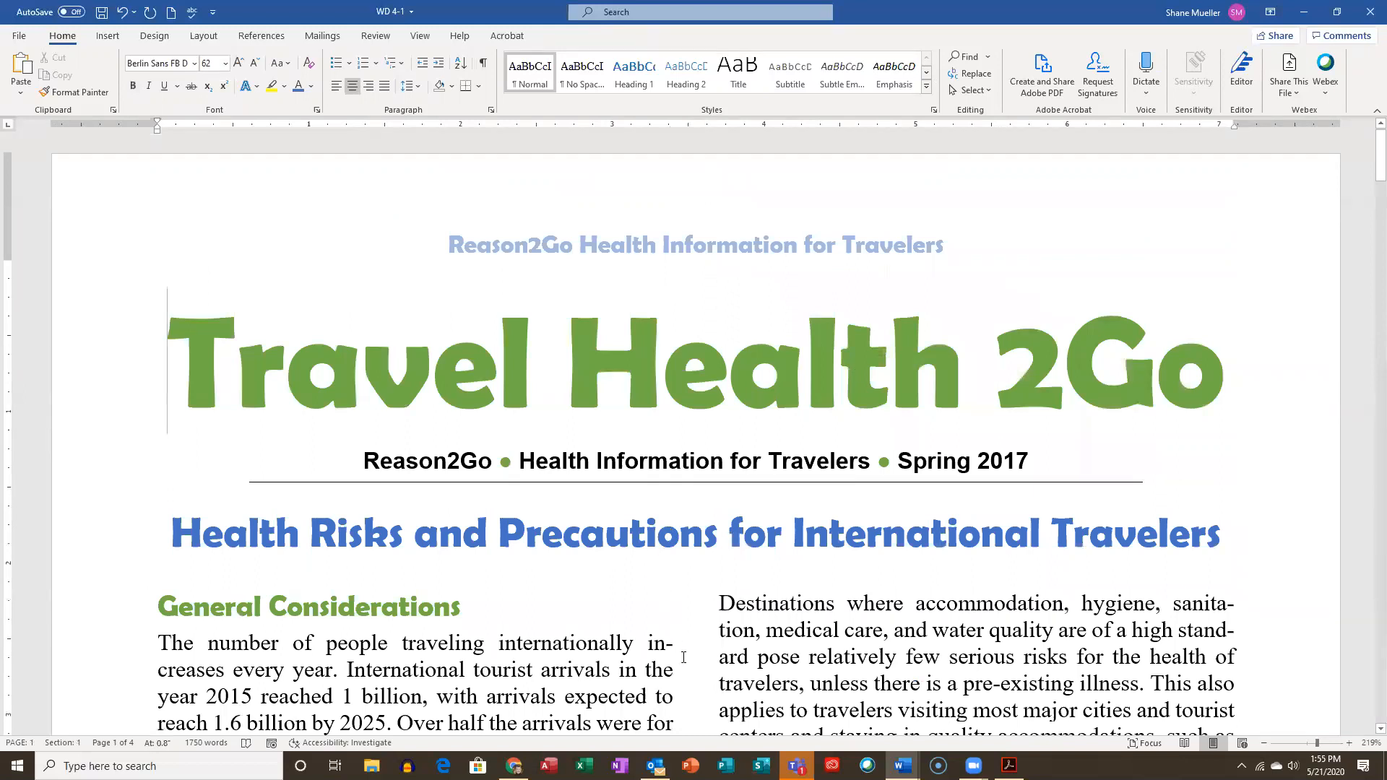
Insert a footnote after the page 1 sentence ending "such as a conference center or a resort."
scroll(667, 594, down, 1)
scroll(599, 467, down, 5)
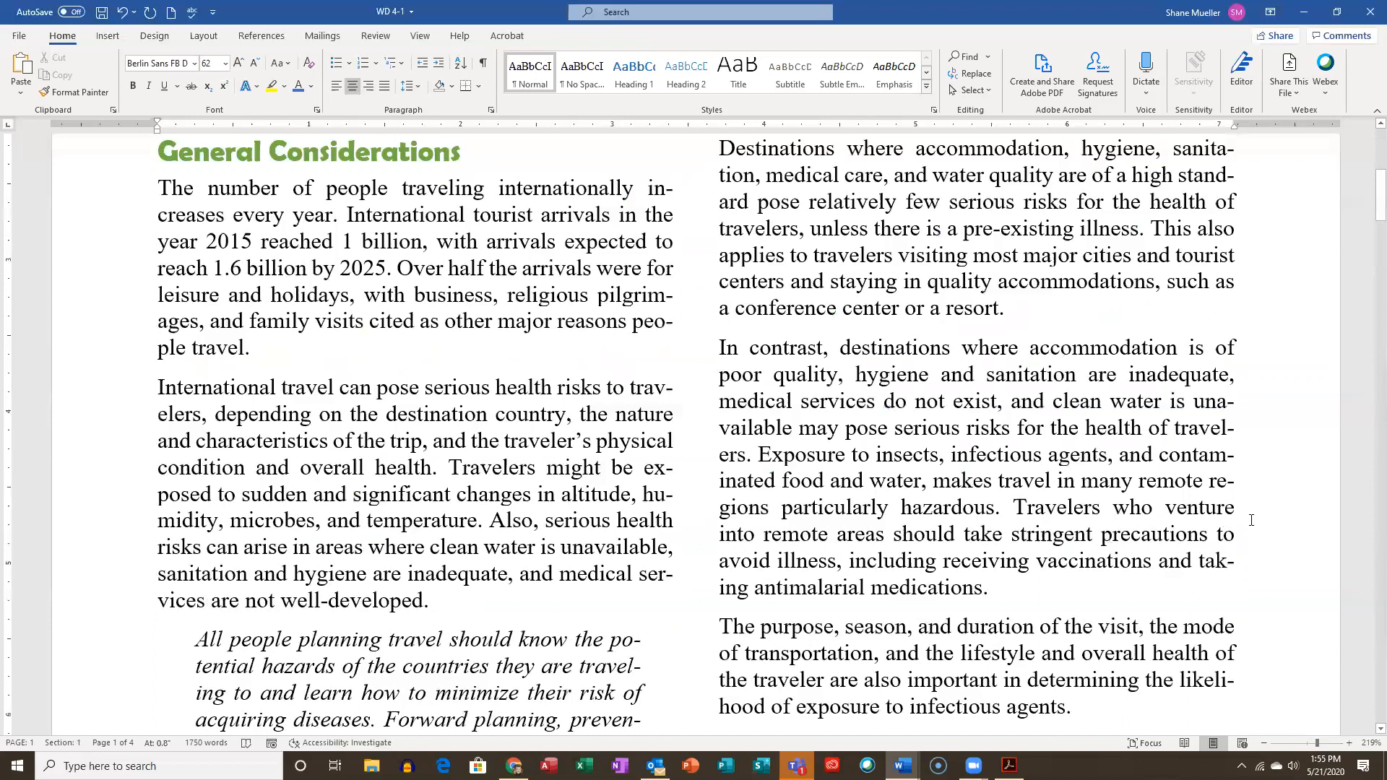
scroll(897, 535, up, 3)
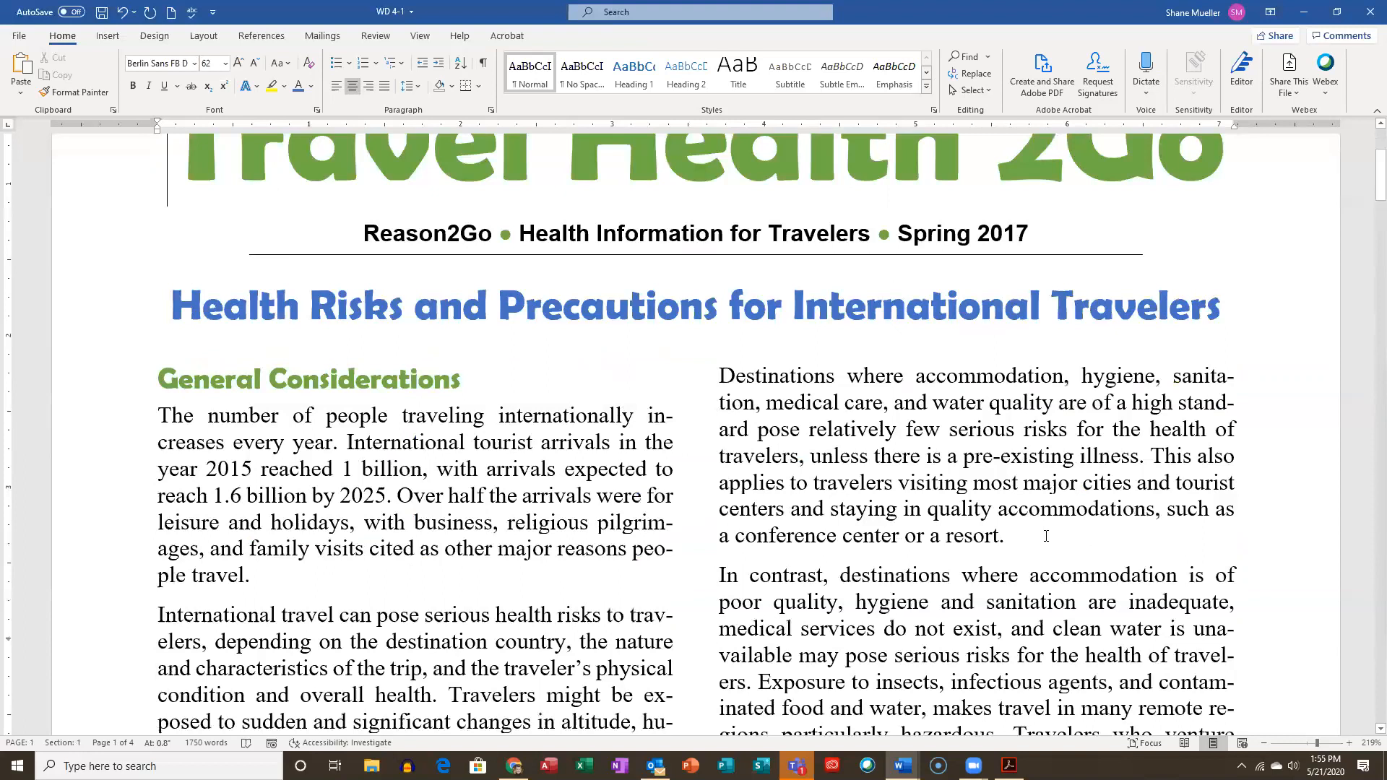
click(1010, 531)
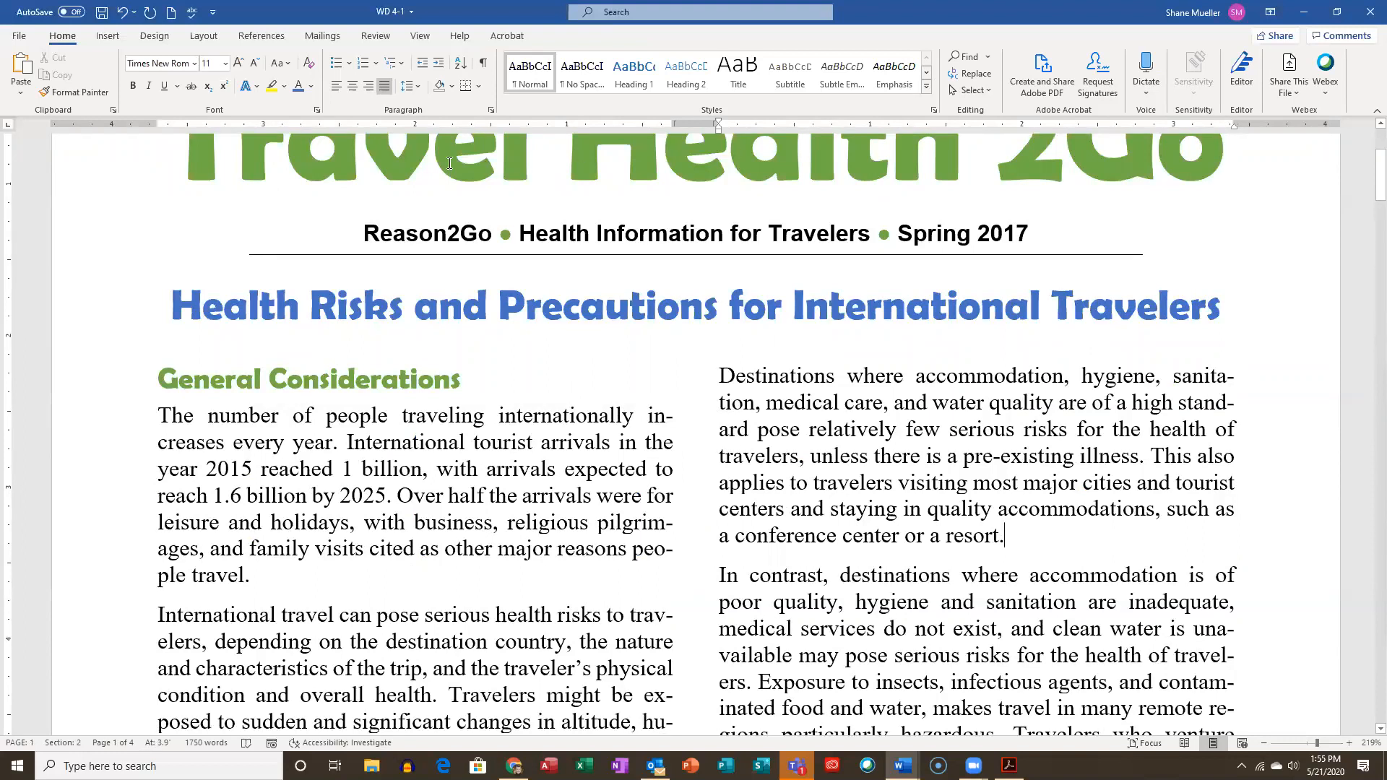
click(260, 37)
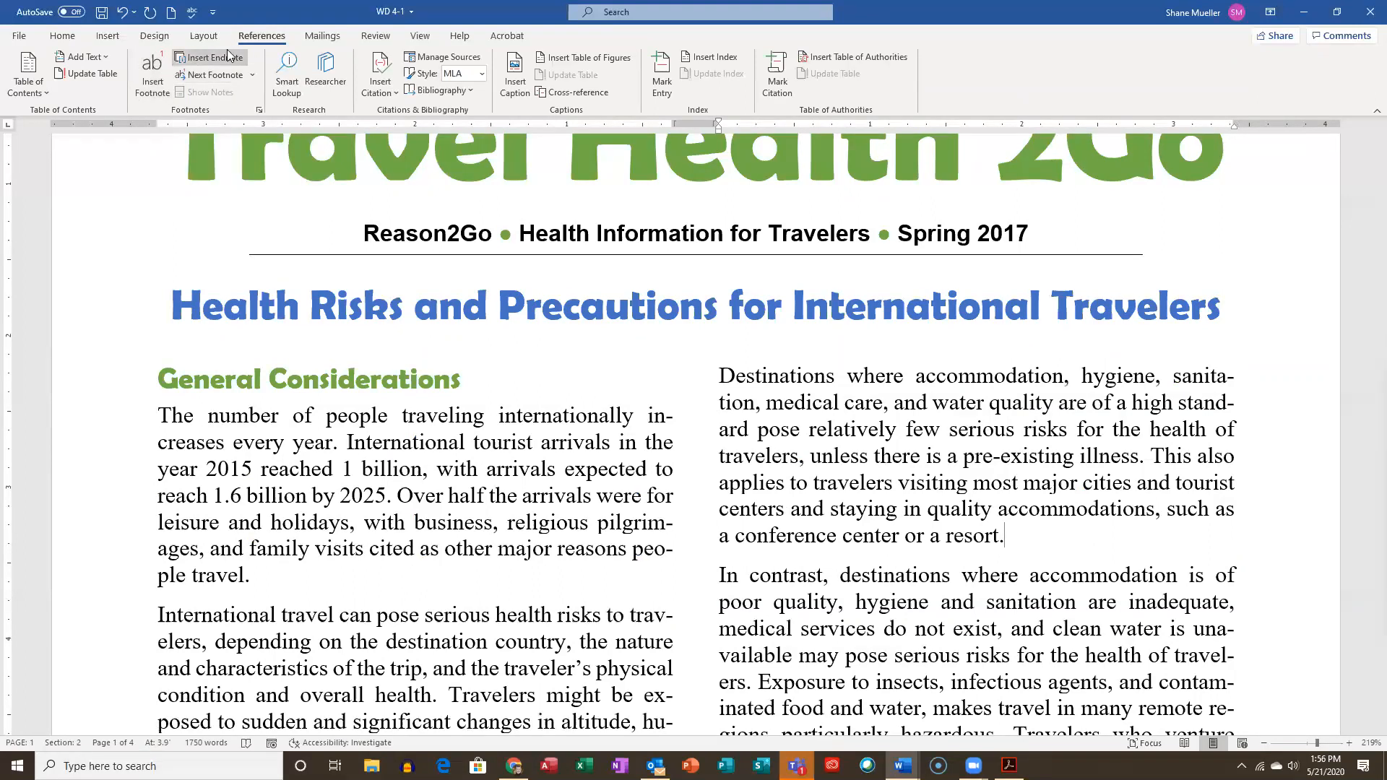
click(146, 67)
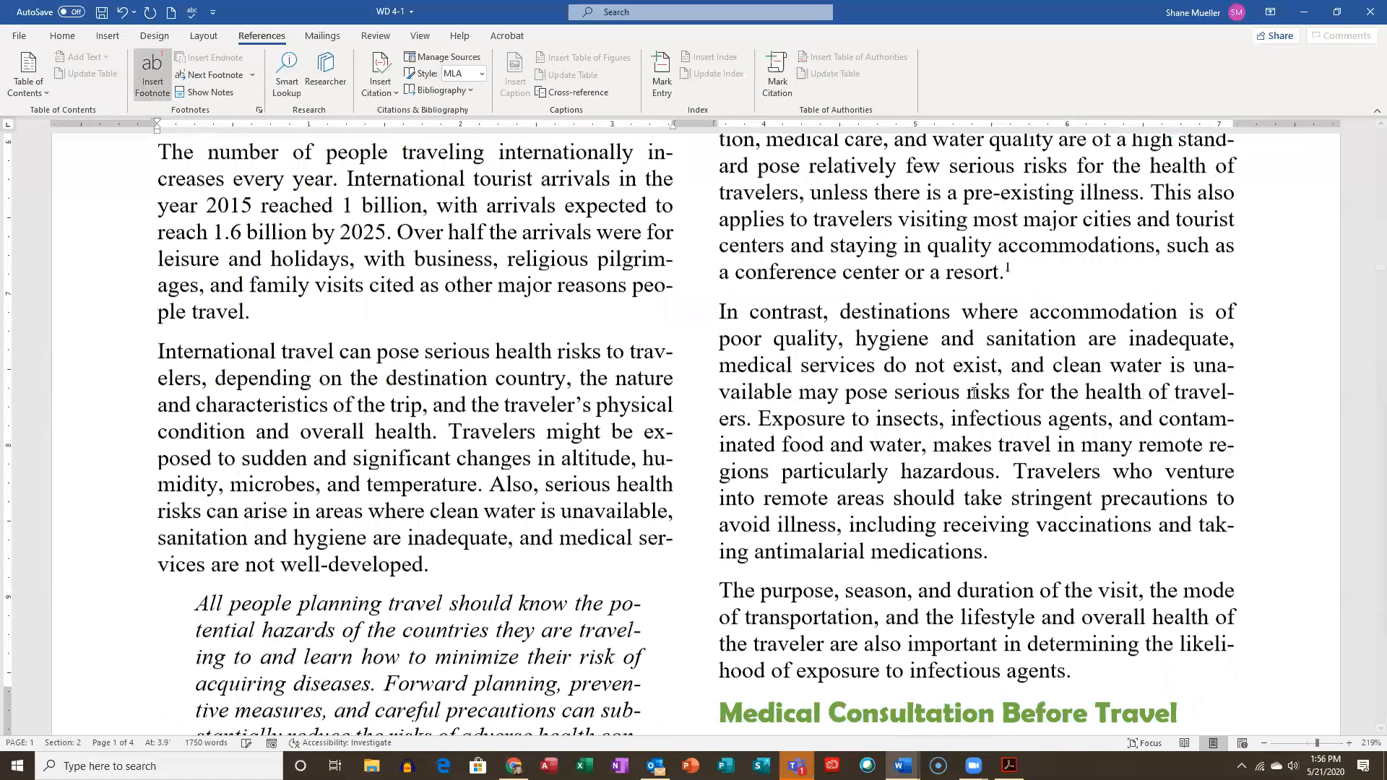
Enter the footnote text "Behavior is a critical factor. For example, going outdoors in a malaria-endemic area could result in becoming infected."
scroll(1015, 410, up, 2)
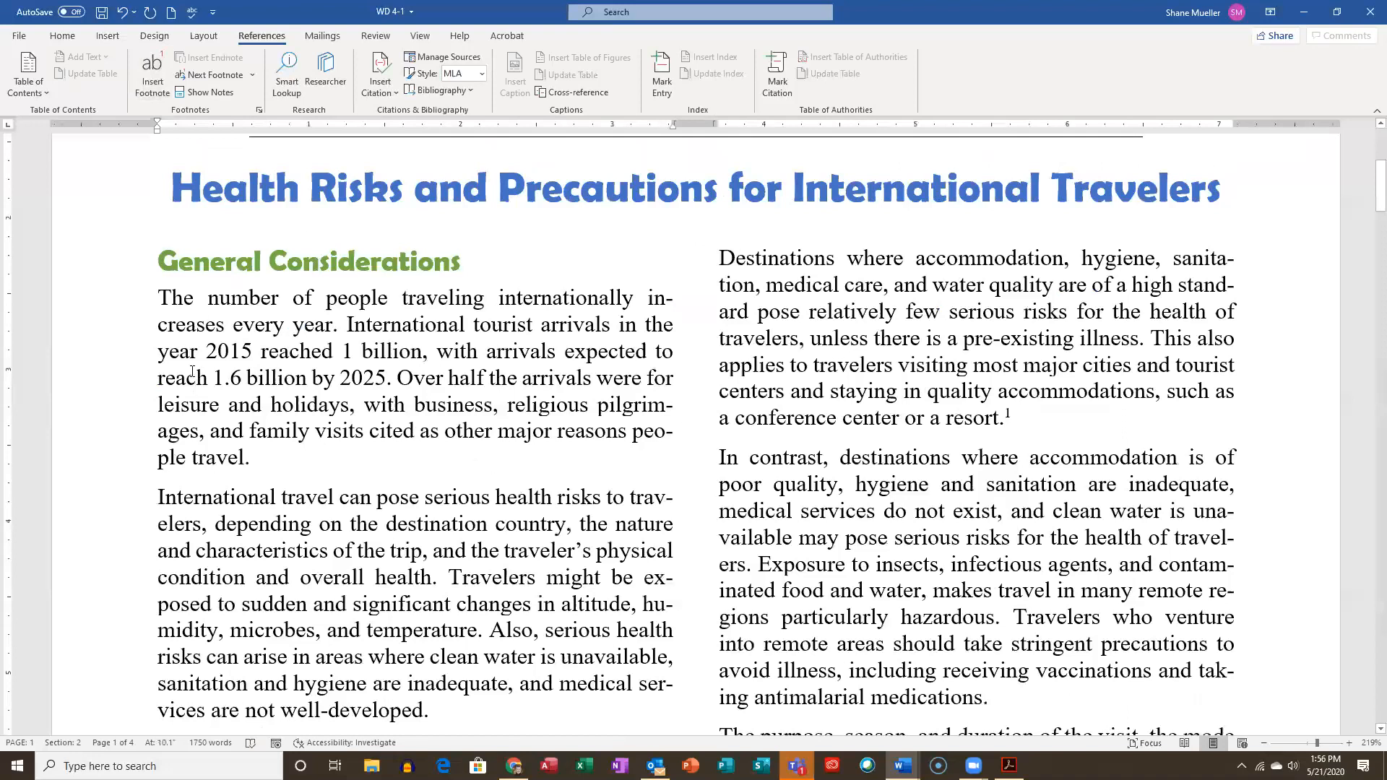
scroll(192, 371, down, 12)
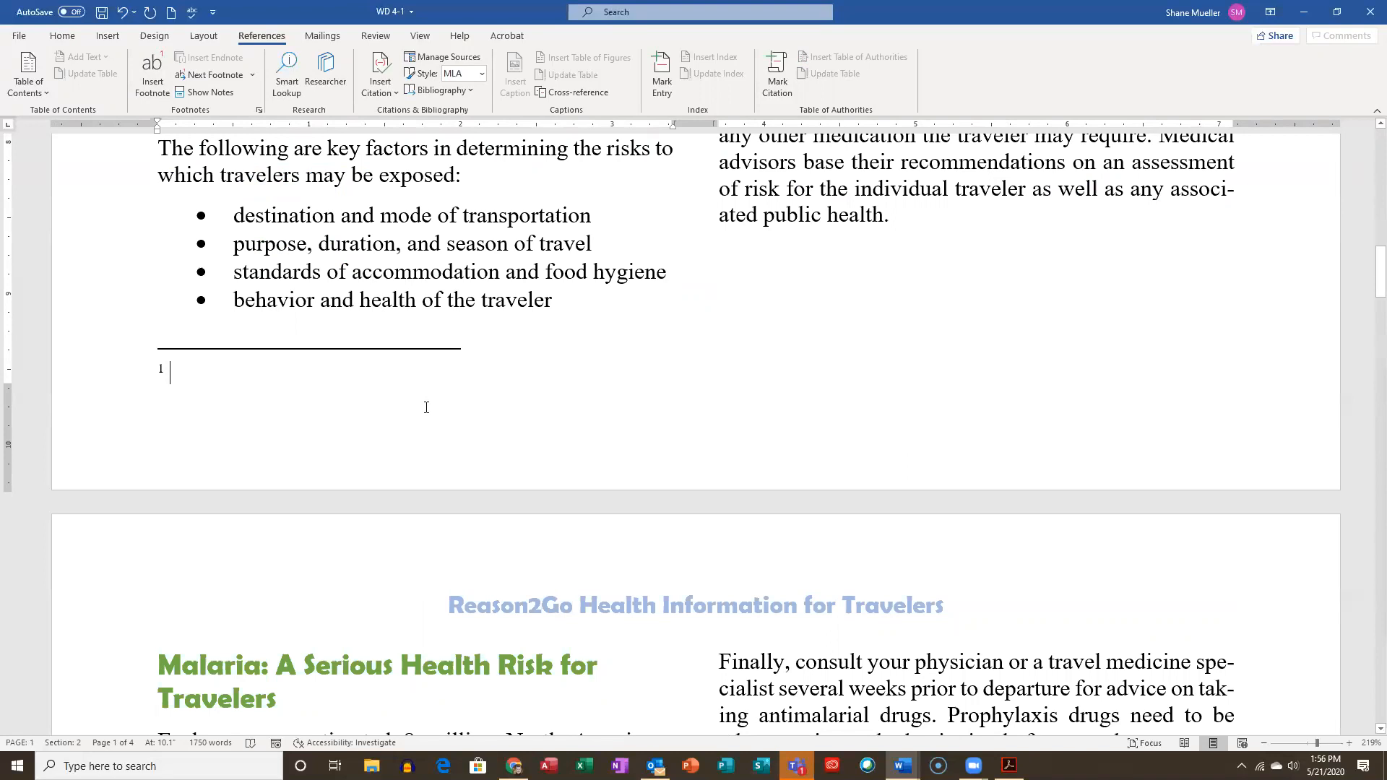
text(B)
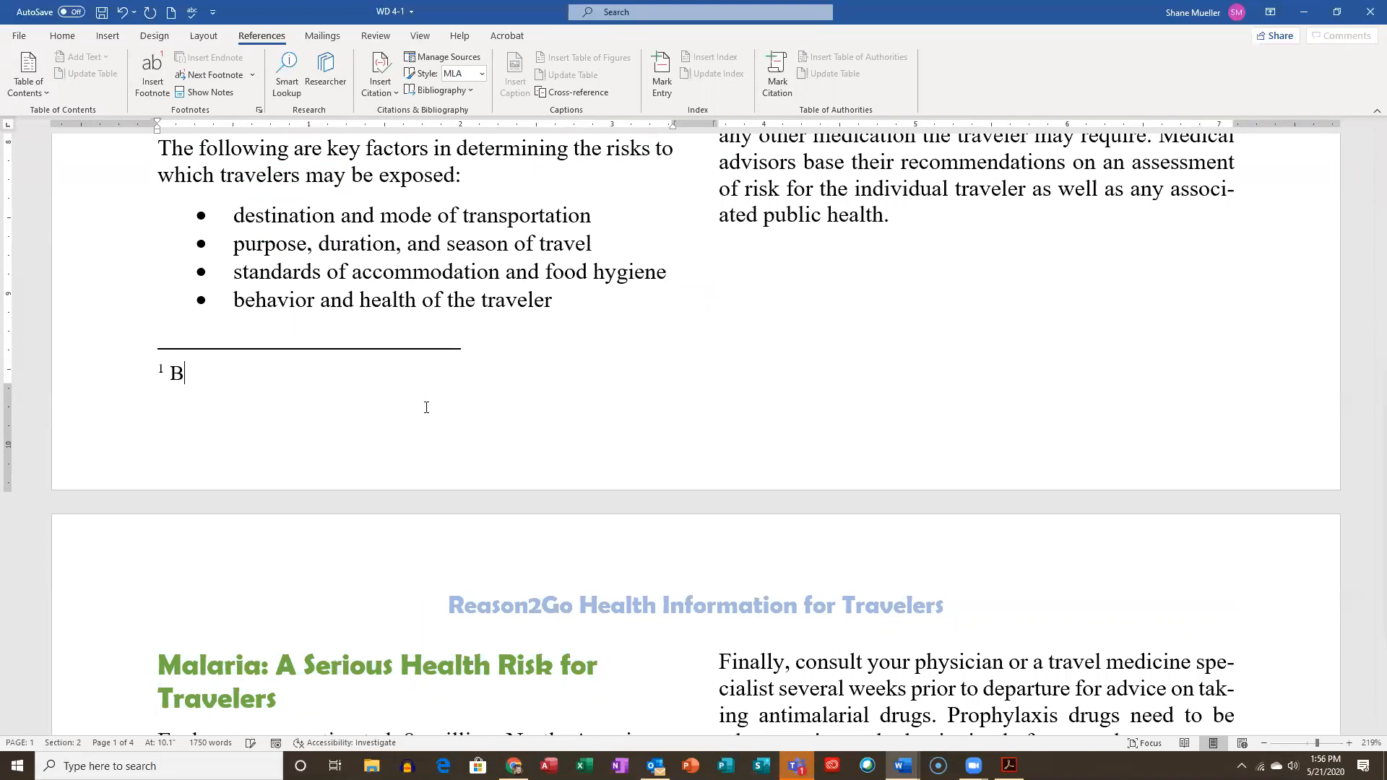
text(ehavior is a critical f)
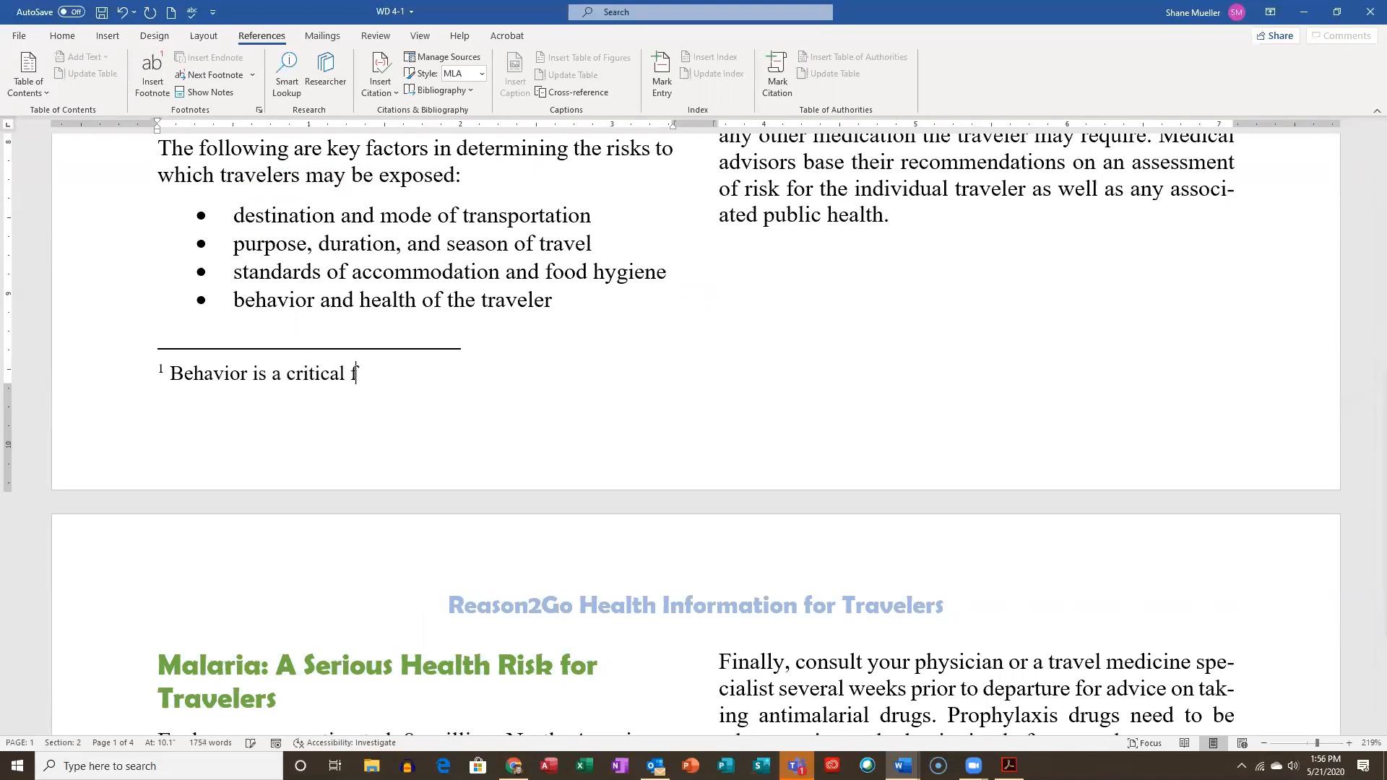
text(actor.)
text(For example, go)
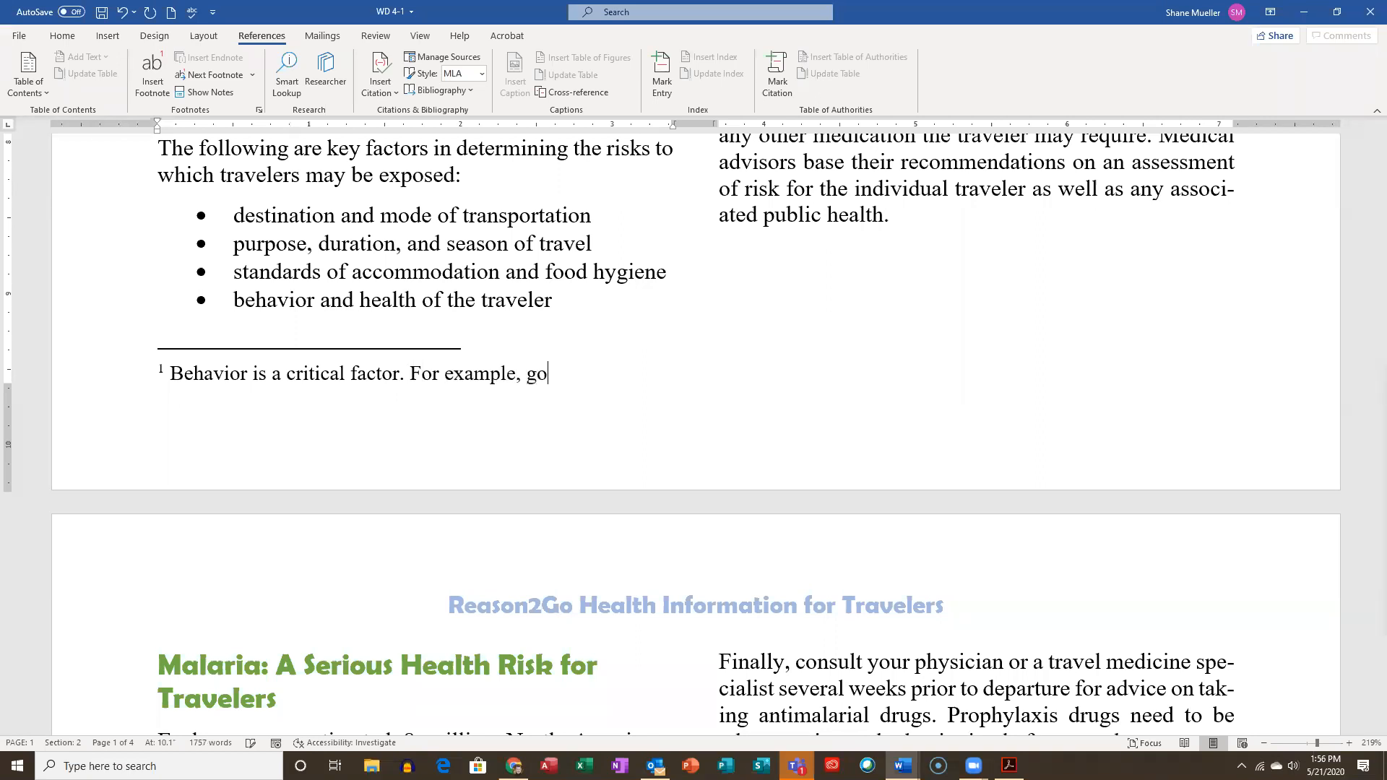
text(ing outdoors in a m)
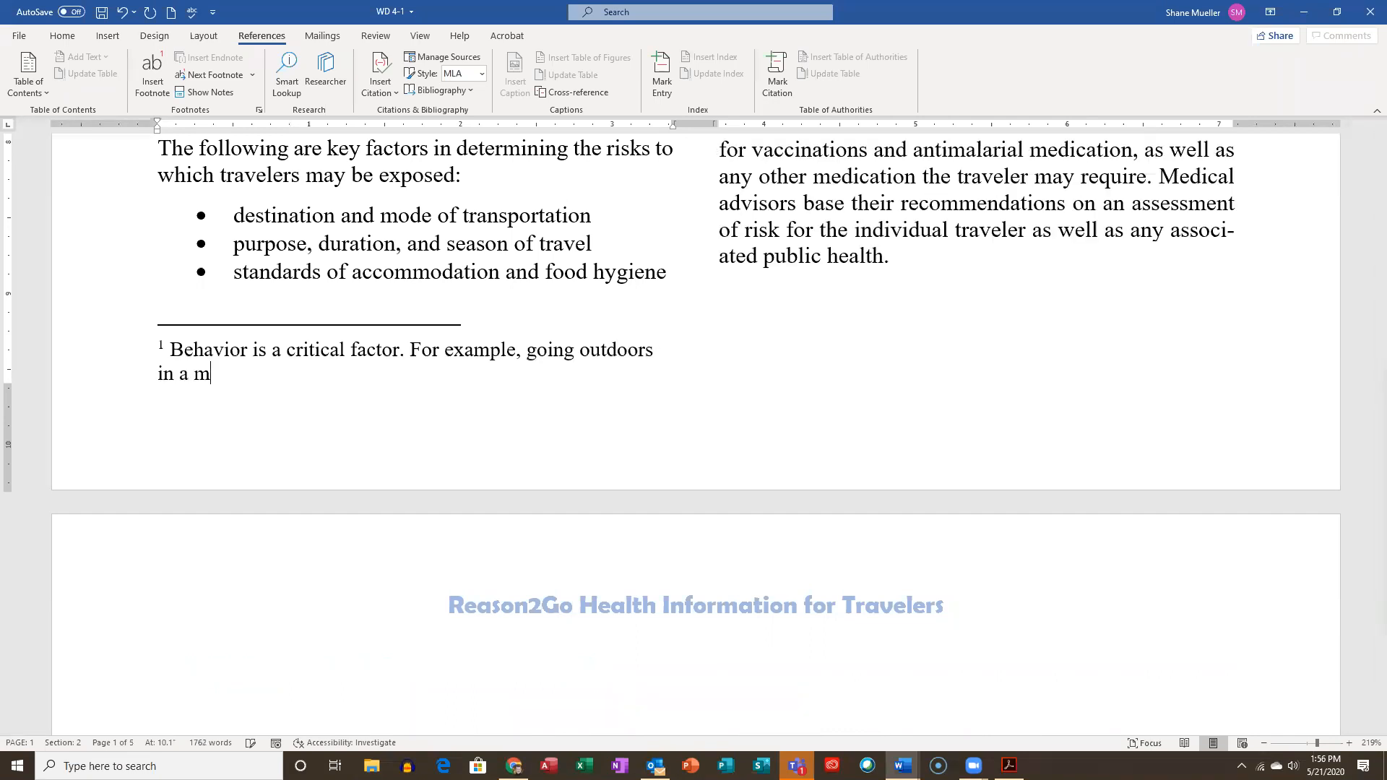
text(alaria-endemic are)
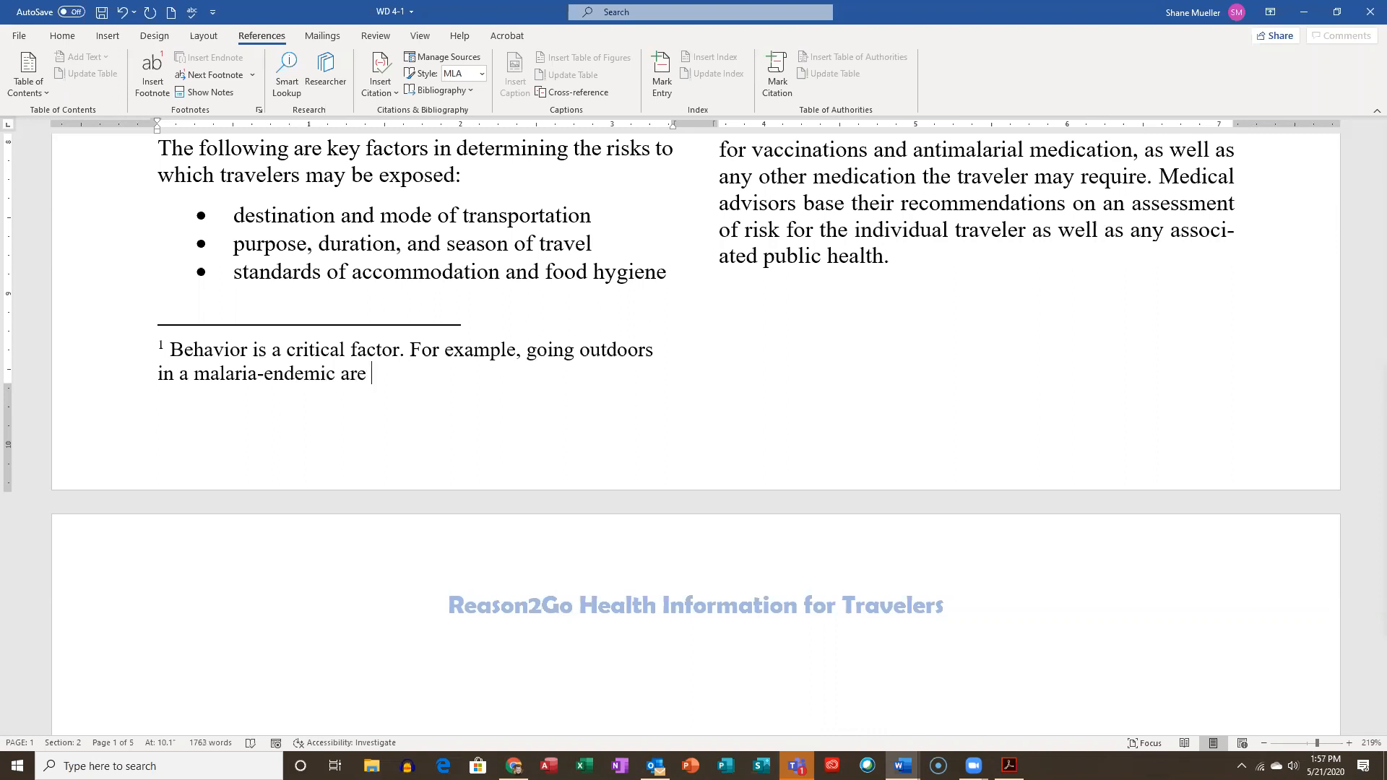
text( a could result in )
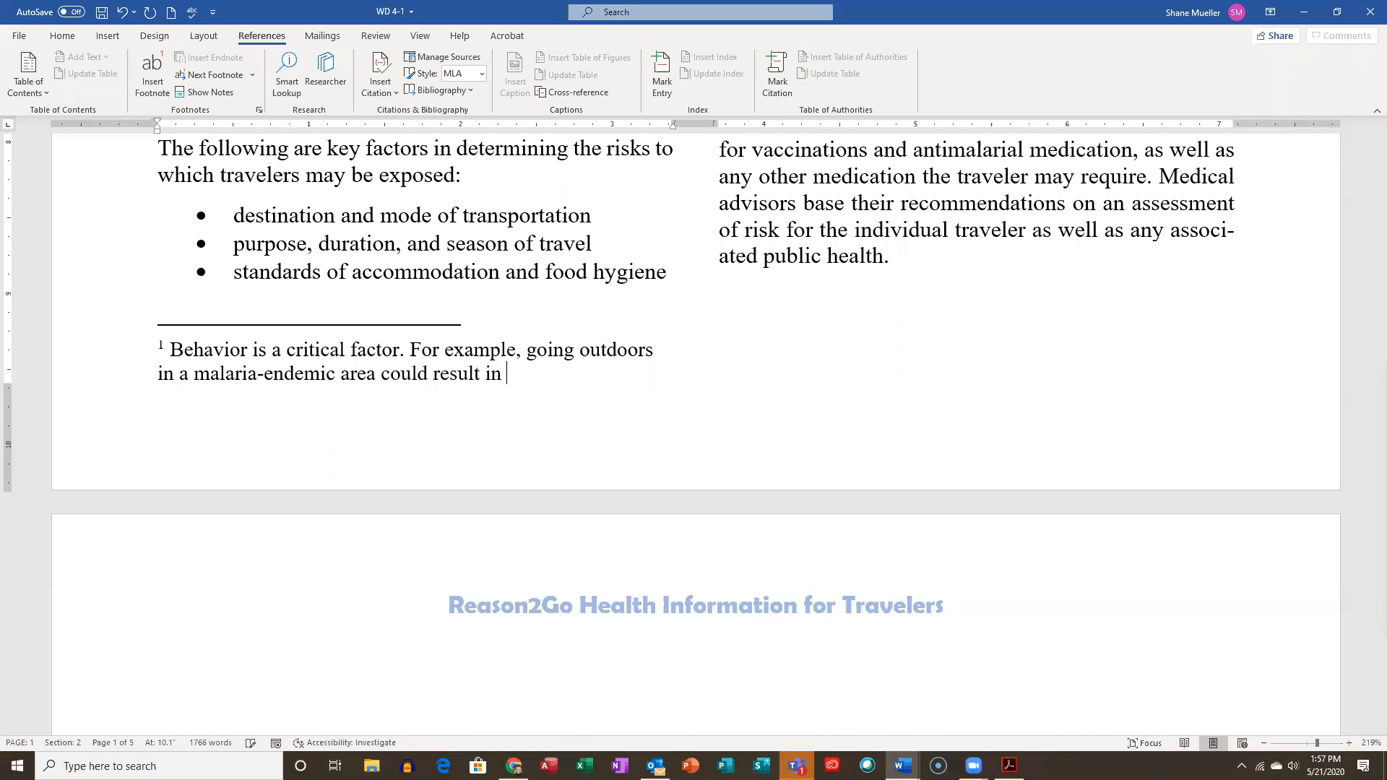
text(becoming infected.)
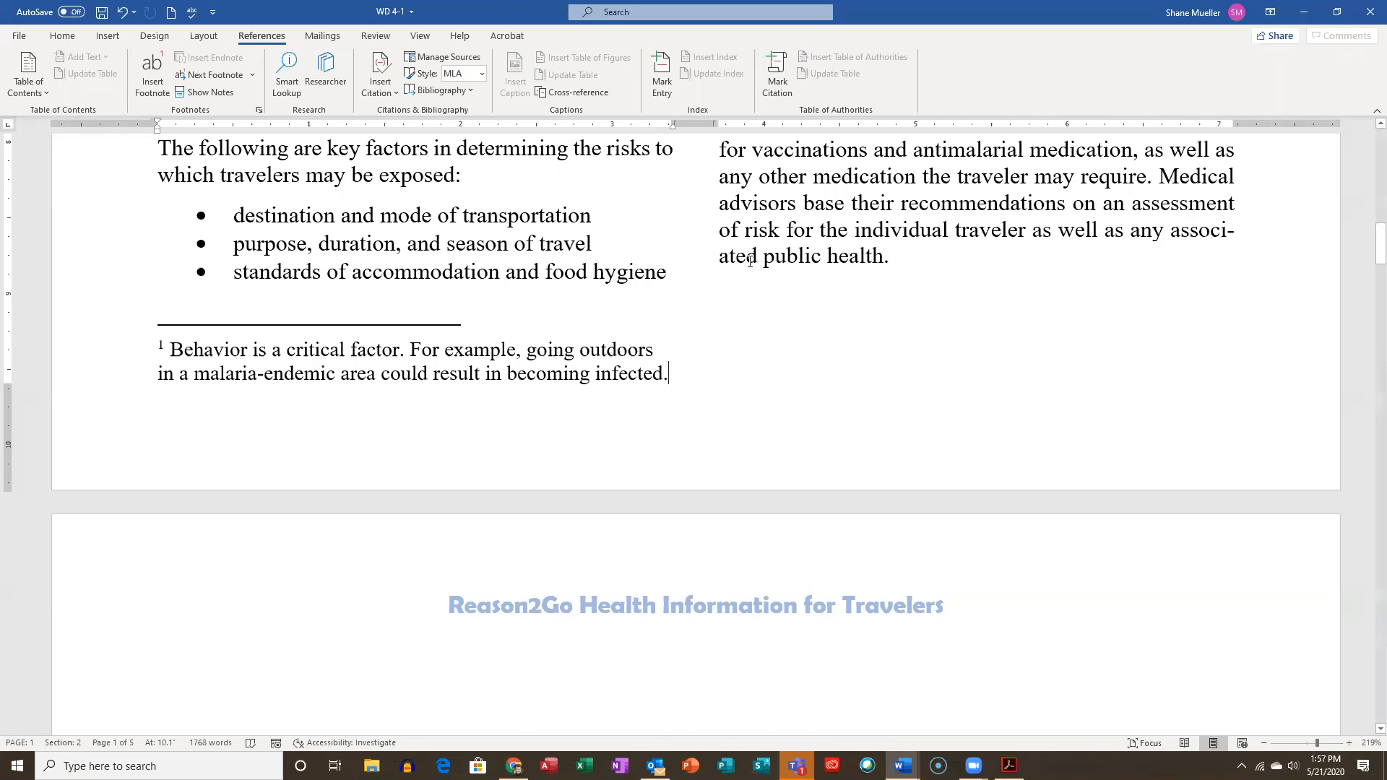
Add a page 1 footnote after "associated public health." with the text "It is best to consult a travel medicine specialist."
click(908, 258)
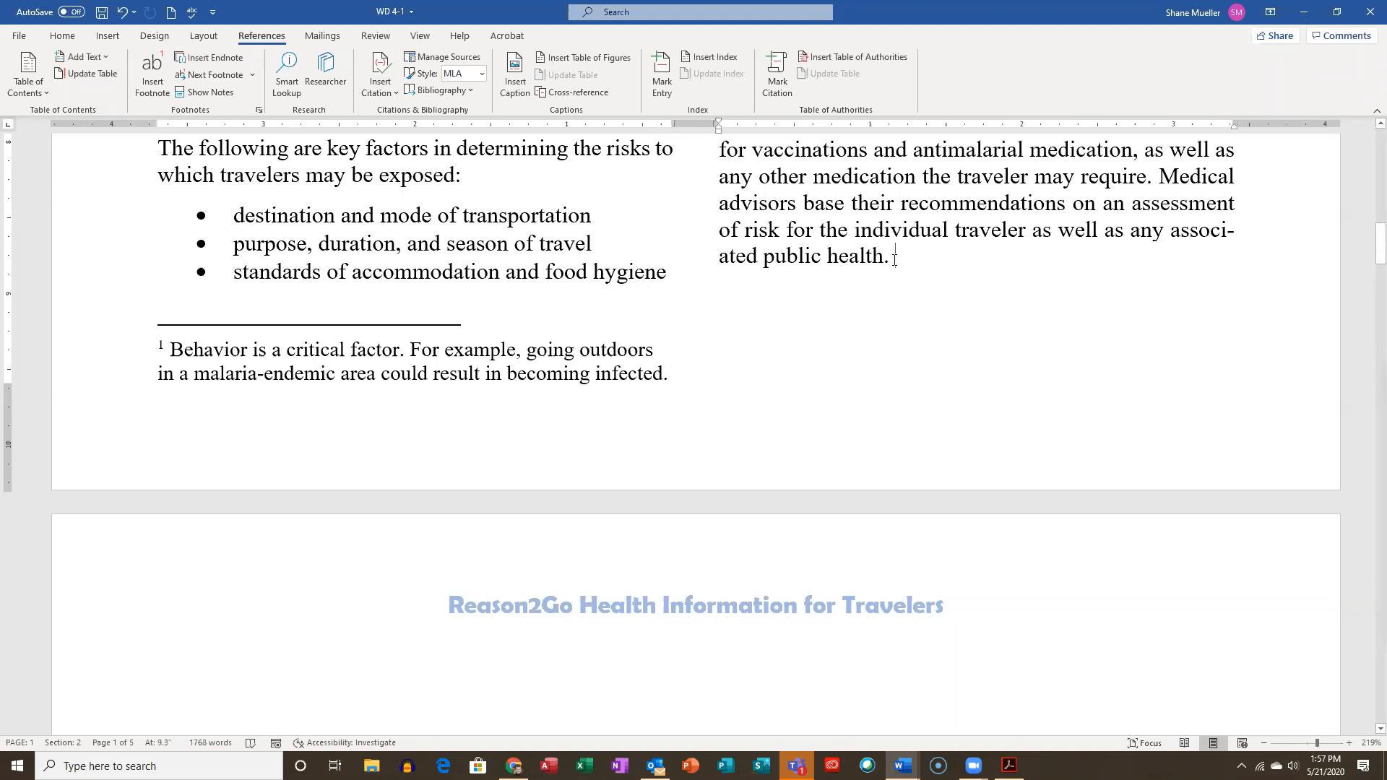
key(BackSpace)
click(153, 72)
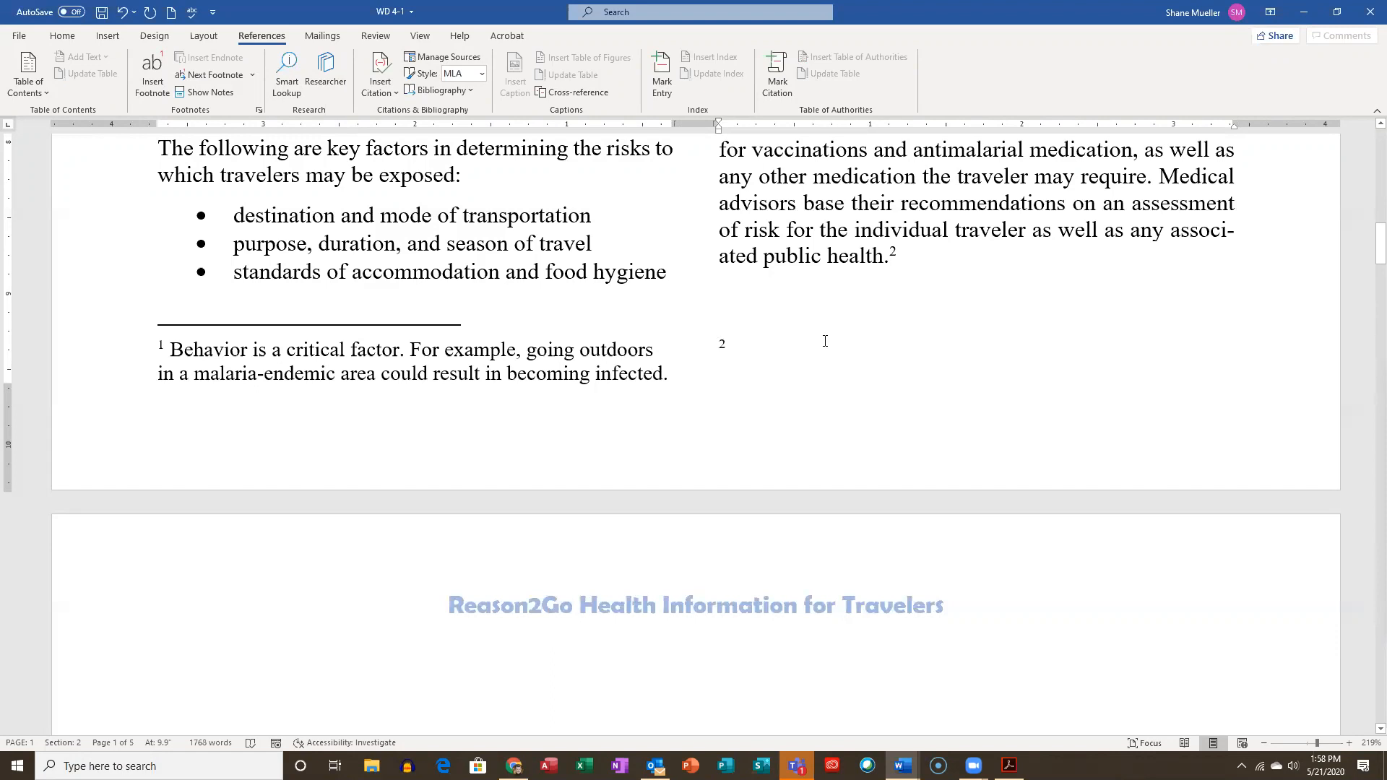
text(It)
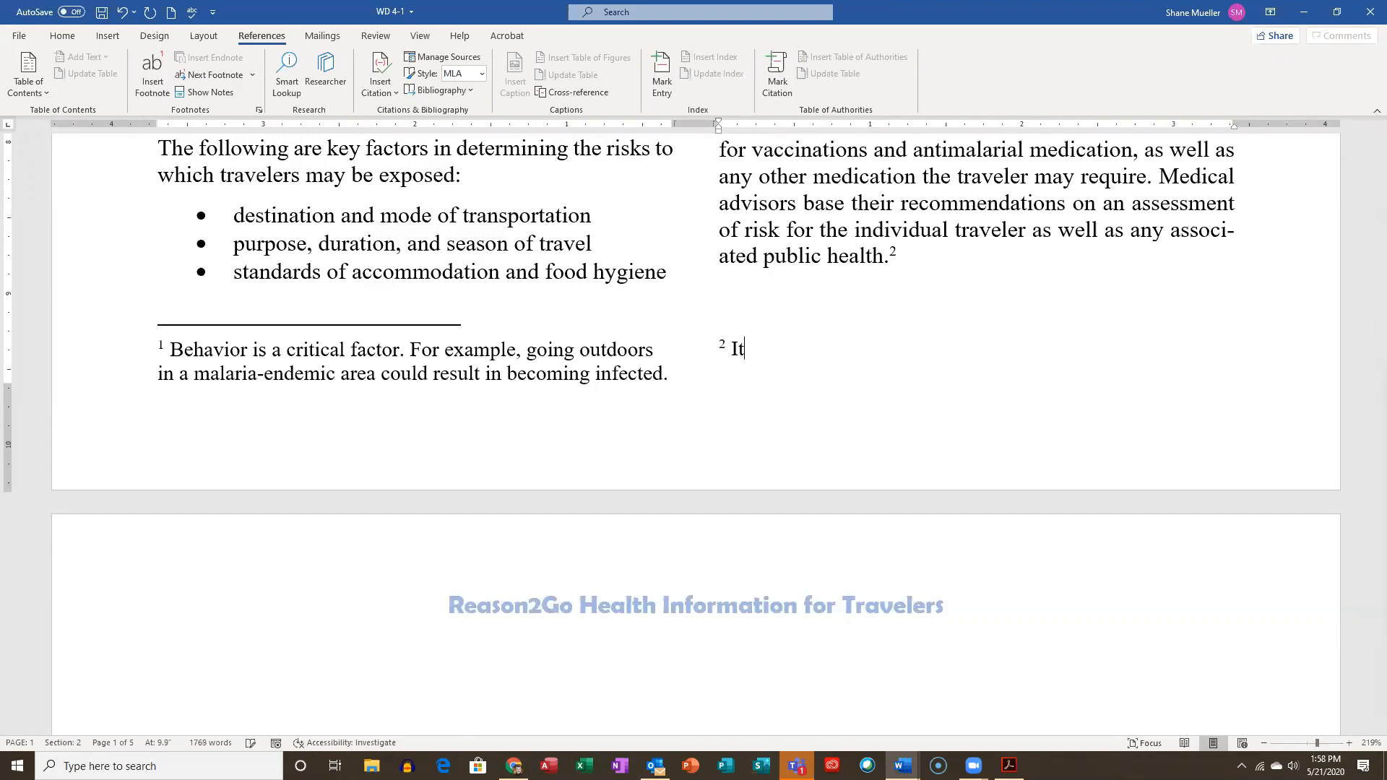
text( is best to consult a)
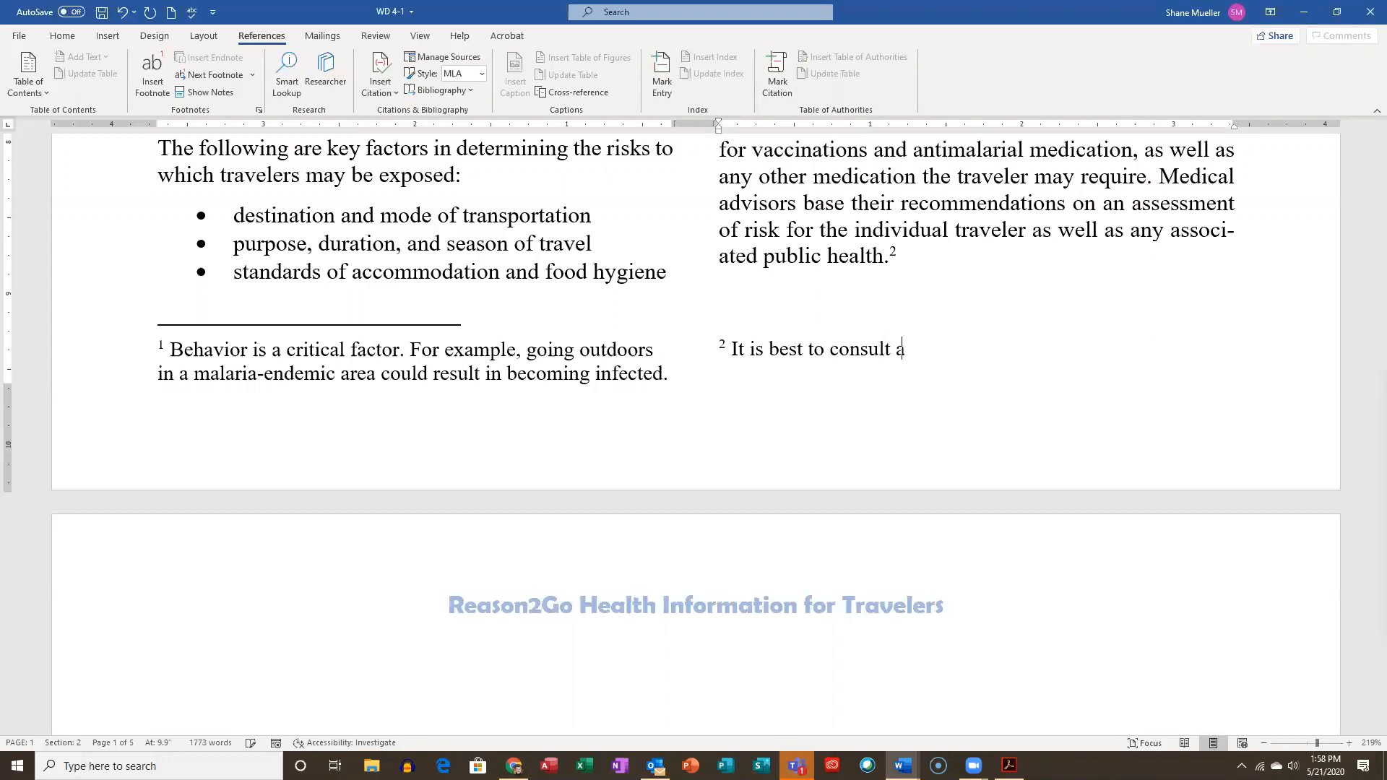
text( travel medicine spe)
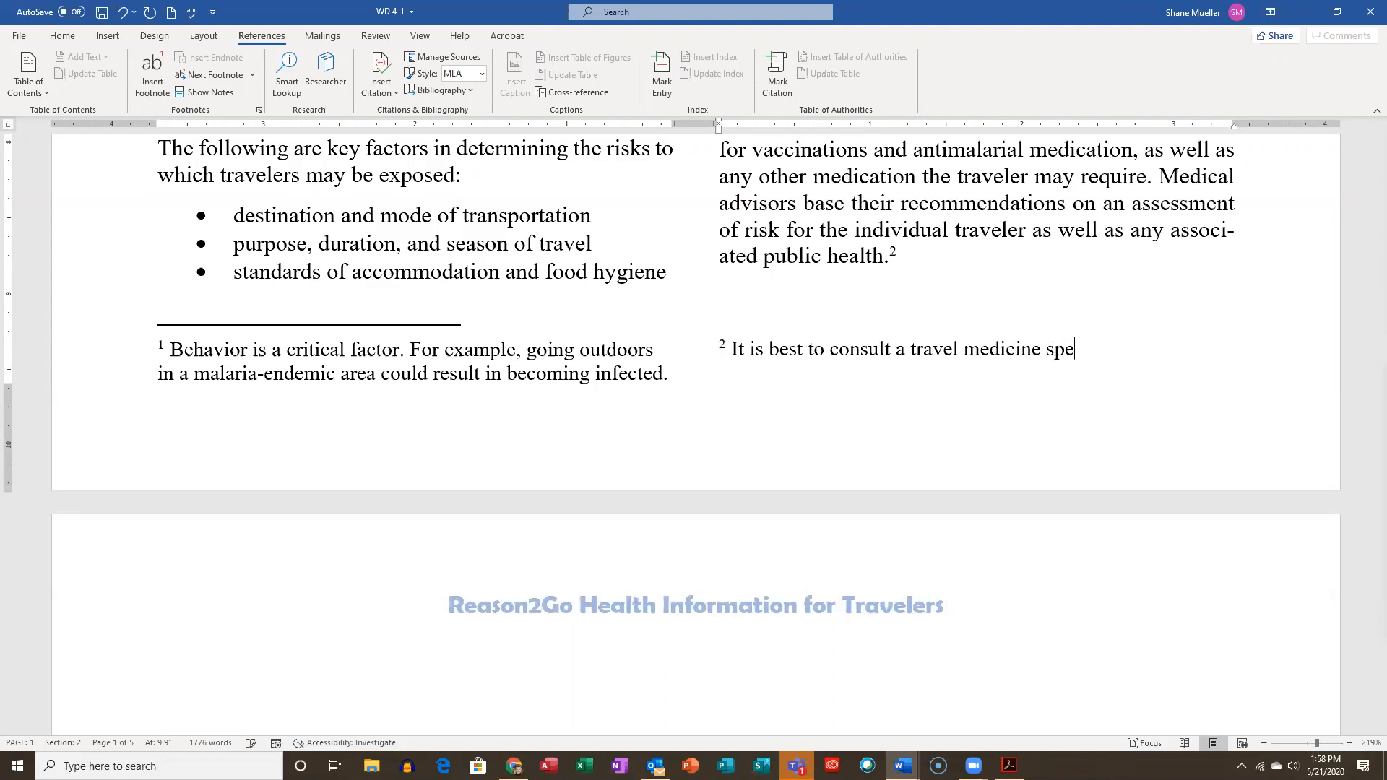
text(cialist.)
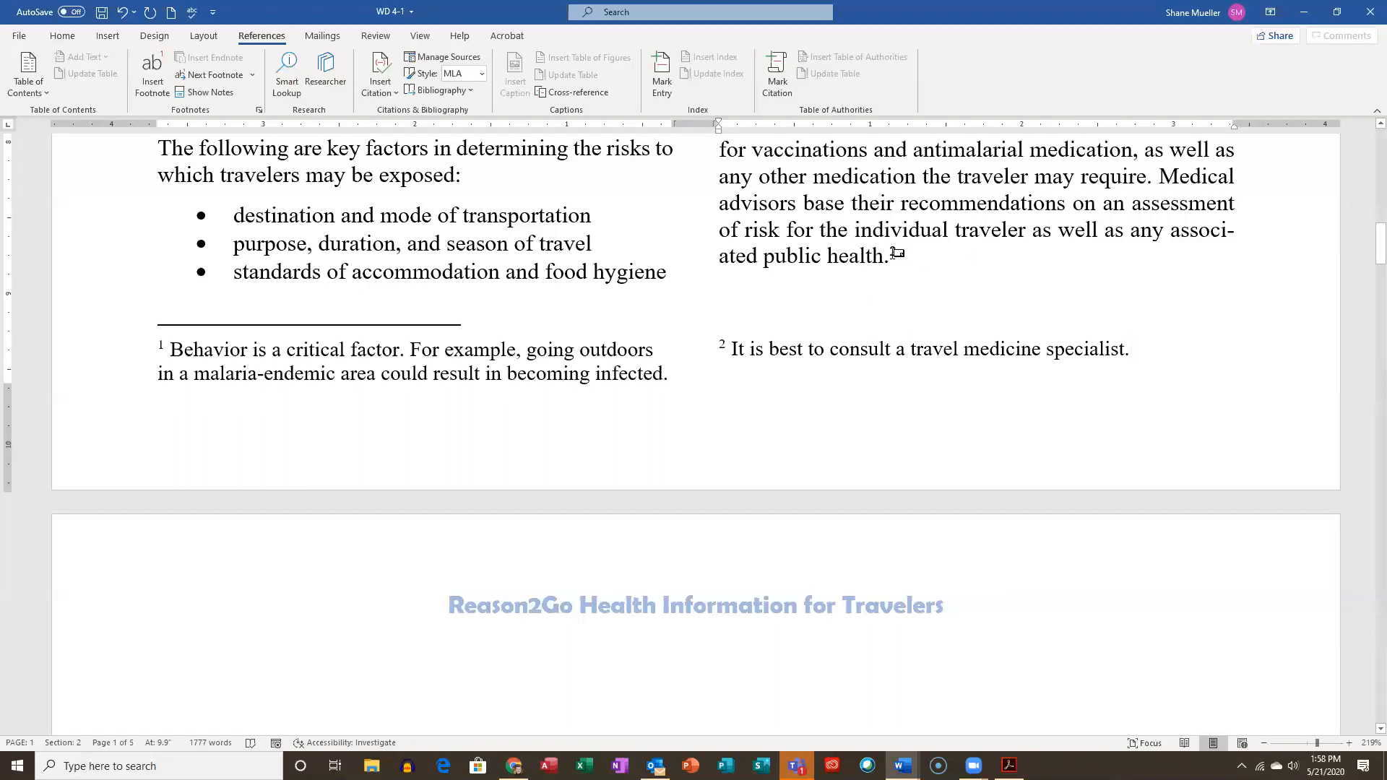
mouse_move(894, 252)
Insert a footnote after the page 4 list item "Medications taken on a regular basis at home" under Other important items
scroll(944, 263, up, 5)
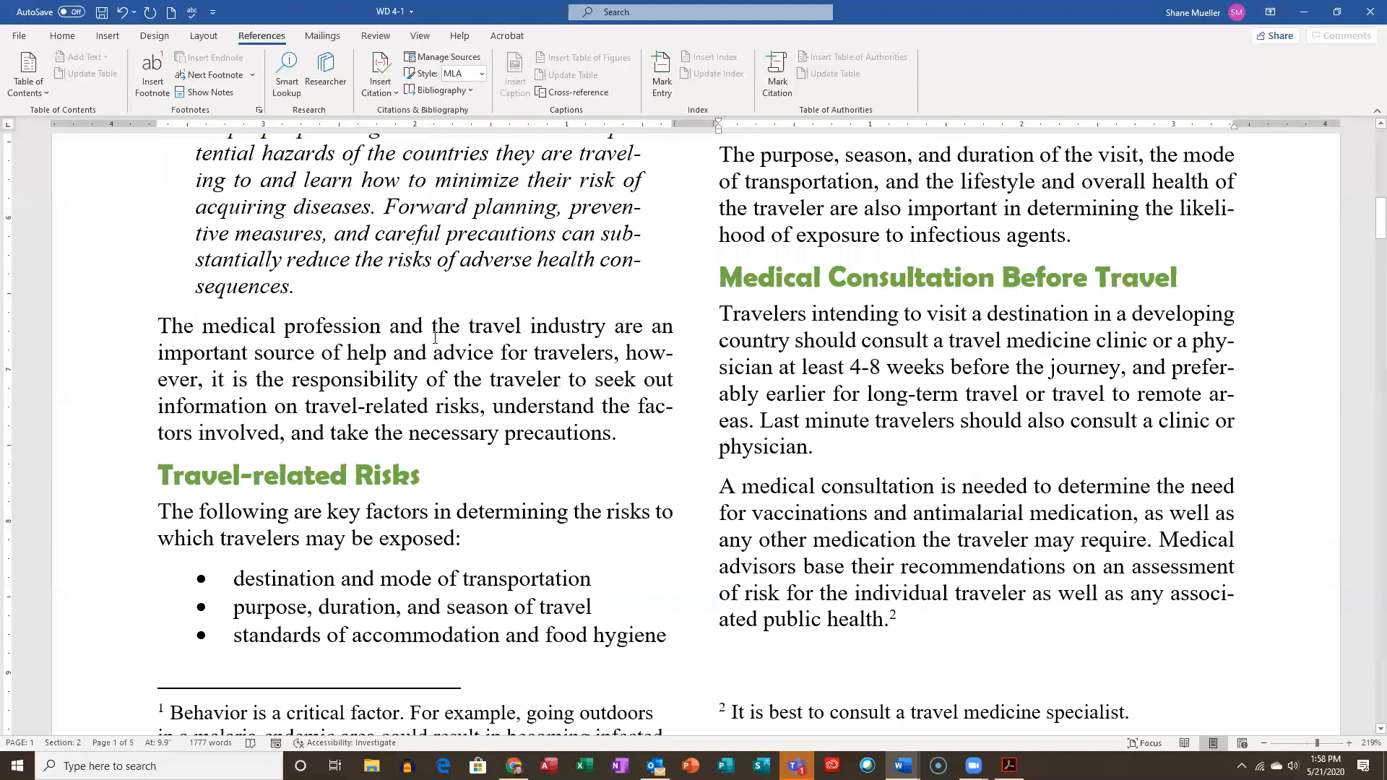
scroll(905, 7, down, 3)
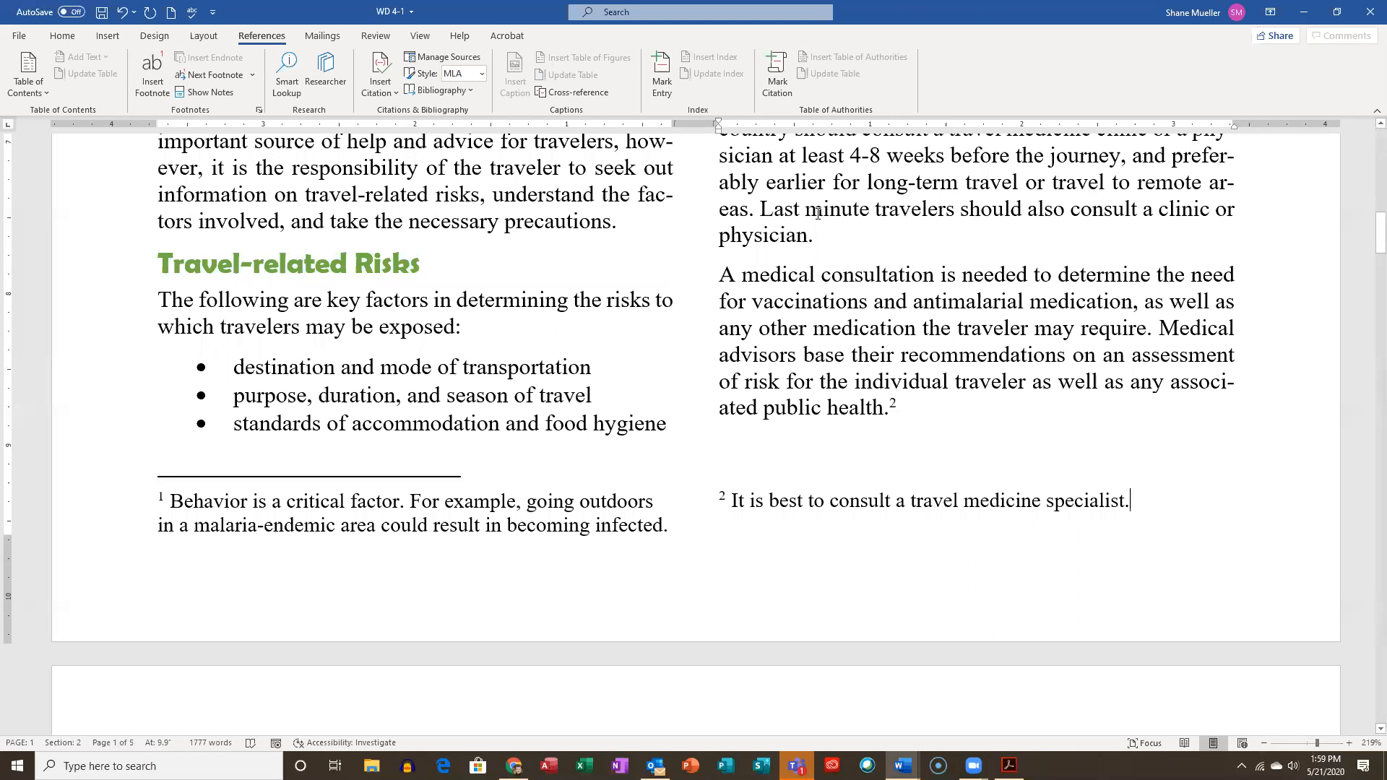
scroll(495, 151, down, 4)
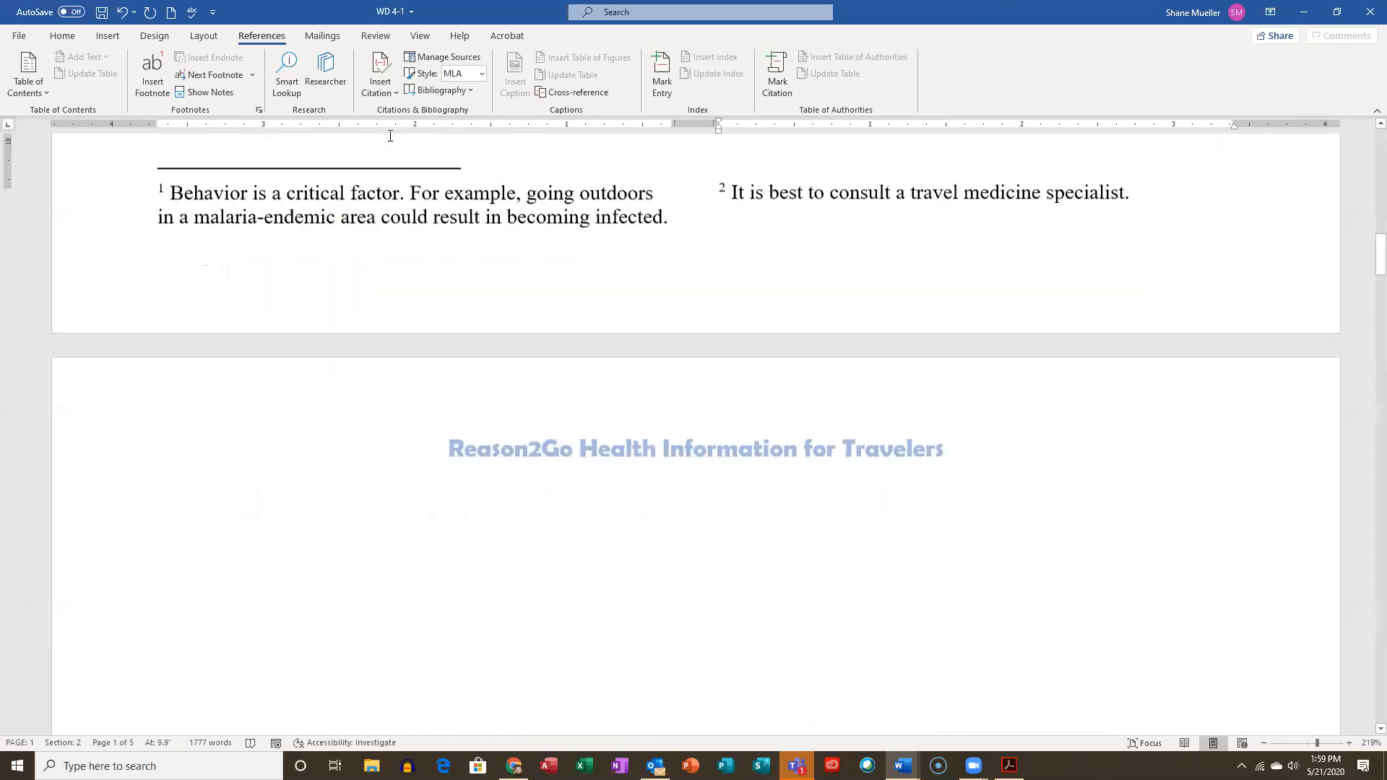
scroll(564, 142, down, 15)
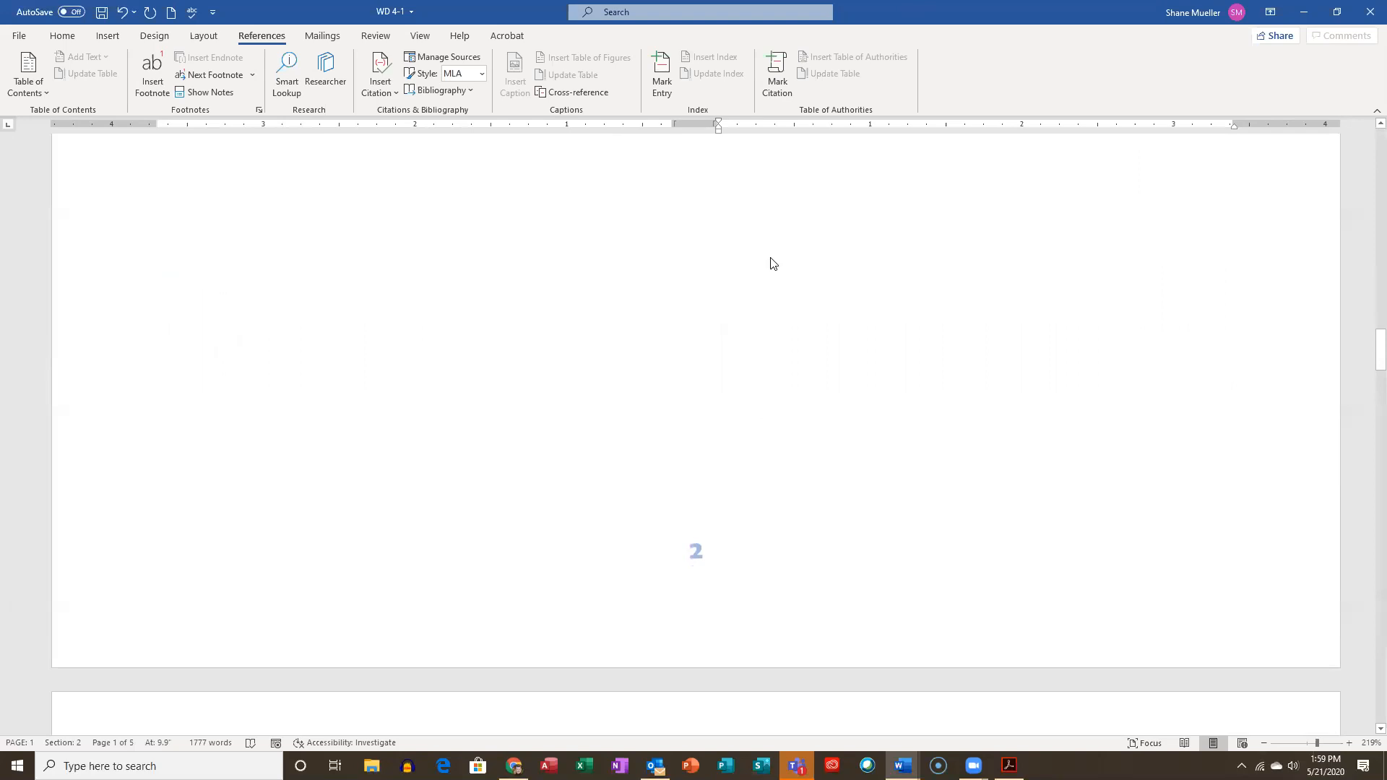
scroll(771, 262, down, 5)
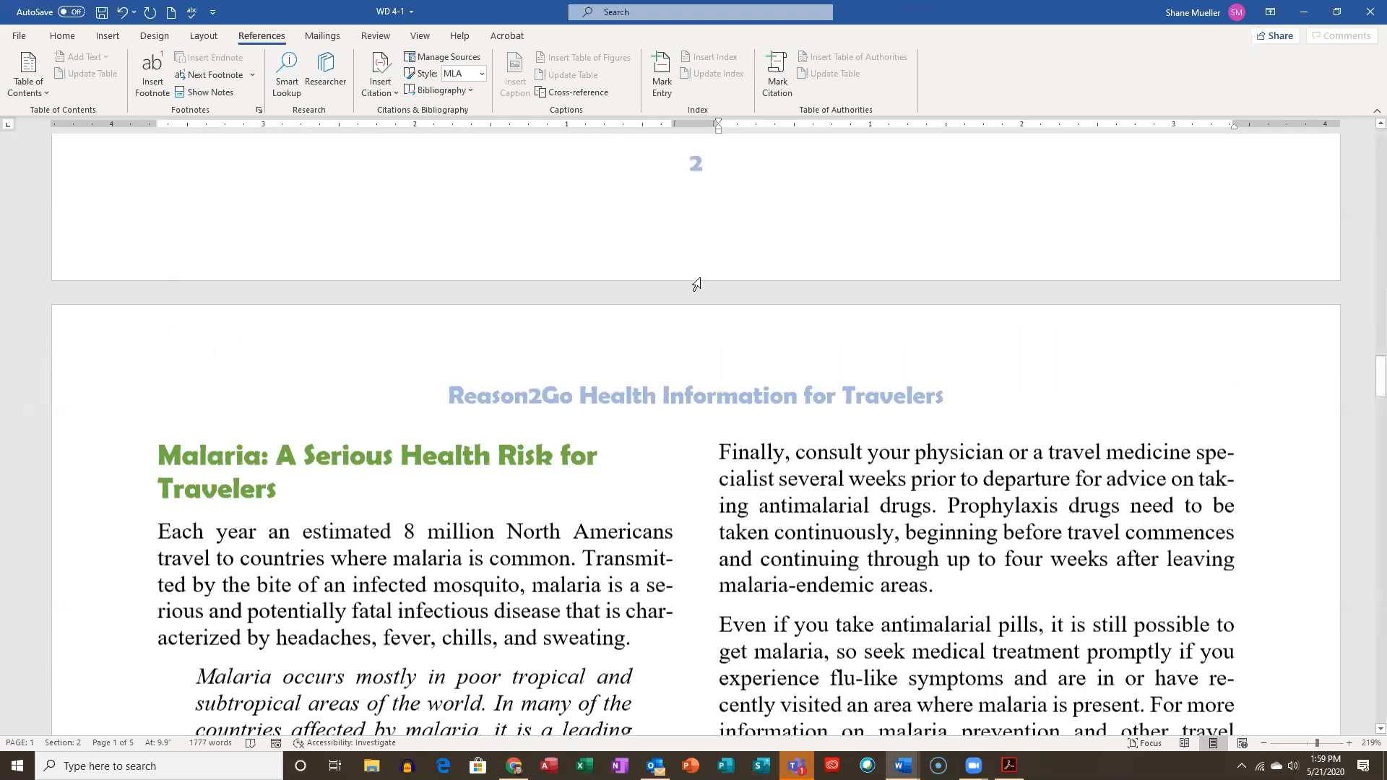
scroll(703, 381, down, 9)
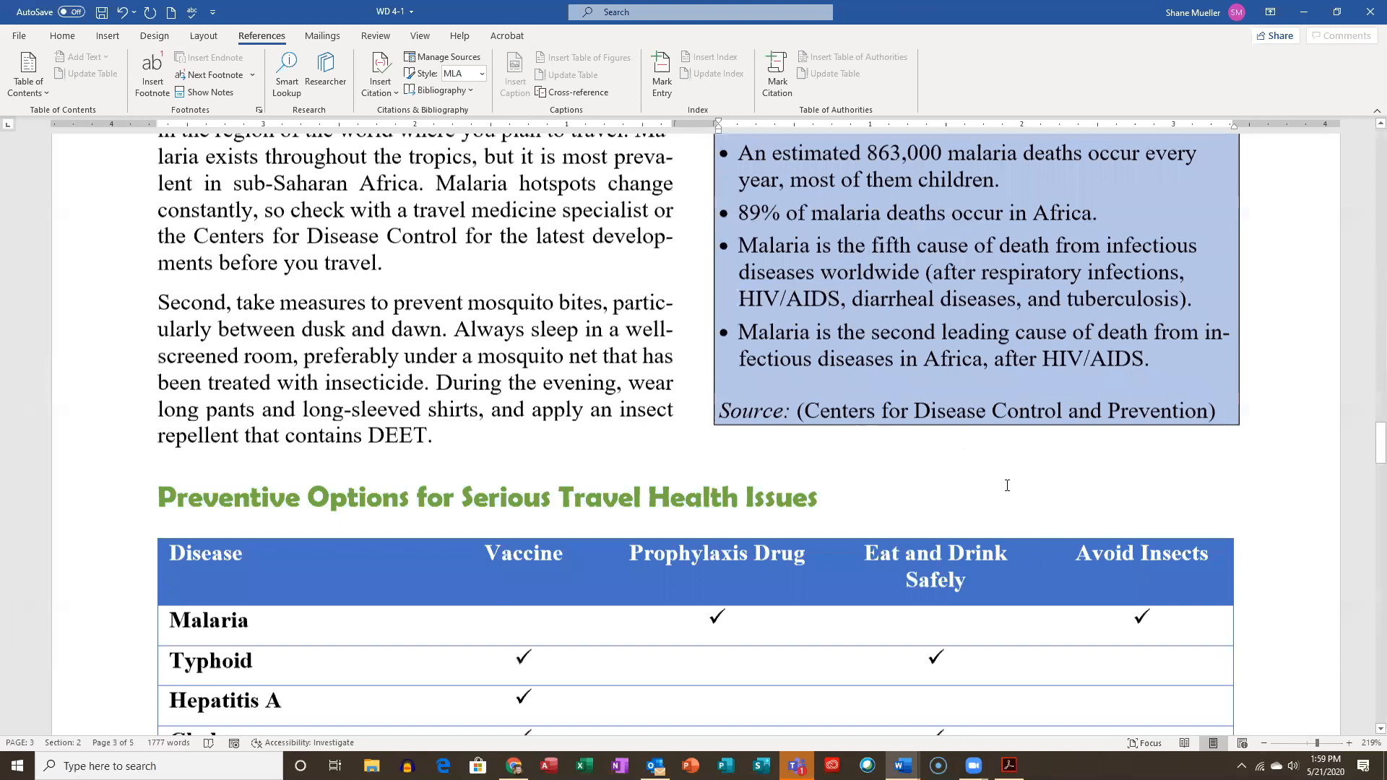
scroll(1030, 563, down, 10)
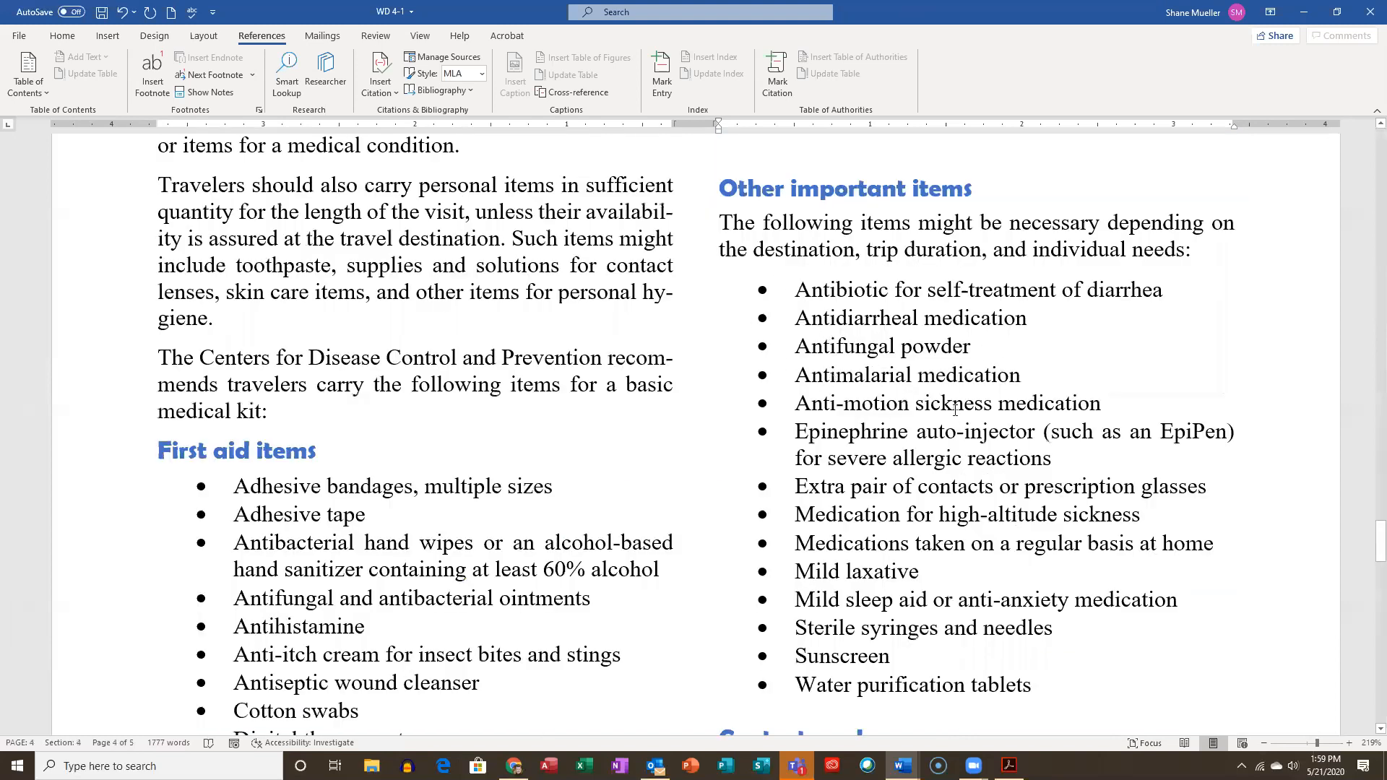
scroll(955, 410, up, 2)
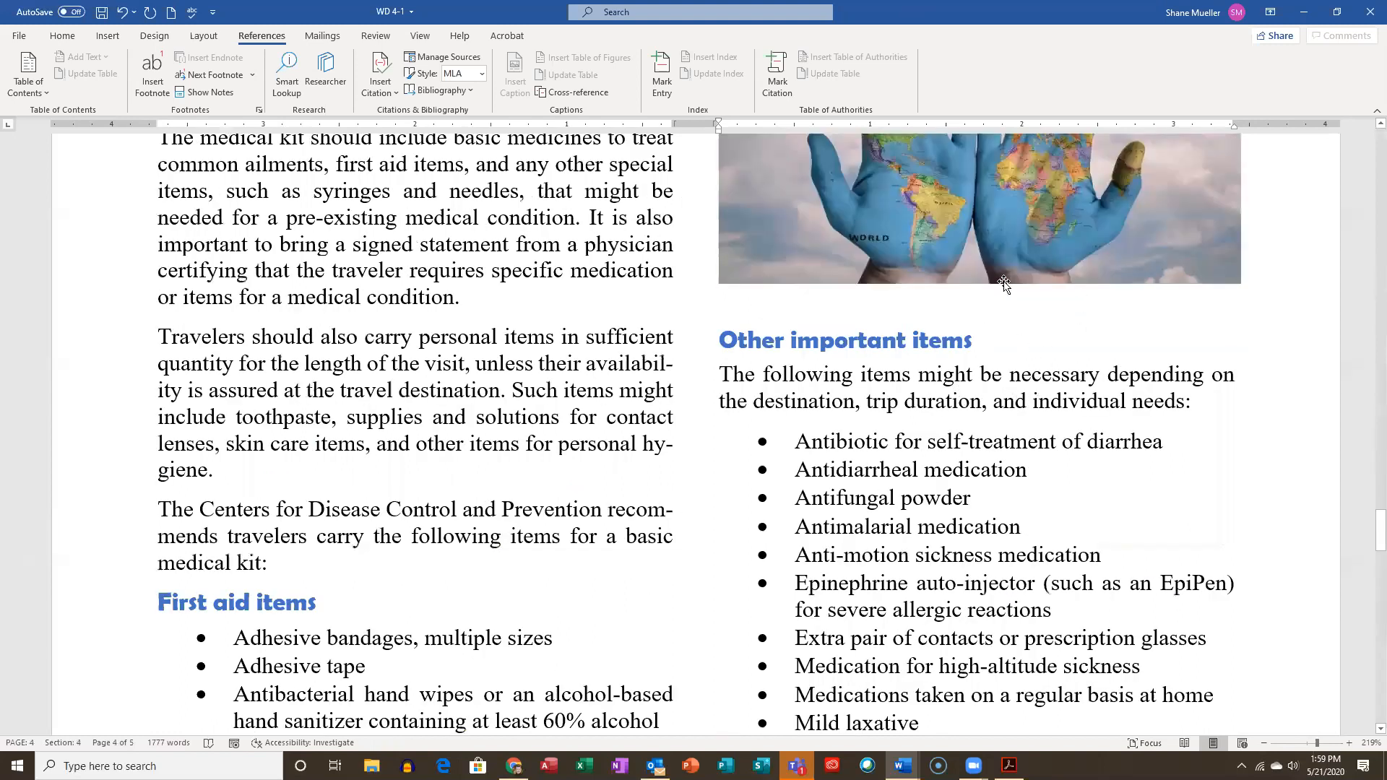
scroll(983, 386, up, 2)
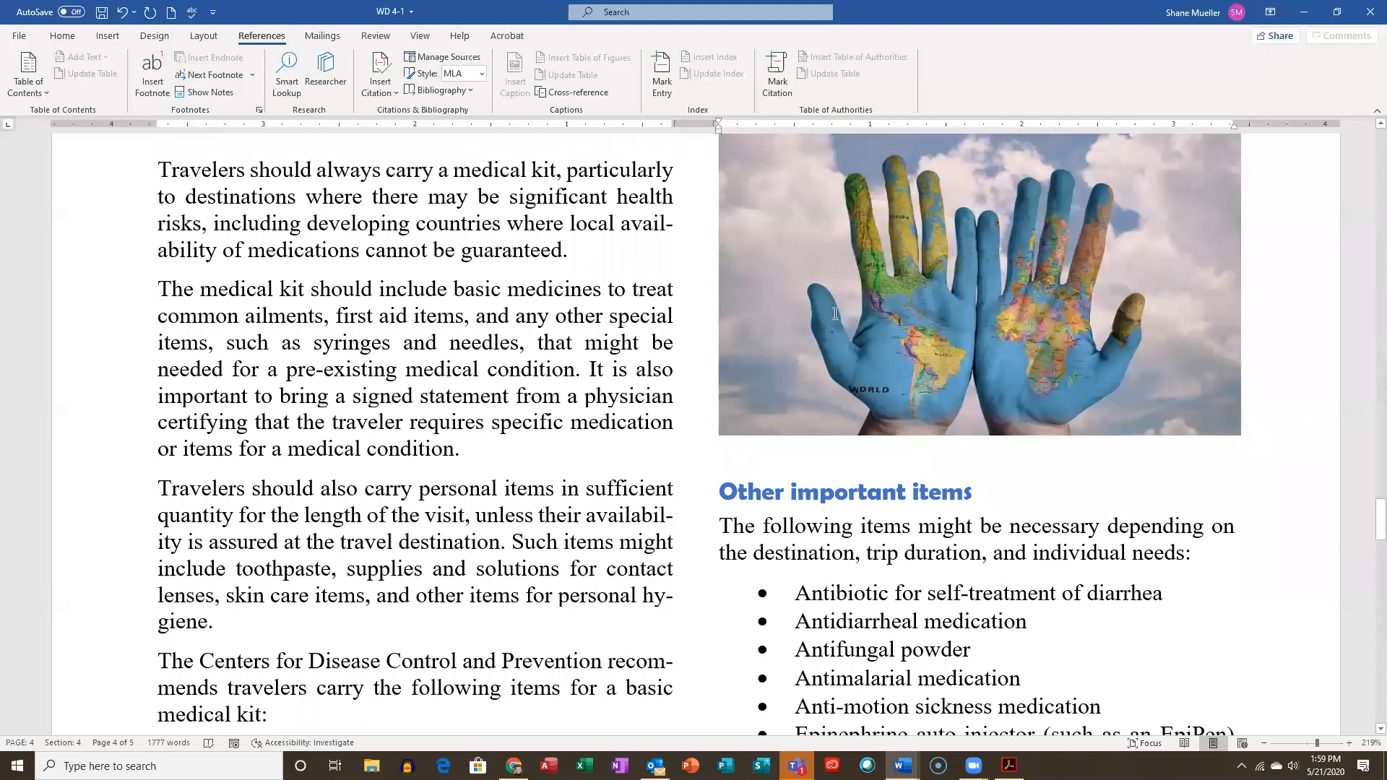
scroll(1234, 315, down, 7)
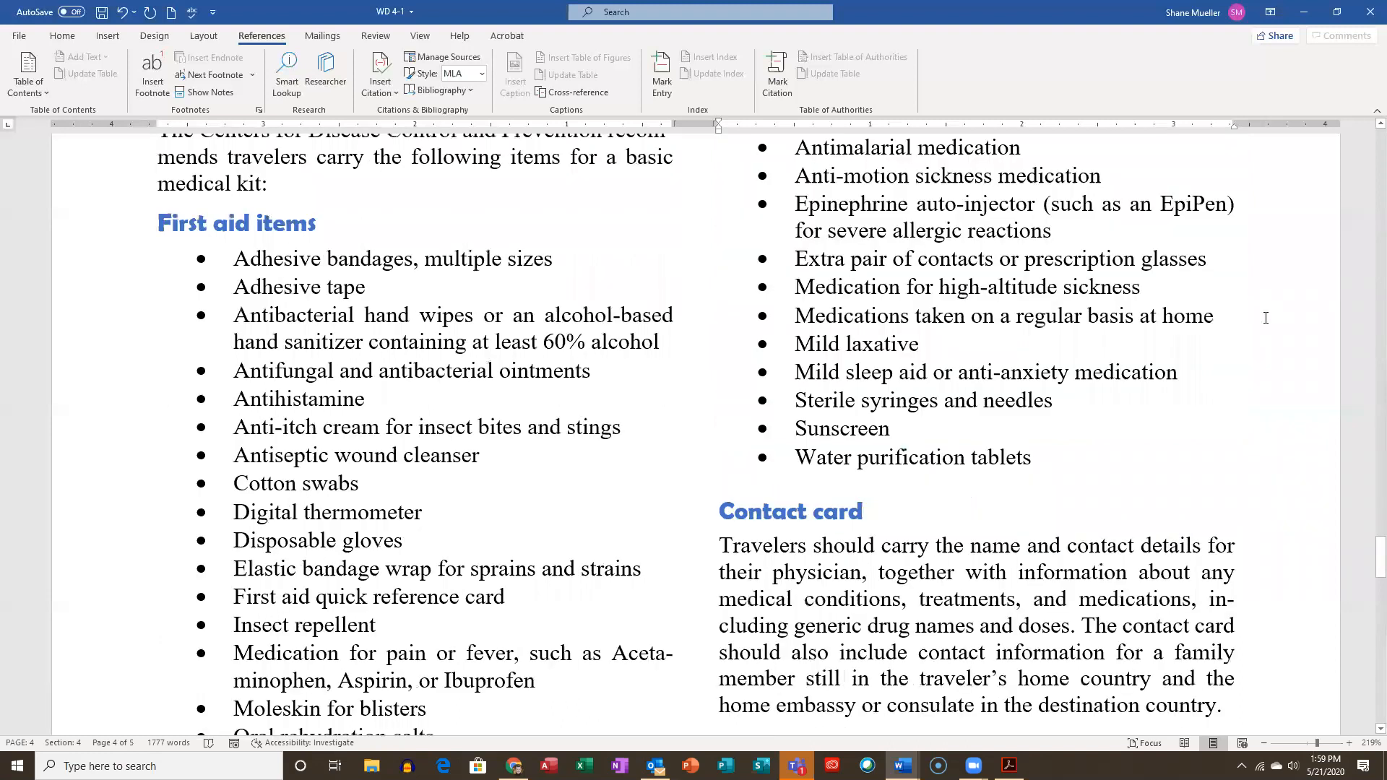
click(1248, 320)
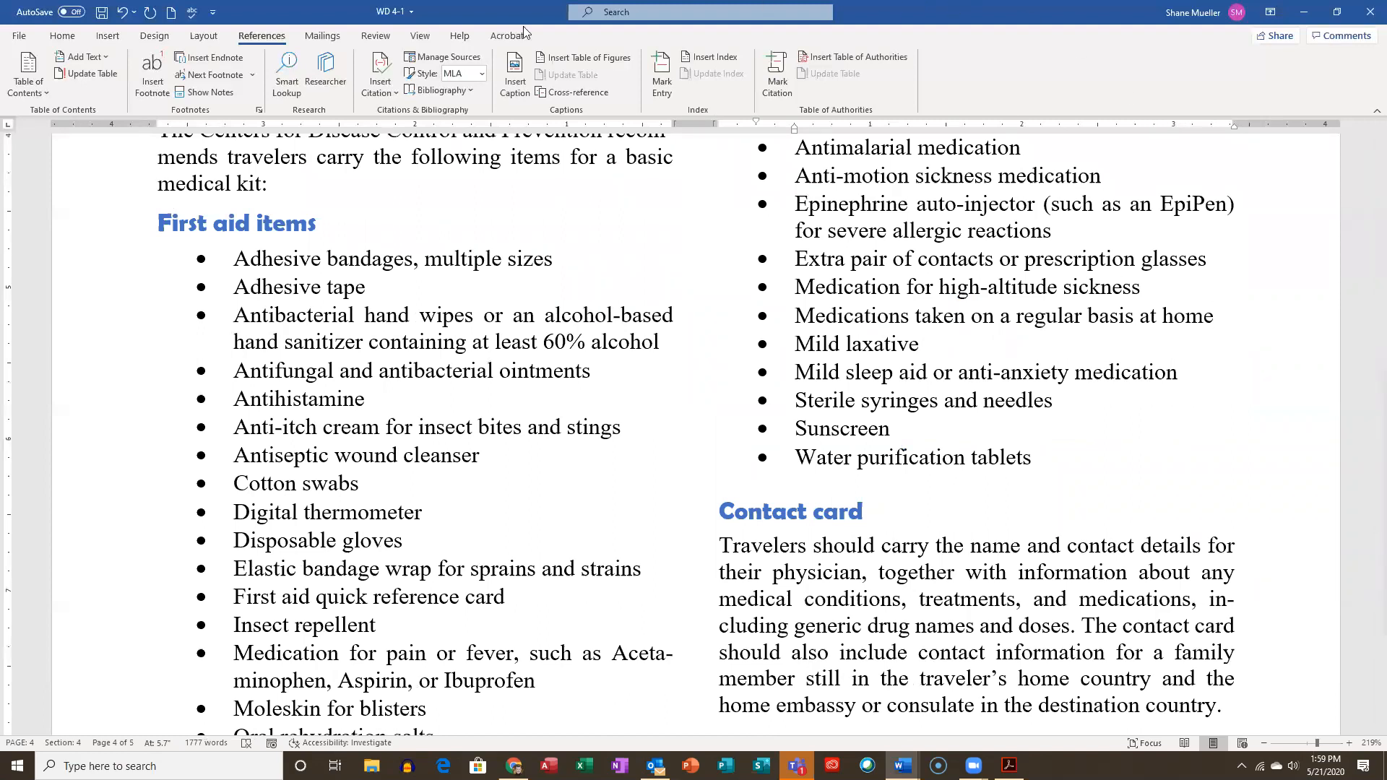
click(162, 62)
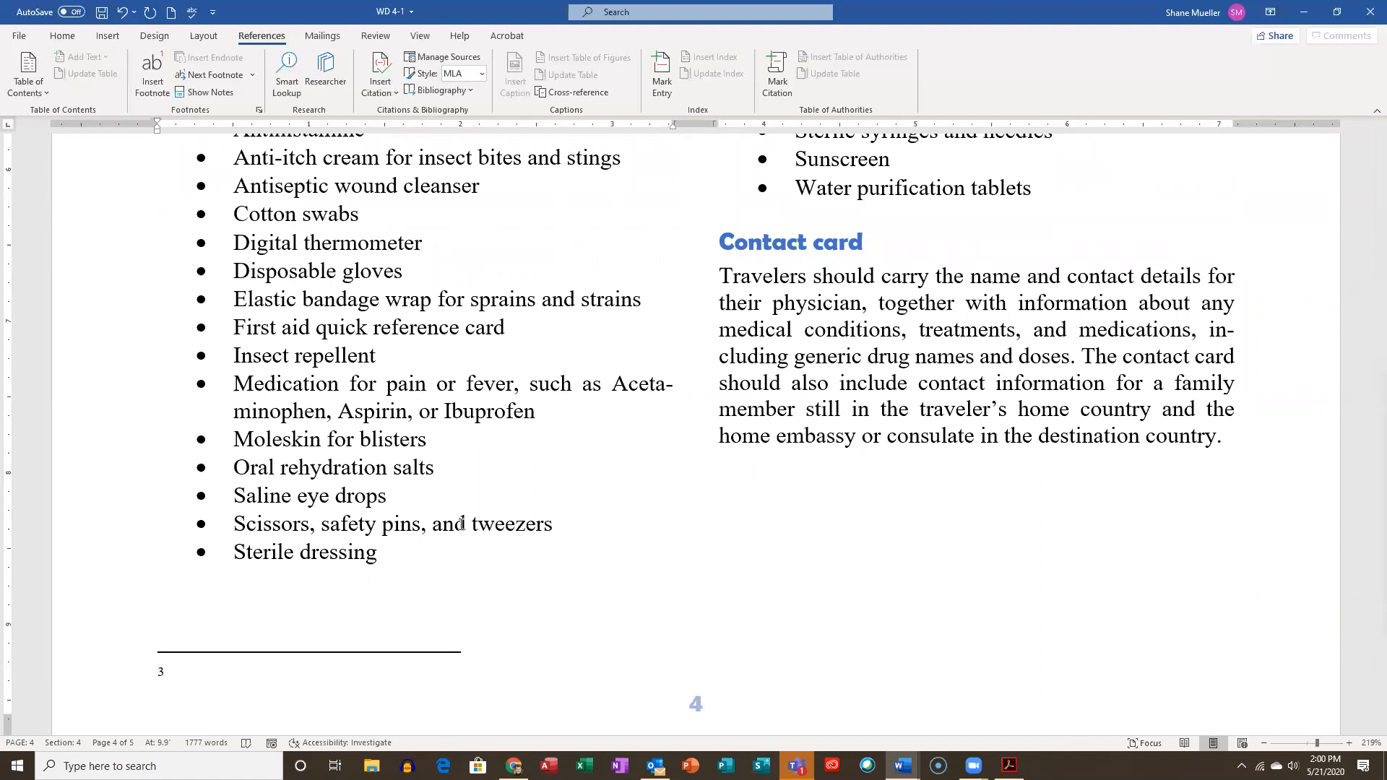
Enter the footnote text "All medications should be stored in carry-on luggage, in their original containers and labeled clearly."
text(All medications d)
key(BackSpace)
text(shoul)
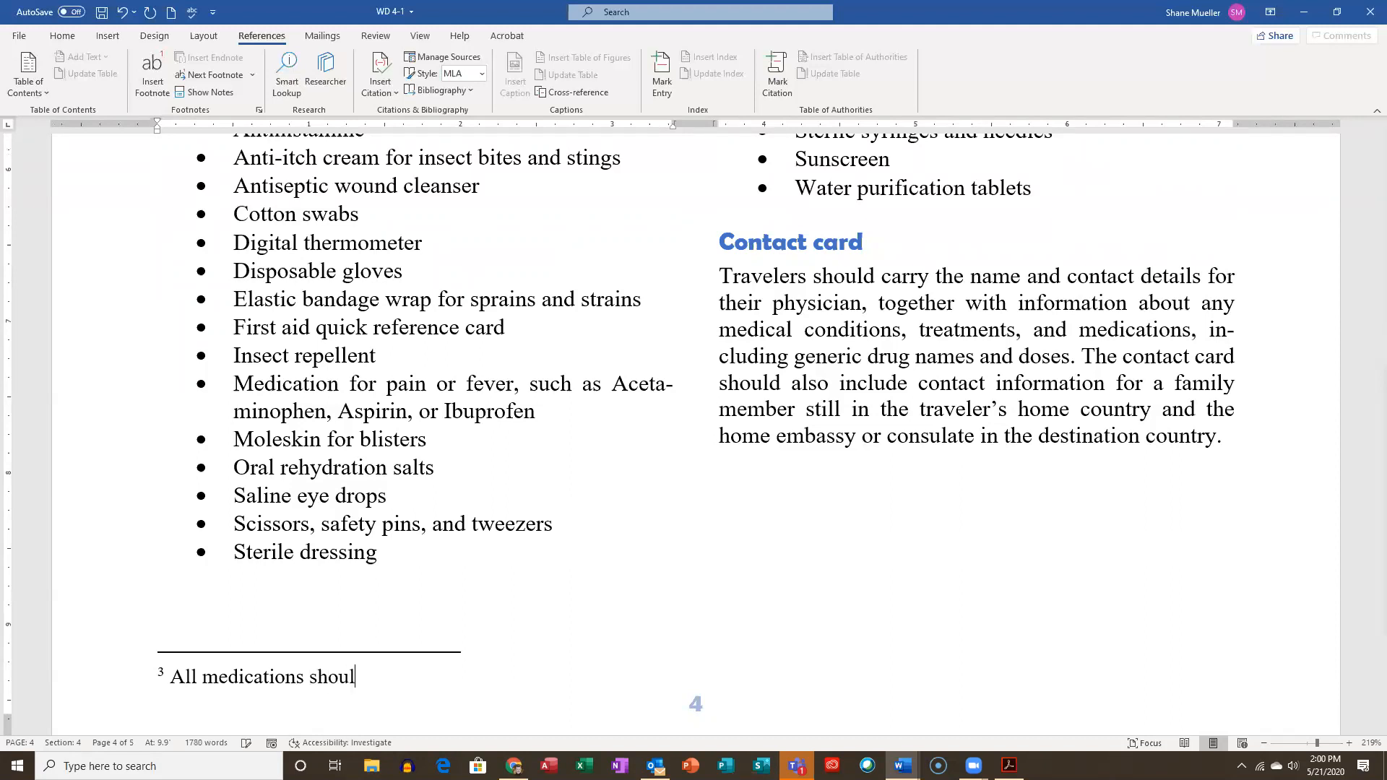
text(d be stored in carry-)
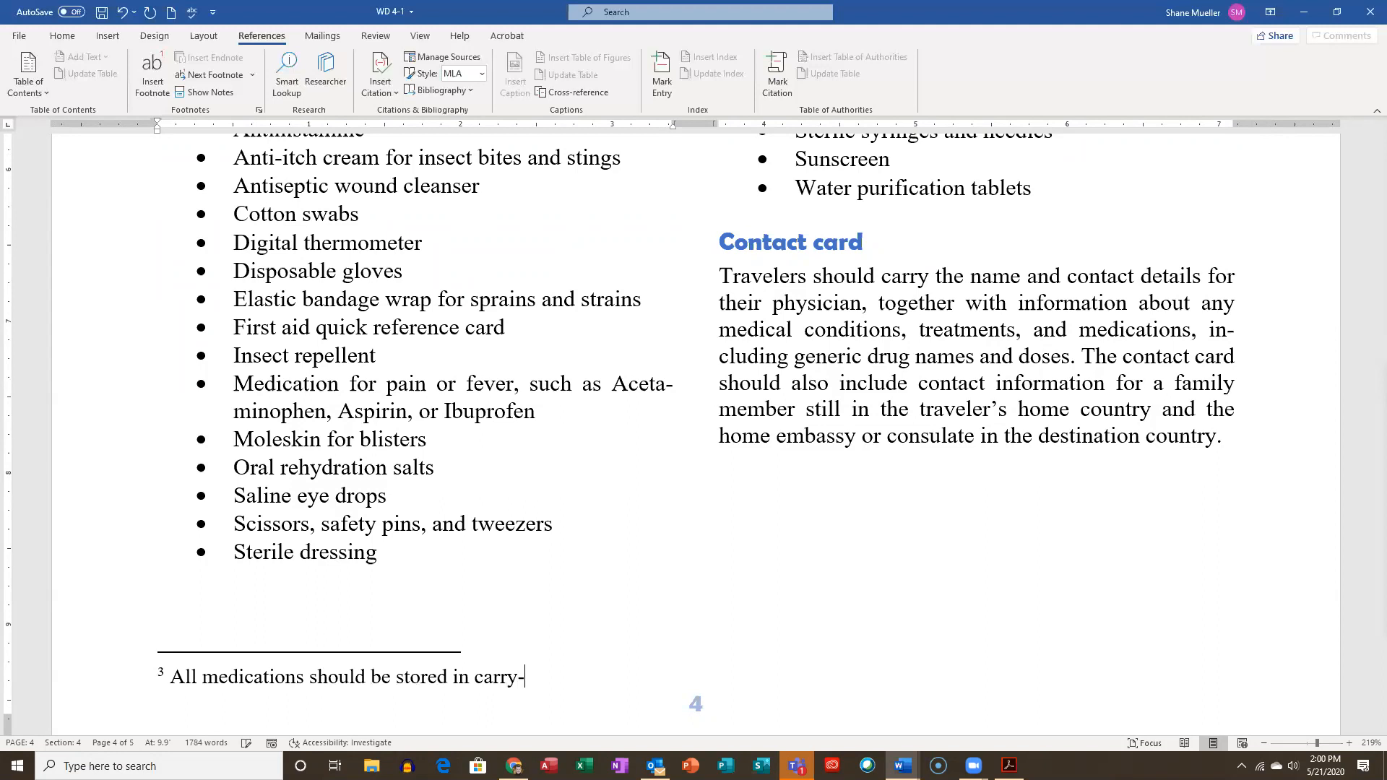
text(on luggage,)
text(in)
key(BackSpace)
key(BackSpace)
text(in the)
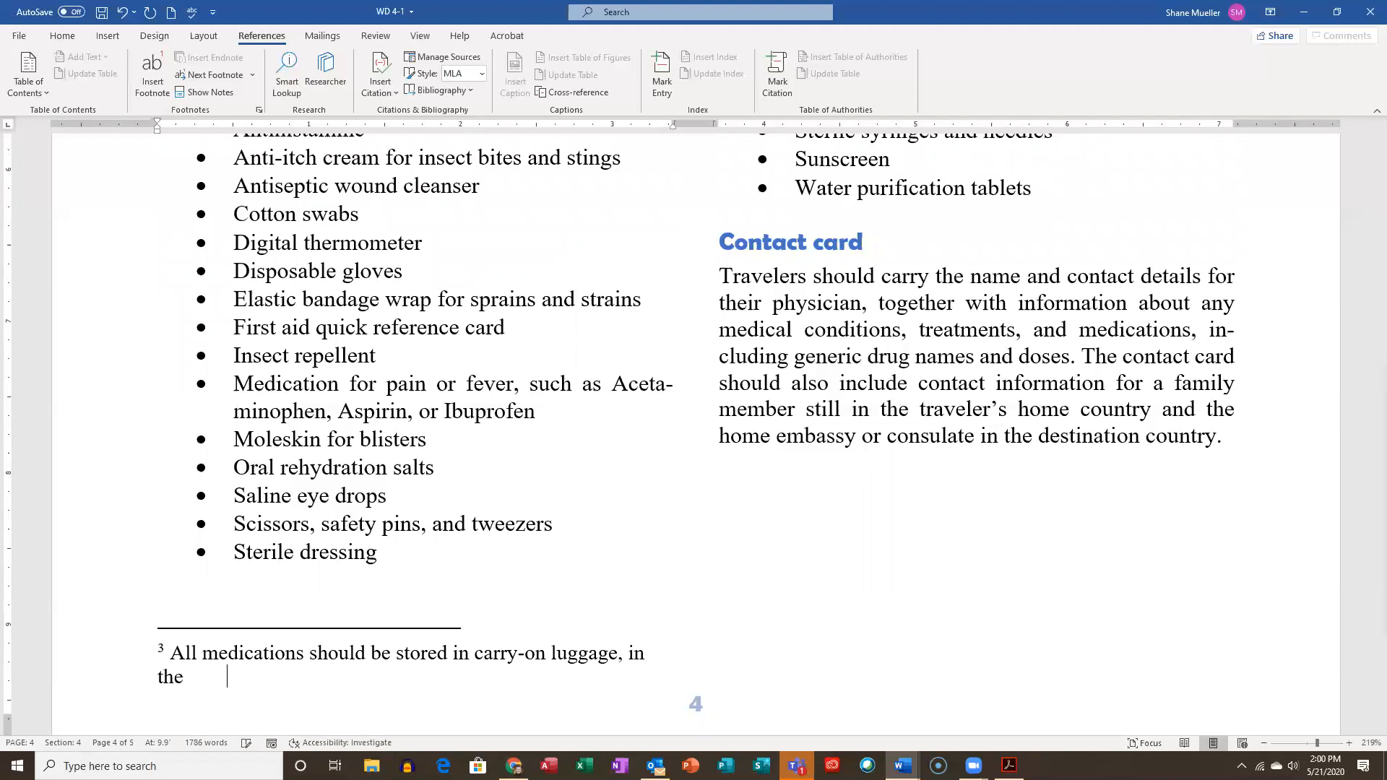
text(ir opriginal conta)
key(BackSpace)
key(BackSpace)
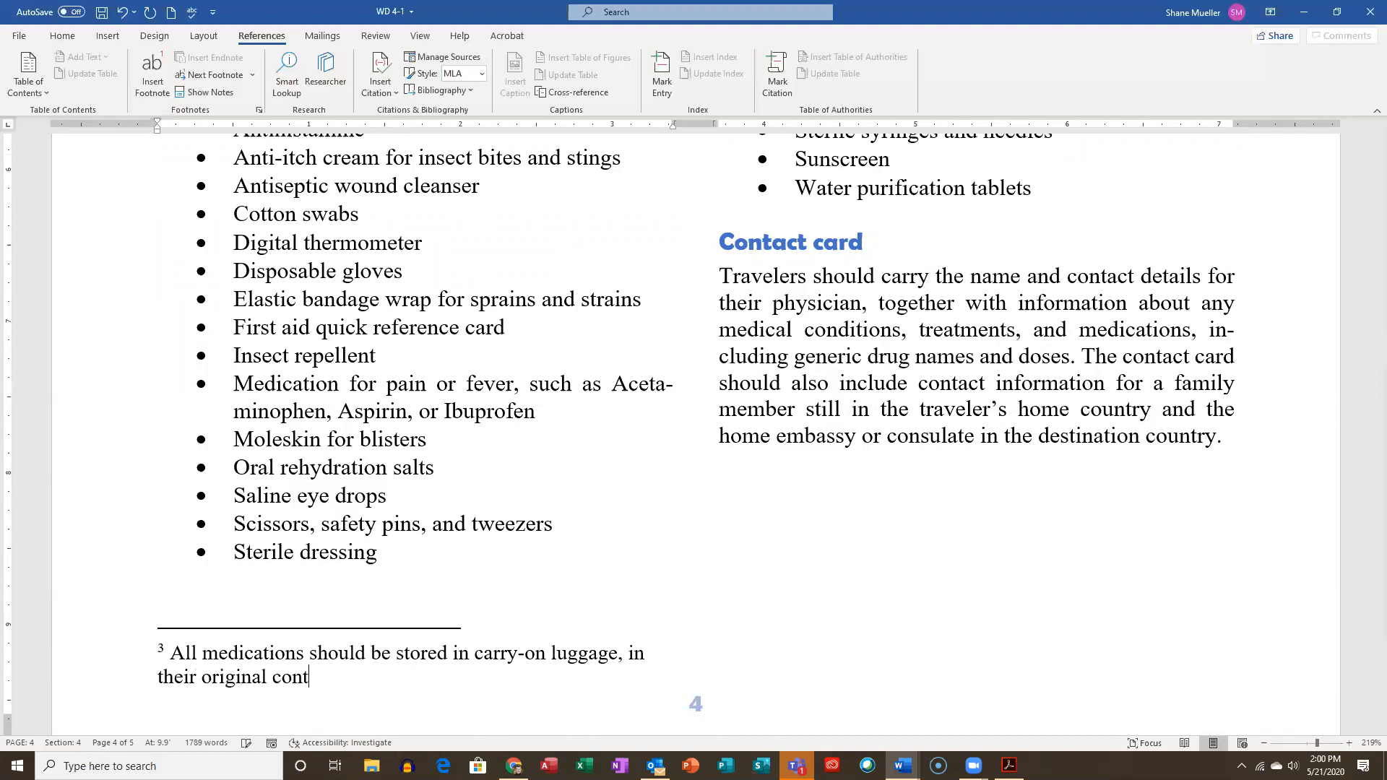
text(tainers and )
text(;l)
key(BackSpace)
key(BackSpace)
text(labe)
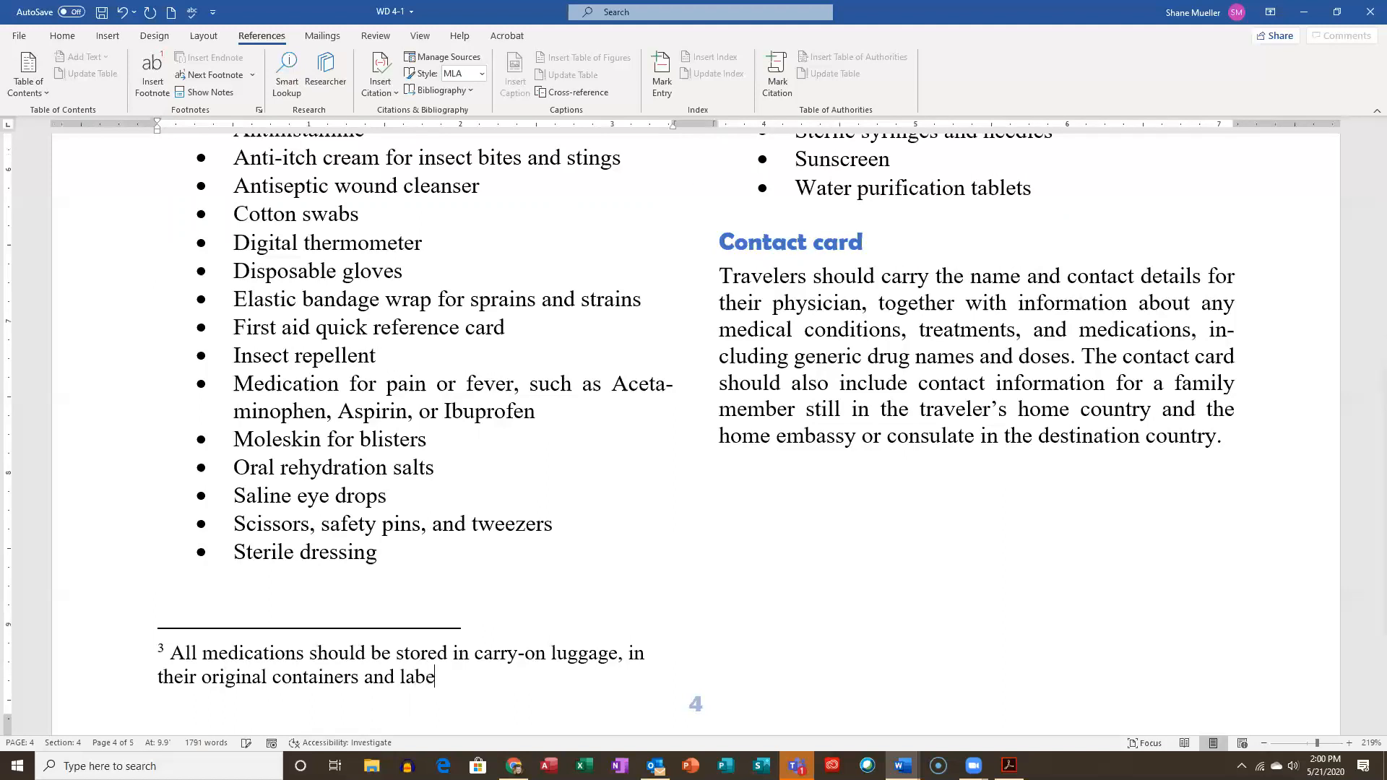
text(led clearly.)
scroll(1185, 304, up, 4)
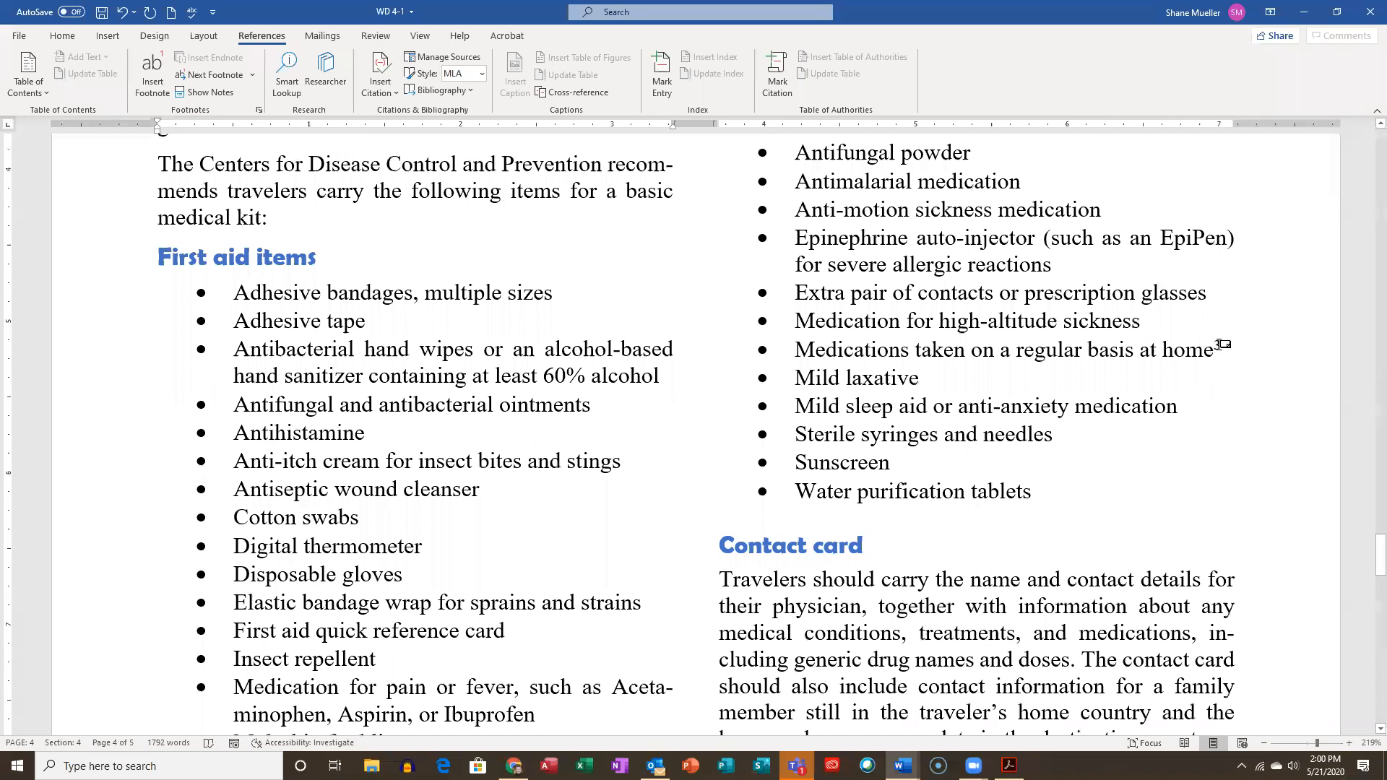
mouse_move(1223, 345)
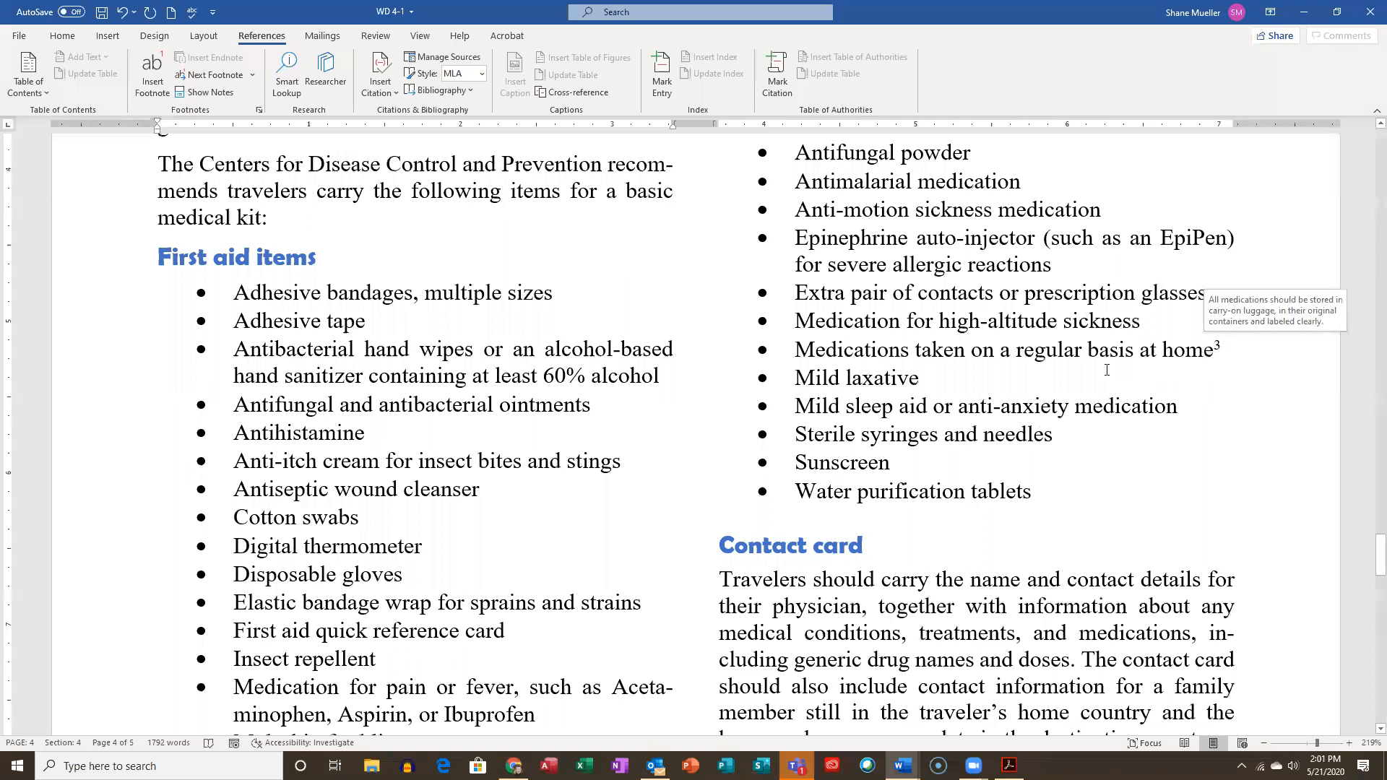
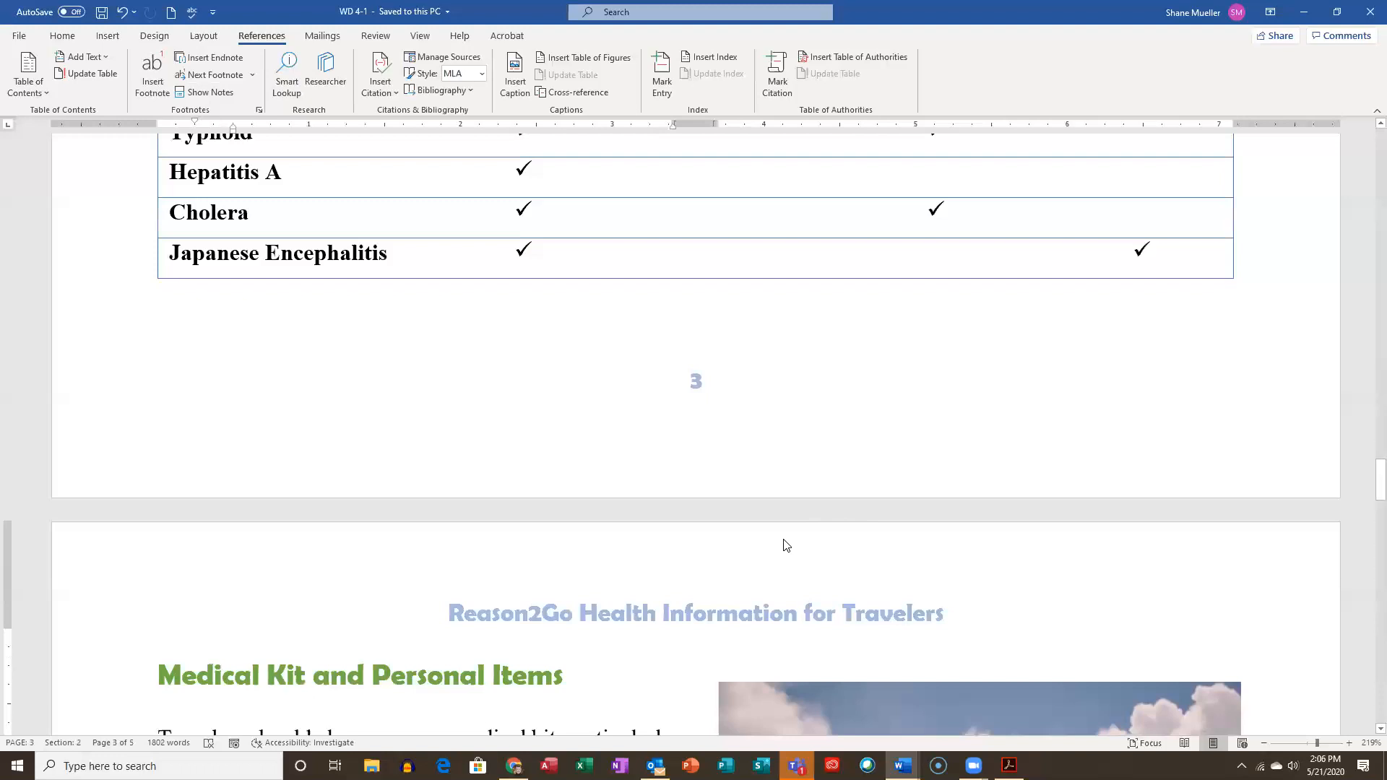
Place the insertion point before the period ending the first General Considerations paragraph and set the citation style to MLA Seventh Edition
scroll(789, 546, up, 5)
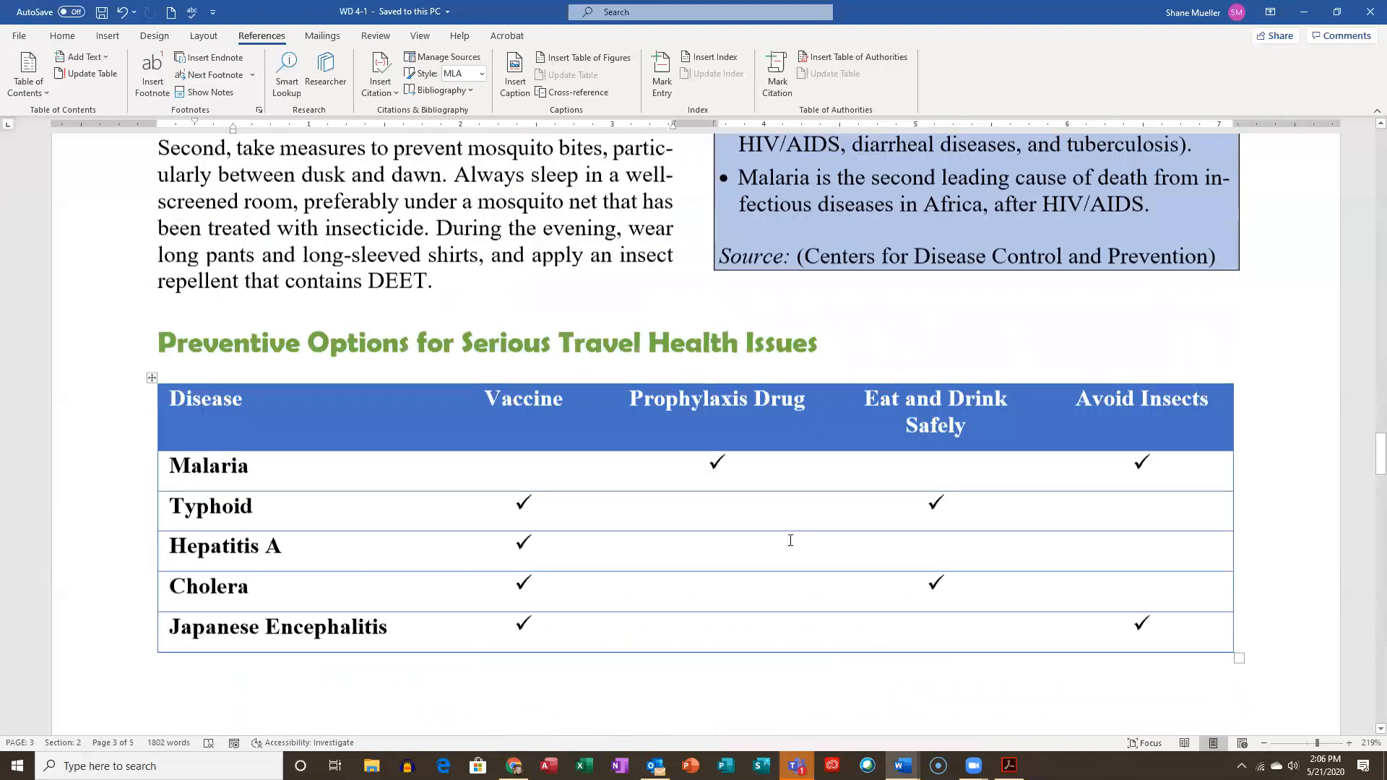
scroll(613, 374, up, 20)
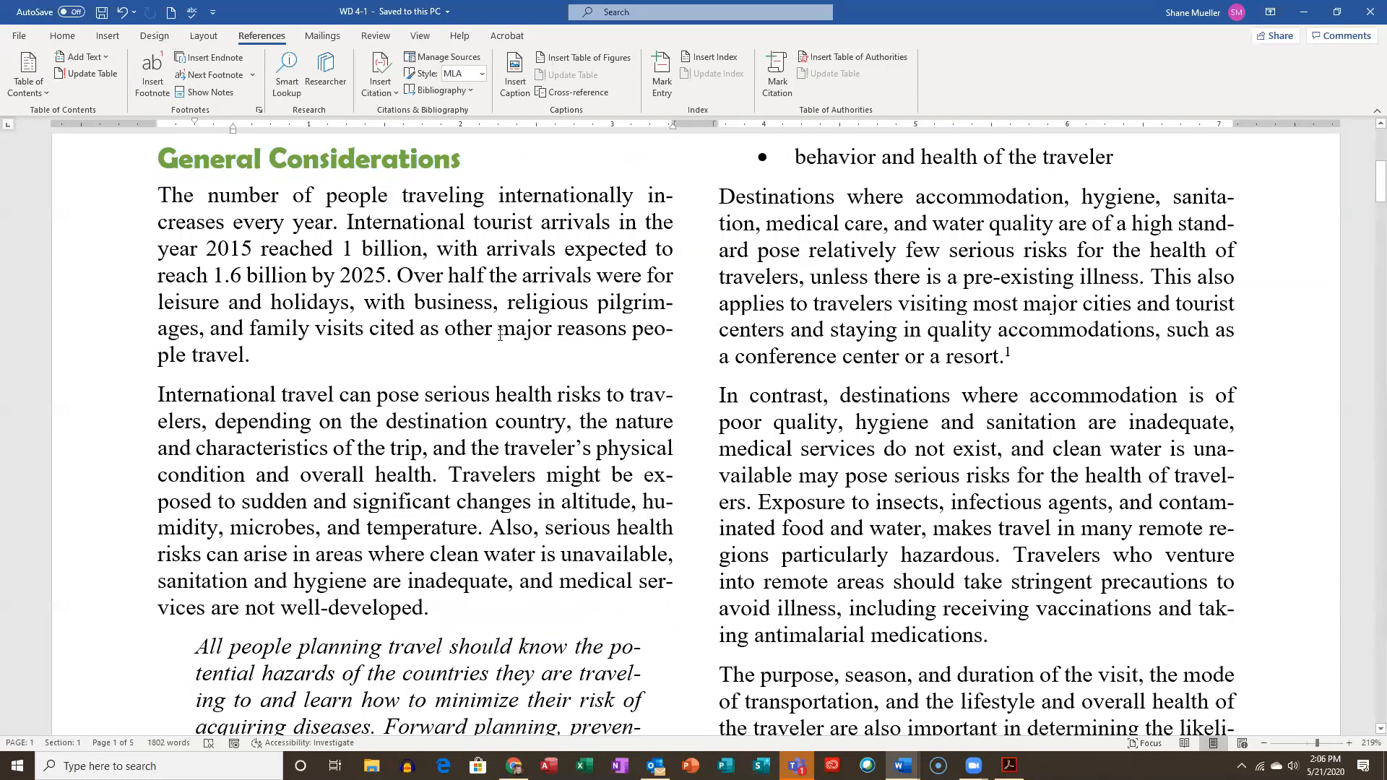
click(245, 354)
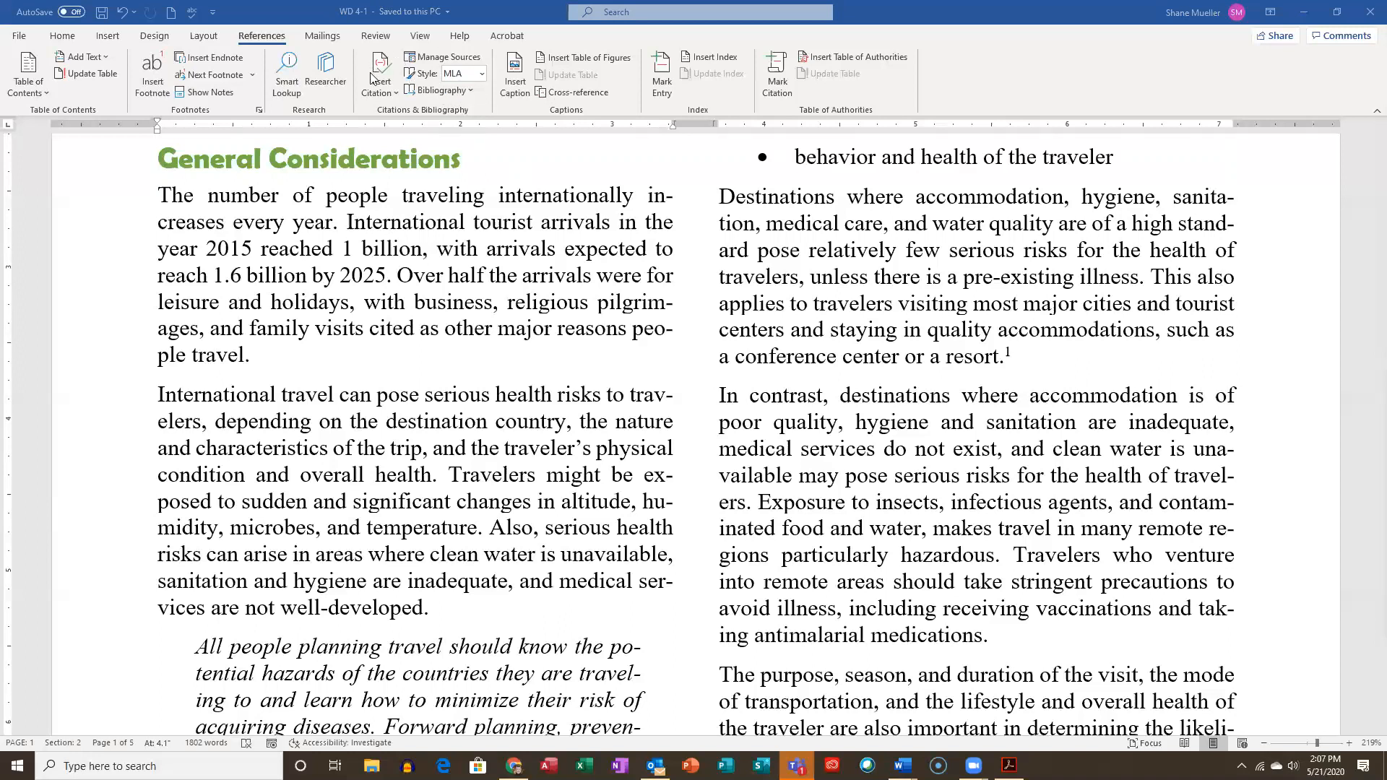
click(482, 75)
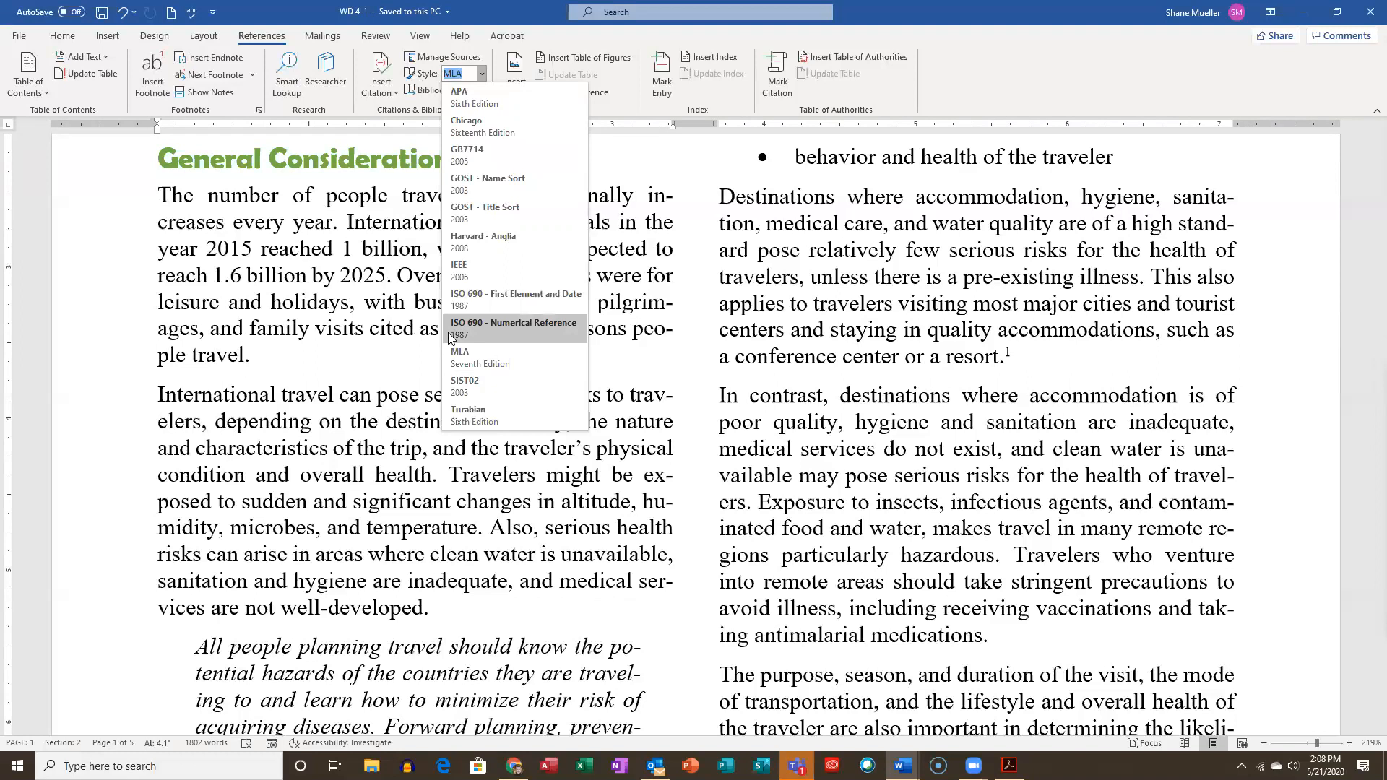
click(474, 354)
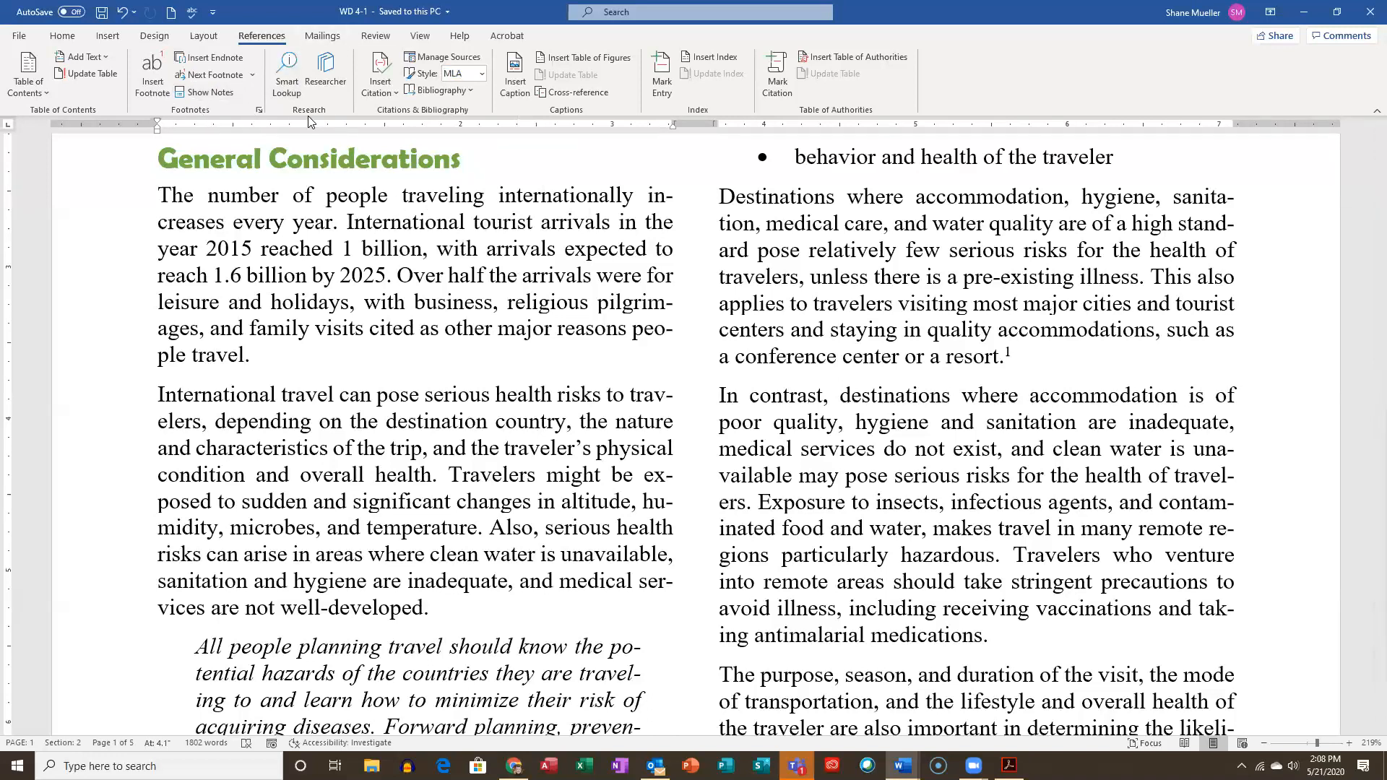
Start a new citation source of type Report with the corporate author World Tourism Organization
click(379, 70)
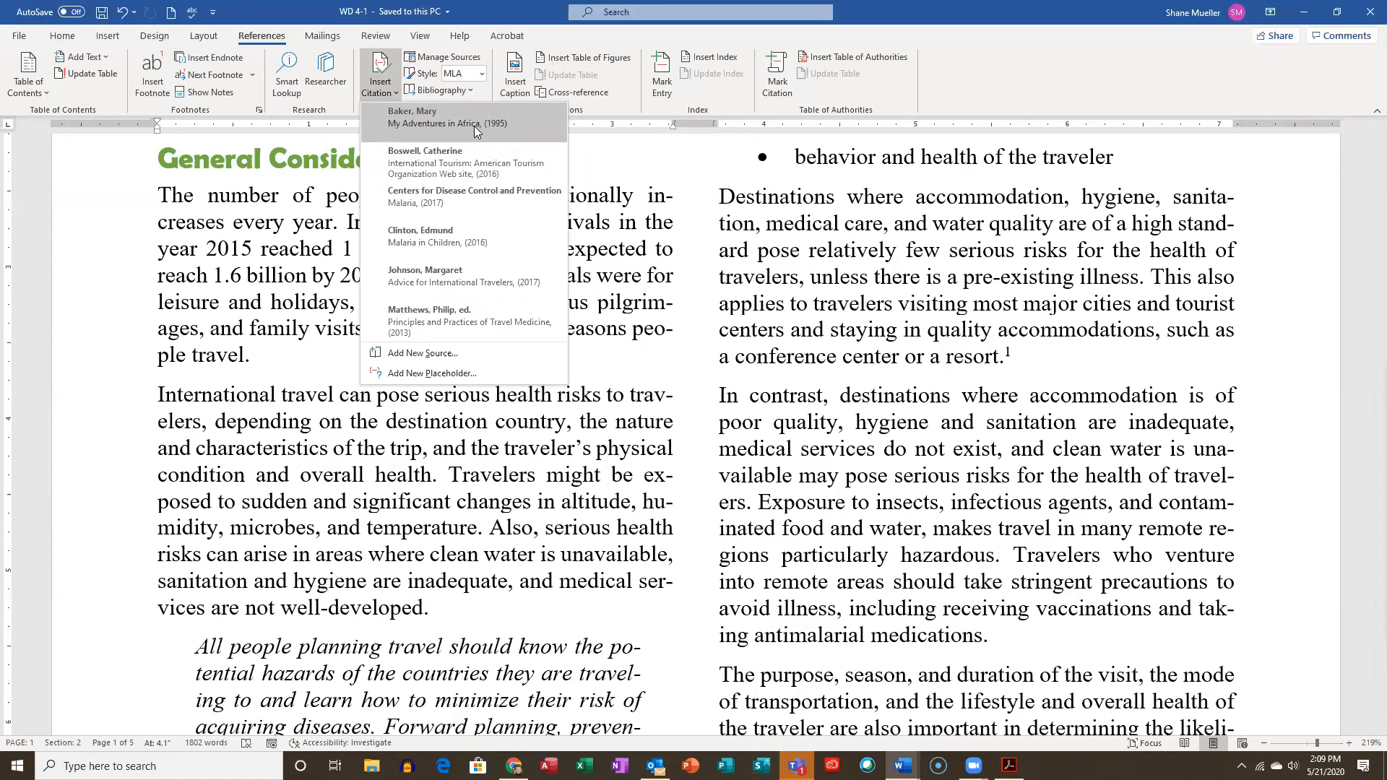
click(444, 353)
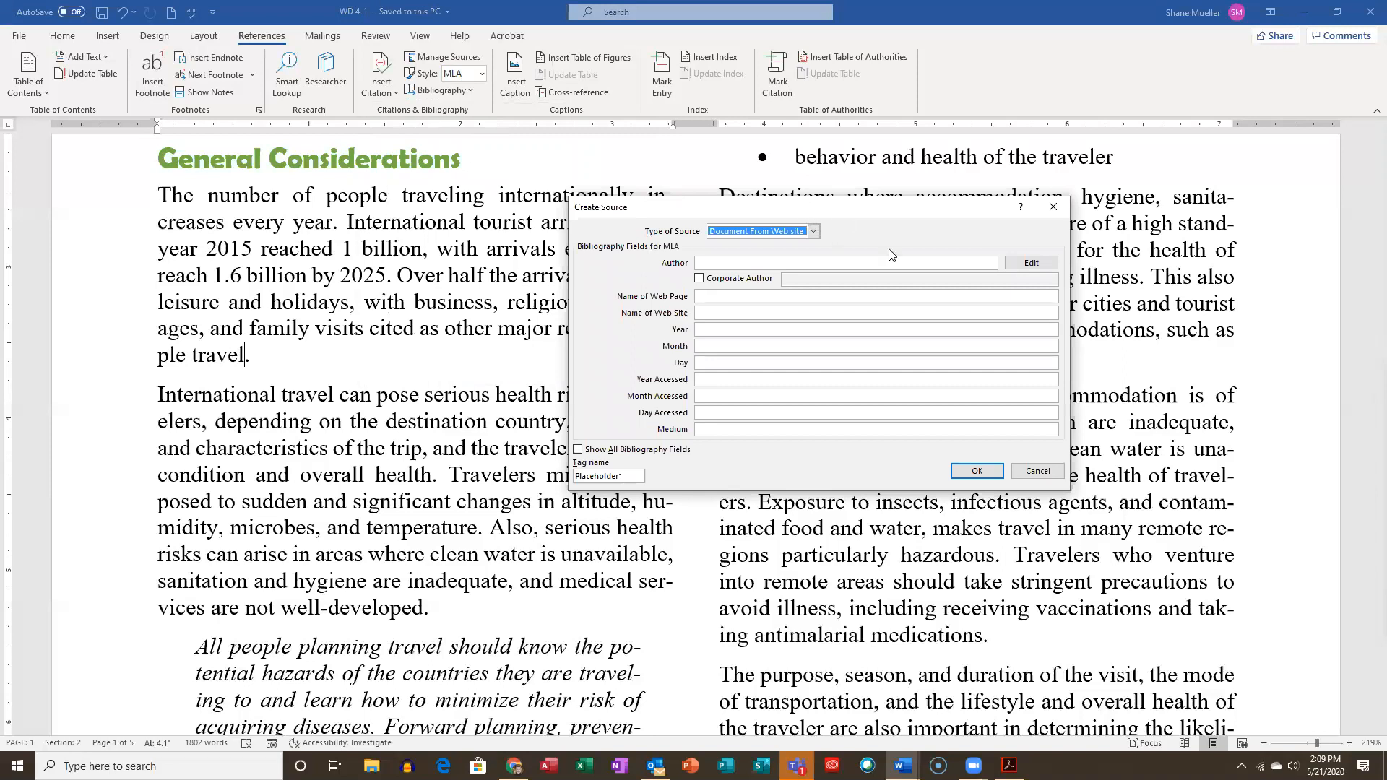
click(813, 232)
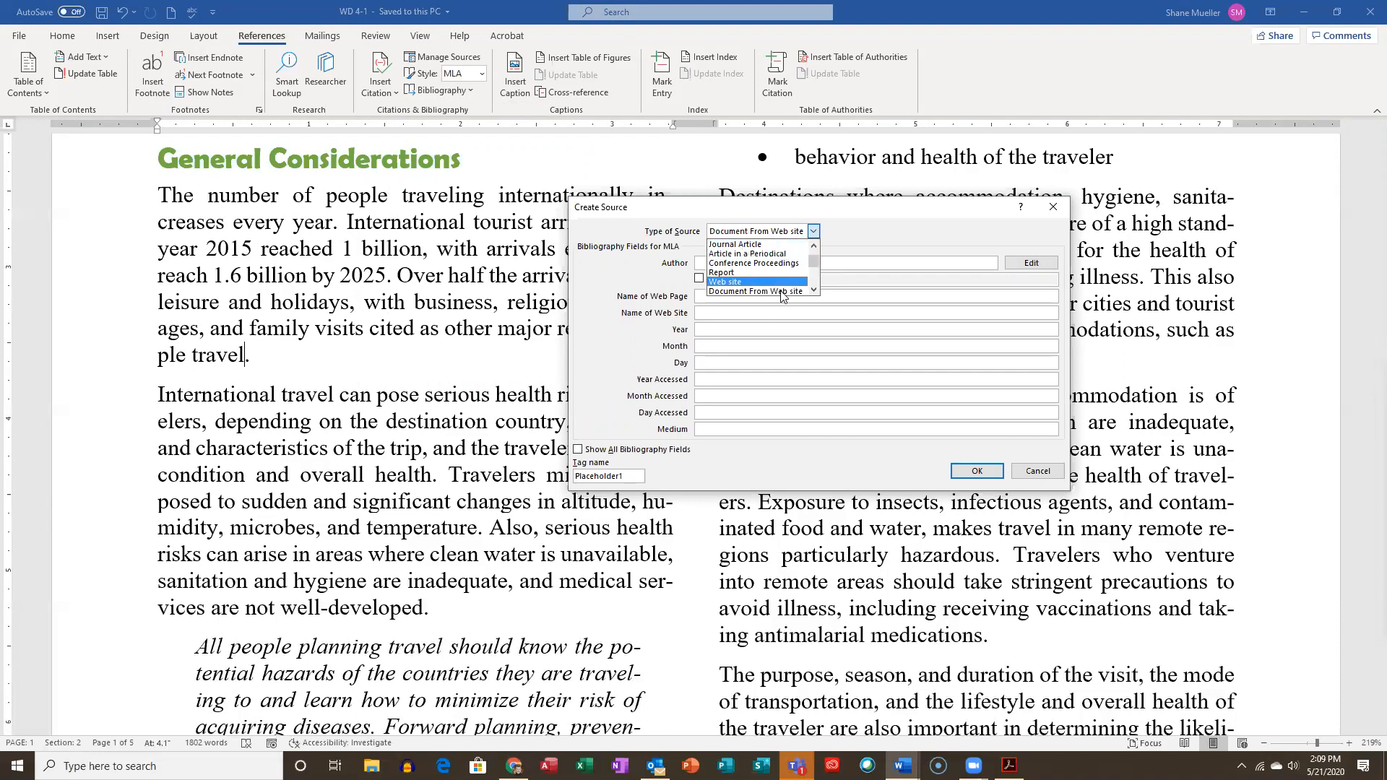
click(727, 272)
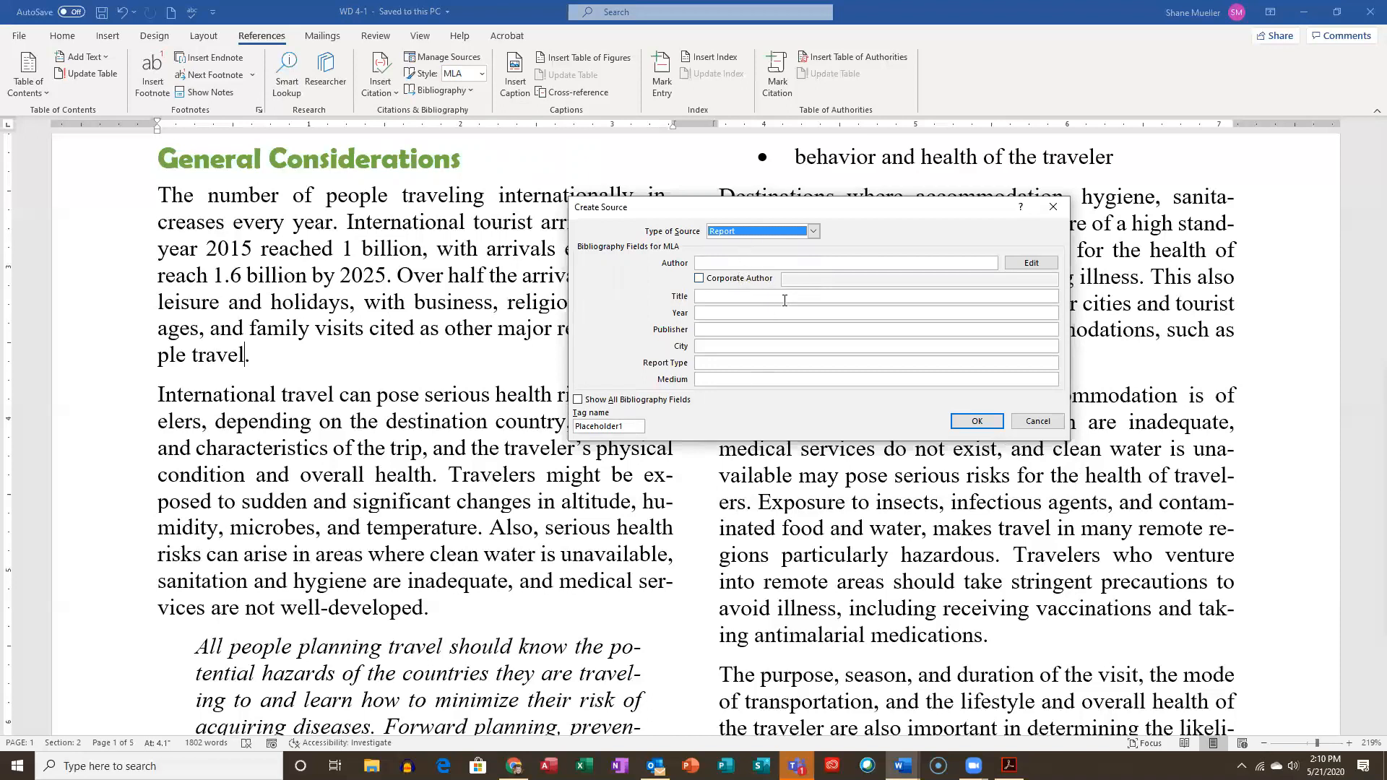
click(699, 279)
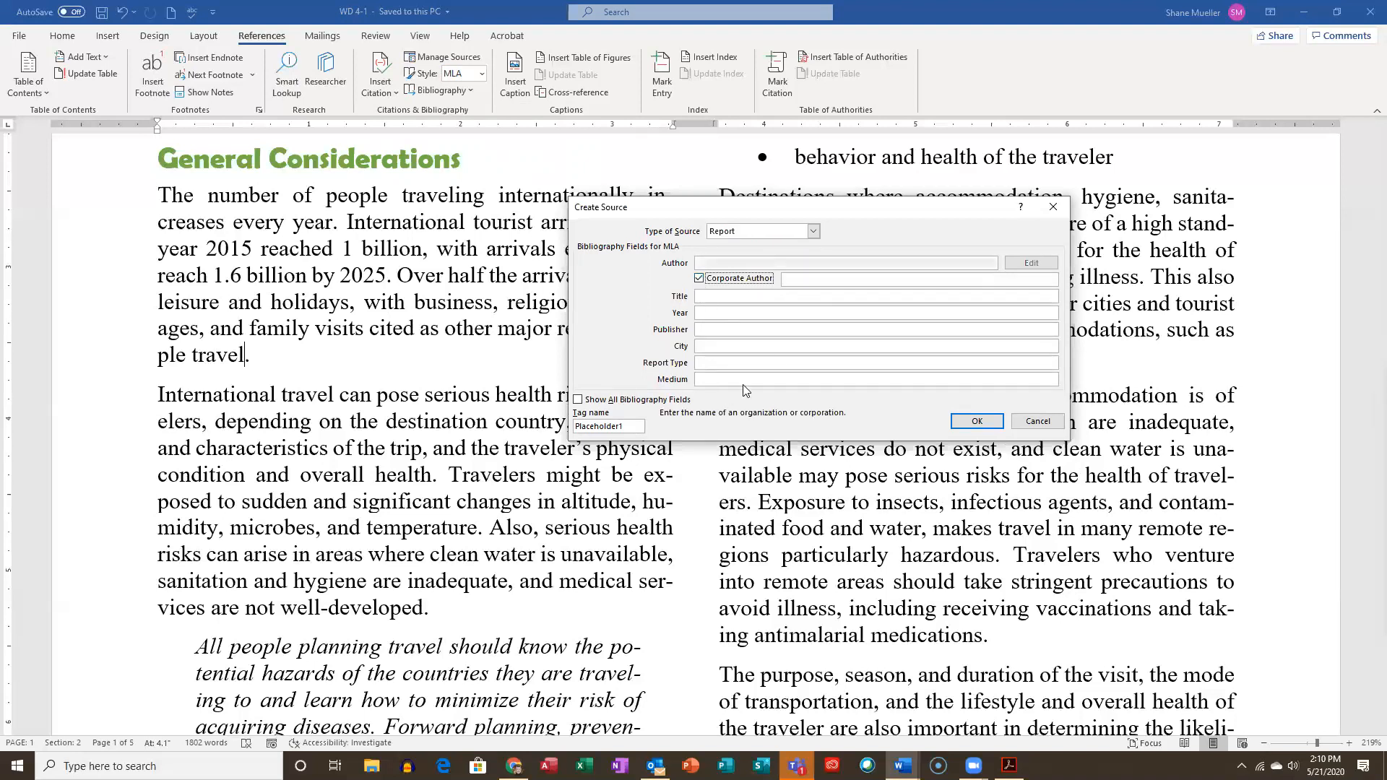
click(845, 280)
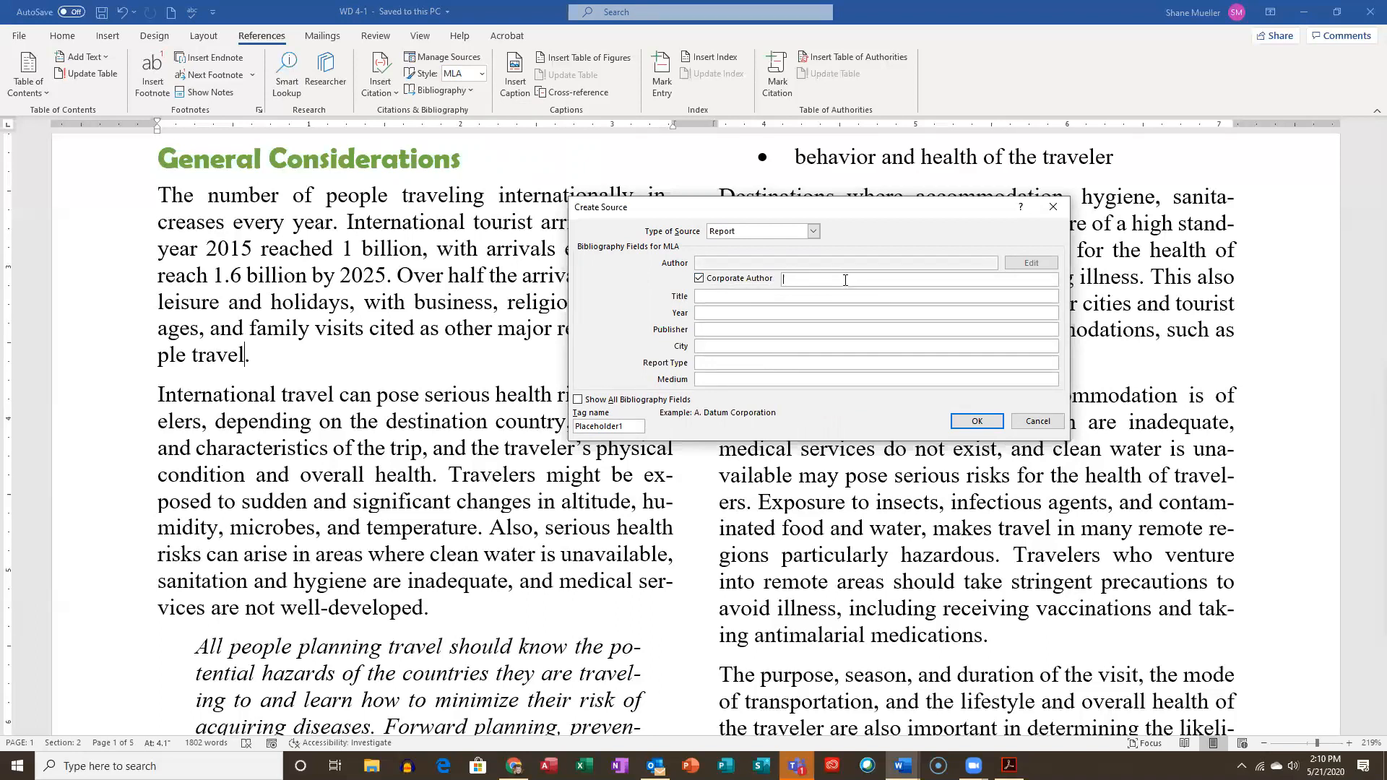
text(World Tourism Organization)
key(Tab)
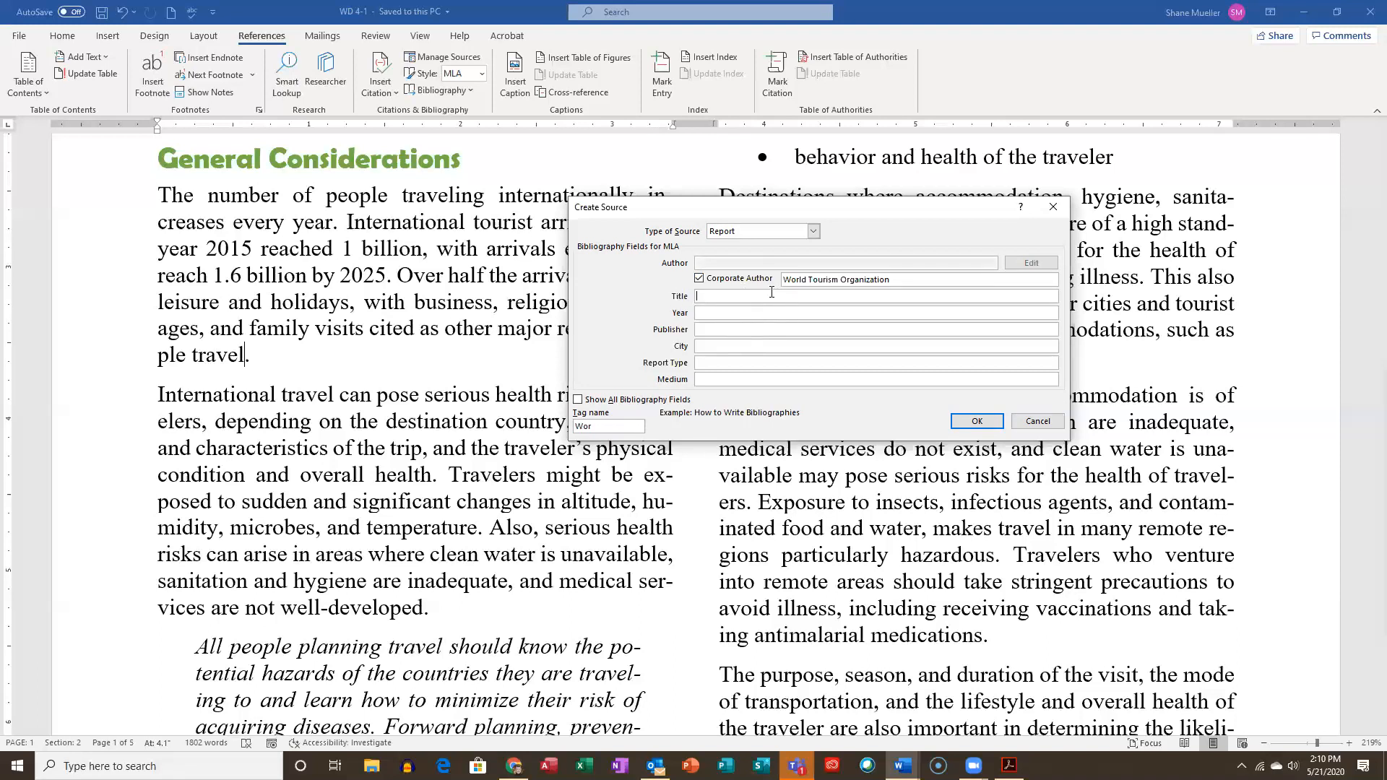
Fill in the report source's title as Tourism Highlights, year as 2017, and publisher as World Tourism Organization
text(Tourism Highlights)
key(Tab)
text(2017)
key(Tab)
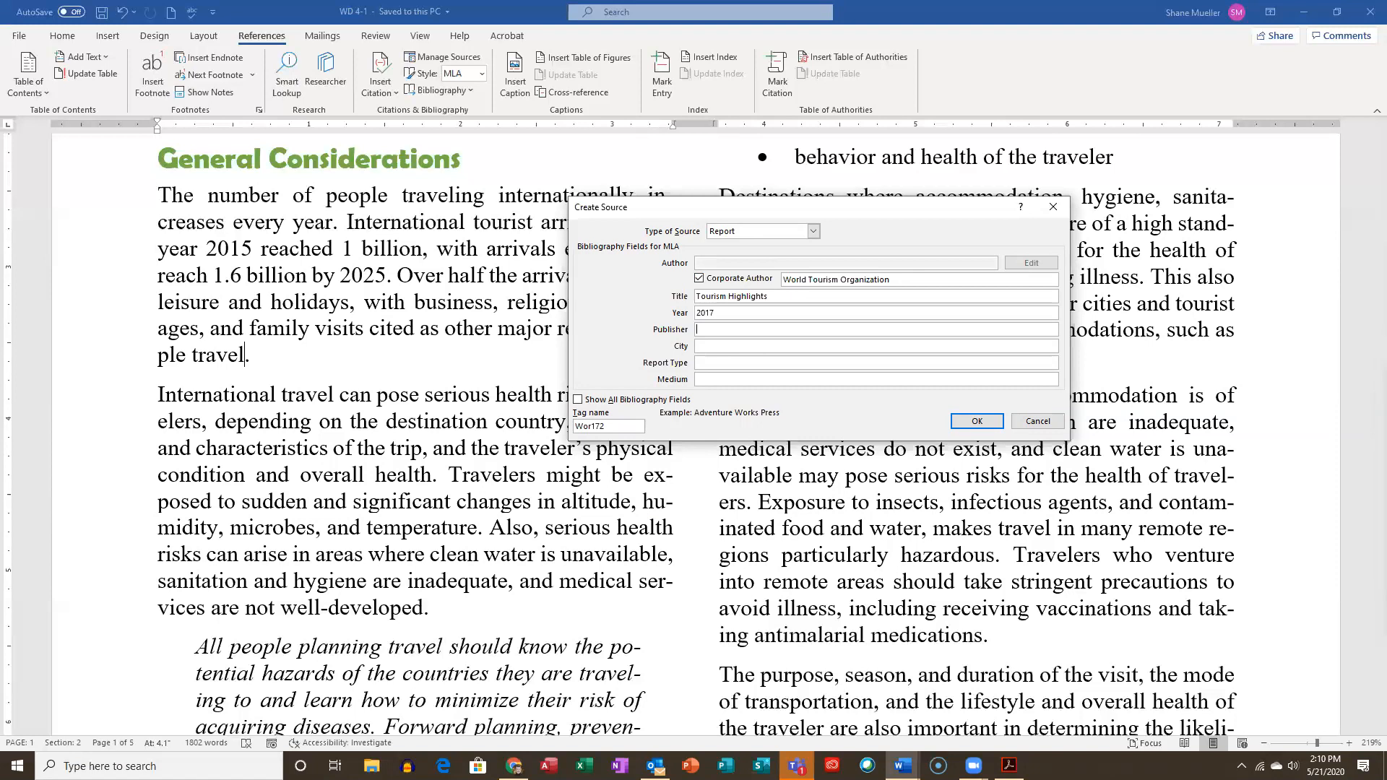
text(World Tourism Organization)
key(Tab)
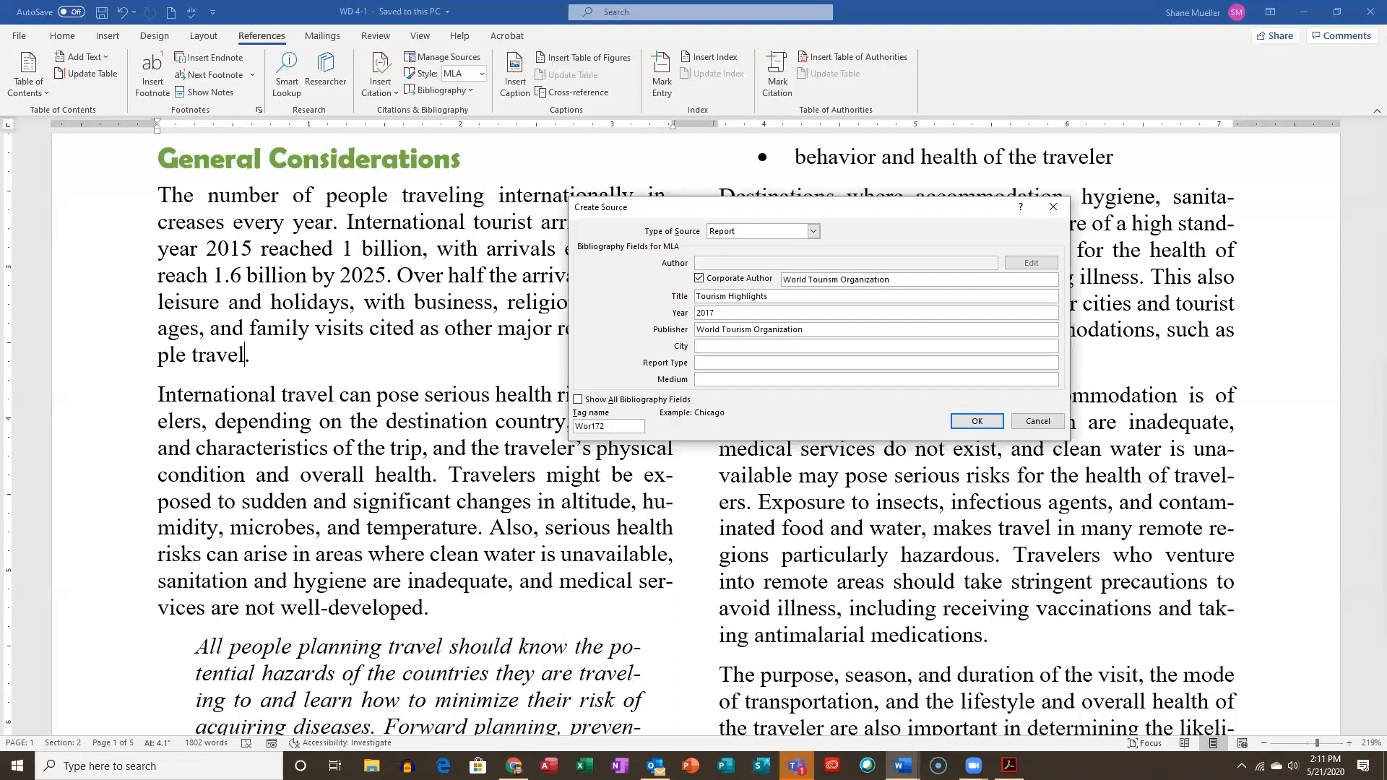
Set the report source's city to Madrid, report type to White paper and medium to Print, and insert its citation
text(Madrid)
key(Tab)
text(White paper)
key(Tab)
text(Prin)
click(976, 425)
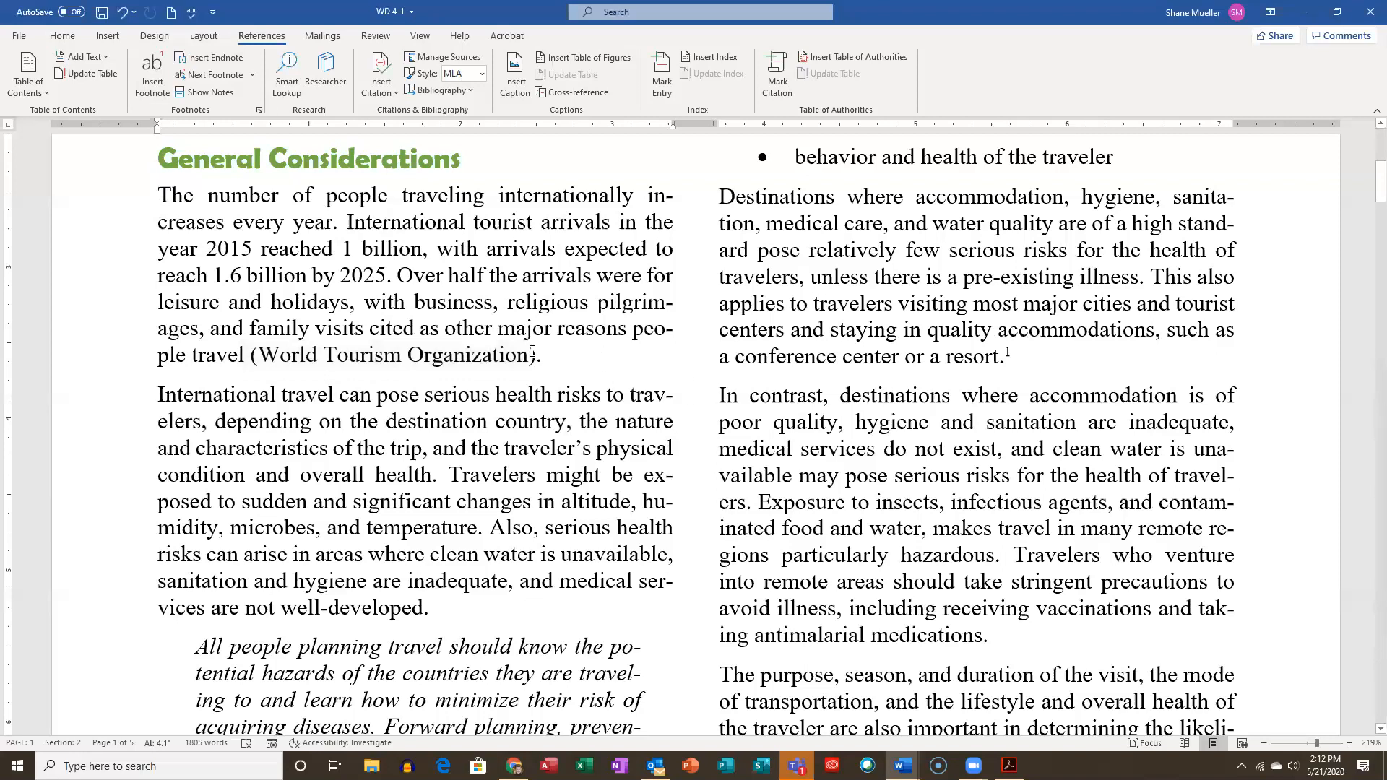
Add page number 19 to the World Tourism Organization citation
click(436, 345)
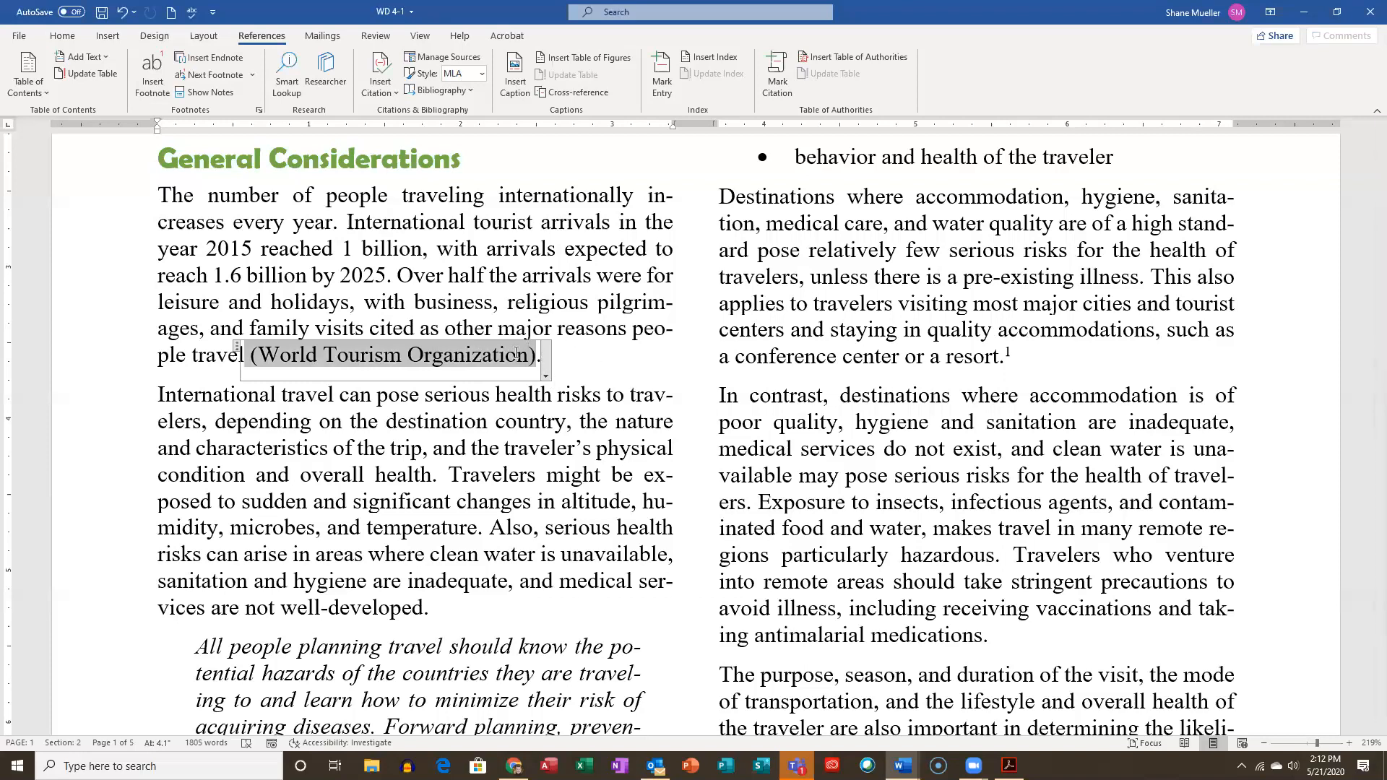
click(553, 374)
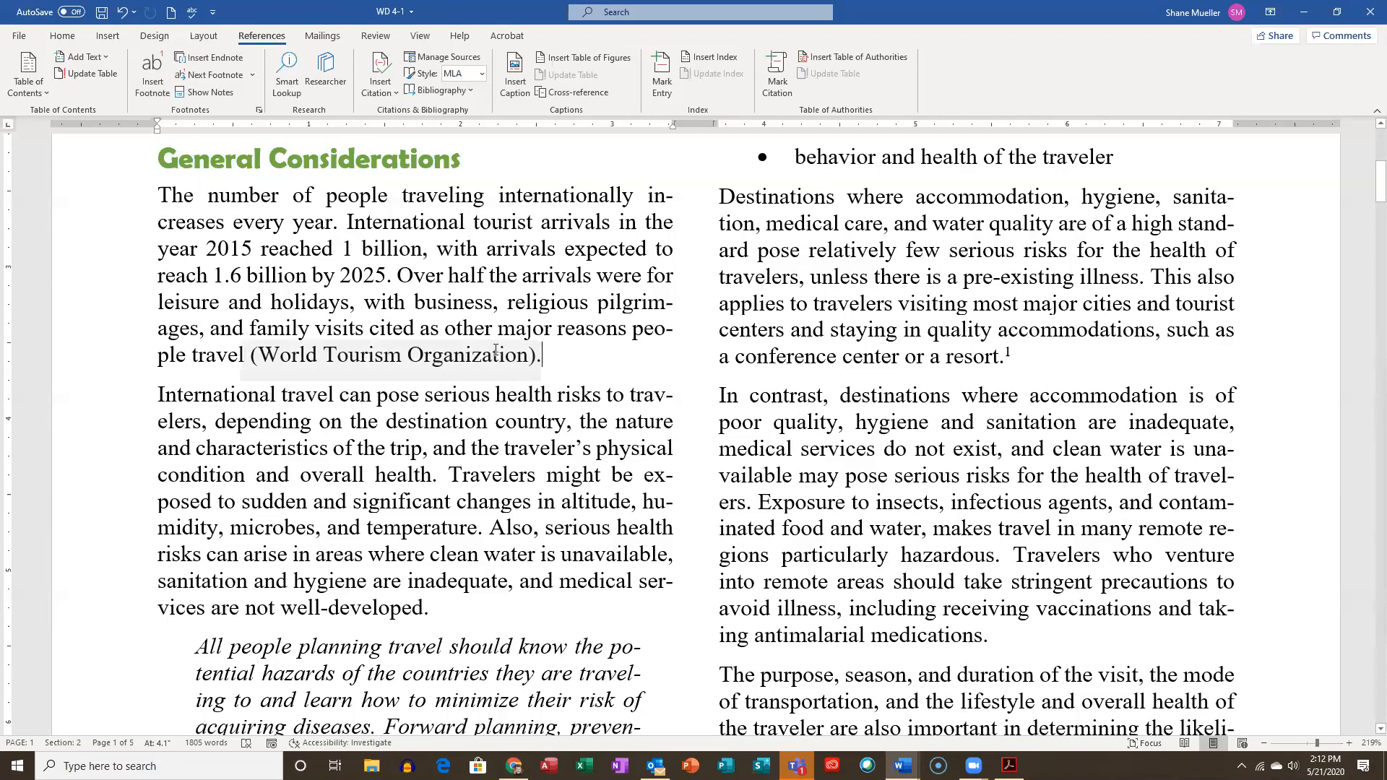
click(540, 356)
click(547, 367)
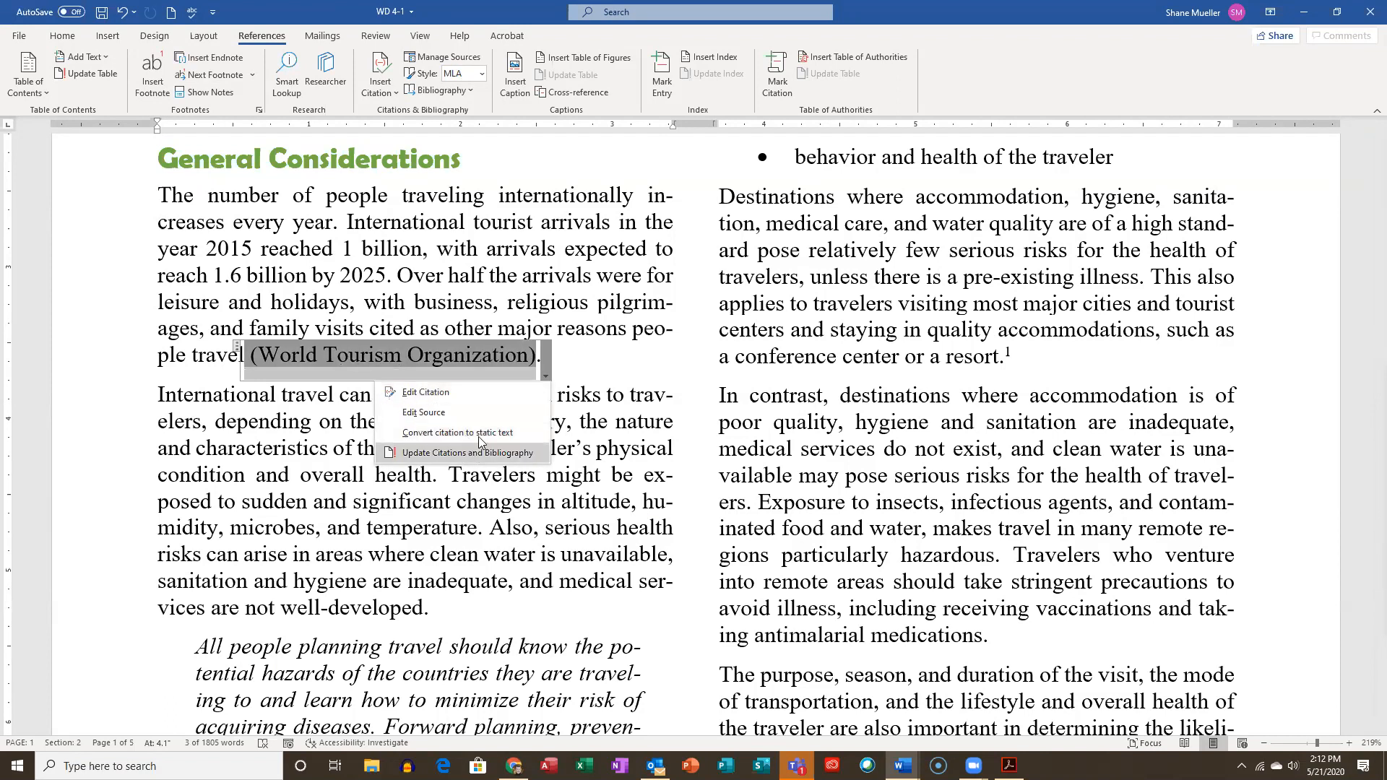
click(497, 397)
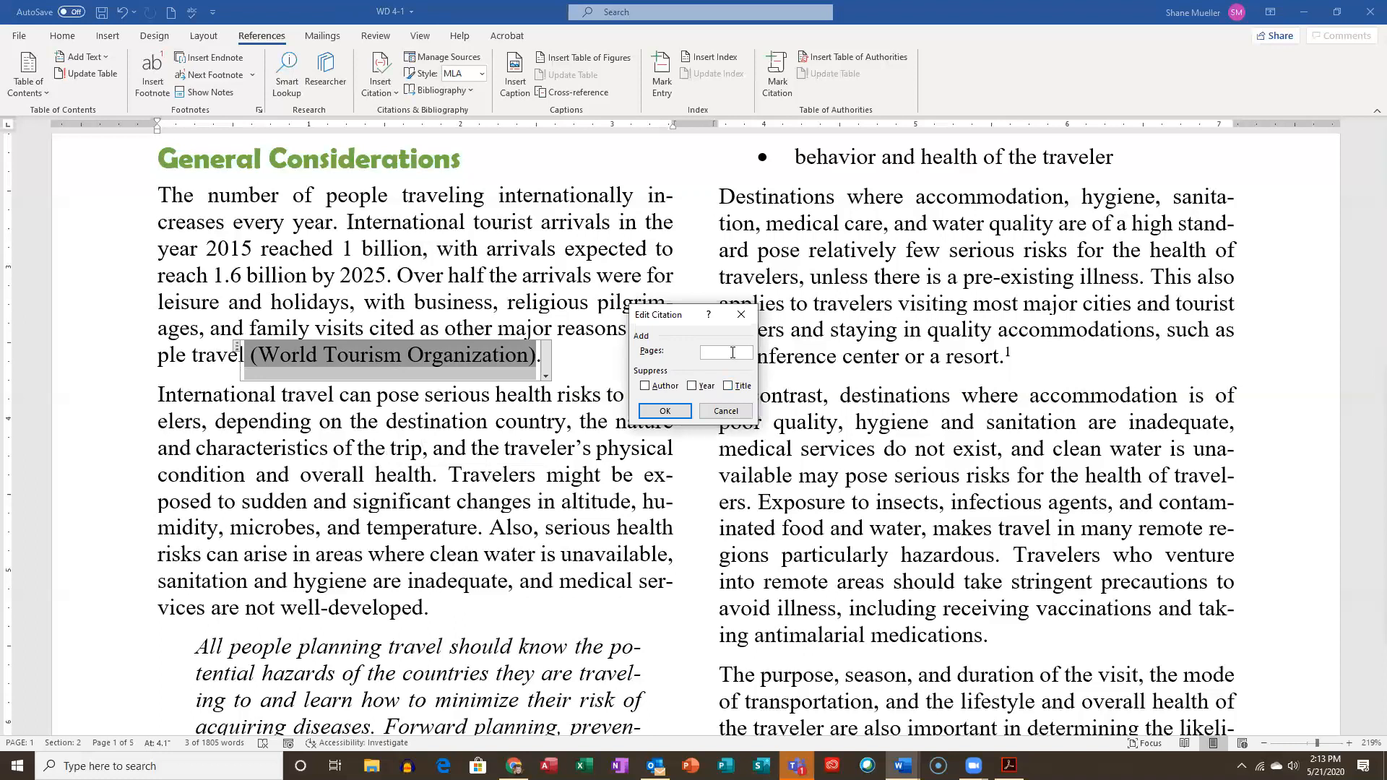
text(19)
click(676, 409)
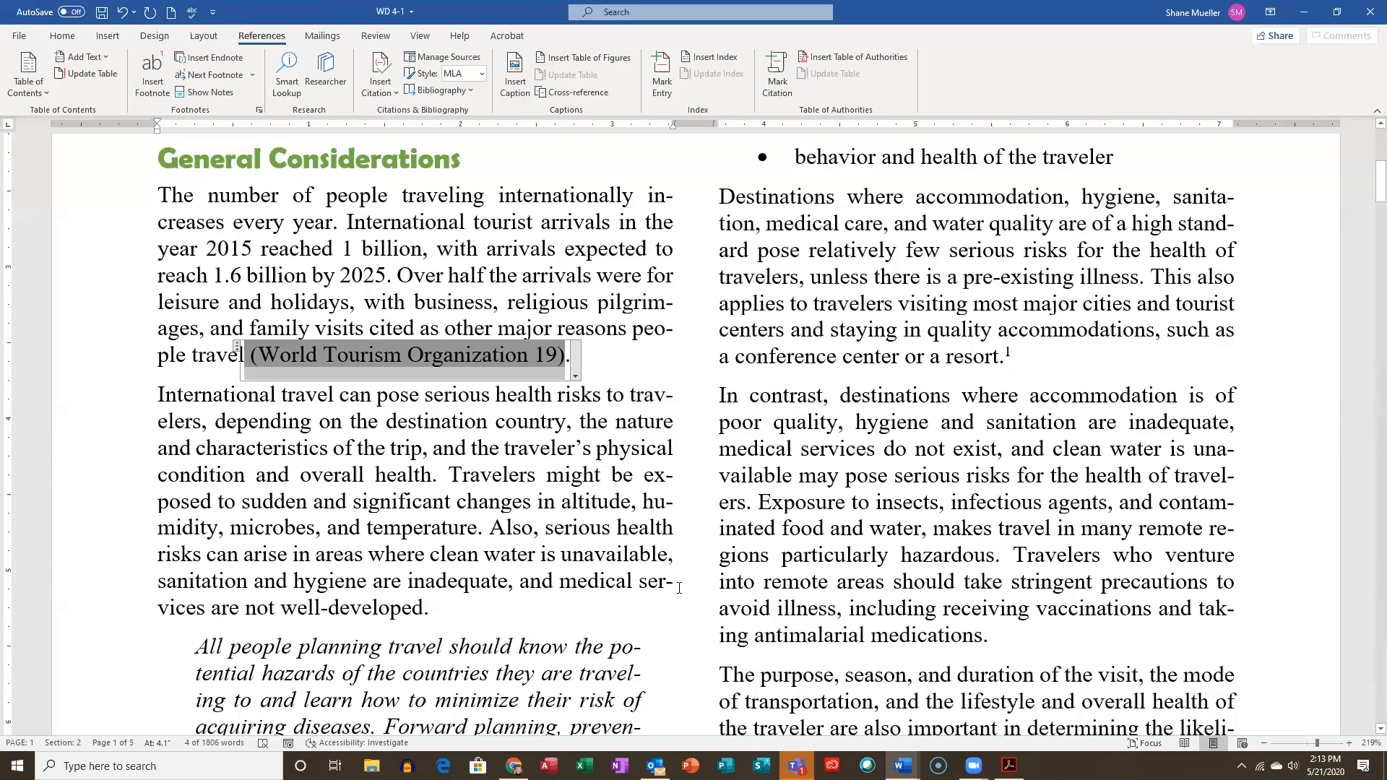
Before the period ending the italic "All people planning travel" paragraph, start a new citation source of type Document From Web site
scroll(637, 531, down, 1)
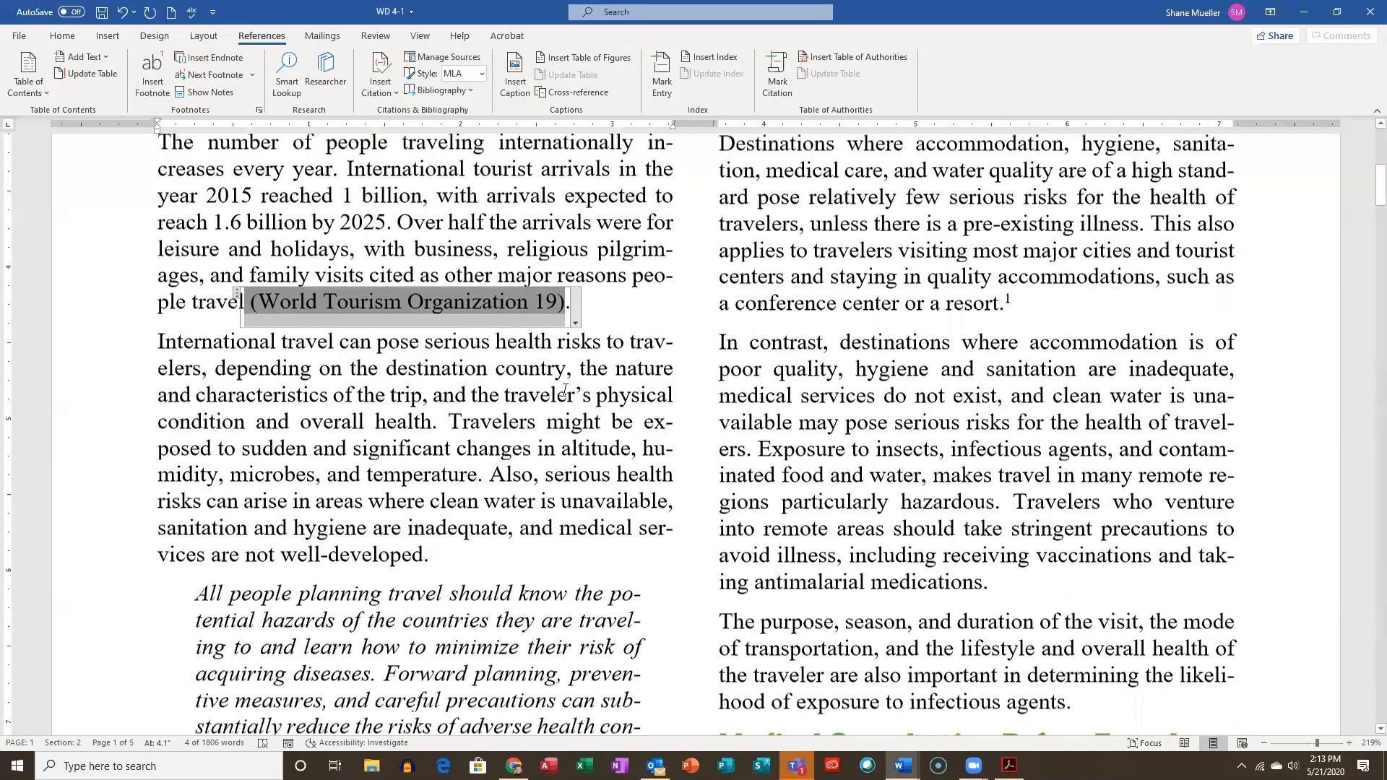
scroll(399, 380, down, 4)
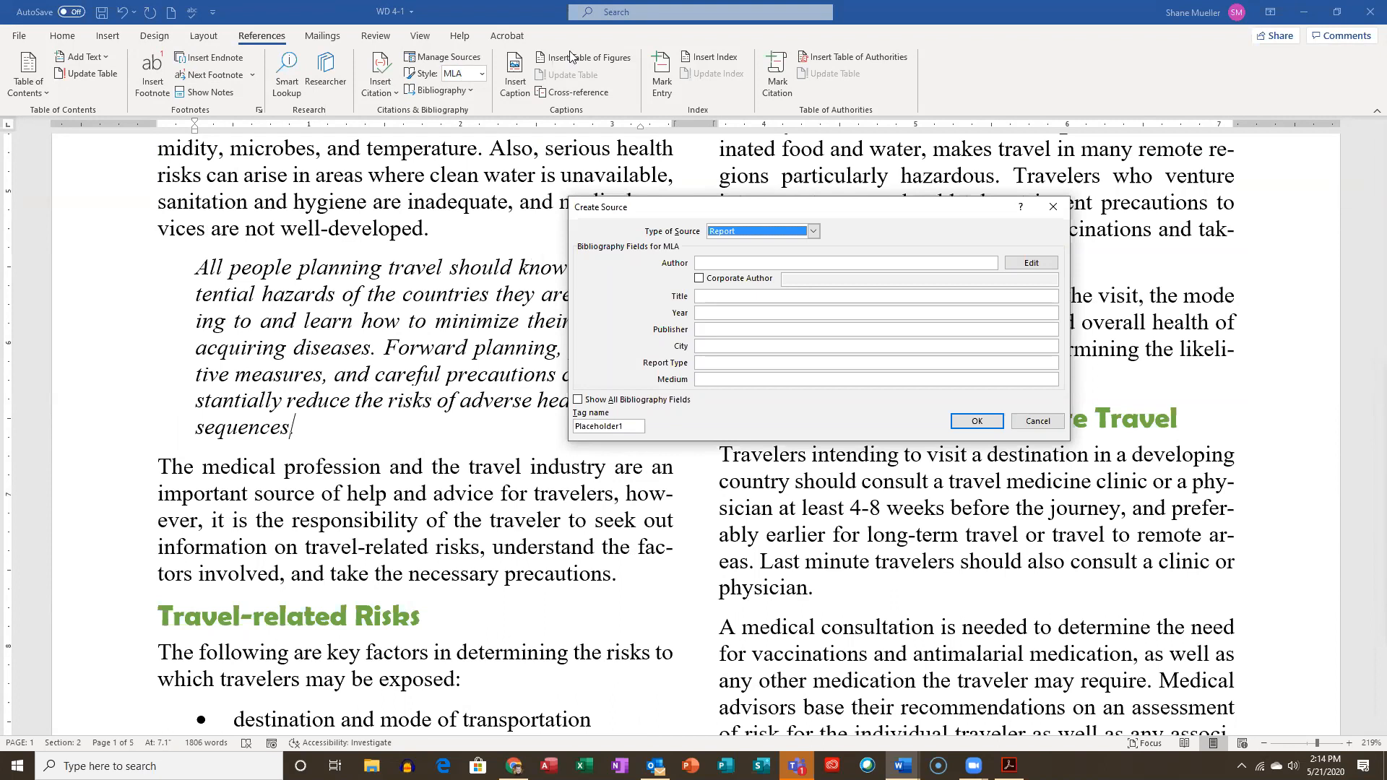
click(813, 231)
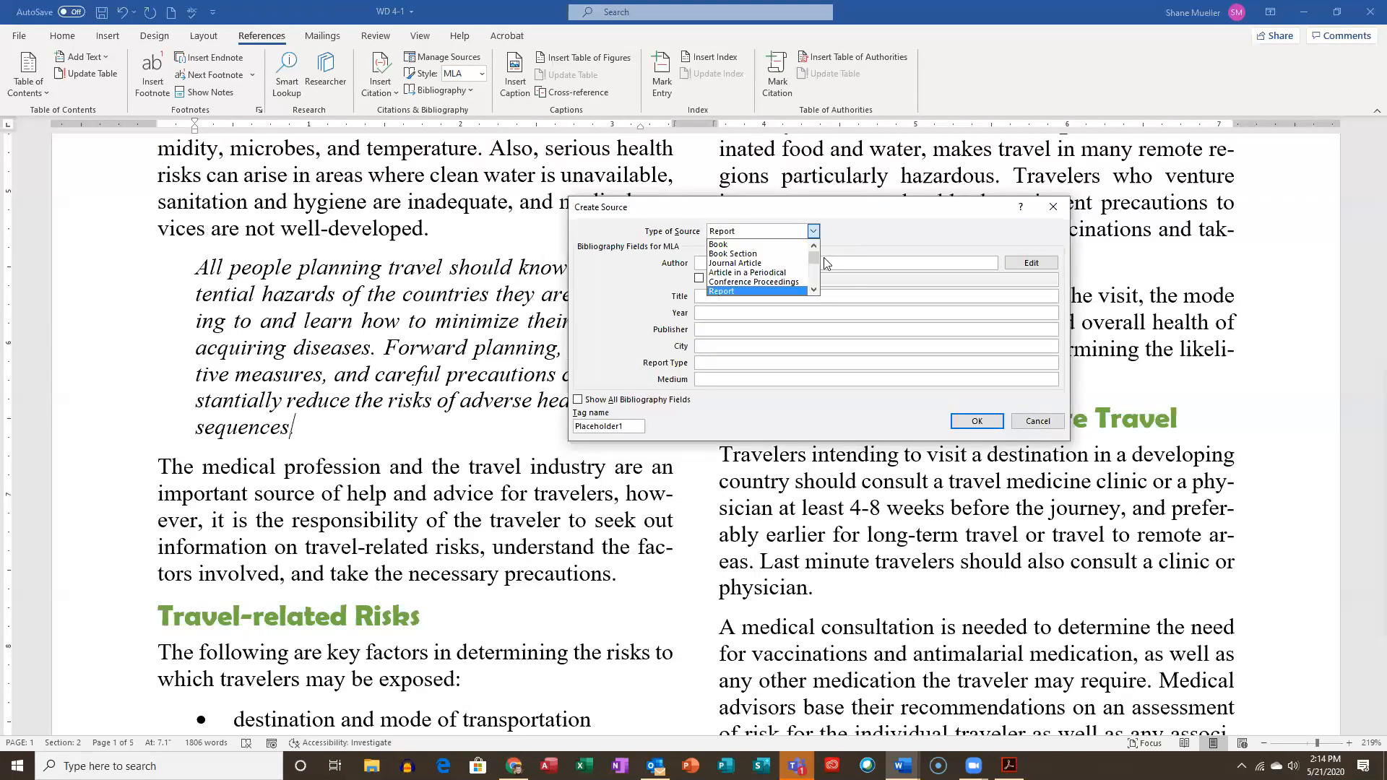
click(814, 291)
click(814, 293)
click(814, 292)
click(815, 292)
click(777, 272)
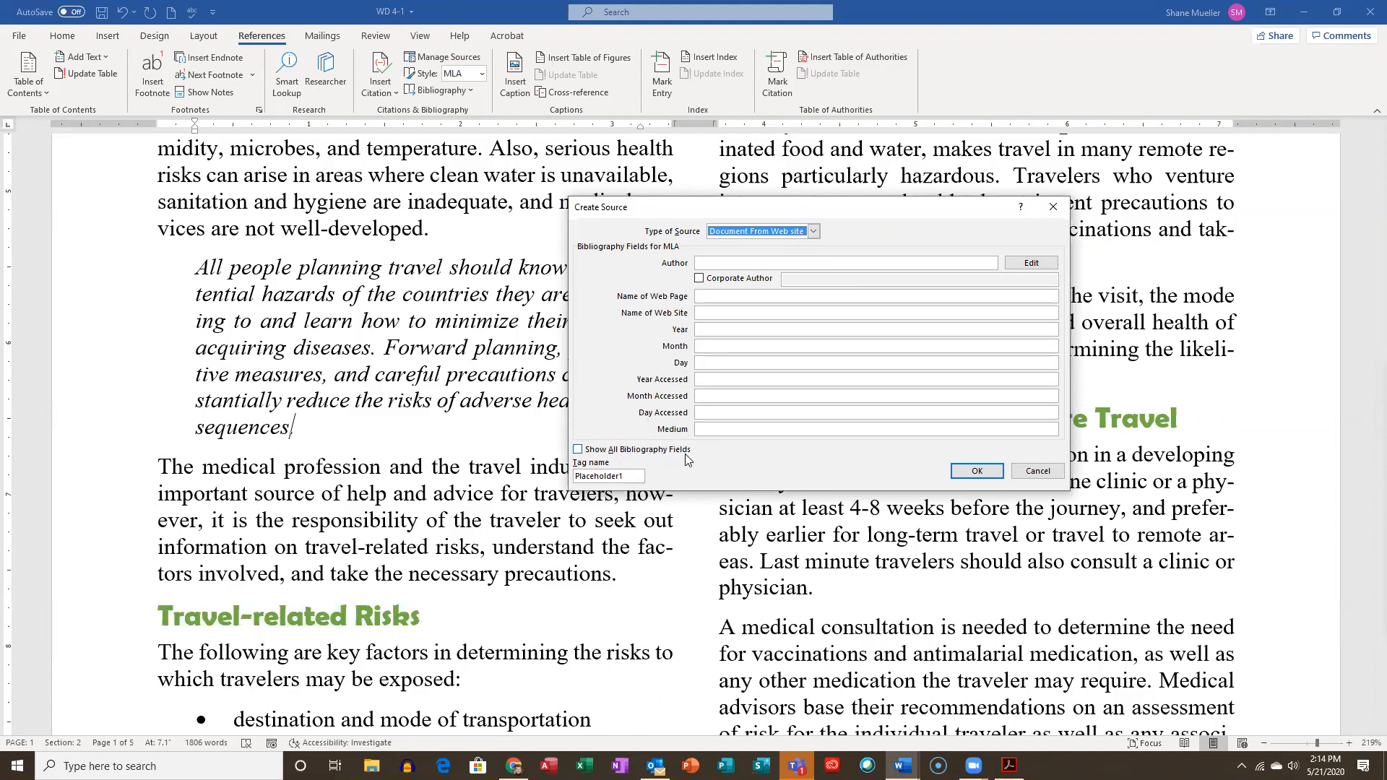
Leave the extended list of bibliography fields hidden and set the source's tag name to hOrganization
click(578, 449)
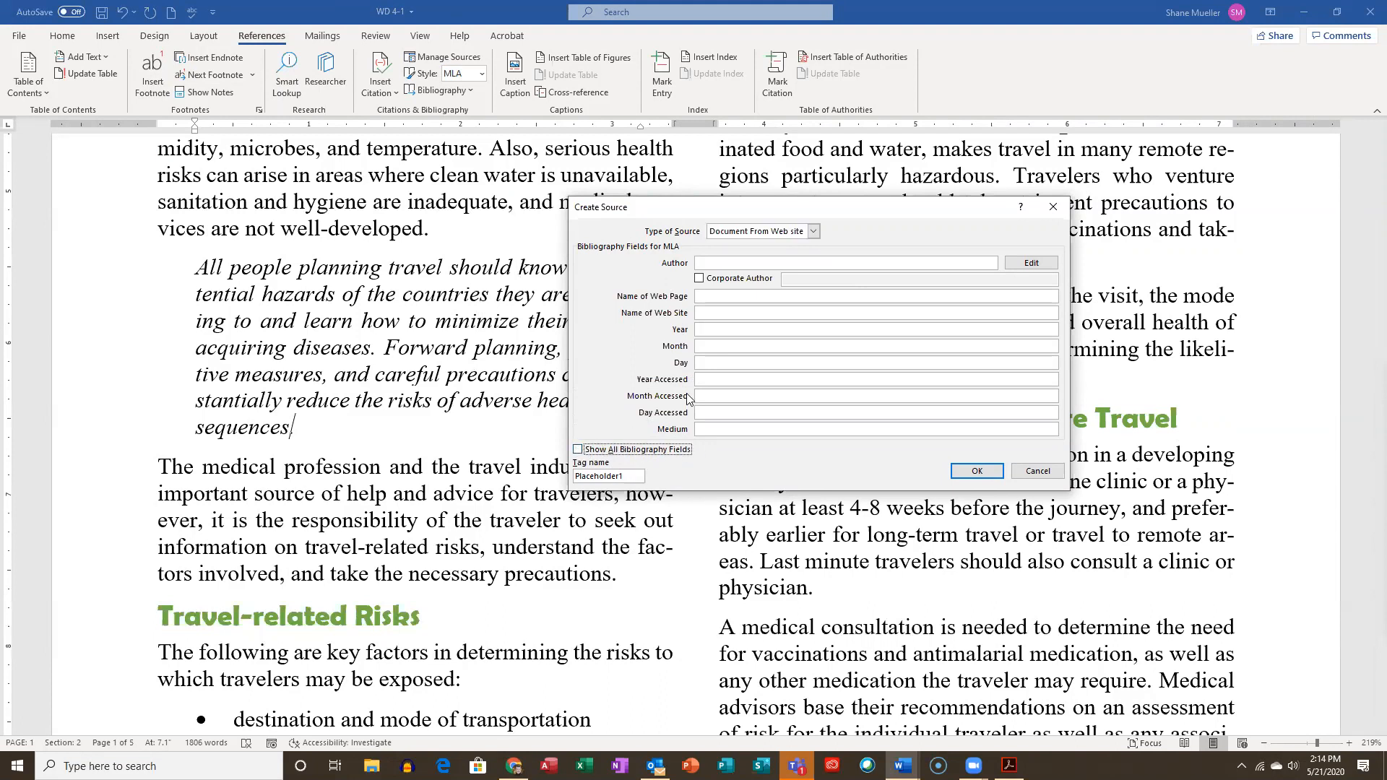
click(578, 450)
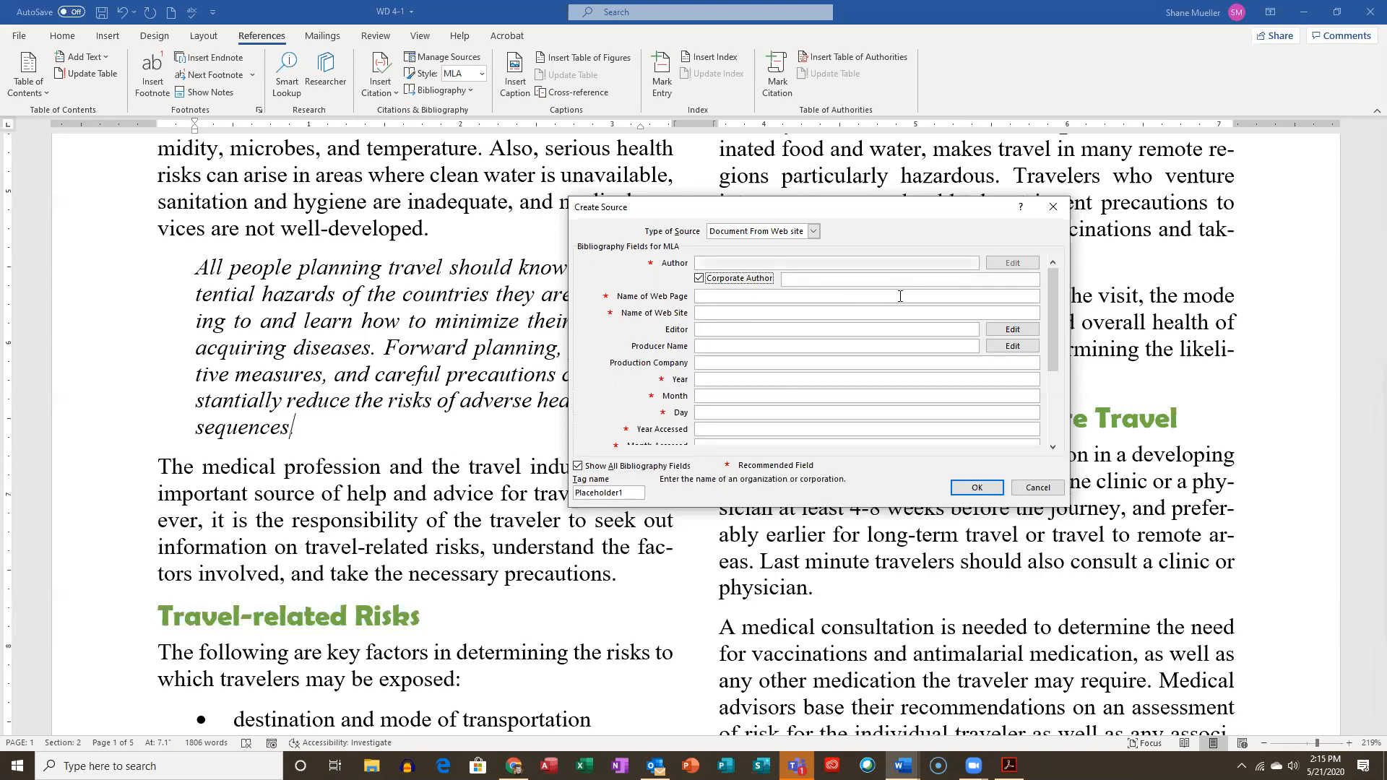
key(space)
key(alt+a)
key(alt+t)
text(hOrganization)
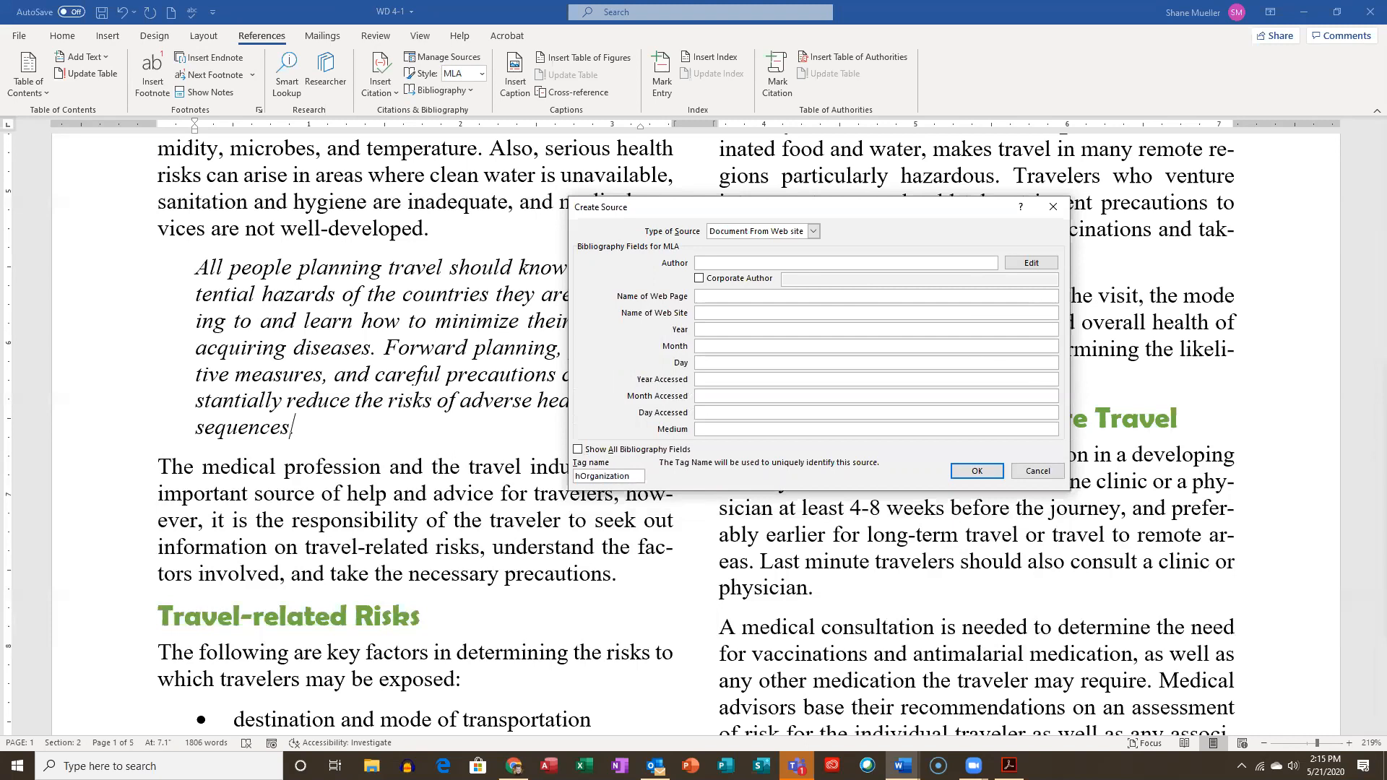
Enable the corporate author for the web source and enter it as "Woirld Health Organization"
click(731, 278)
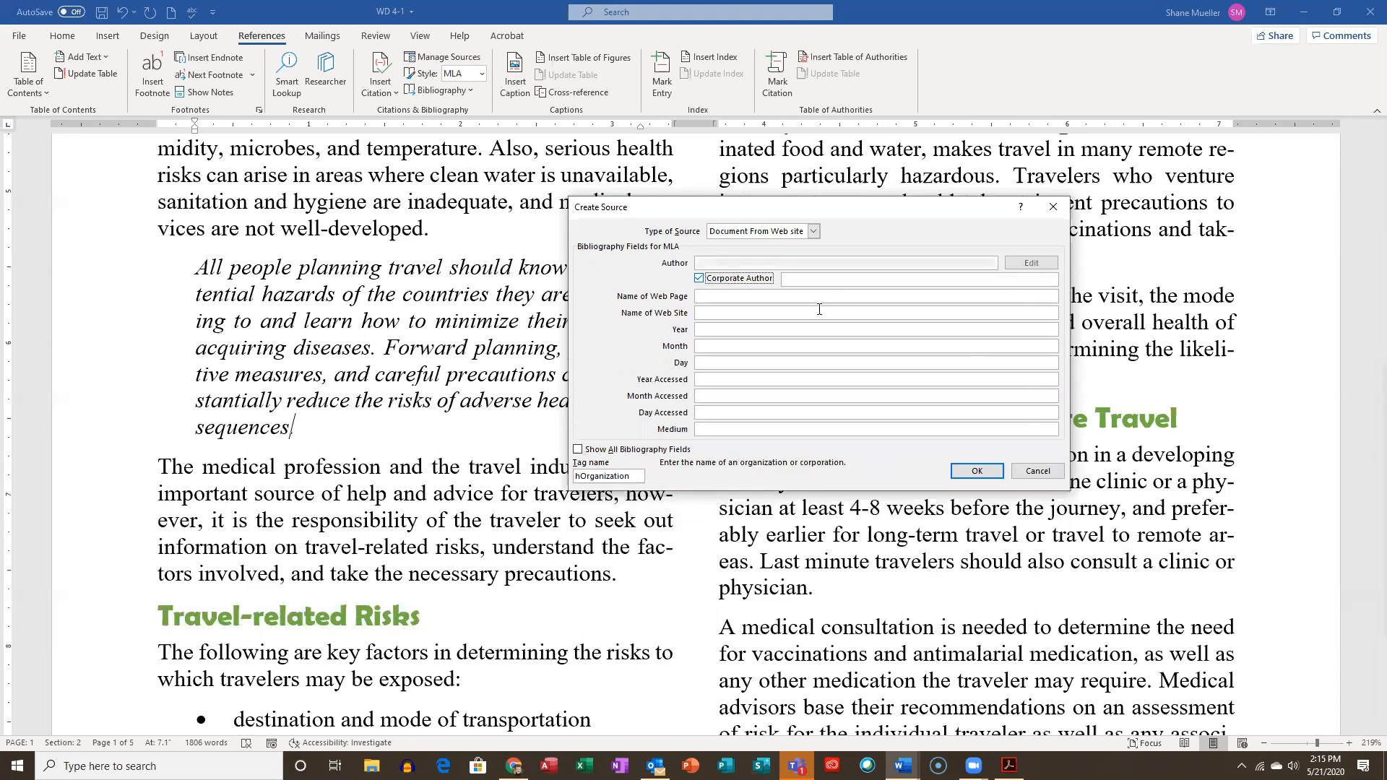
click(821, 281)
text(W)
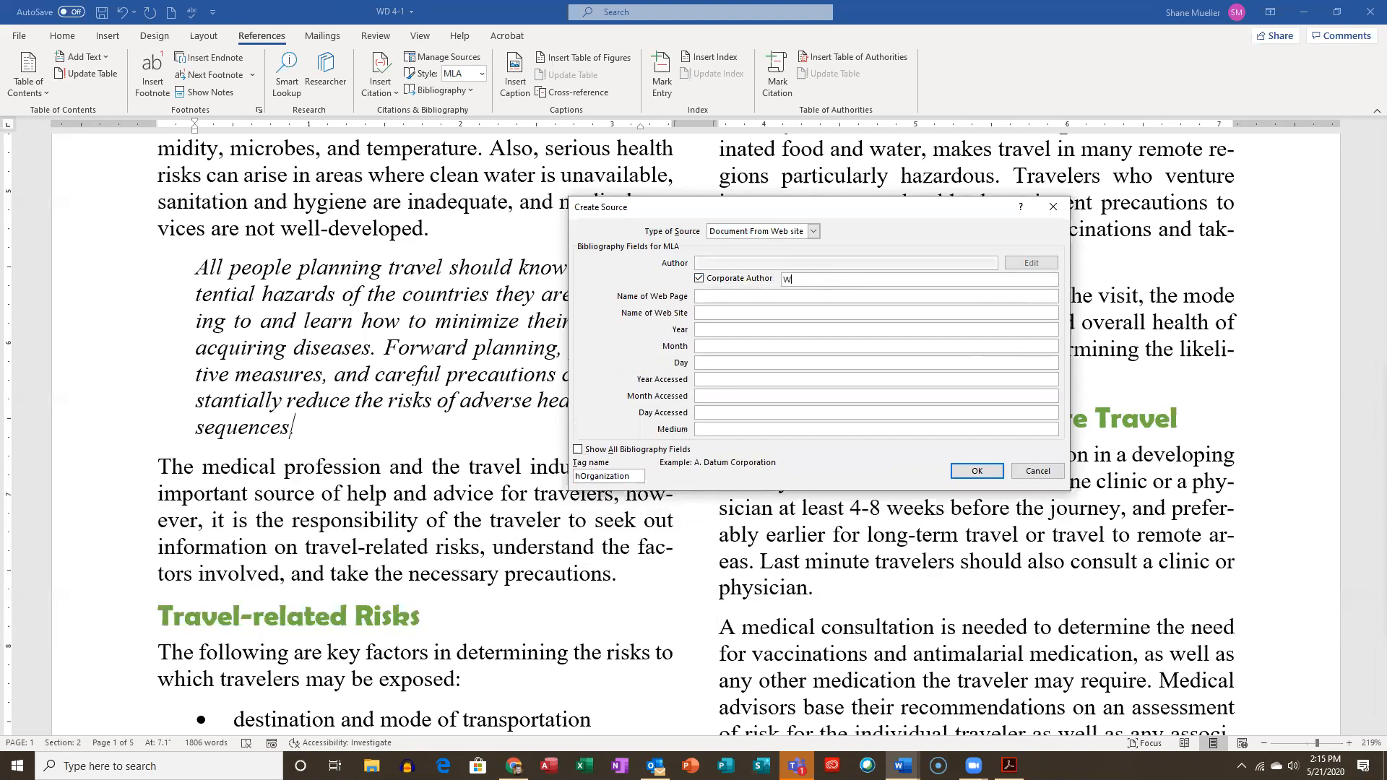
text(oirld Health Organization)
Name the source's web page "Internbational Travel and Helth 2017 Edition" and its web site "World Health Organization Web Site"
click(749, 296)
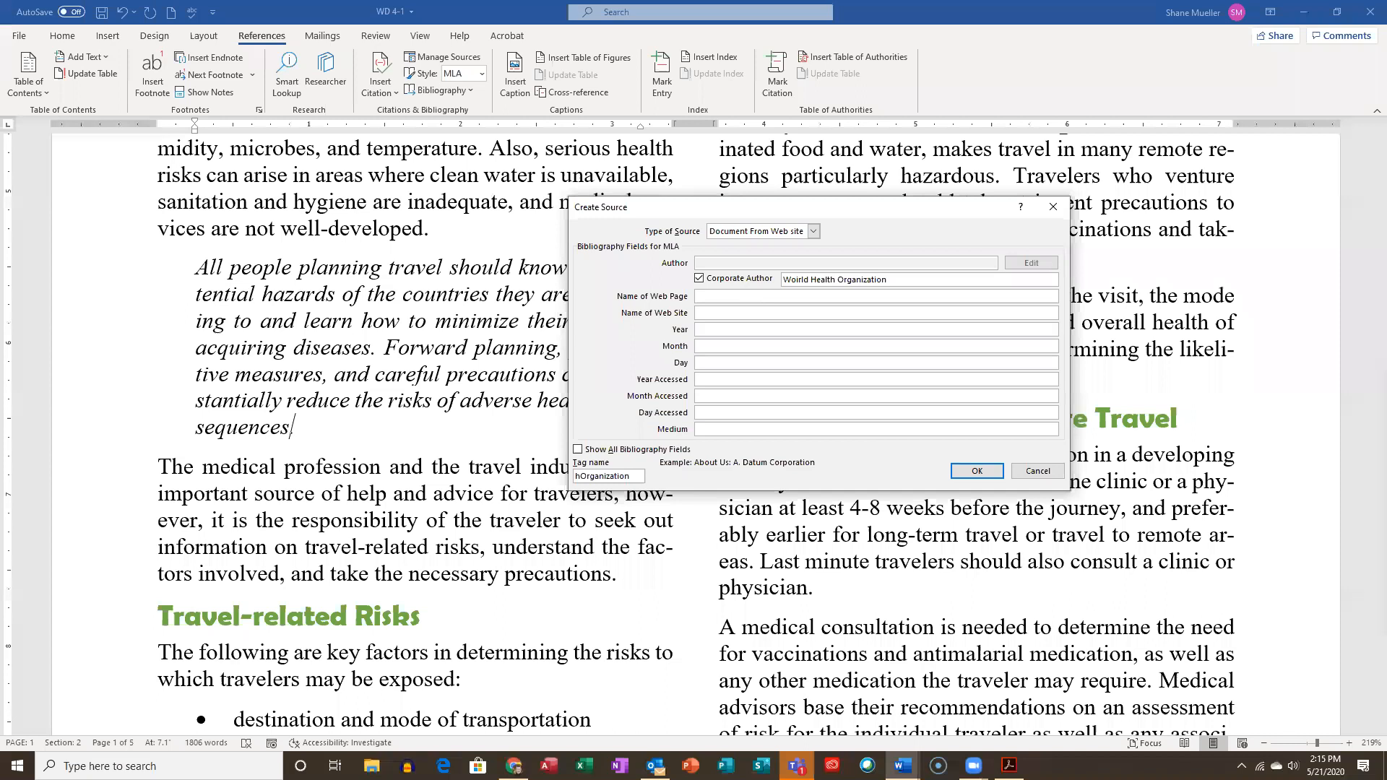
text(Internbational Travel and Helth 2017 Edition)
key(Tab)
text(World Health )
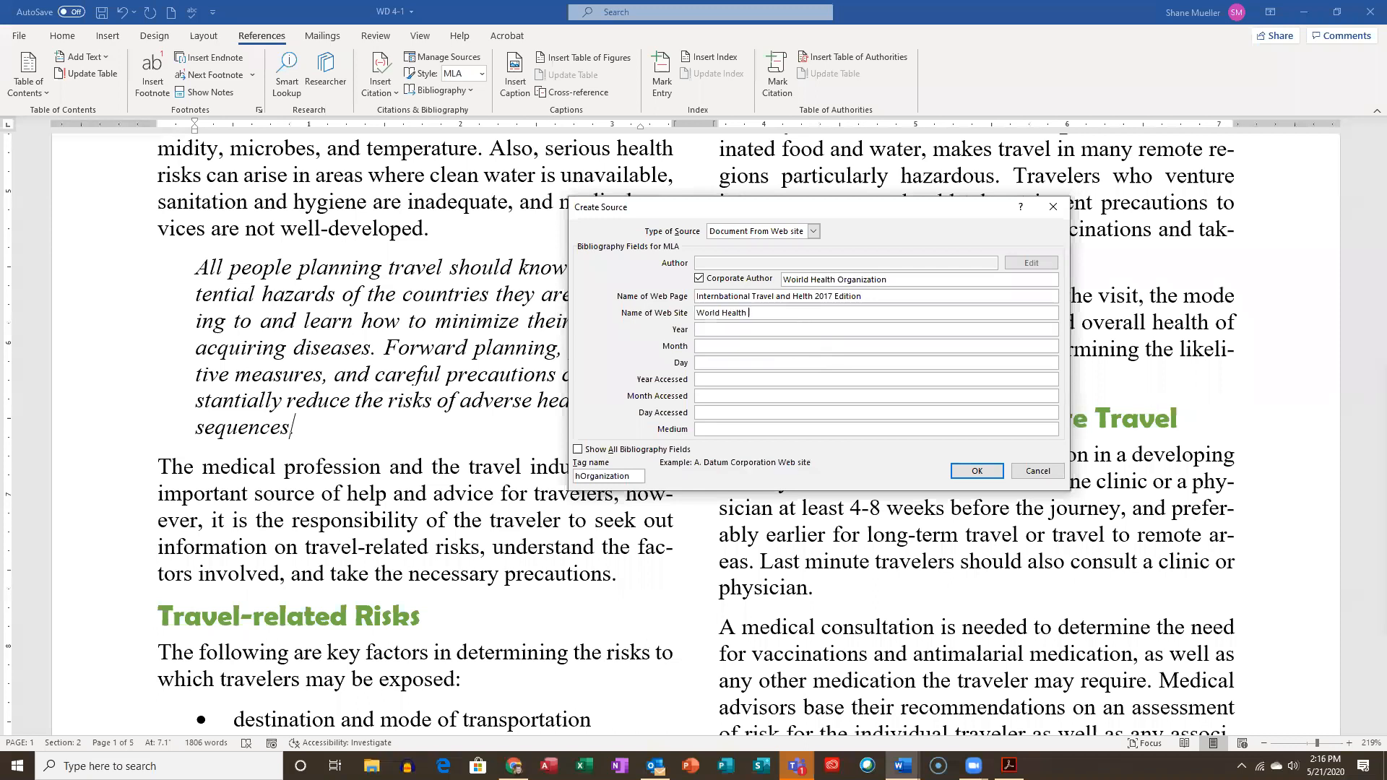
text(Organization Web Site)
key(Tab)
Set the web source's publication year to 2017 and month to January, leaving the day blank
click(806, 329)
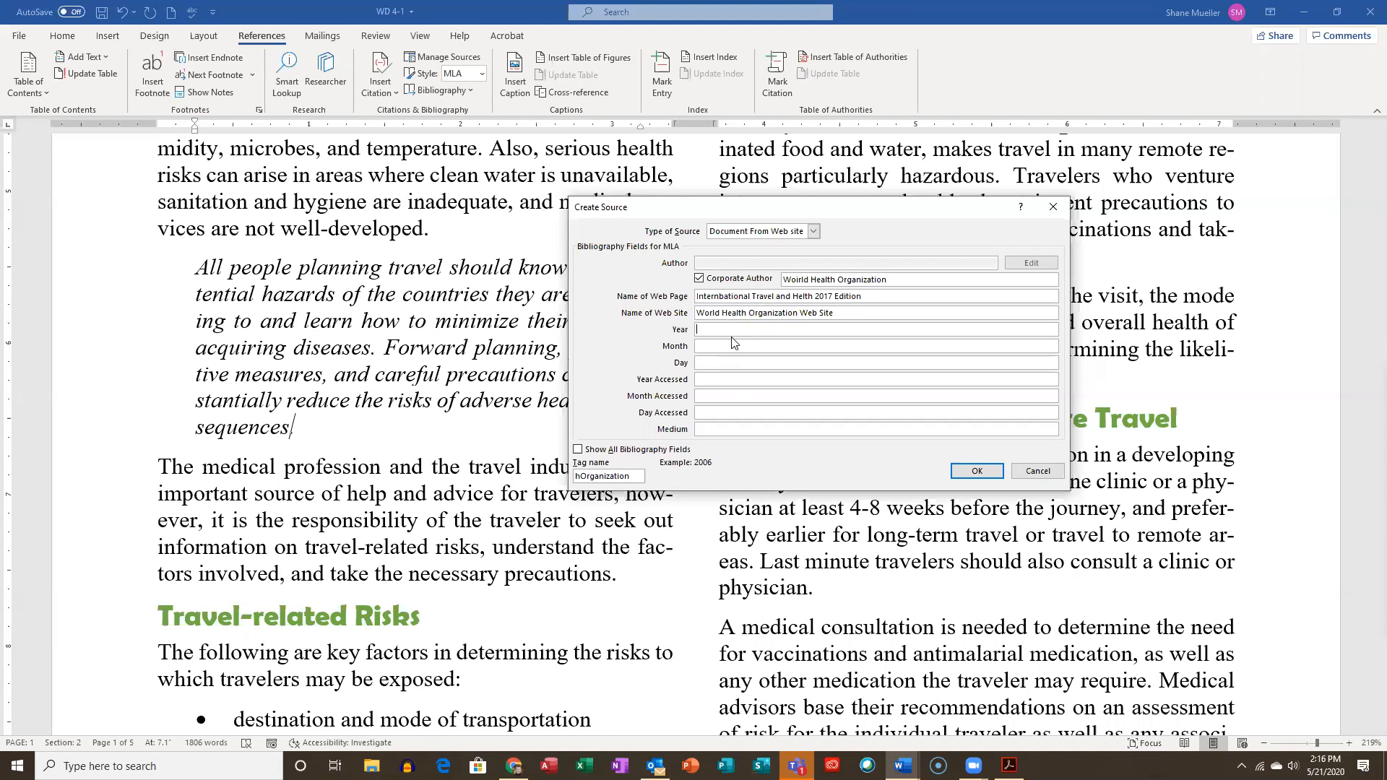
text(2017)
key(Tab)
text(January)
key(Tab)
key(Tab)
Complete the access date with year 2017, month March and a day, set the medium to Web, and insert the source's citation
text(2017)
key(Tab)
text(March)
key(Tab)
text(111)
click(741, 428)
text(Web)
click(977, 472)
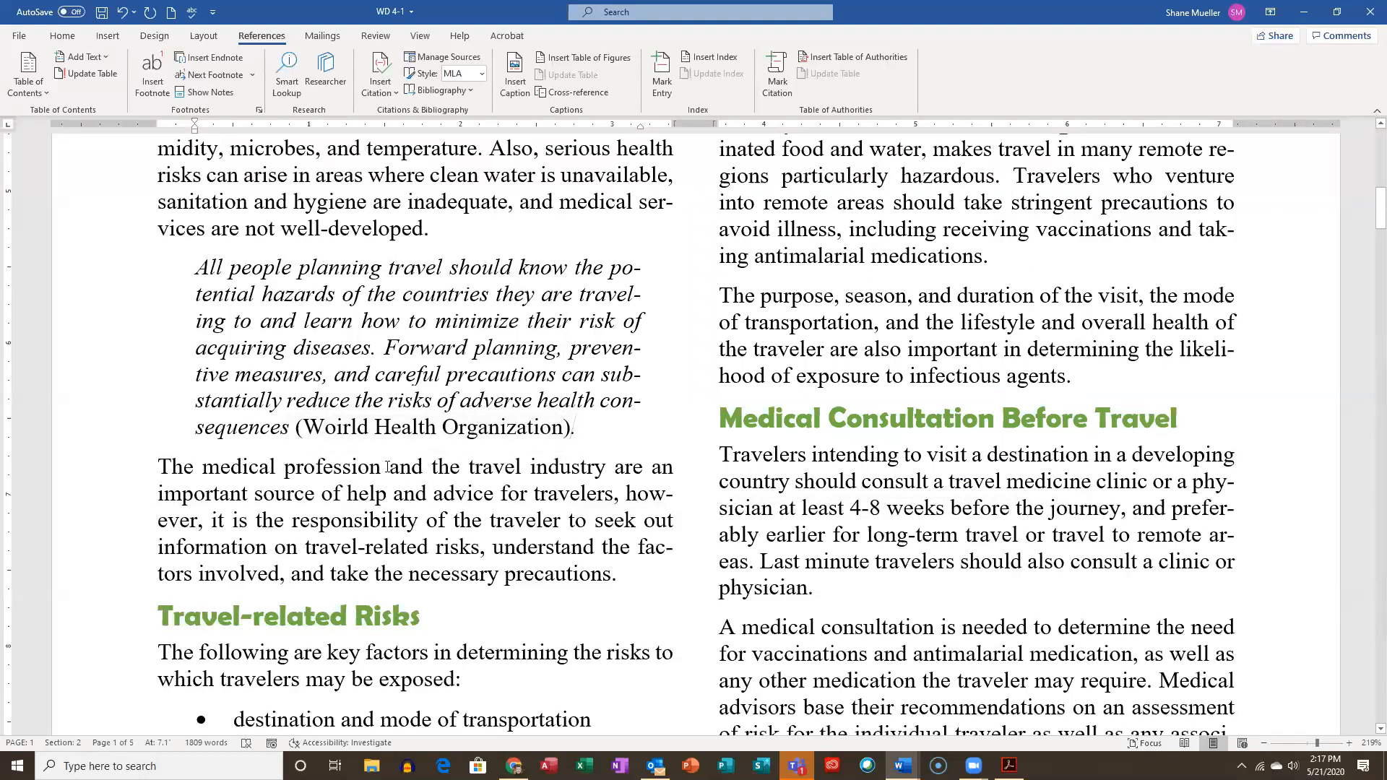
Show formatting marks and, below the page 3 preventive options table, enter "Source: " followed by the citation for "Advice for International Travelers"
scroll(412, 463, down, 5)
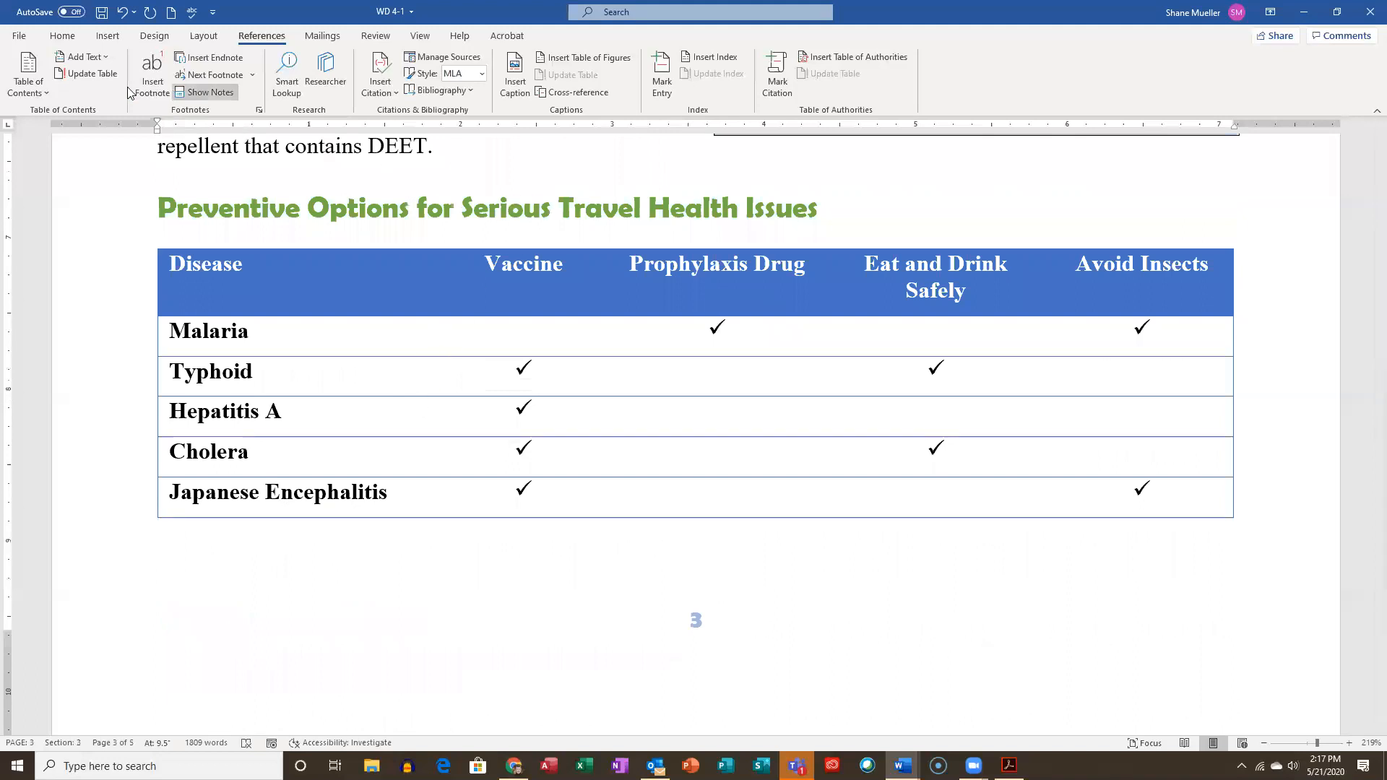
click(63, 36)
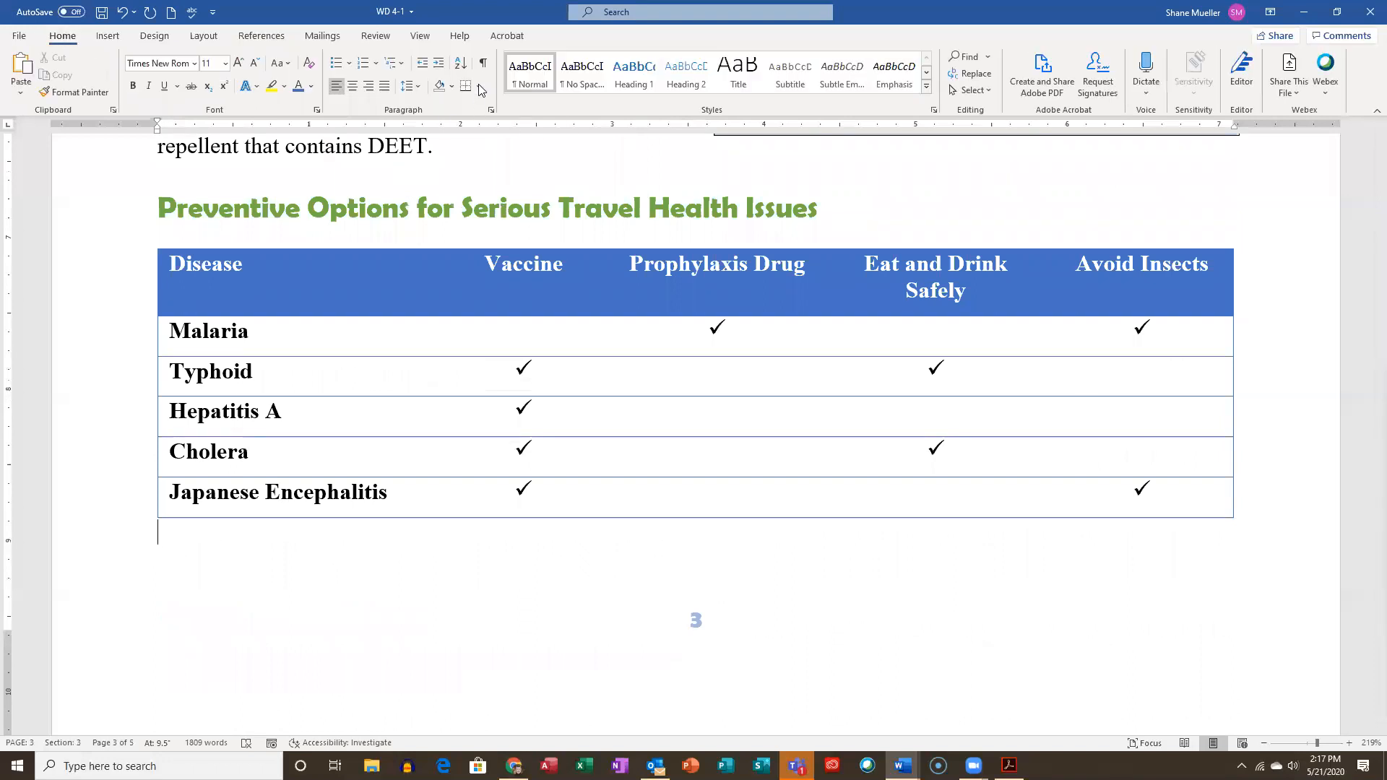
click(483, 65)
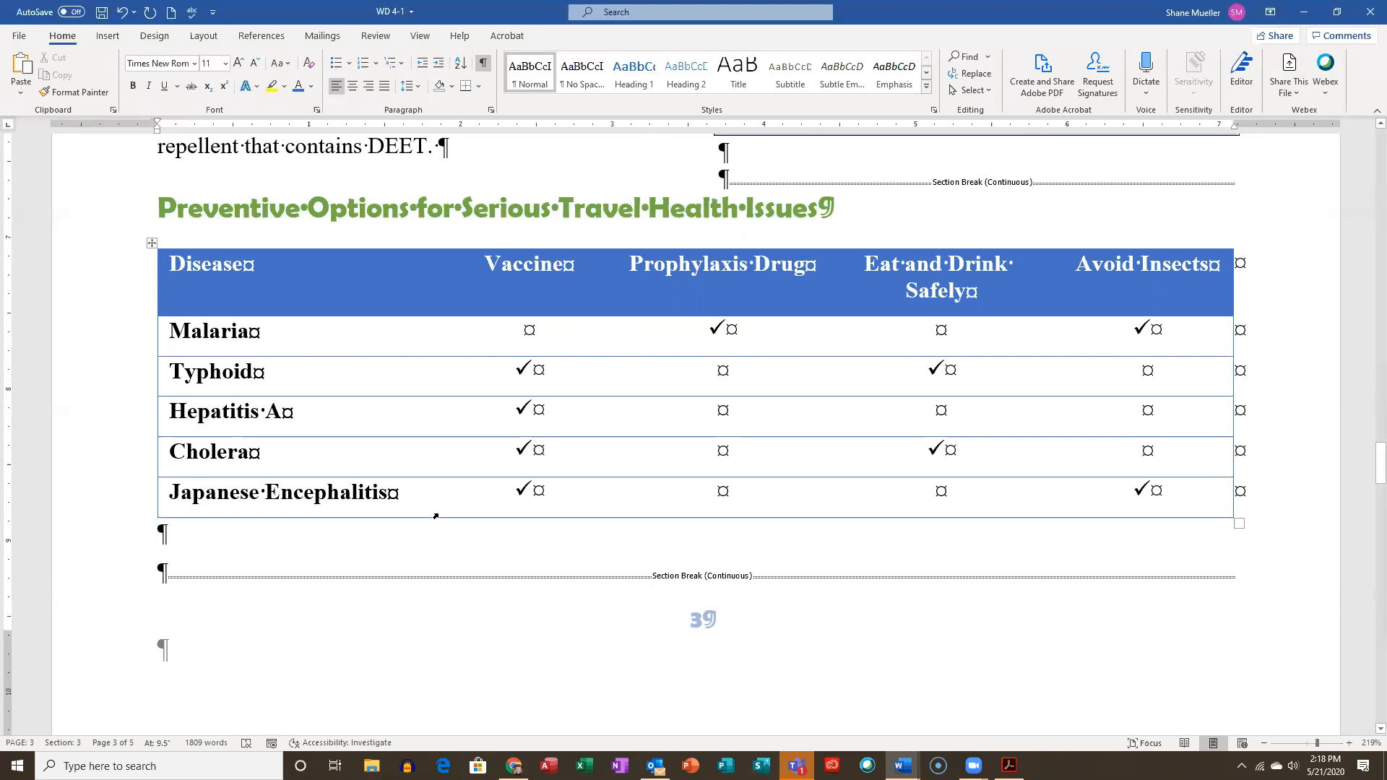
text(Sour)
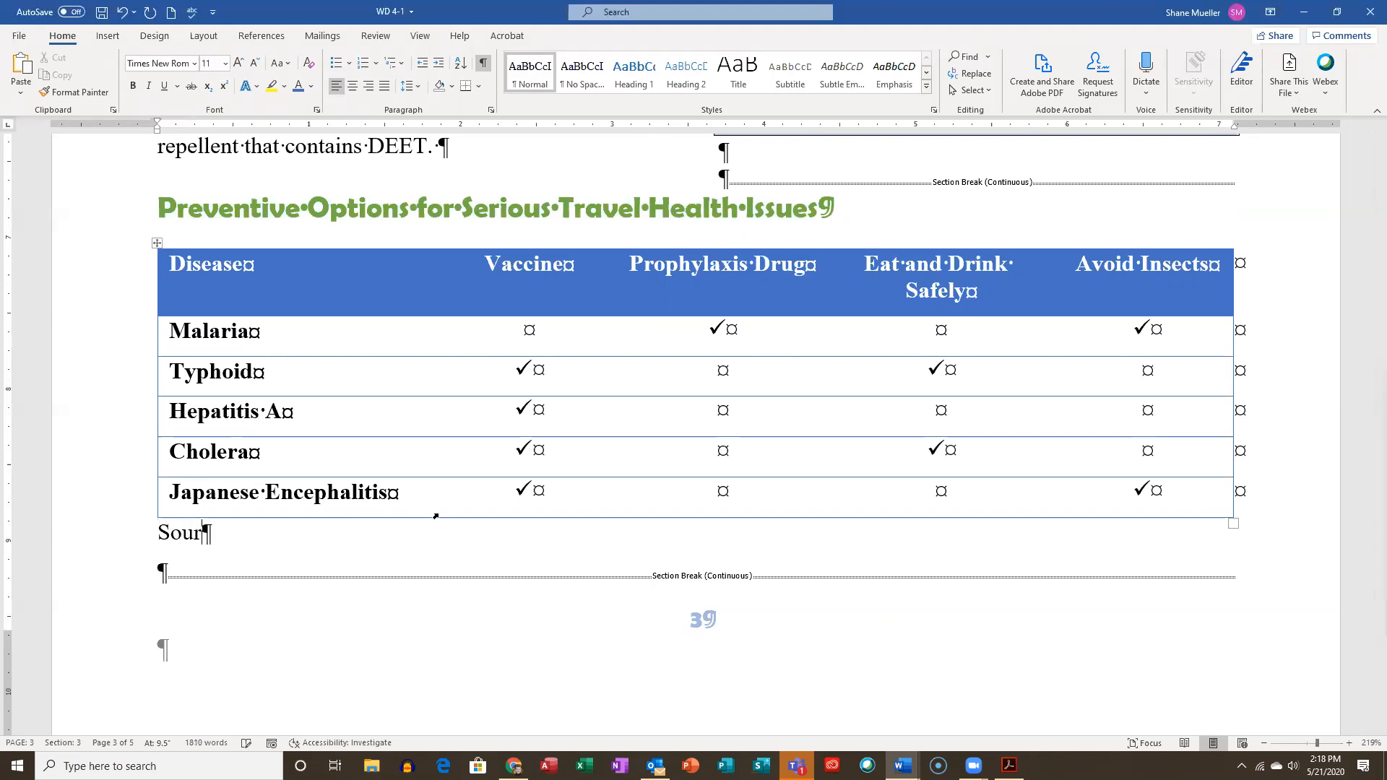
text(ce:)
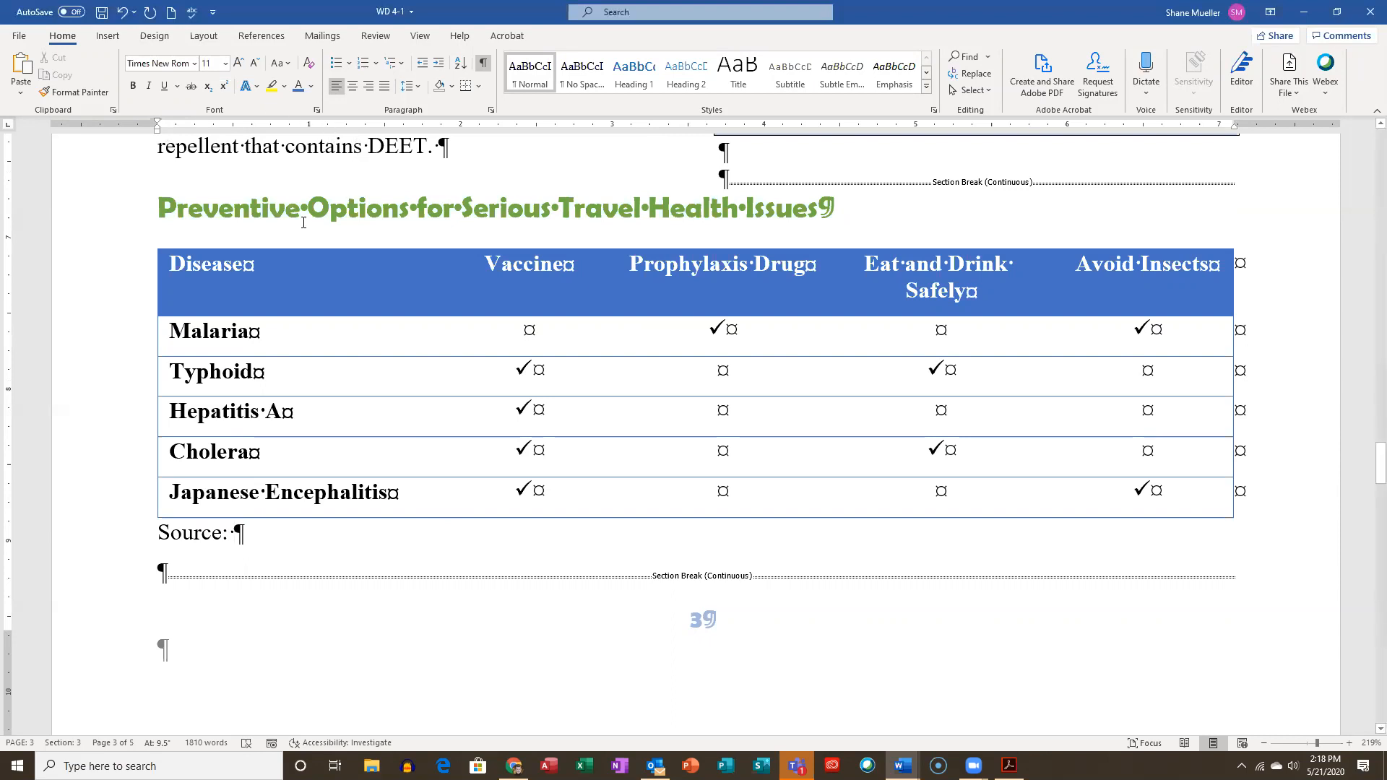
click(271, 43)
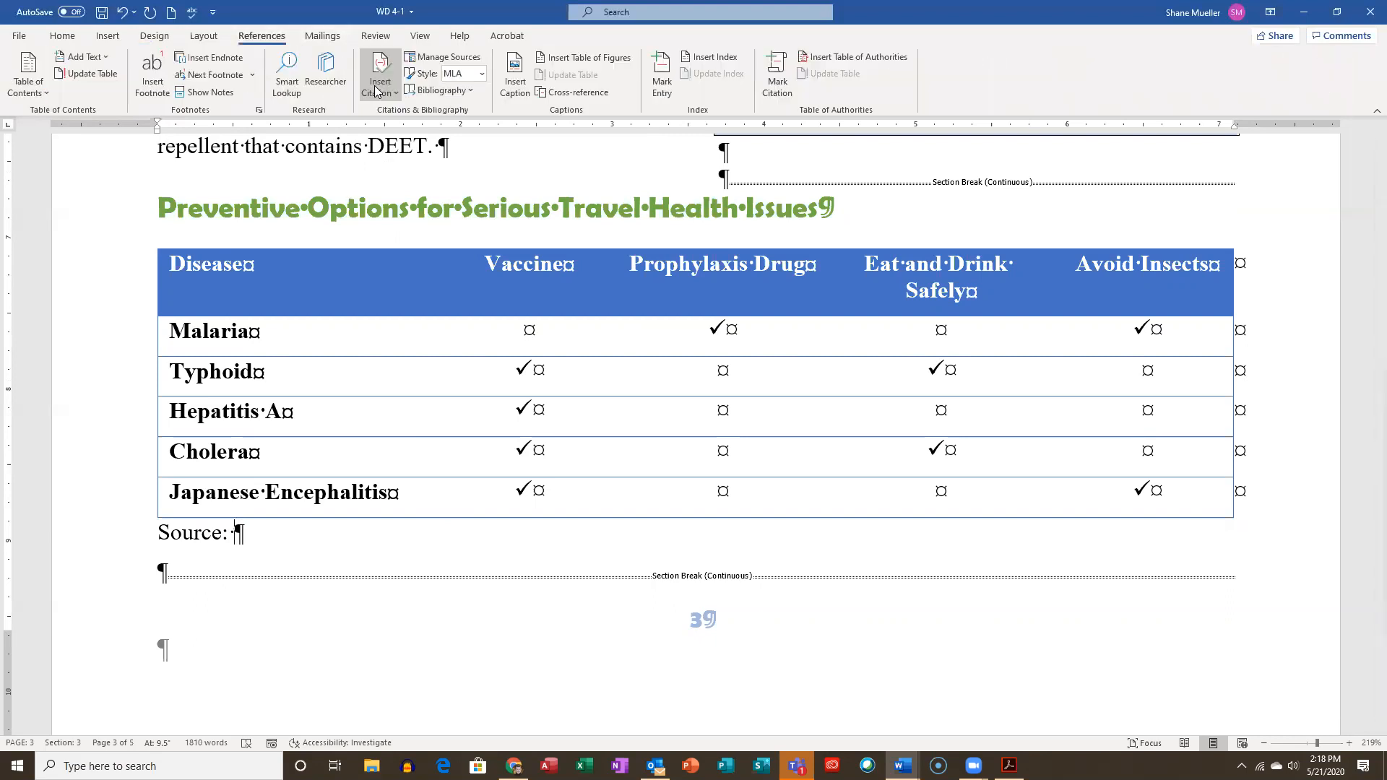
click(394, 94)
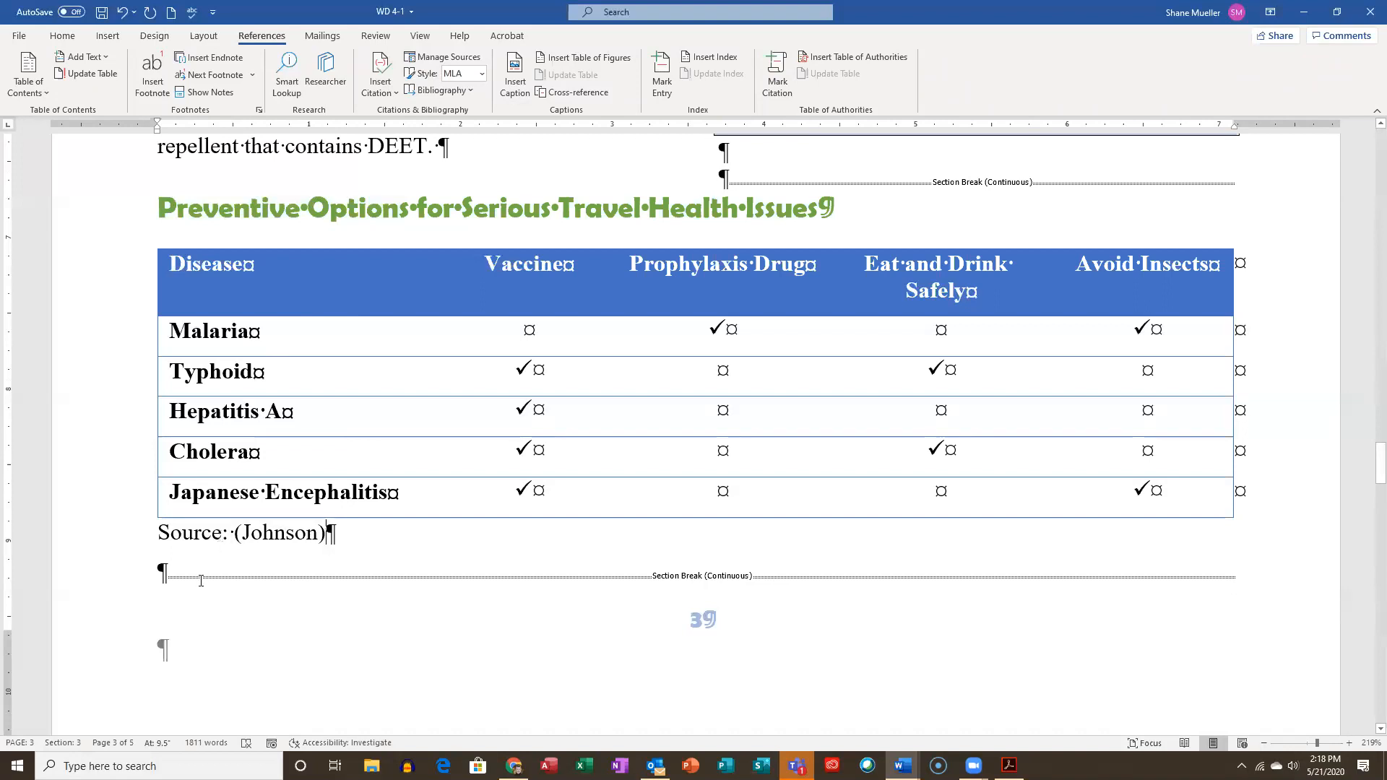
Add page number 55 to the citation in the source line below the preventive options table
click(302, 535)
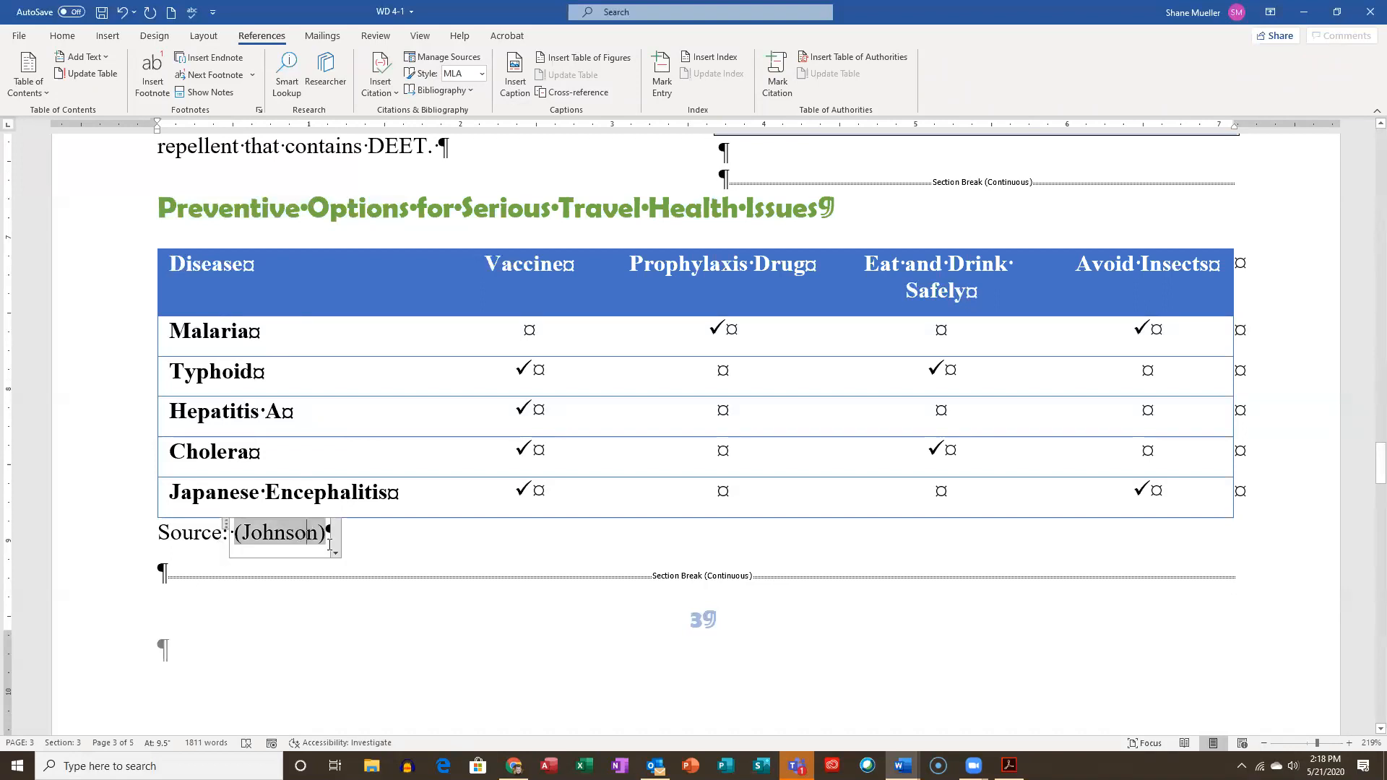
click(336, 549)
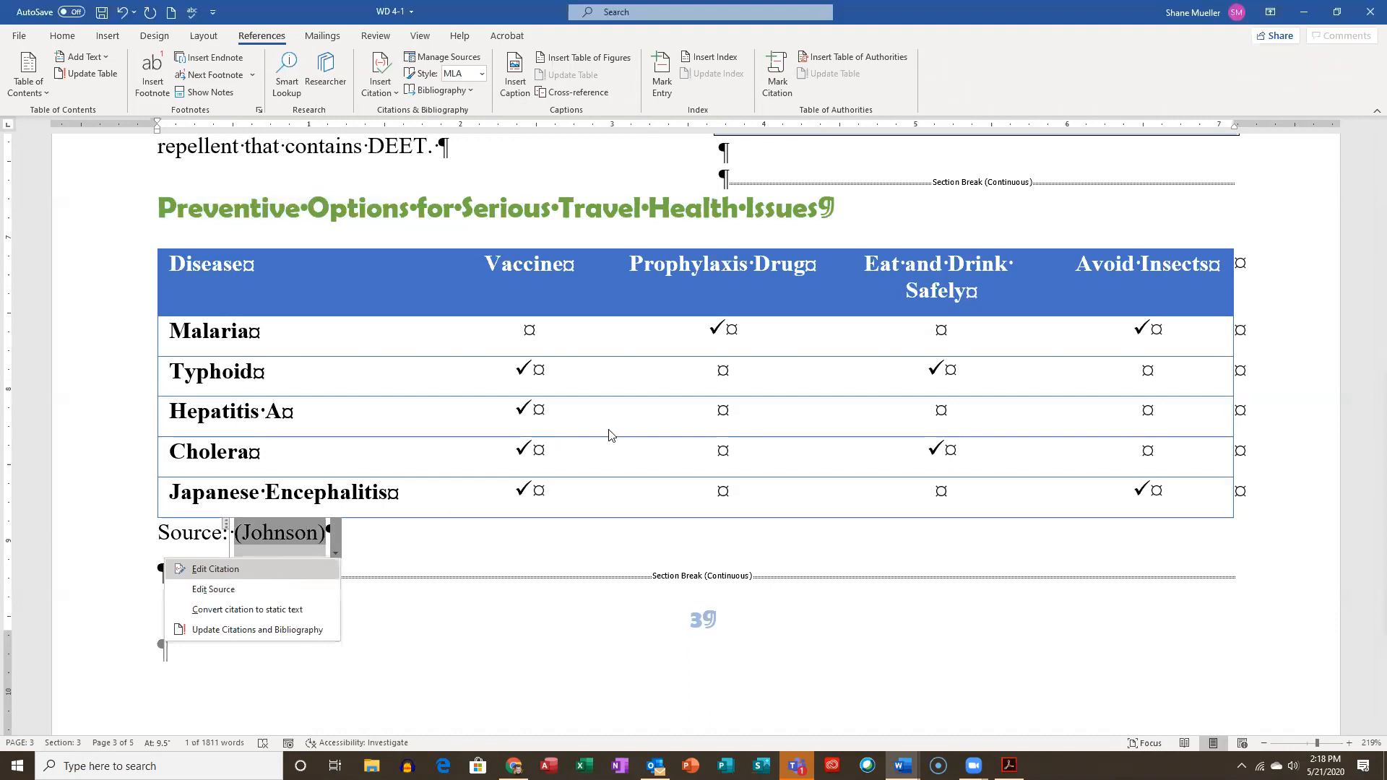
click(215, 570)
text(55)
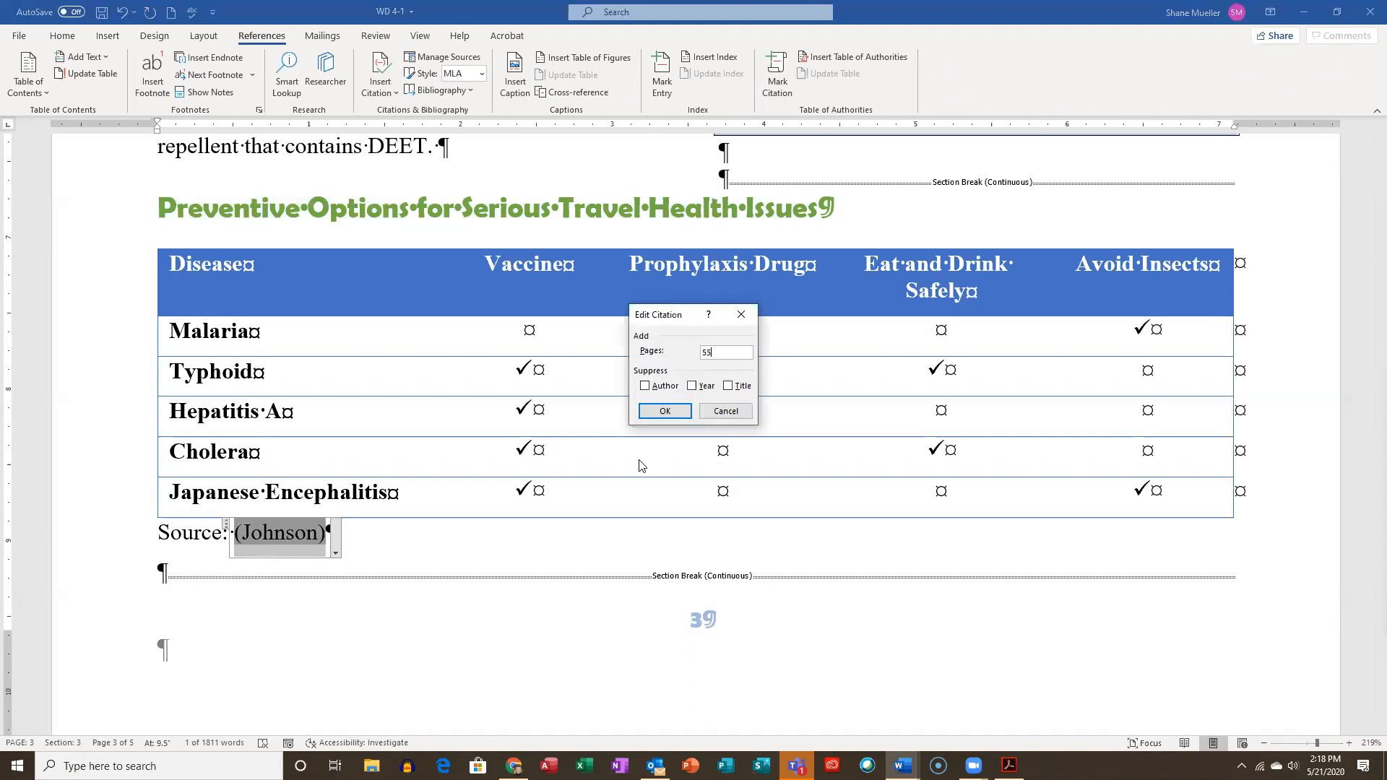
click(666, 407)
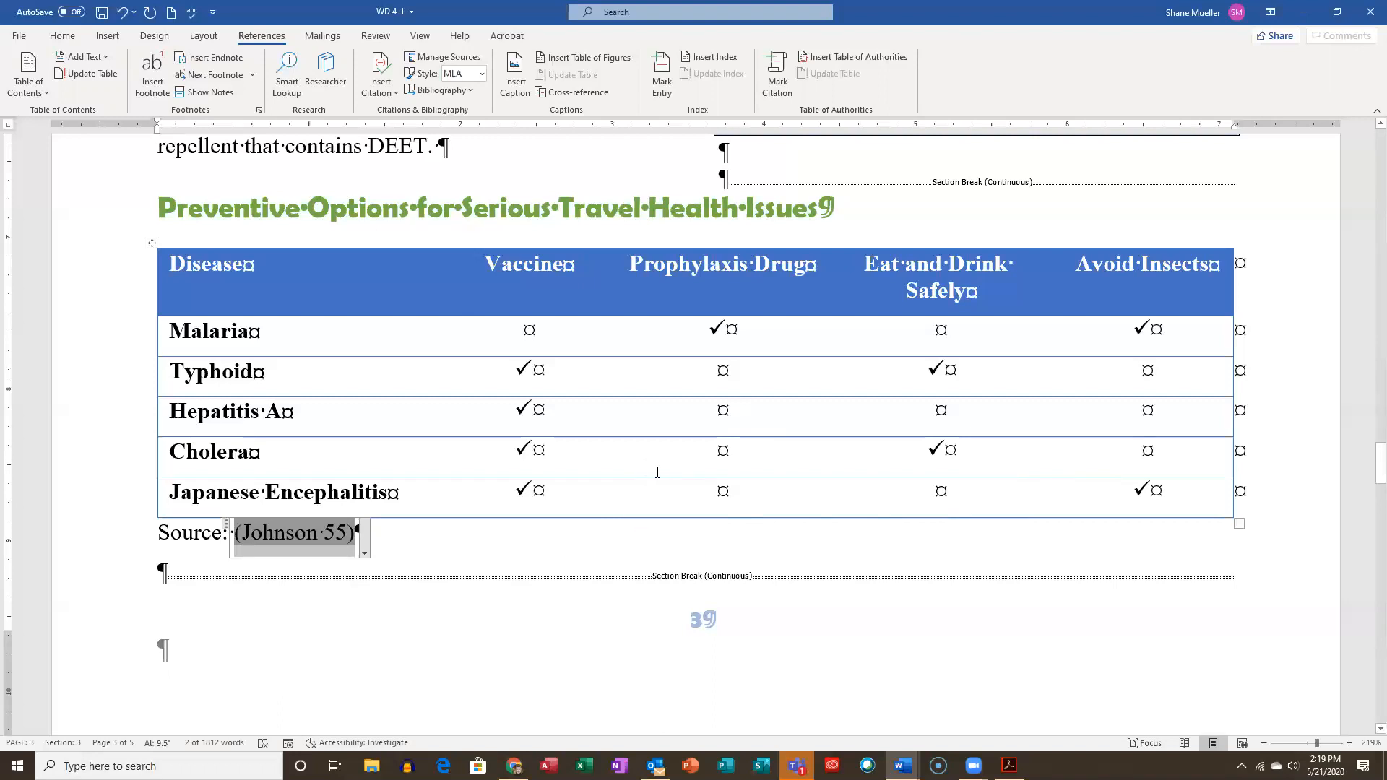
Delete the uncited source "My Adventures in Africa" (1995) from the document's current source list
scroll(665, 477, down, 5)
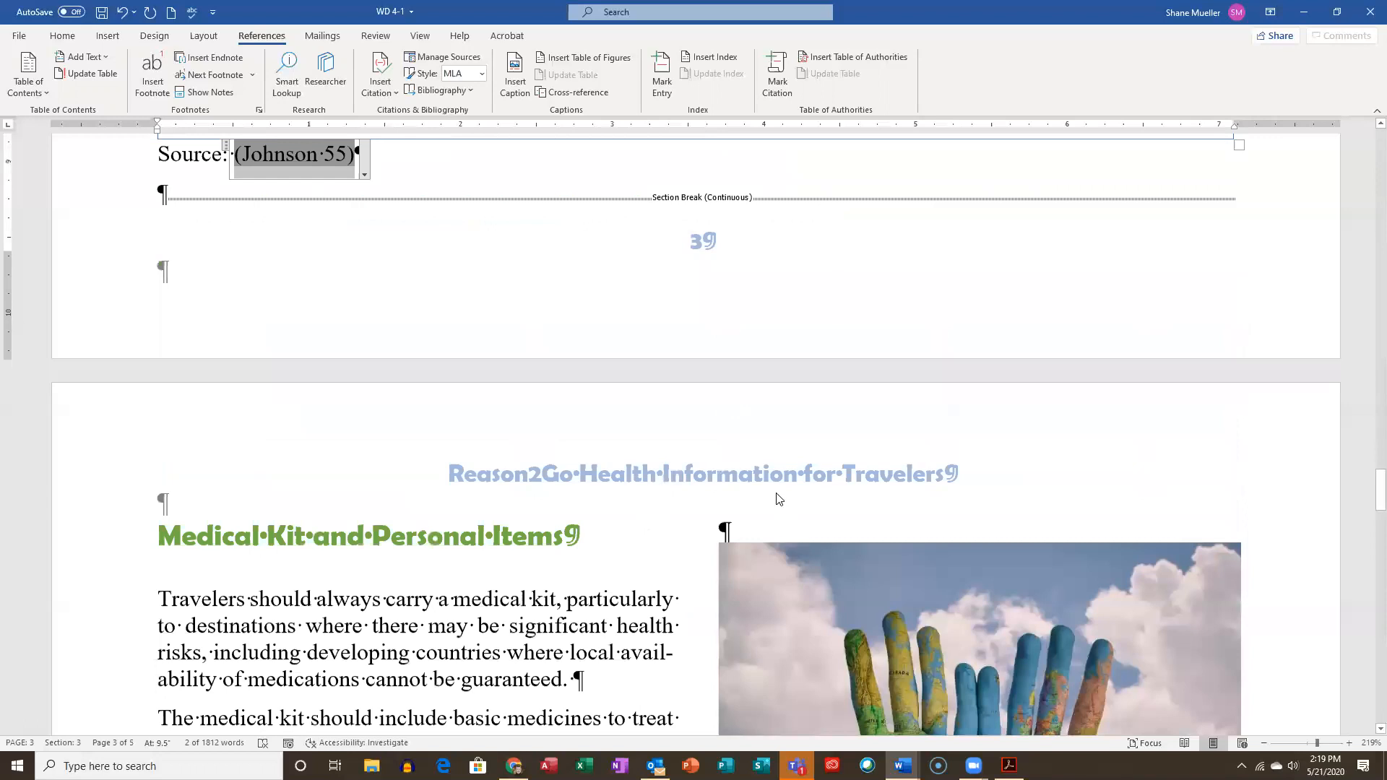
scroll(782, 493, up, 6)
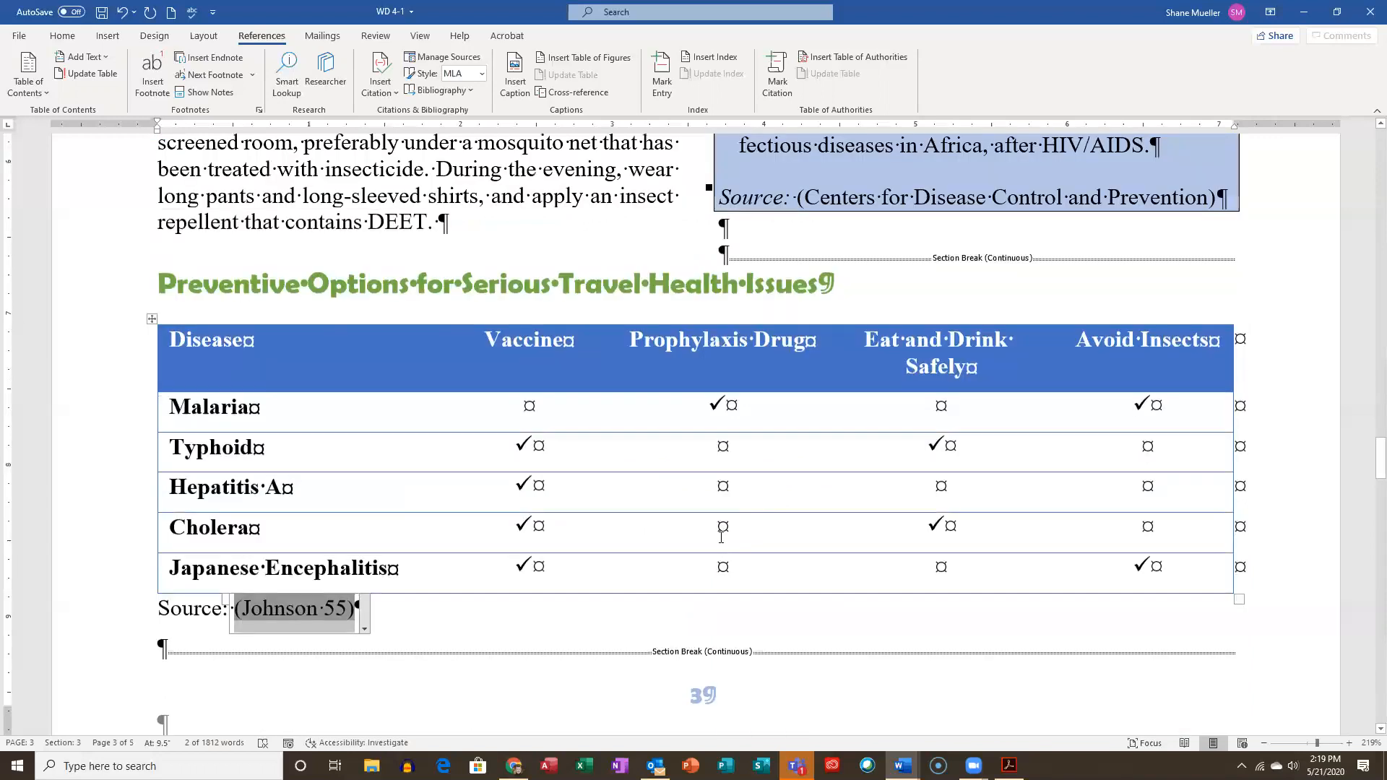
scroll(679, 517, down, 3)
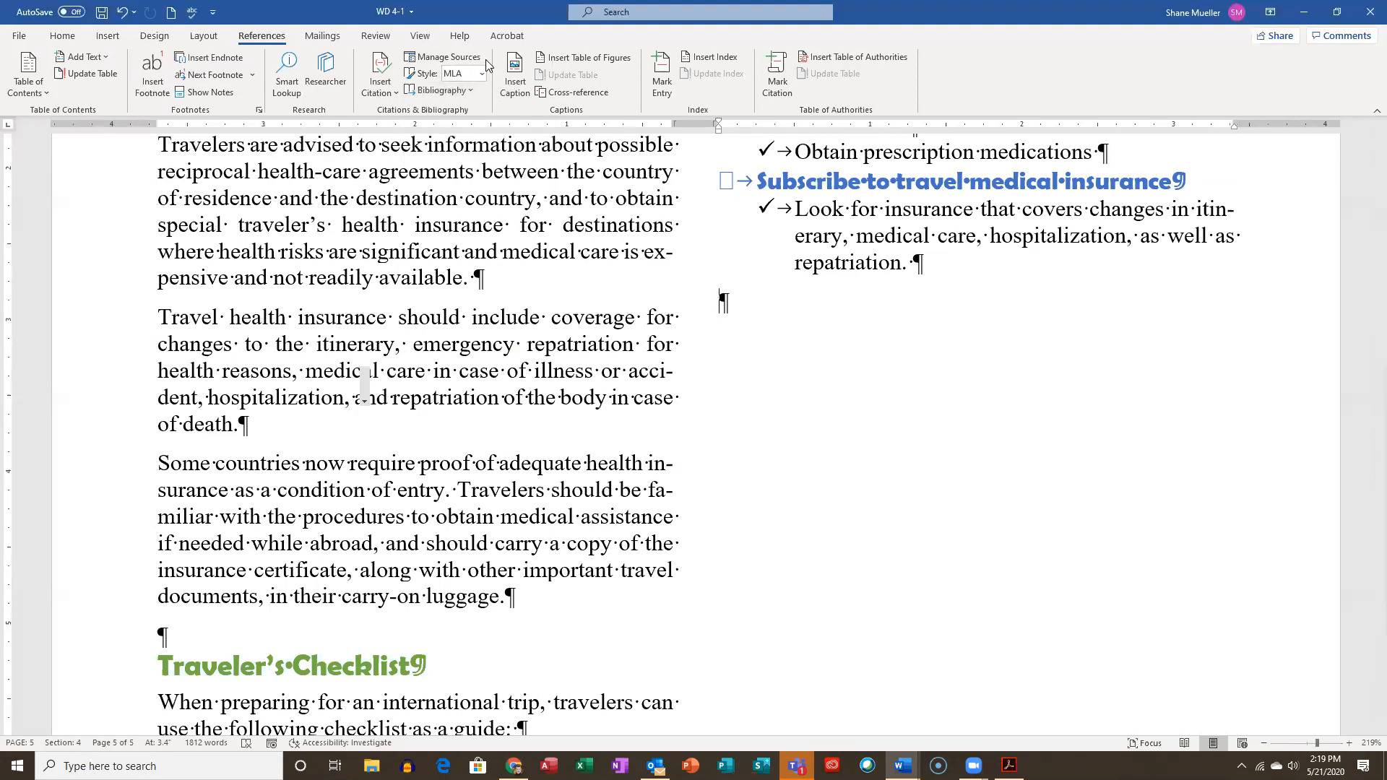
click(457, 67)
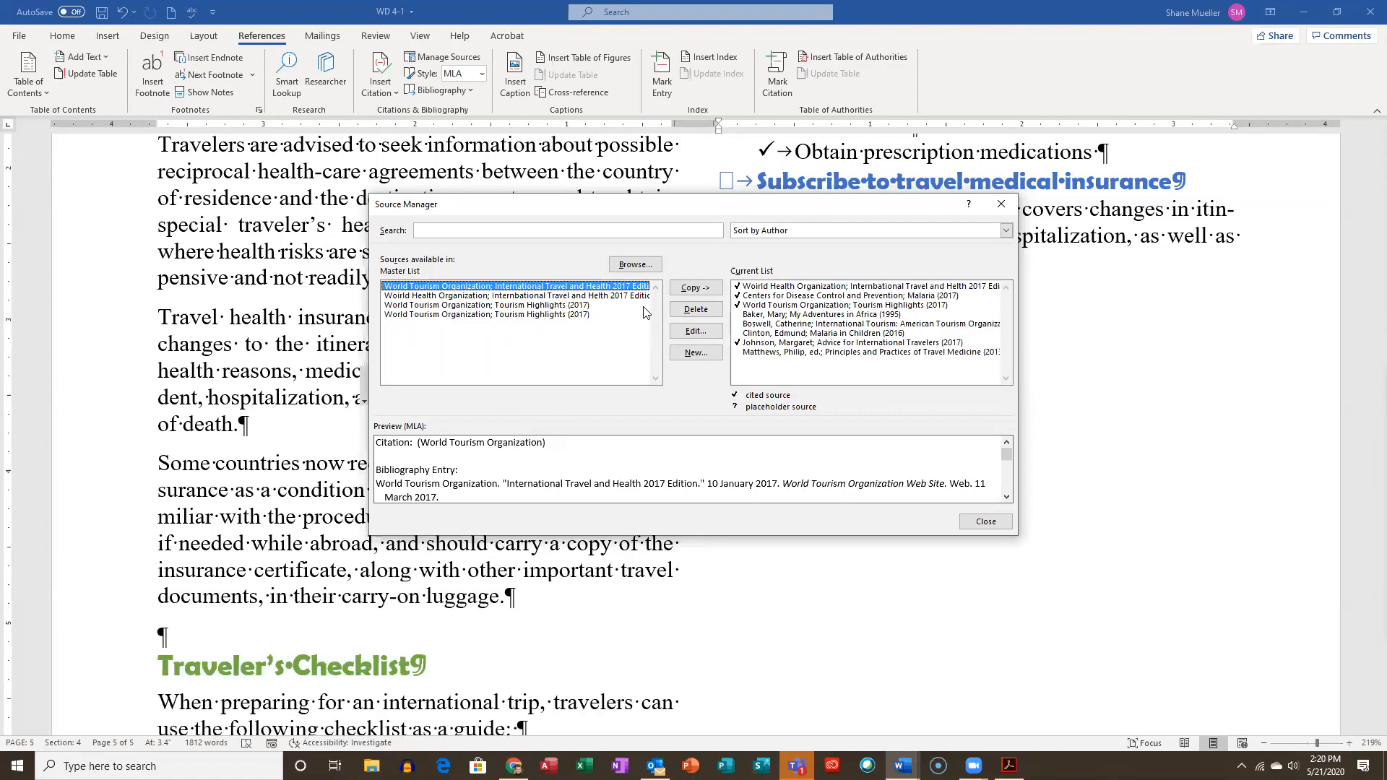
click(836, 315)
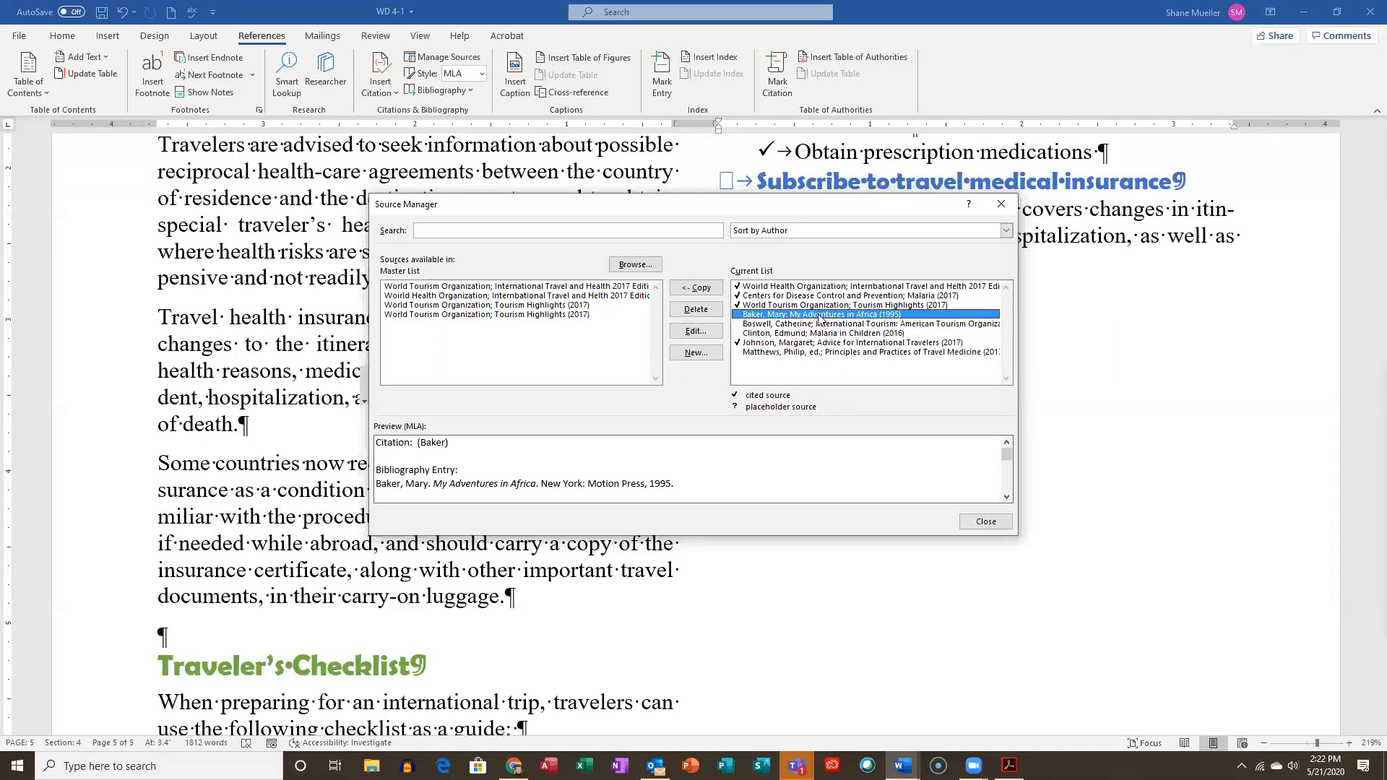
click(699, 309)
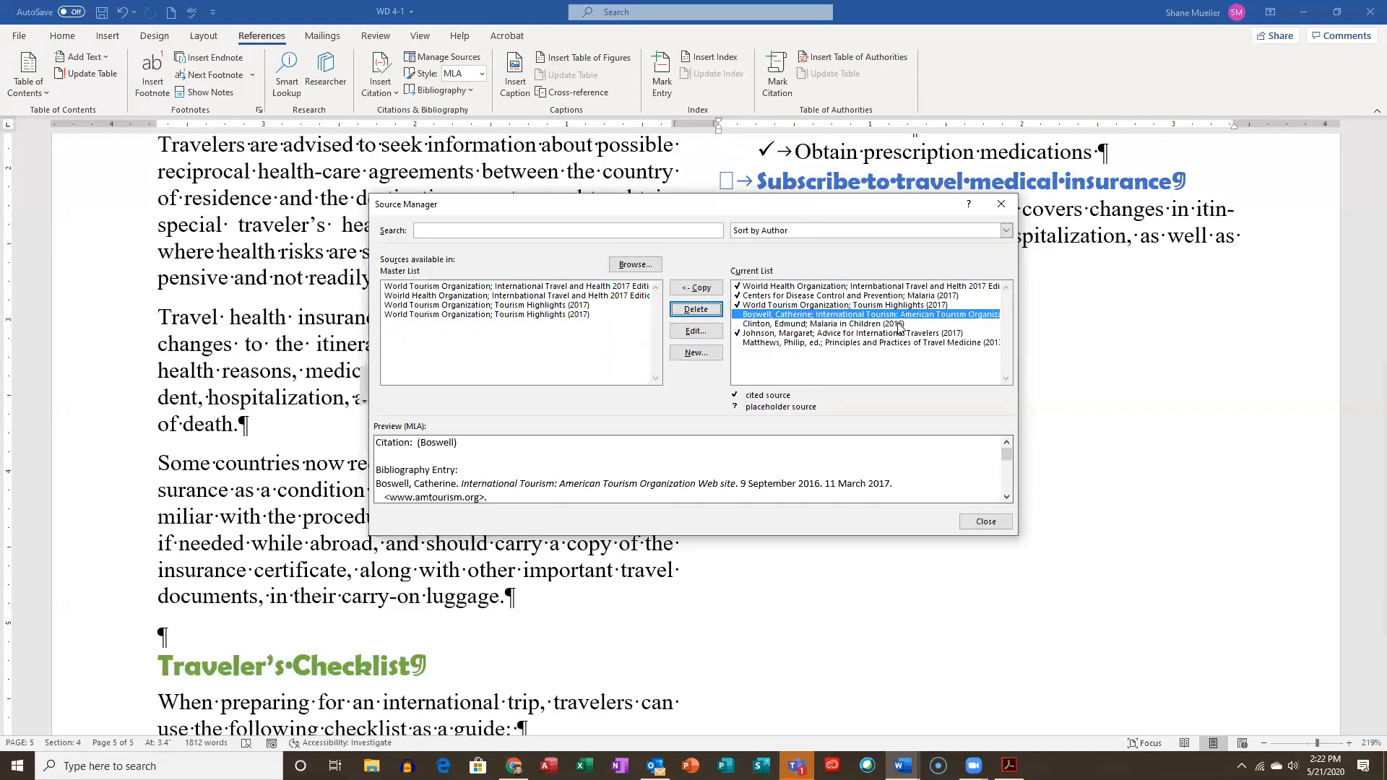
click(985, 521)
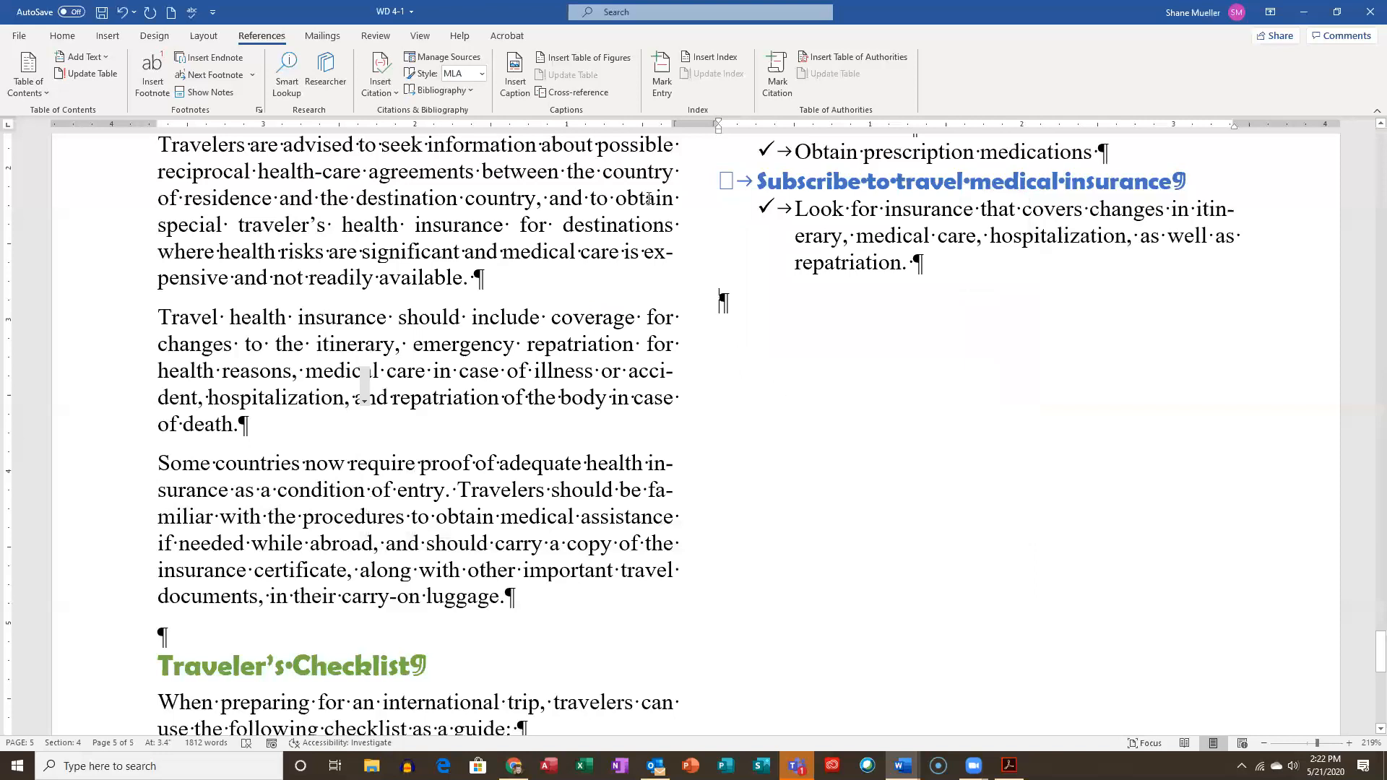
Insert a bibliography in the built-in References format after the travel medical insurance checklist on the last page and look it over
click(466, 92)
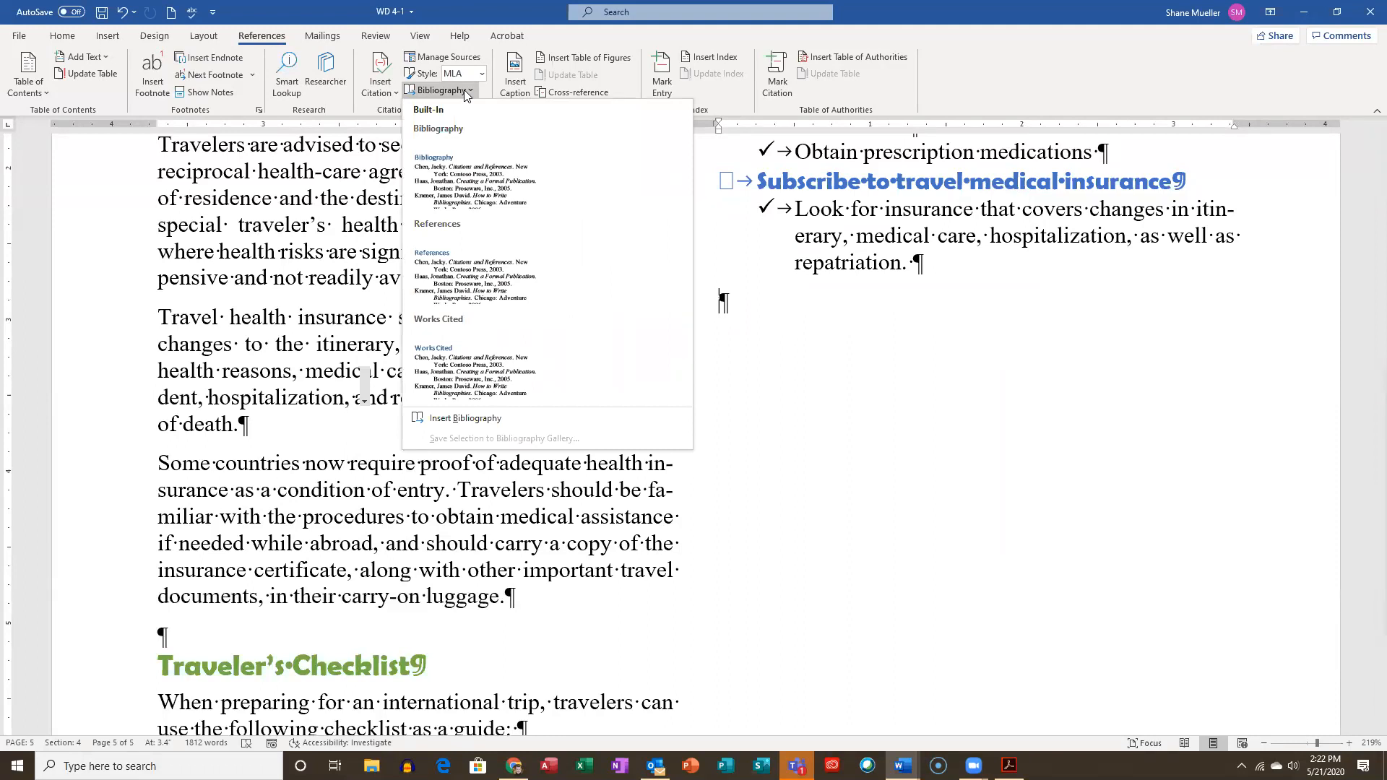
click(453, 262)
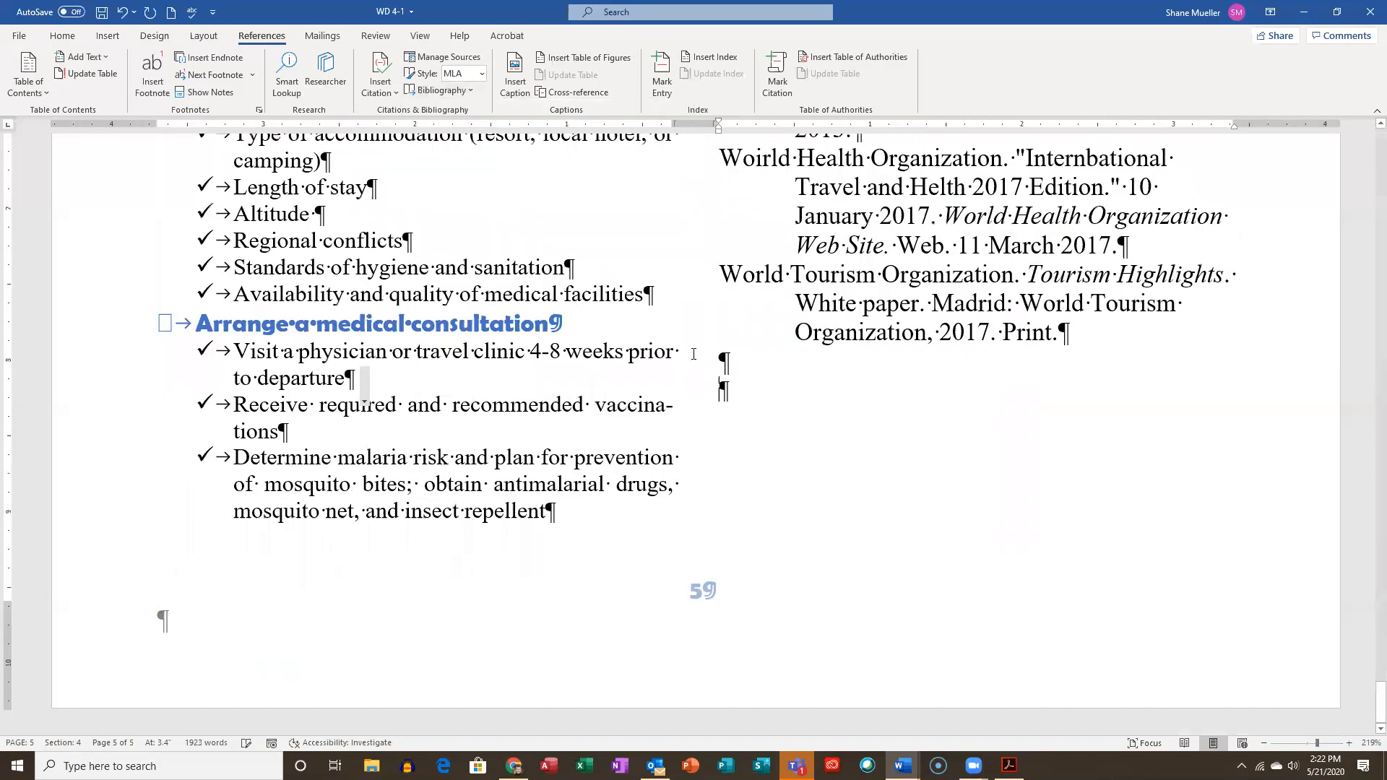
scroll(919, 429, up, 8)
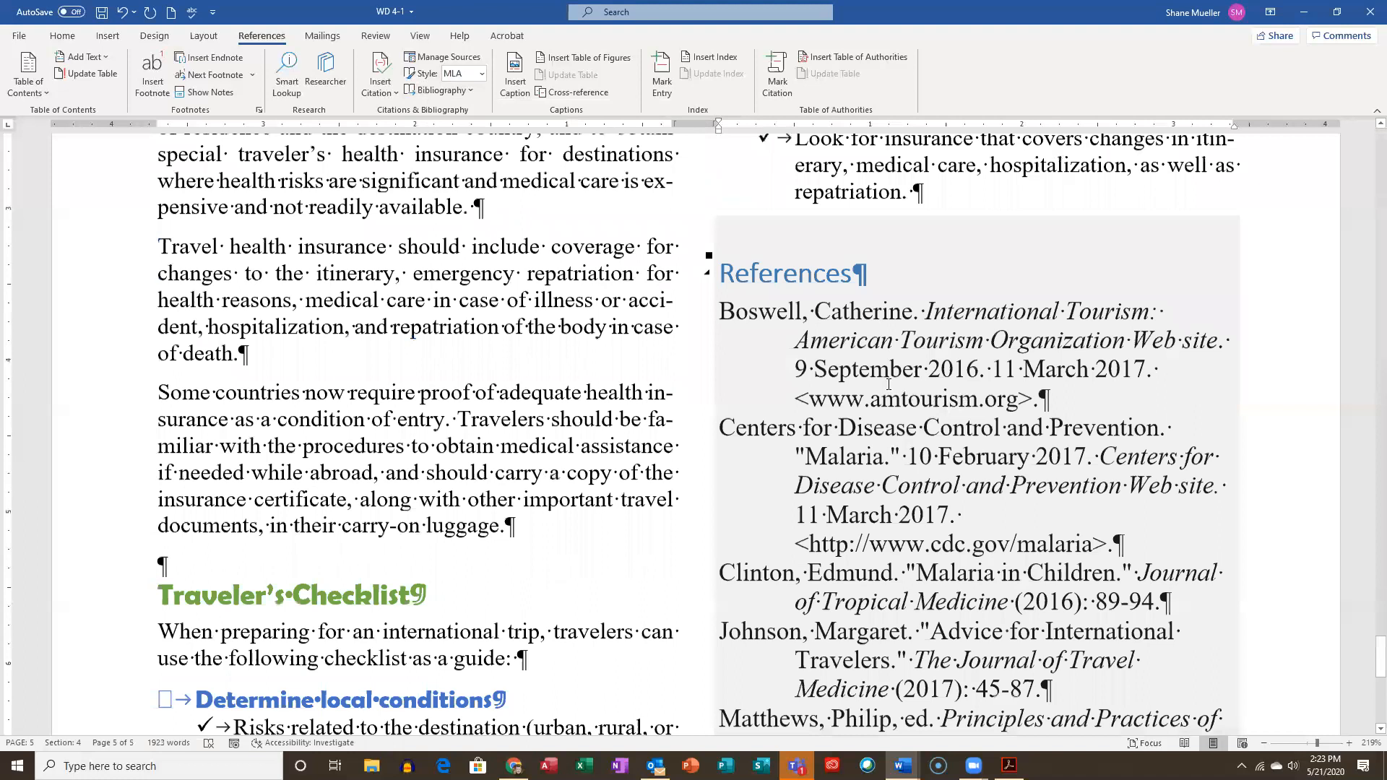
scroll(888, 384, down, 3)
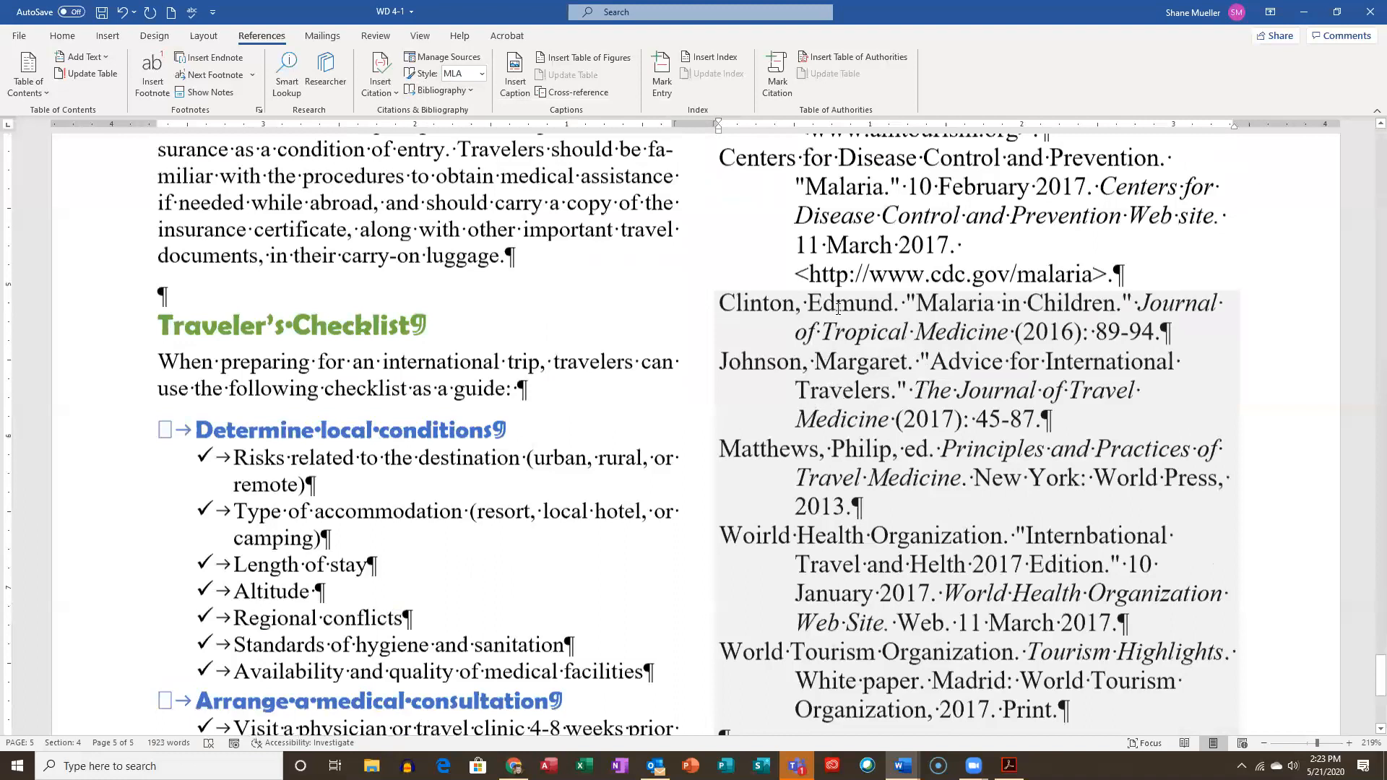
scroll(845, 307, up, 4)
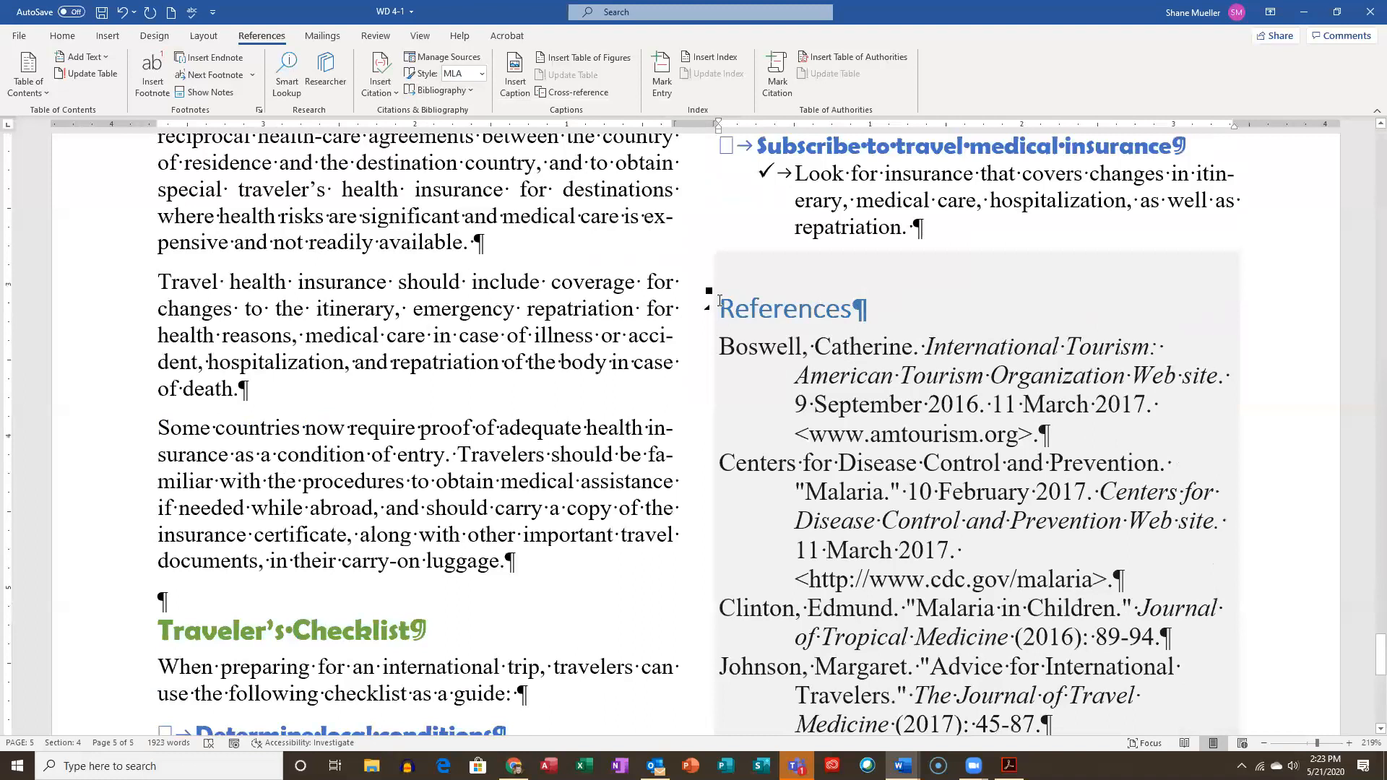
Format the "References" heading in Berlin Sans FB Demi, 11 point, with a green font color
double_click(817, 333)
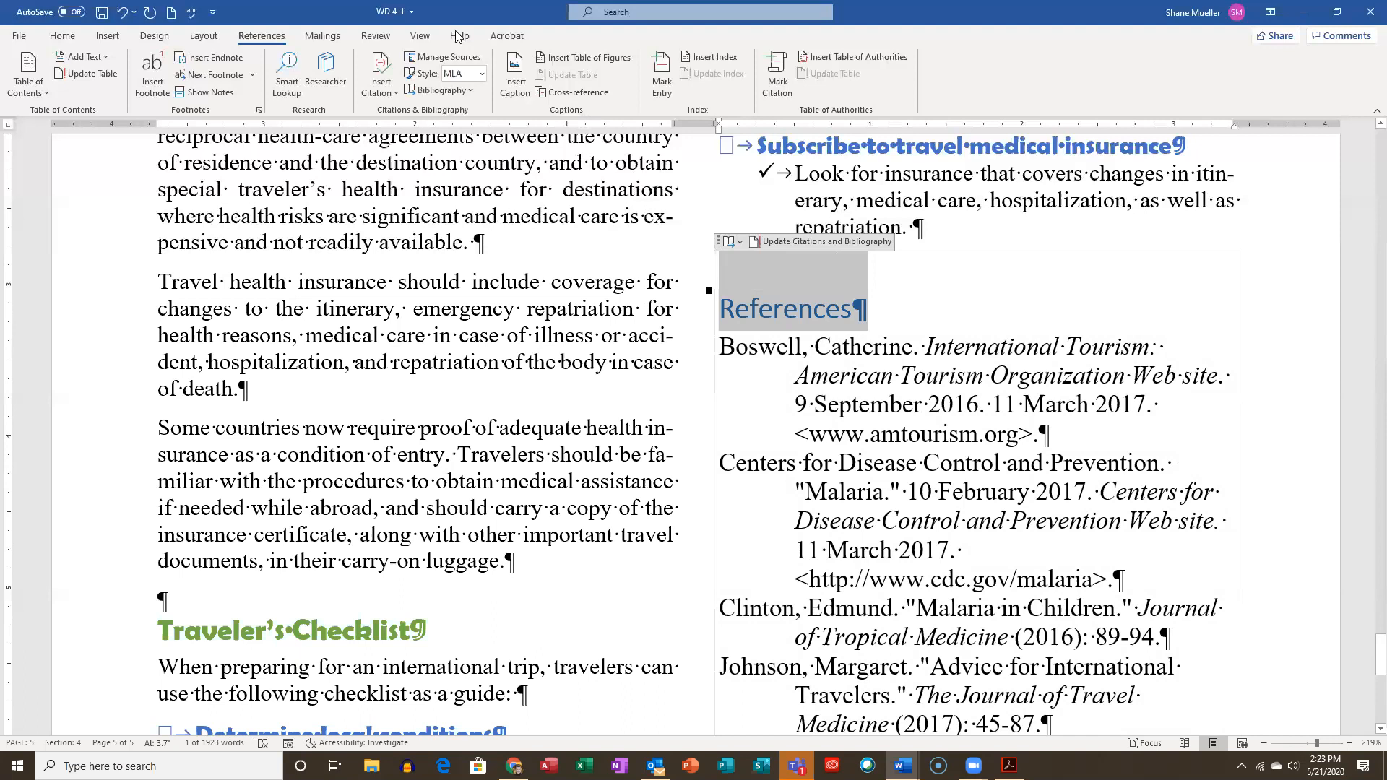
click(64, 36)
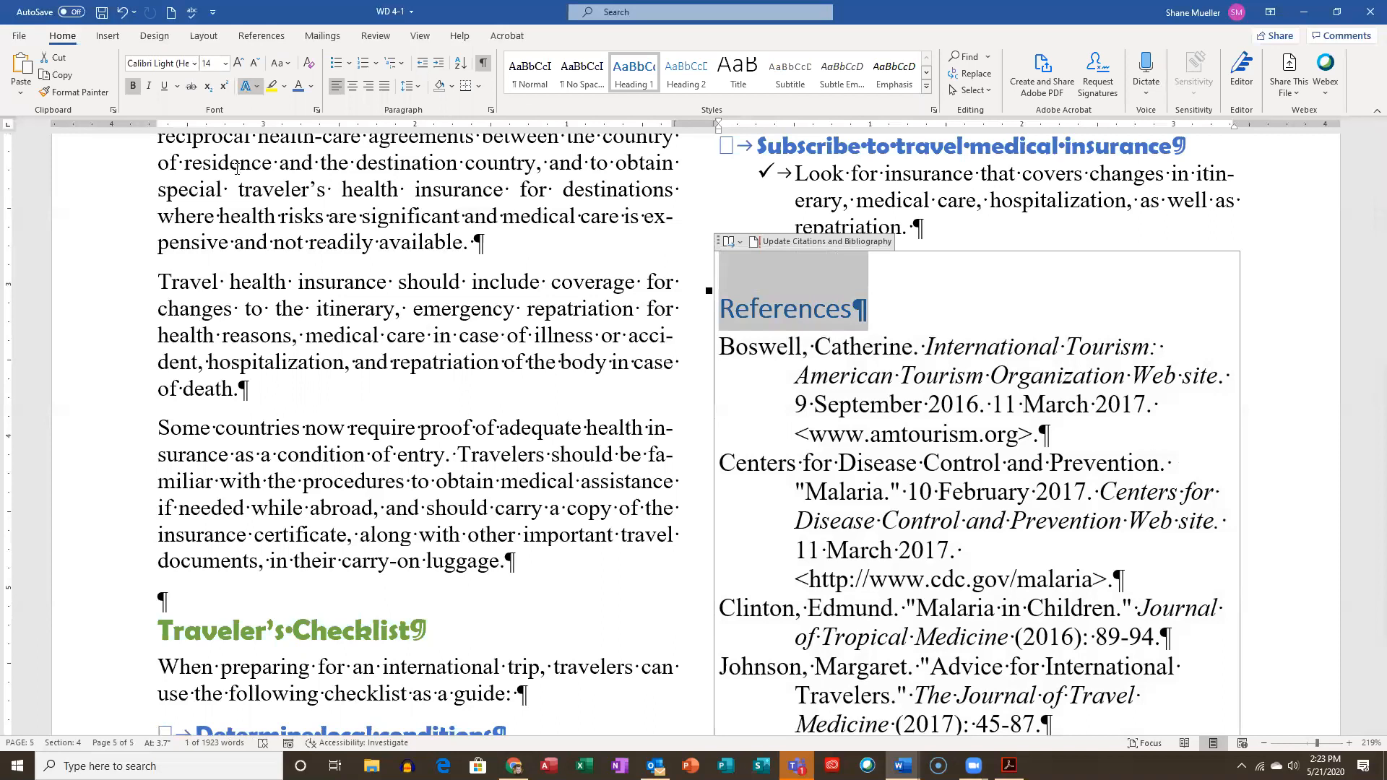
click(174, 141)
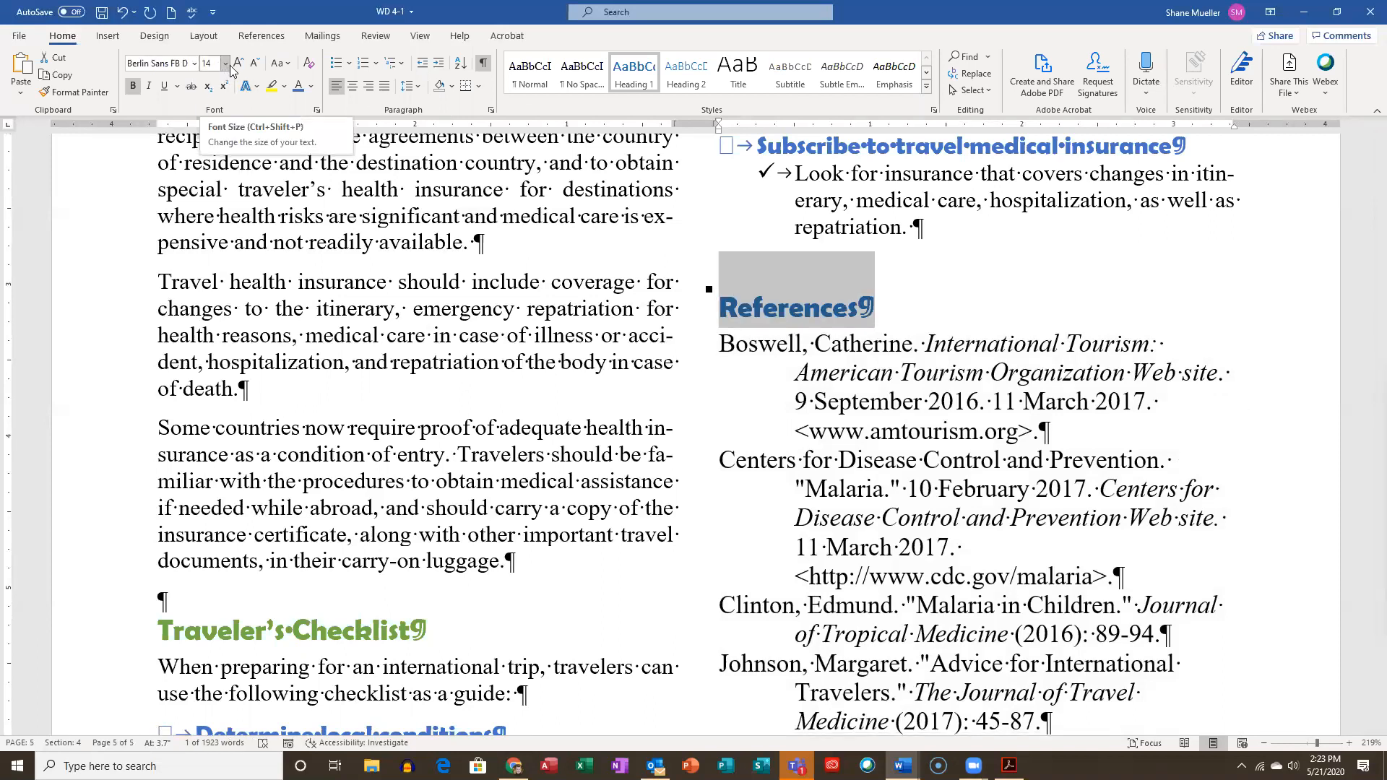
click(225, 63)
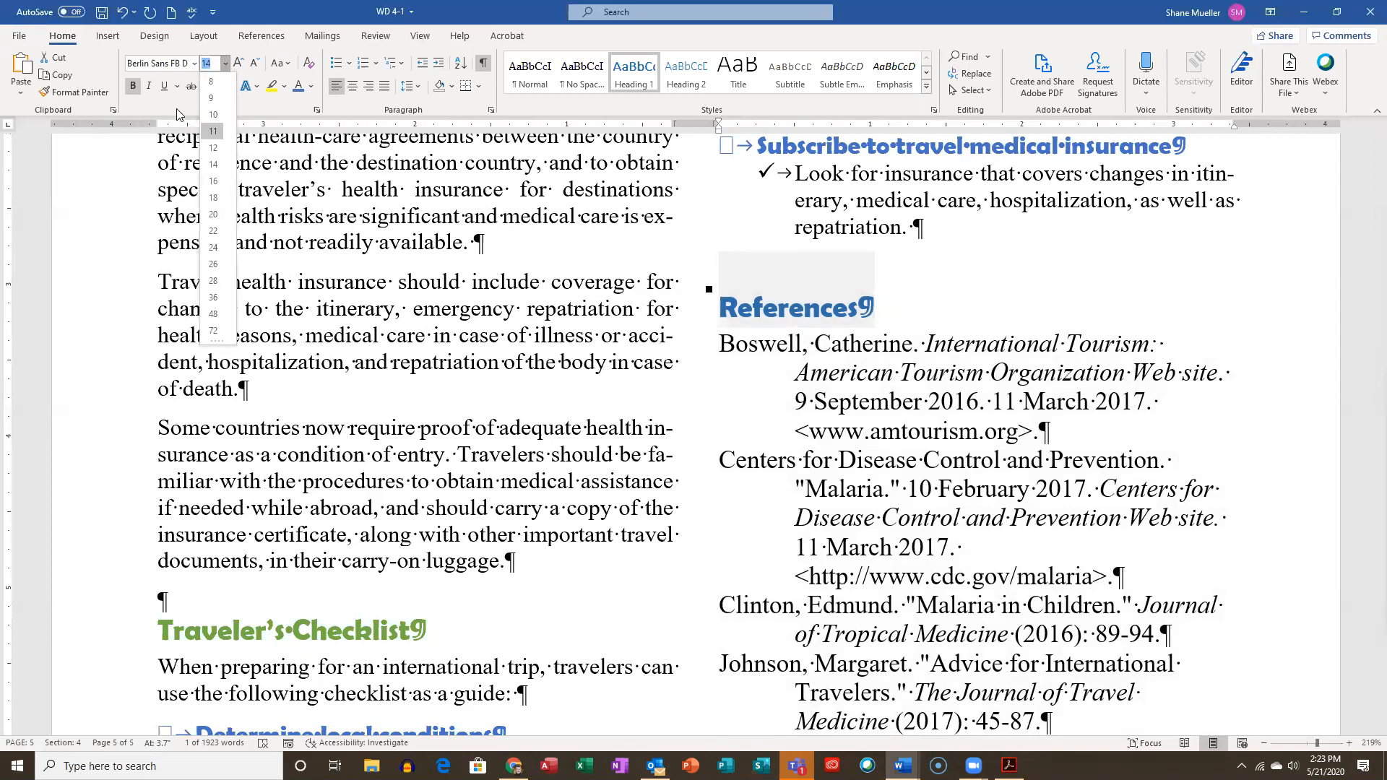
click(214, 130)
click(311, 86)
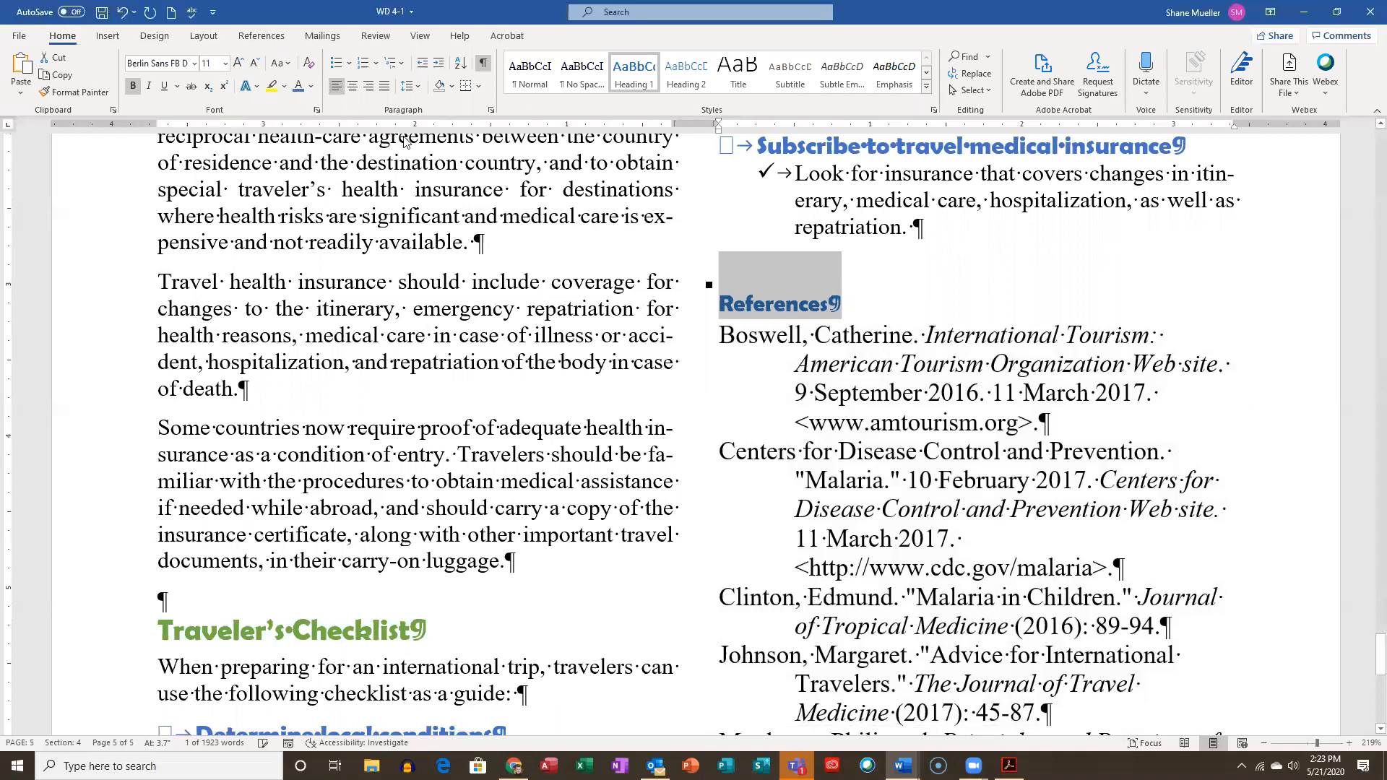
click(409, 147)
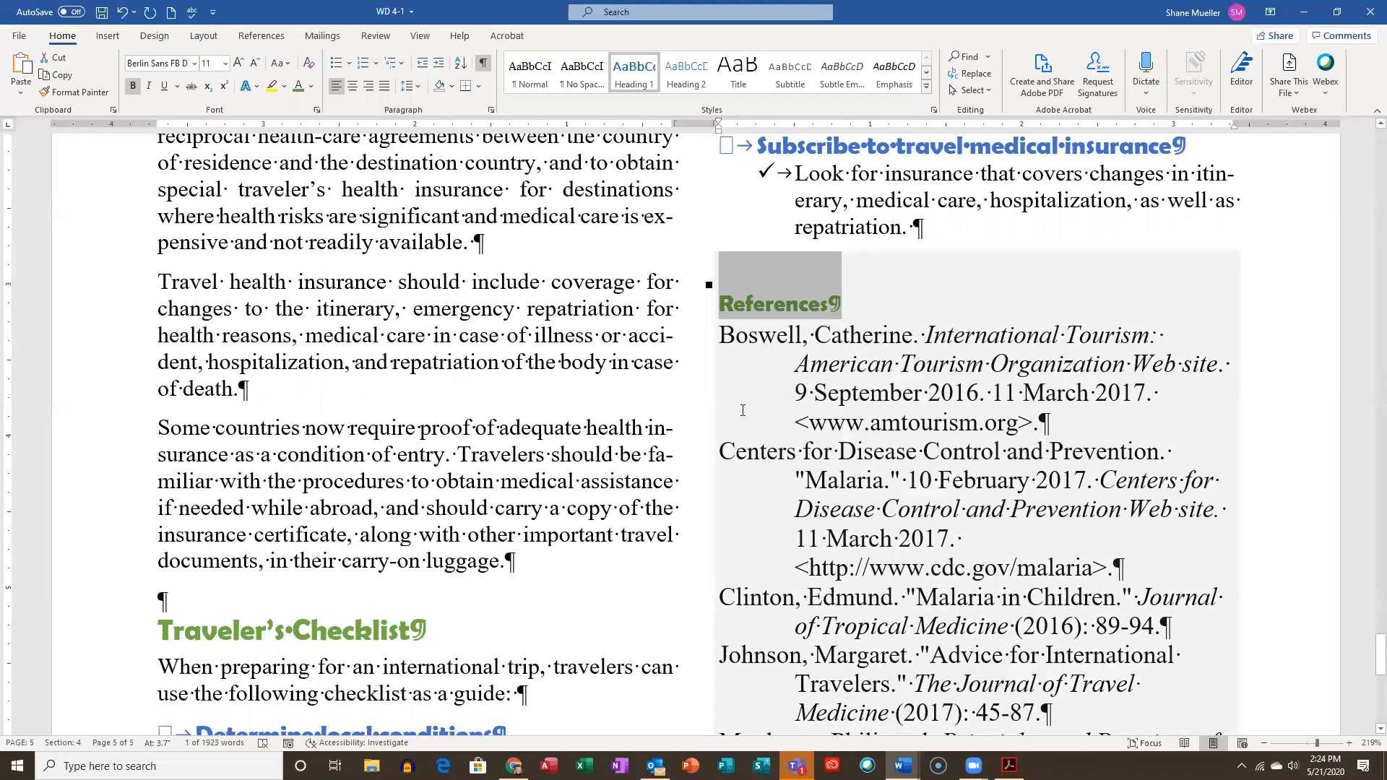
Review all newsletter pages in a multiple-page view and save the document
scroll(710, 472, down, 10)
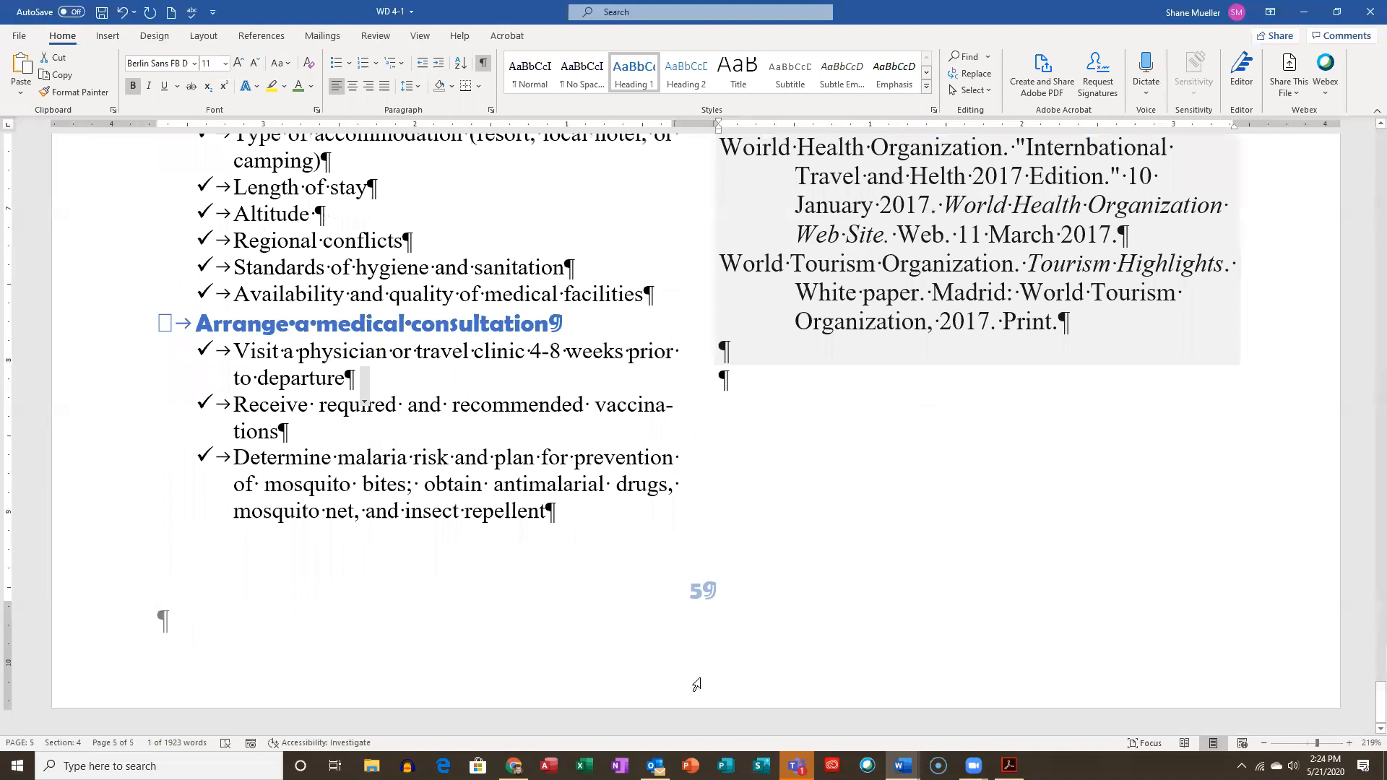
scroll(679, 387, up, 10)
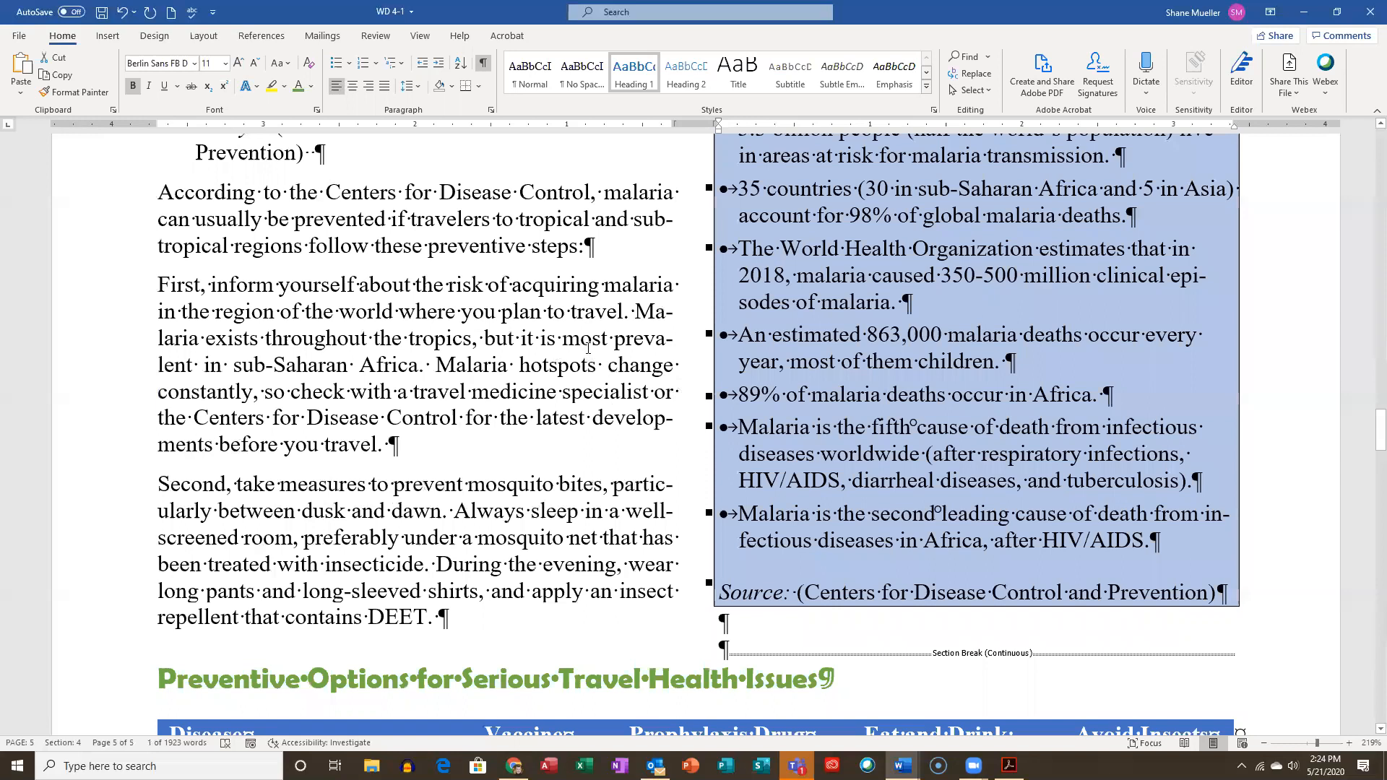
key(ctrl+Home)
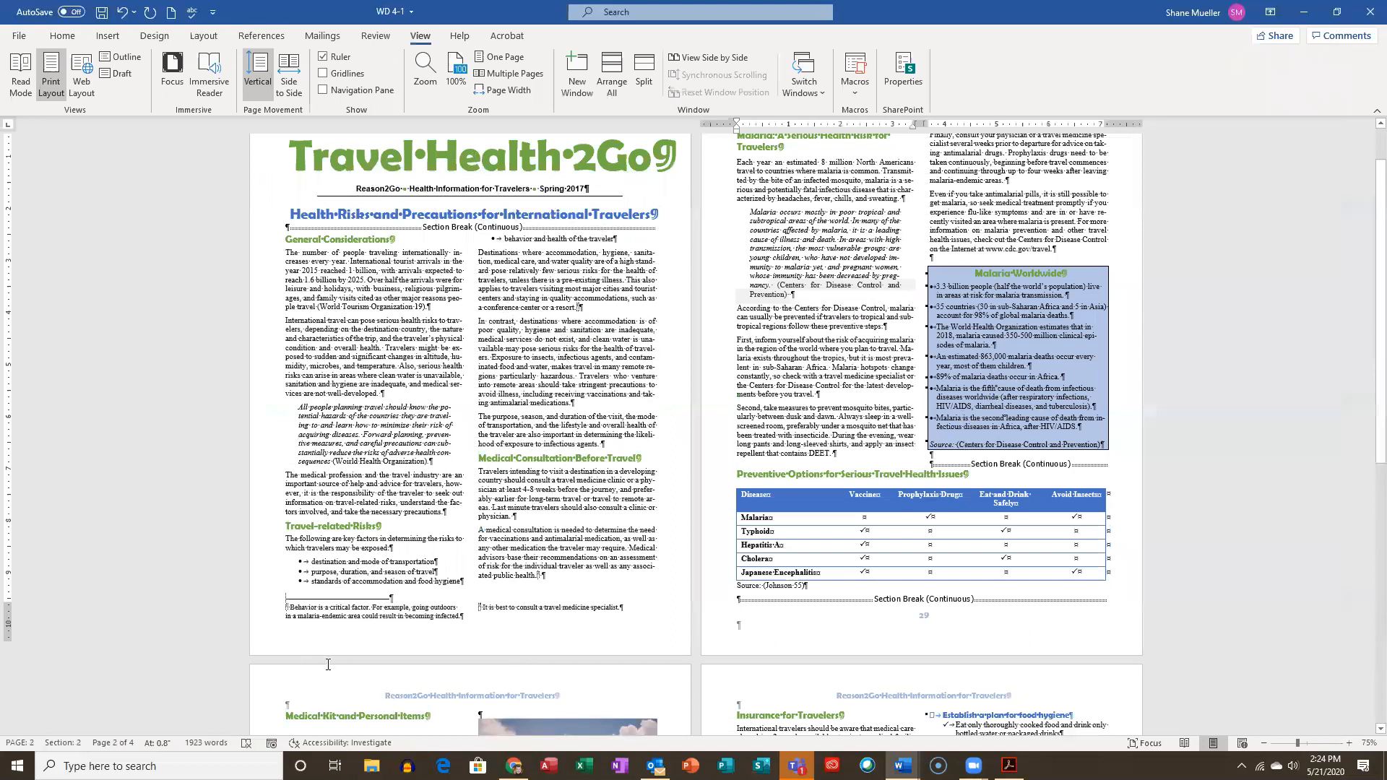
scroll(327, 664, down, 7)
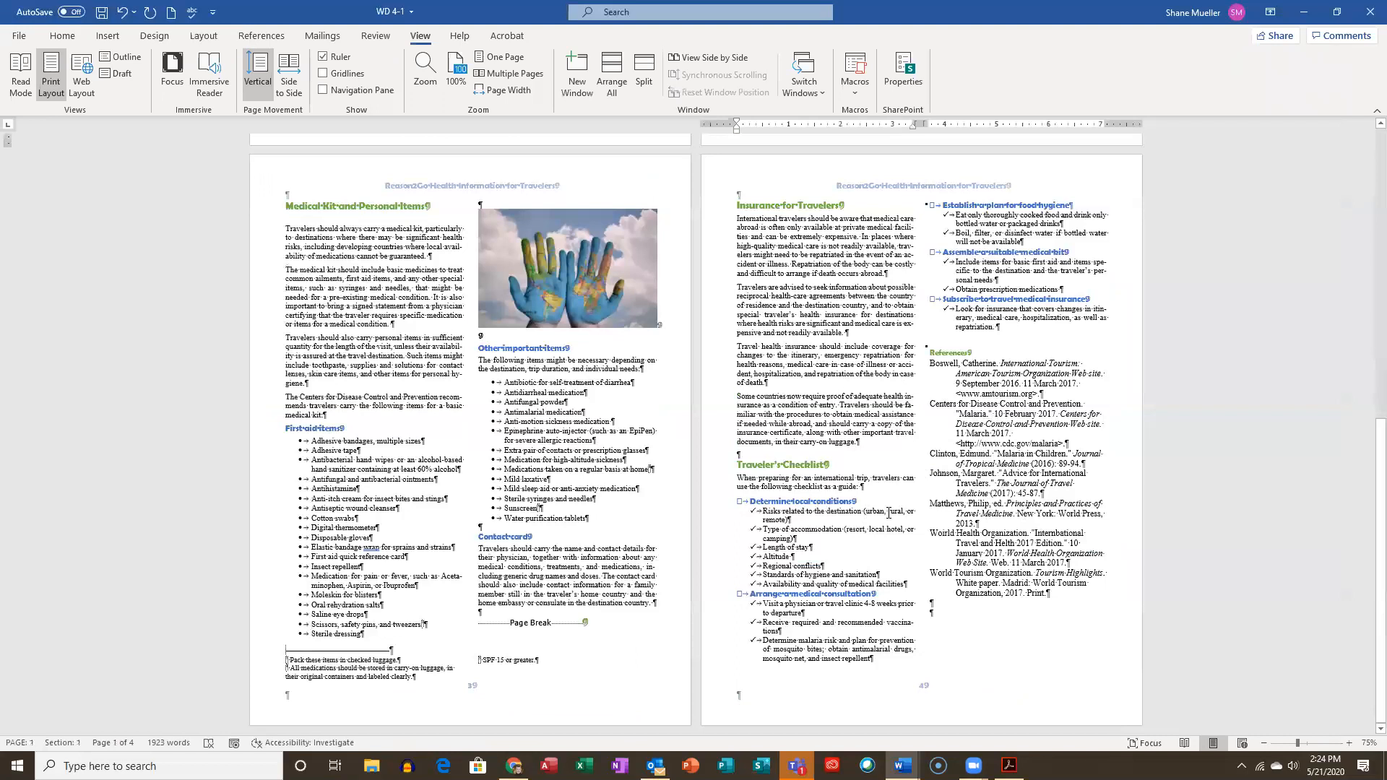
key(ctrl+Page_Down)
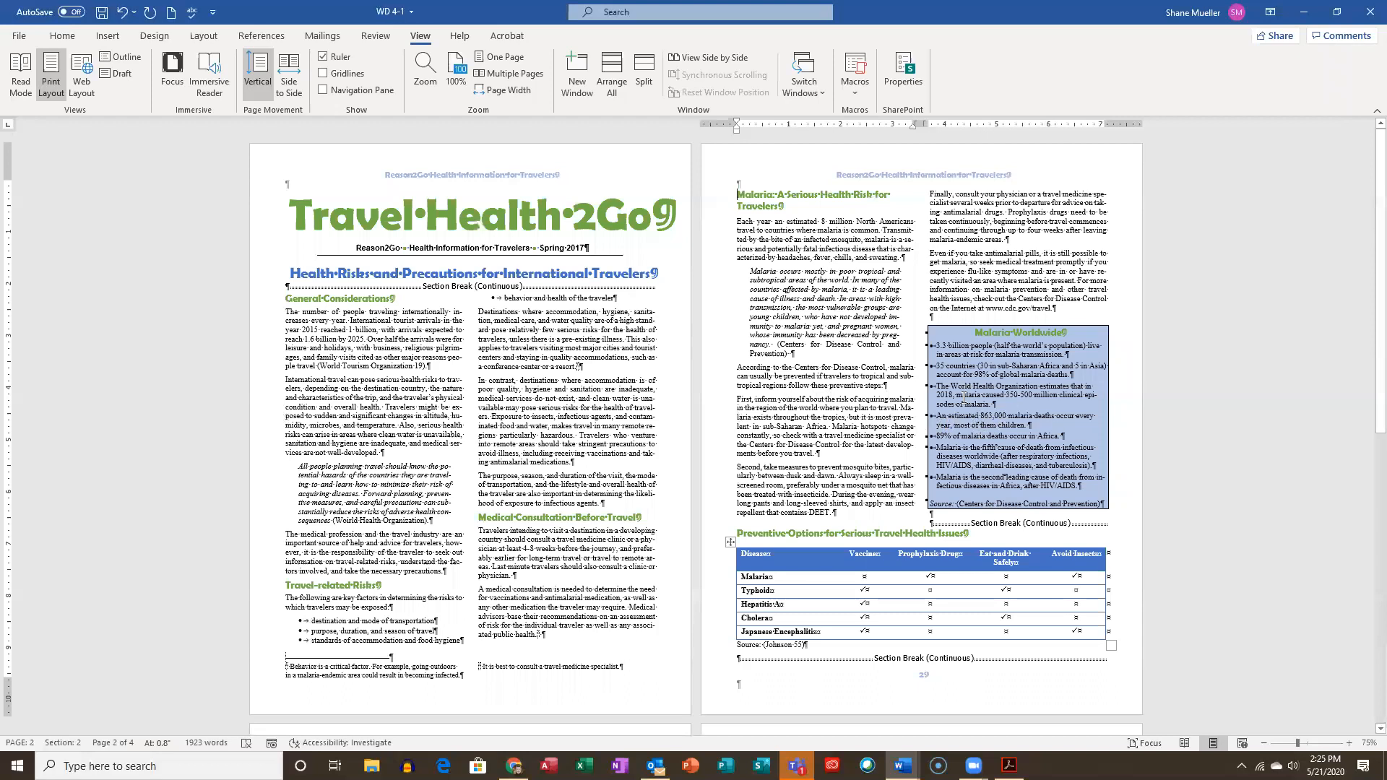
scroll(1019, 410, down, 8)
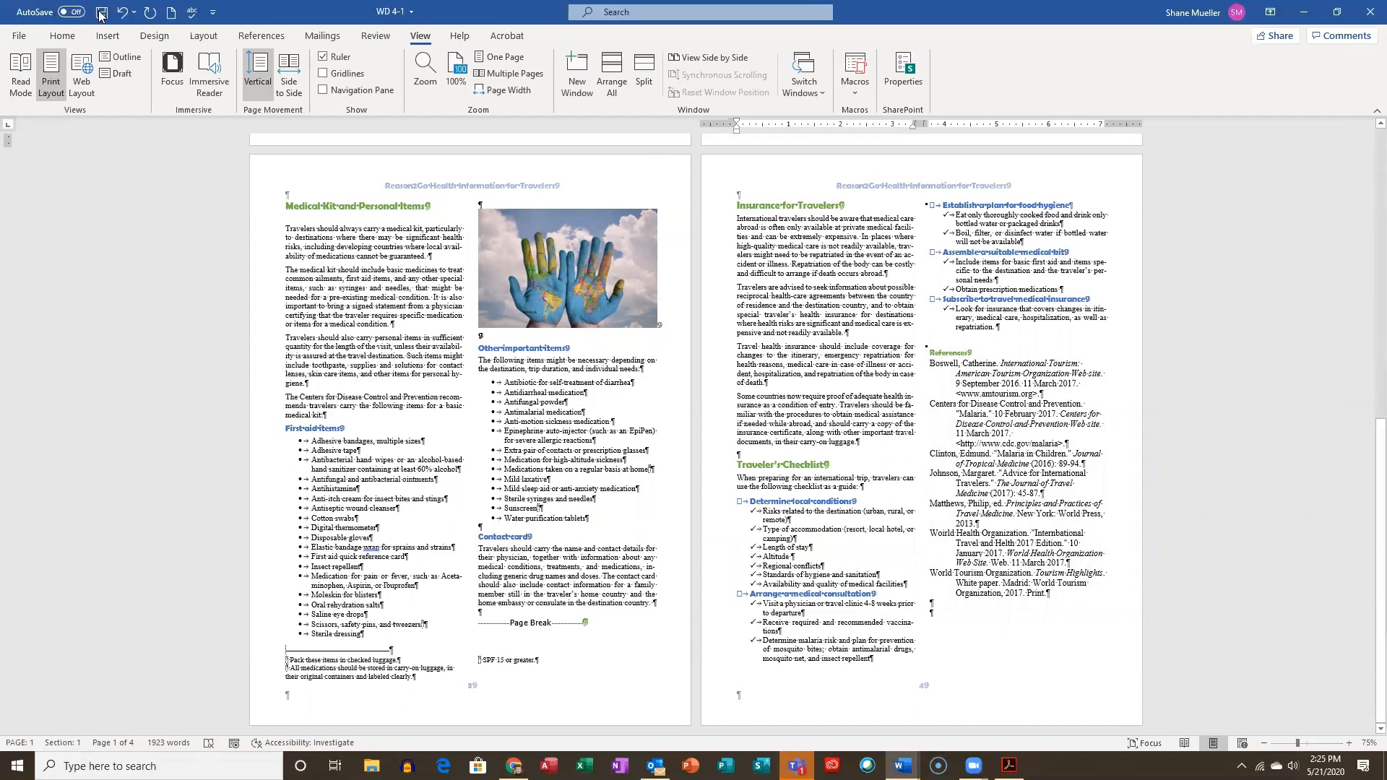
key(ctrl+s)
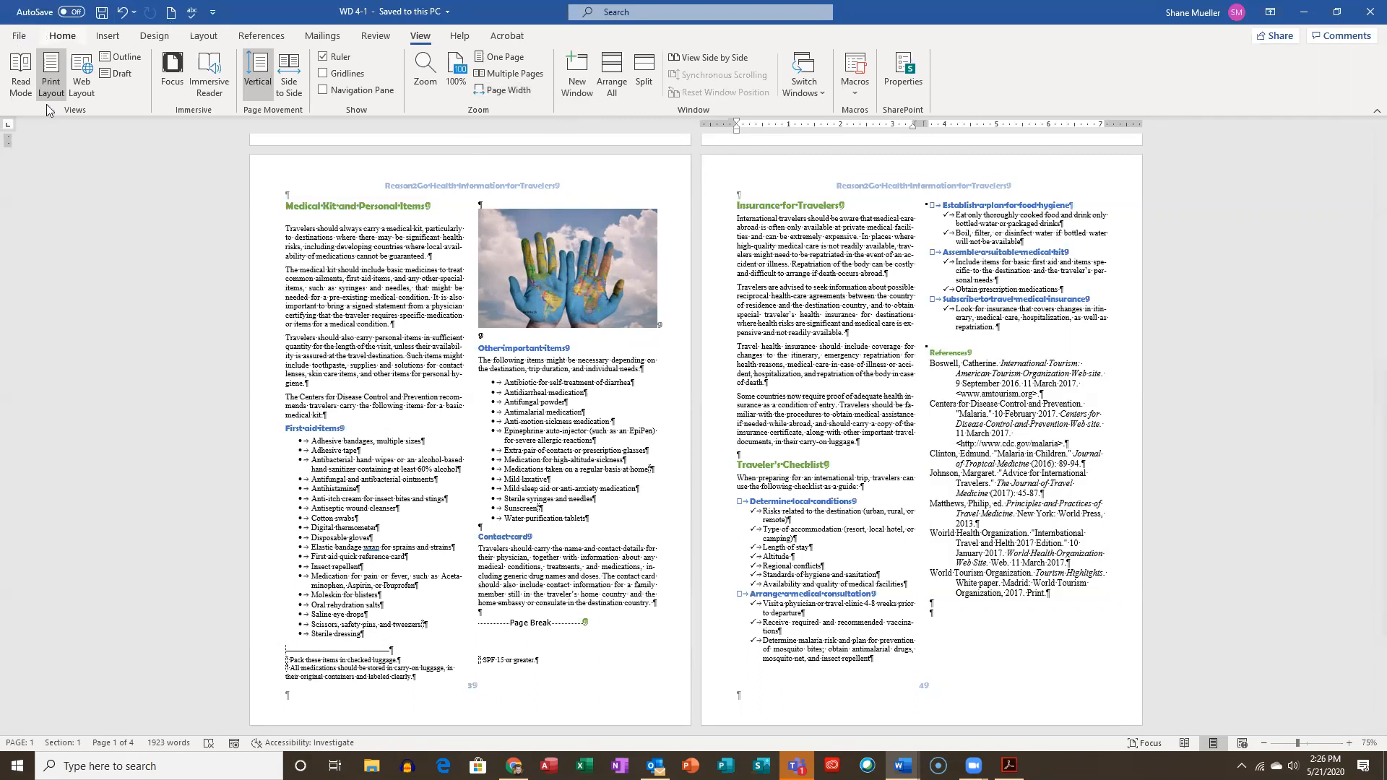
Bring up the banquet menu document WD 4-3 and go to its first page
key(alt+f)
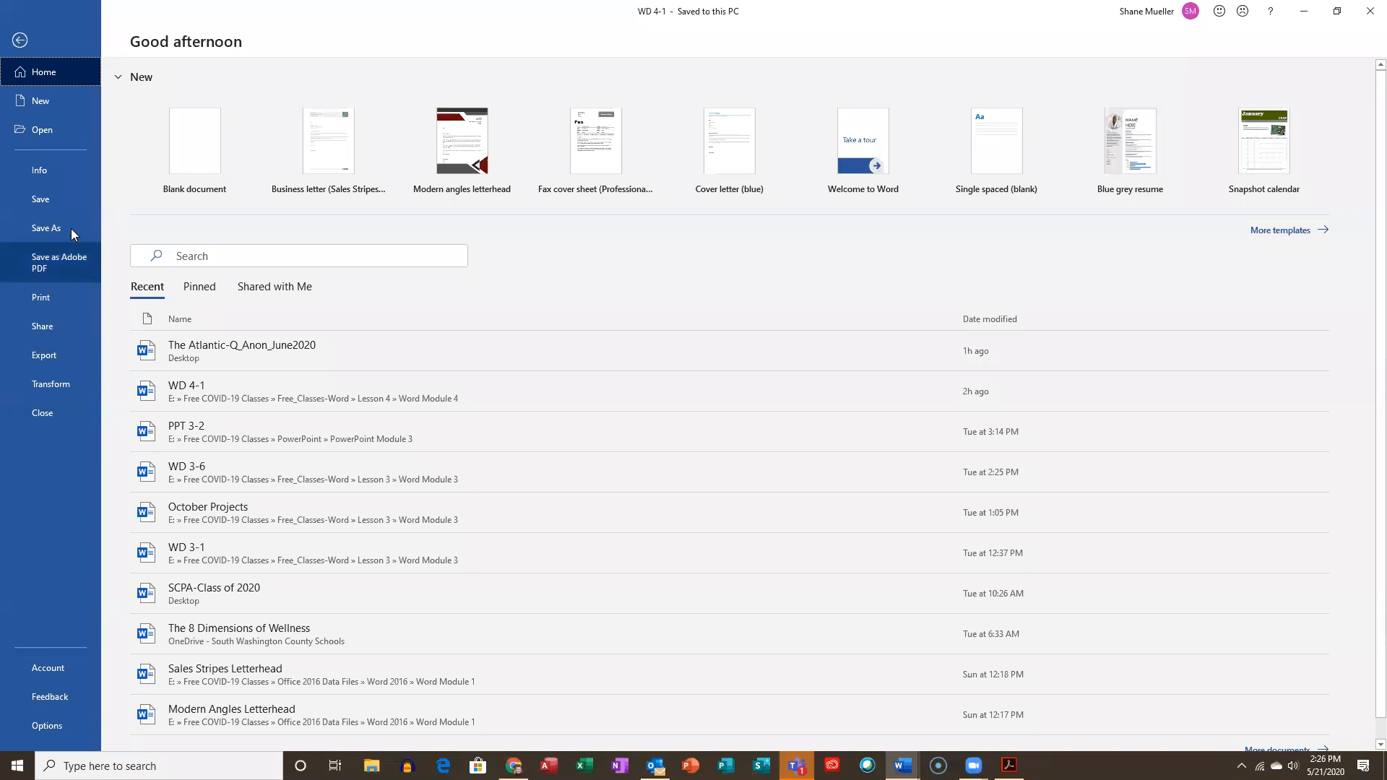
click(59, 139)
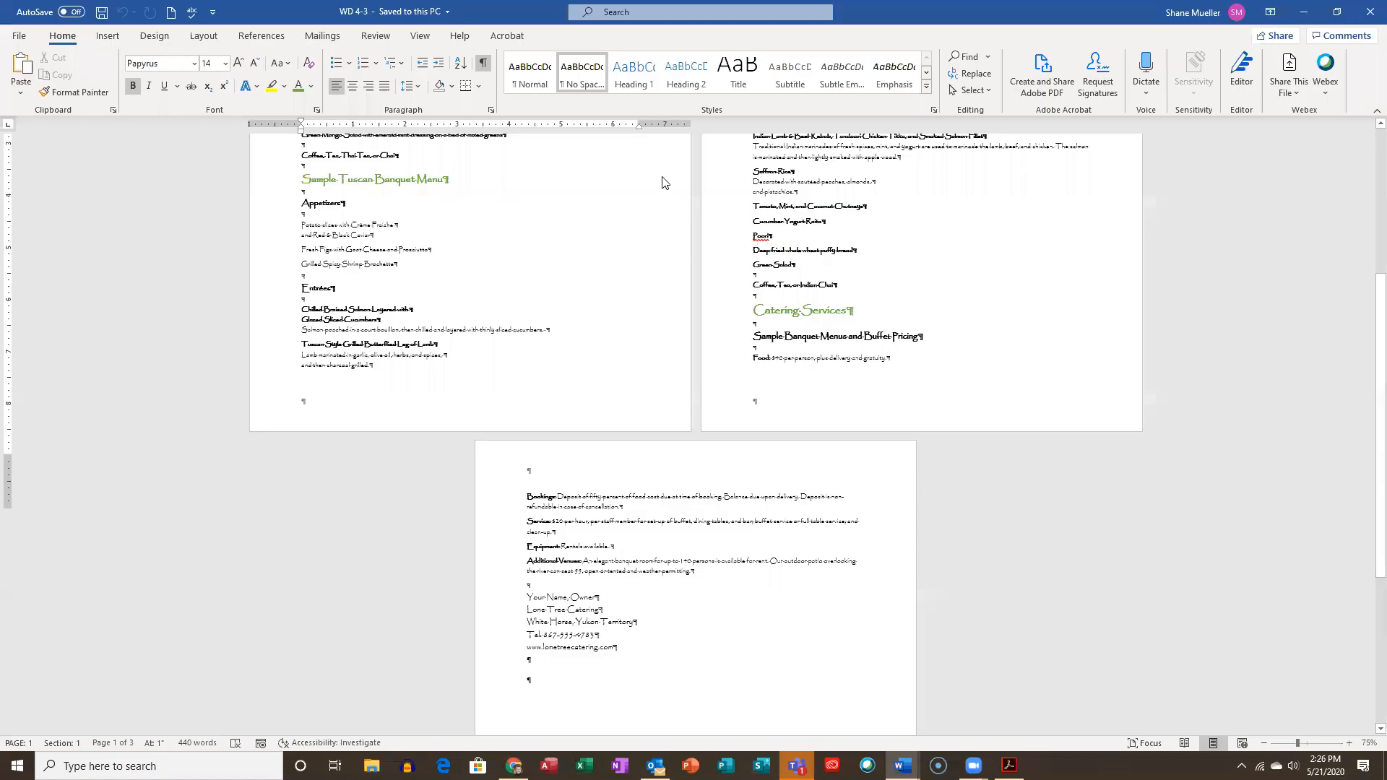
scroll(665, 182, up, 4)
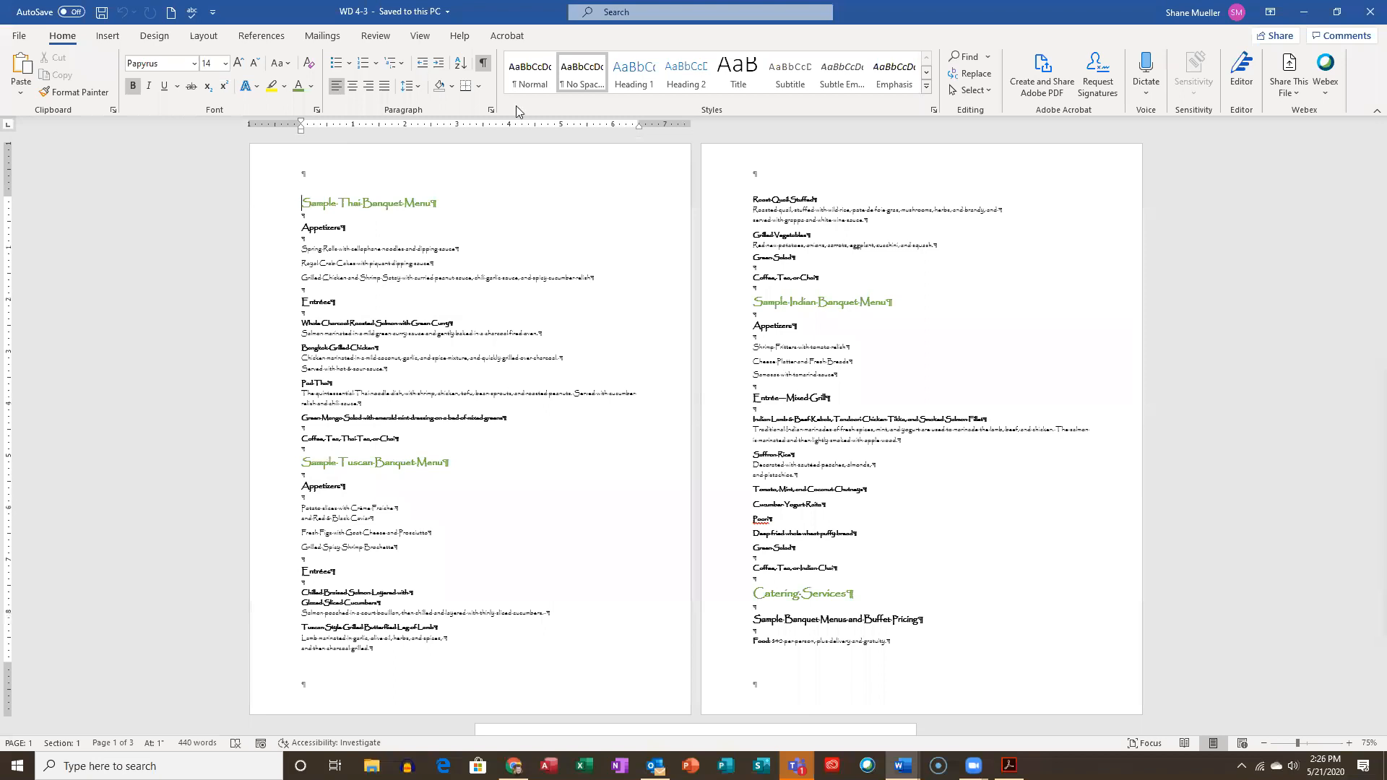
Select the whole banquet menu document and change its page orientation to landscape
click(323, 38)
key(ctrl+a)
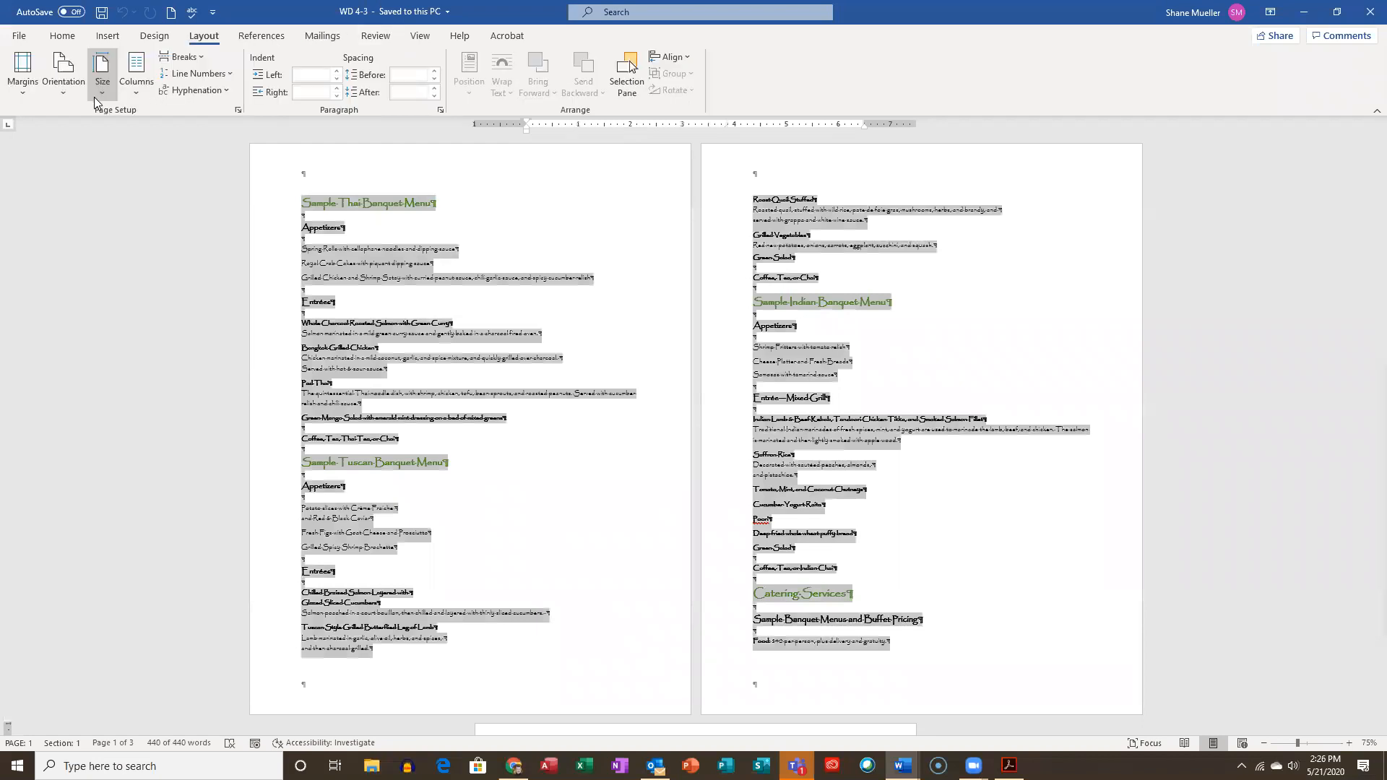
click(63, 73)
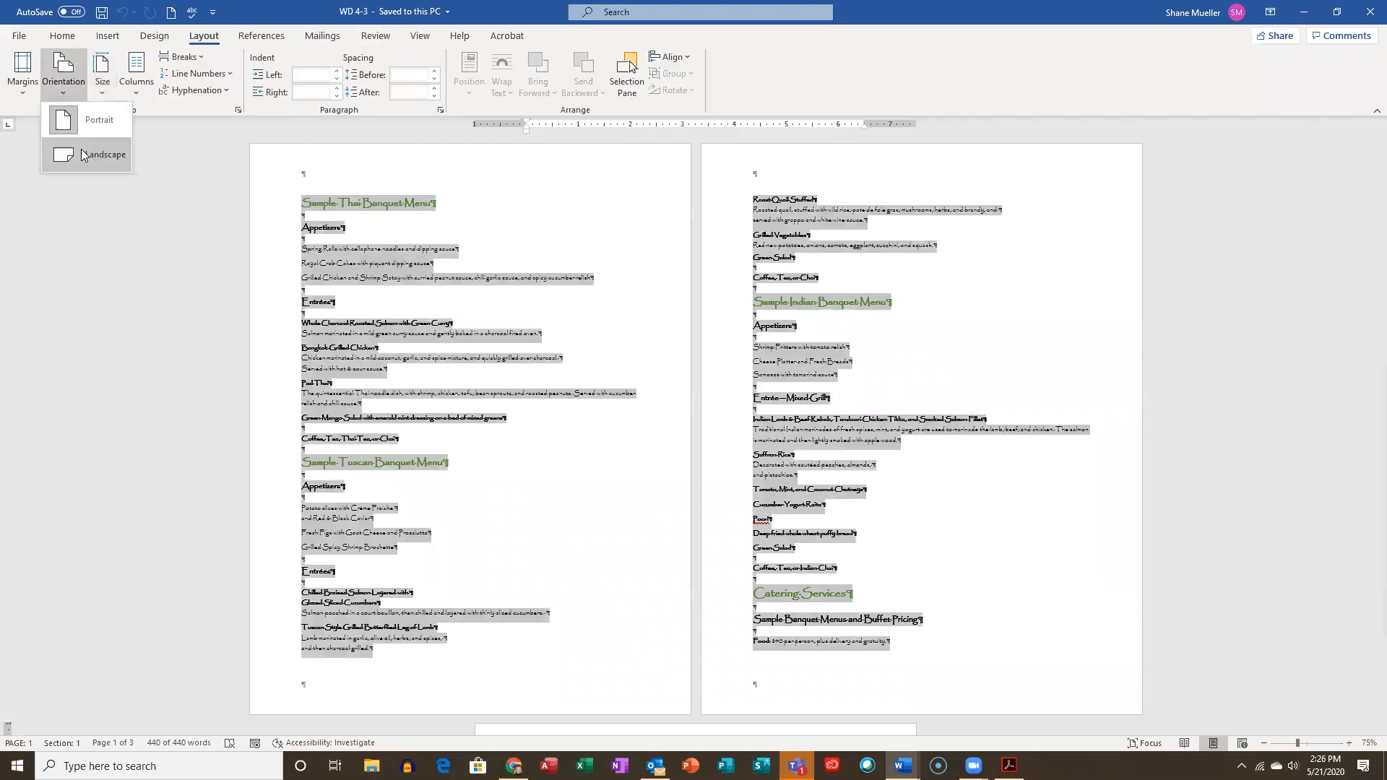
click(81, 150)
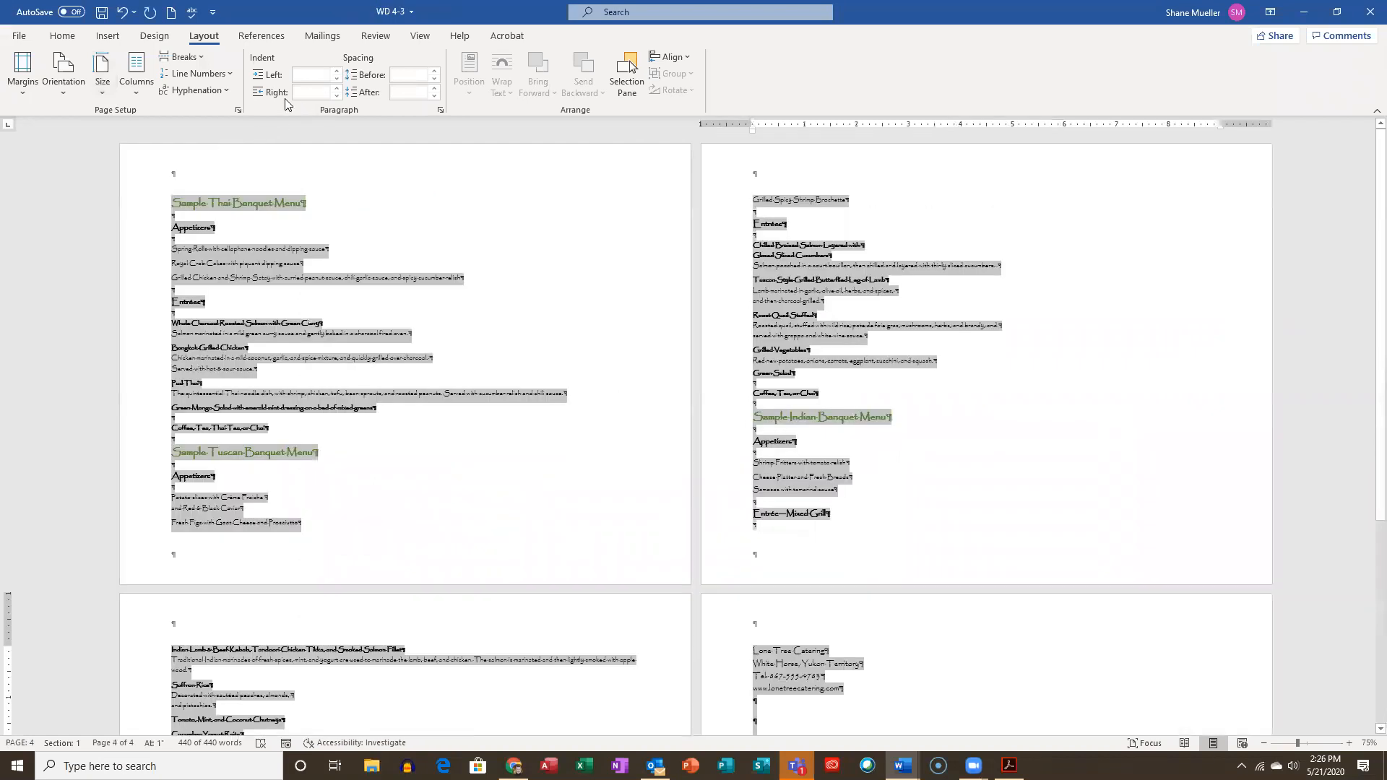
Lay out the selected menu text in three equal-width columns with a line between them, and clear the selection
click(138, 91)
click(201, 287)
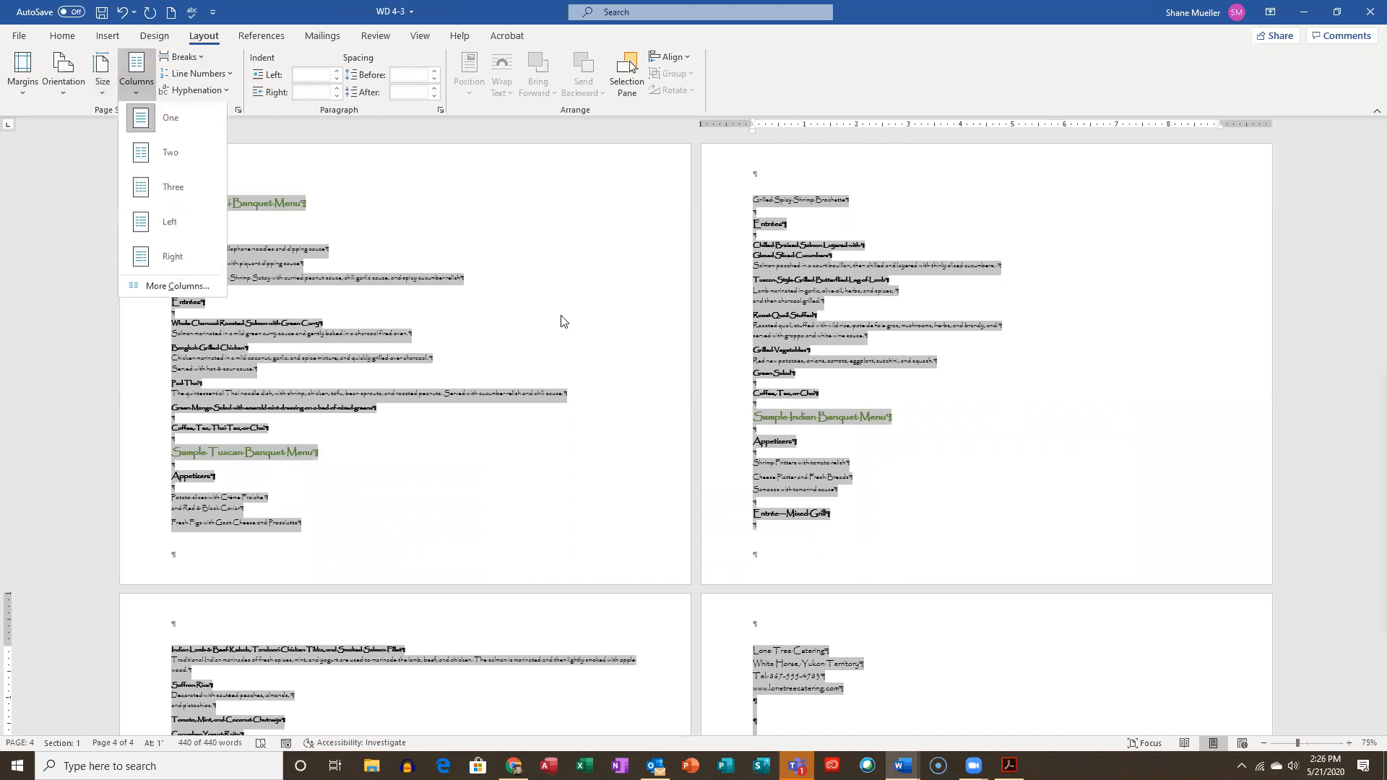
click(700, 307)
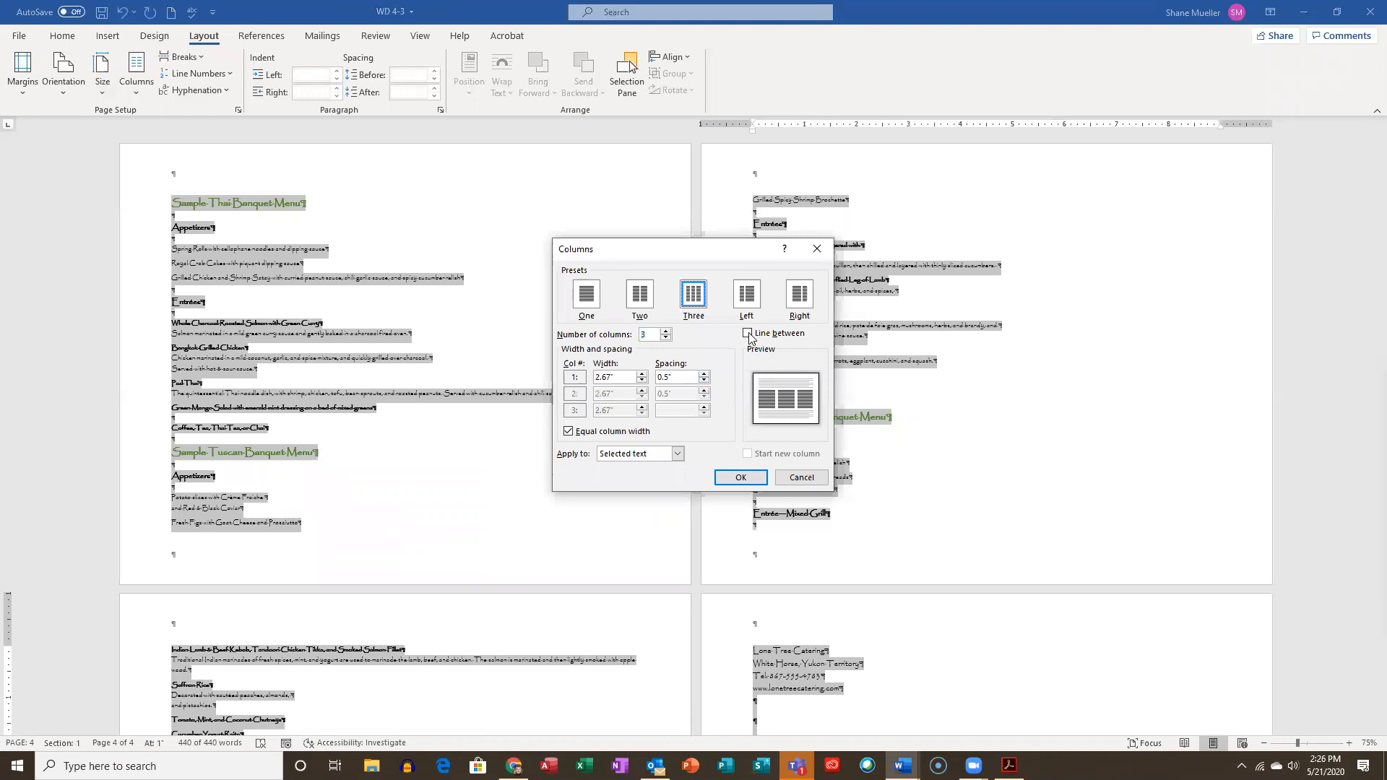
click(741, 478)
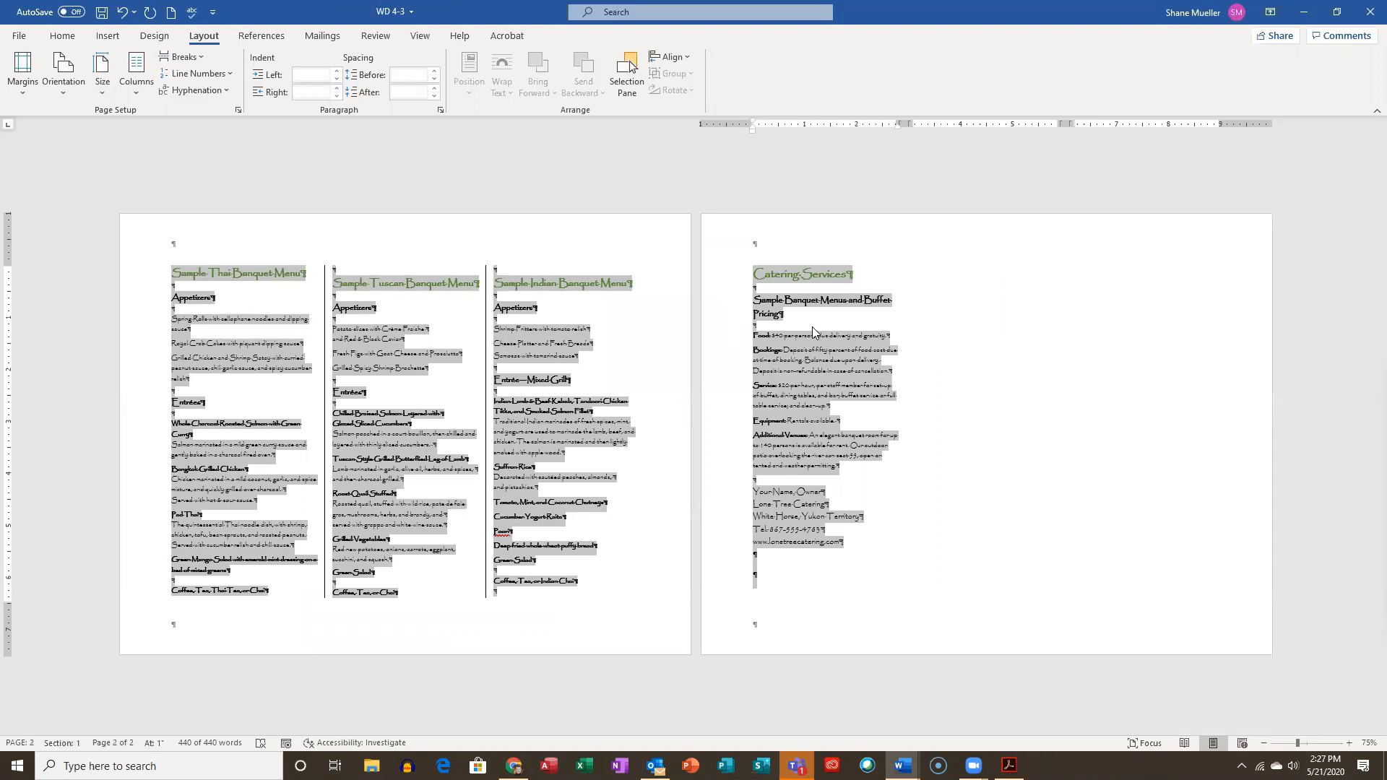
click(948, 289)
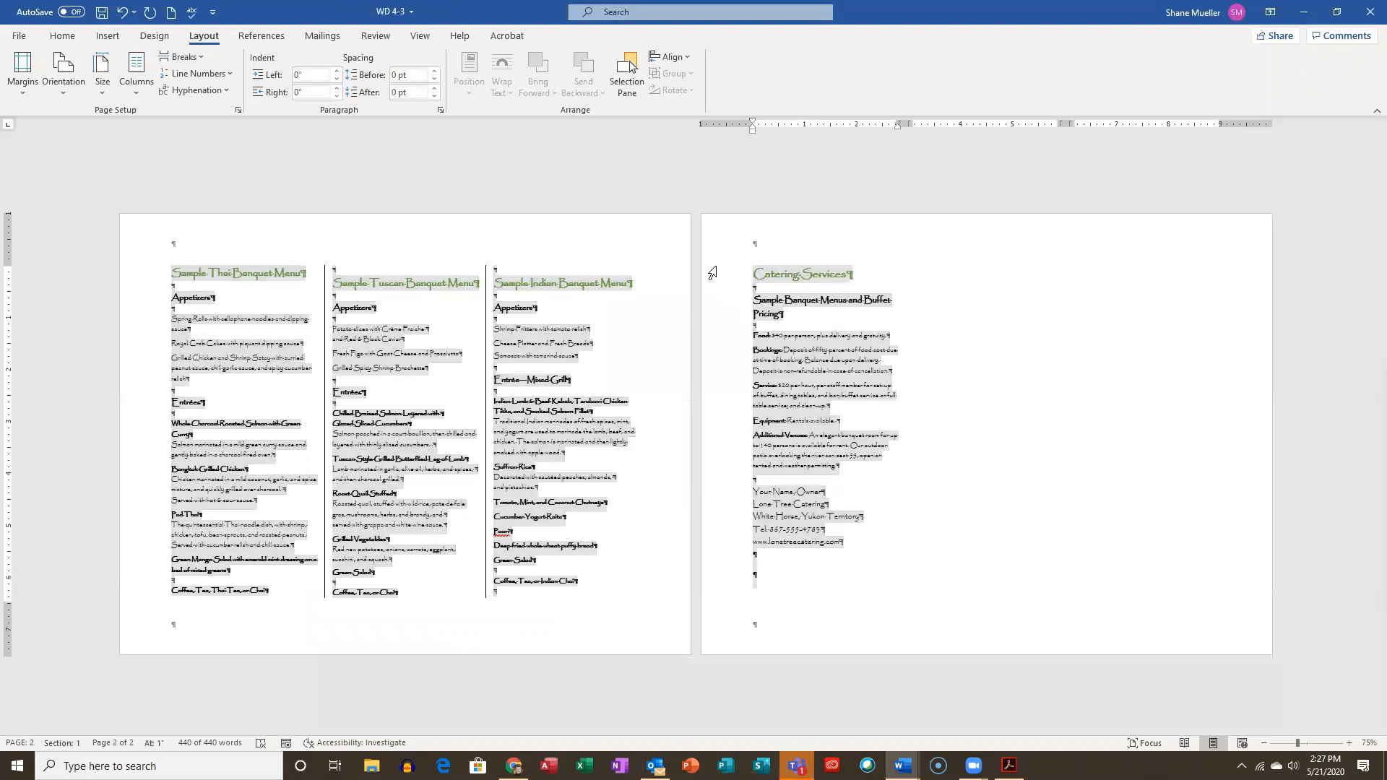
click(779, 288)
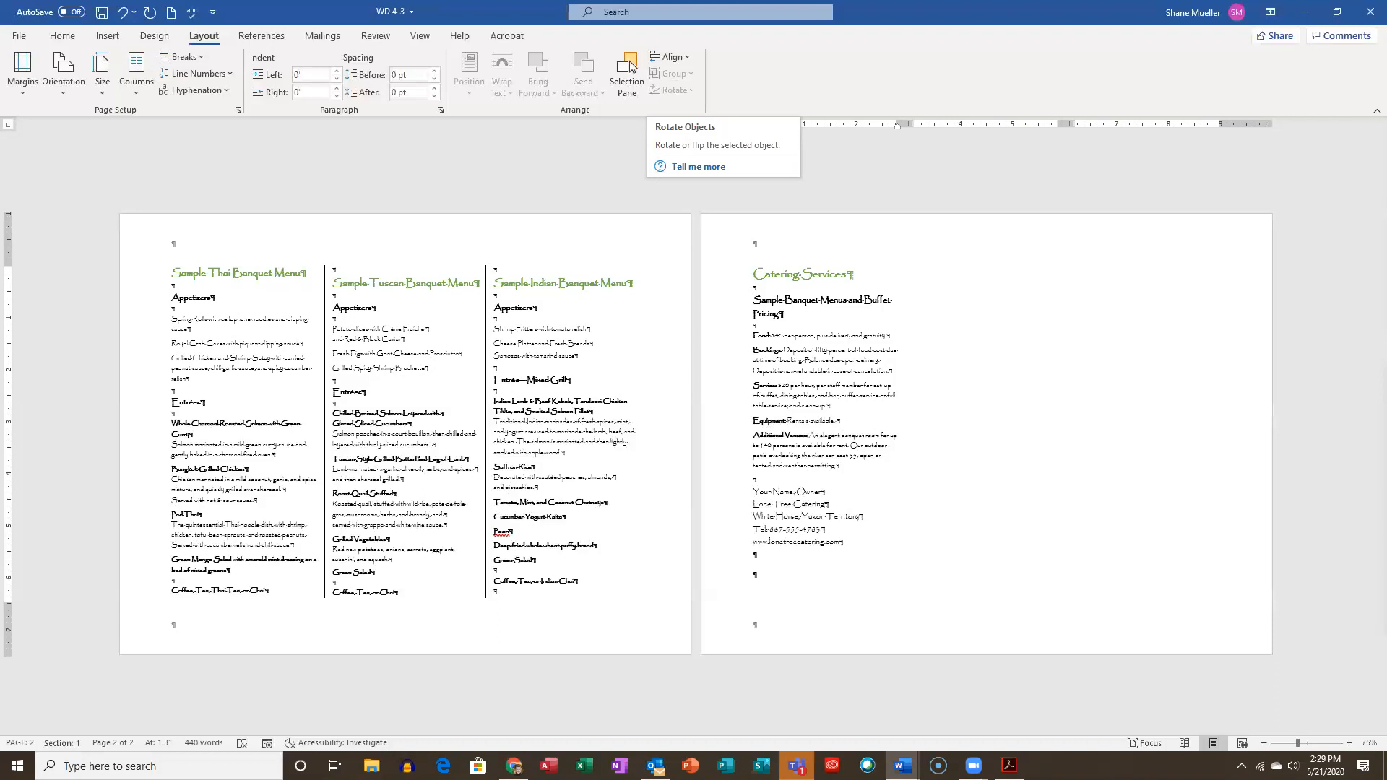
Switch to Google Classroom, open the Microsoft Word (Introduction) class, and look through its Lesson 4 classwork and people list
click(513, 766)
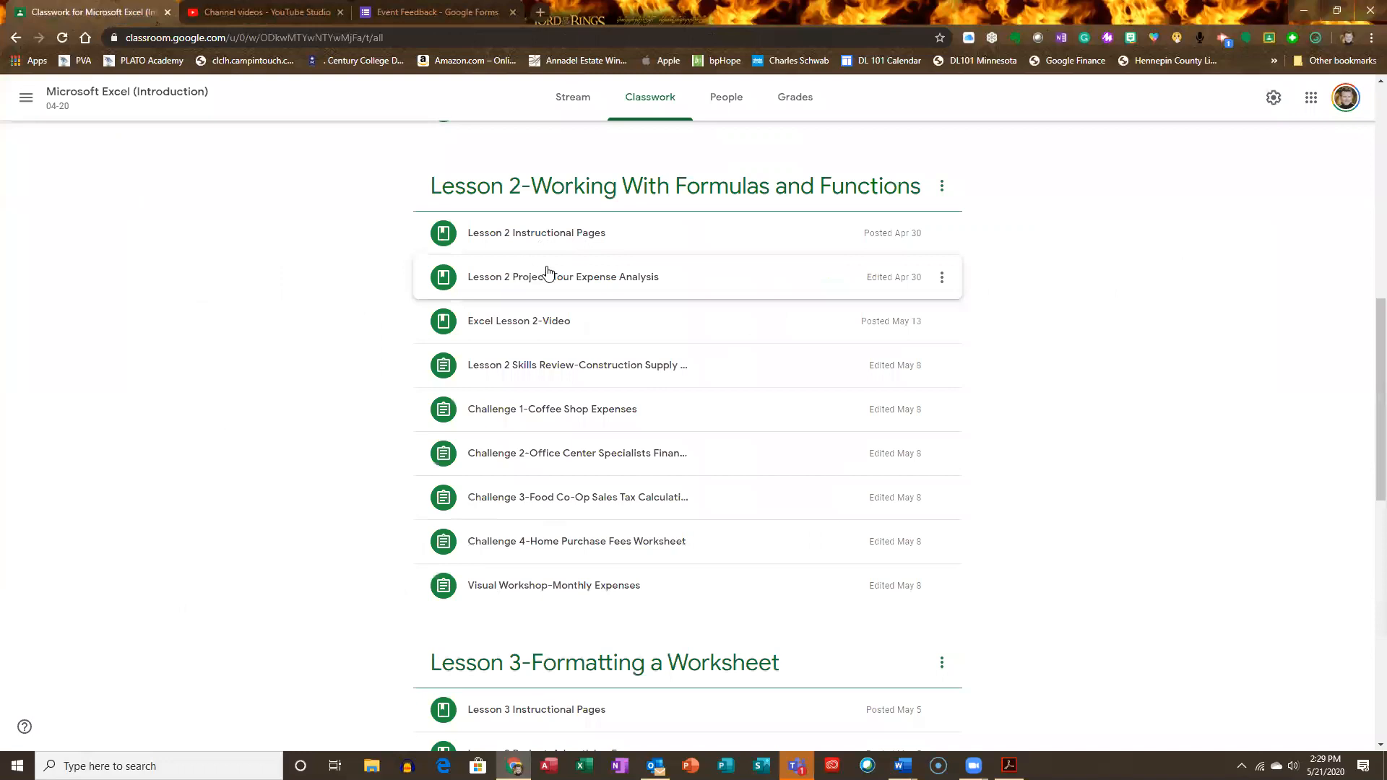
scroll(557, 260, up, 5)
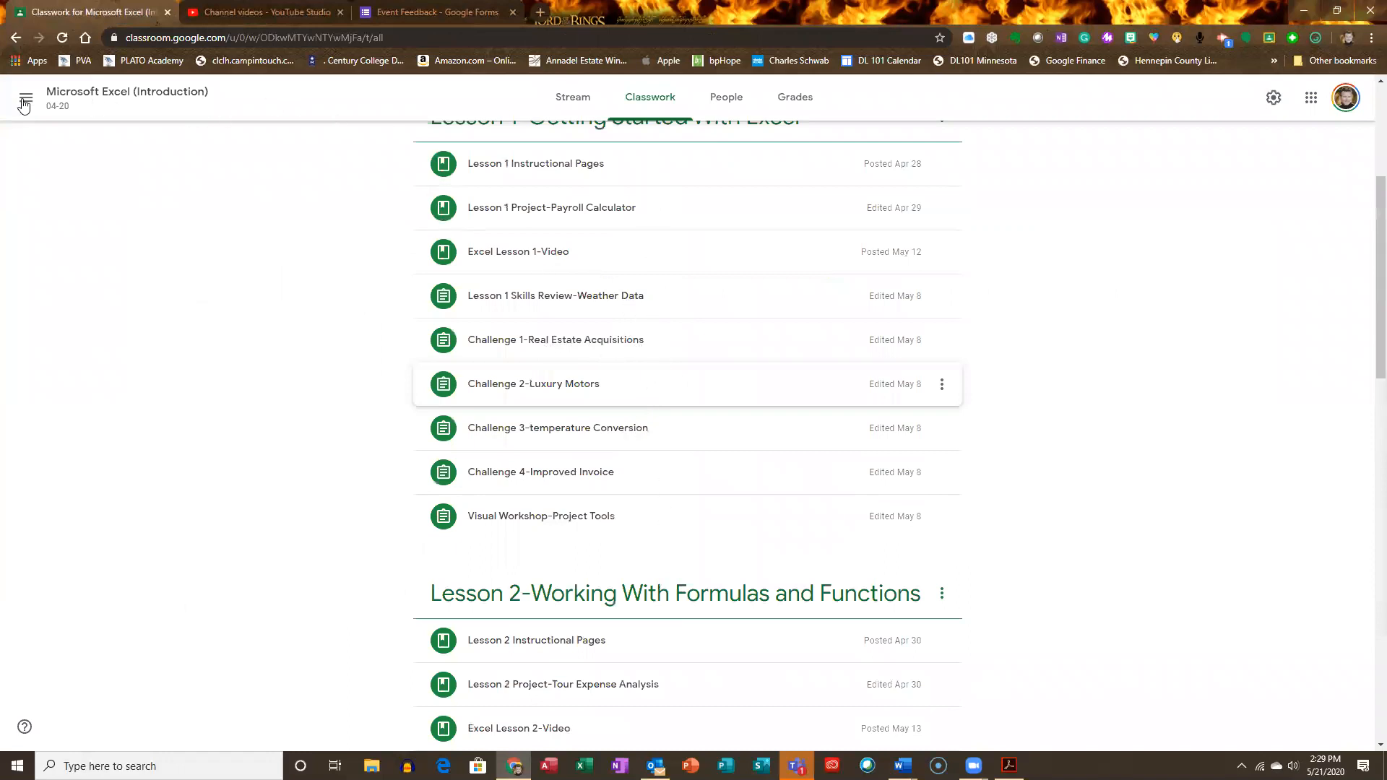
scroll(24, 107, up, 5)
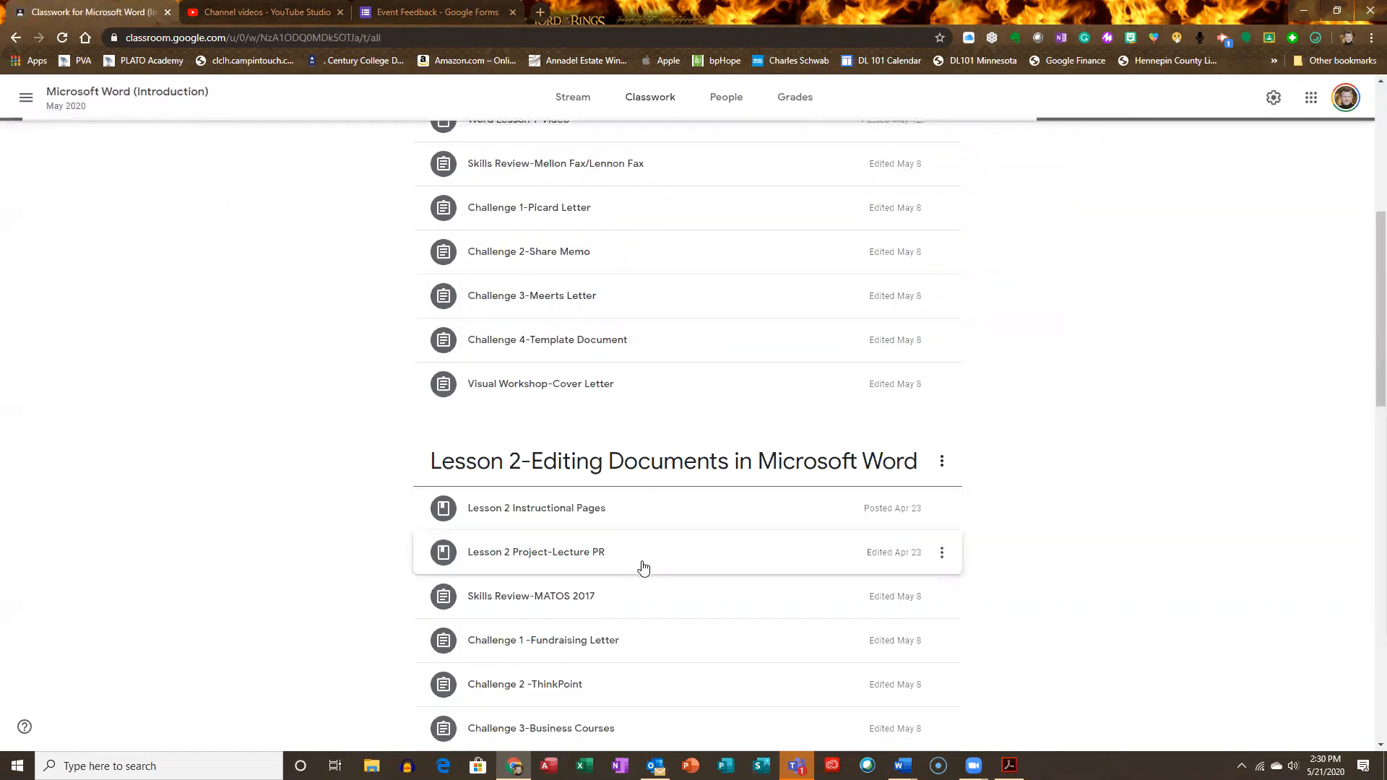
scroll(645, 566, down, 1)
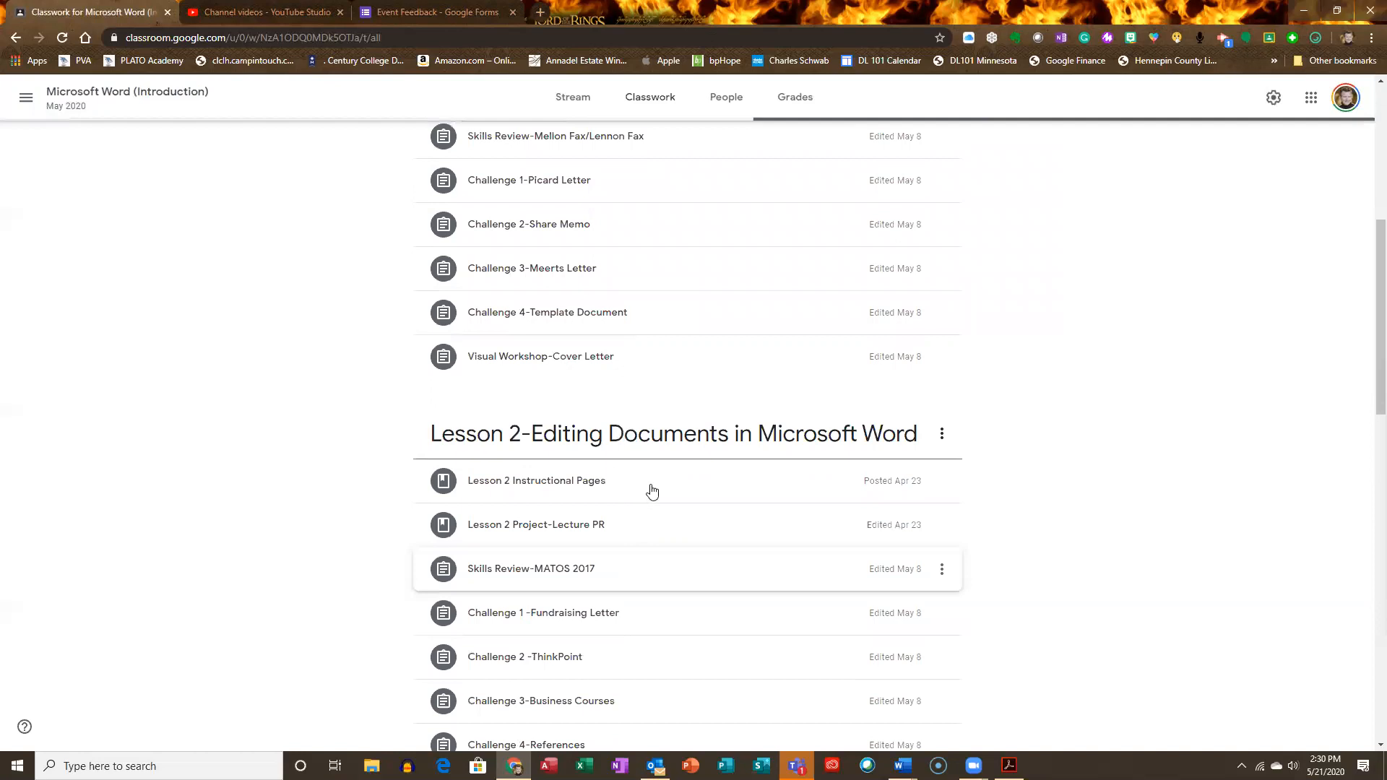
scroll(652, 491, down, 9)
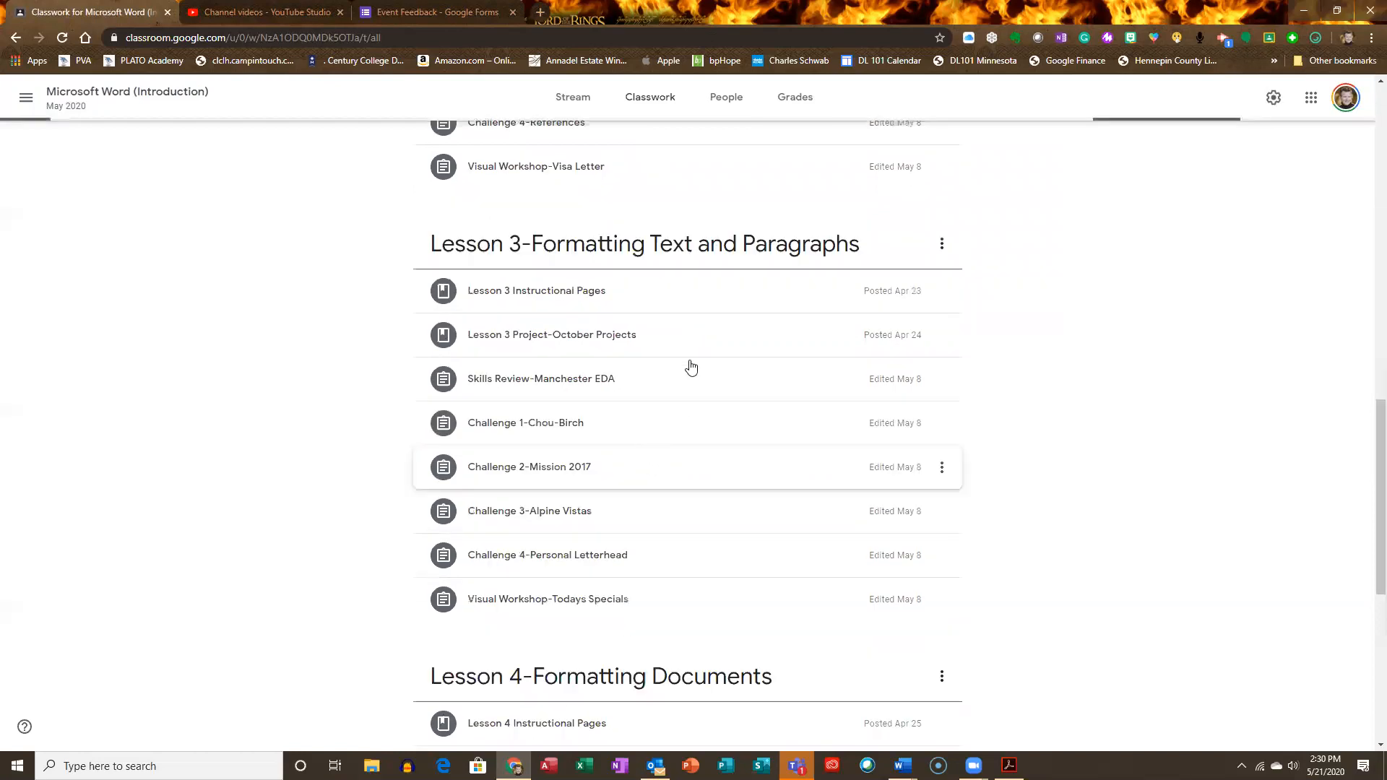
scroll(695, 390, down, 3)
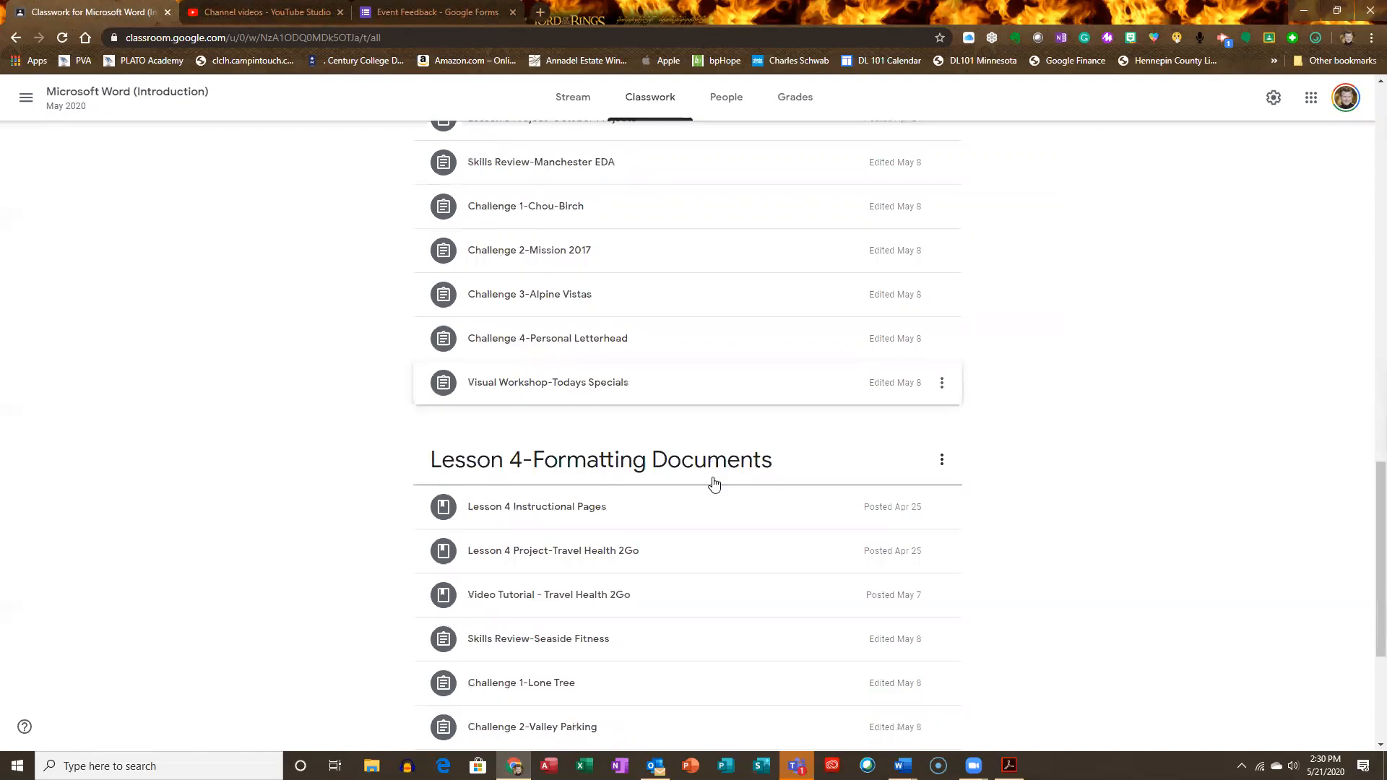
scroll(693, 491, down, 4)
scroll(701, 411, up, 4)
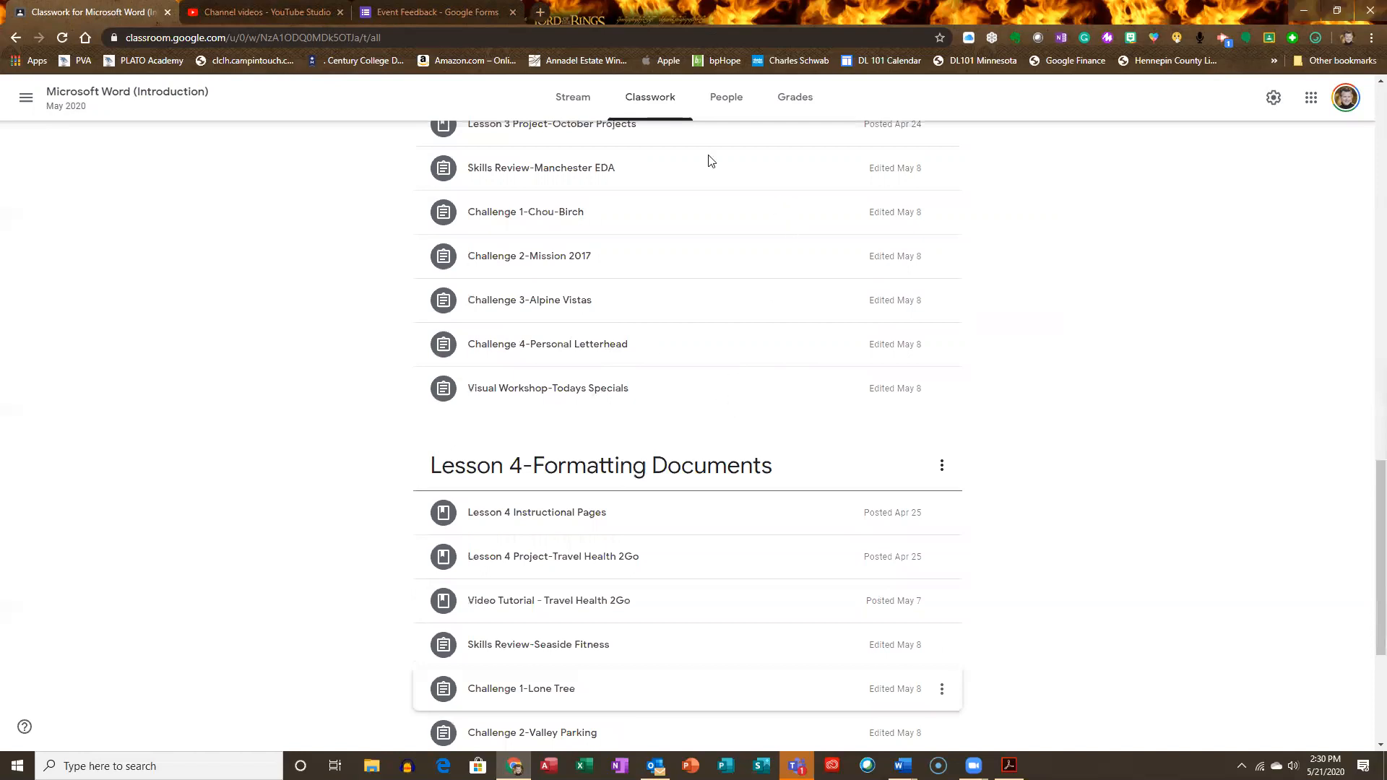
click(679, 114)
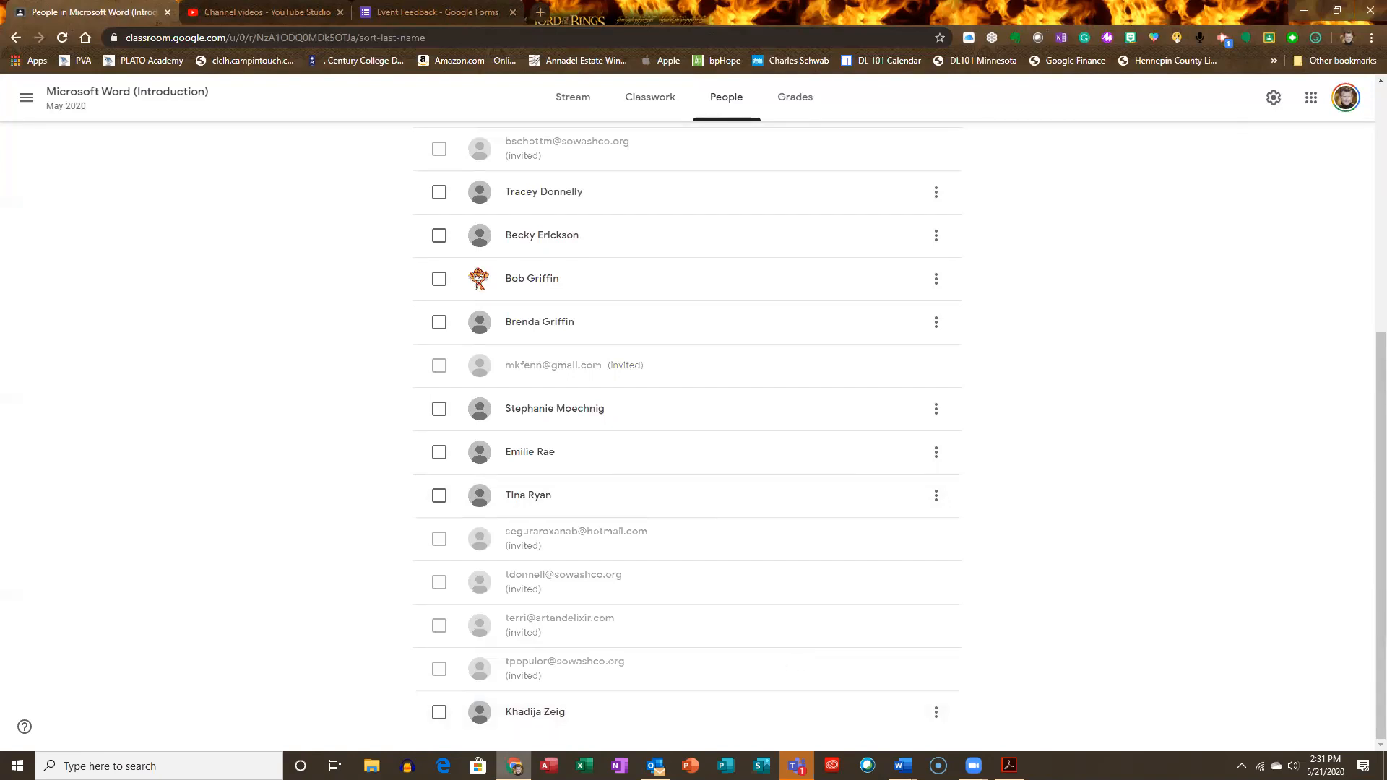
Switch to Outlook and copy the Microsoft PowerPoint (Intro) Zoom invitation, including the meeting password, into a new email, keeping the source formatting
click(655, 765)
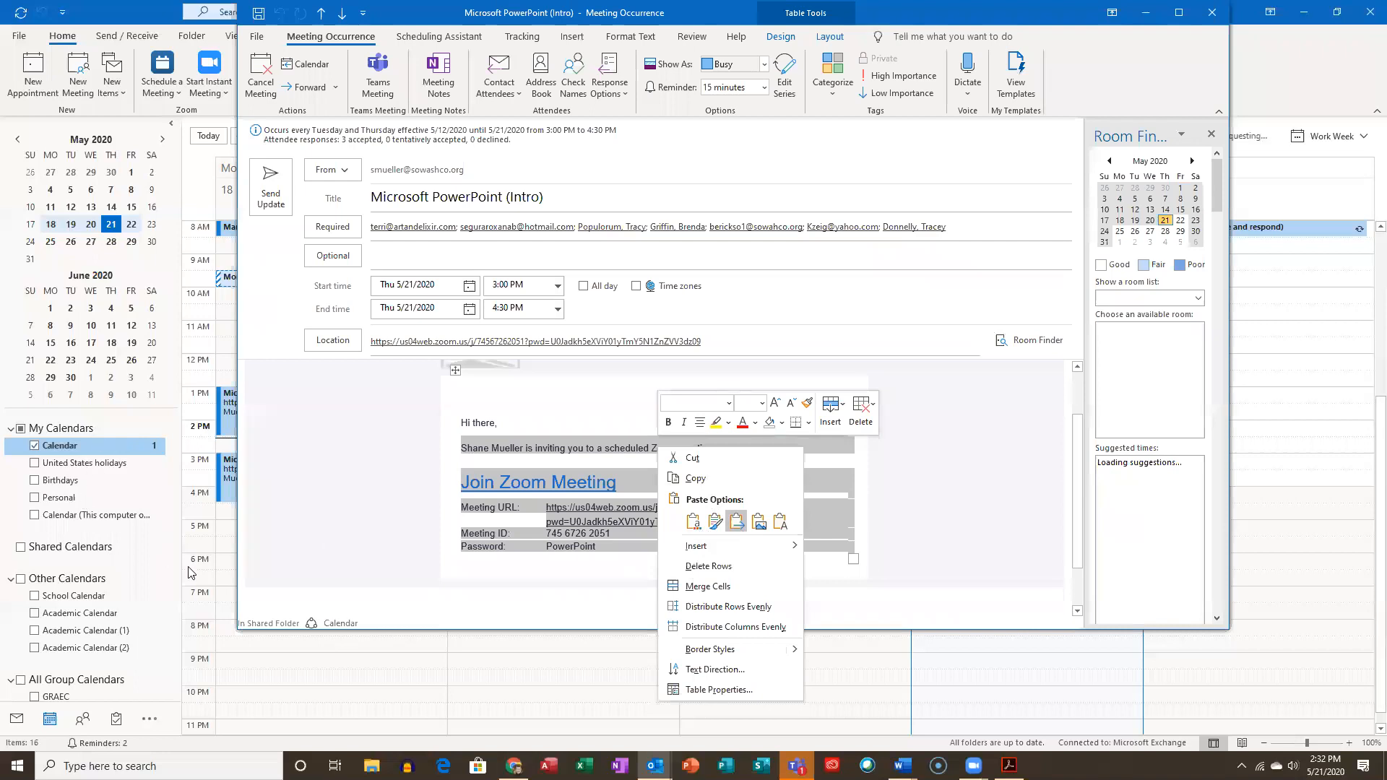
click(1004, 59)
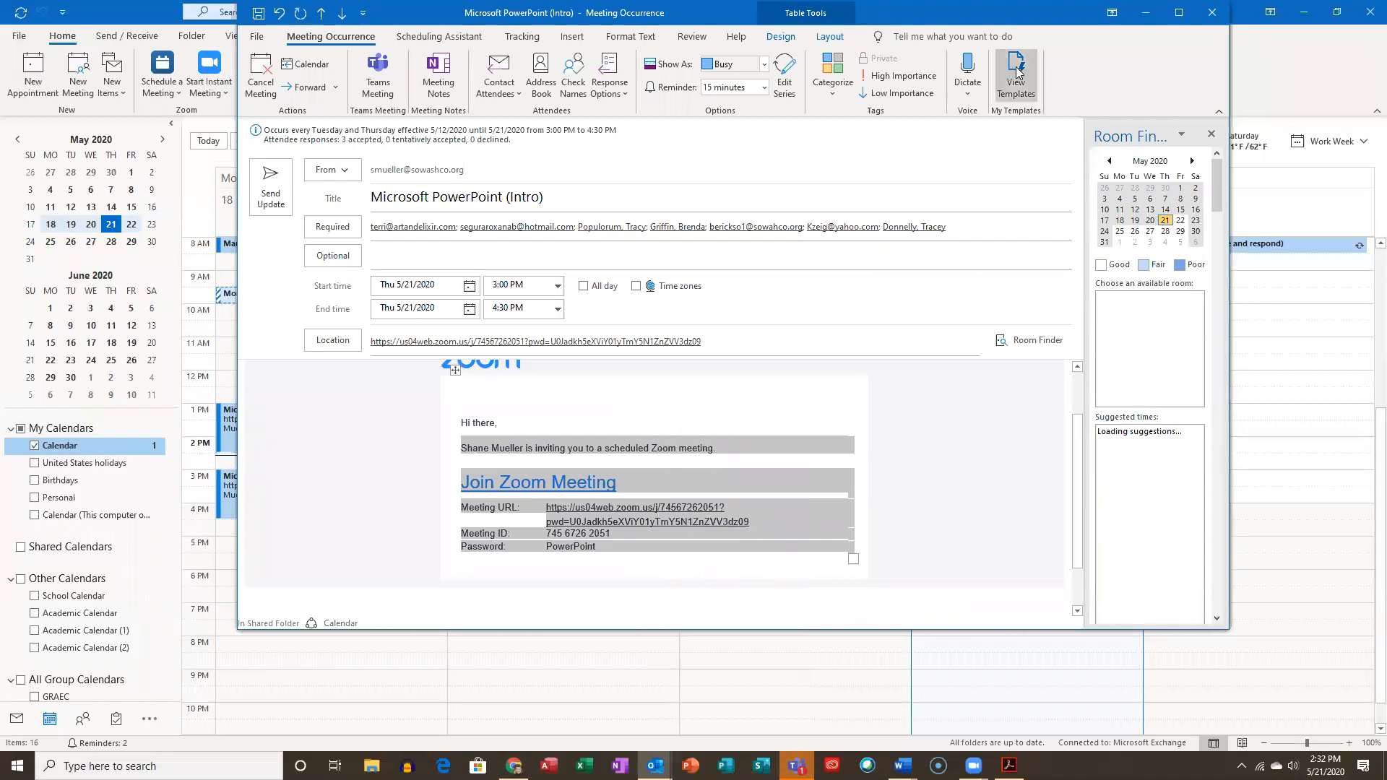
click(1146, 13)
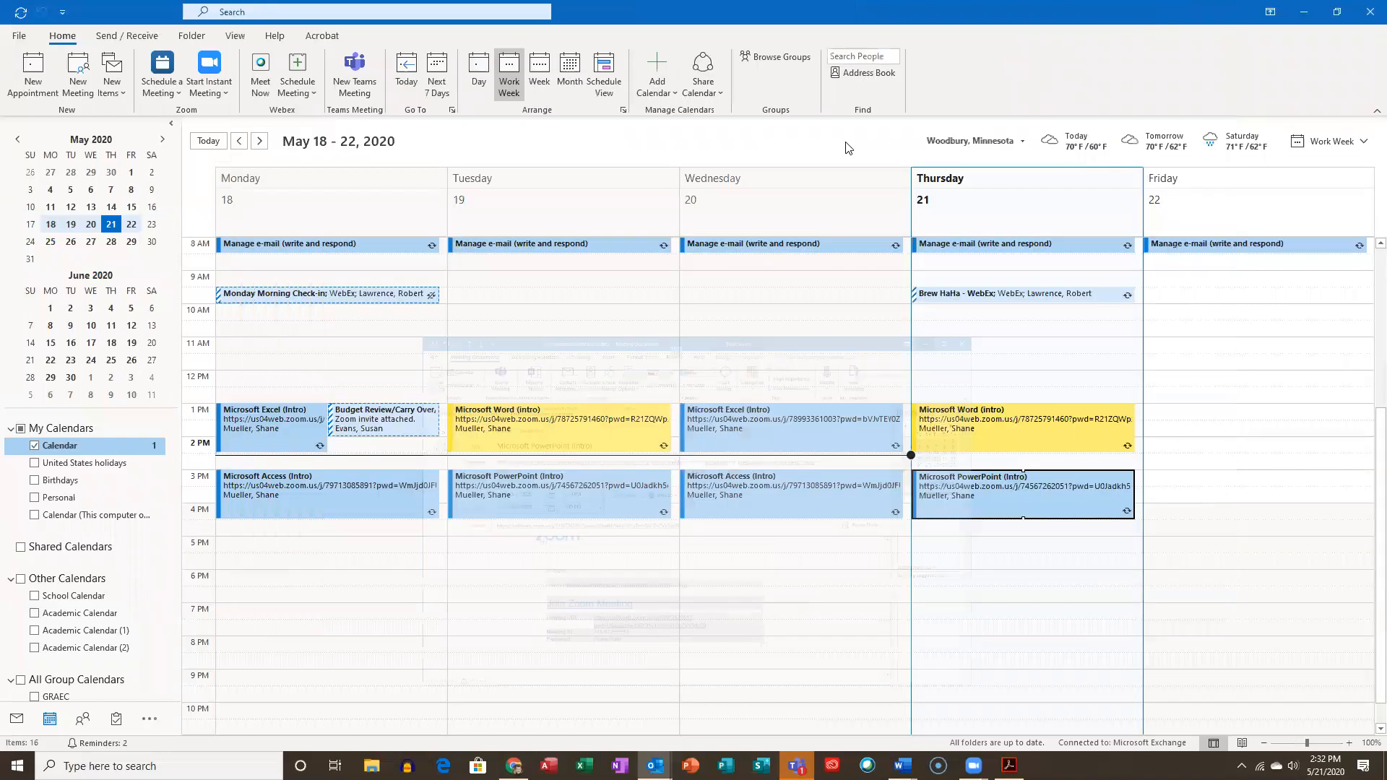
click(20, 717)
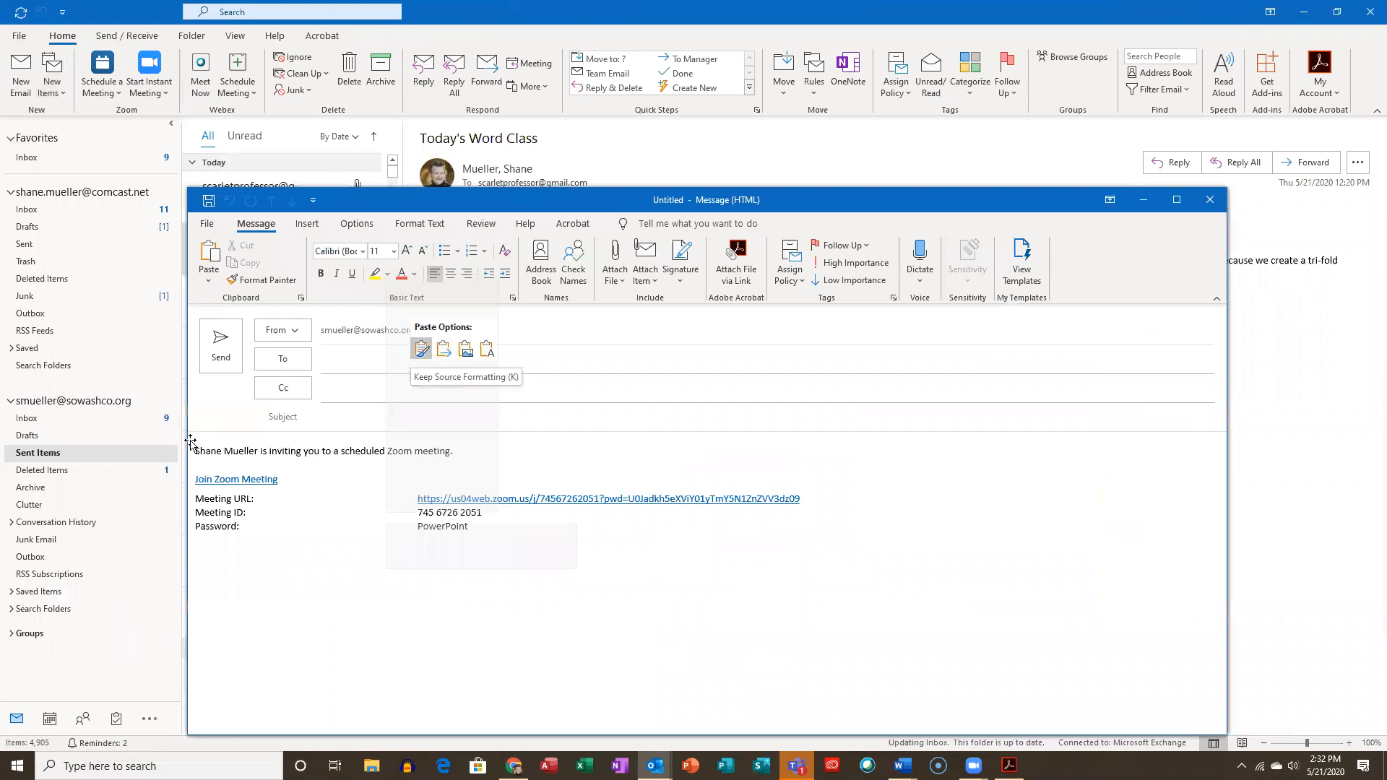
key(k)
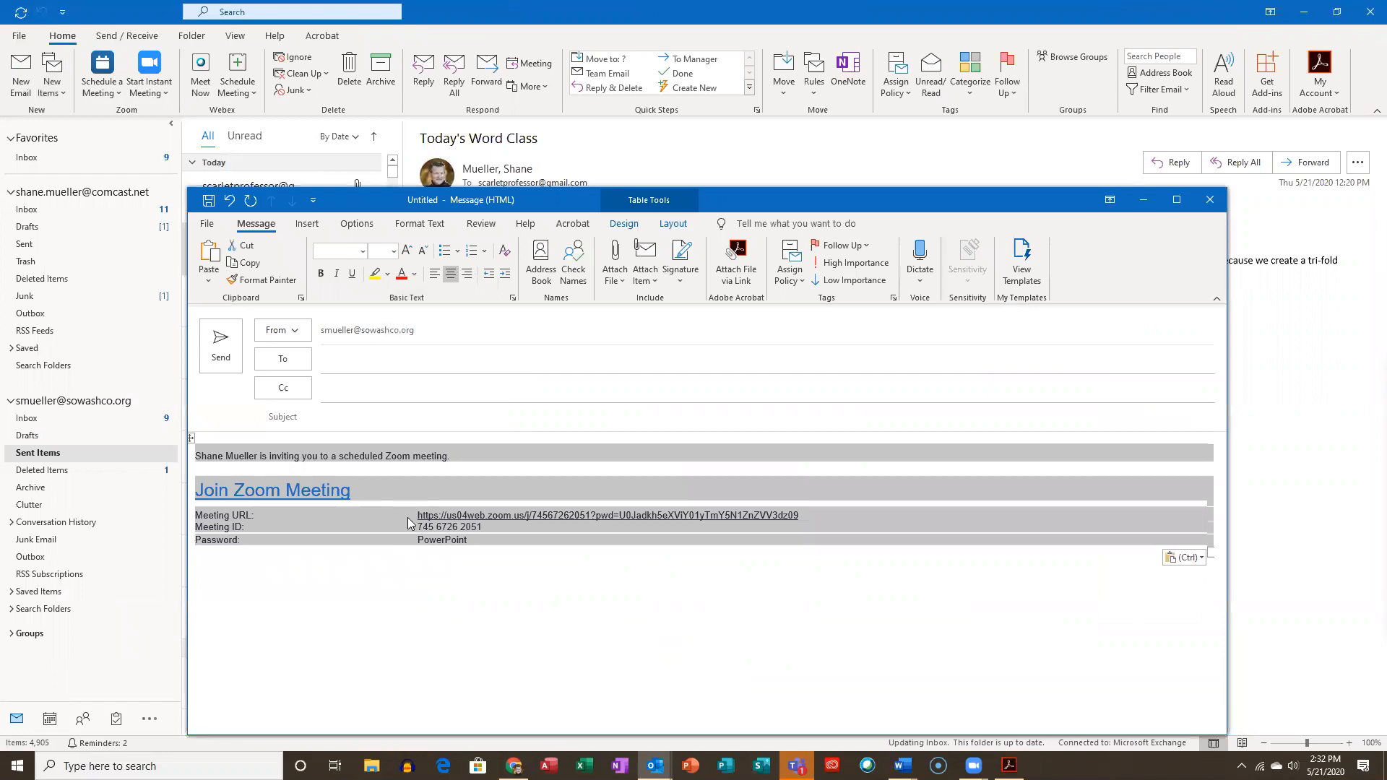